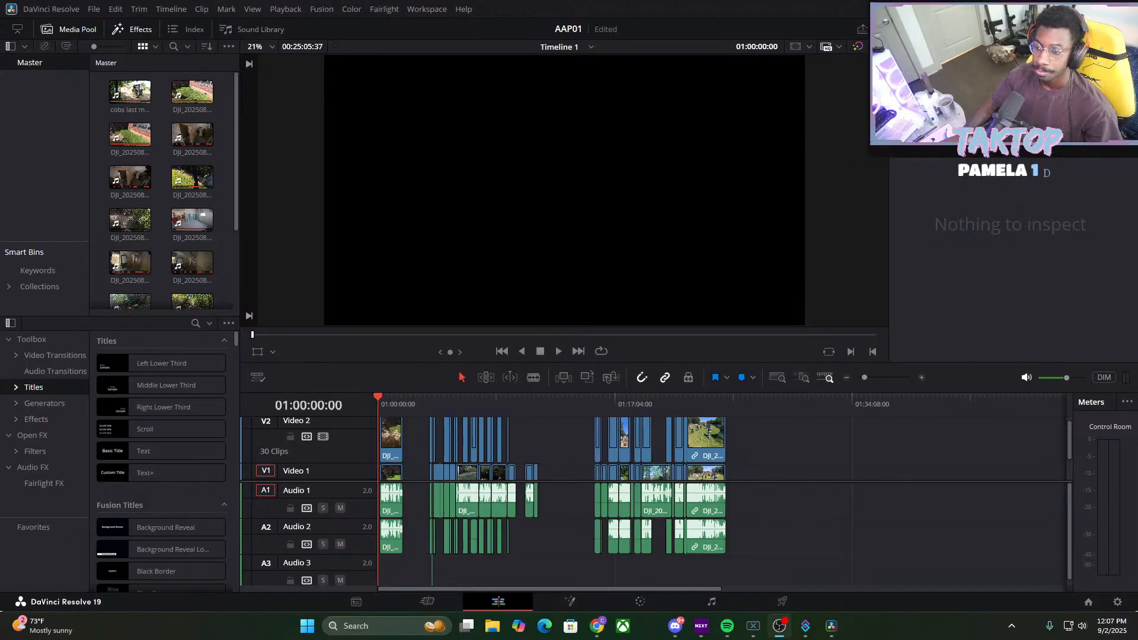
Position the playhead at 01:03:45:24, where the second group of clips begins, and enlarge the timeline area
drag(383, 397, 394, 404)
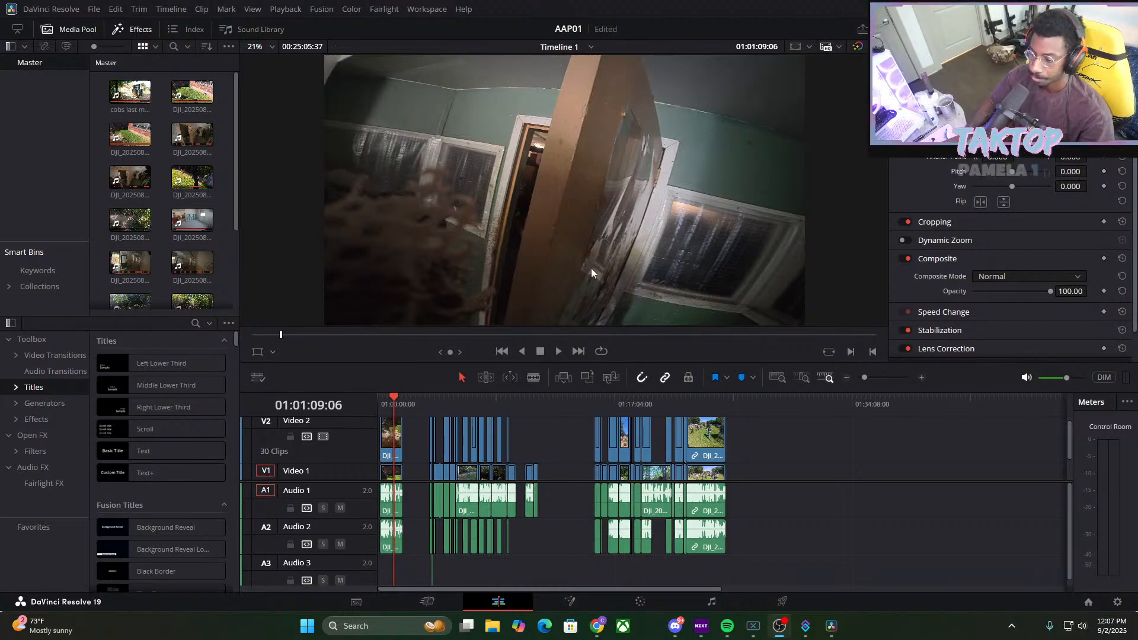
mouse_move(863, 378)
mouse_down()
mouse_move(880, 378)
mouse_move(865, 378)
mouse_up()
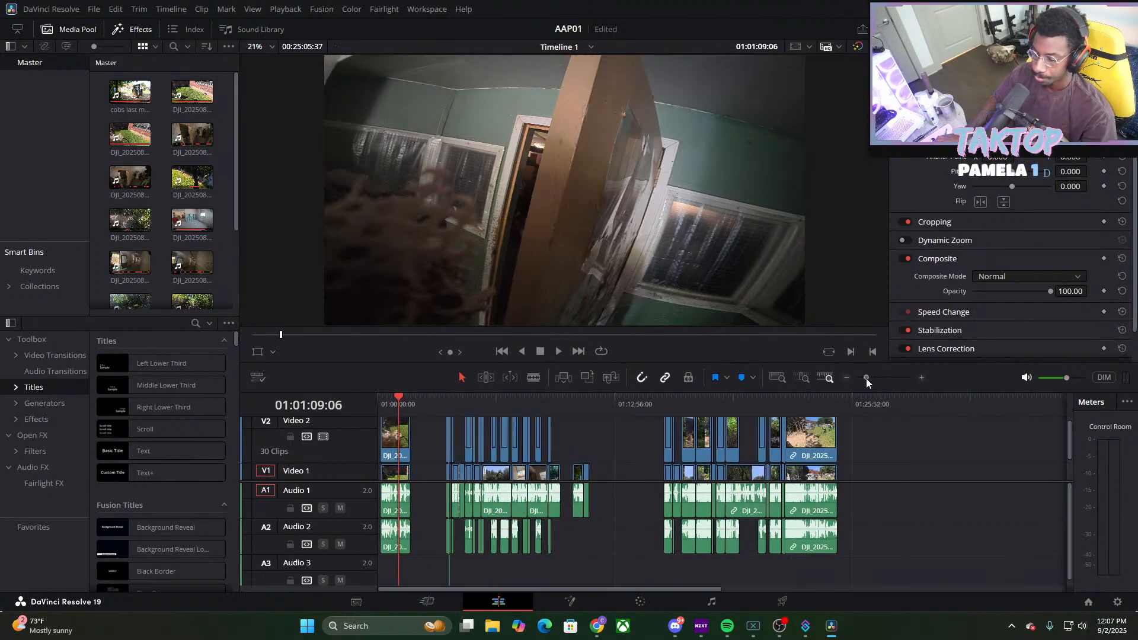
mouse_move(442, 412)
mouse_down()
mouse_move(432, 407)
mouse_move(445, 411)
mouse_up()
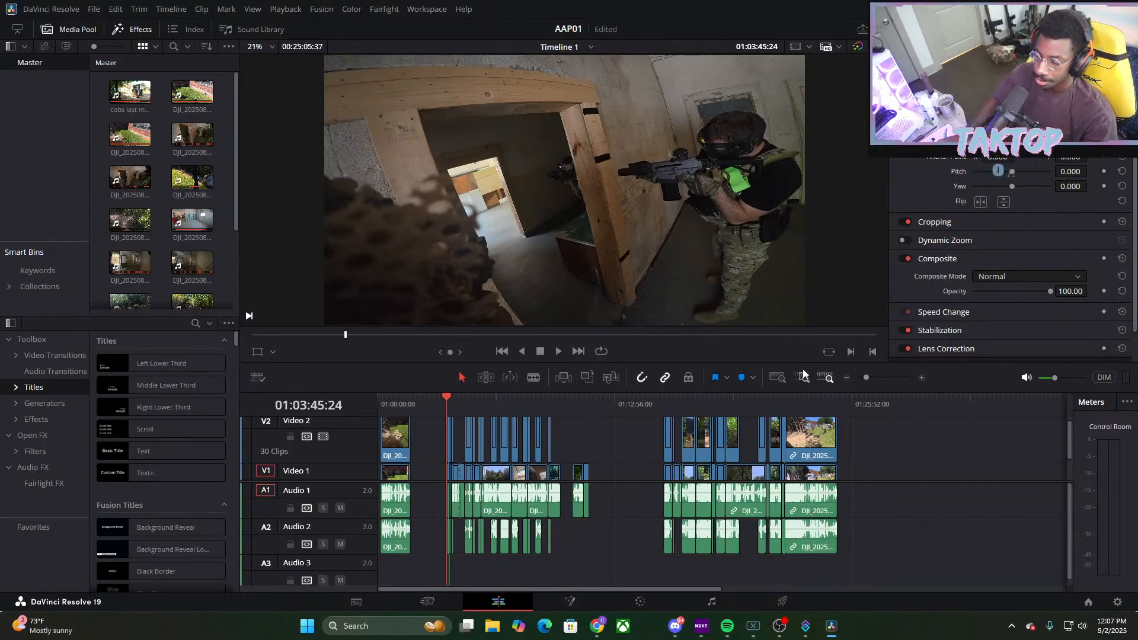
drag(868, 380, 874, 381)
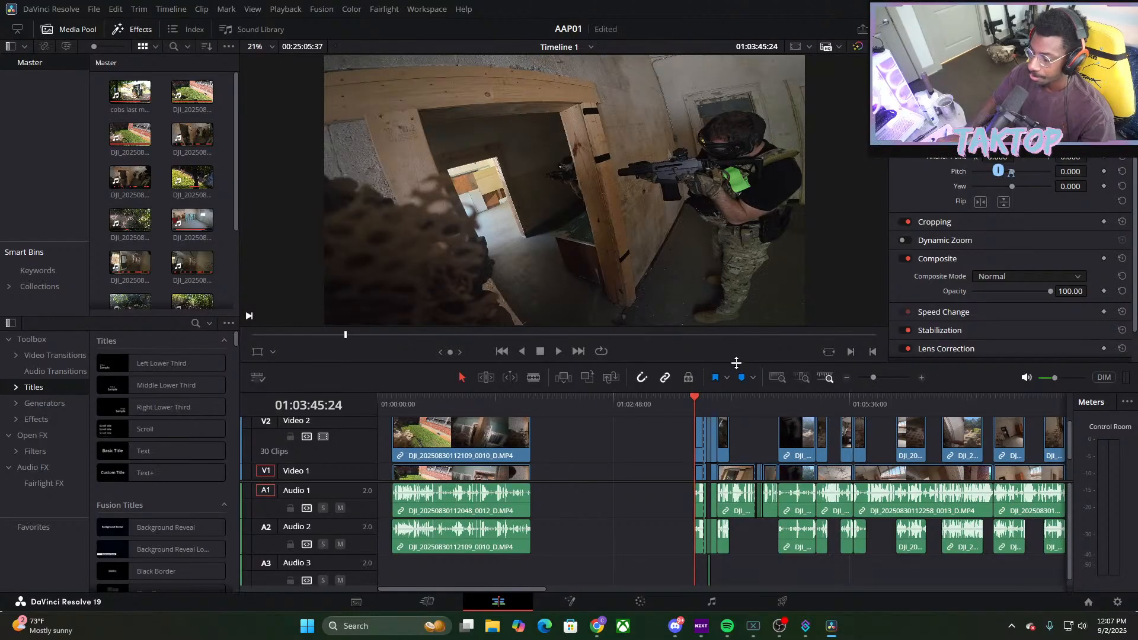
mouse_move(740, 362)
mouse_down()
mouse_move(740, 381)
mouse_move(740, 349)
mouse_up()
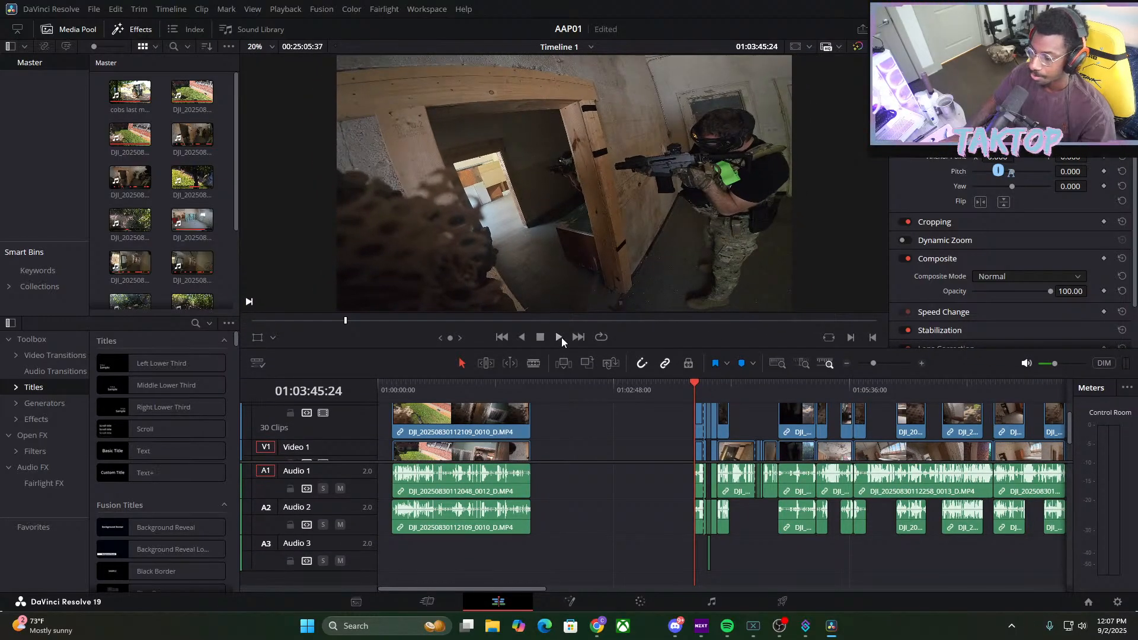
Play the footage from the start of this clip group and set the playhead to 01:03:52:23
click(560, 336)
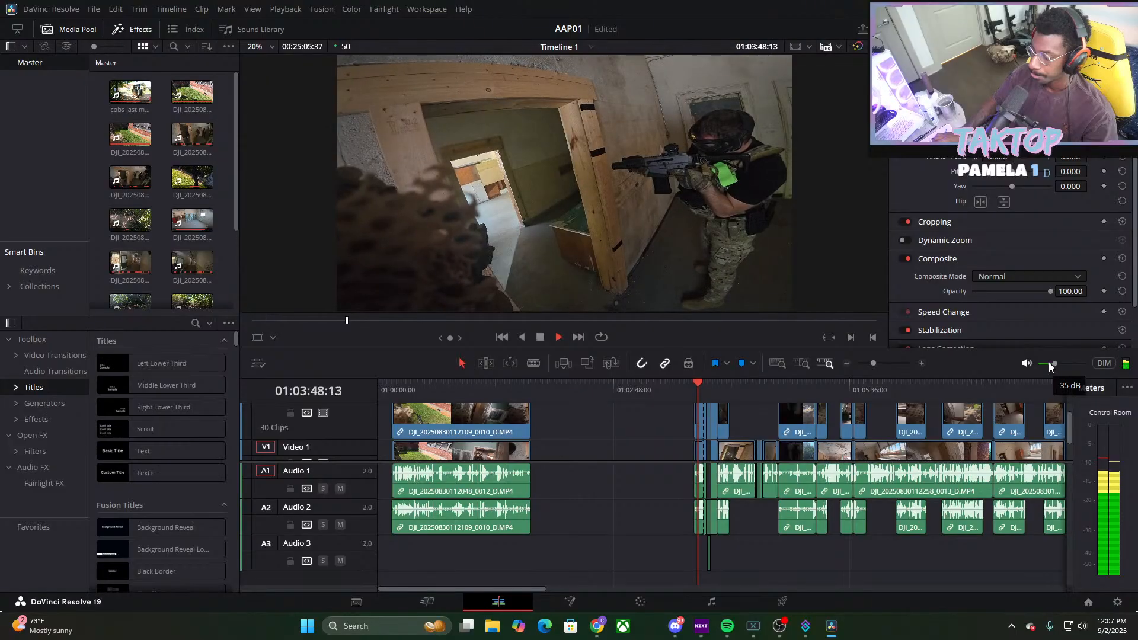
drag(880, 363, 887, 364)
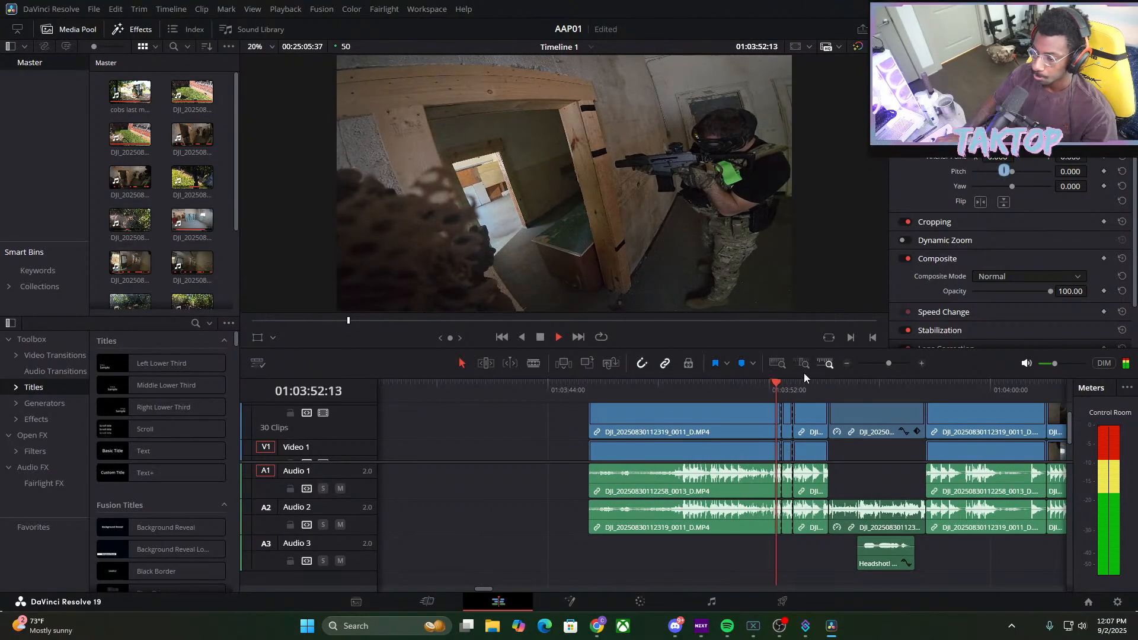
click(540, 338)
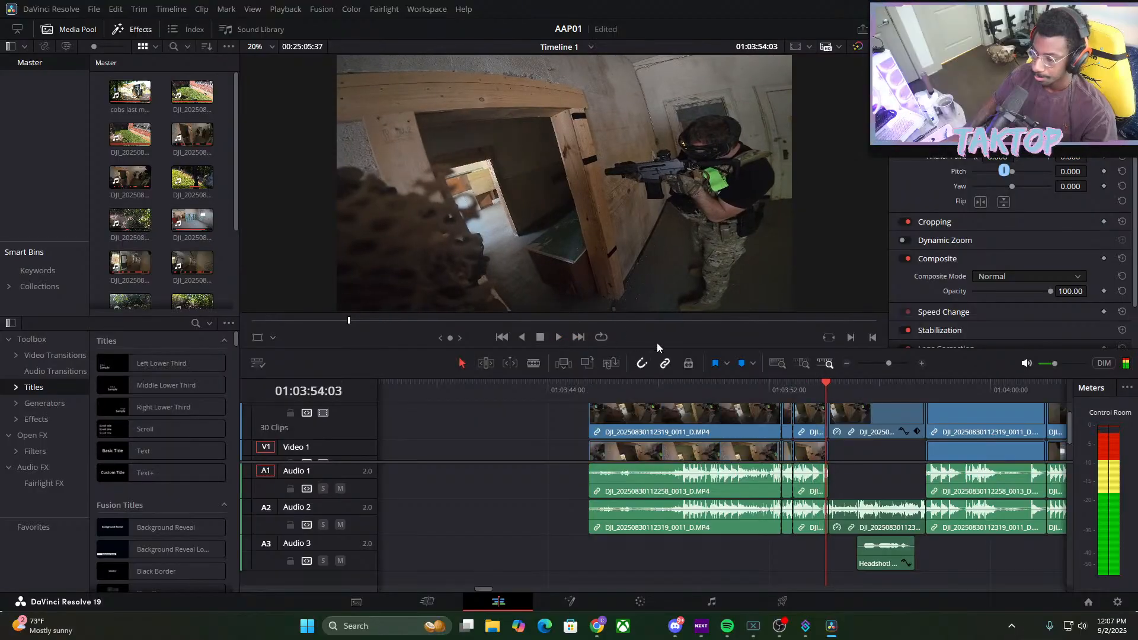
drag(824, 384, 781, 402)
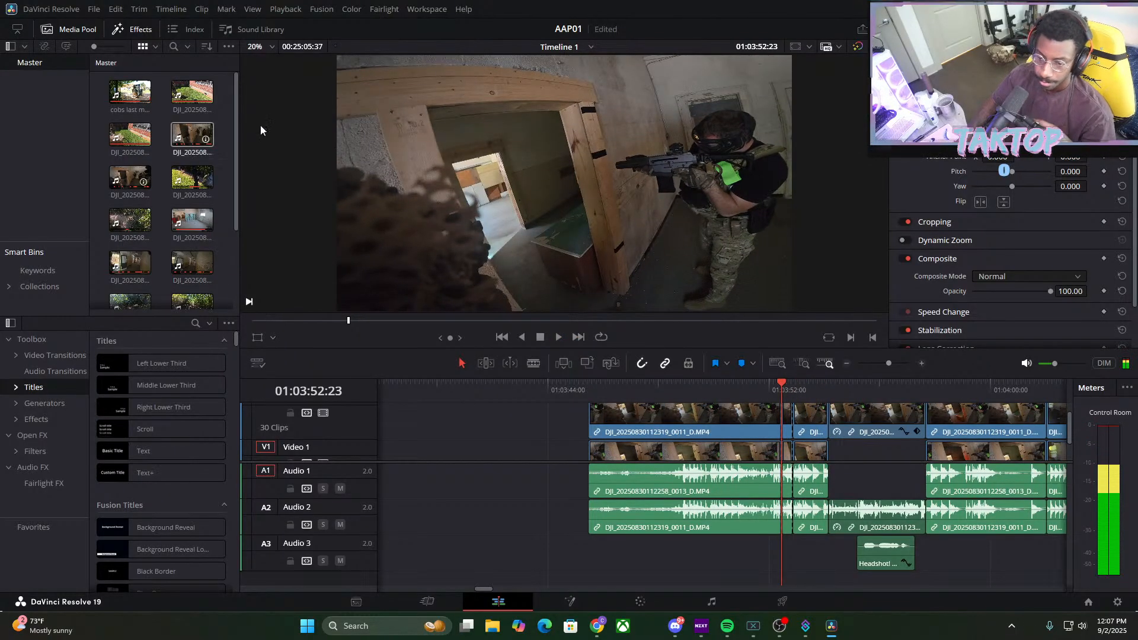
Add a new bin under Master in the media pool and open it
drag(598, 20, 846, 59)
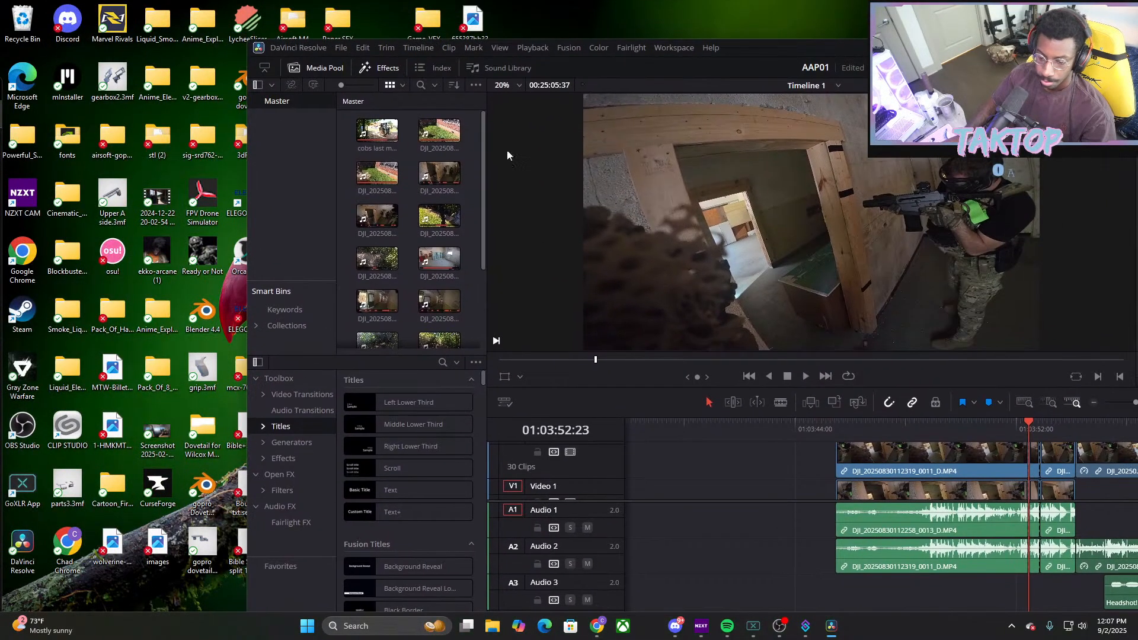
right_click(298, 160)
click(332, 169)
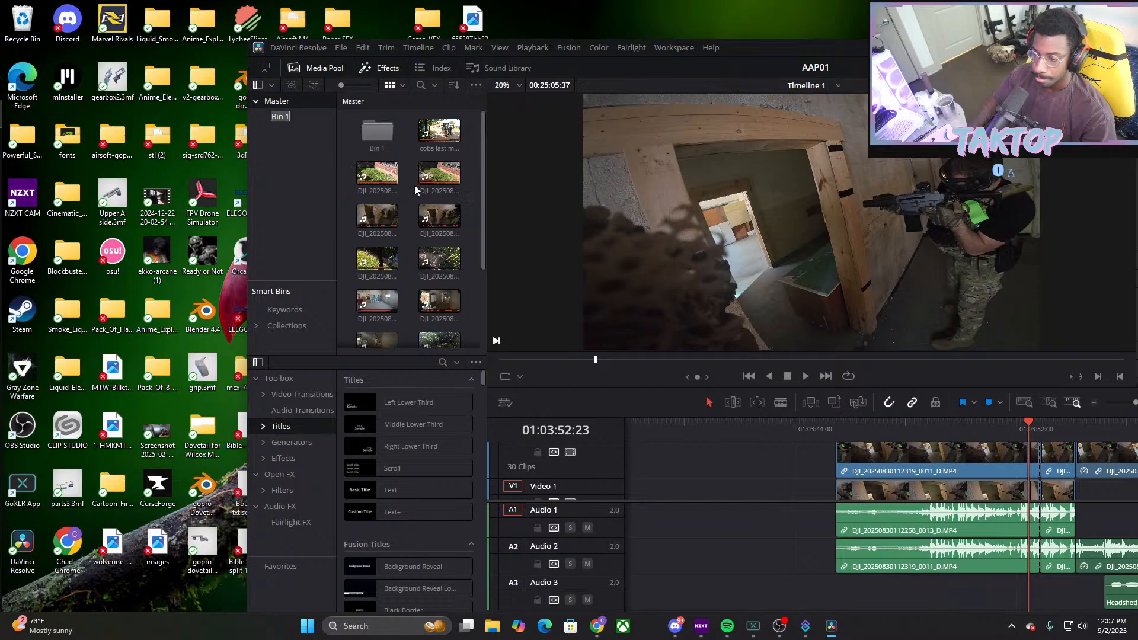
double_click(383, 132)
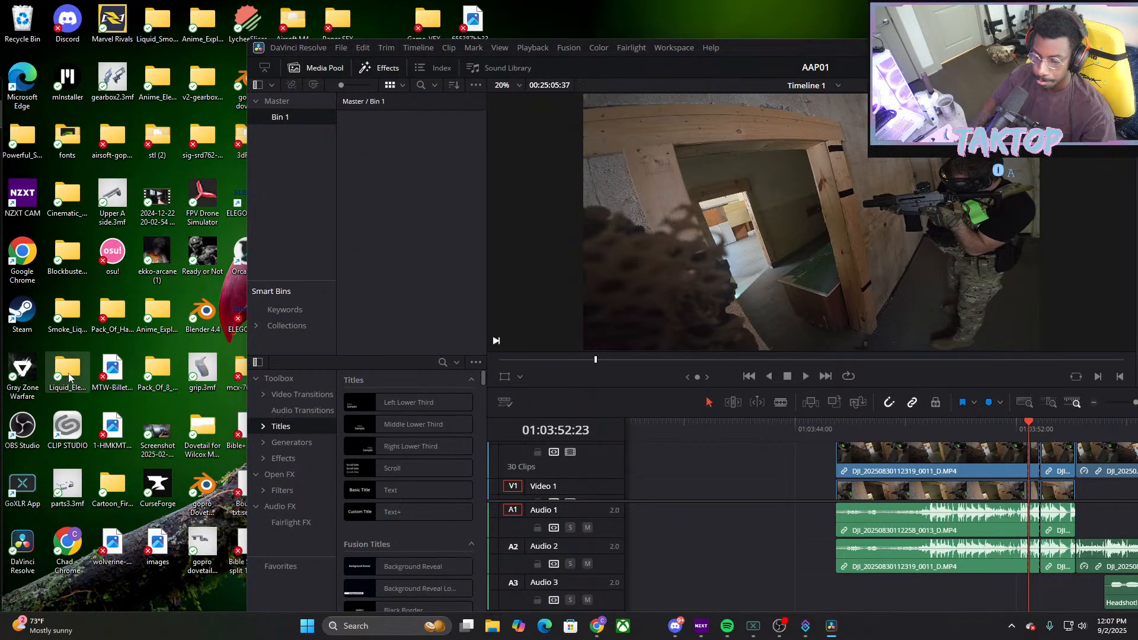
mouse_move(69, 378)
mouse_down()
mouse_move(272, 225)
mouse_move(386, 199)
mouse_move(96, 349)
mouse_move(77, 378)
mouse_up()
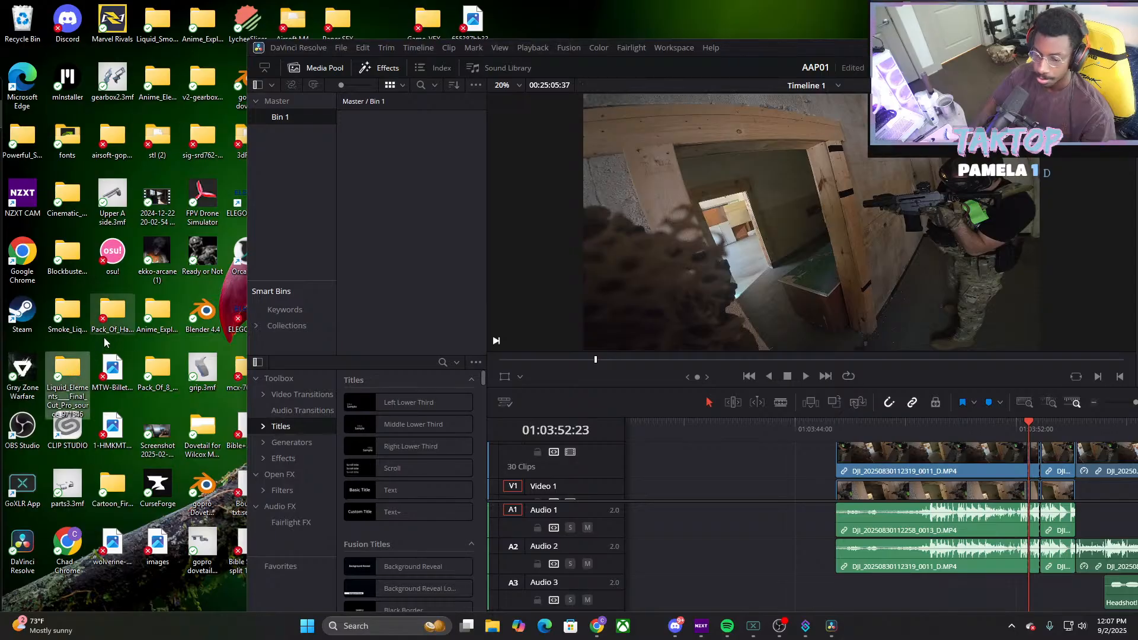
double_click(72, 382)
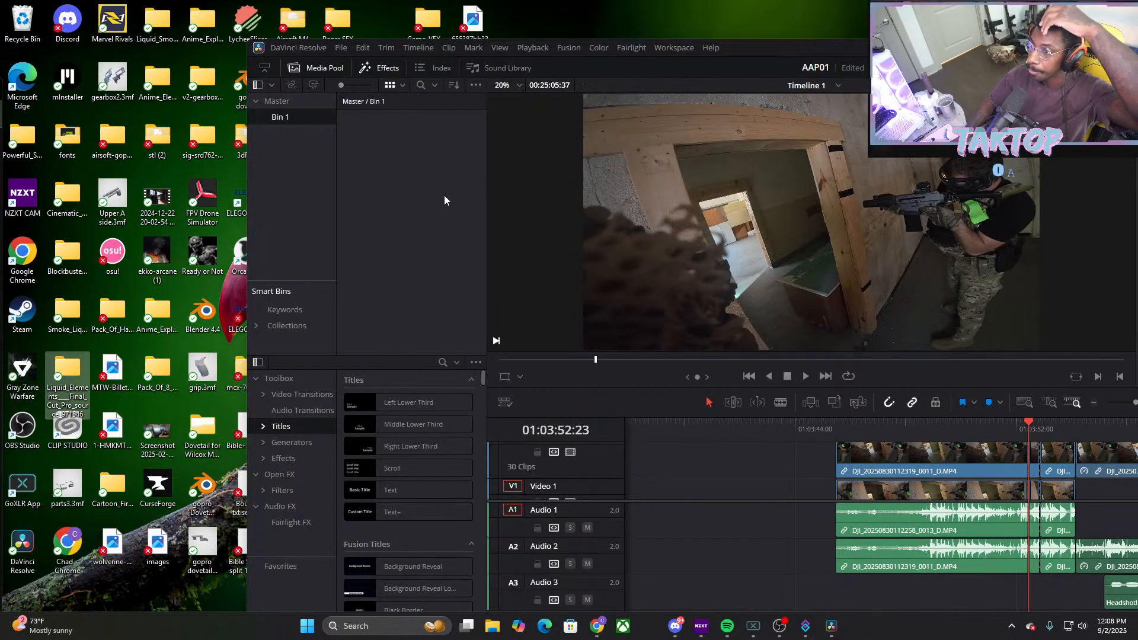
click(725, 627)
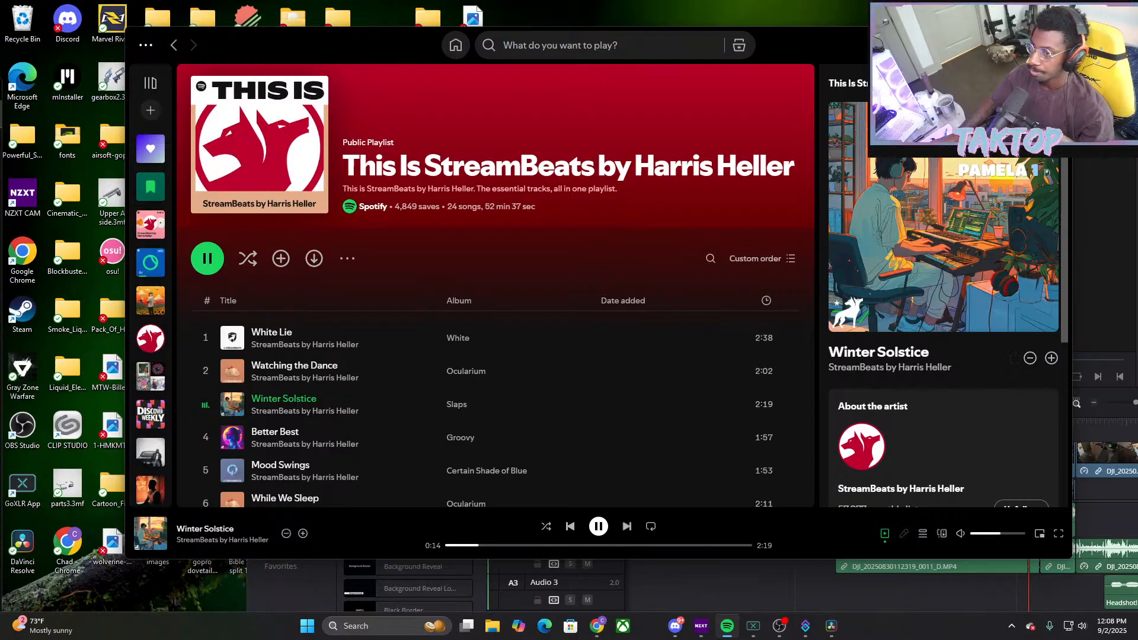
click(1003, 44)
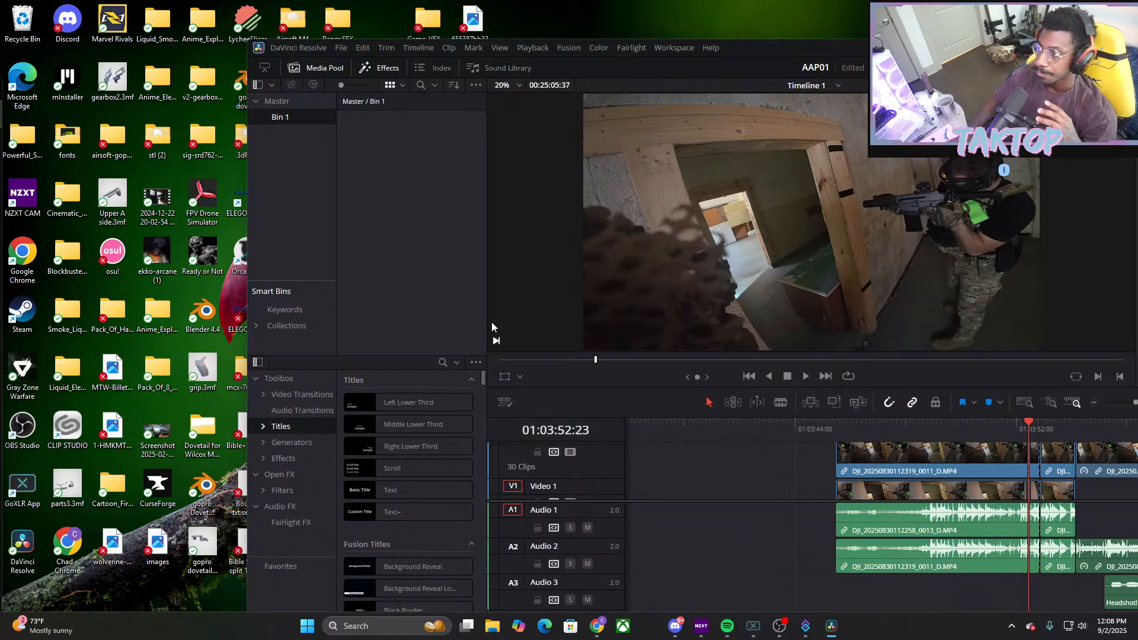
double_click(74, 377)
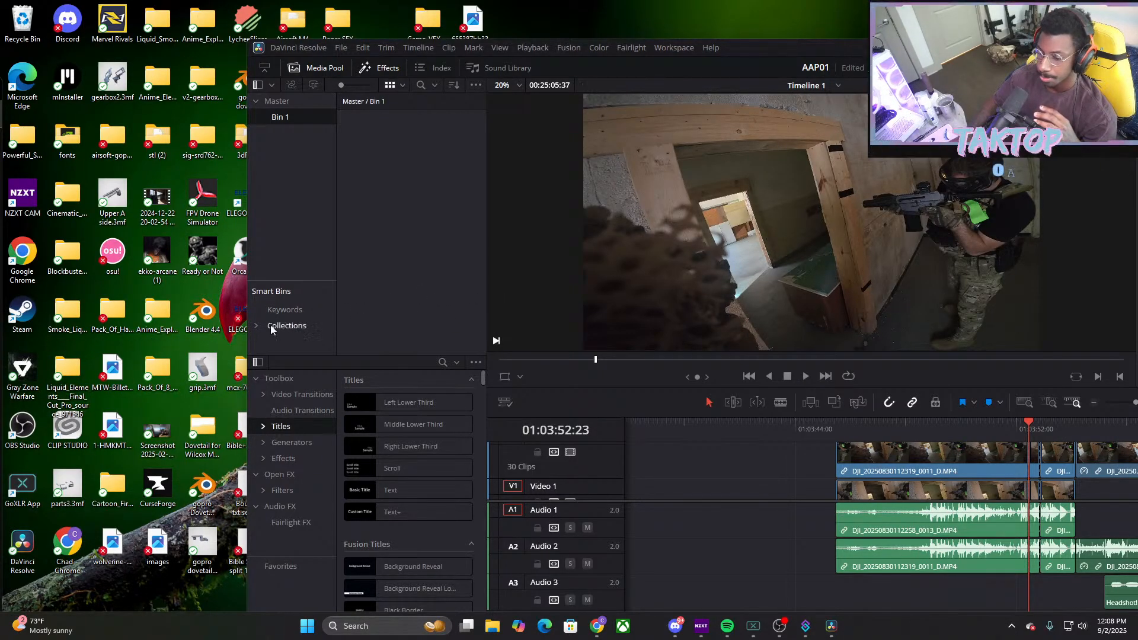
double_click(744, 47)
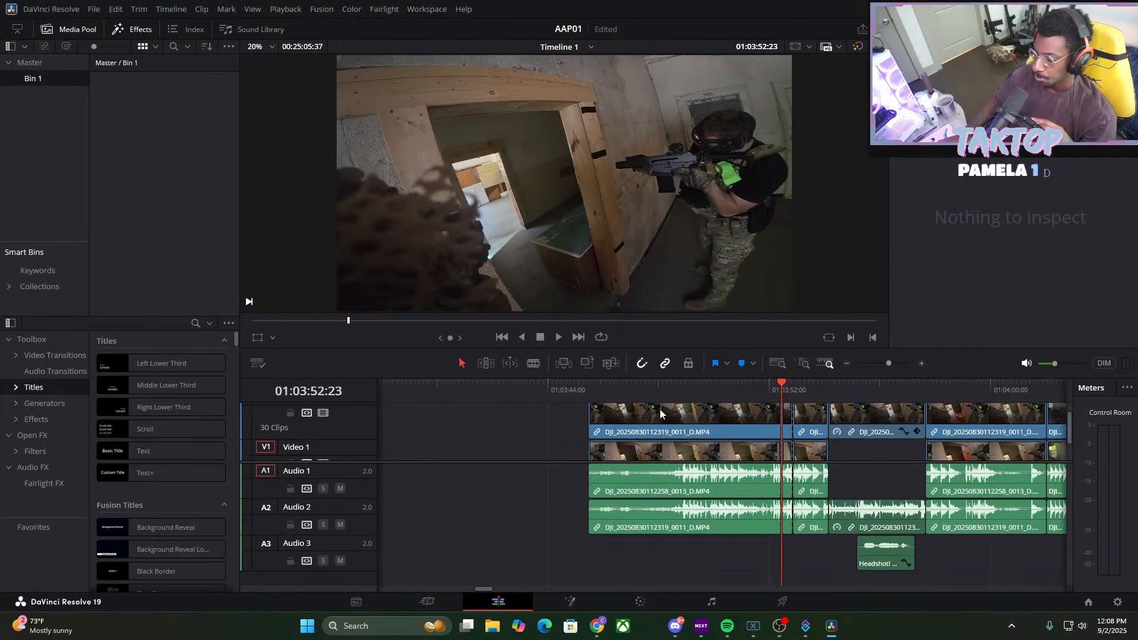
Play back the doorway shot briefly from 01:03:52:23
click(560, 336)
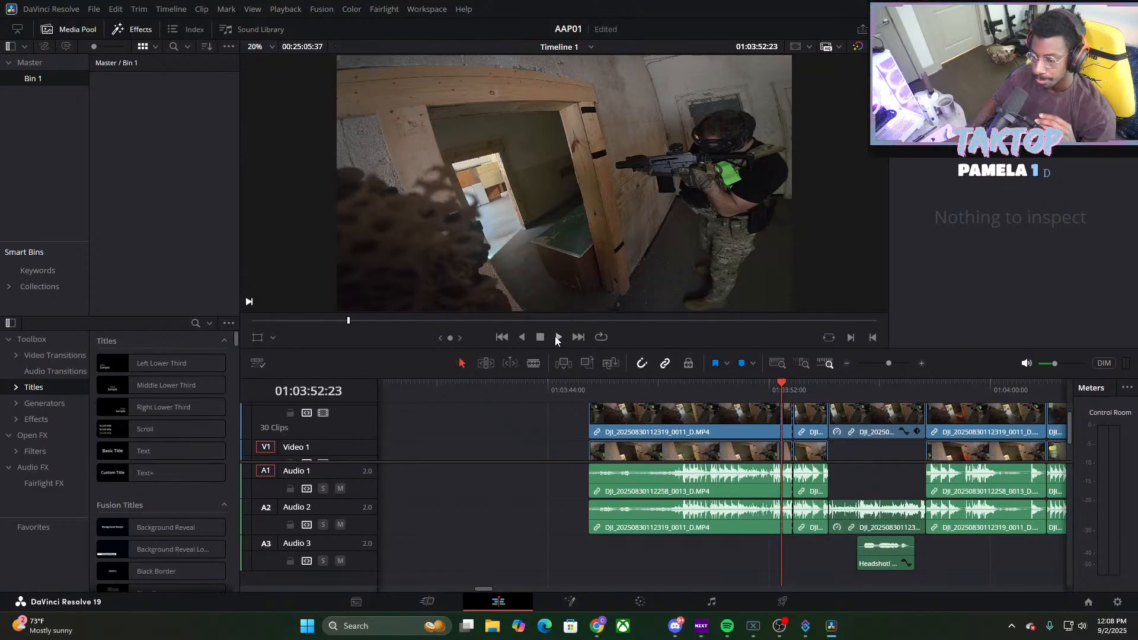
click(541, 336)
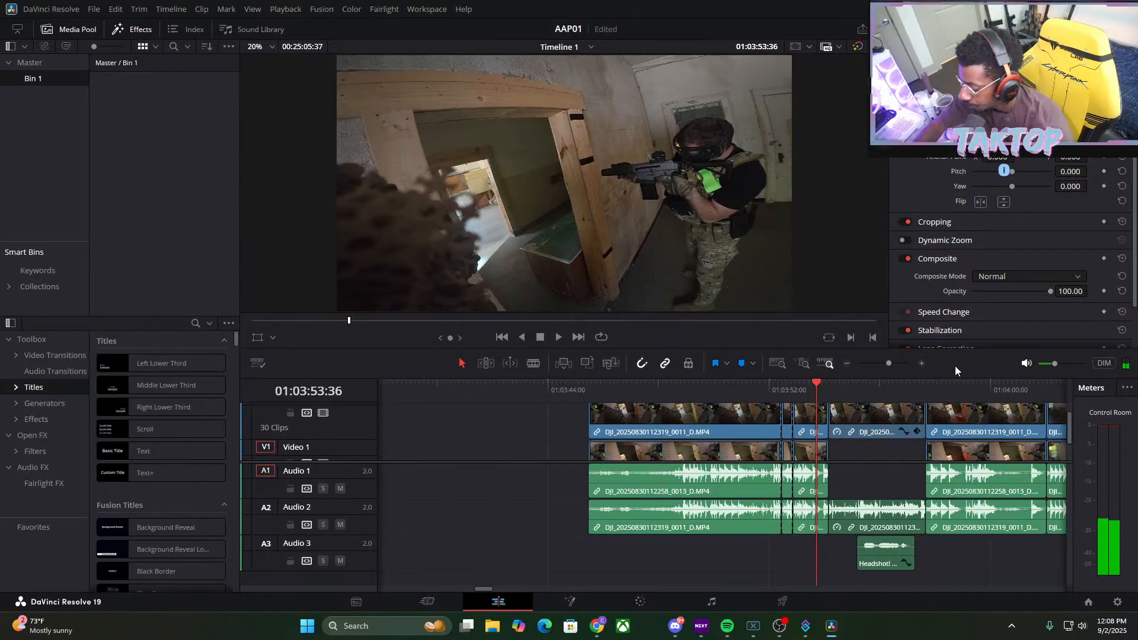
Undo the accidental changes to the DJI clip that follows the Headshot sound effect
key(ctrl+z)
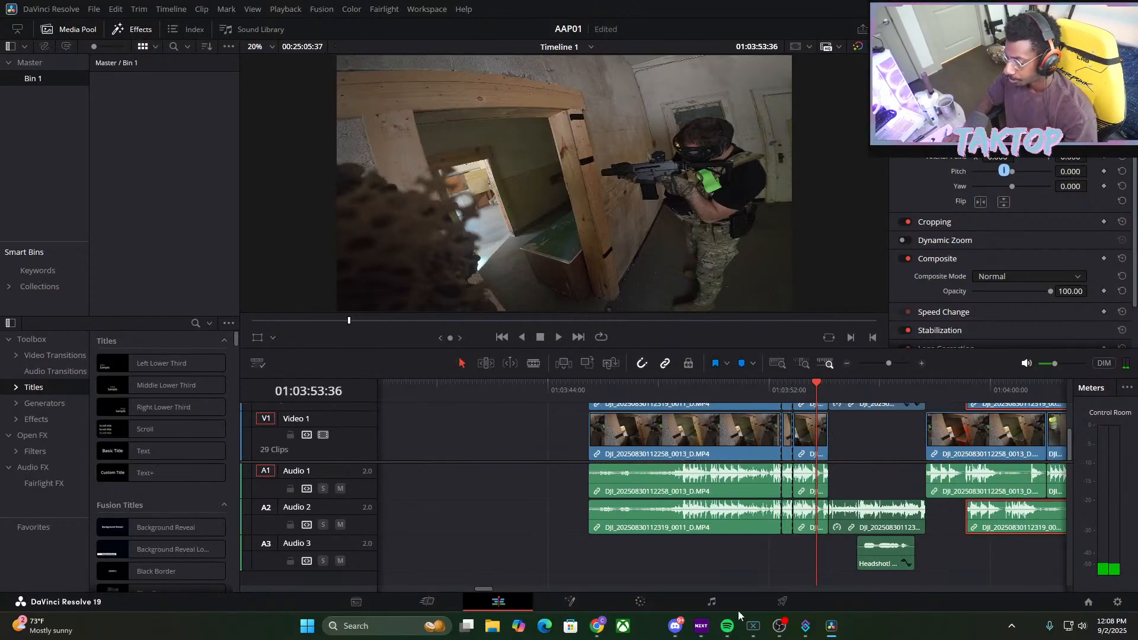
click(894, 449)
key(ctrl+z)
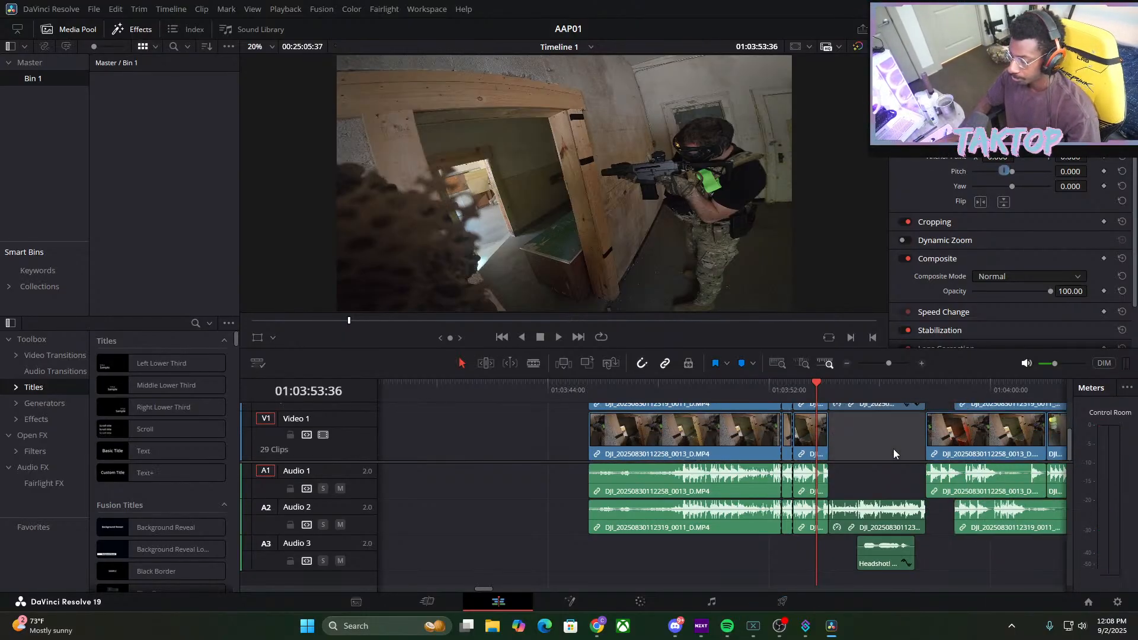
key(ctrl+z)
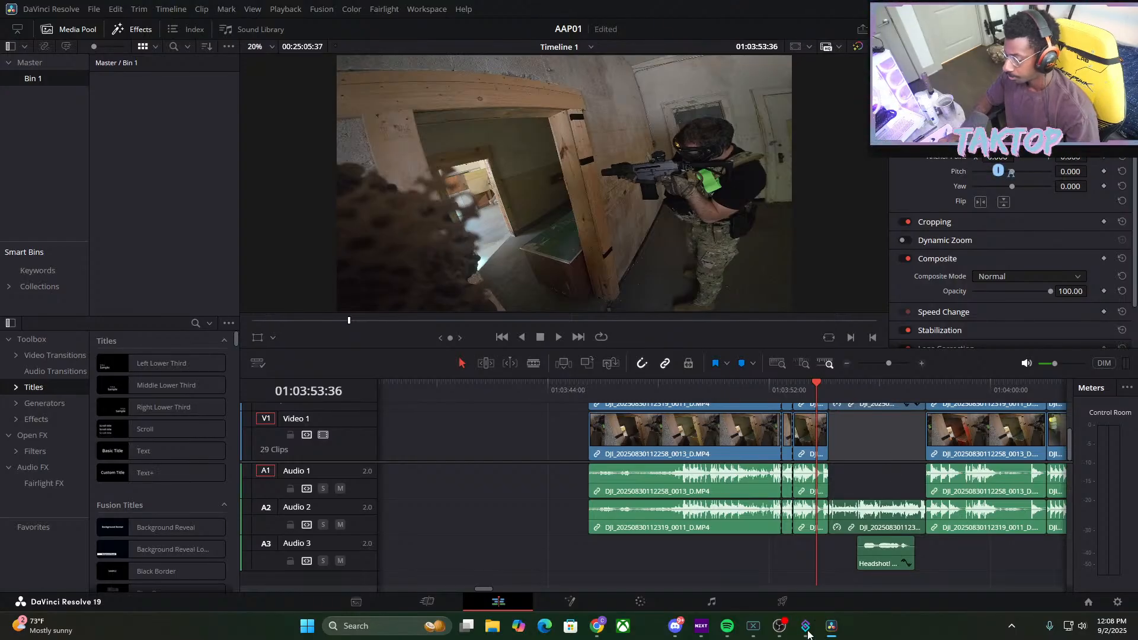
Switch to Spotify, lower its playback volume, and return to DaVinci Resolve
click(726, 627)
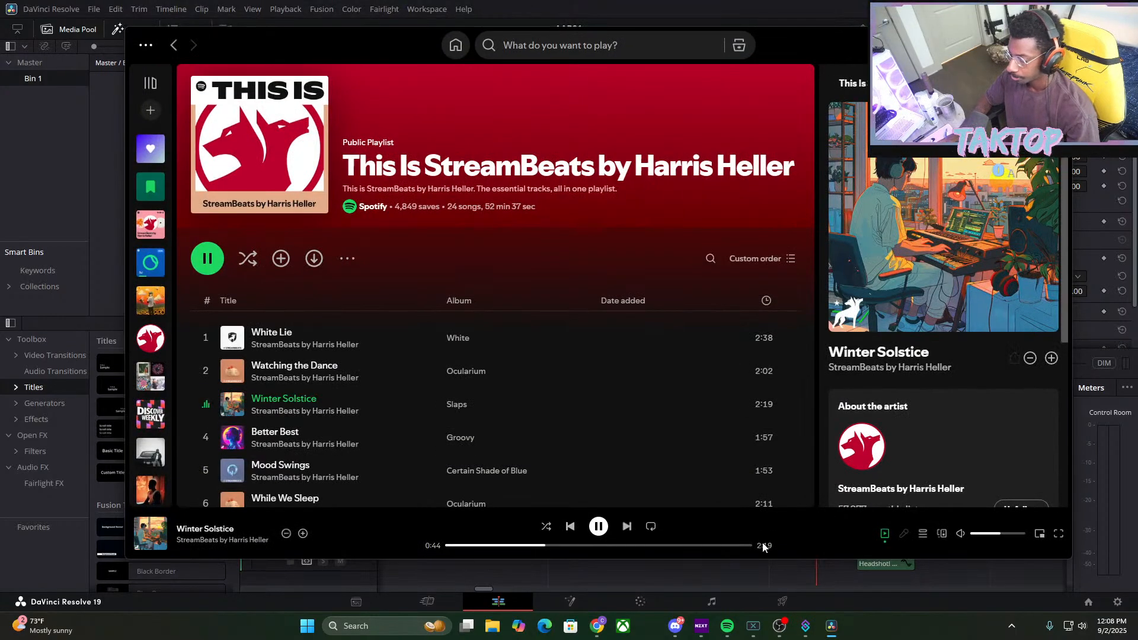
drag(1001, 535, 984, 535)
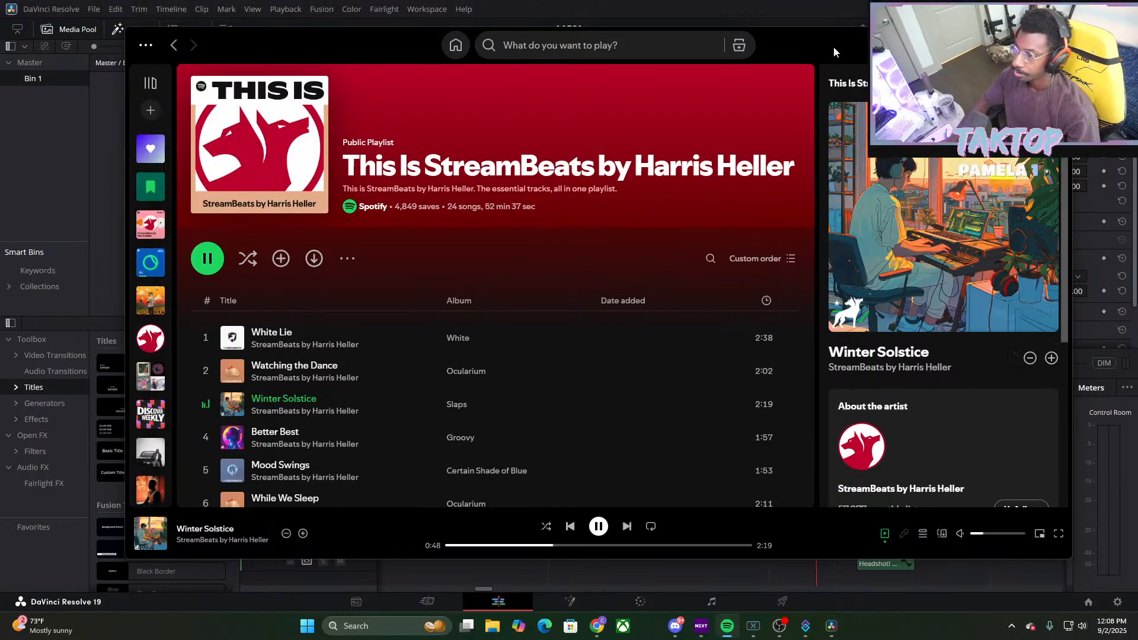
click(756, 16)
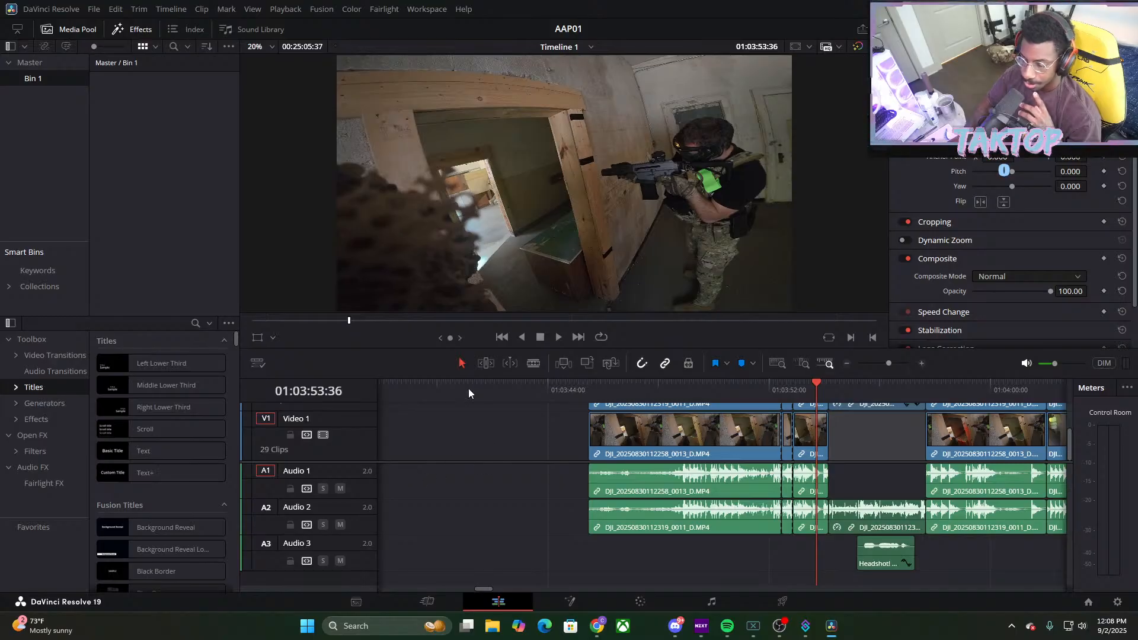
Import the Liquid_Elements folder from the desktop into Bin 1 and restore the editor to full screen
drag(474, 16, 647, 21)
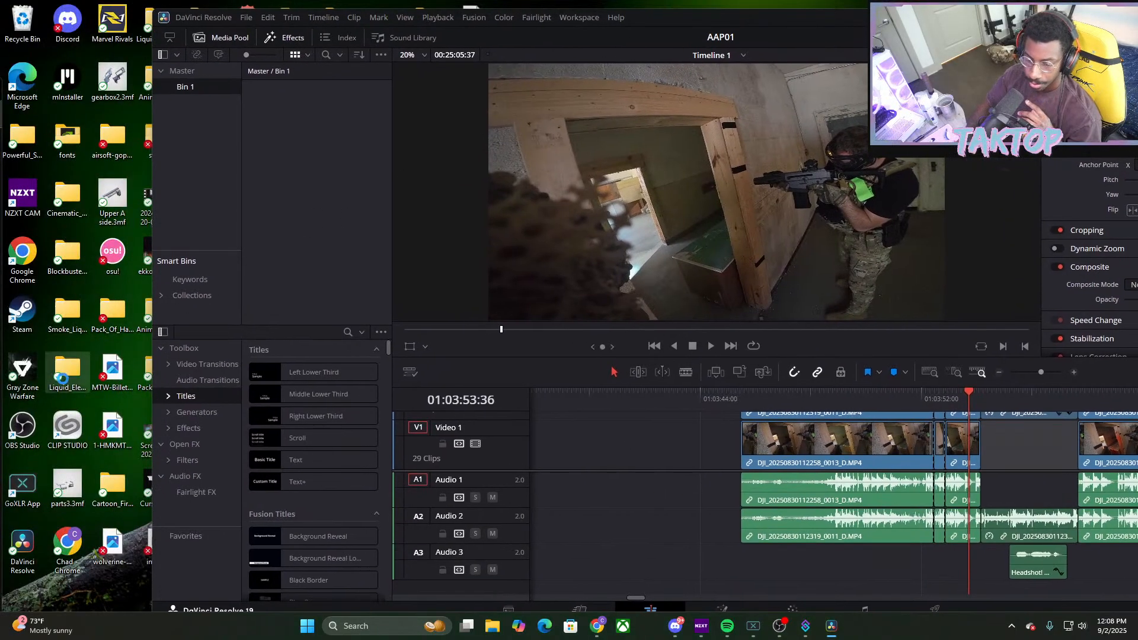
drag(62, 377, 331, 171)
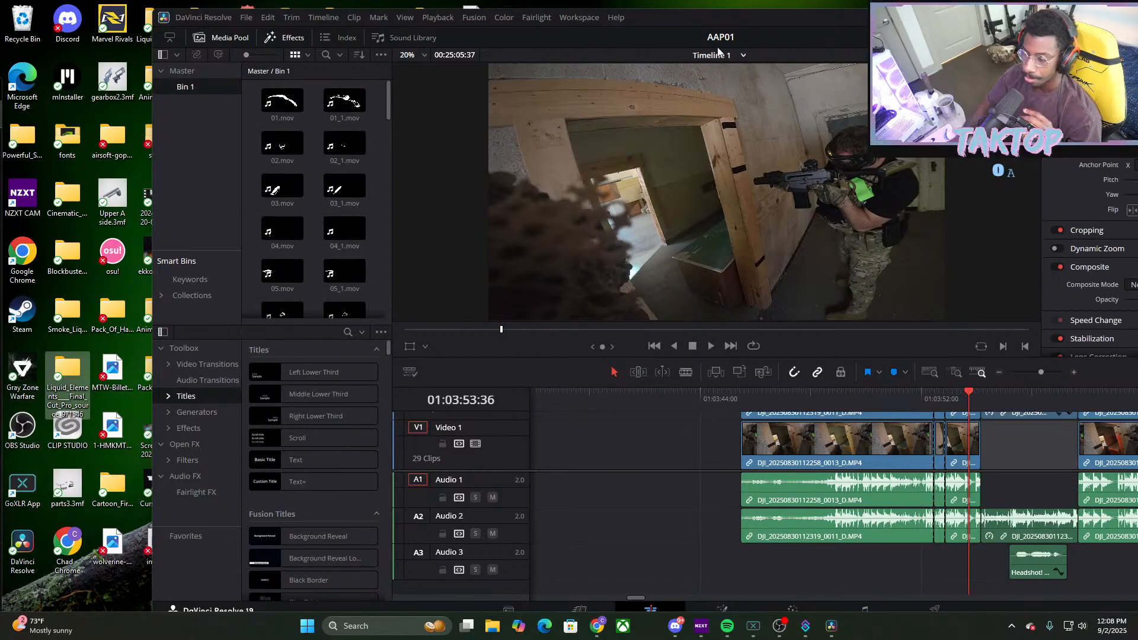
drag(695, 16, 618, 2)
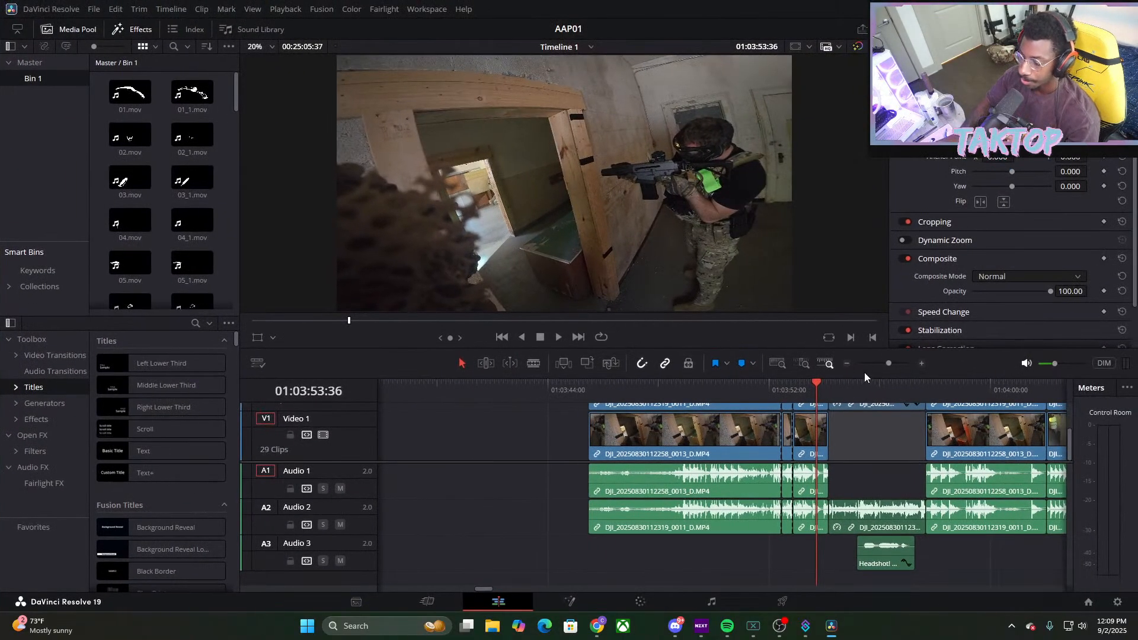
Replay the gunshot in the doorway clip from about 01:03:52:23
drag(813, 389, 779, 392)
click(559, 336)
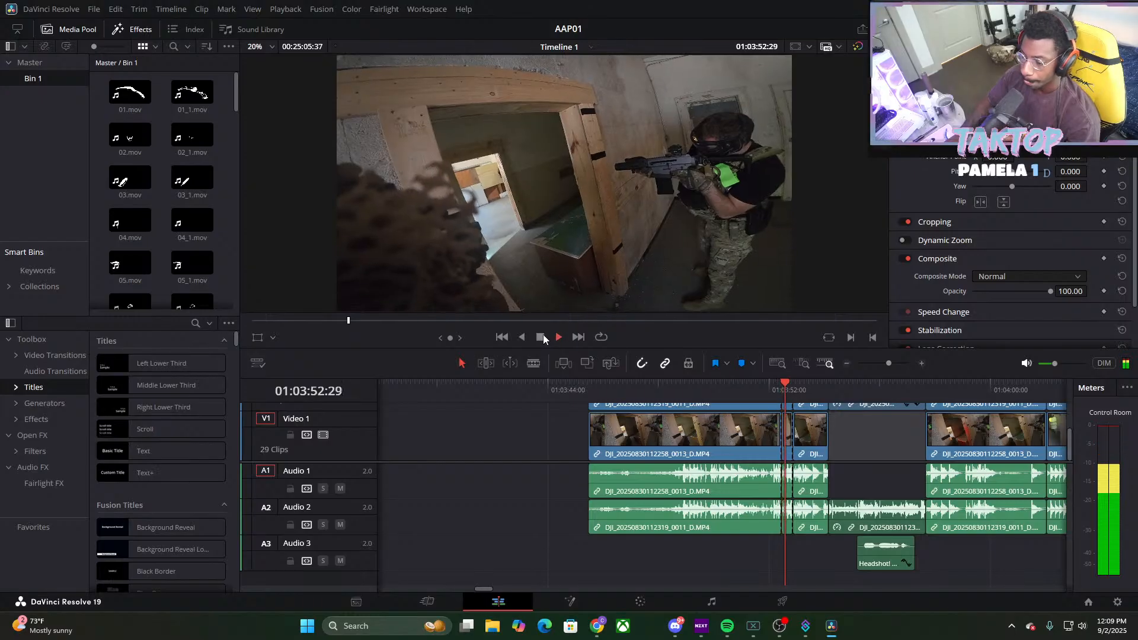
drag(805, 394, 781, 397)
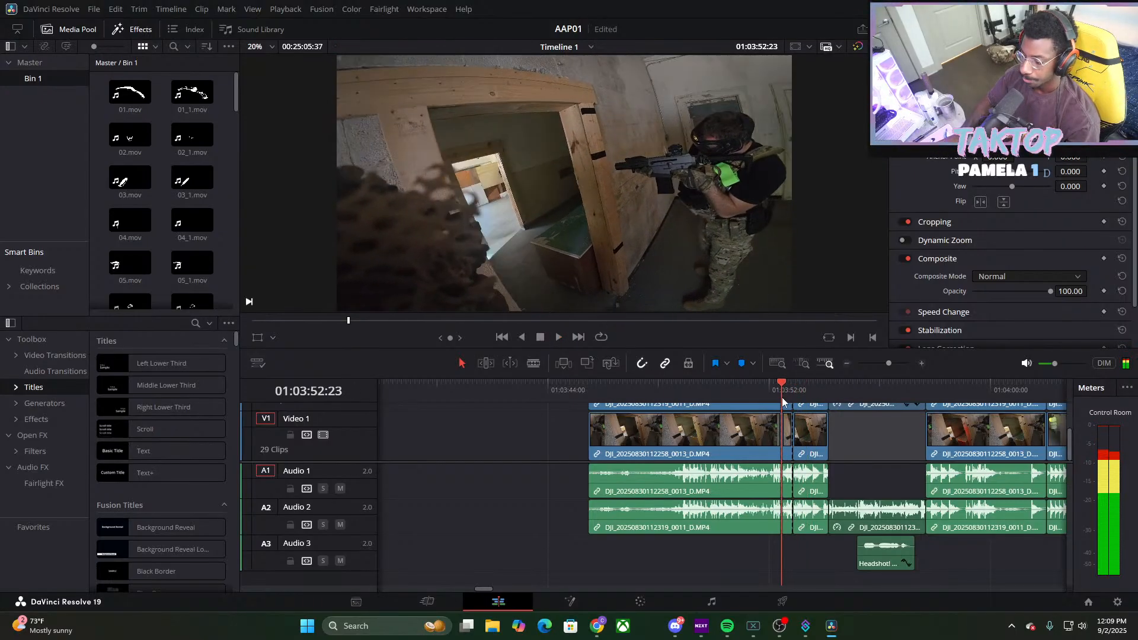
key(space)
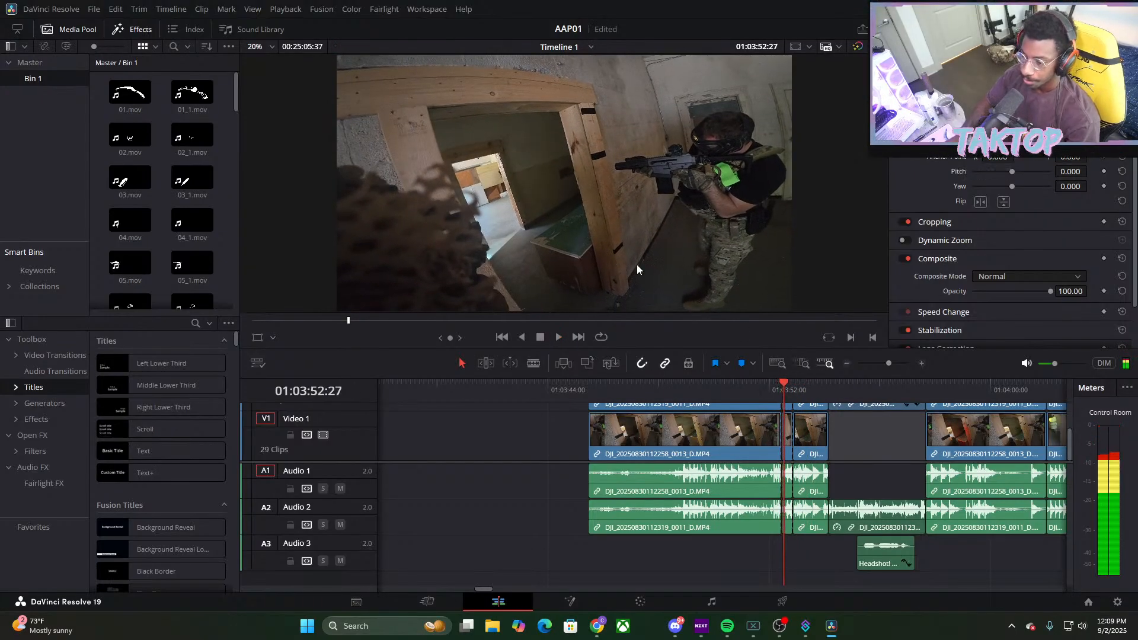
Step frame by frame to the muzzle flash at 01:03:52:32
key(Left)
key(Left)
key(Left)
key(Left)
key(Left)
key(Left)
key(Left)
key(Left)
key(Left)
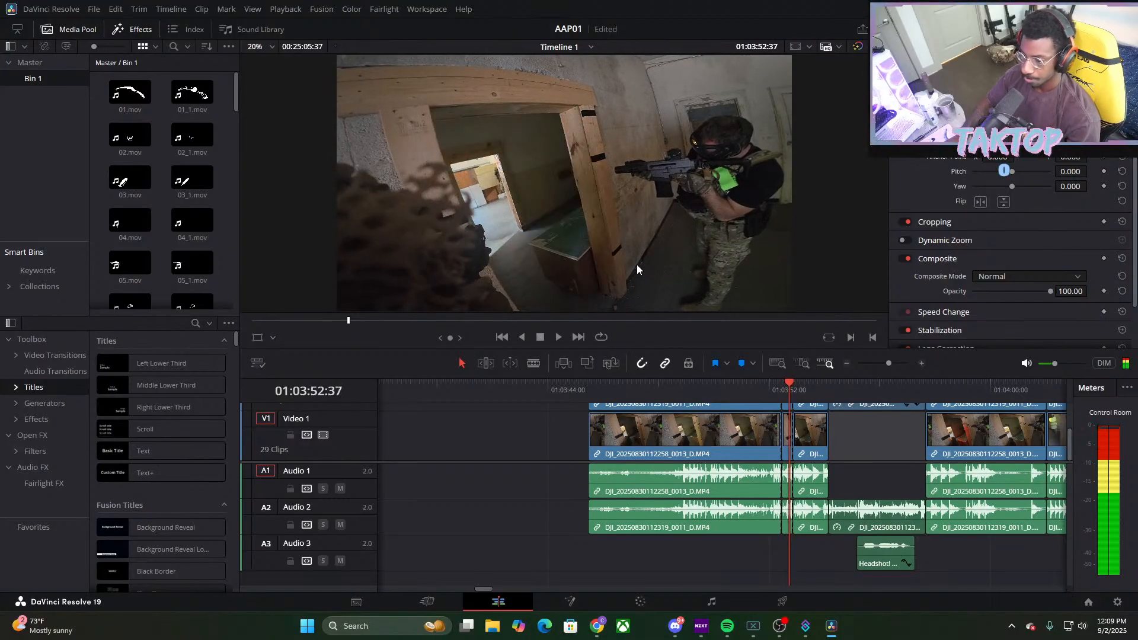
key(Right)
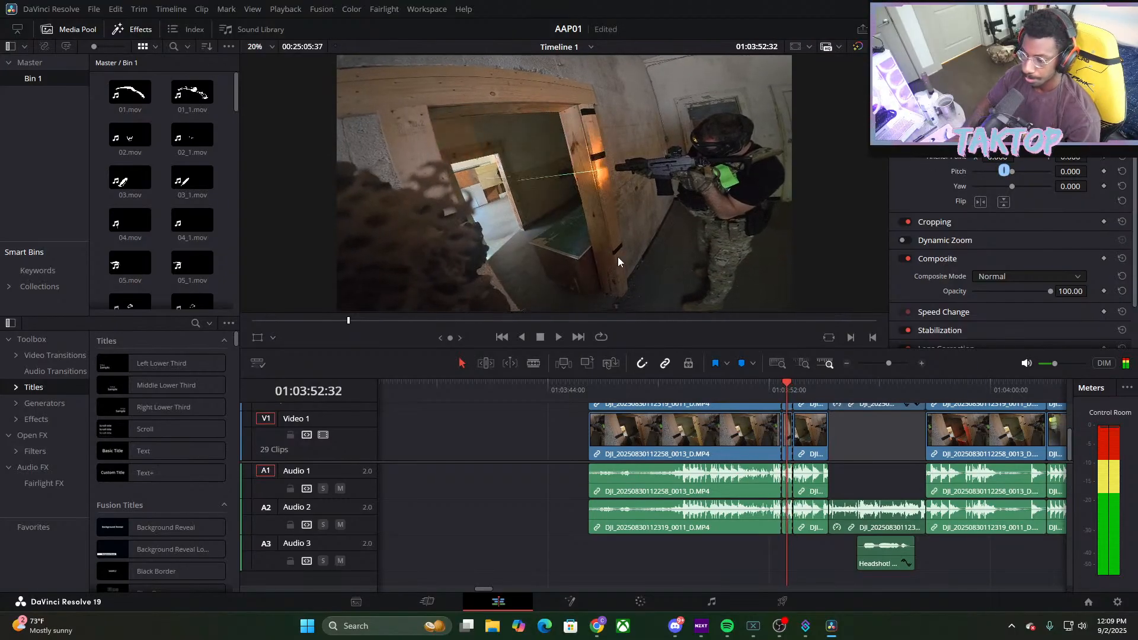
Place 08_1.mov from Bin 1 on Video 1 in the empty stretch before the doorway clips
scroll(195, 190, down, 4)
drag(203, 221, 530, 438)
scroll(661, 412, up, 2)
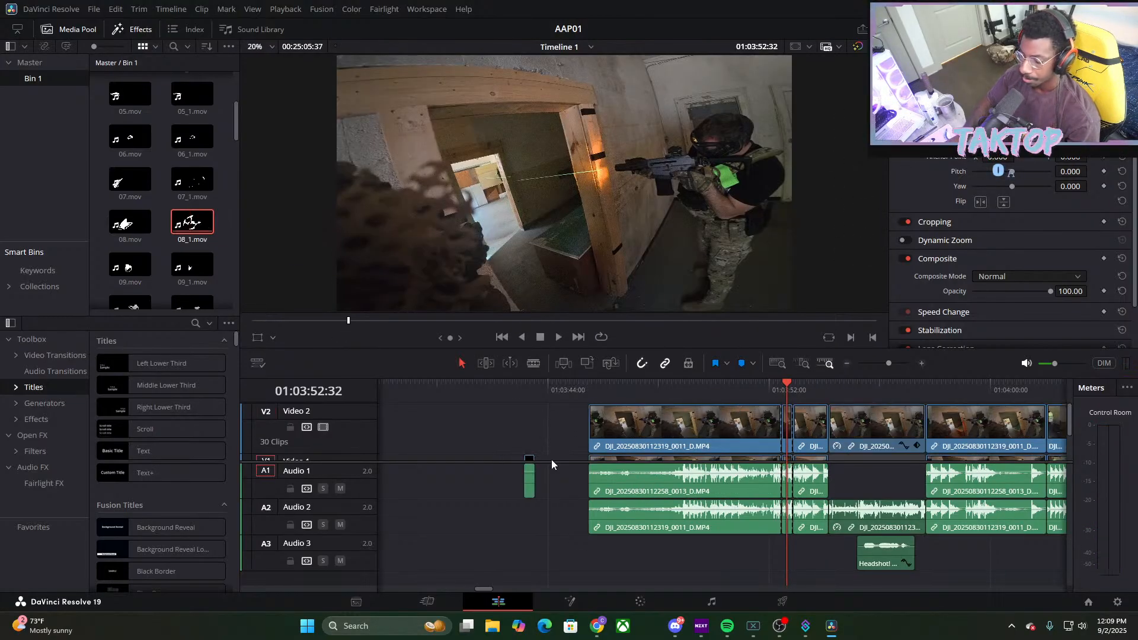
Move the 08_1.mov clip onto a new Video 3 track at 01:03:52:32 and shrink the splash to a small fraction of the frame
drag(551, 463, 794, 426)
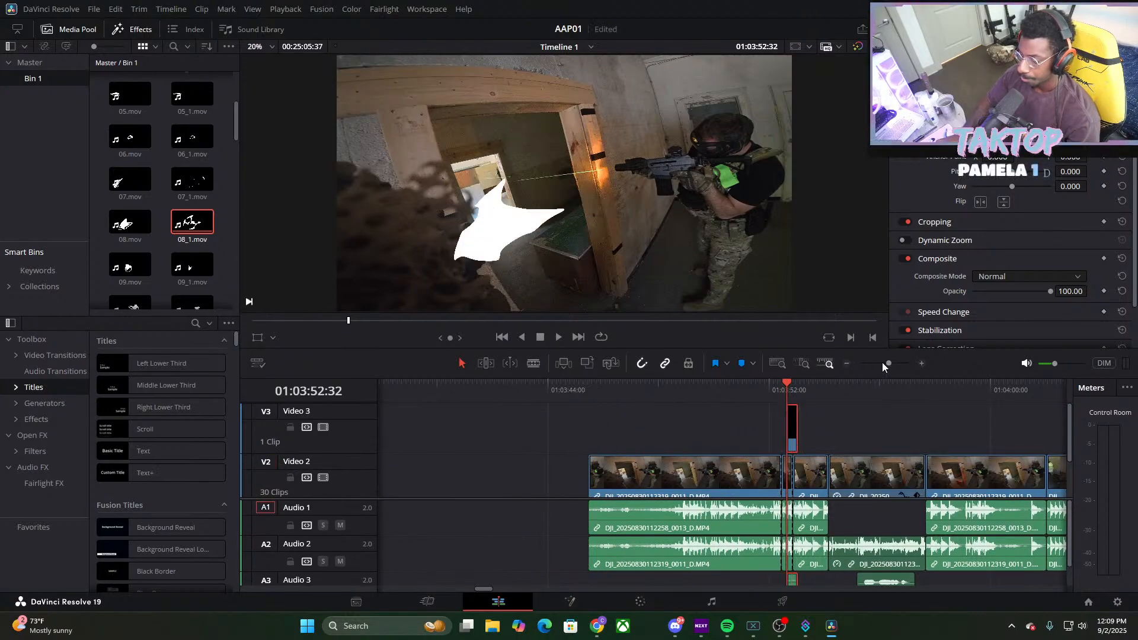
drag(888, 363, 905, 368)
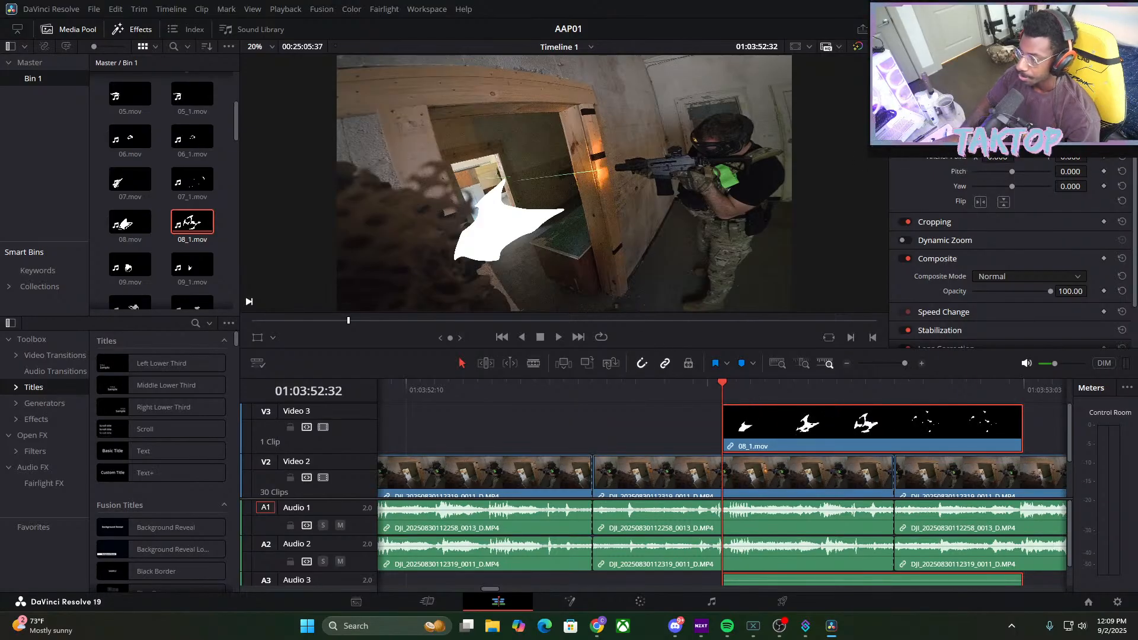
drag(1004, 170, 1004, 170)
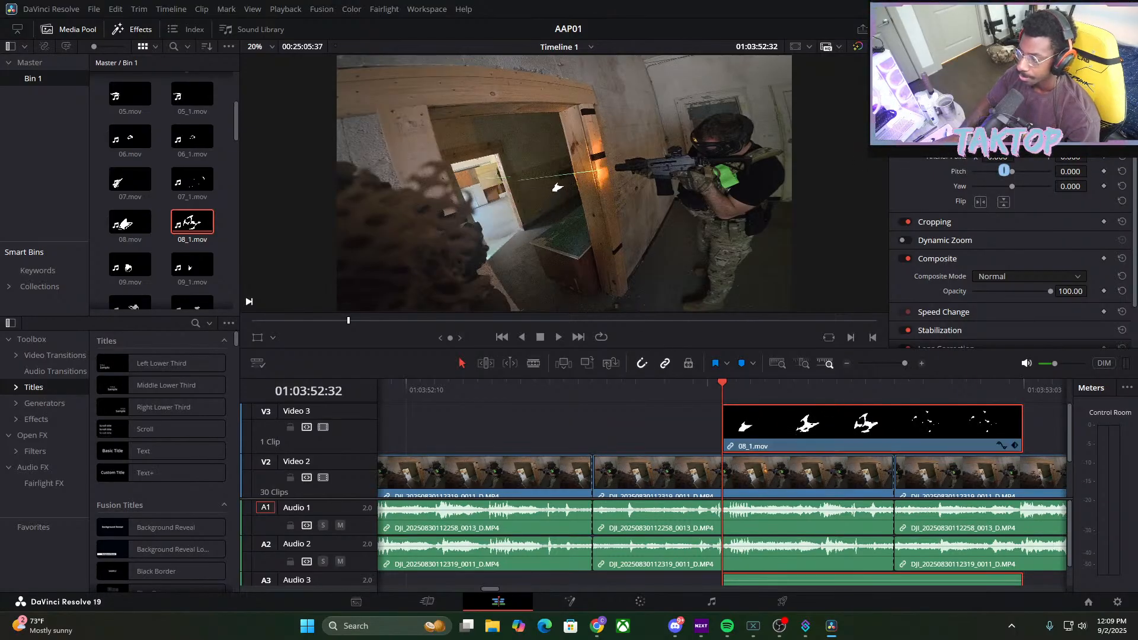
Flip the 08_1.mov splash horizontally and position it on the distant player in the far doorway
click(980, 201)
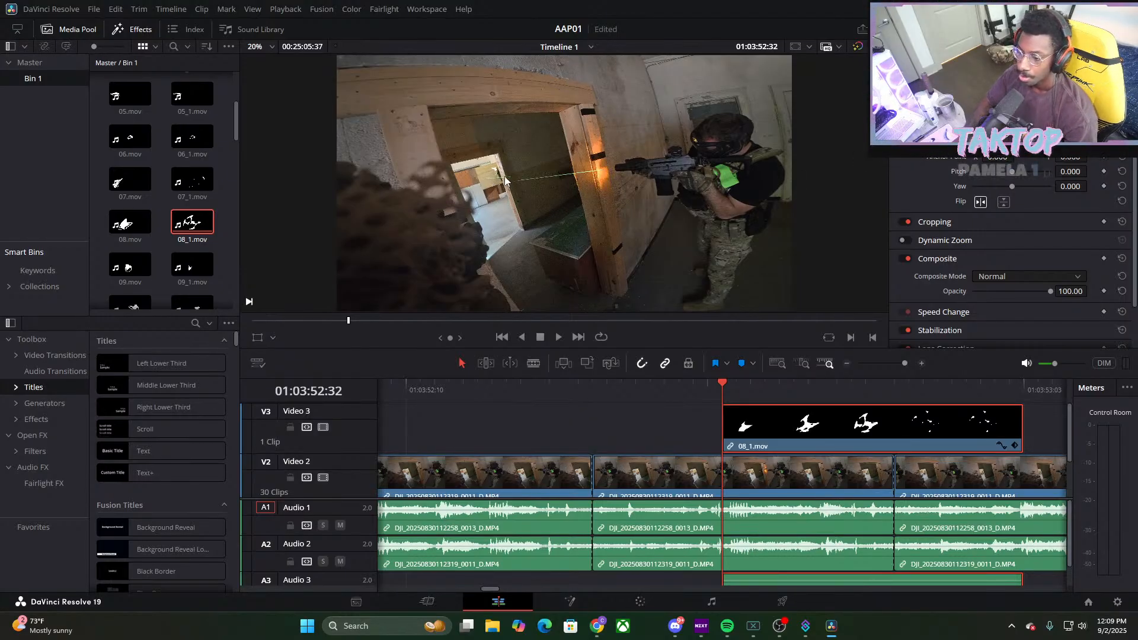
scroll(670, 155, up, 5)
scroll(626, 162, up, 2)
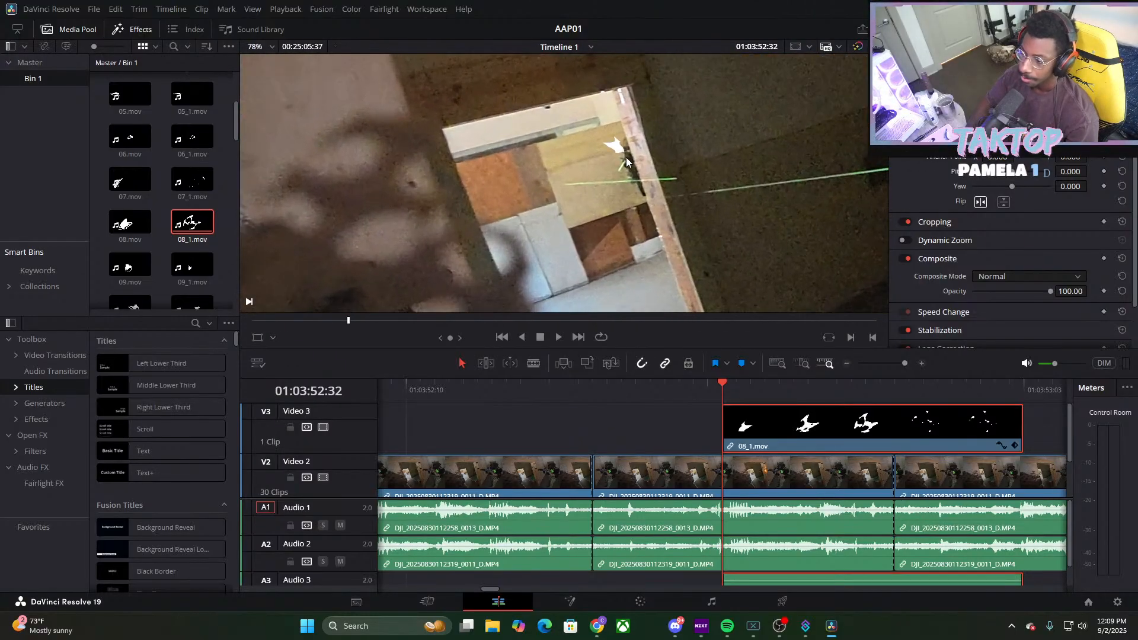
Turn the 08_1.mov splash red in the RGB Mixer, with Blue Output -2.00, -2.00, -3.00 and Green Output 0.00, -2.40, -2.00
click(640, 601)
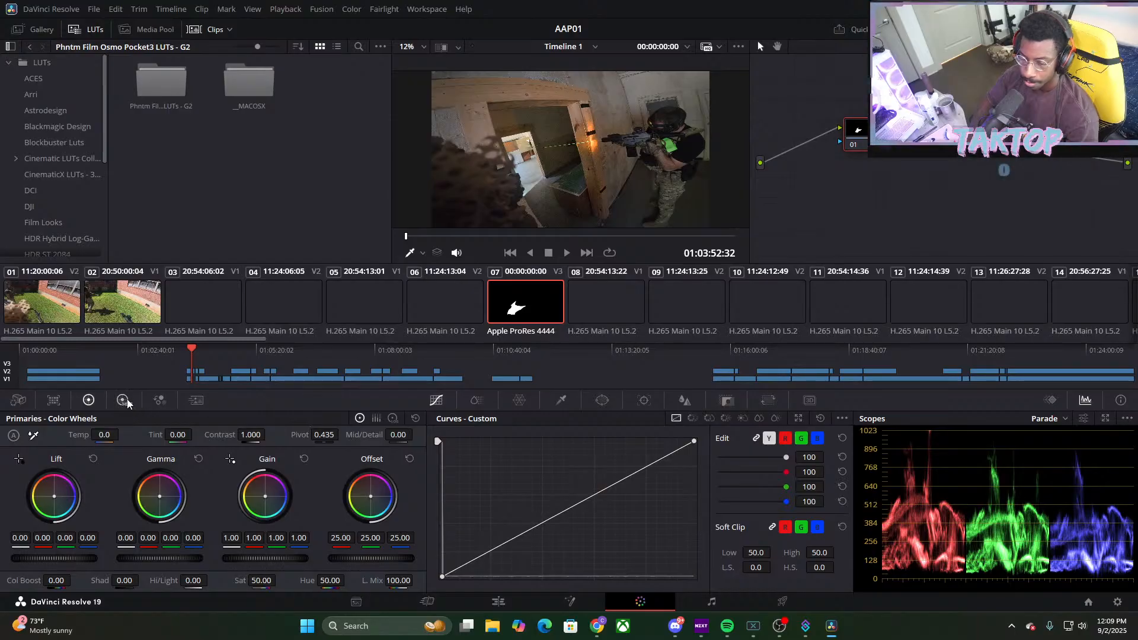
click(159, 400)
drag(372, 477, 340, 498)
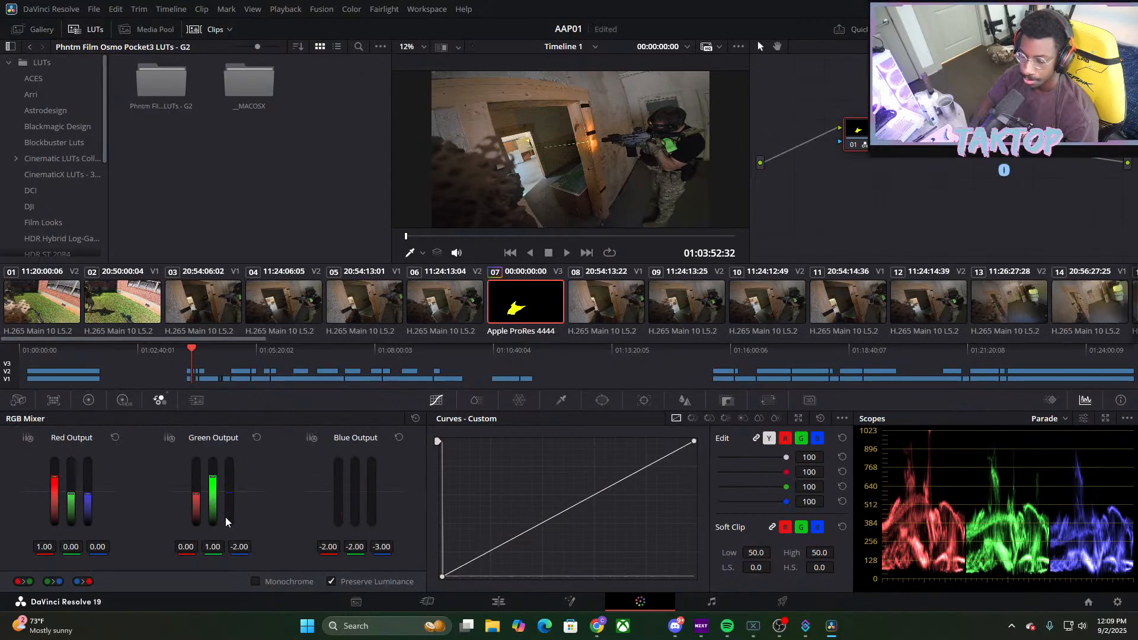
drag(213, 477, 213, 533)
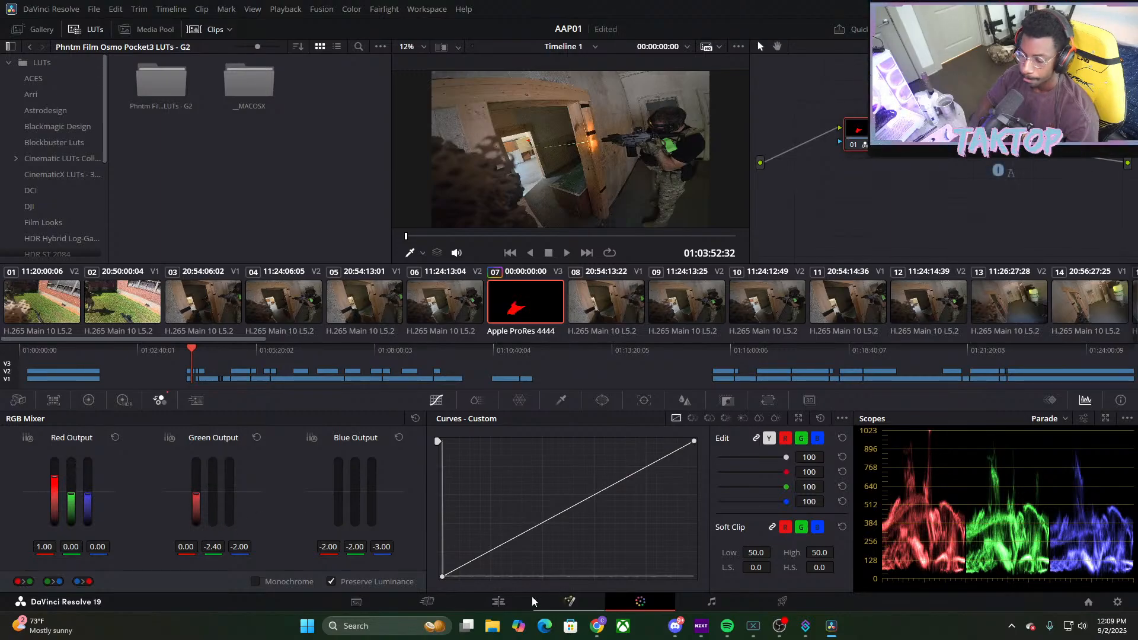
click(498, 602)
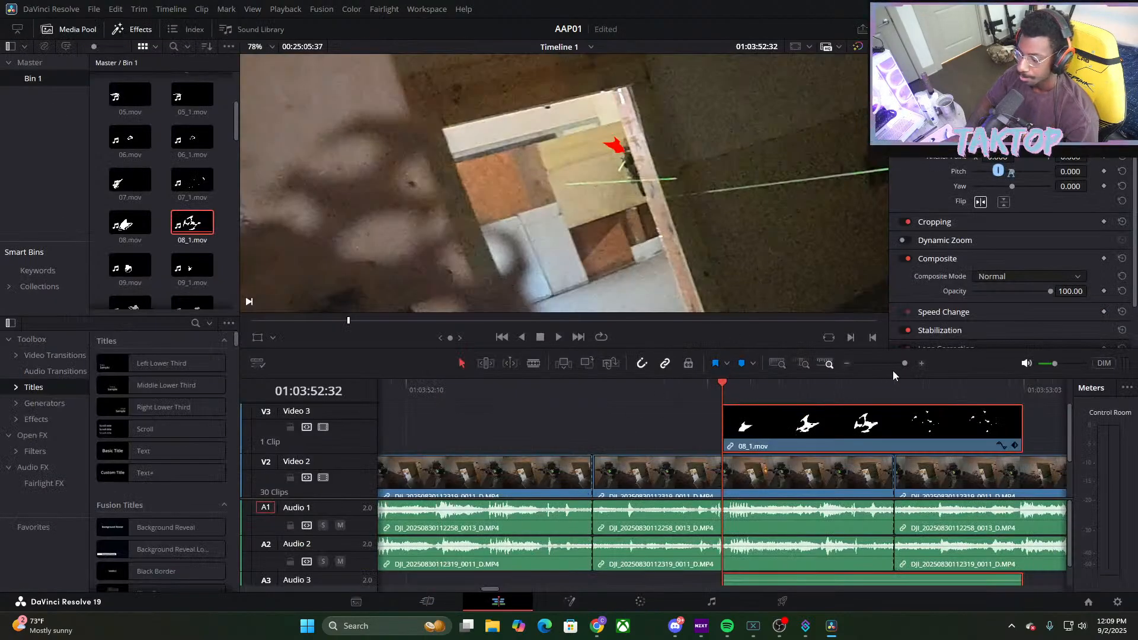
Play back the red splash over the doorway shot and return the playhead to 01:03:52:32
scroll(614, 197, down, 5)
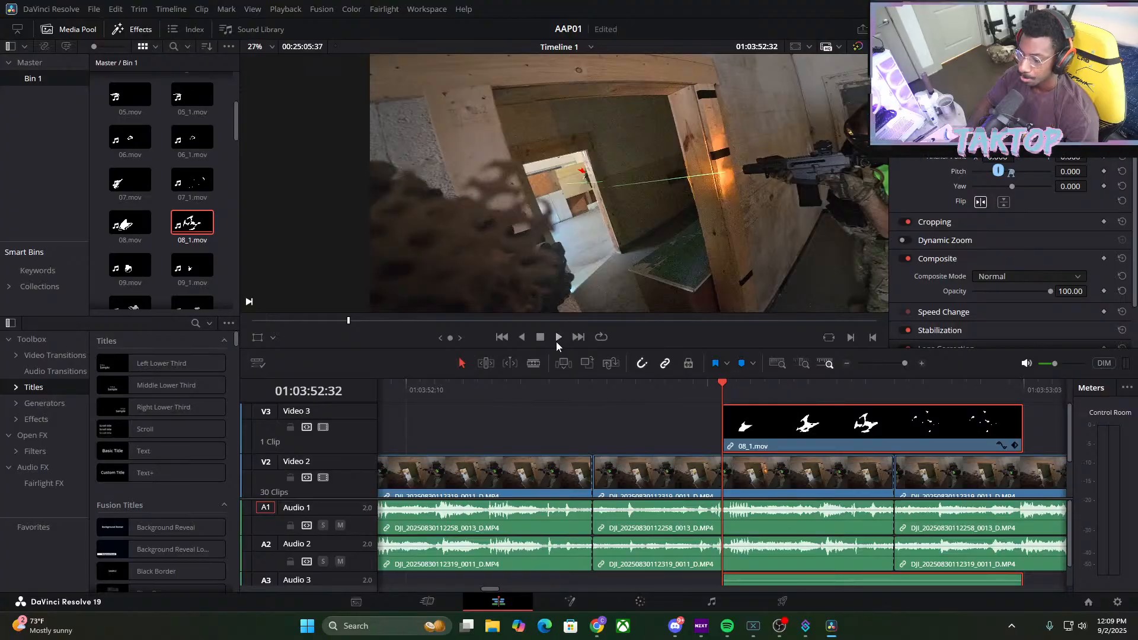
click(559, 337)
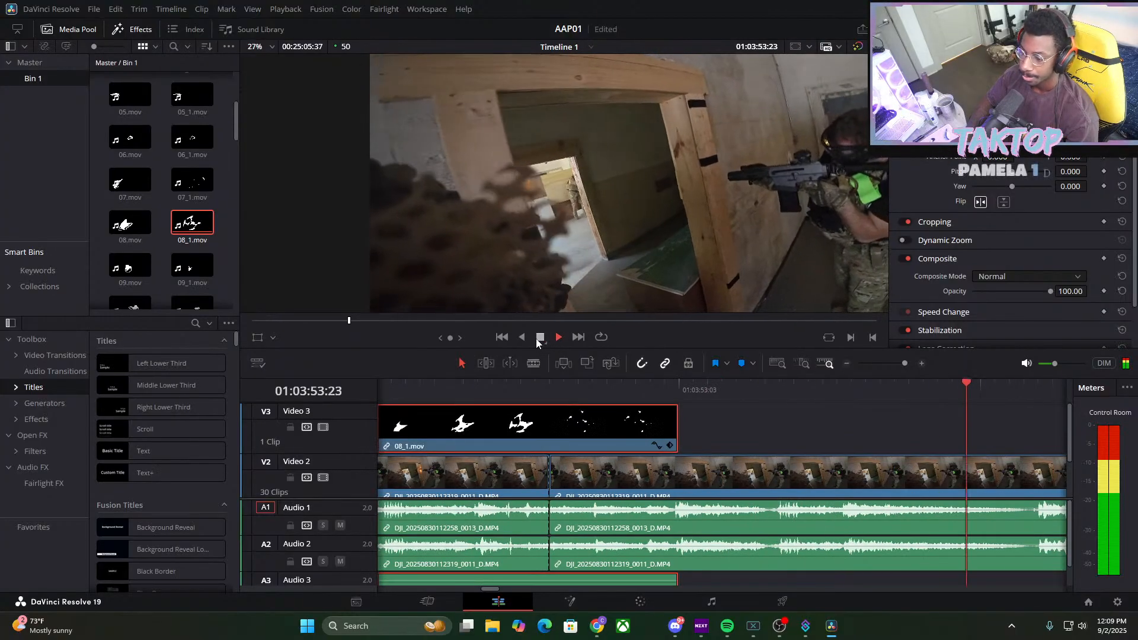
drag(904, 363, 890, 364)
drag(724, 385, 683, 396)
Unlink the 08_1.mov clip and delete its audio part from Audio 3
scroll(690, 557, down, 1)
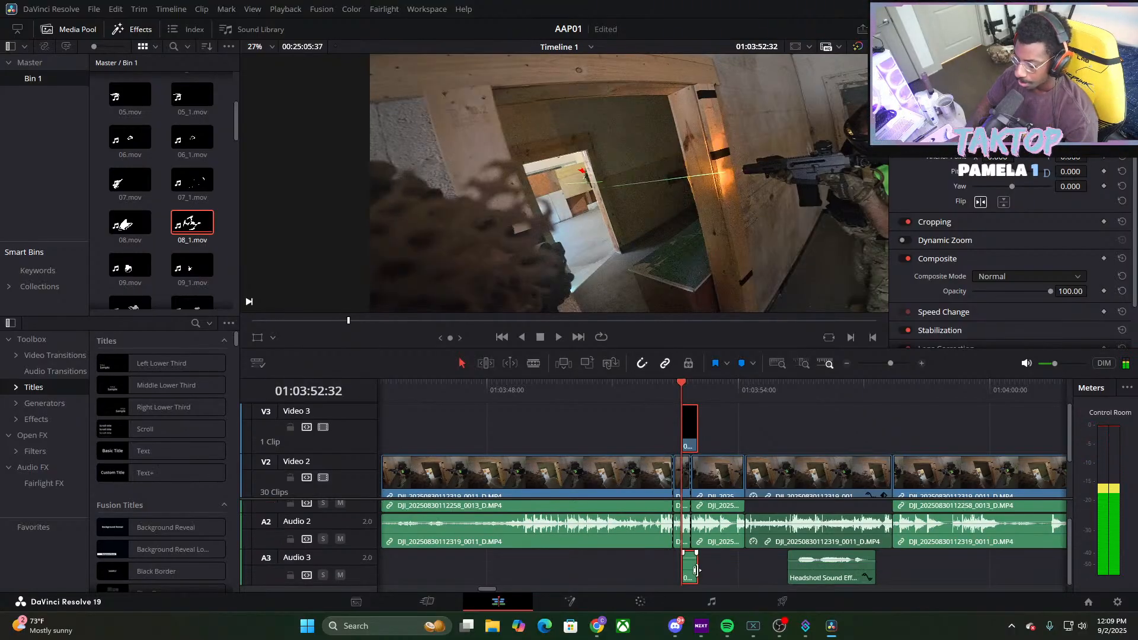
right_click(692, 574)
click(730, 559)
click(692, 570)
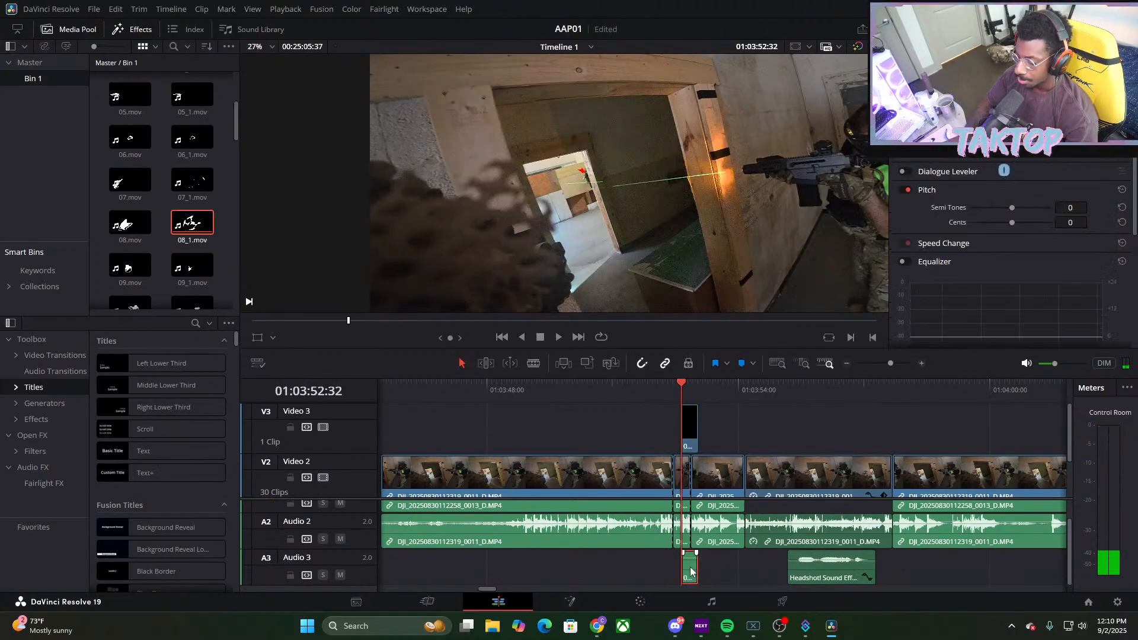
right_click(691, 568)
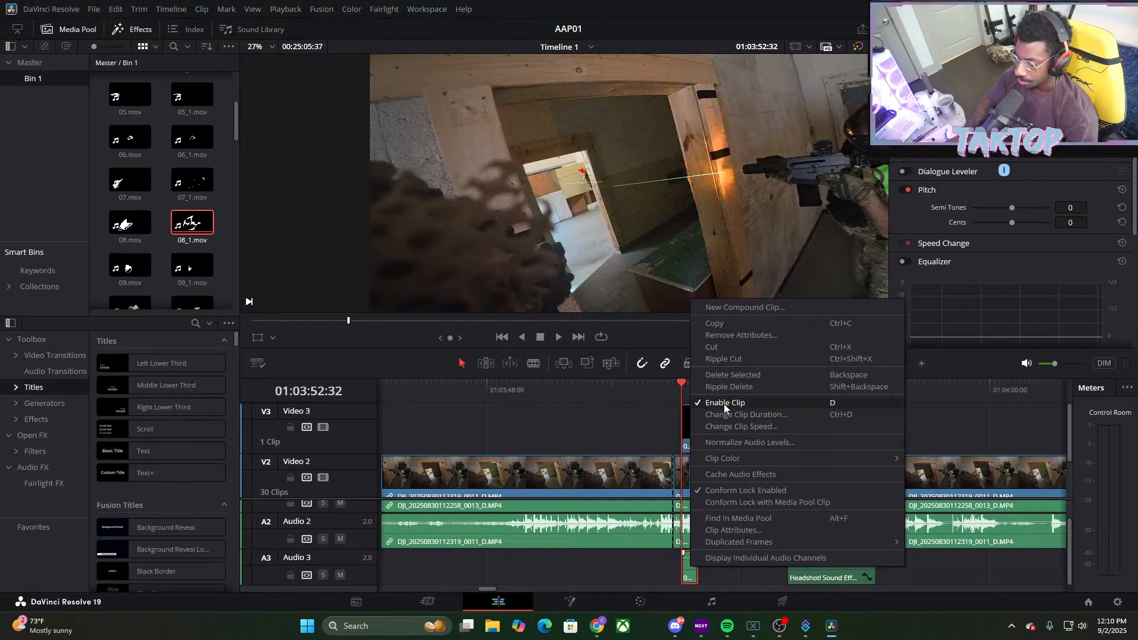
click(695, 578)
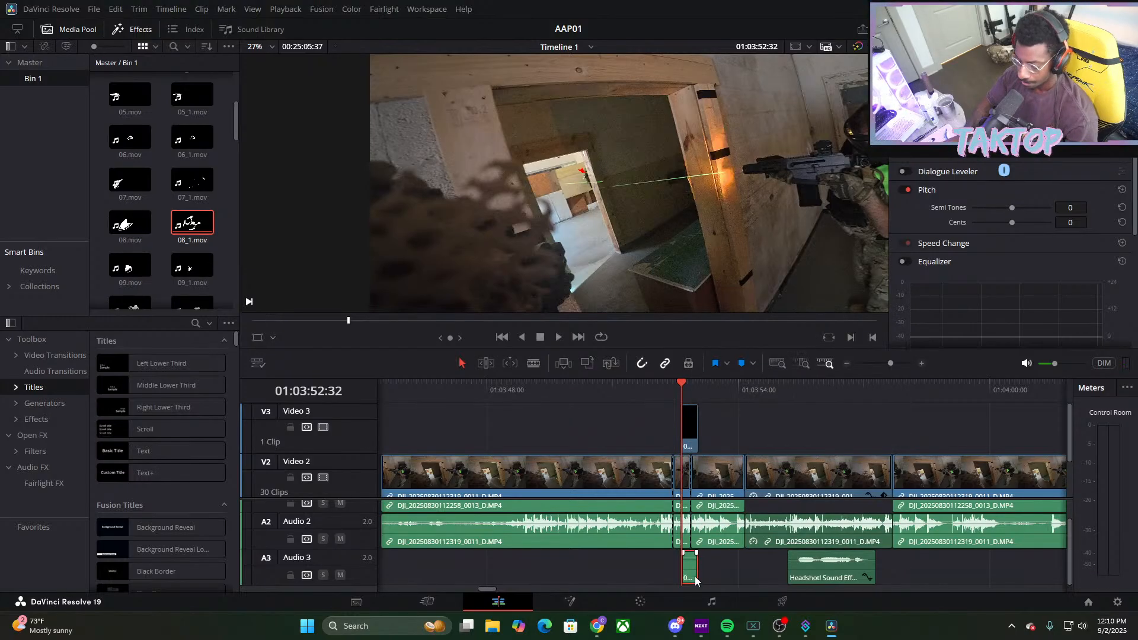
key(BackSpace)
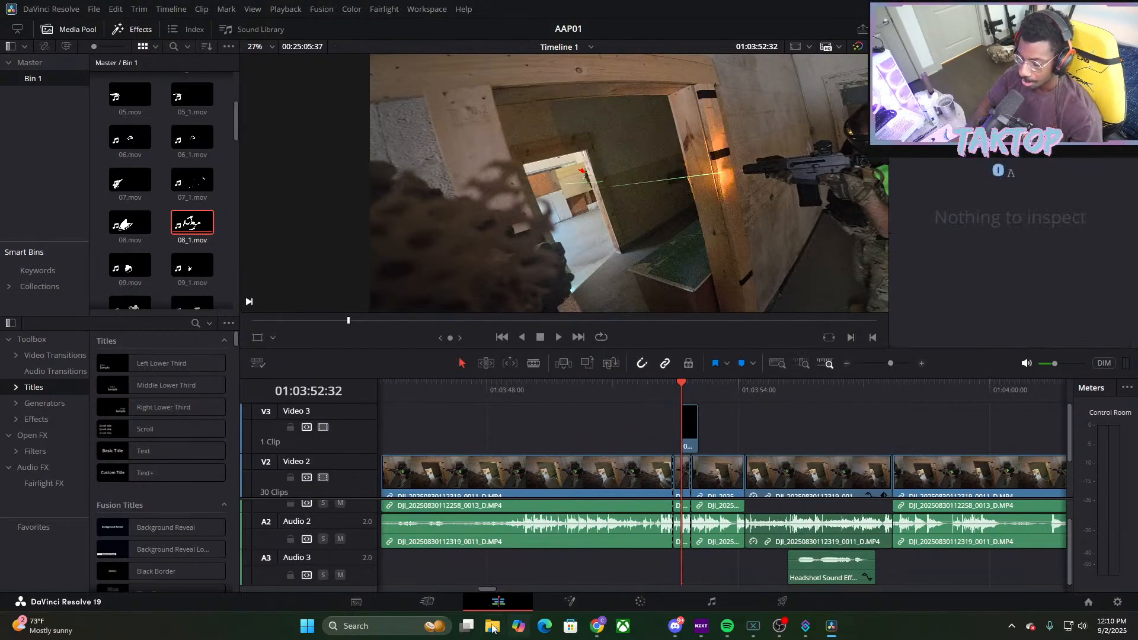
Add the Call of Duty Modern Warfare (2019) Warzone Kill sound effect from File Explorer to Audio 3 at 01:03:52:32
click(493, 627)
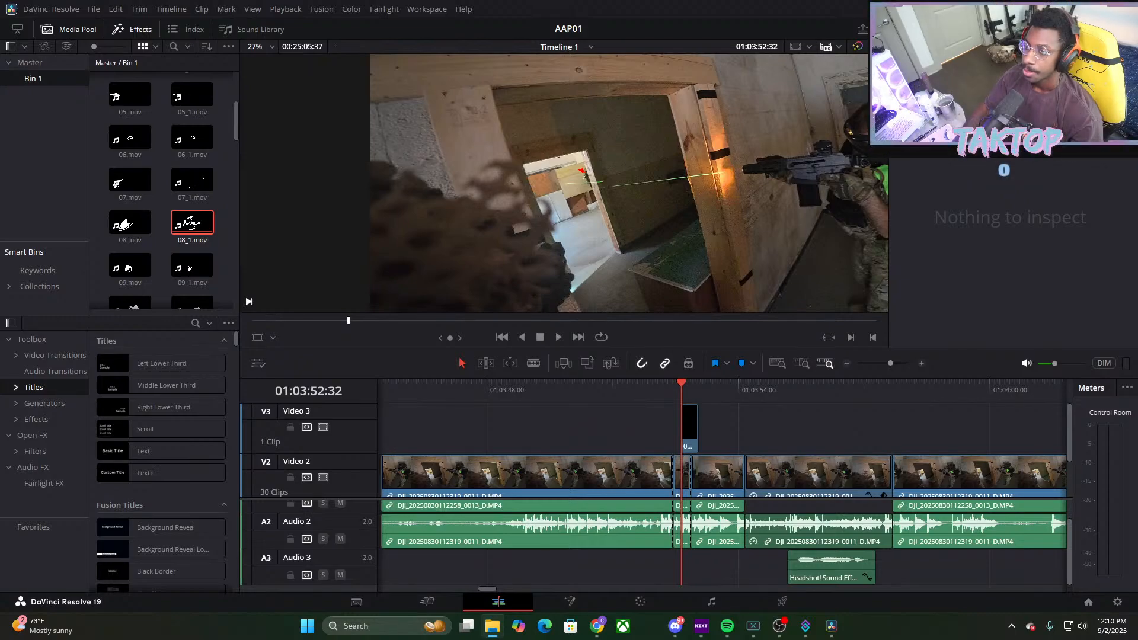
drag(754, 76, 683, 573)
drag(891, 363, 900, 364)
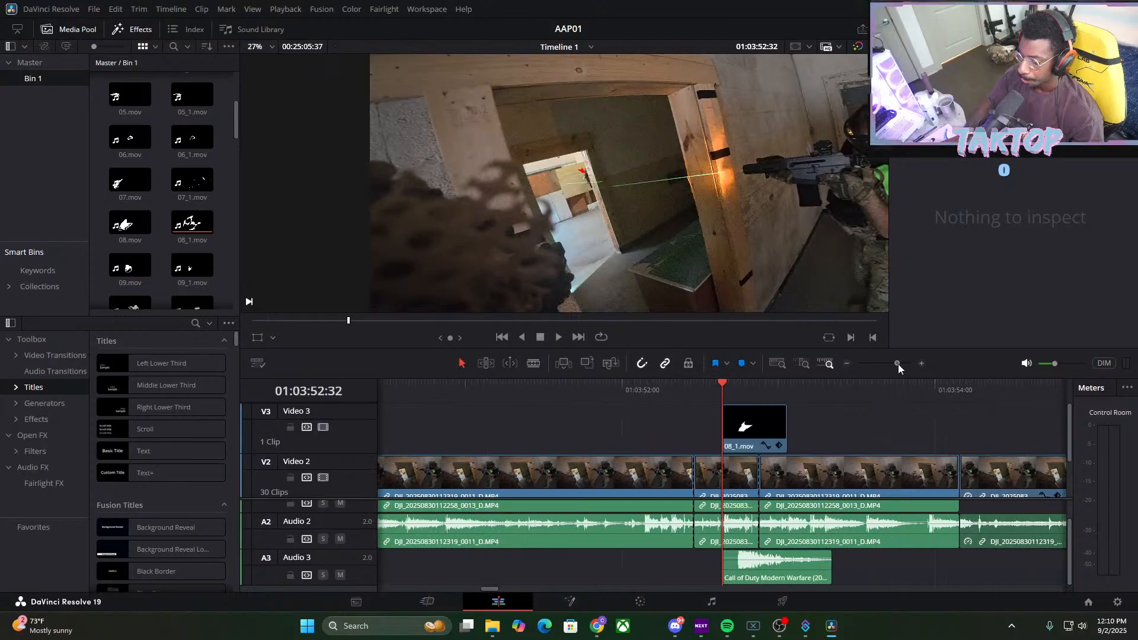
Play back the first hit with the splash and kill sound, continuing on to the next shot
click(558, 337)
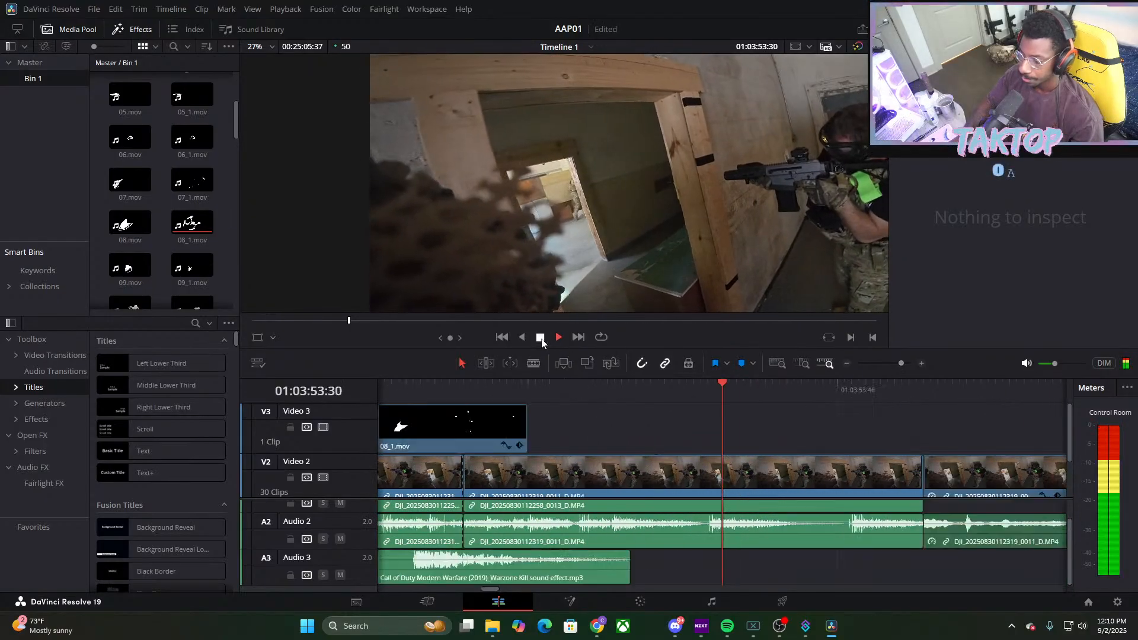
drag(744, 391, 400, 444)
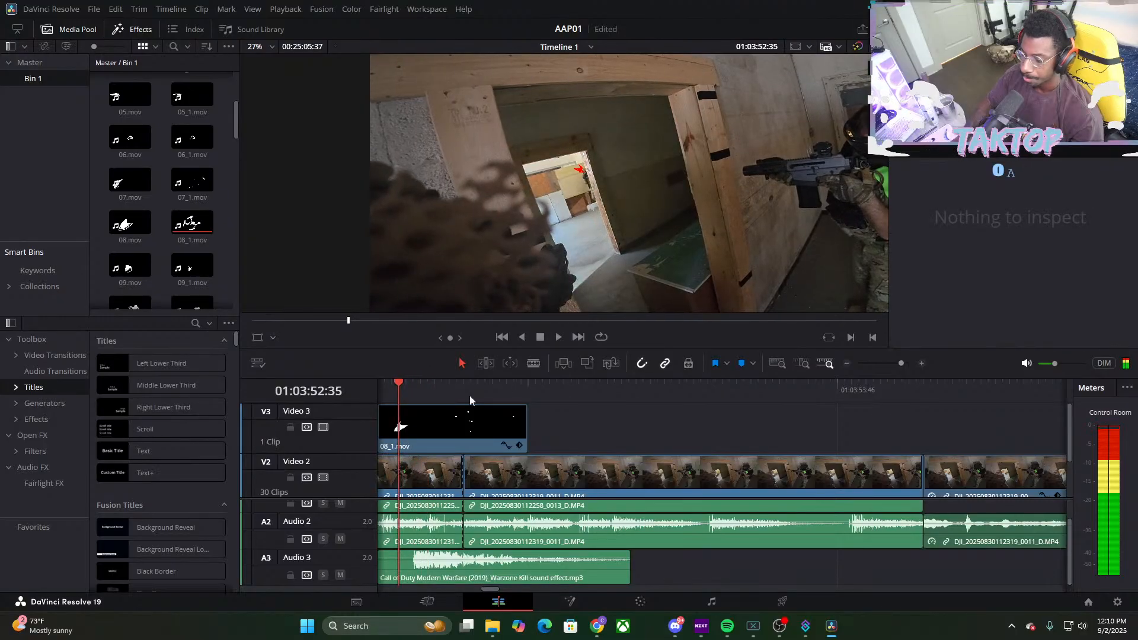
click(558, 334)
drag(901, 363, 888, 363)
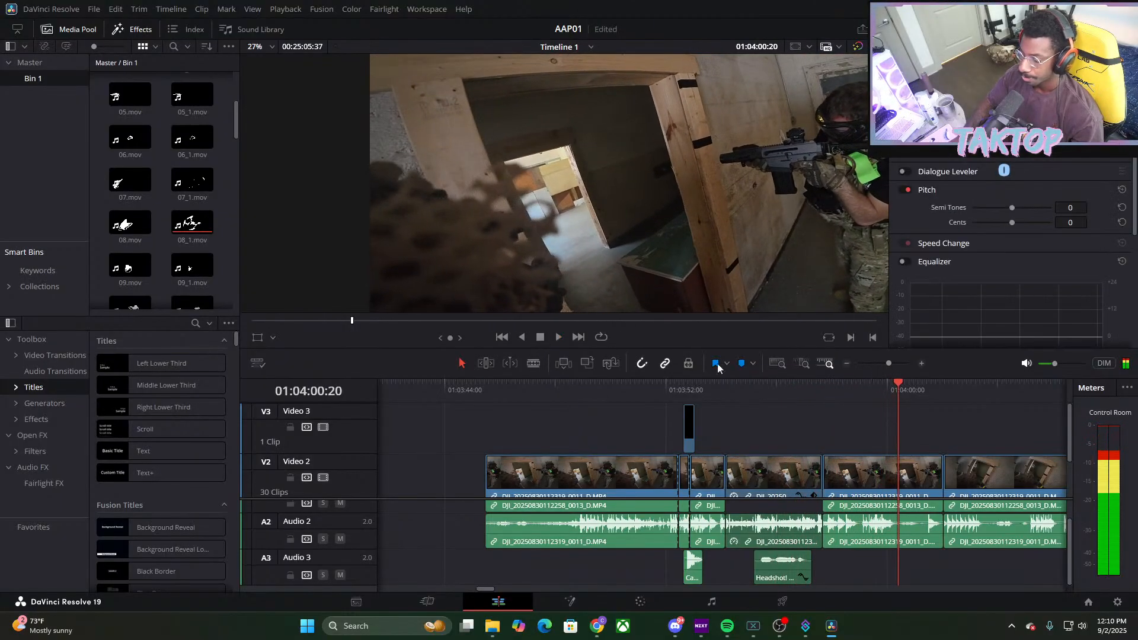
Place 09_1.mov from Bin 1 on Video 3 at 01:03:59:17, then unlink and delete its audio part
drag(885, 400, 869, 422)
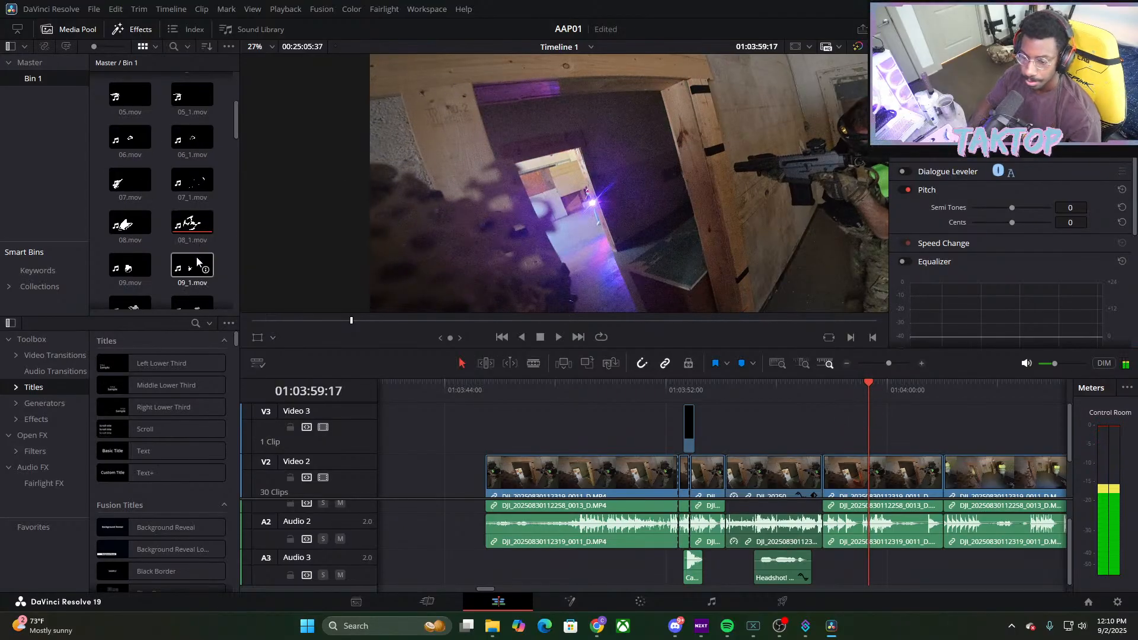
drag(196, 257, 870, 439)
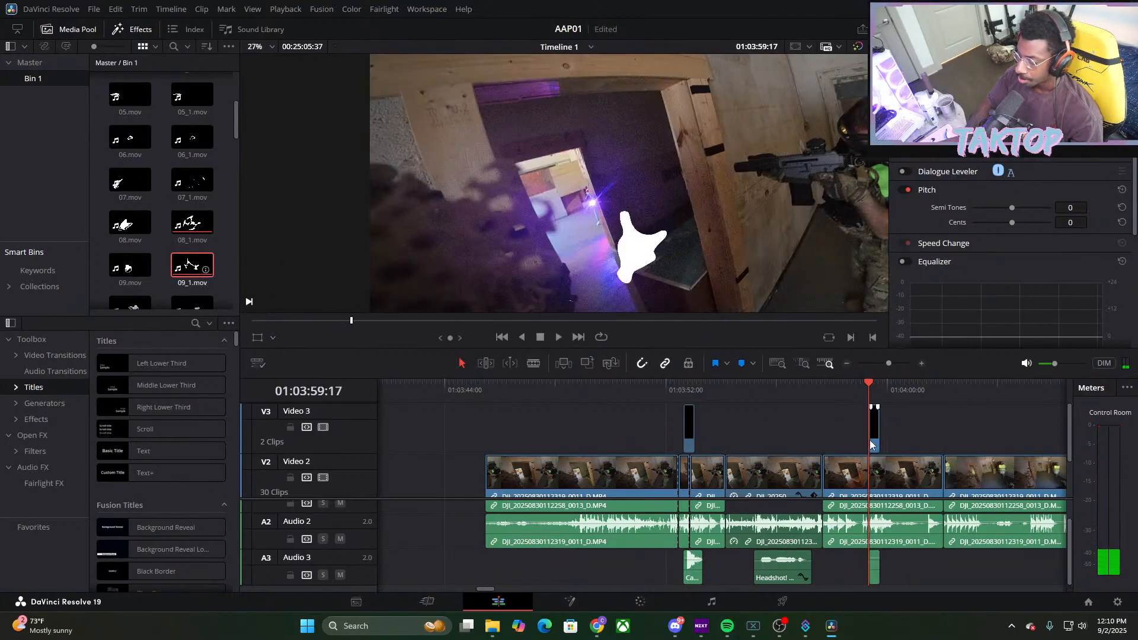
right_click(873, 437)
click(896, 553)
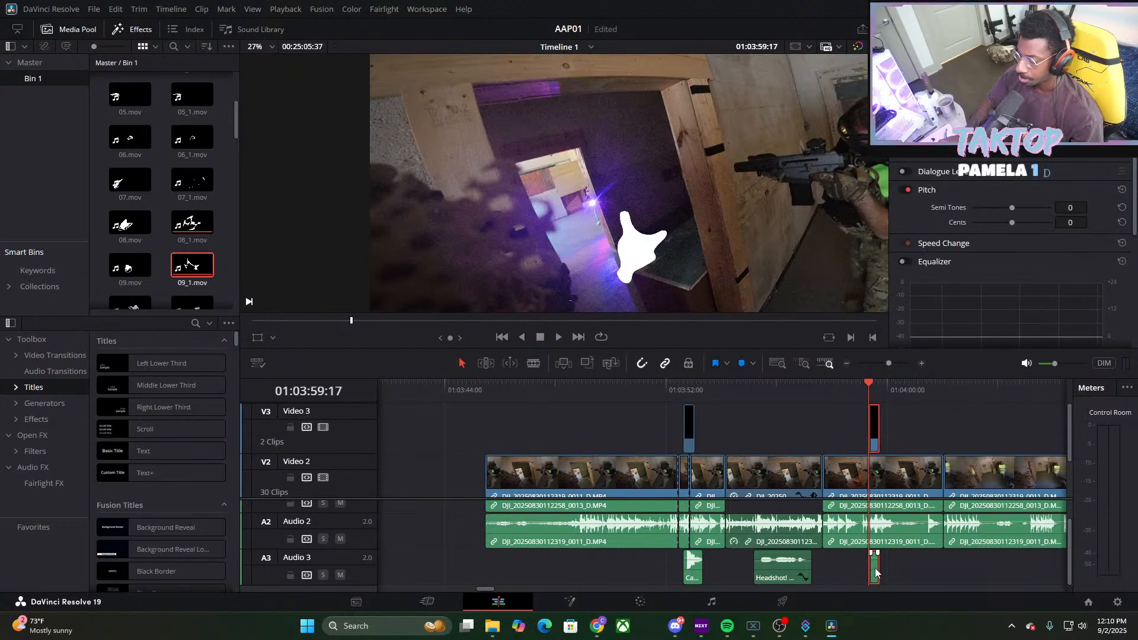
click(872, 570)
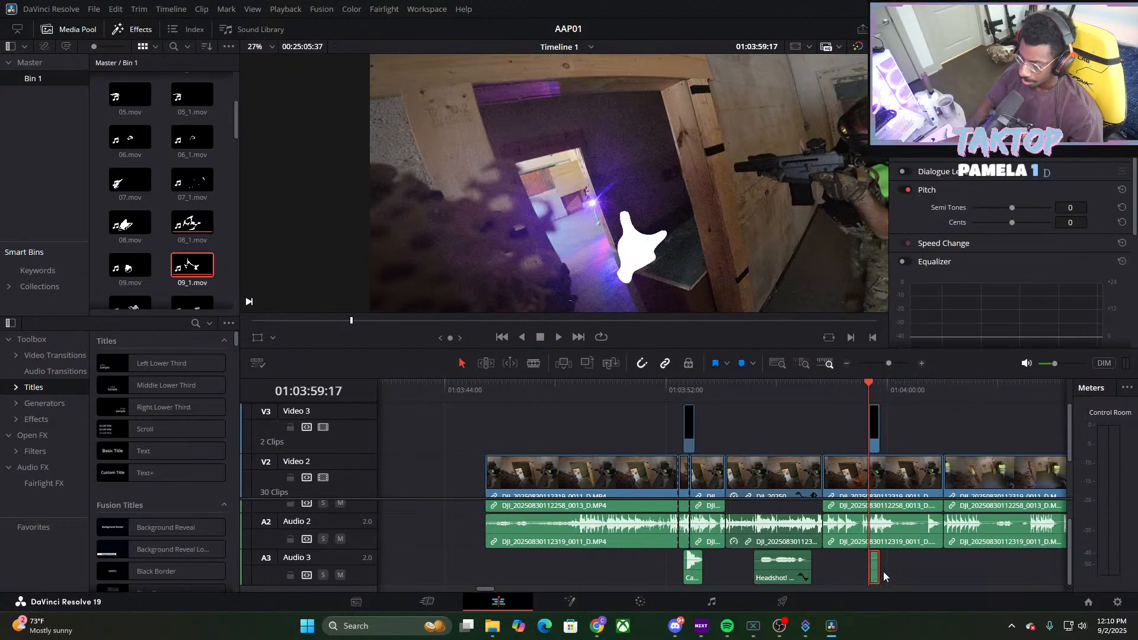
key(Delete)
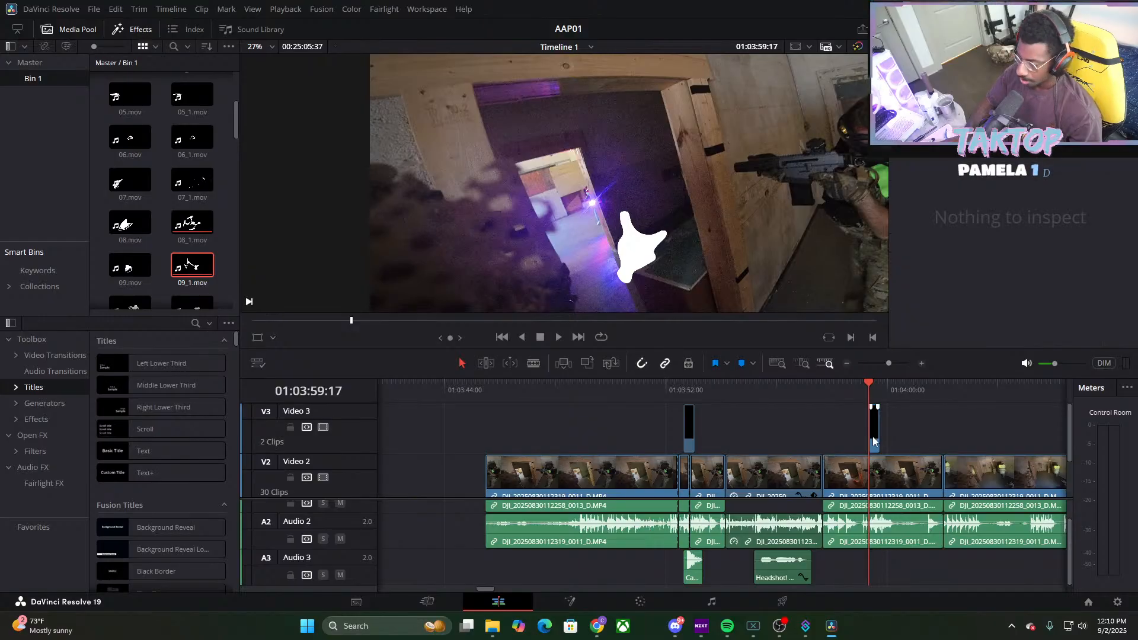
Shrink the 09_1.mov splash onto the distant player in the doorway and flip it horizontally
click(874, 436)
click(979, 202)
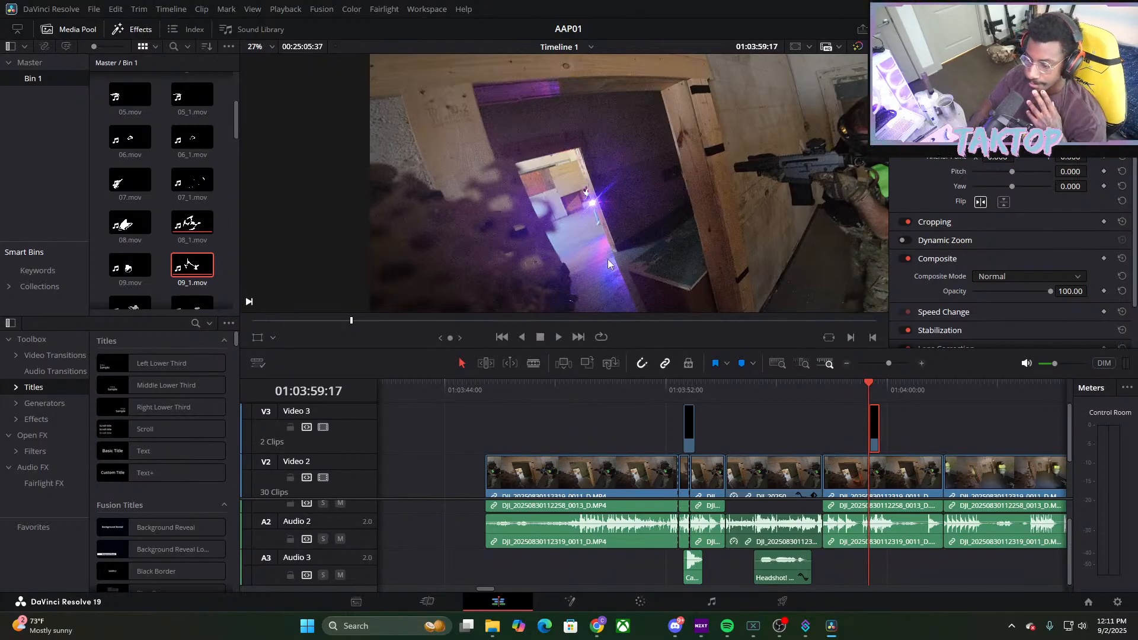
Turn the 09_1.mov splash red in the RGB Mixer by setting Blue Output to -2.00, -2.00, -2.32 and lowering the Green Output
click(639, 601)
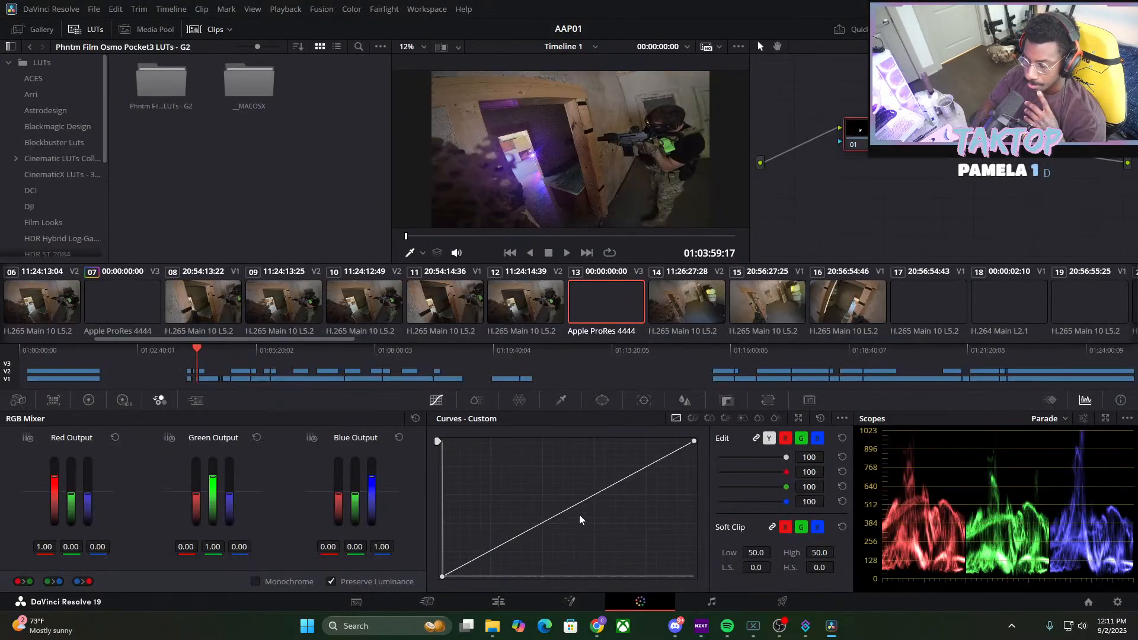
drag(374, 478, 339, 525)
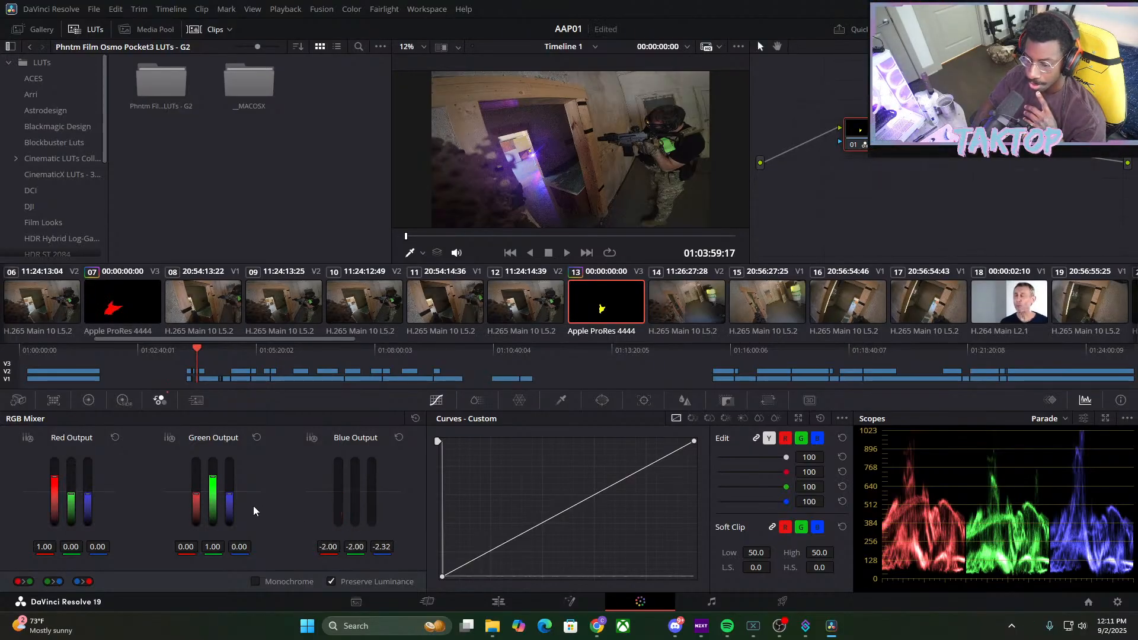
click(498, 602)
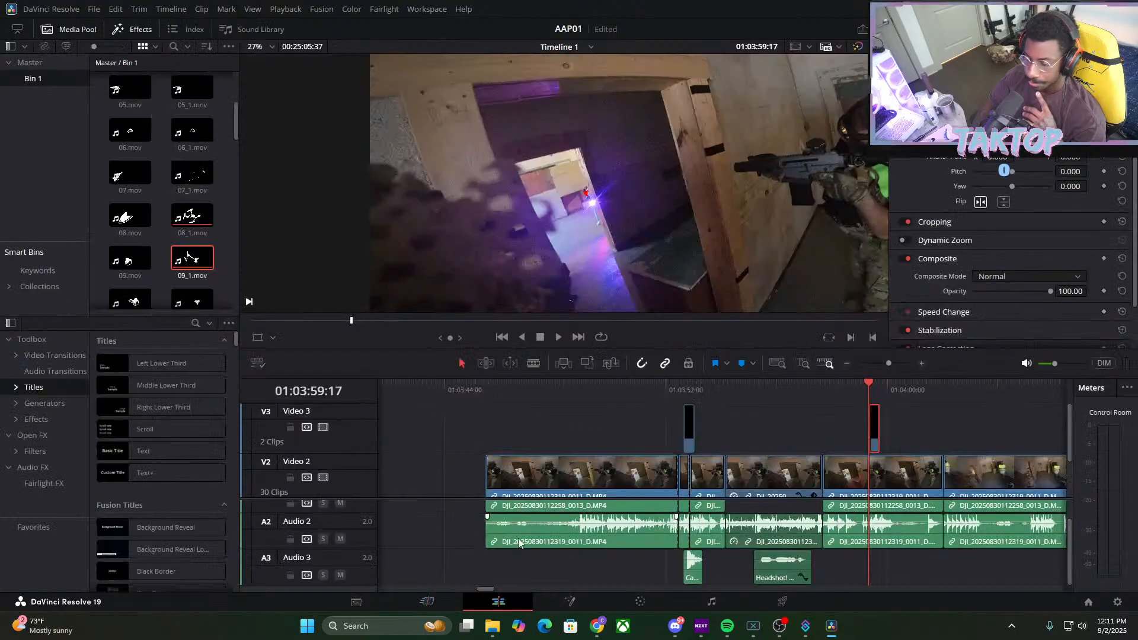
Replay the second hit from about 01:03:59:17 to check the red 09_1.mov splash
click(562, 336)
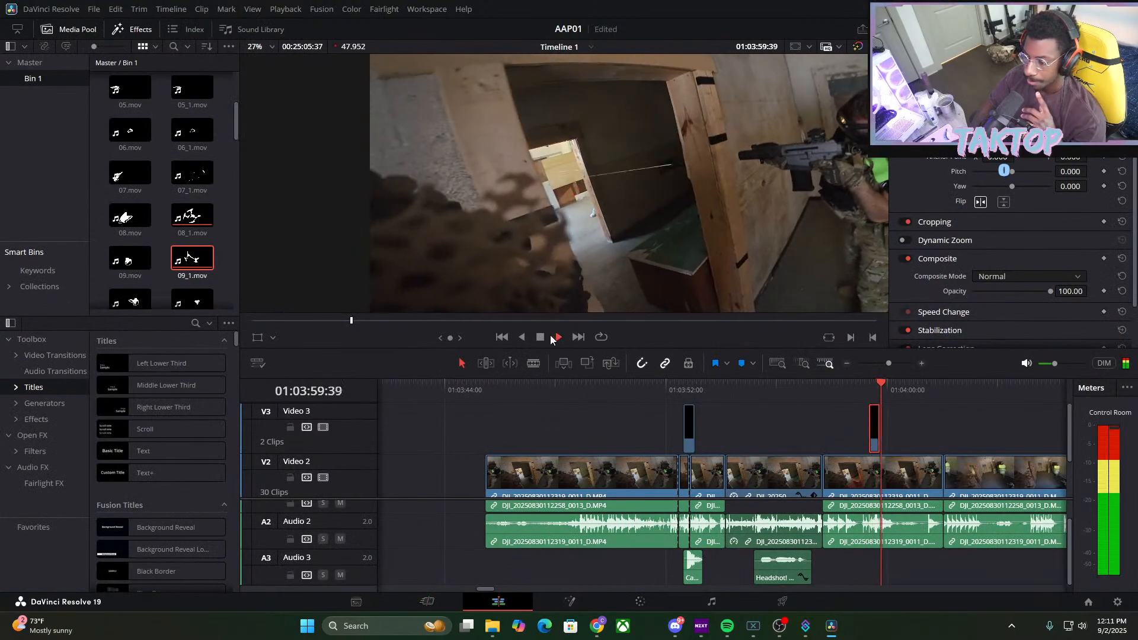
click(869, 391)
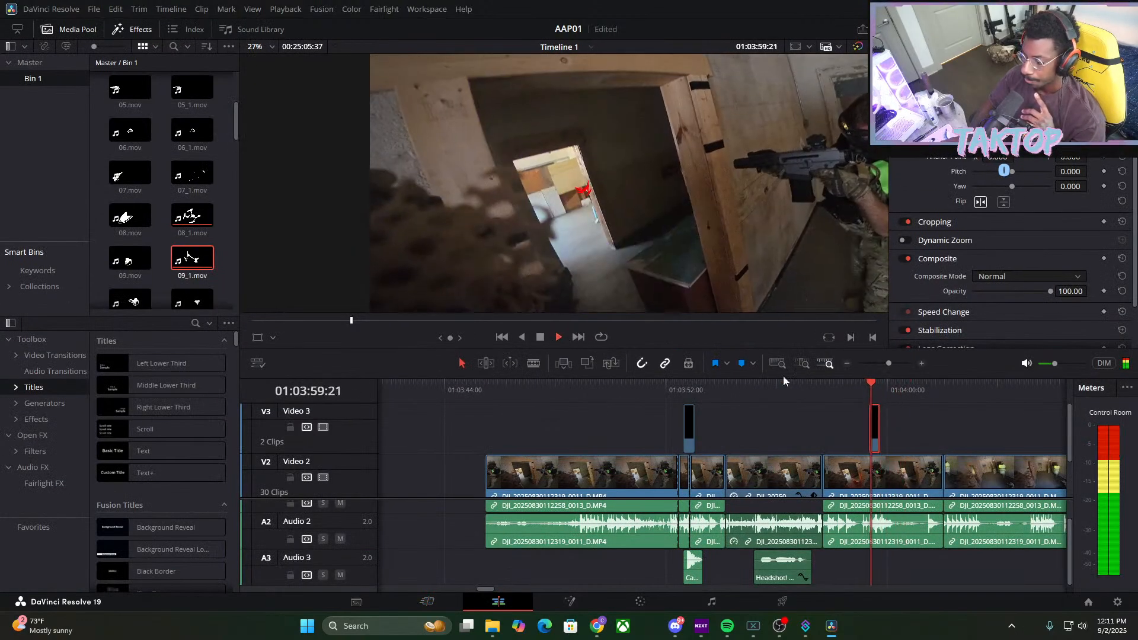
click(559, 336)
Copy the Warzone Kill sound effect from the first hit to Audio 3 at 01:03:59:20, three frames after the second flash
click(869, 392)
key(Right)
key(Right)
key(Right)
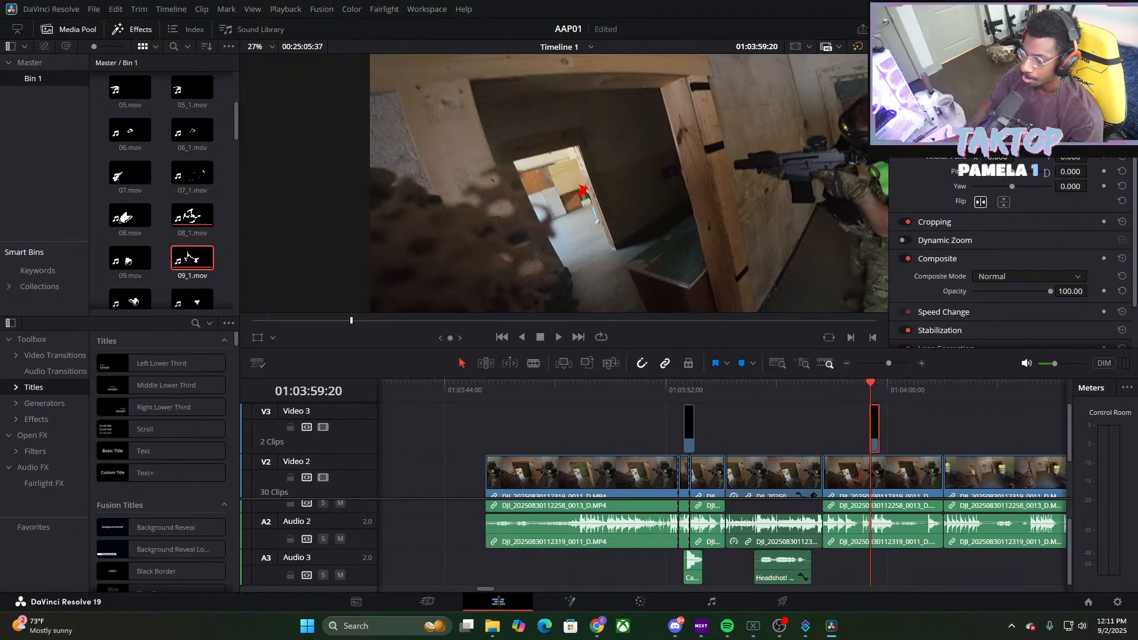
click(693, 566)
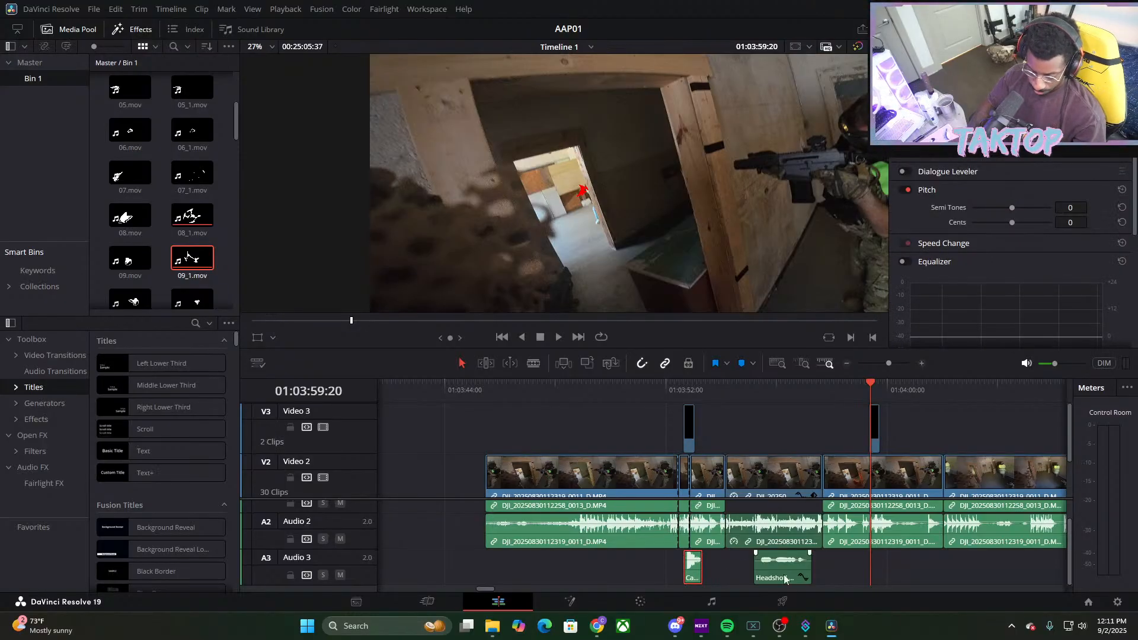
key(ctrl+v)
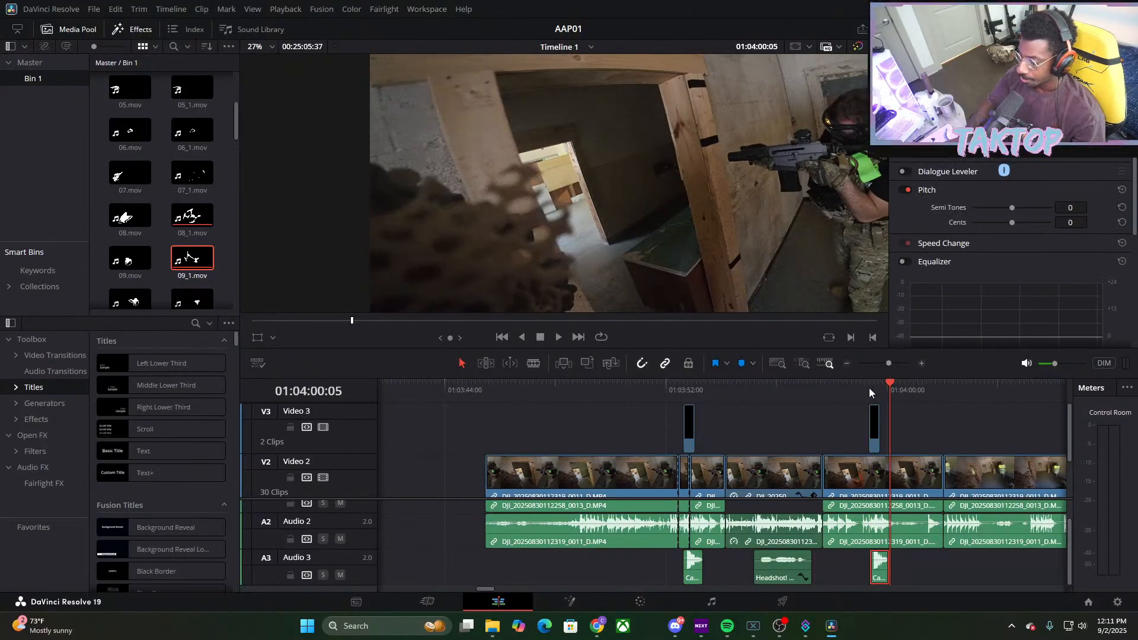
Save the project and replay the second hit from 01:03:59:20 to check the splash with its kill sound
click(870, 388)
key(ctrl+s)
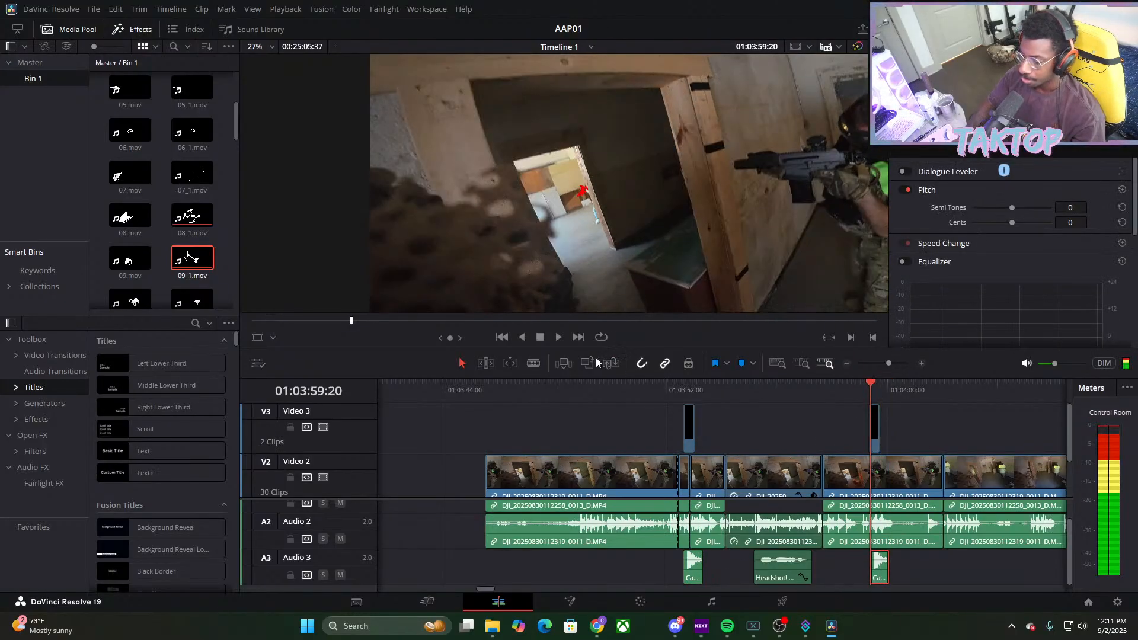
click(540, 336)
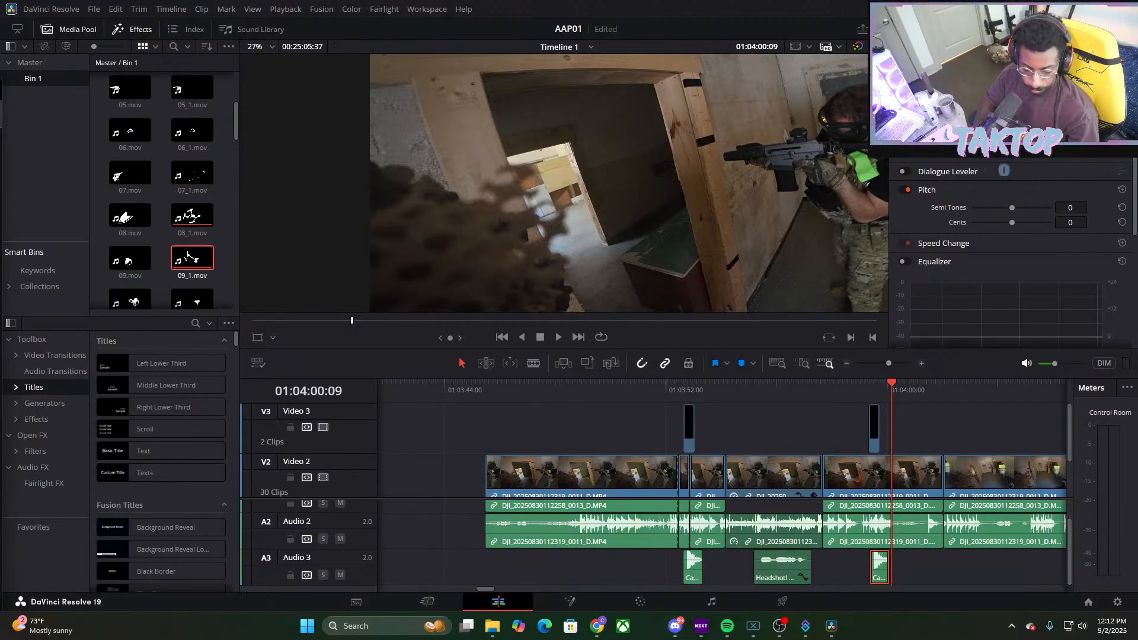
key(super+d)
key(super+d)
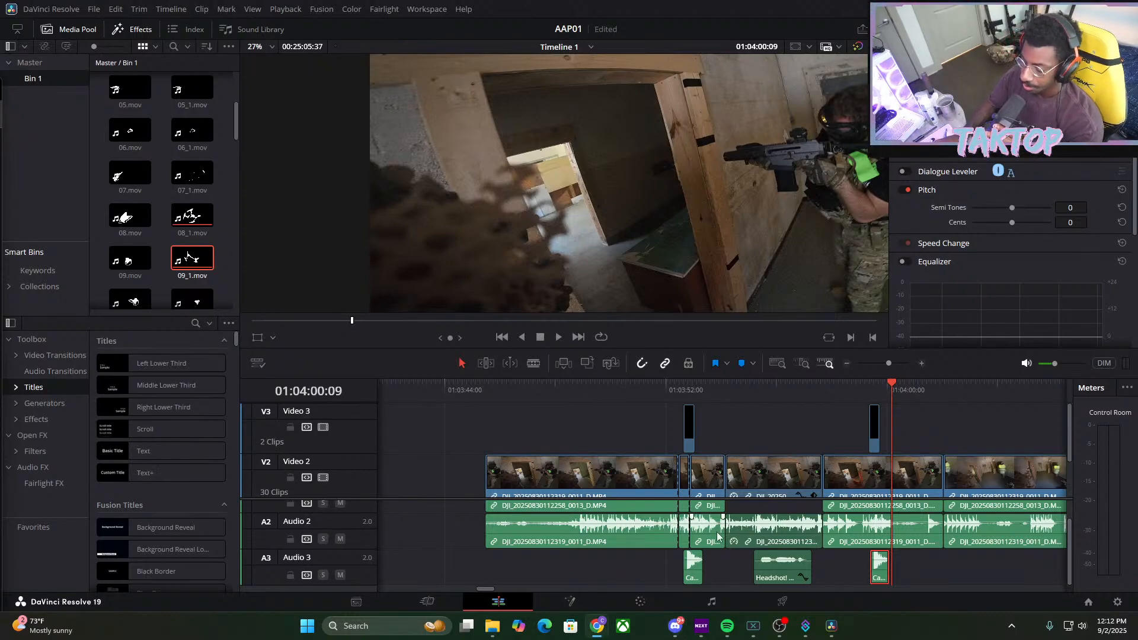
Play and scrub through the footage from 01:04:00:09 to about 01:04:29 to find the third hit
click(561, 338)
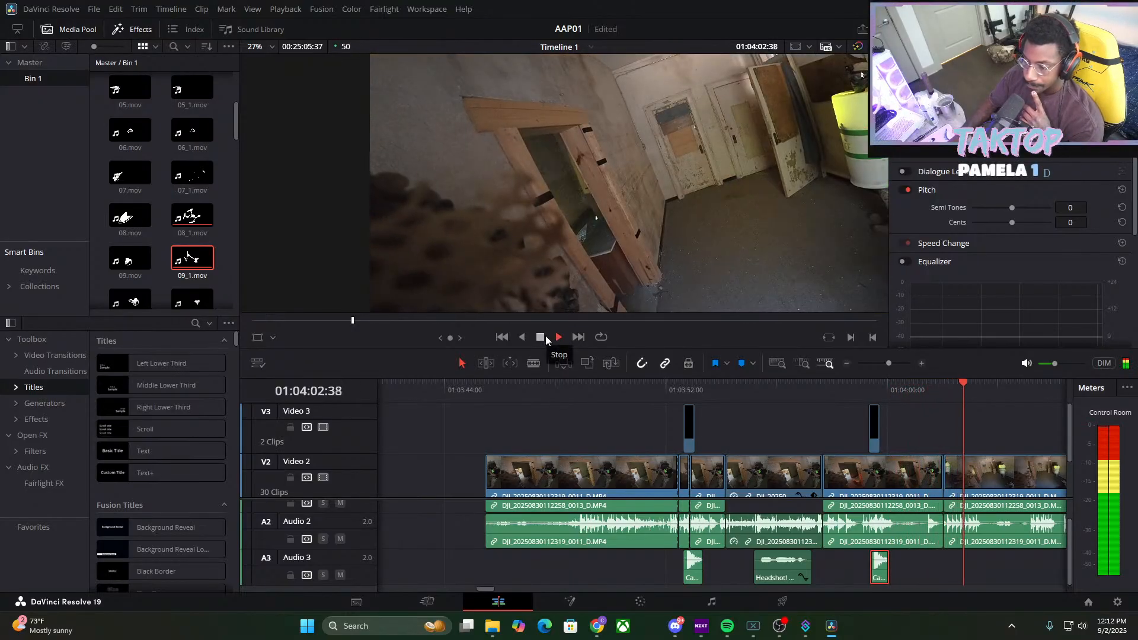
drag(888, 363, 888, 364)
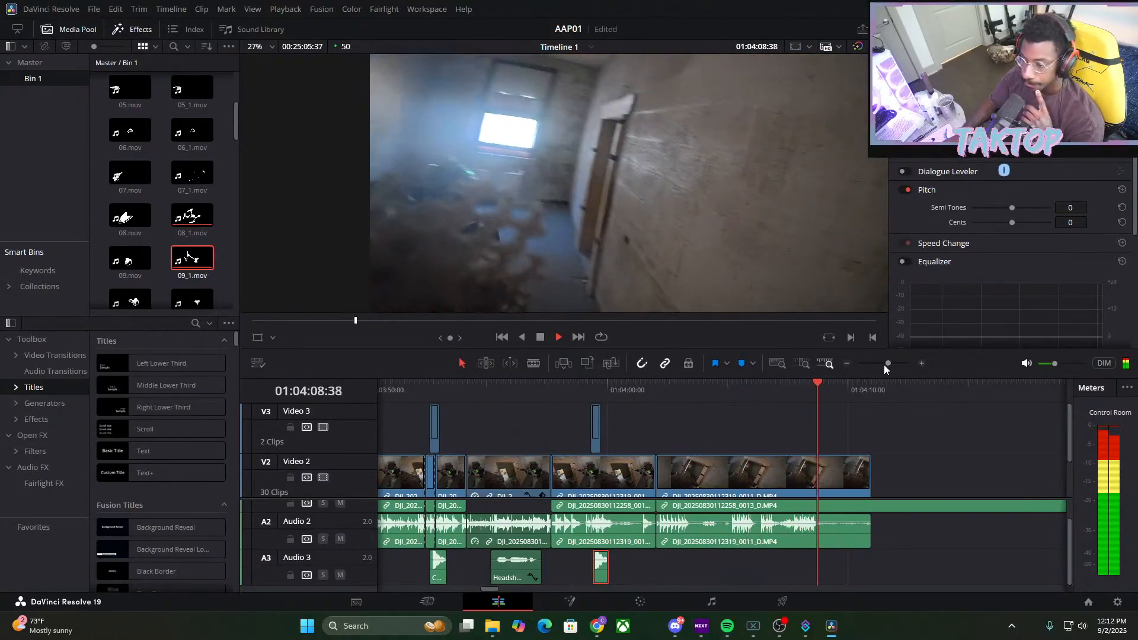
drag(839, 390, 997, 436)
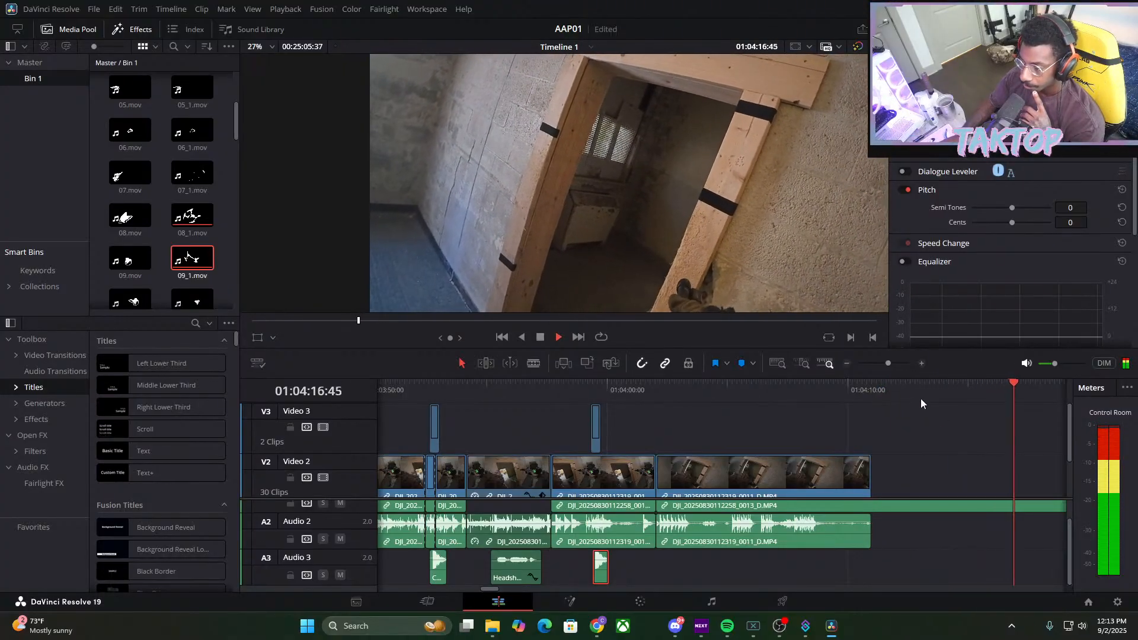
drag(887, 364, 884, 362)
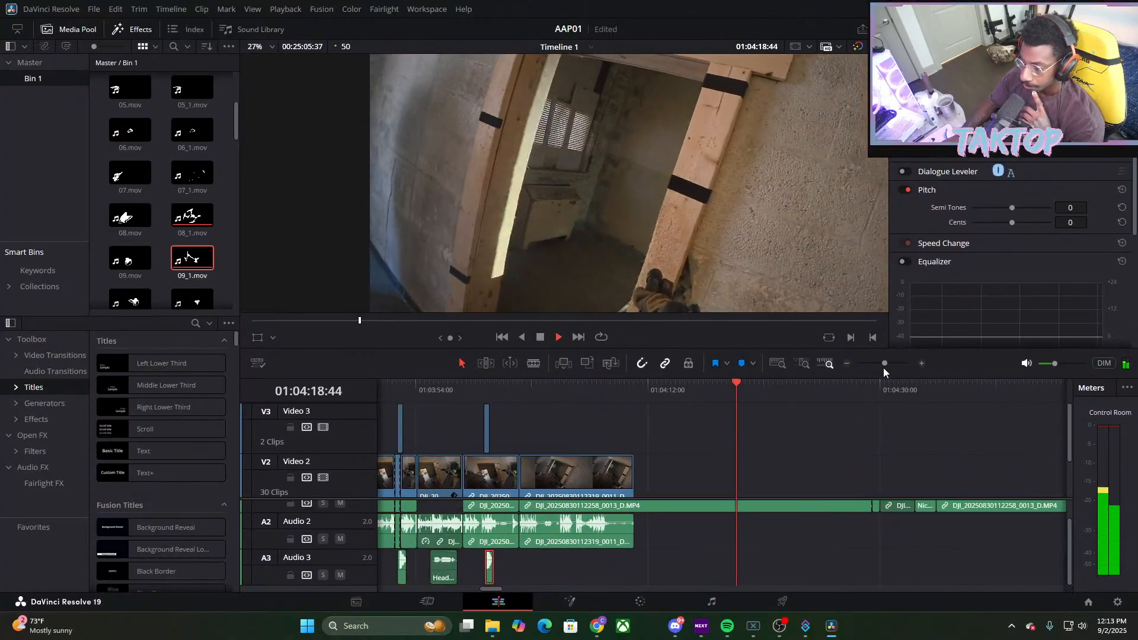
click(769, 392)
drag(770, 392, 763, 392)
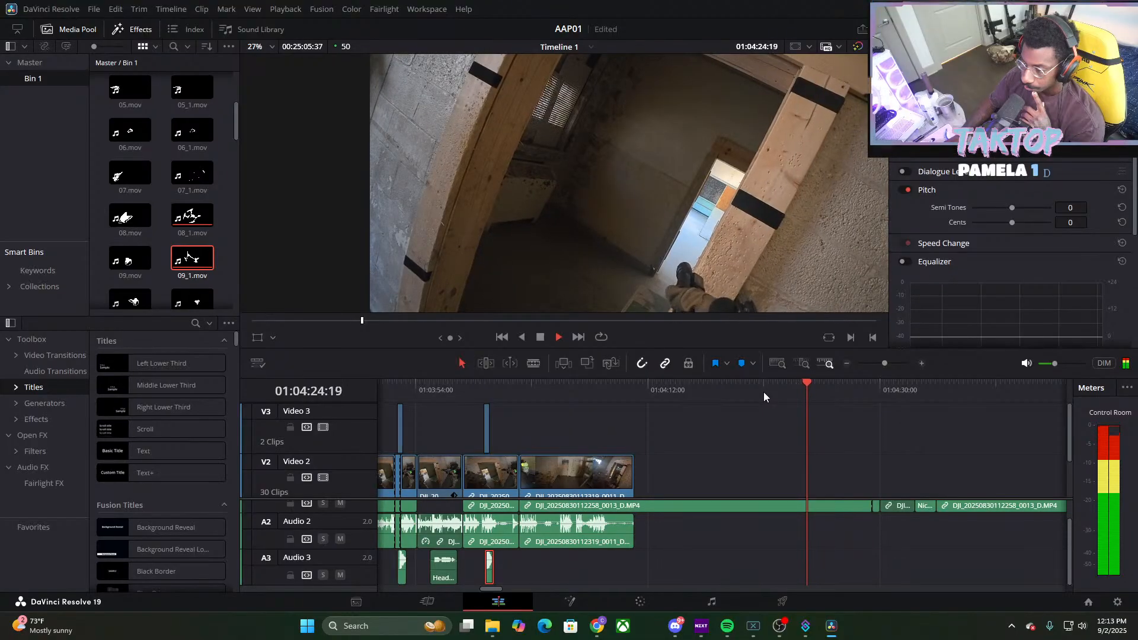
drag(838, 393, 864, 405)
key(space)
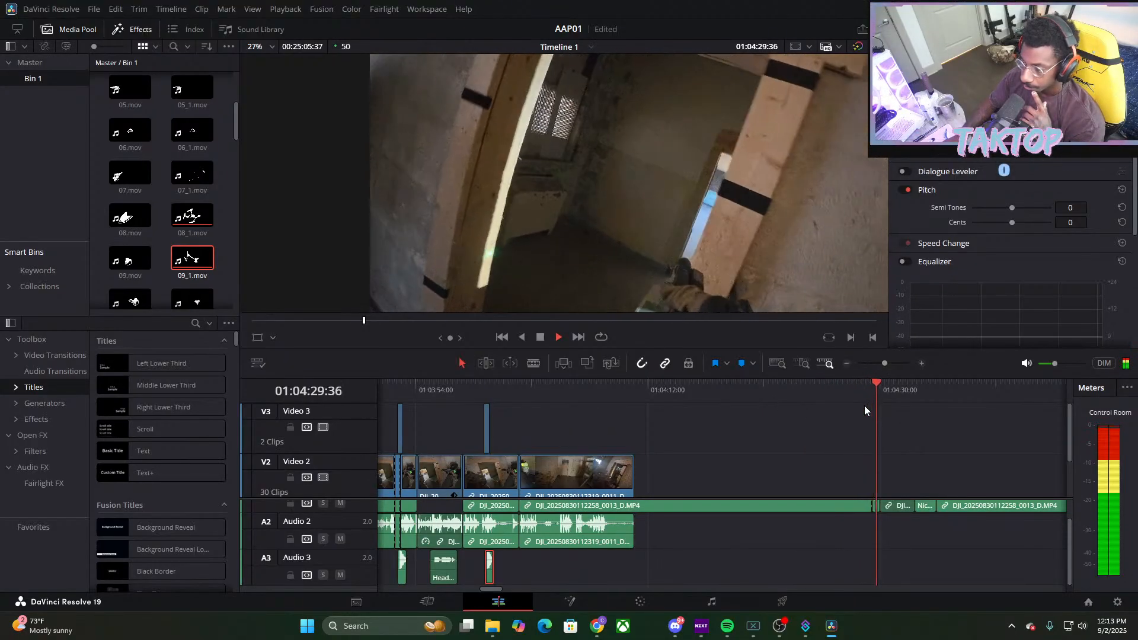
drag(884, 399, 874, 403)
key(Up)
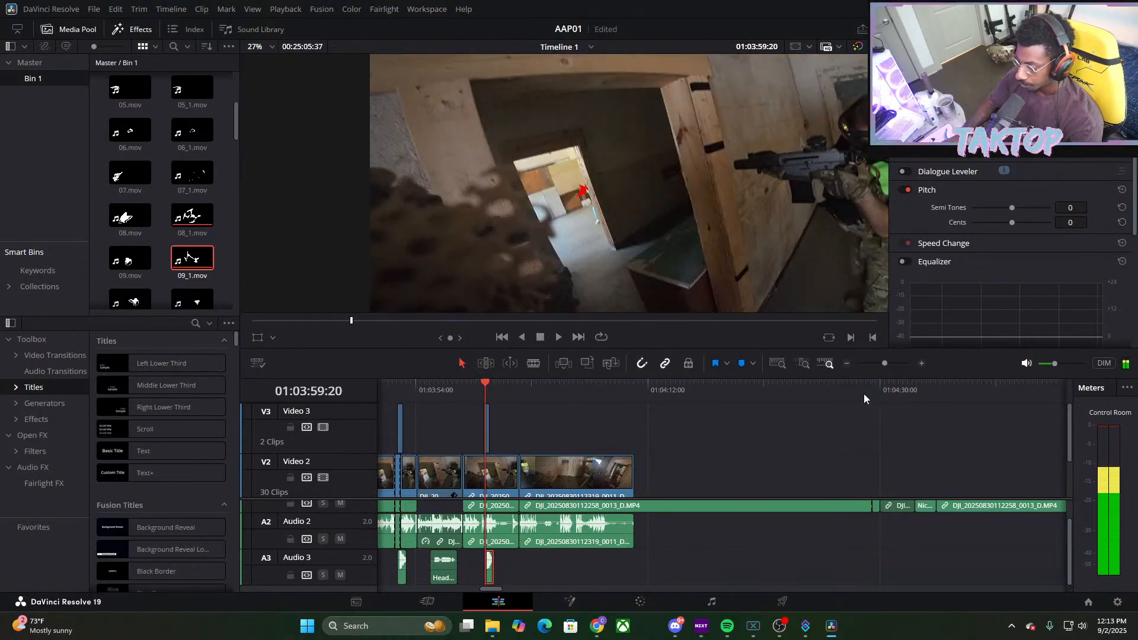
Place the 10_1.mov splash on Video 3 at 01:04:29:28 and remove its attached audio
drag(479, 378, 869, 467)
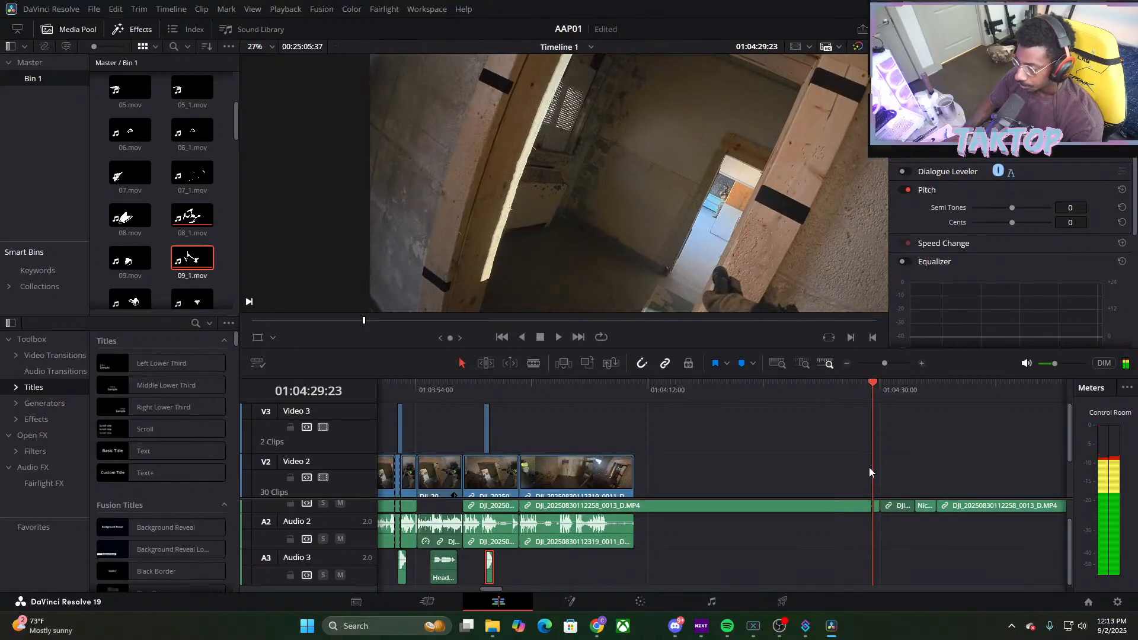
key(Right)
key(Right)
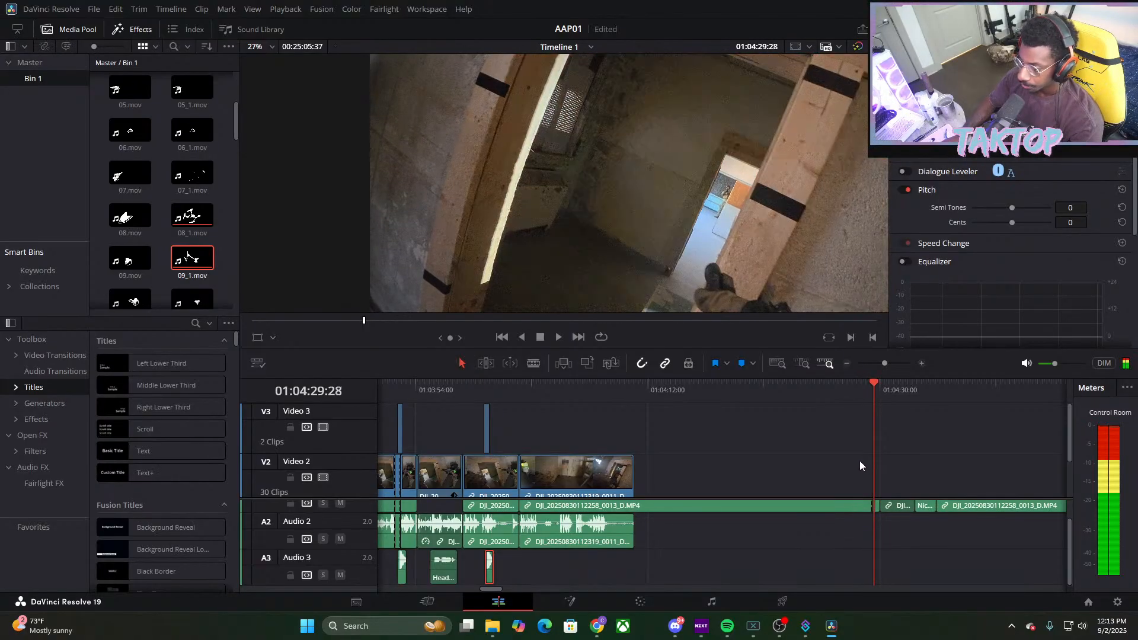
scroll(174, 219, down, 2)
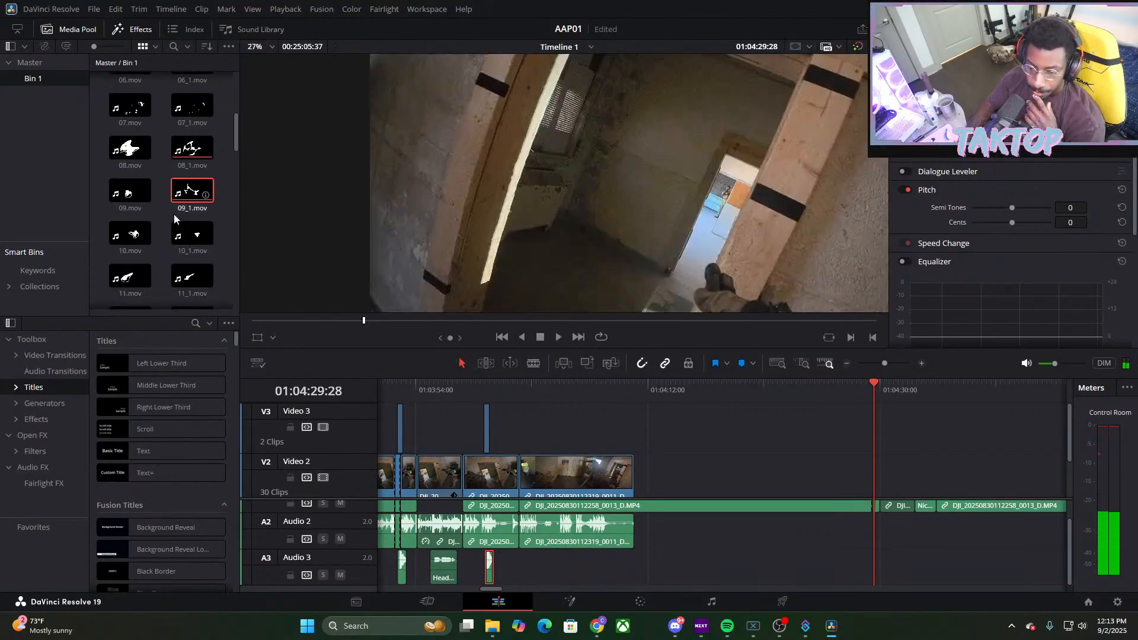
drag(189, 232, 878, 436)
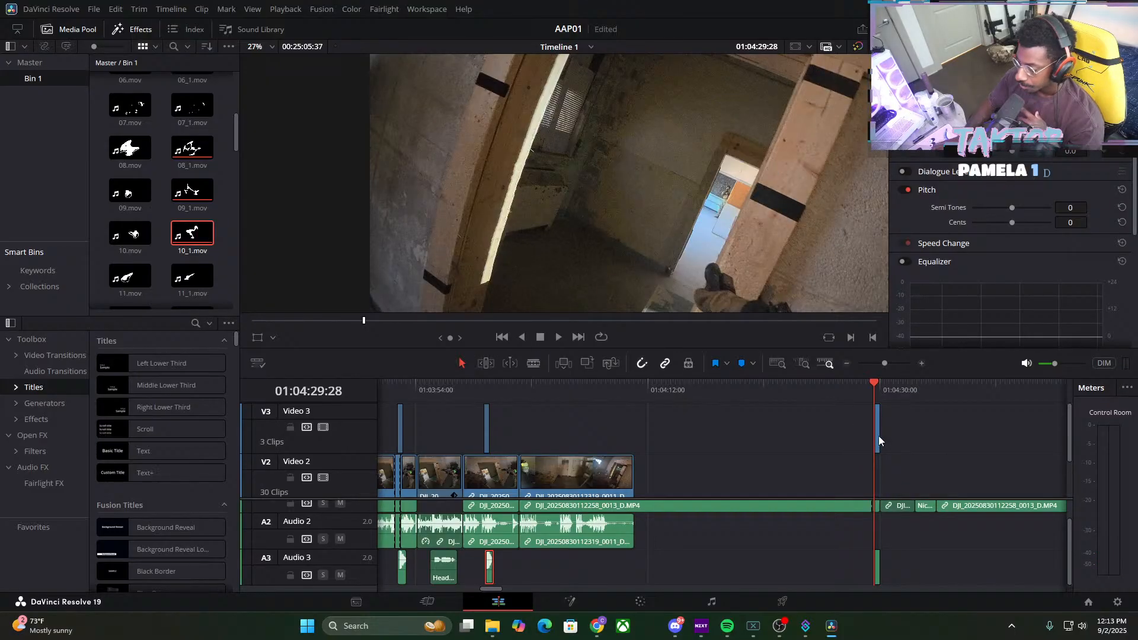
right_click(878, 566)
click(903, 557)
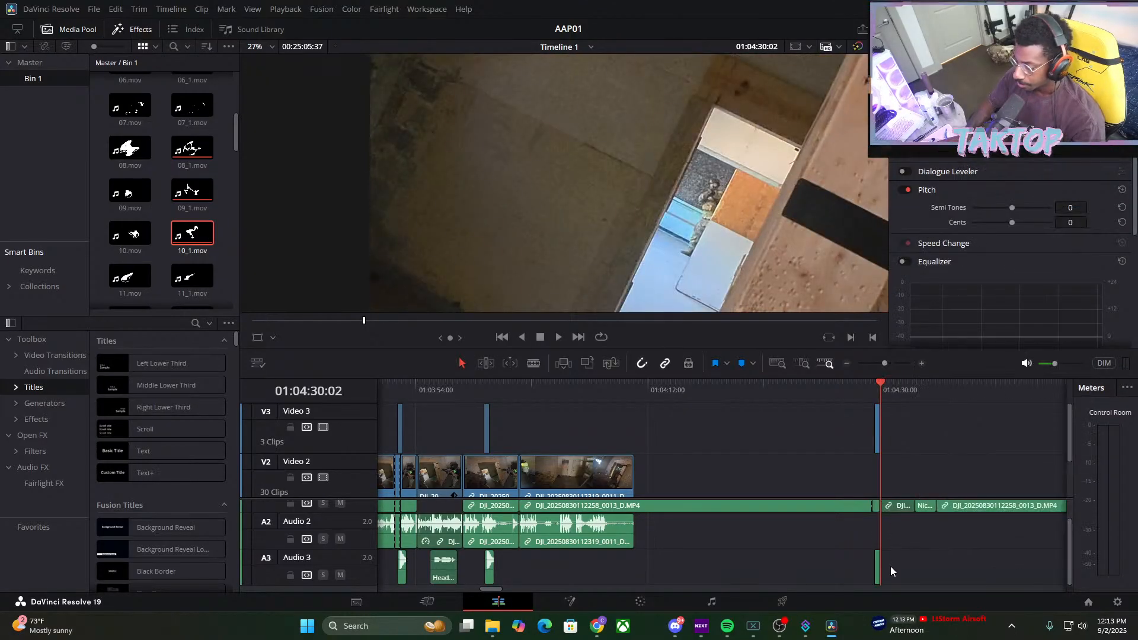
click(875, 389)
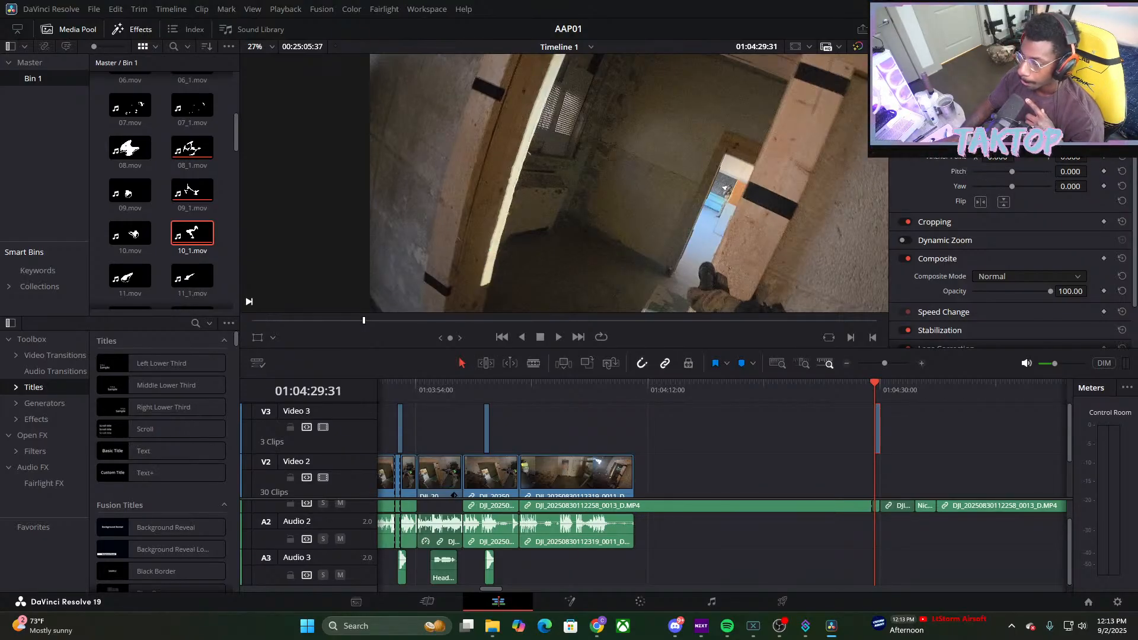
Turn the 10_1.mov splash red in the RGB Mixer by setting Blue Output to -2.00, -2.00, -2.51 and lowering the Green Output
click(640, 602)
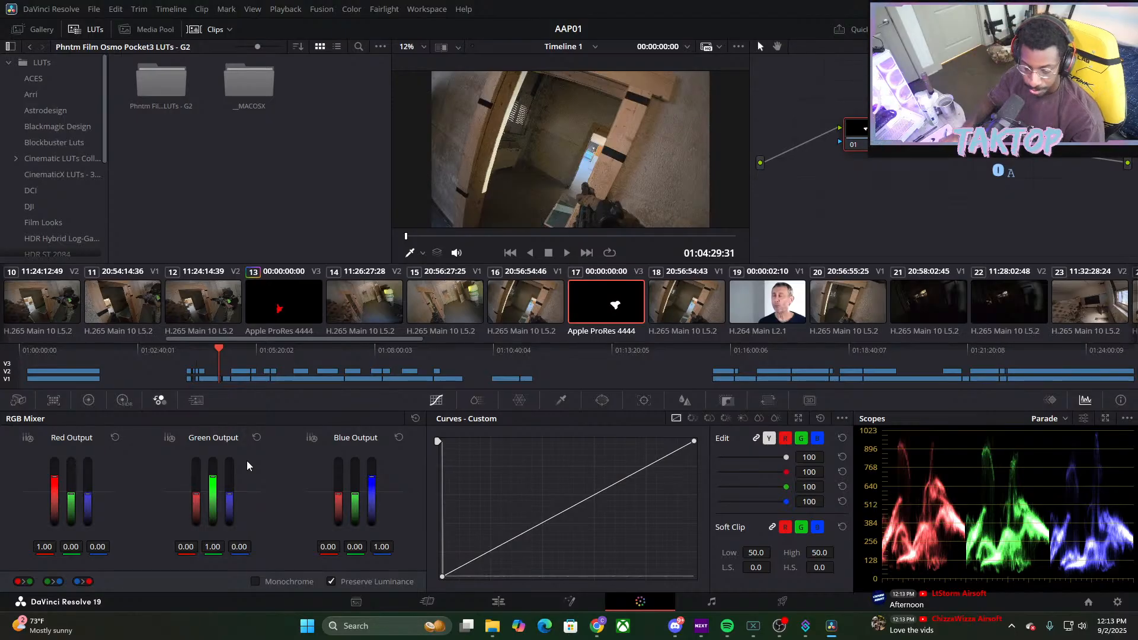
drag(372, 479, 337, 527)
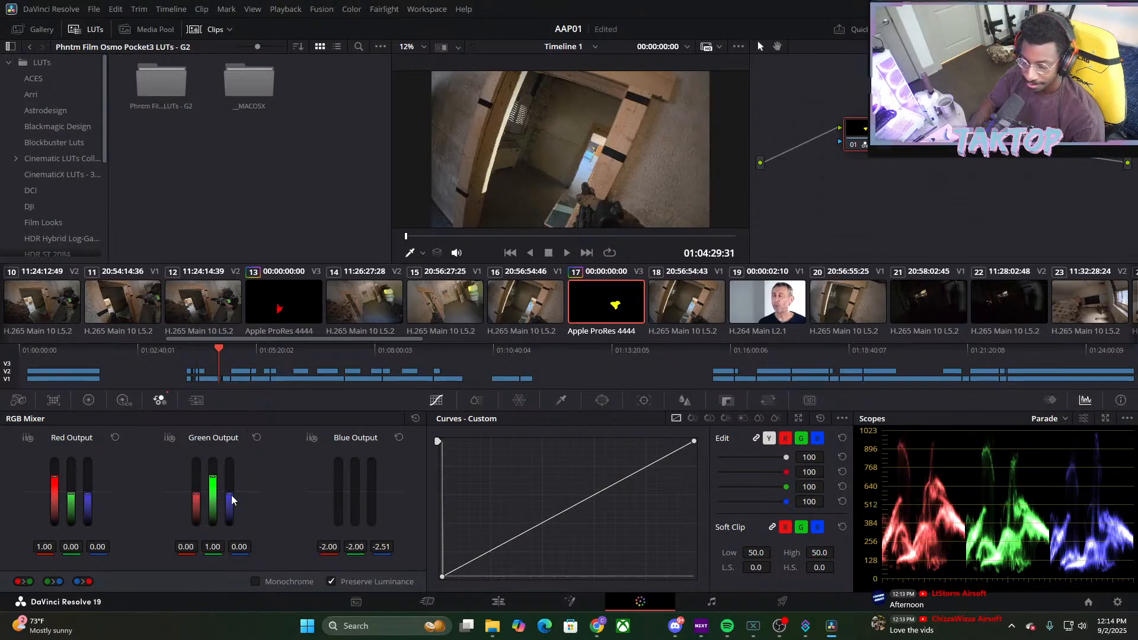
drag(230, 497, 229, 530)
drag(213, 479, 213, 531)
click(501, 602)
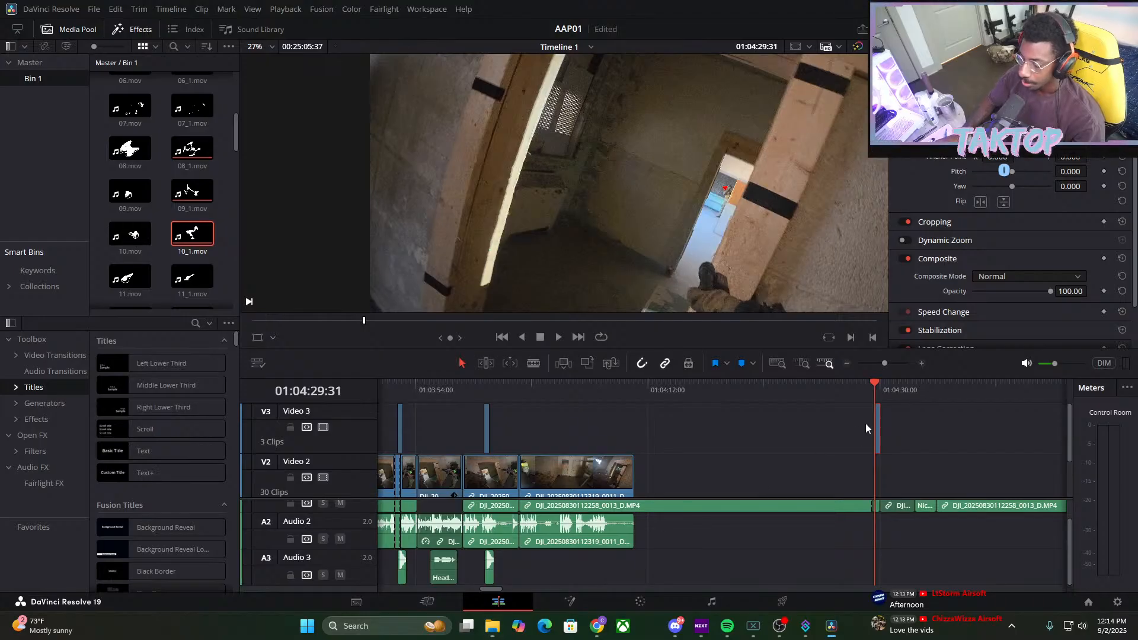
Copy the Warzone Kill sound effect from the second hit to Audio 3 at 01:04:29:31
click(491, 570)
key(ctrl+c)
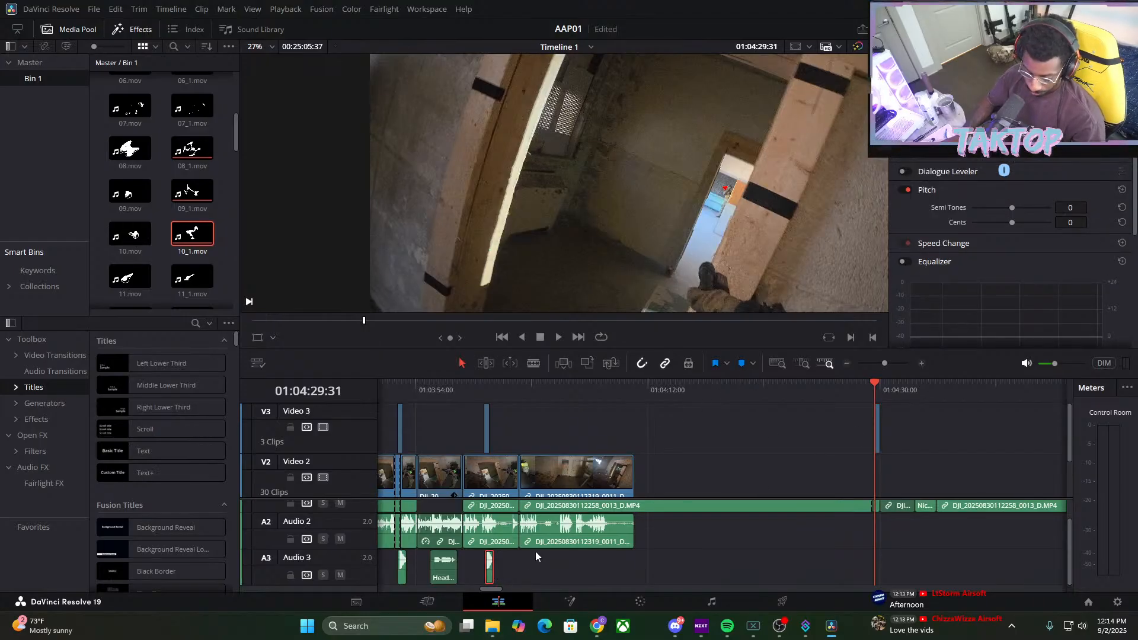
key(ctrl+v)
Replay the third hit from 01:04:29:31 to check the red 10_1.mov splash with its kill sound
drag(883, 383, 875, 386)
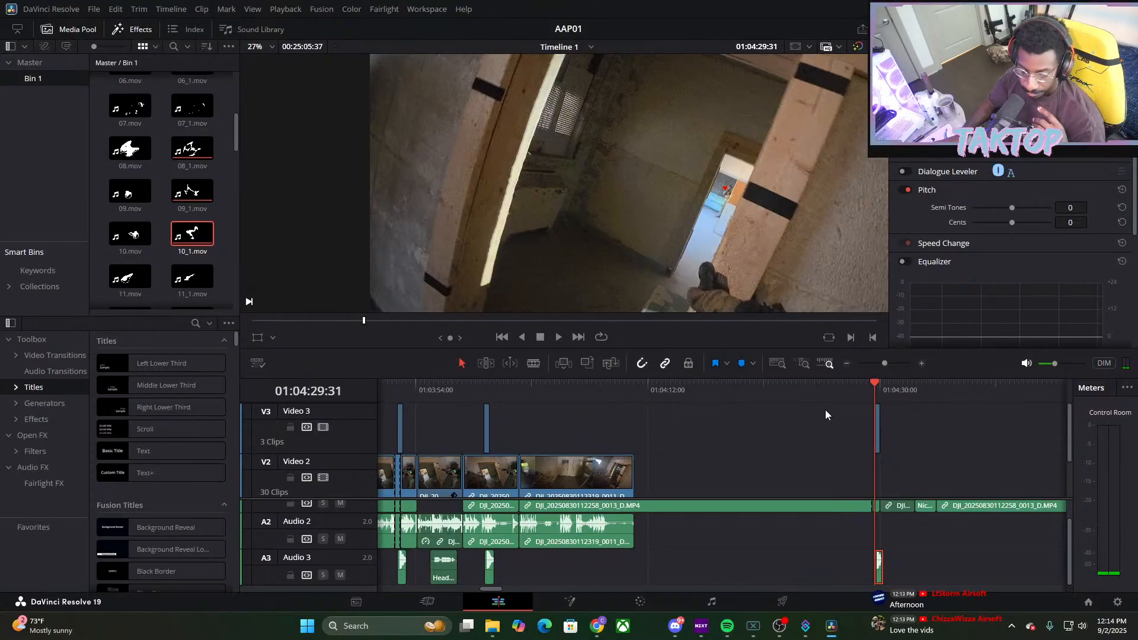
click(877, 421)
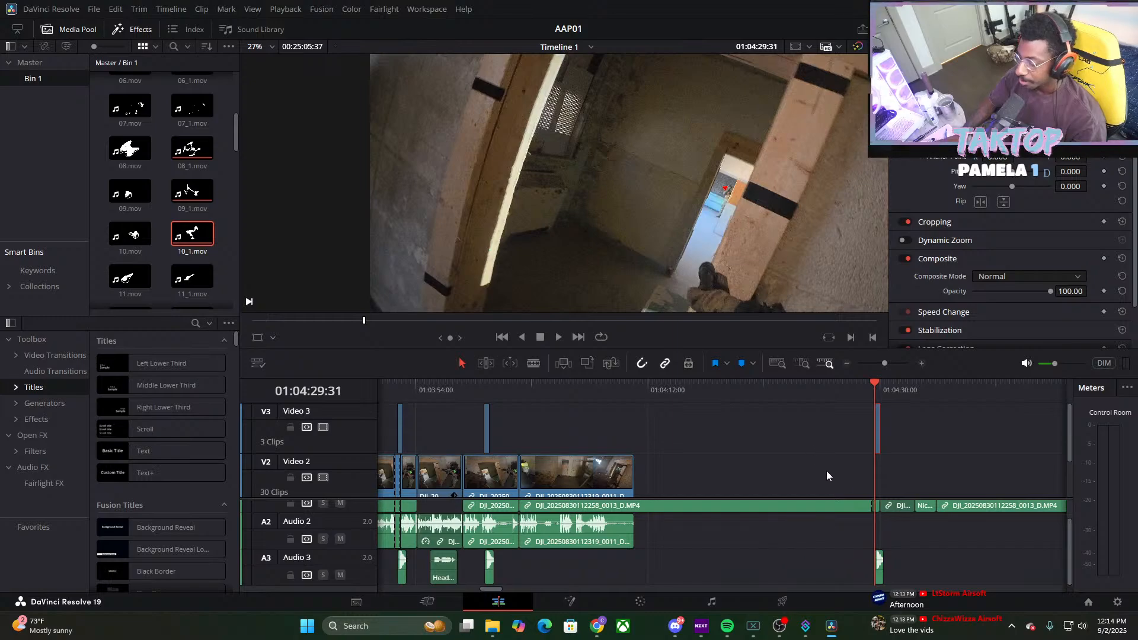
click(557, 336)
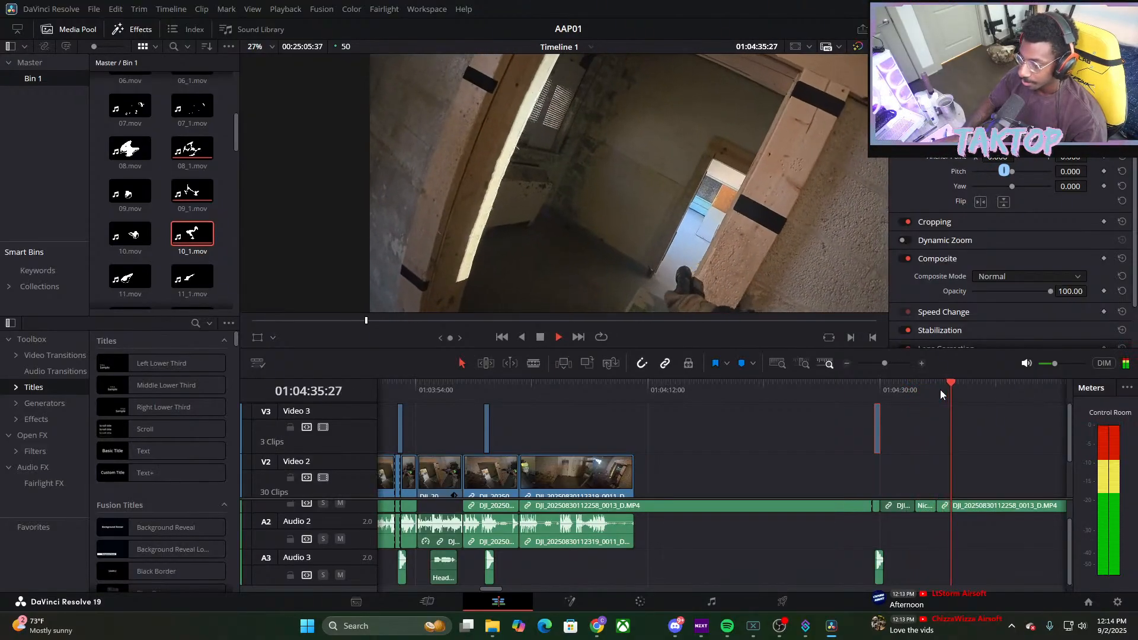
Scan the footage after the third hit and step frame by frame to the next hit at 01:04:58:16
click(882, 365)
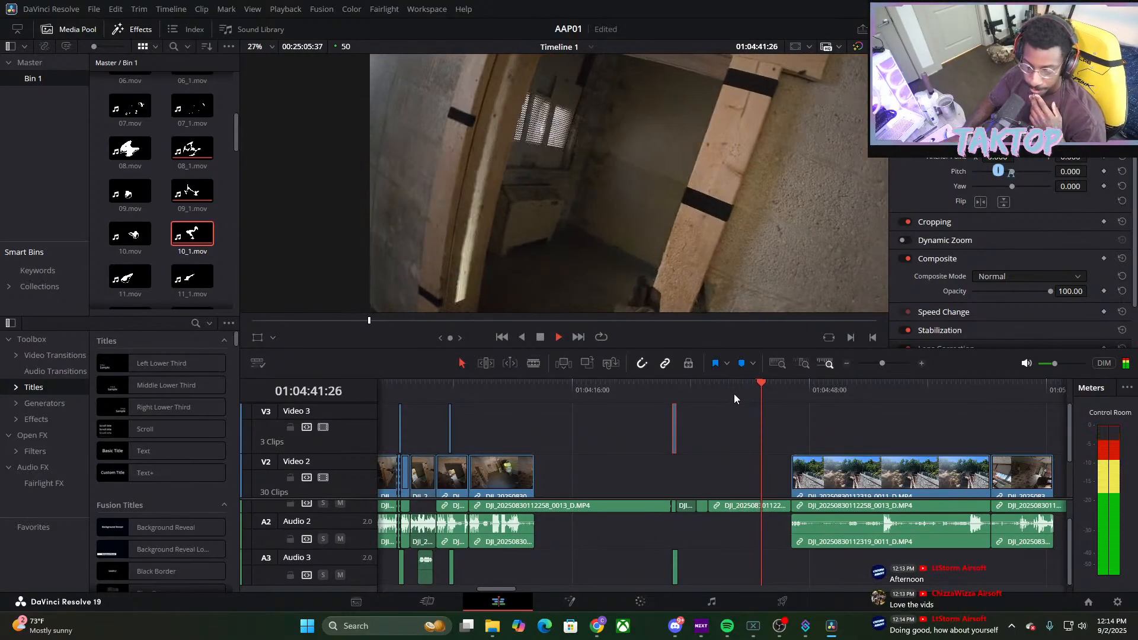
drag(773, 385, 880, 389)
click(541, 336)
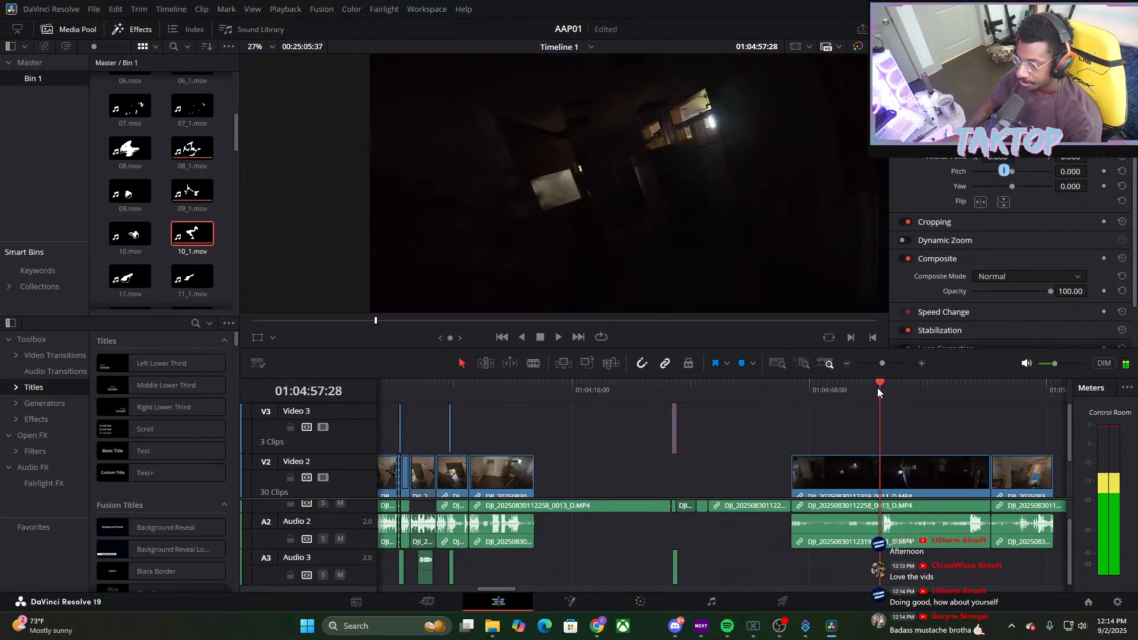
click(863, 414)
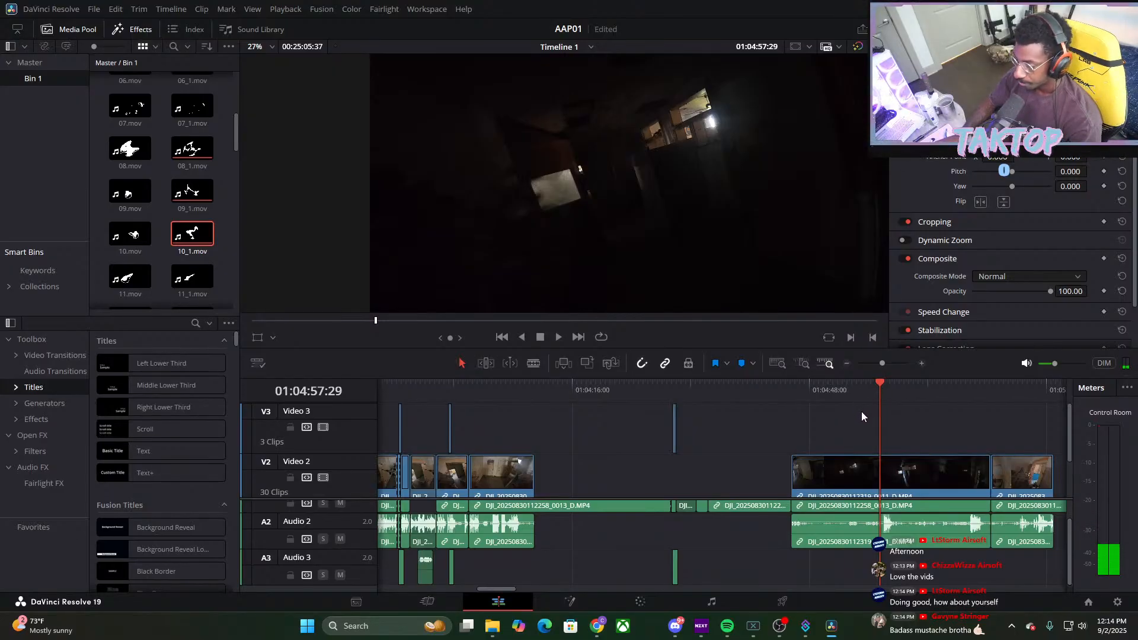
key(Right)
key(Right)
key(Right)
key(Right)
key(Right)
key(Right)
key(space)
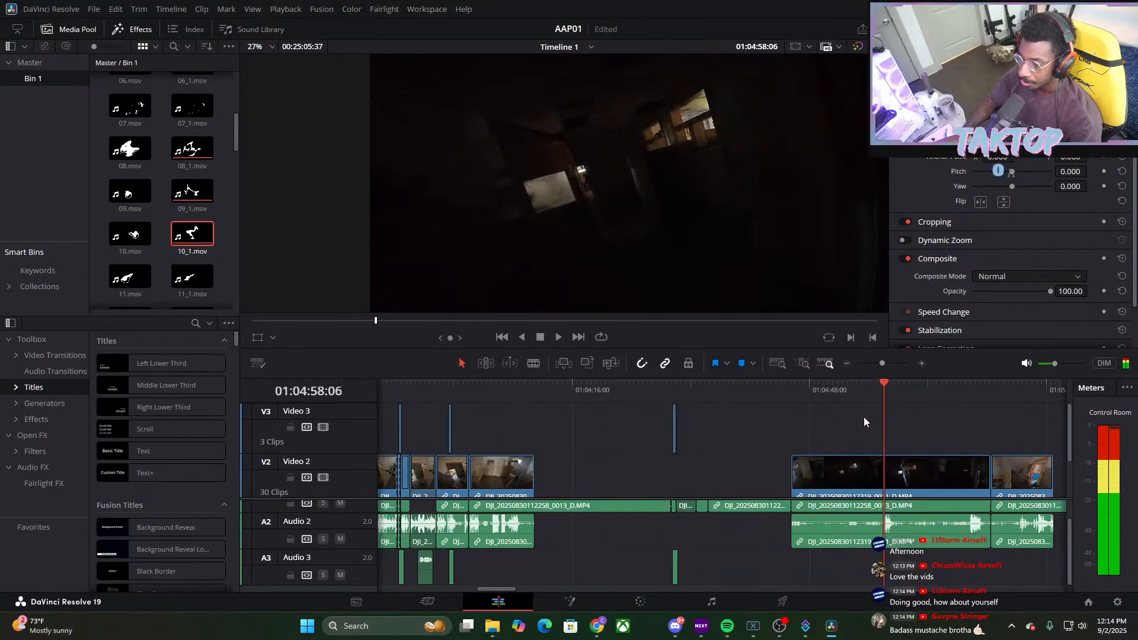
key(space)
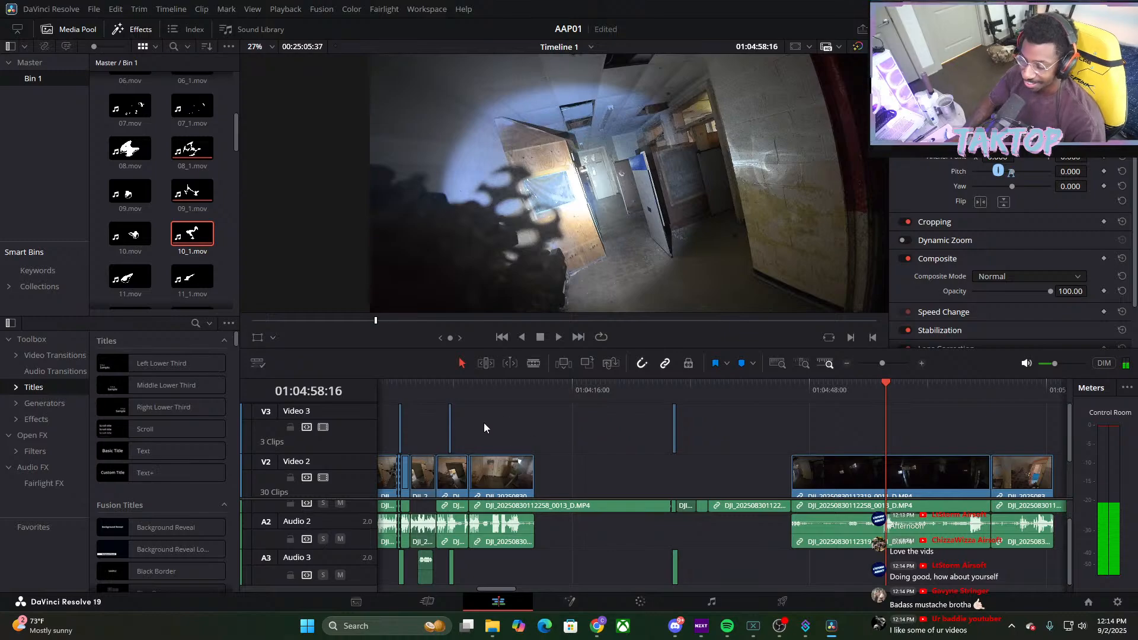
Place the 11_1.mov splash on Video 3 at 01:04:58:16, then unlink and delete its audio
drag(192, 276, 889, 444)
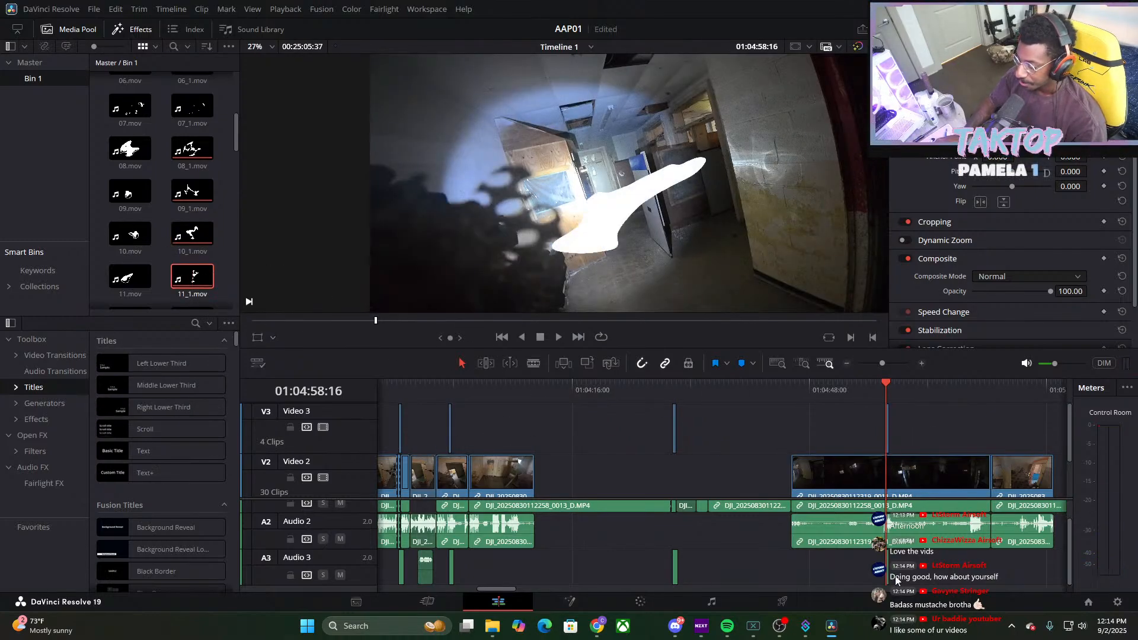
click(888, 576)
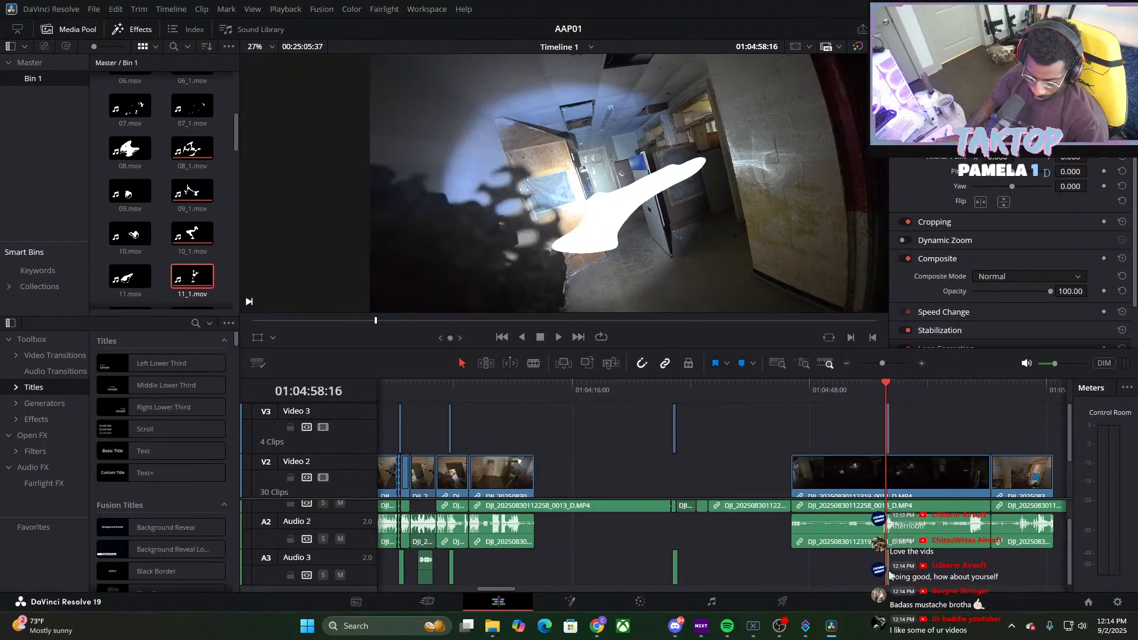
right_click(888, 573)
click(889, 575)
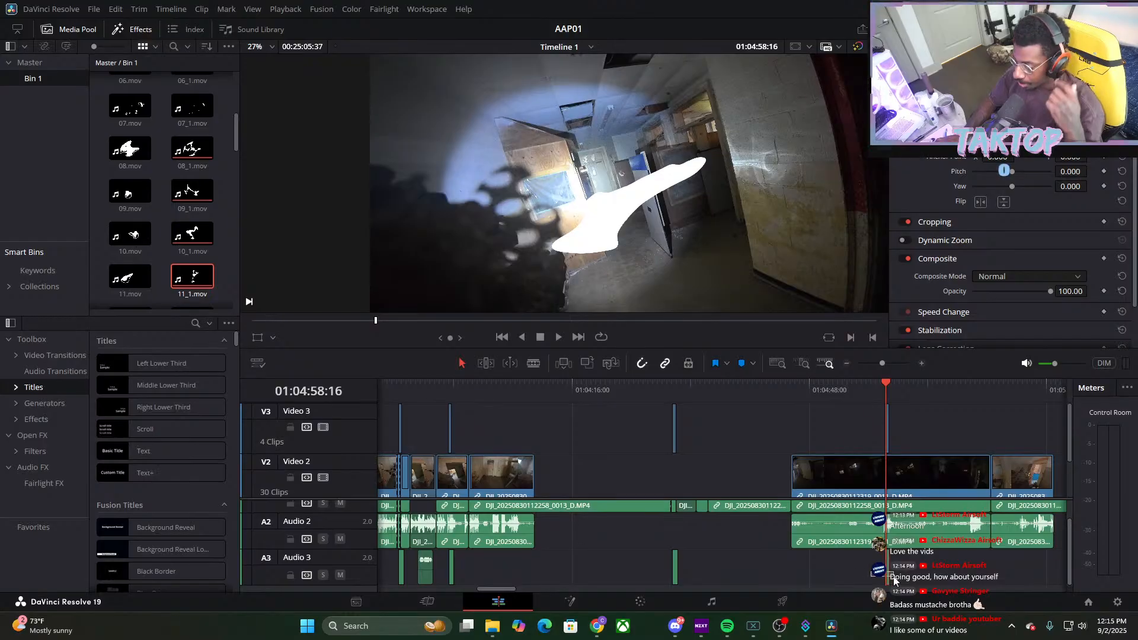
click(889, 574)
key(Delete)
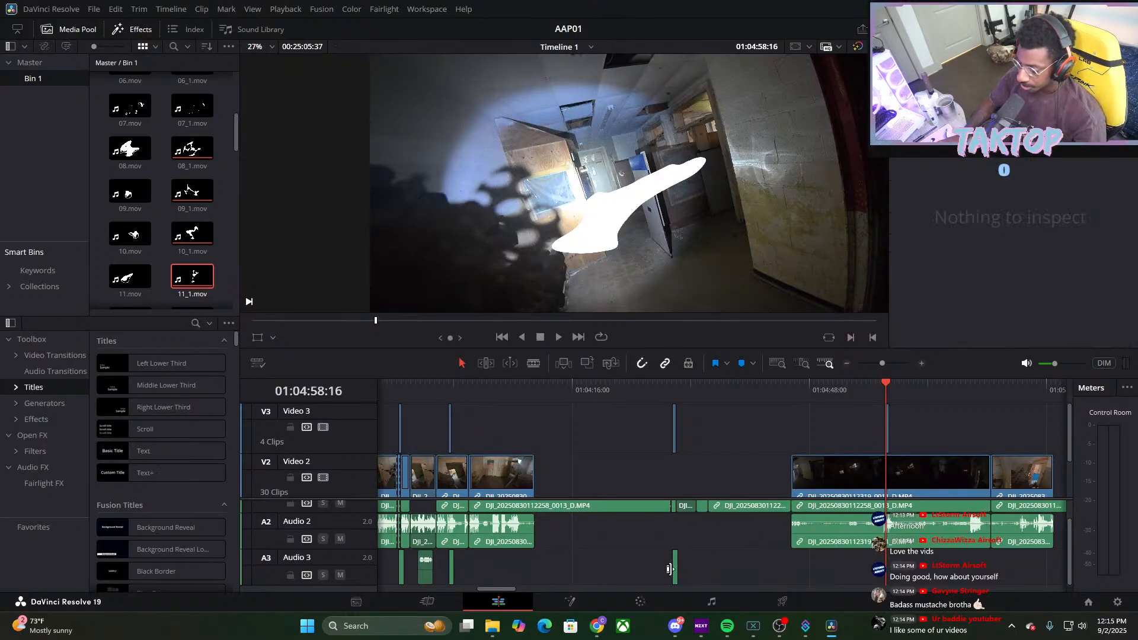
Paste the Warzone Kill sound effect onto Audio 3 at 01:04:58:16 and return the playhead to the 11_1.mov splash
click(673, 568)
click(901, 569)
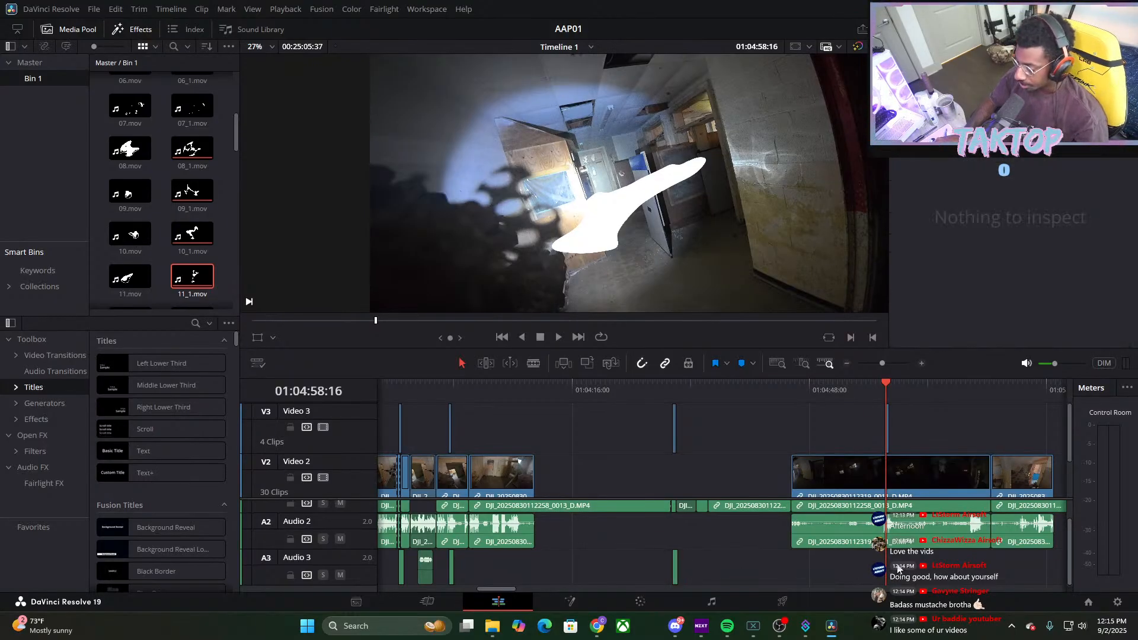
key(ctrl+v)
drag(890, 386, 885, 389)
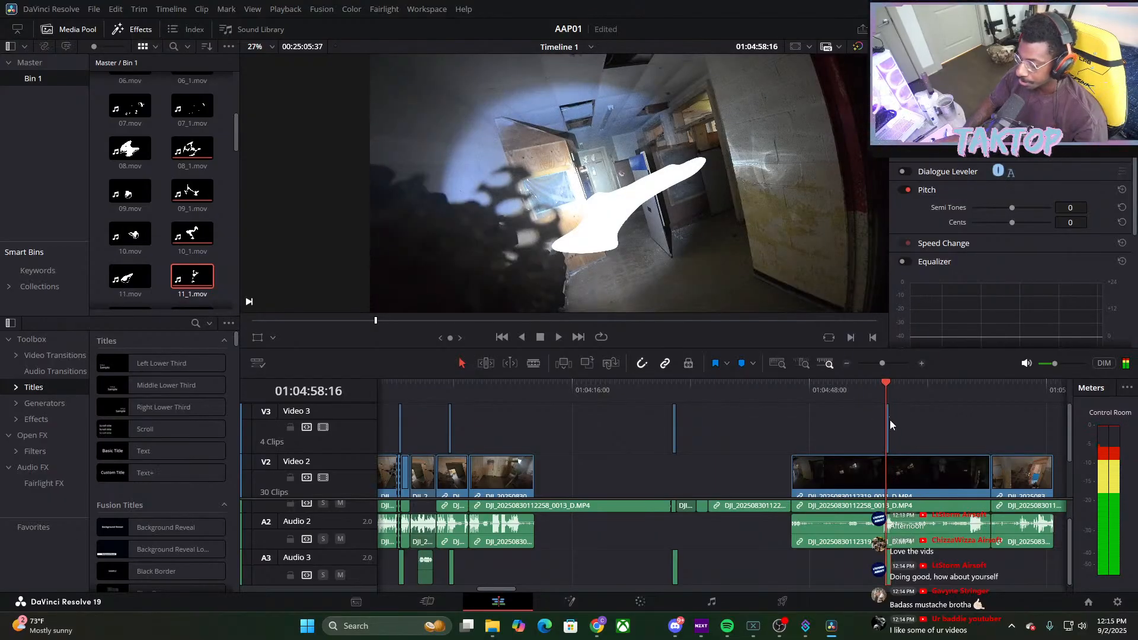
key(Down)
click(884, 390)
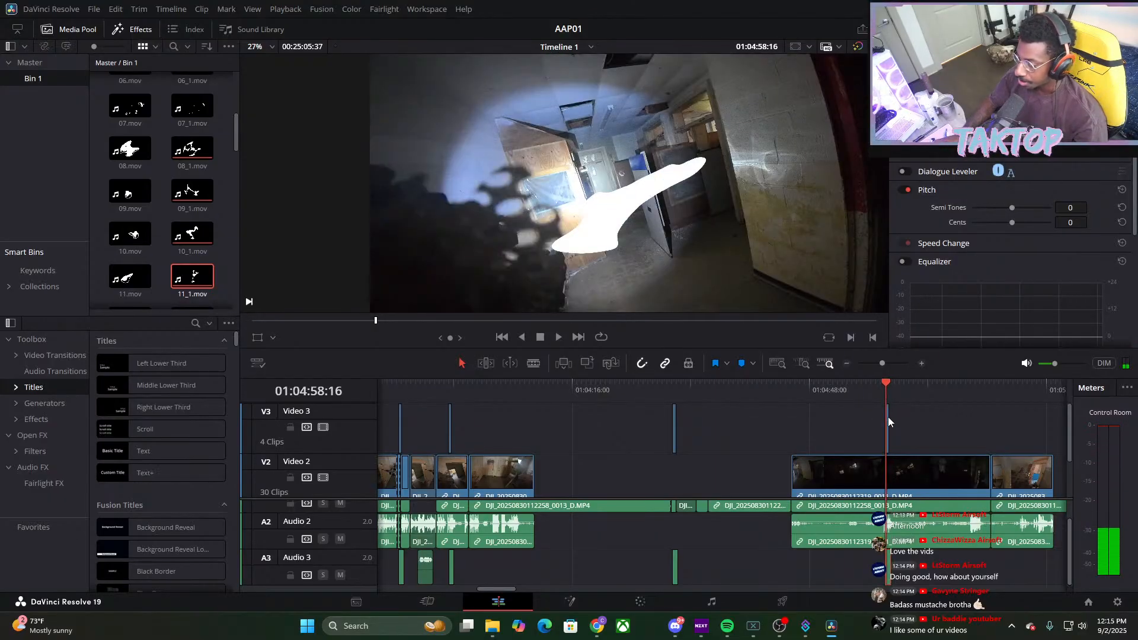
Flip the 11_1.mov splash horizontally, then shrink and reposition it over the target in the doorway
click(889, 417)
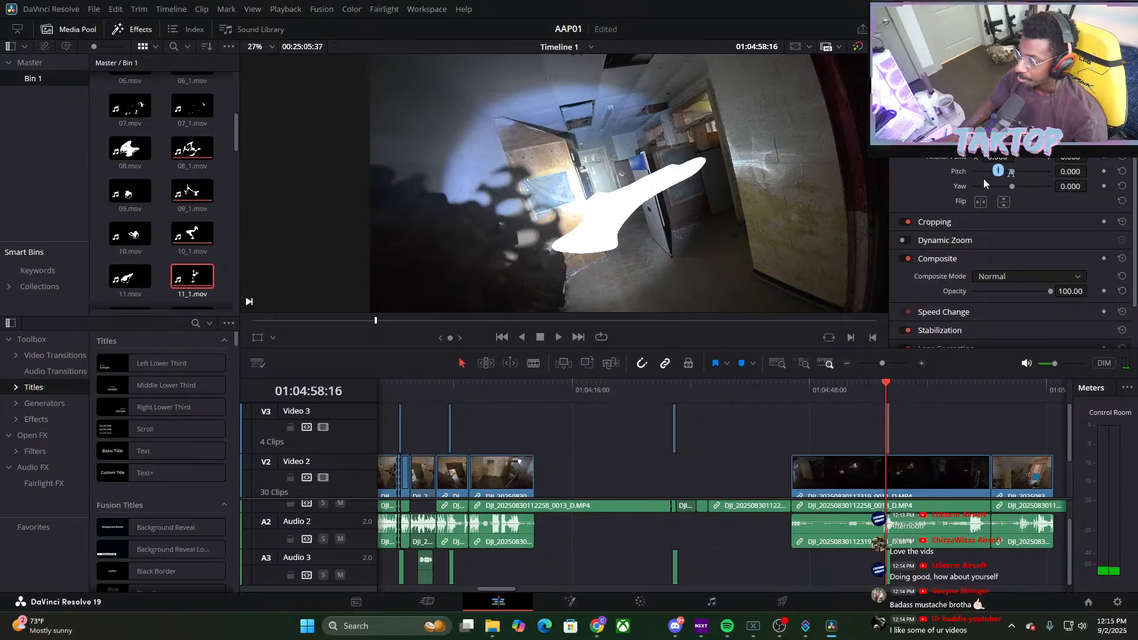
click(985, 204)
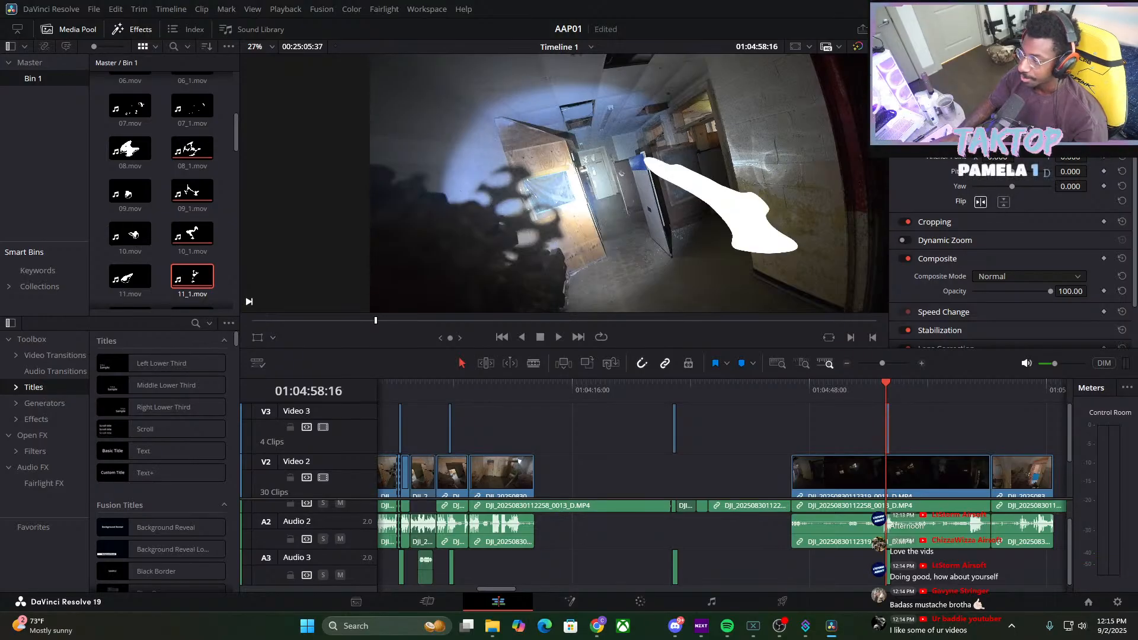
drag(998, 112, 948, 112)
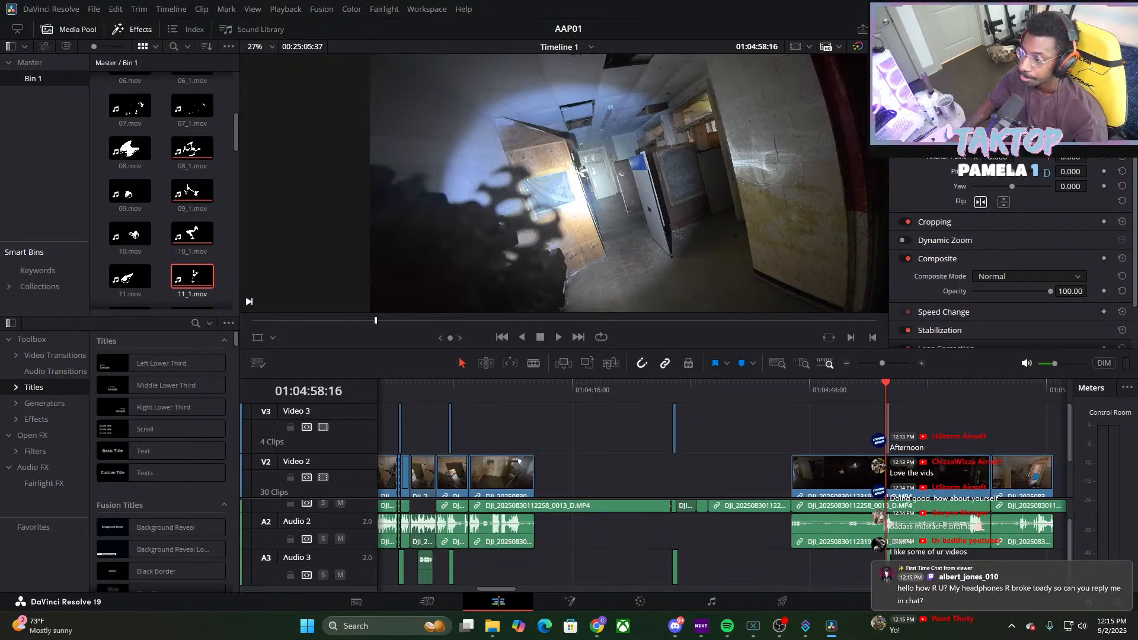
key(super+d)
key(super+d)
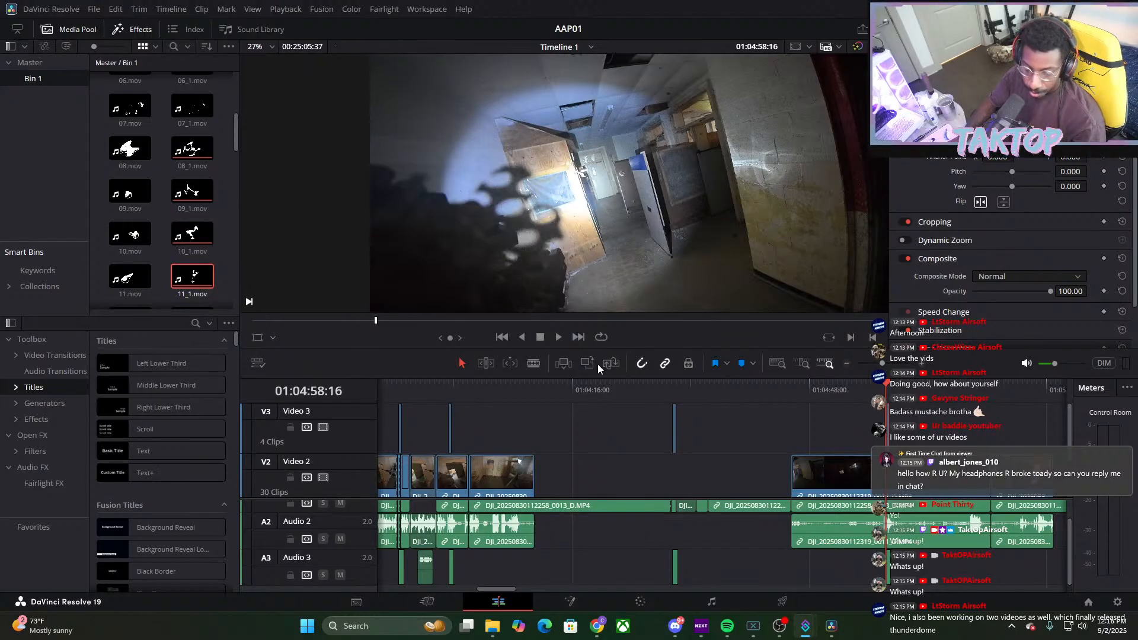
Recolour the 11_1.mov splash on Video 3 red with a colour grade, and play back the hit from 01:04:58:16
drag(882, 364, 900, 367)
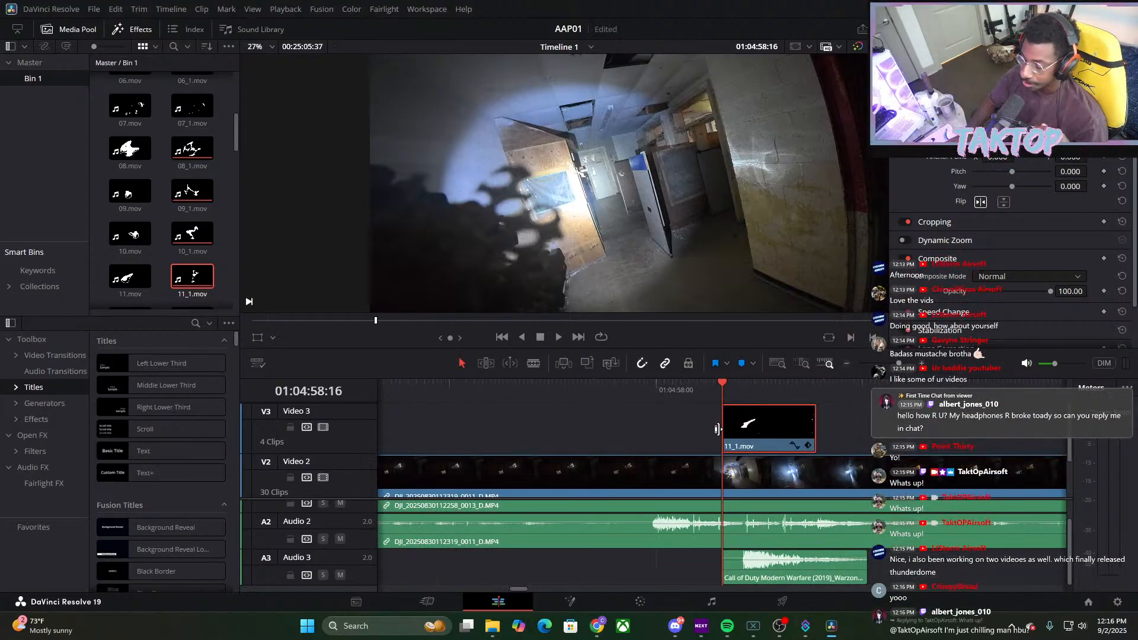
right_click(748, 435)
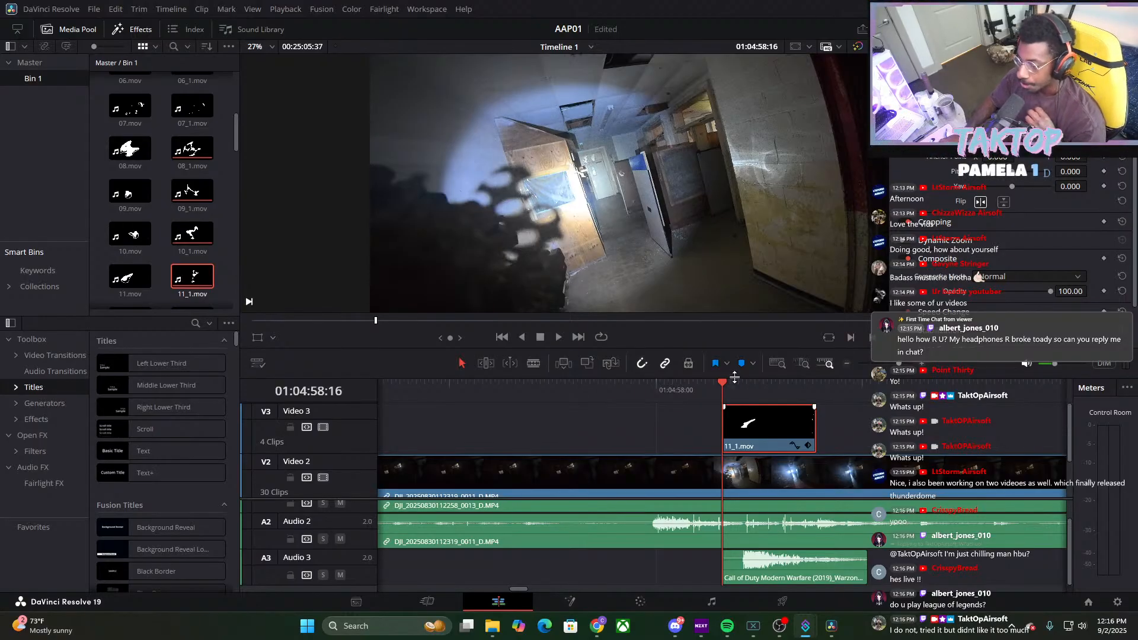
click(640, 601)
drag(355, 495, 338, 527)
drag(230, 496, 229, 527)
drag(213, 478, 213, 529)
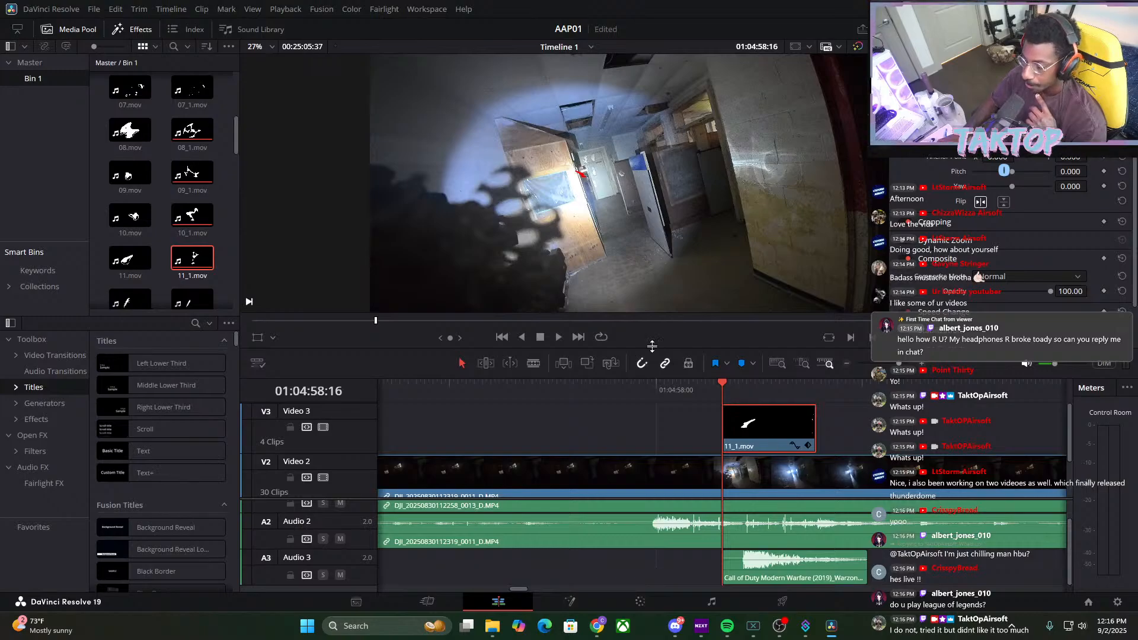
click(559, 336)
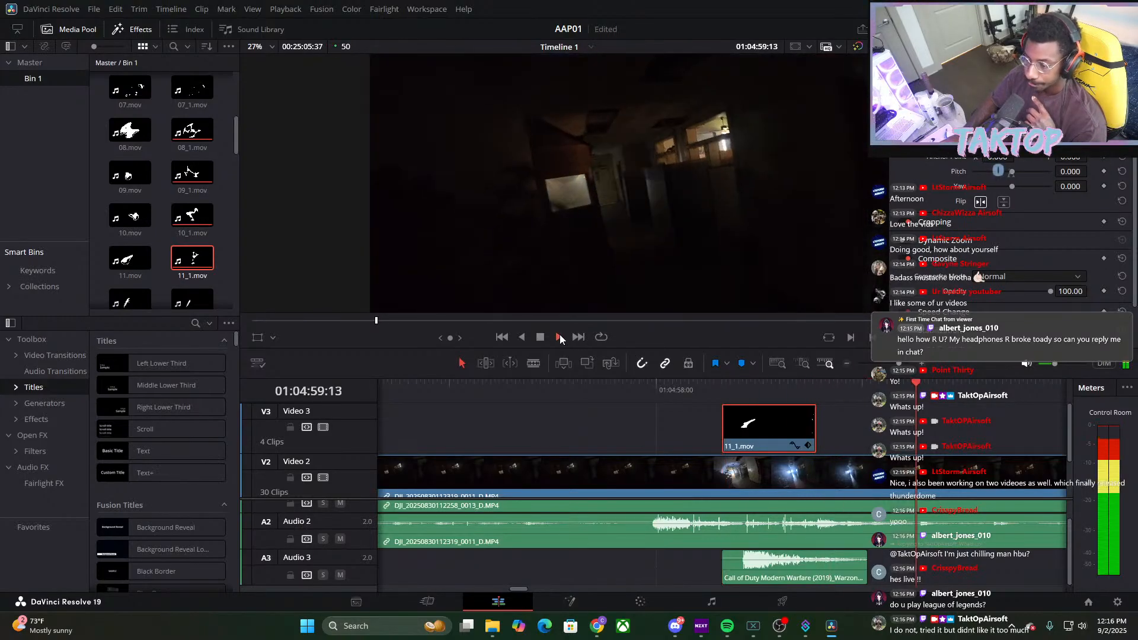
Scan the footage after the 11_1.mov hit and stop near 01:05:27:16
drag(898, 363, 880, 364)
drag(731, 394, 858, 424)
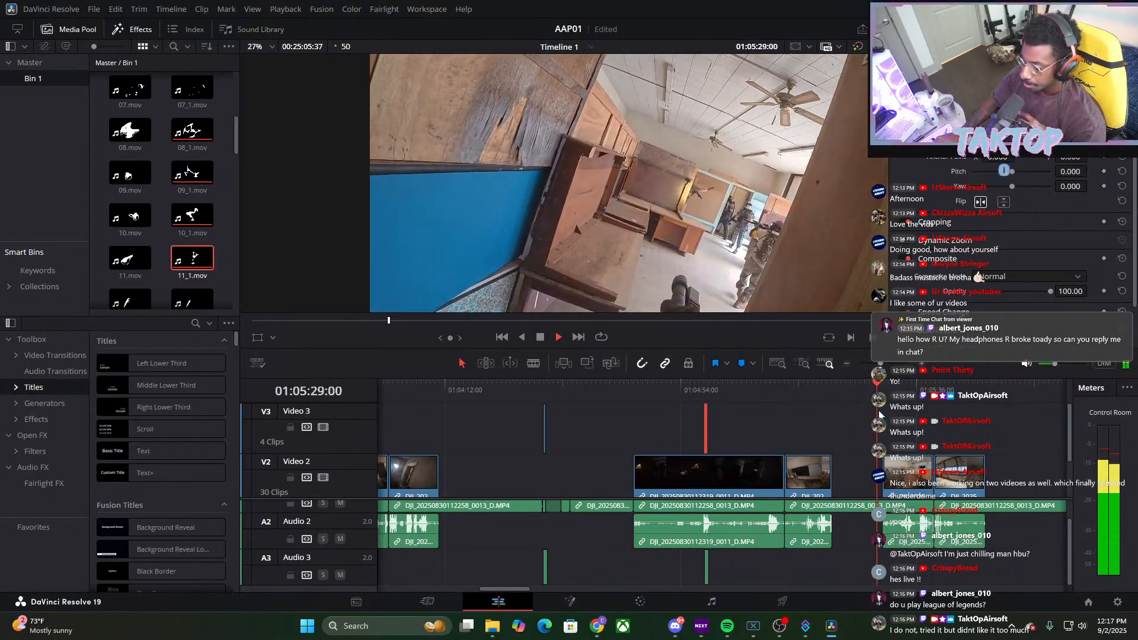
drag(869, 425, 857, 411)
key(space)
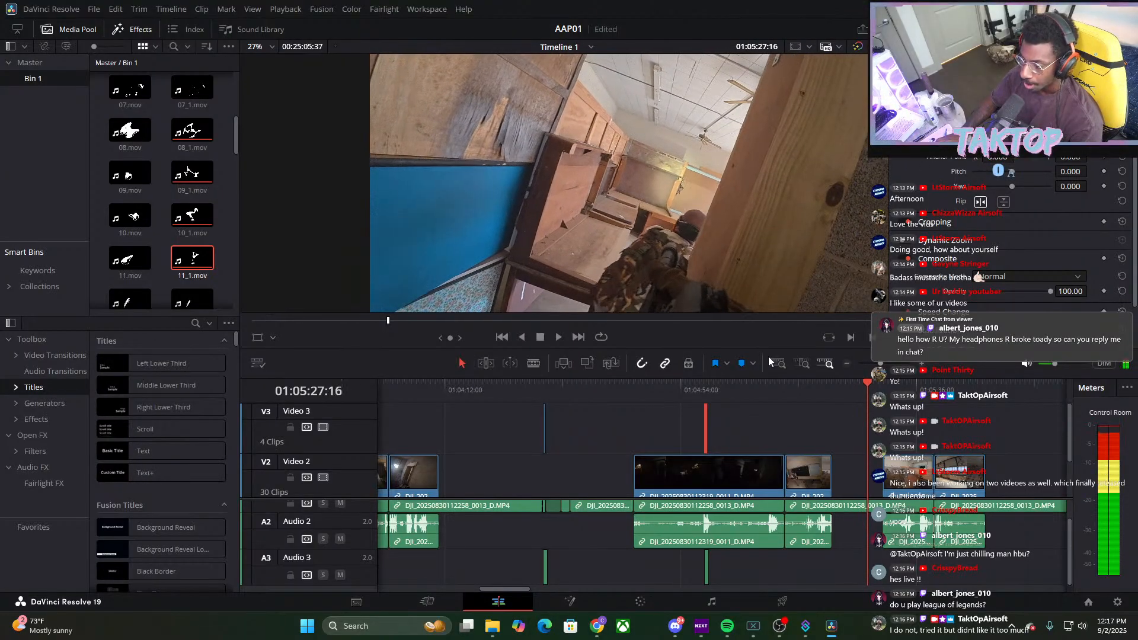
Examine the footage frame by frame around 01:05:27:17 for the next hit, ending at 01:05:27:28
key(Left)
key(Left)
key(Left)
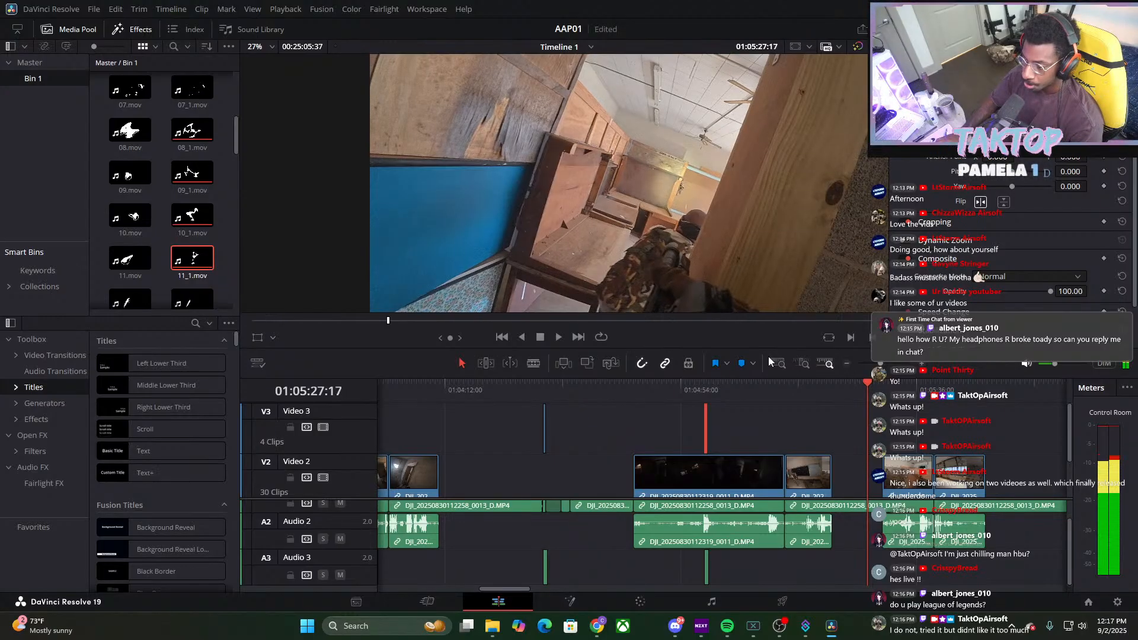
key(Right)
key(Right)
key(Right)
key(Right)
key(Right)
key(Right)
key(Right)
key(Right)
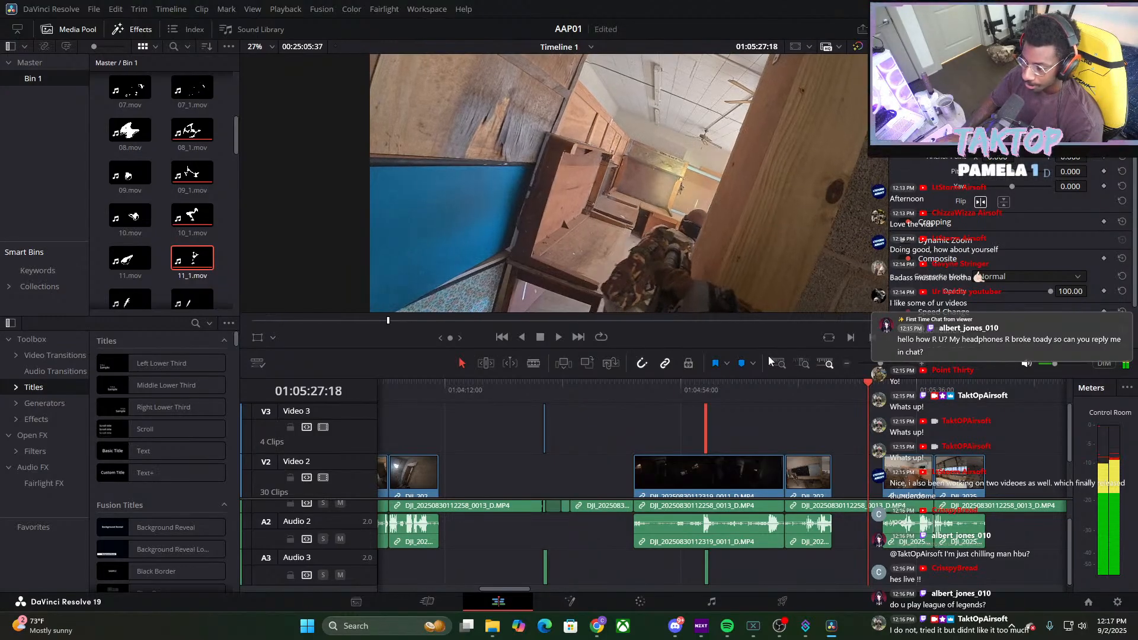
key(Left)
key(Left)
key(Left)
key(Left)
key(Left)
key(Left)
key(Left)
key(Left)
key(Left)
key(Left)
key(Left)
key(Left)
key(Left)
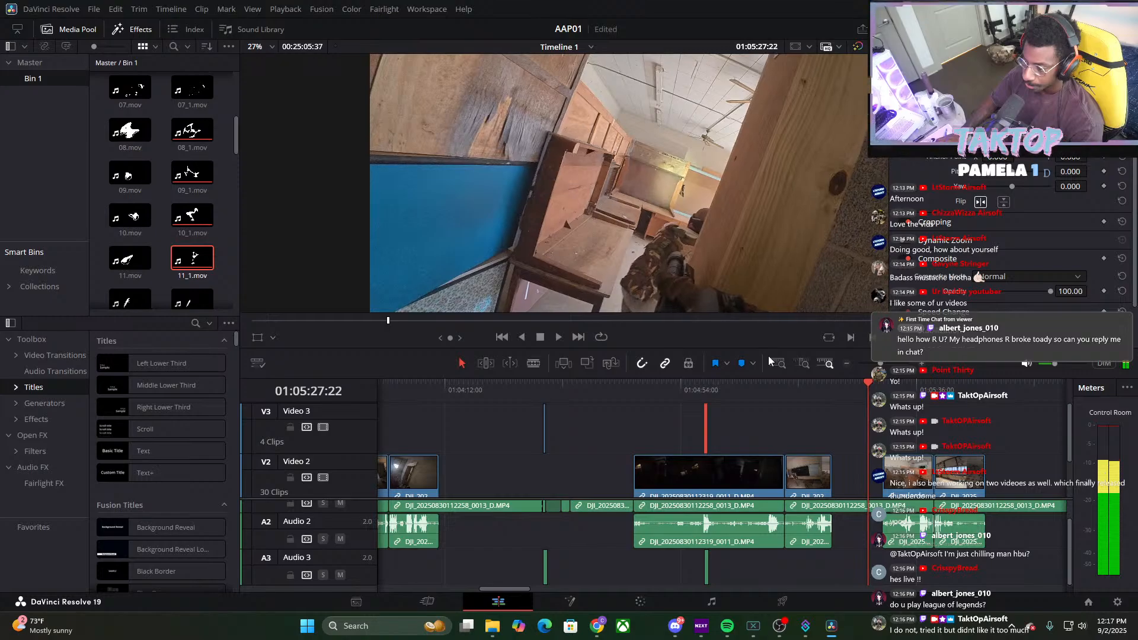
key(Right)
key(Right)
key(Right)
key(Right)
key(Right)
key(Right)
key(Right)
key(Right)
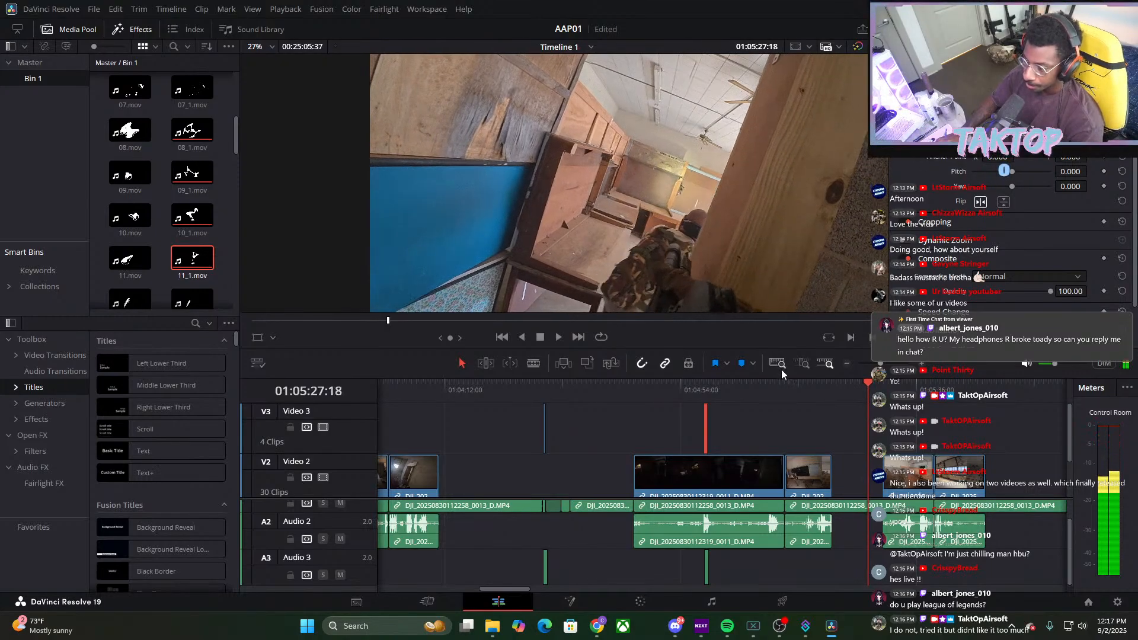
key(Right)
key(Right)
key(Right)
key(Right)
key(Right)
key(Right)
key(Right)
key(Right)
key(Right)
key(Right)
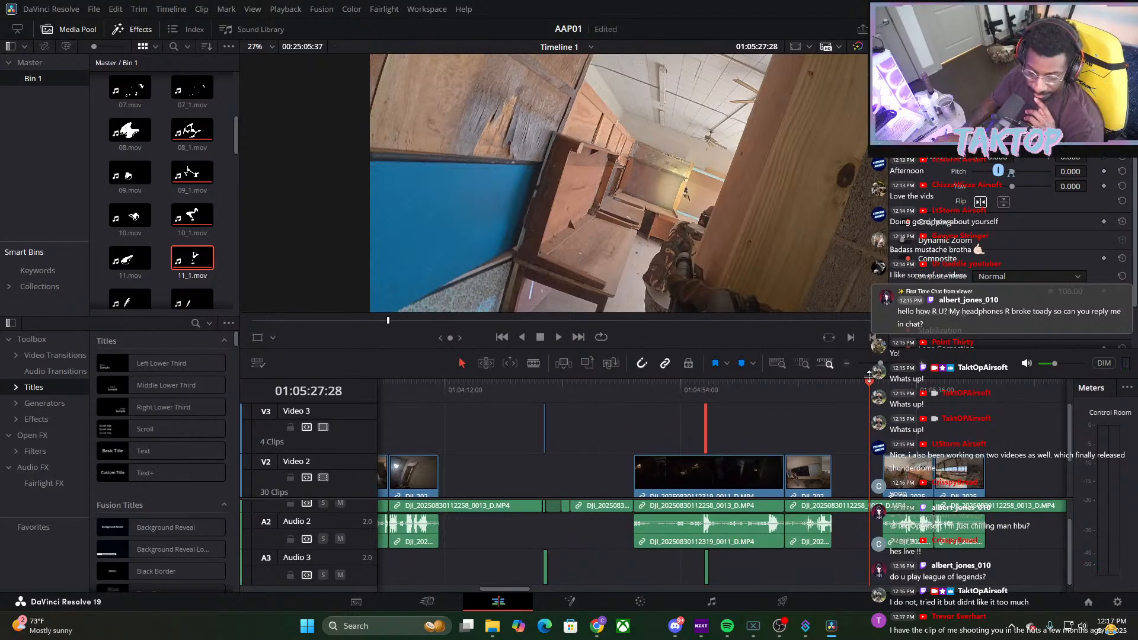
Play and scrub through the footage from 01:05:27:28 to past the end of the Video 2 clip at 01:05:48:17
click(557, 337)
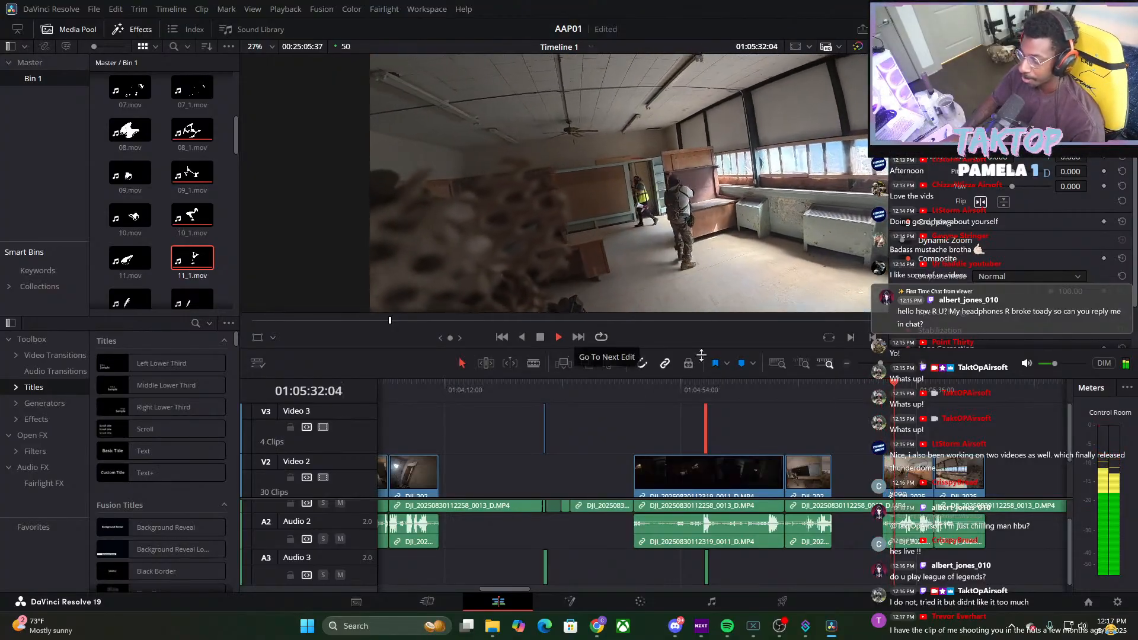
drag(907, 392, 938, 430)
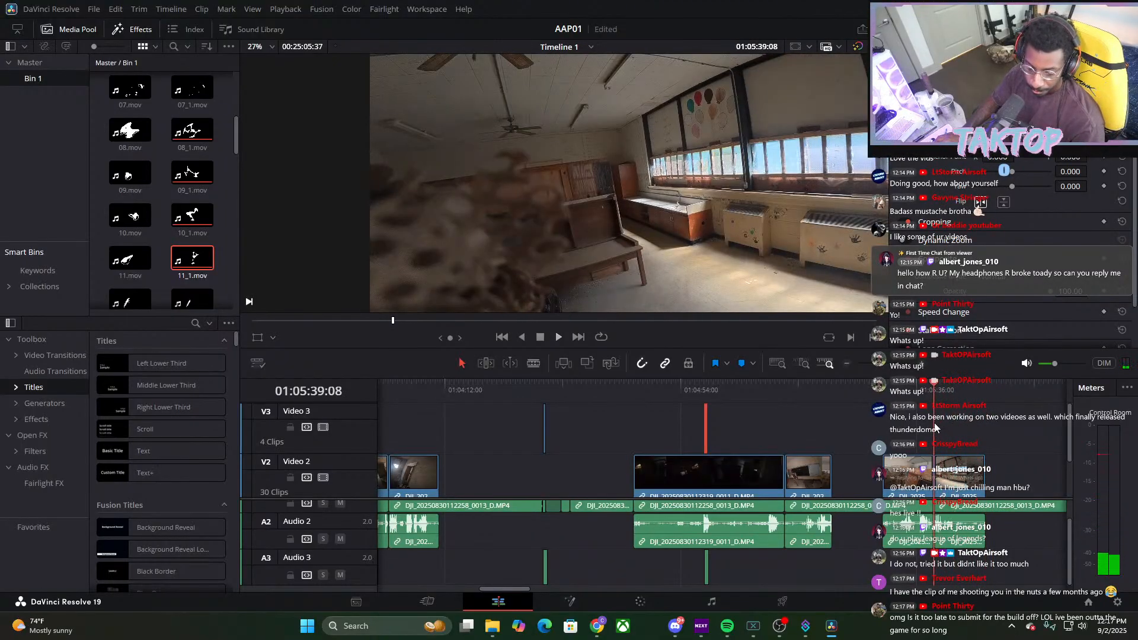
key(space)
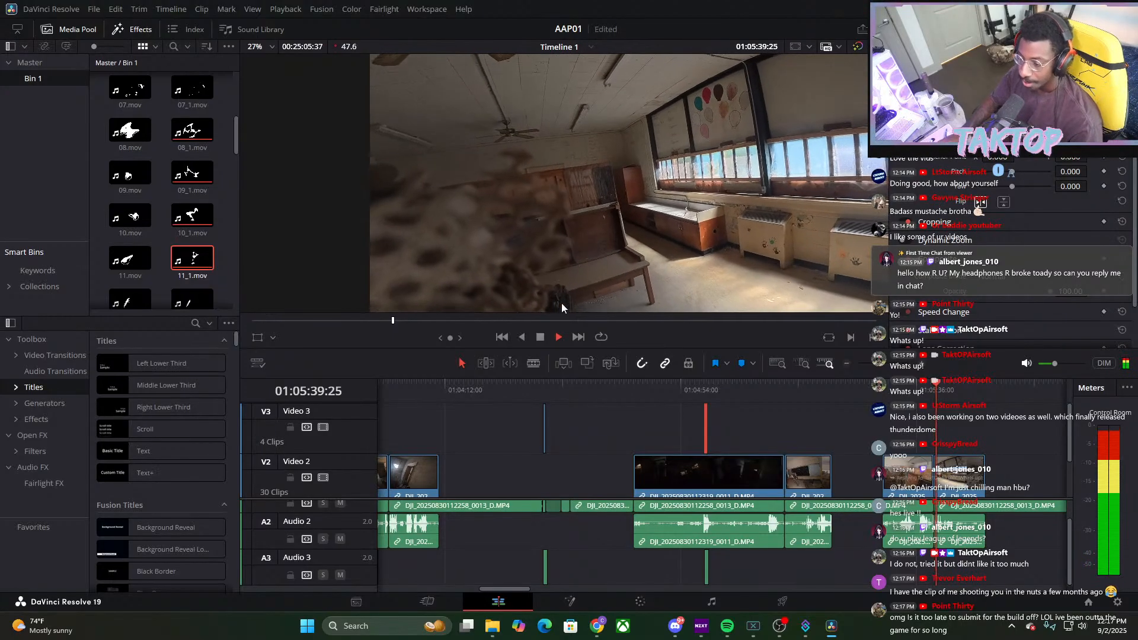
click(935, 401)
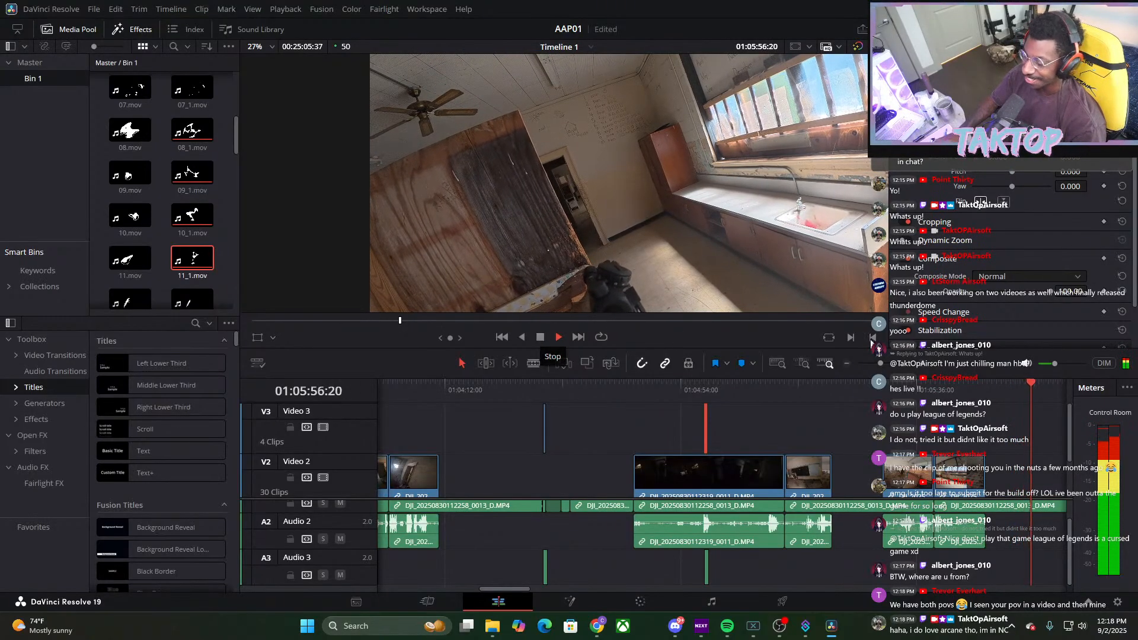
drag(1040, 399, 985, 397)
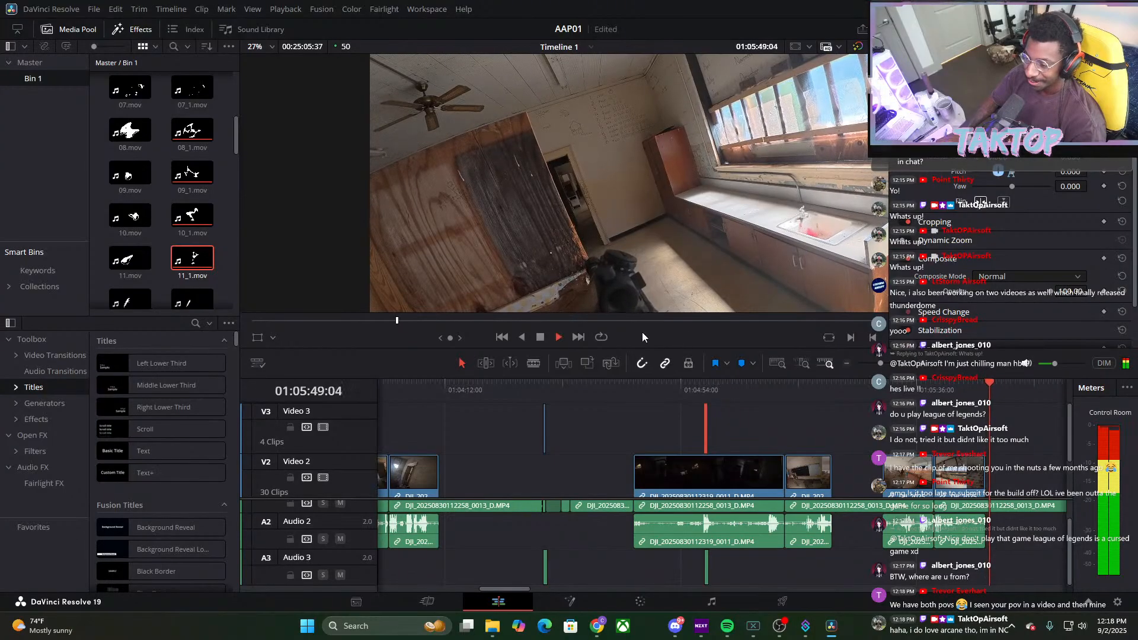
click(986, 397)
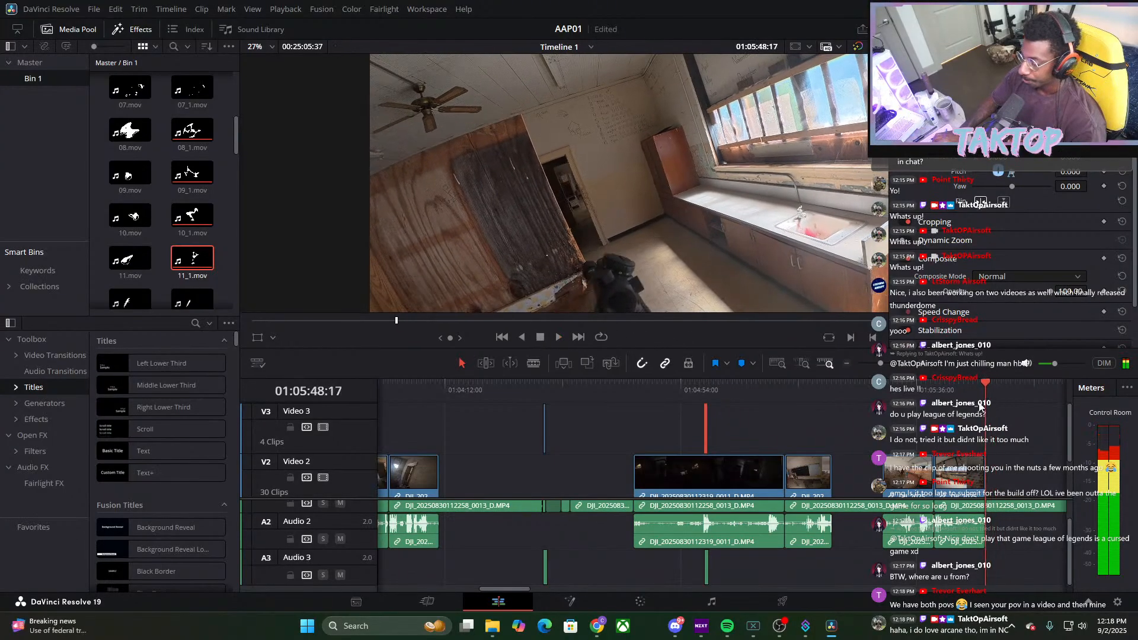
click(559, 338)
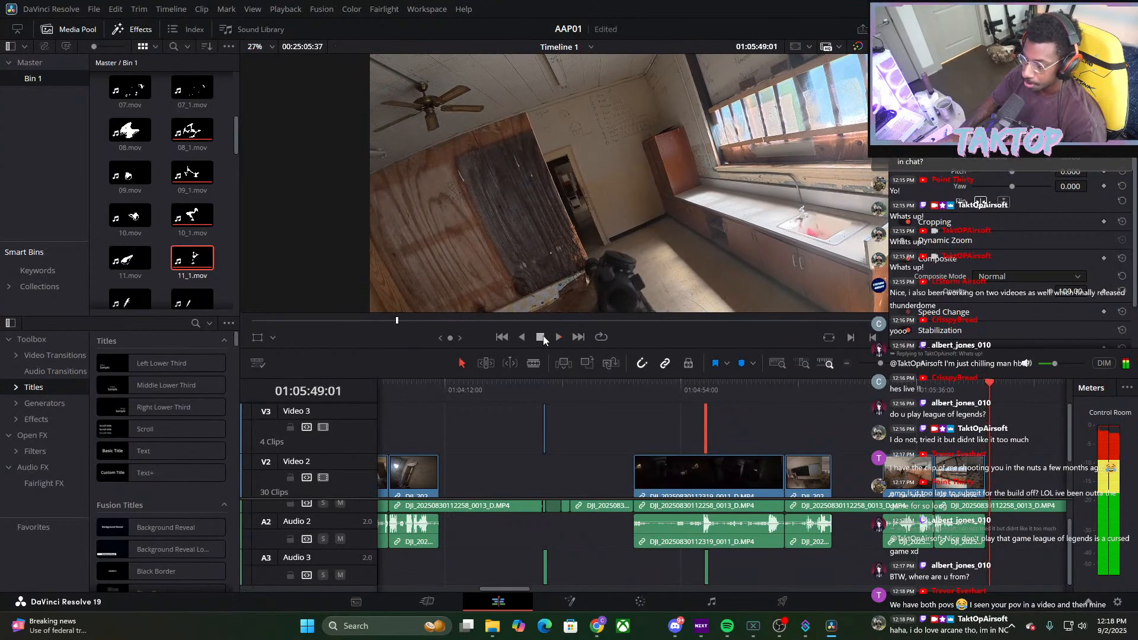
click(943, 388)
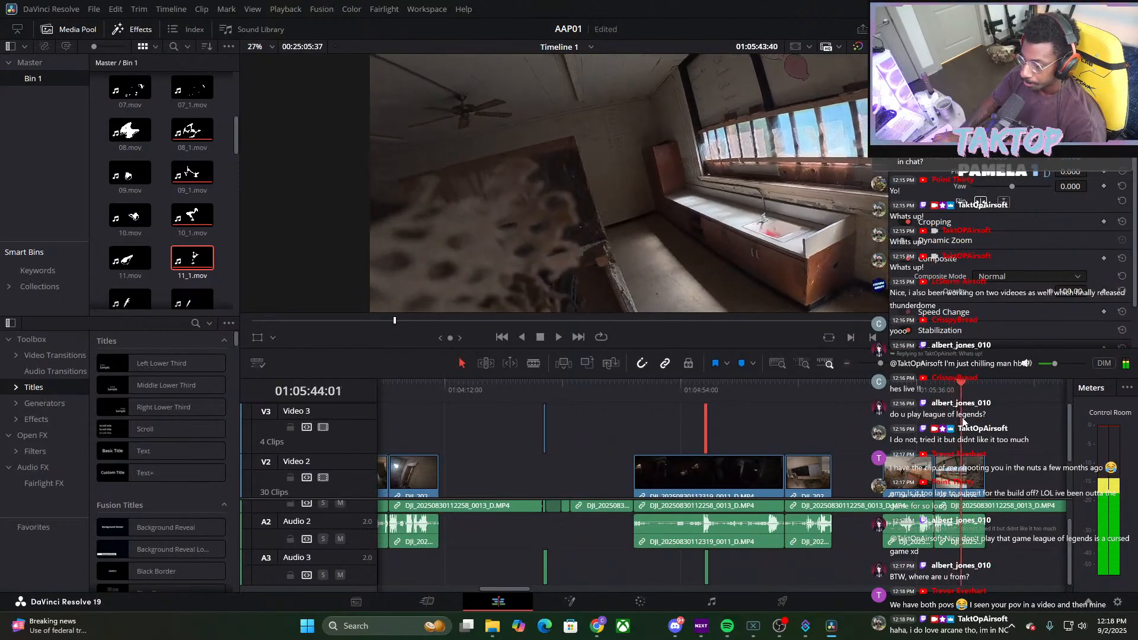
click(539, 337)
Cut the Video 1 clip at 01:05:48:17, where the Video 2 clip ends
mouse_move(880, 364)
mouse_down()
mouse_move(907, 375)
mouse_move(888, 374)
mouse_up()
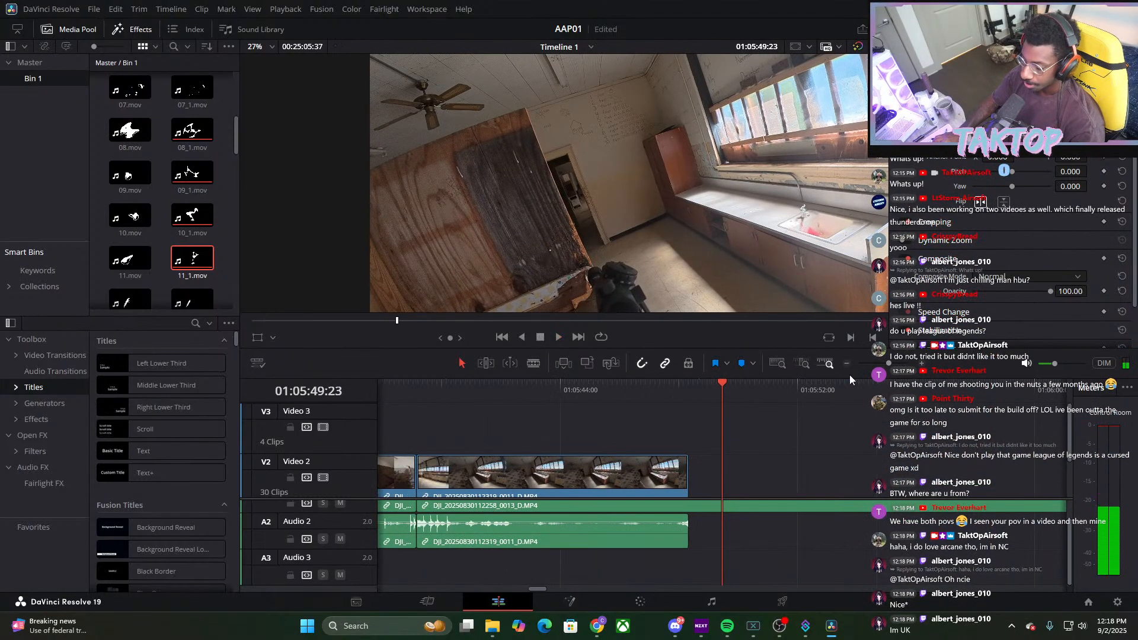
drag(720, 390, 687, 407)
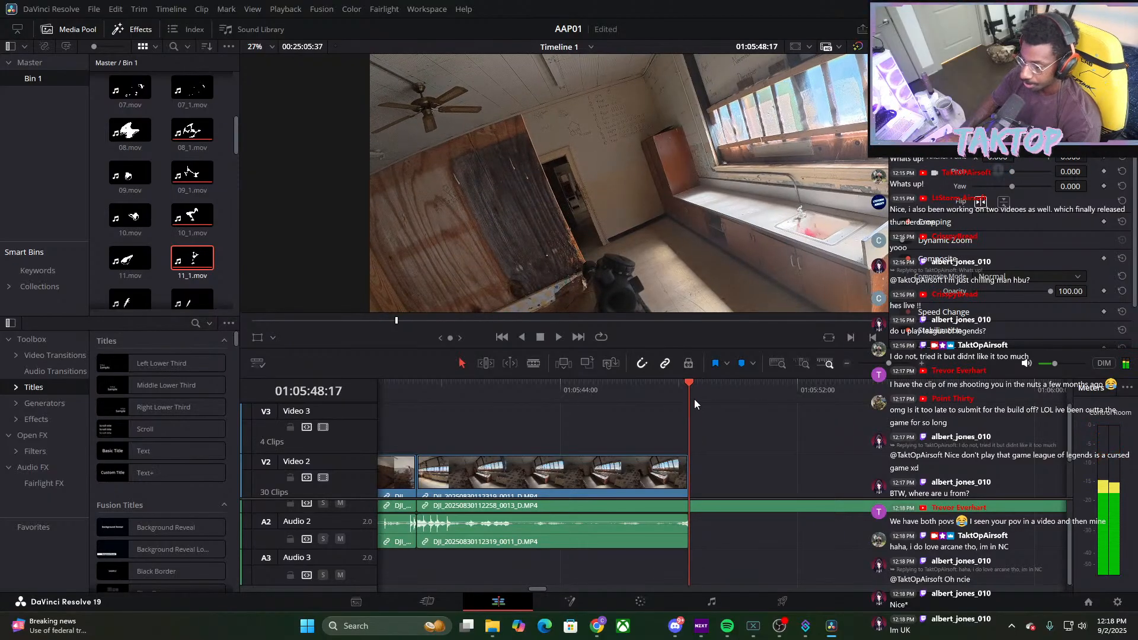
click(534, 364)
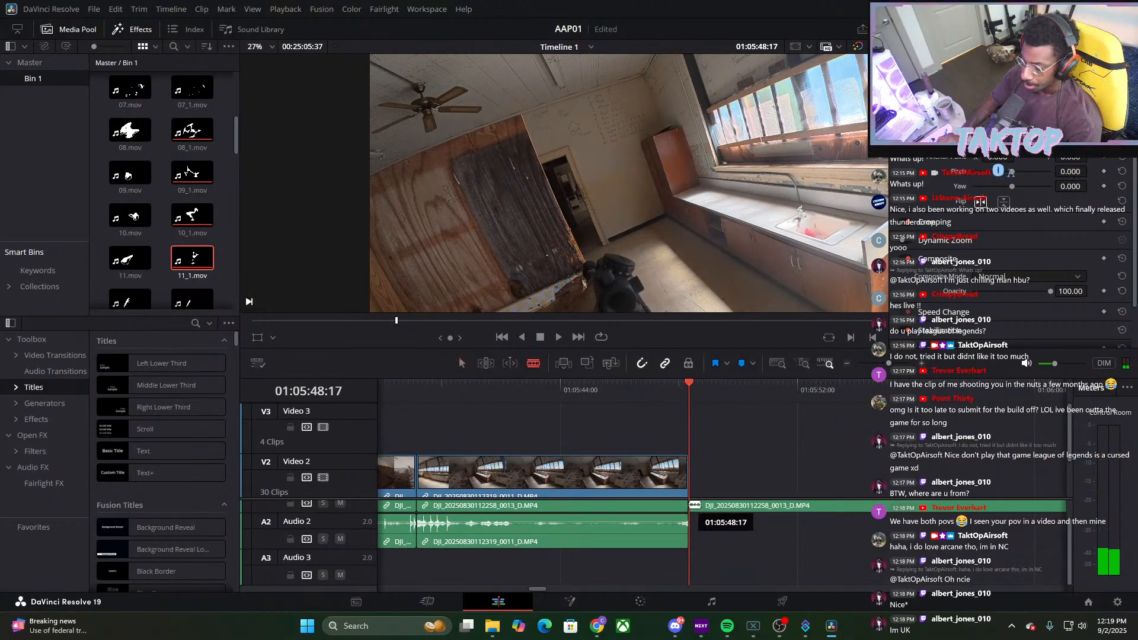
Play on from the first cut and cut the Video 1 clip again at 01:05:52:42
click(558, 337)
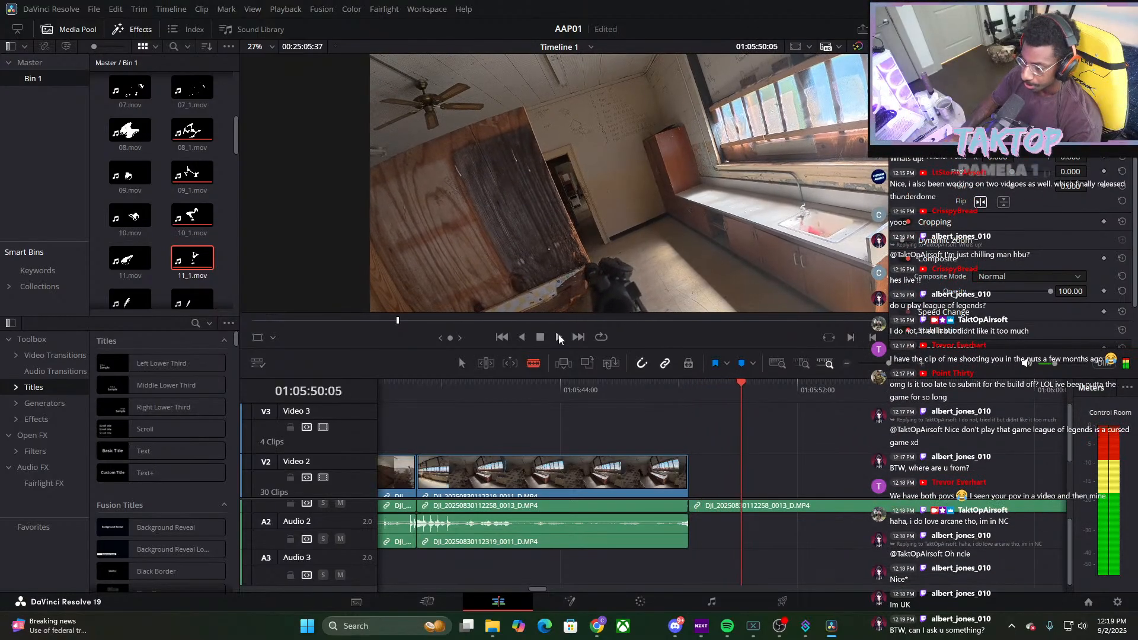
click(559, 338)
scroll(777, 468, down, 2)
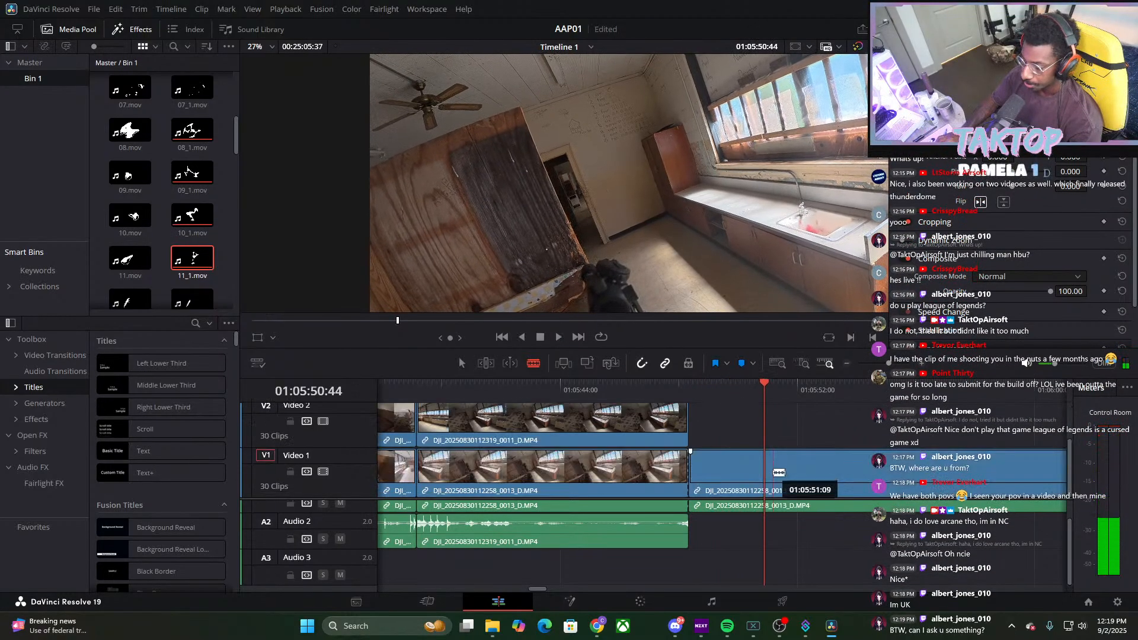
scroll(793, 517, up, 1)
key(space)
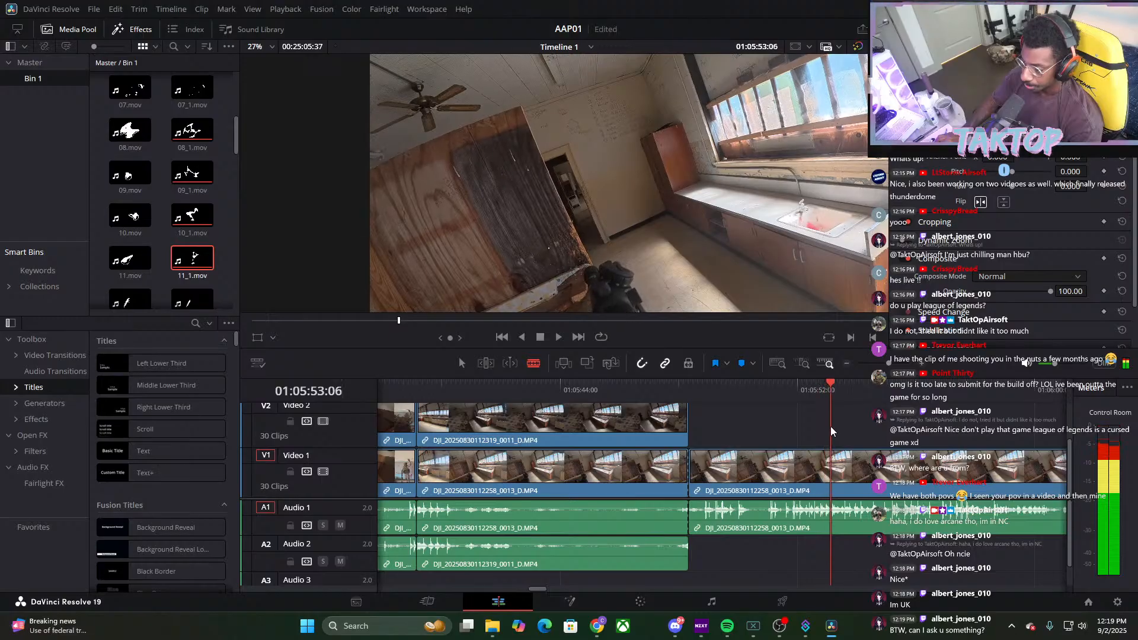
key(space)
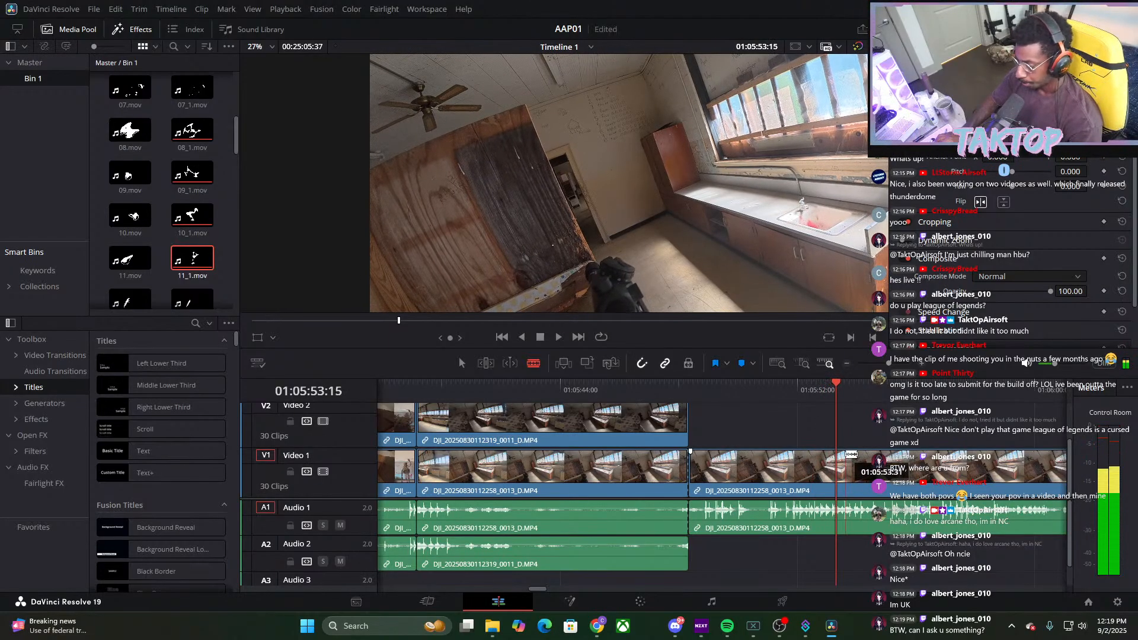
key(Left)
key(Left)
key(Left)
key(Left)
key(Left)
key(Left)
key(Left)
key(Left)
key(Left)
key(Left)
key(Left)
key(Left)
key(Left)
key(Left)
key(Left)
key(Left)
key(Left)
key(Left)
key(Left)
key(Left)
click(824, 458)
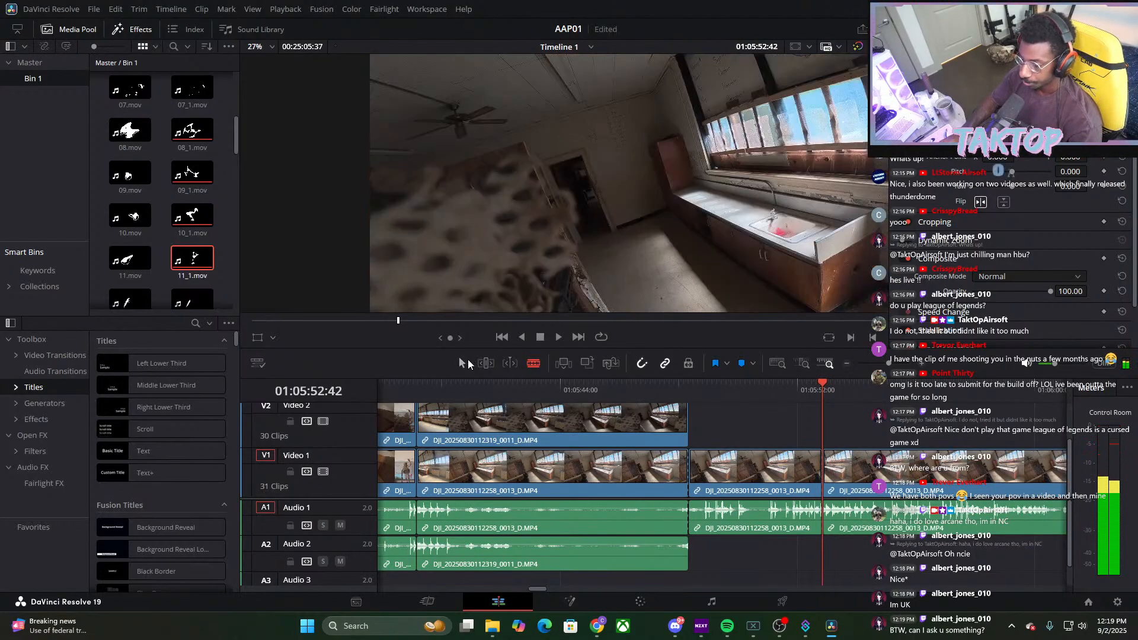
Apply the mHelloDV Loupe effect to the Video 1 section between 01:05:48:17 and 01:05:52:42
click(462, 363)
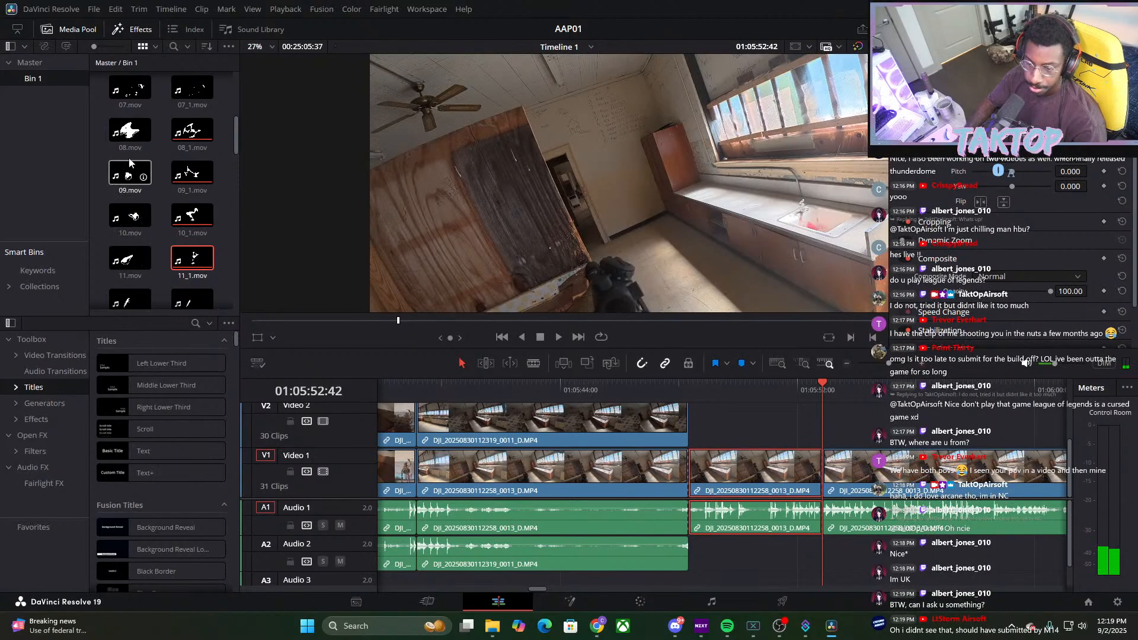
click(32, 340)
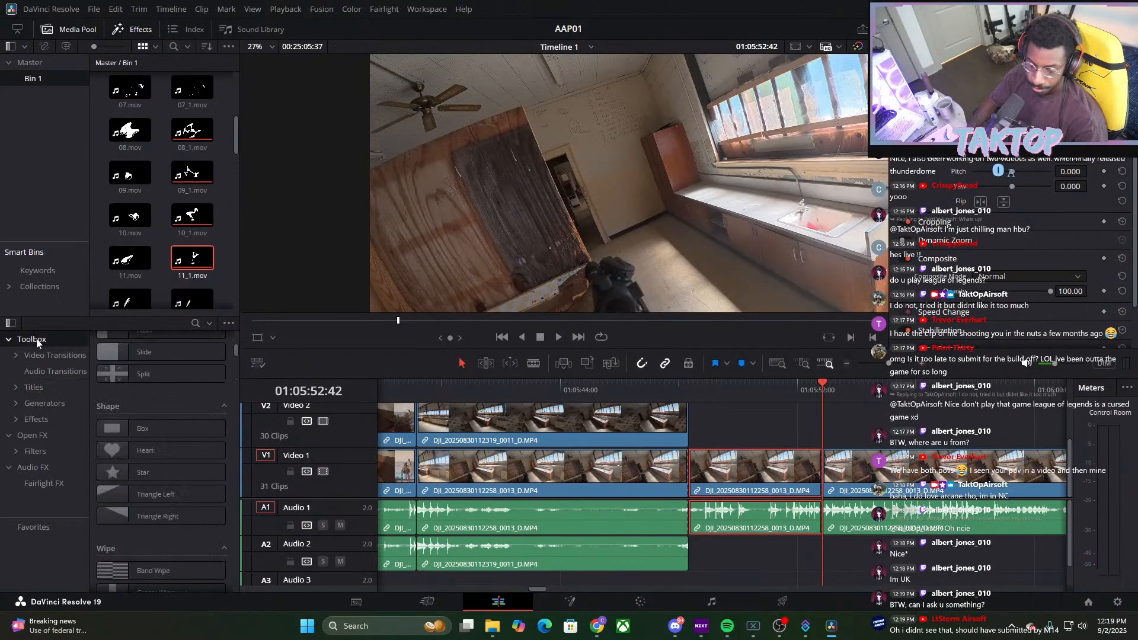
drag(233, 351, 251, 489)
drag(113, 493, 746, 481)
Set the Loupe effect's zoom position to X 0.341 and Y 0.499 with a zoom amount of 2.732, and play the section back
drag(821, 391, 741, 429)
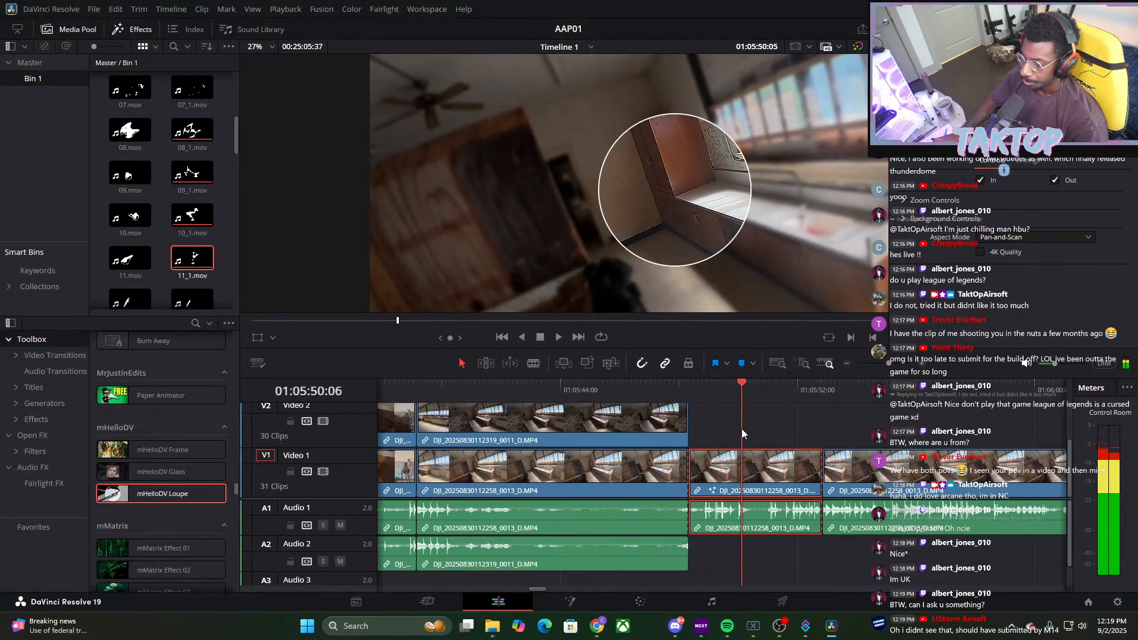
click(904, 201)
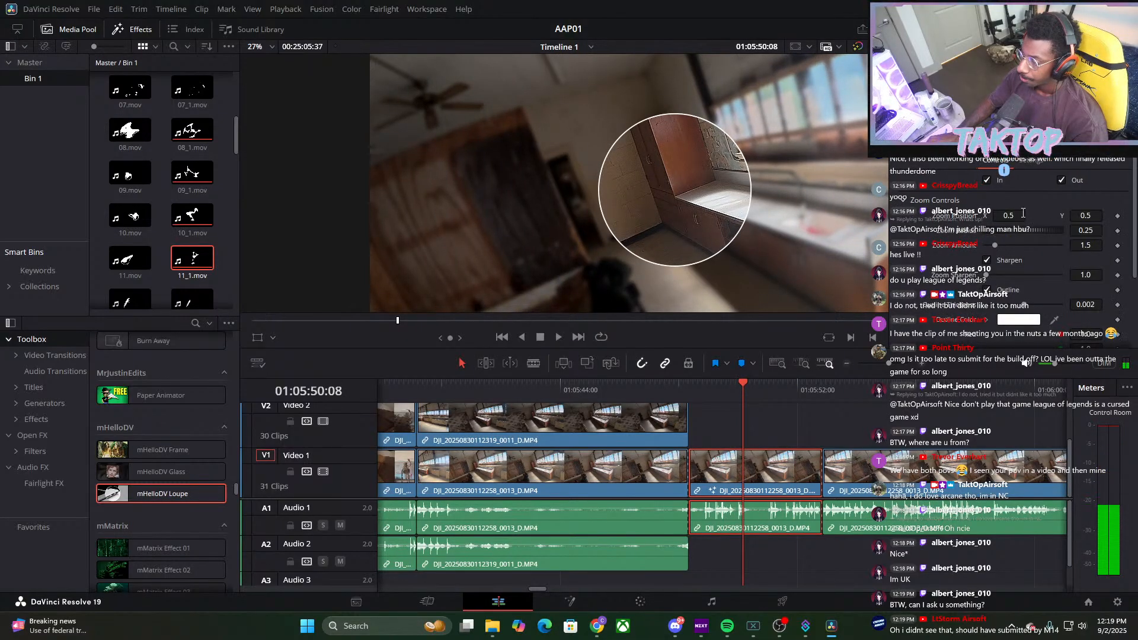
drag(1008, 216, 913, 216)
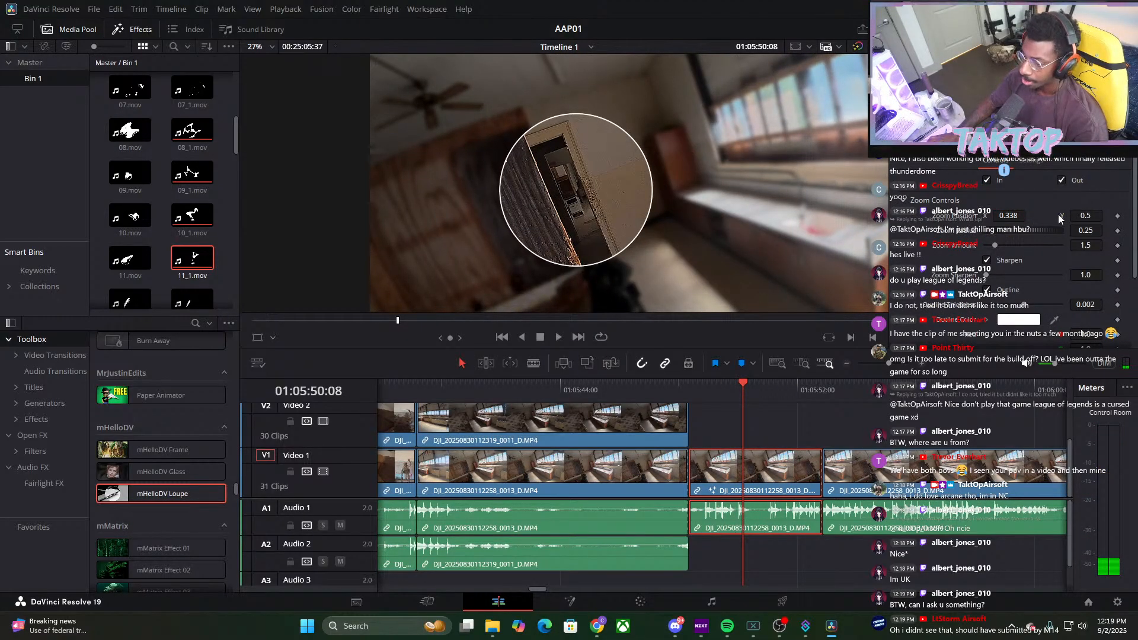
drag(1084, 216, 1110, 215)
drag(1009, 216, 1000, 216)
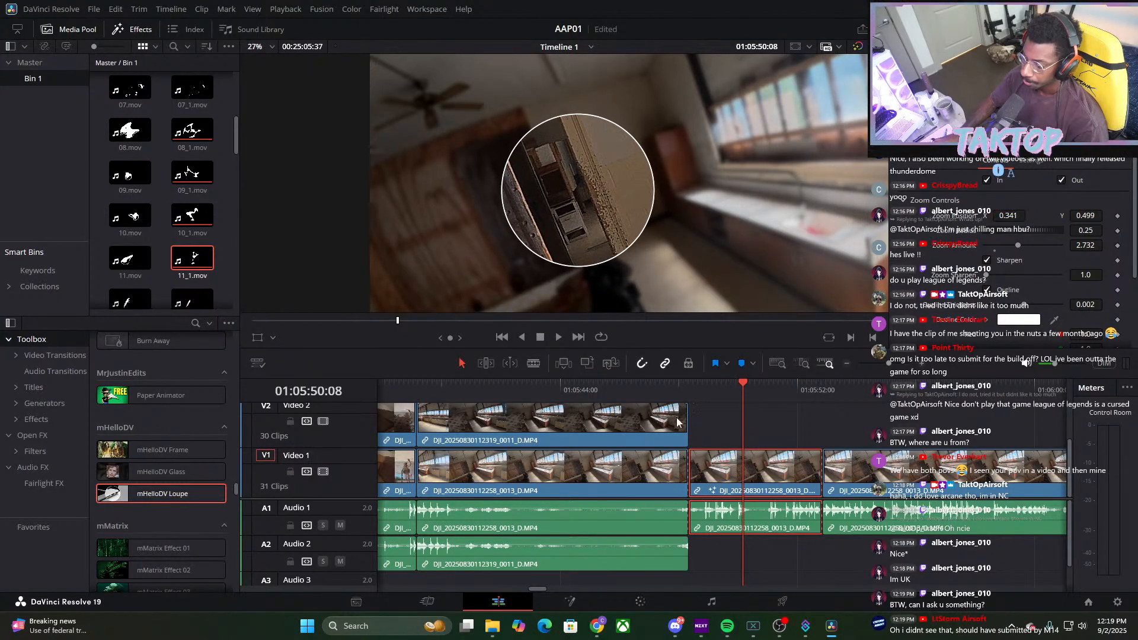
click(691, 408)
click(560, 337)
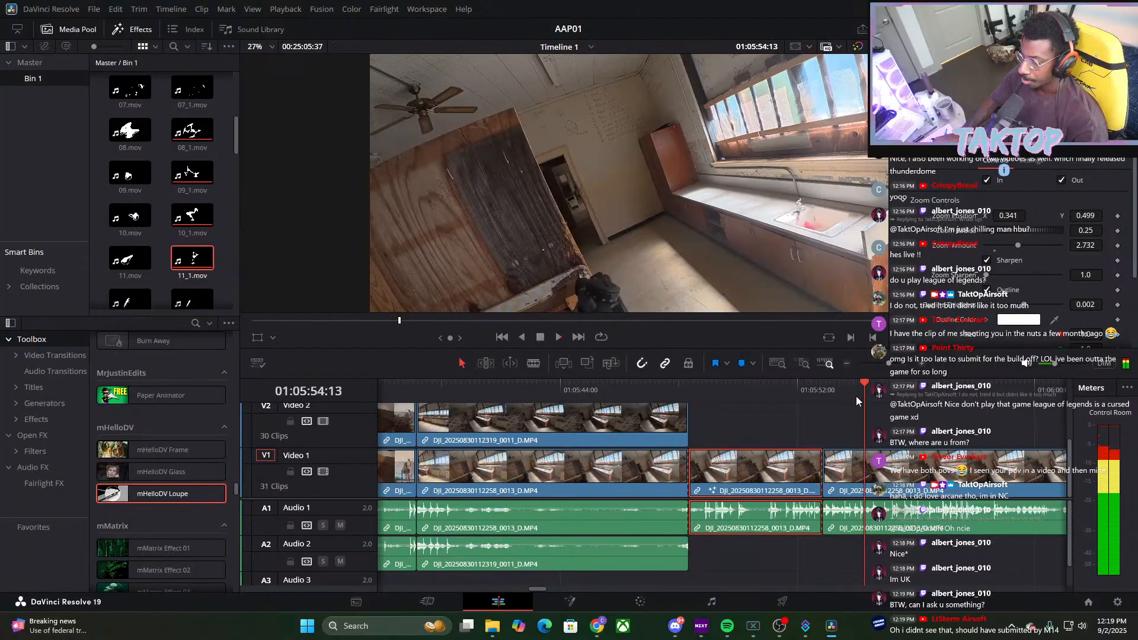
Undo the loupe settings and the Loupe effect itself on the Video 1 section, and deselect the clip
drag(856, 396, 776, 397)
key(ctrl+z)
key(ctrl+z)
key(ctrl+z)
key(ctrl+z)
key(ctrl+z)
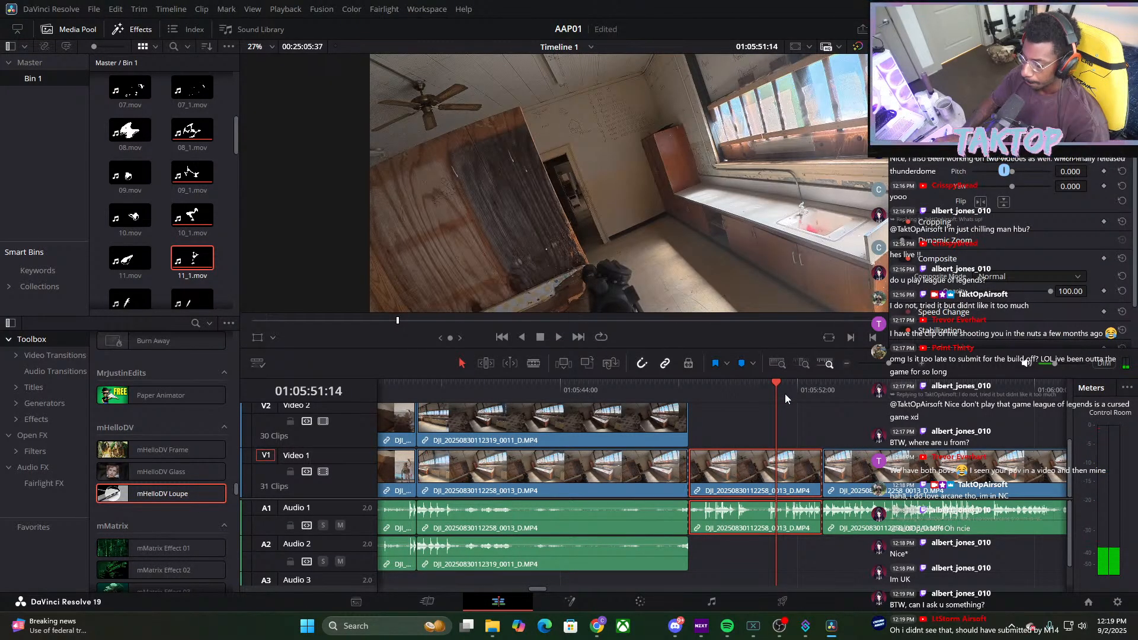
click(838, 429)
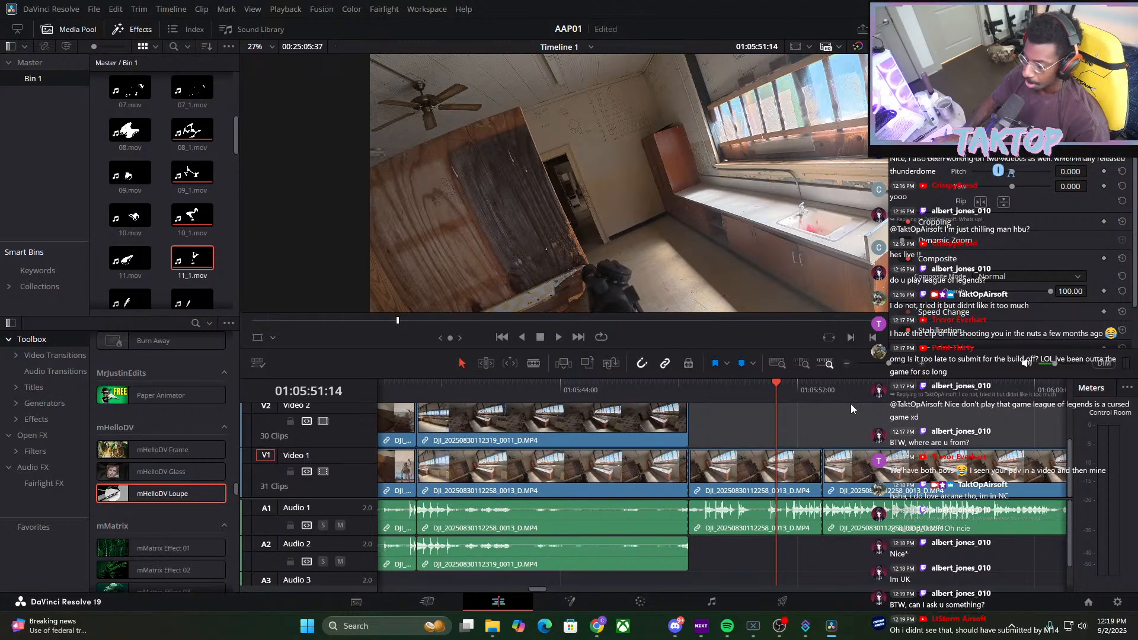
Play the footage from the cut Video 1 section through the next Video 2 clip, stopping at 01:06:31:41
drag(888, 363, 877, 364)
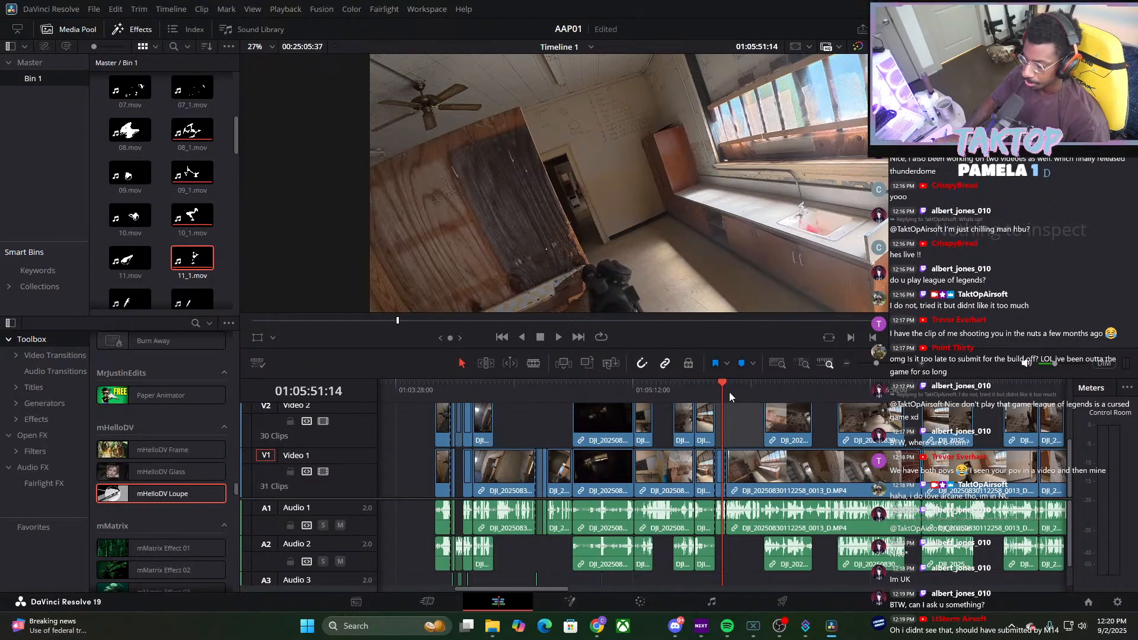
drag(729, 392, 716, 418)
click(560, 339)
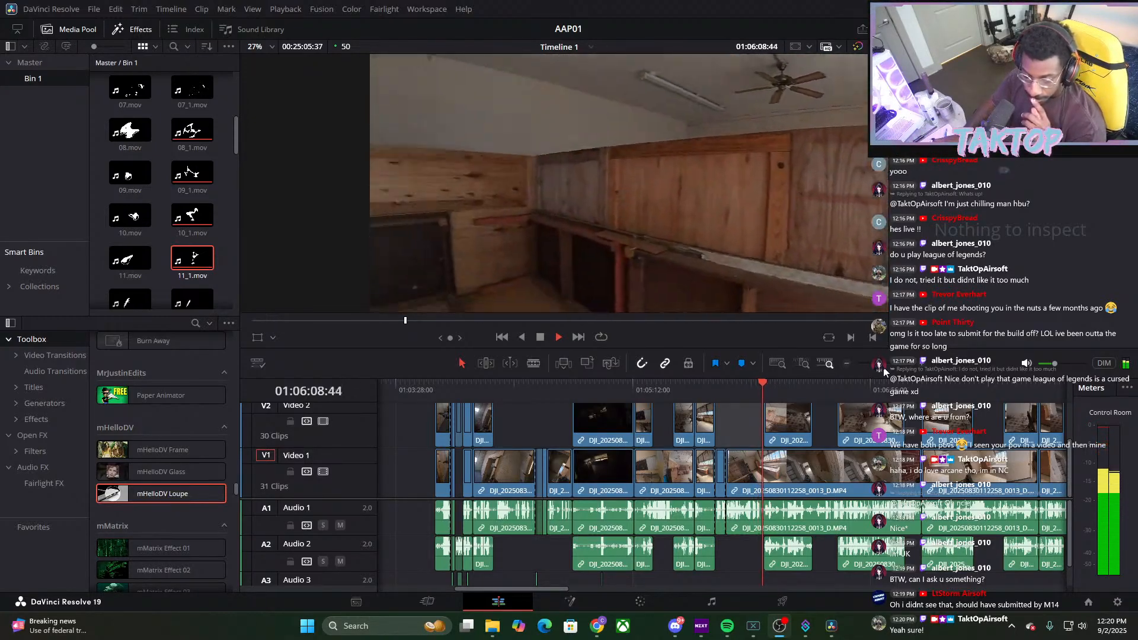
mouse_move(870, 367)
mouse_down()
mouse_move(894, 368)
mouse_move(879, 371)
mouse_up()
drag(723, 390, 680, 406)
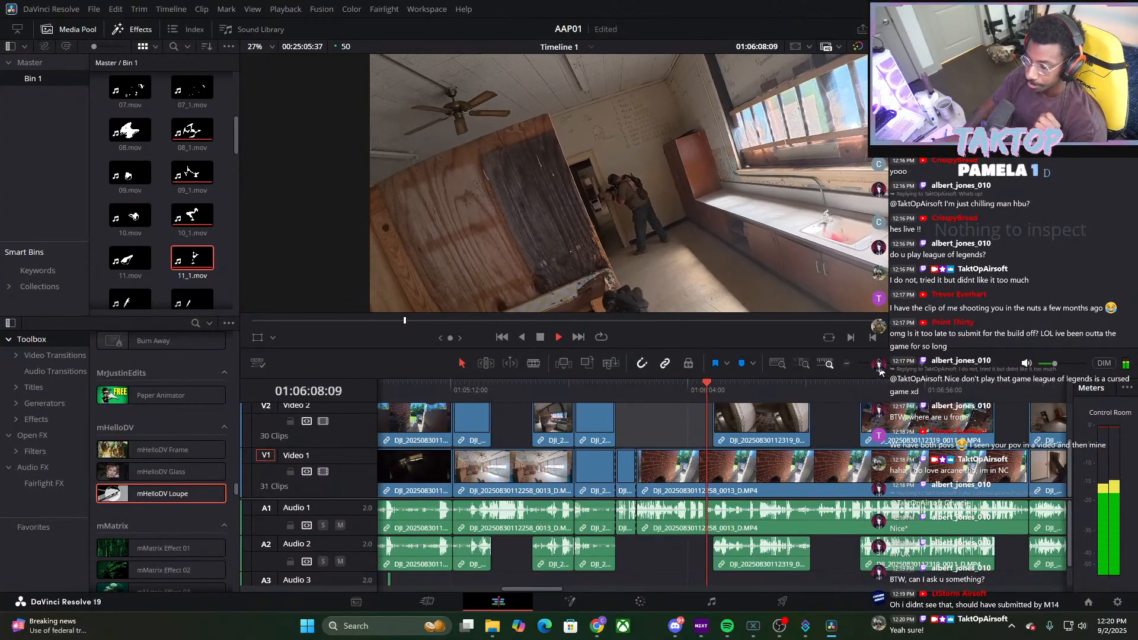
drag(879, 369, 882, 370)
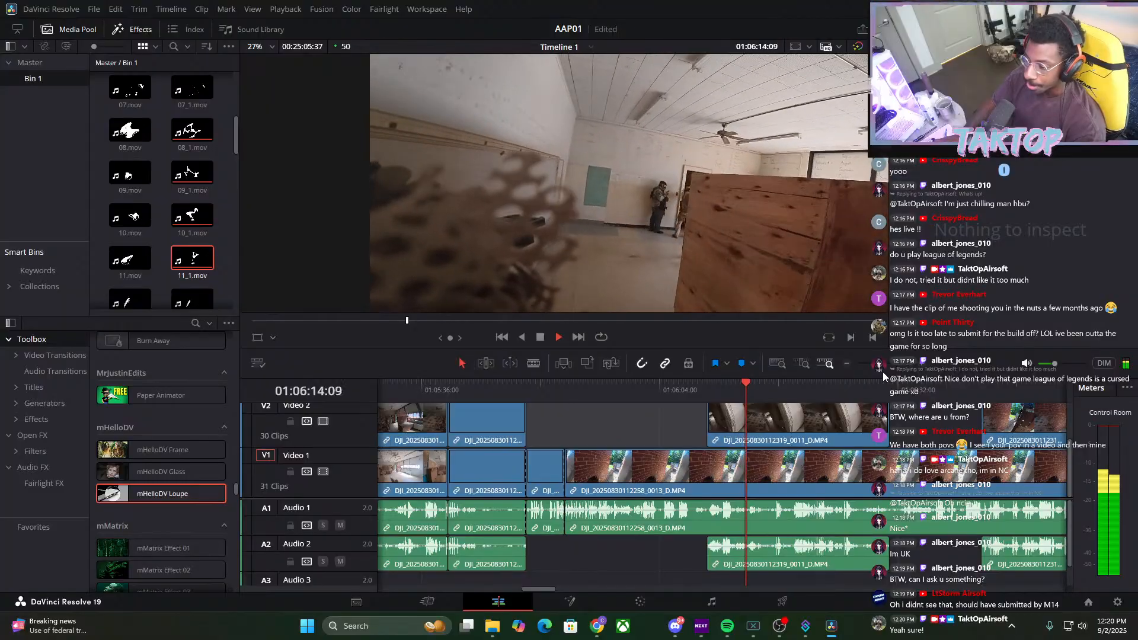
drag(883, 372, 889, 376)
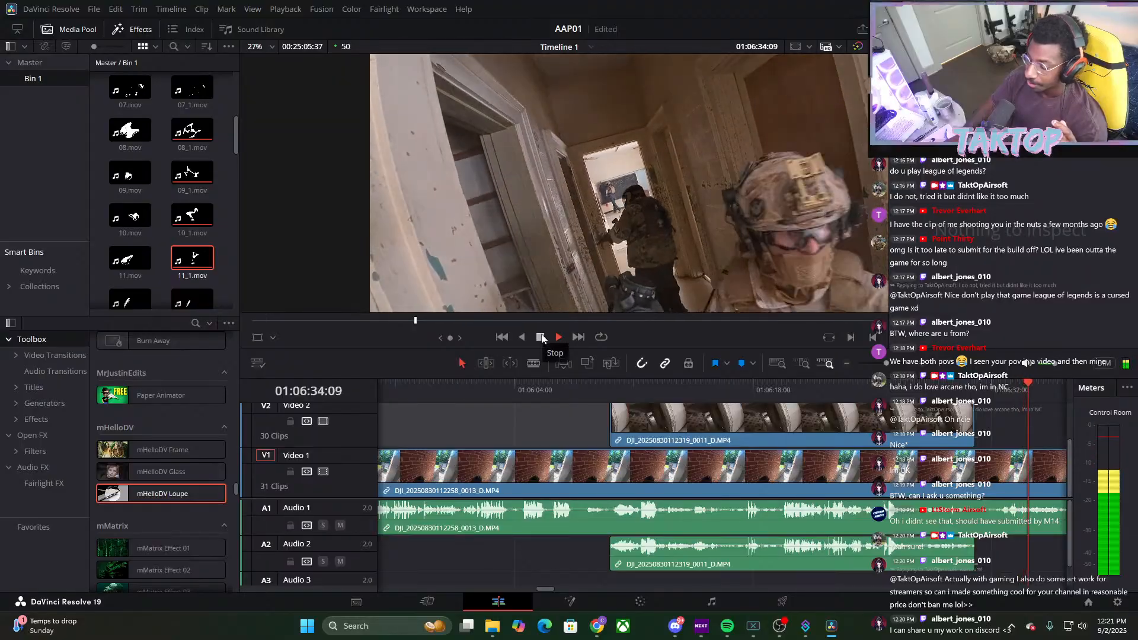
key(Up)
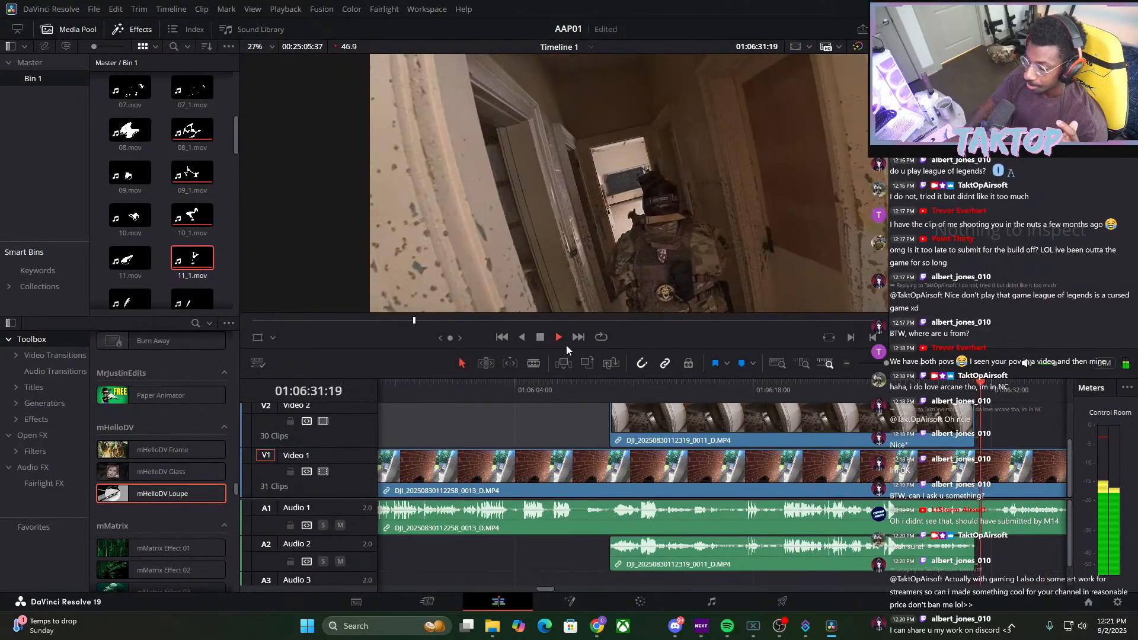
key(space)
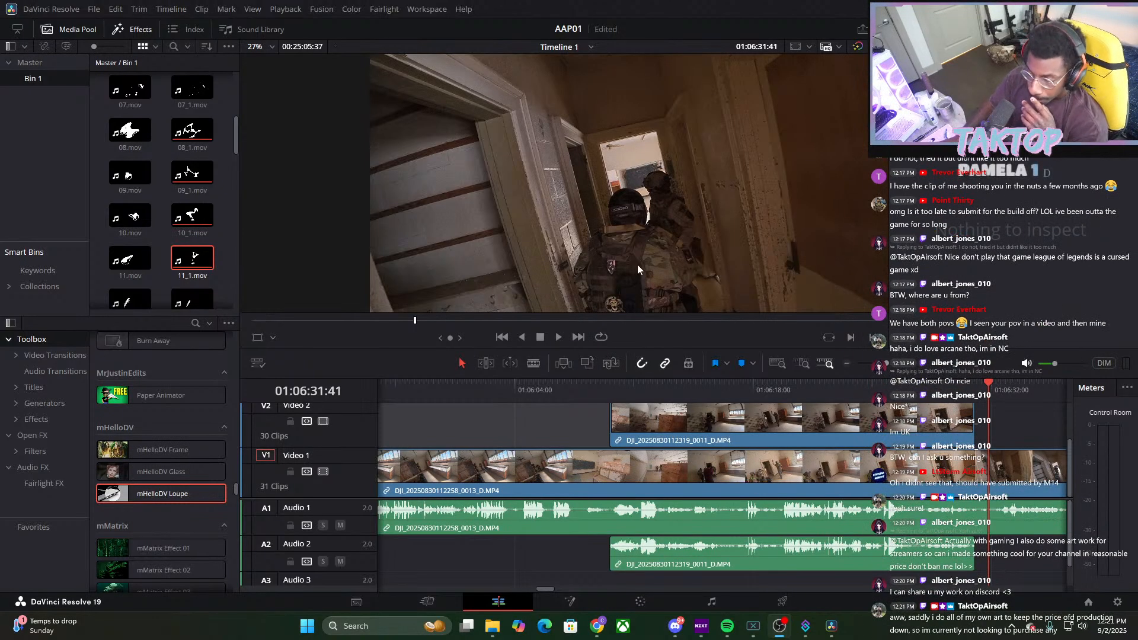
Play on past the end of the Video 2 clip and scrub back to 01:06:35:19
click(558, 338)
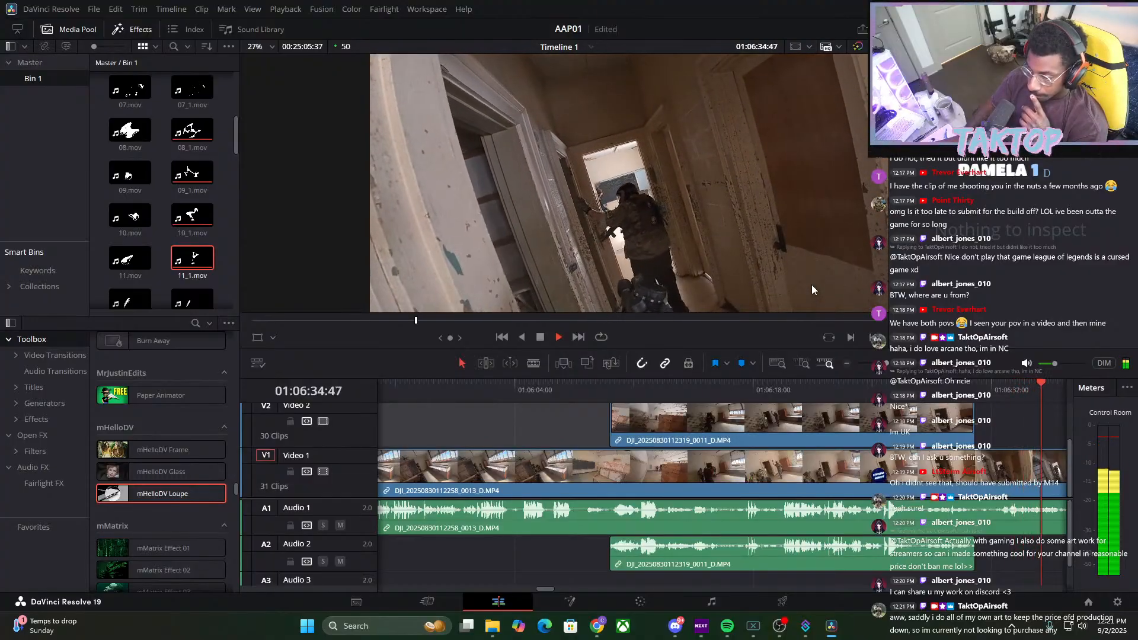
drag(891, 364, 885, 369)
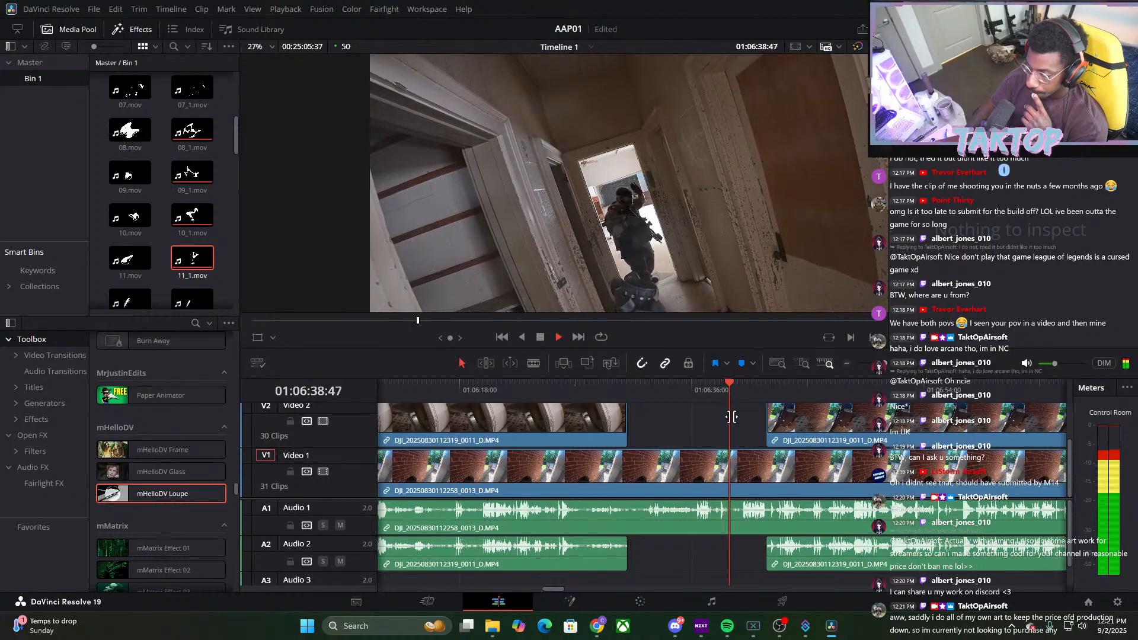
drag(724, 389, 695, 413)
key(space)
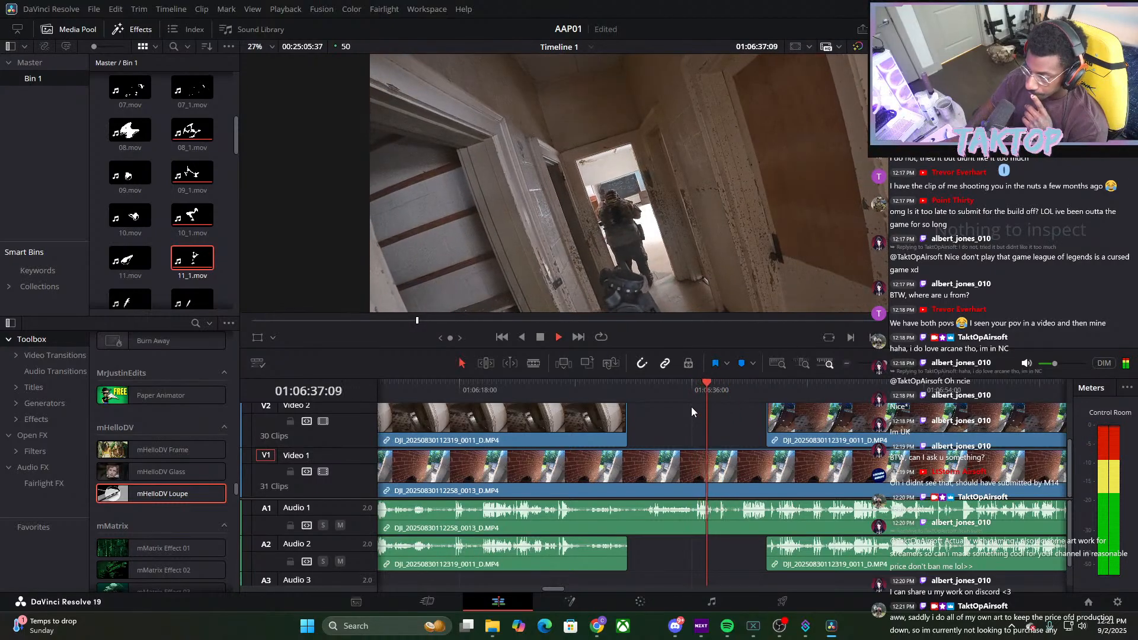
drag(728, 381, 677, 391)
Examine the doorway action in the enlarged picture frame by frame from 01:06:35:19 to 01:06:38:24
scroll(618, 233, up, 4)
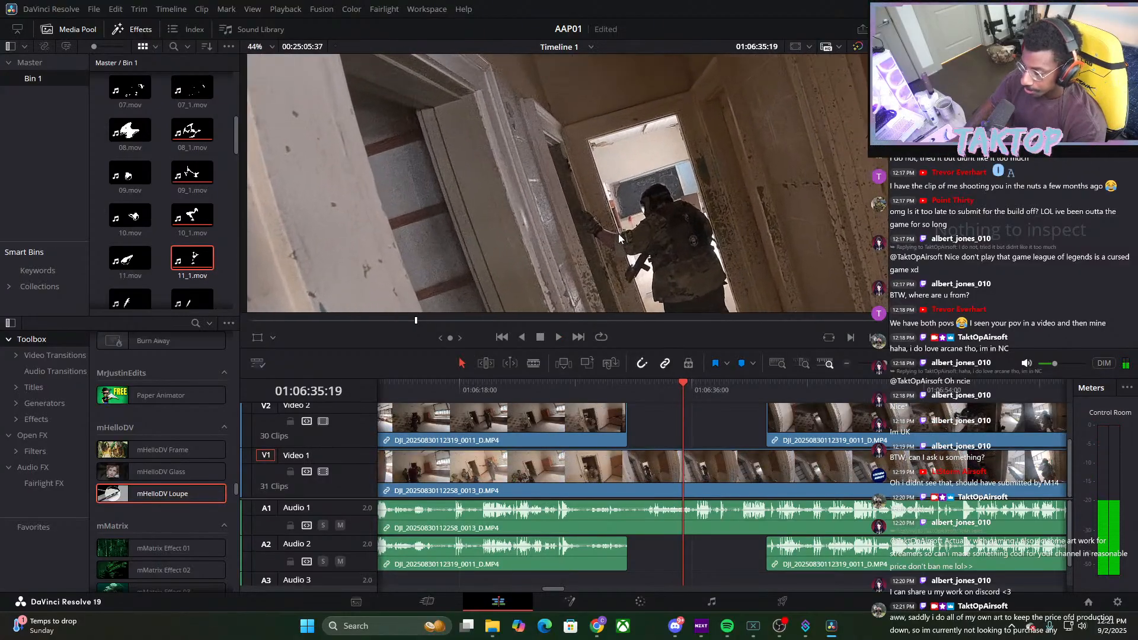
key(Right)
key(Right)
key(Right)
key(Right)
key(Right)
key(Right)
key(Right)
key(Right)
key(Right)
key(Right)
key(Right)
key(Right)
key(Right)
key(Right)
key(Right)
key(Right)
key(Right)
key(Right)
key(Right)
key(Right)
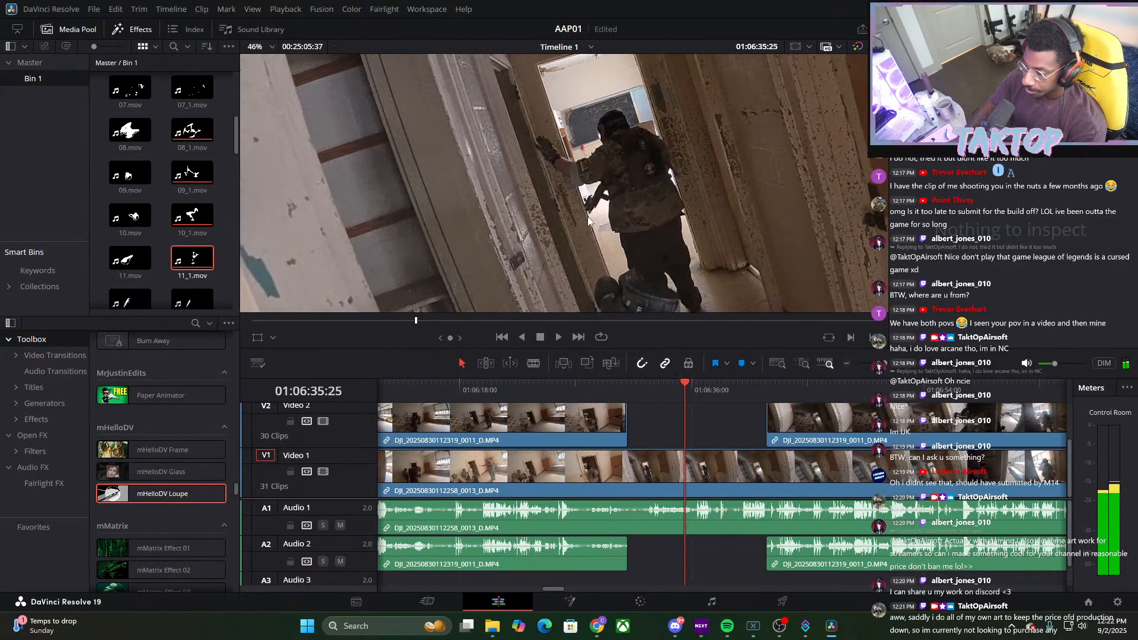
key(Right)
key(Right)
key(Right)
key(Right)
key(Right)
key(Right)
key(Right)
key(Right)
key(Right)
key(Right)
key(Right)
key(Right)
key(Right)
key(Right)
key(Right)
key(Right)
key(Right)
key(Right)
key(Right)
key(Right)
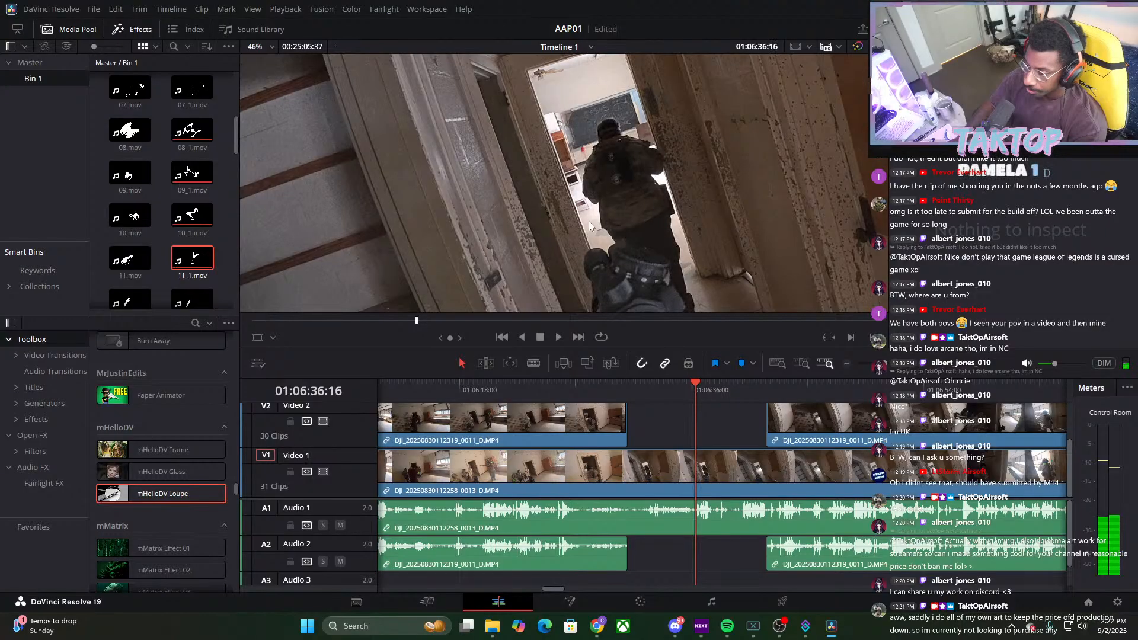
key(Right)
key(Right)
key(Right)
key(Right)
key(Right)
key(Right)
key(Right)
key(Right)
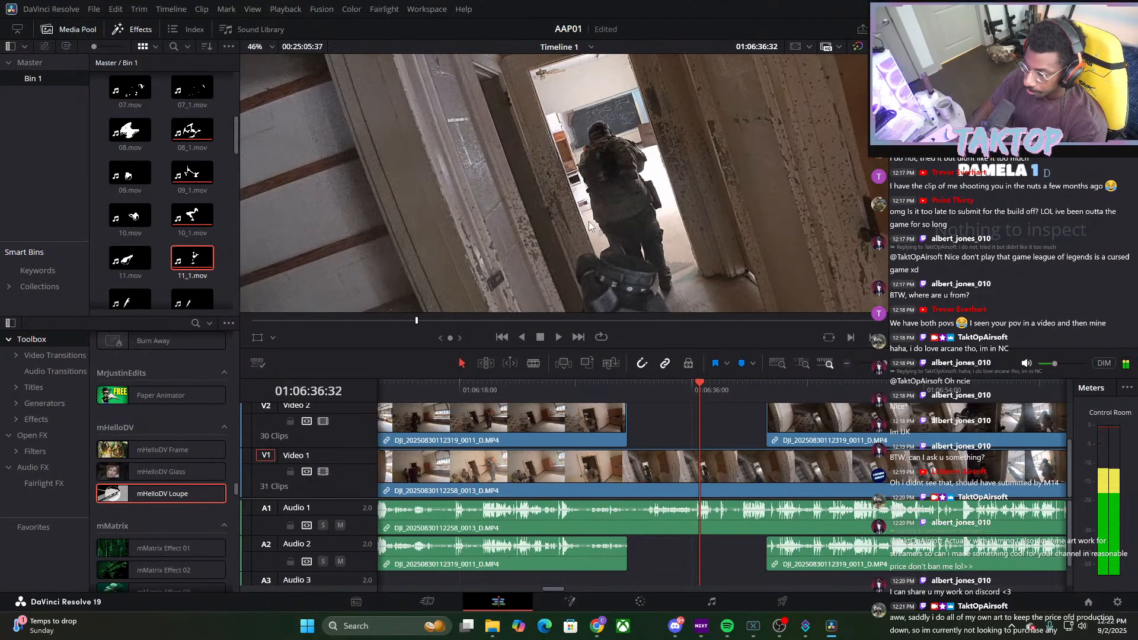
key(Right)
key(Right)
key(Right)
key(Right)
key(Right)
key(Right)
key(Right)
key(Right)
key(Right)
key(Right)
key(Right)
key(Right)
key(Right)
key(Right)
key(Right)
key(Right)
key(Right)
key(Right)
key(Right)
key(Right)
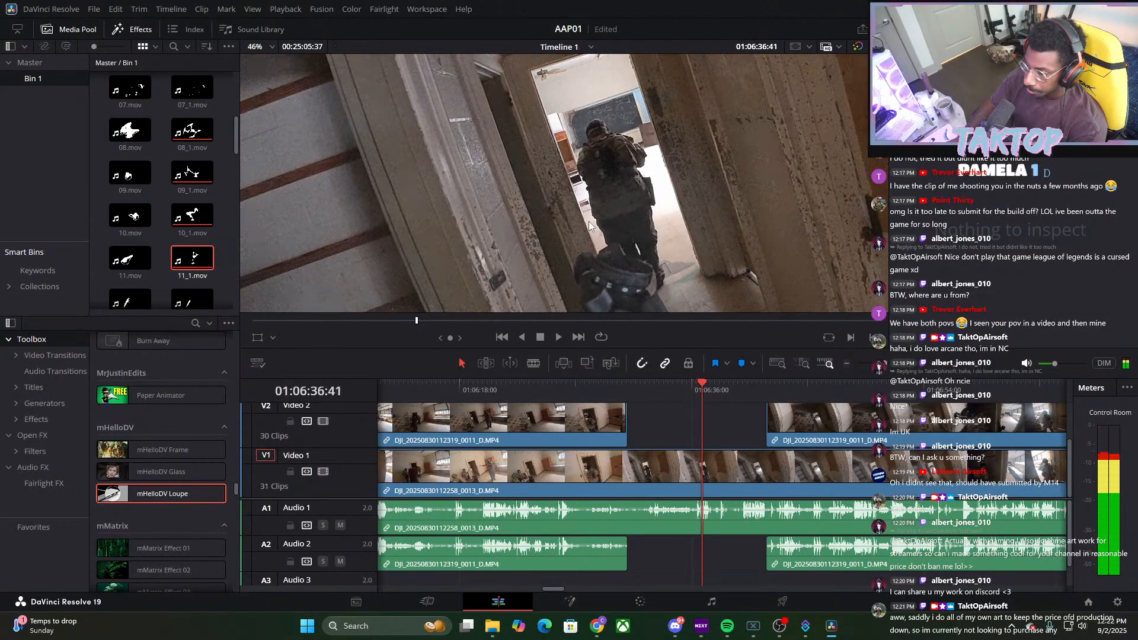
key(Right)
key(Right)
key(Right)
key(Right)
key(Right)
key(Right)
key(Right)
key(Right)
key(Right)
key(Right)
key(Right)
key(Right)
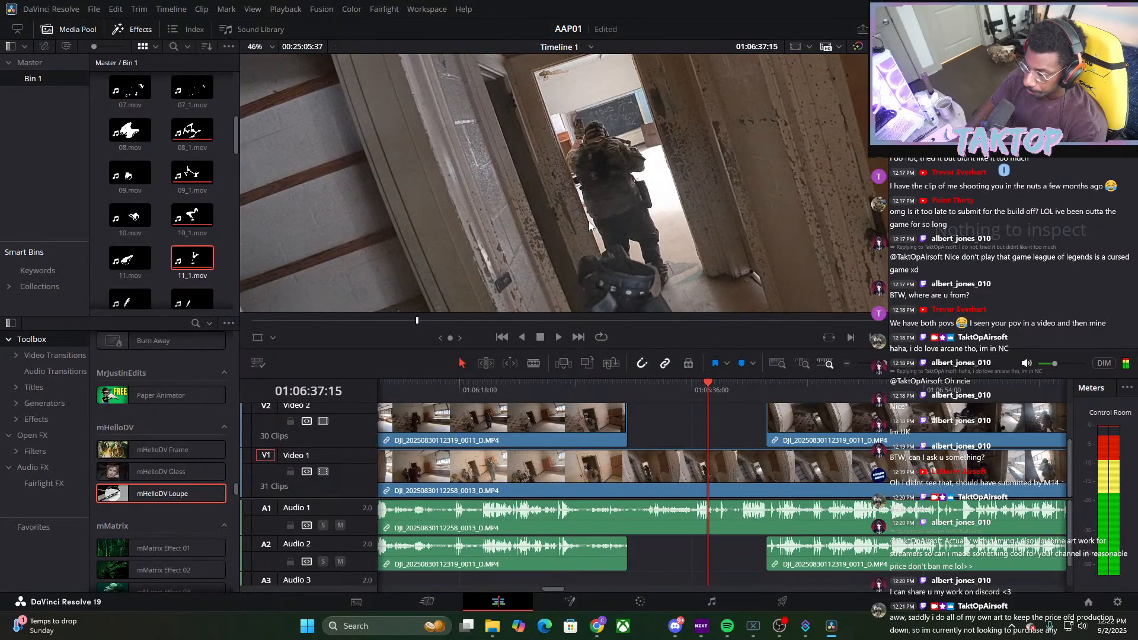
key(Right)
key(Right)
key(Right)
key(Right)
key(Right)
key(Right)
key(Right)
key(Right)
key(Right)
key(Right)
key(Right)
key(Right)
key(Right)
key(Right)
key(Right)
key(Right)
key(Right)
key(Right)
key(Right)
key(Right)
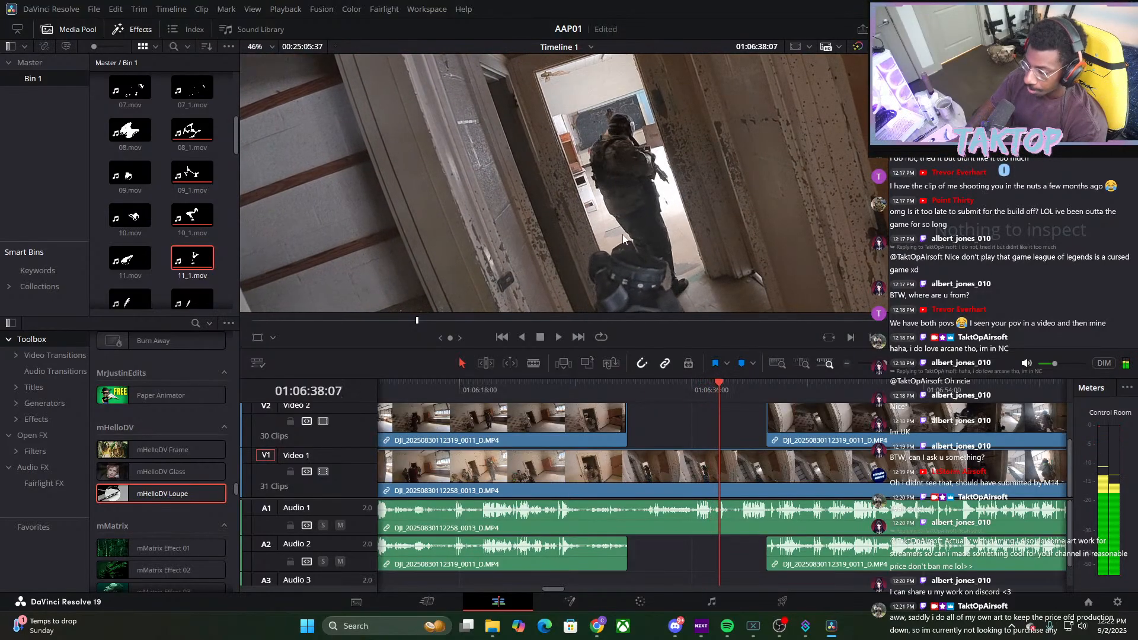
key(Right)
key(Right)
key(Right)
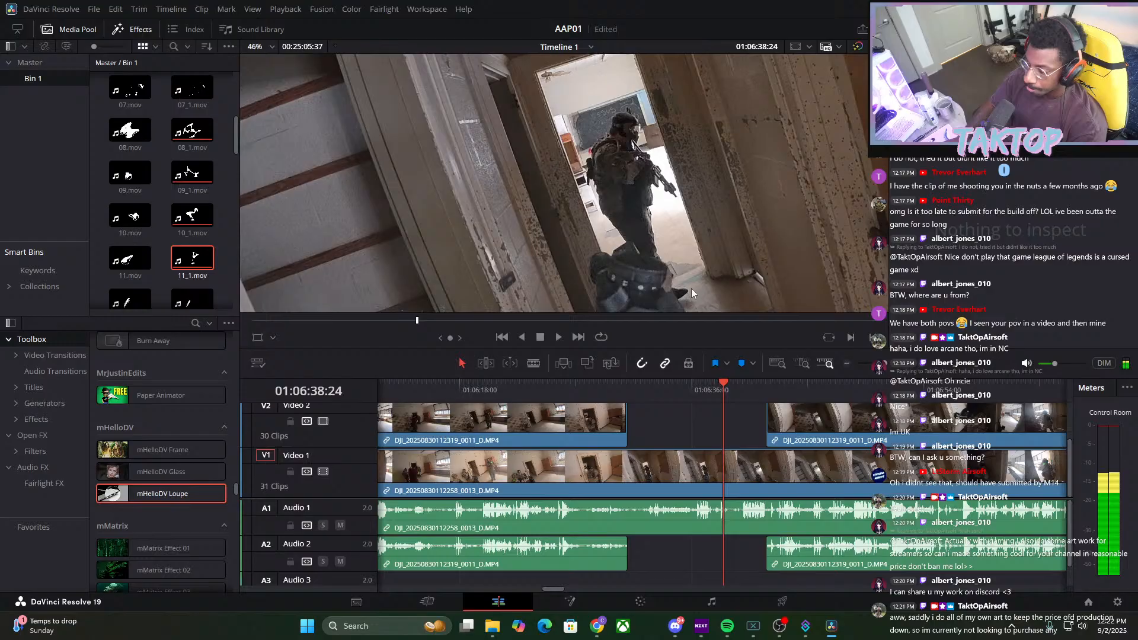
Play on to about 01:06:44 and return to the start of the following Video 2 clip at 01:06:41:41
click(556, 339)
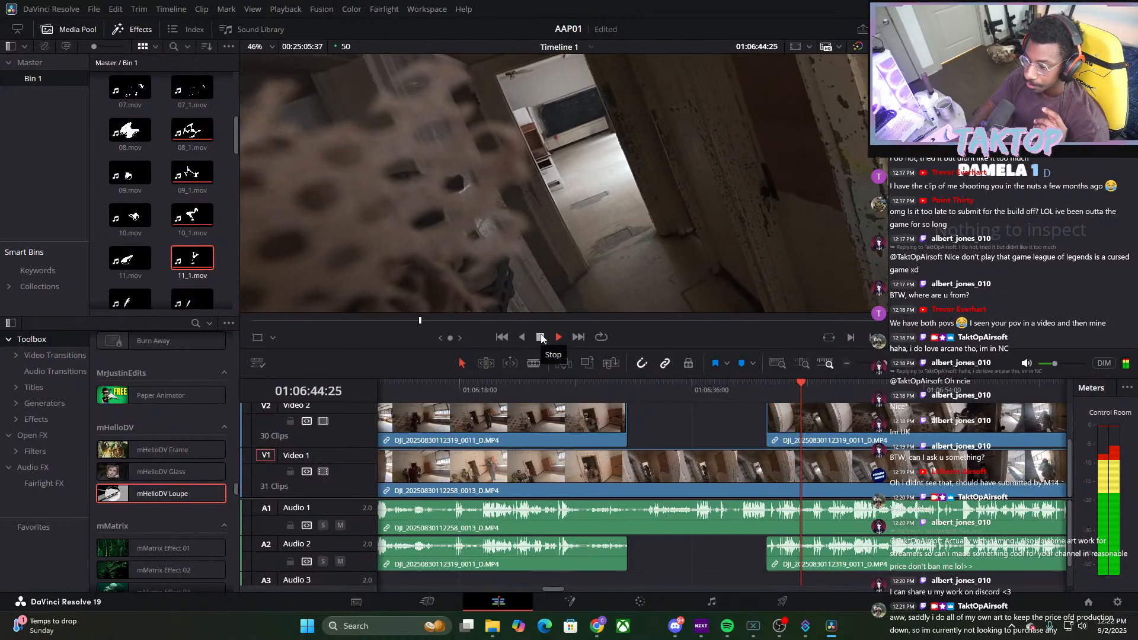
click(541, 337)
drag(801, 386, 772, 403)
Examine the doorway action in the enlarged picture frame by frame from 01:06:41:41 to 01:06:44:00
scroll(536, 114, up, 6)
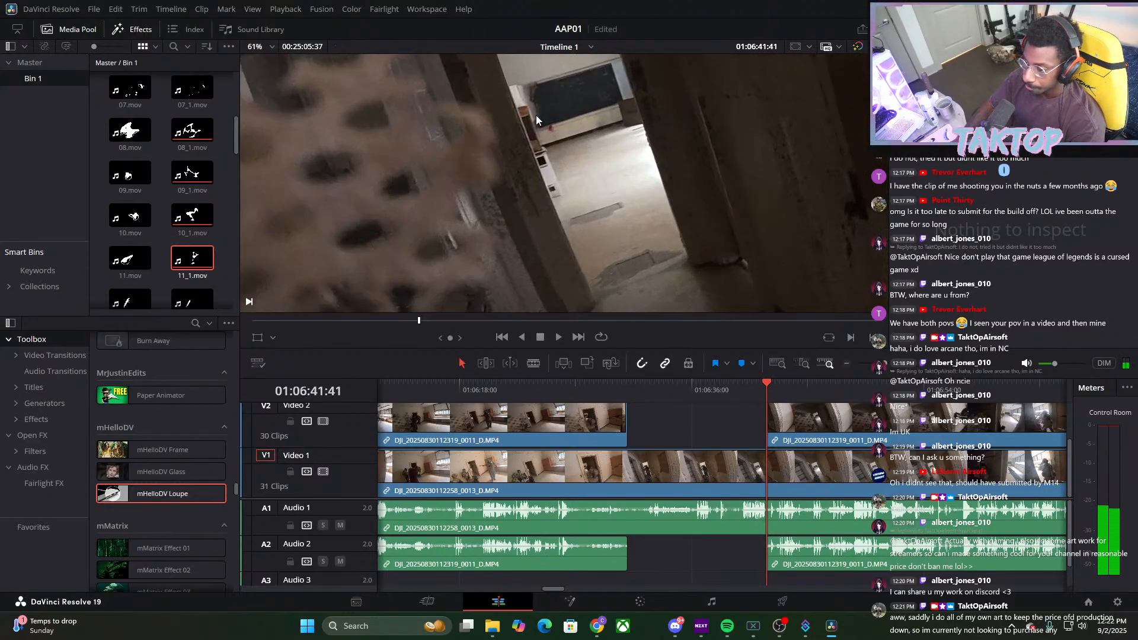
drag(539, 147, 550, 257)
key(Right)
key(Right)
key(Right)
key(Right)
key(Right)
key(Right)
key(Right)
key(Right)
key(Right)
key(Right)
key(Right)
key(Right)
key(Right)
key(Right)
key(Right)
key(Right)
key(Right)
key(Right)
key(Right)
key(Right)
key(Right)
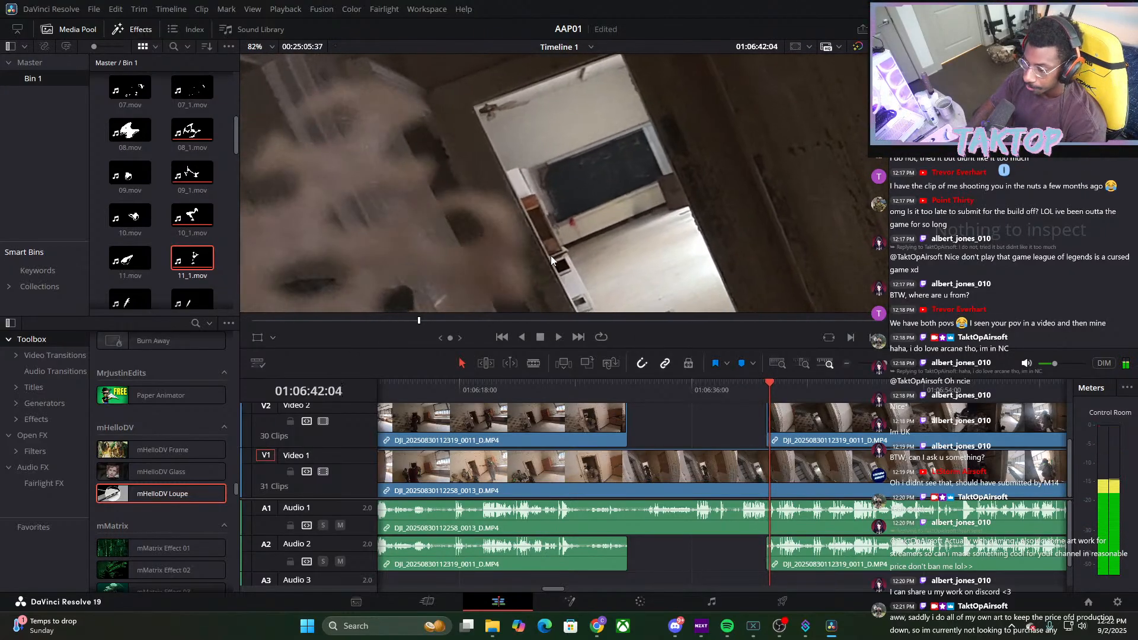
key(Right)
key(Right)
key(Right)
key(Right)
key(Right)
key(Right)
key(Right)
key(Right)
key(Right)
key(Right)
key(Right)
key(Right)
key(Right)
key(Right)
key(Right)
key(Right)
key(Right)
key(Right)
key(Right)
key(Right)
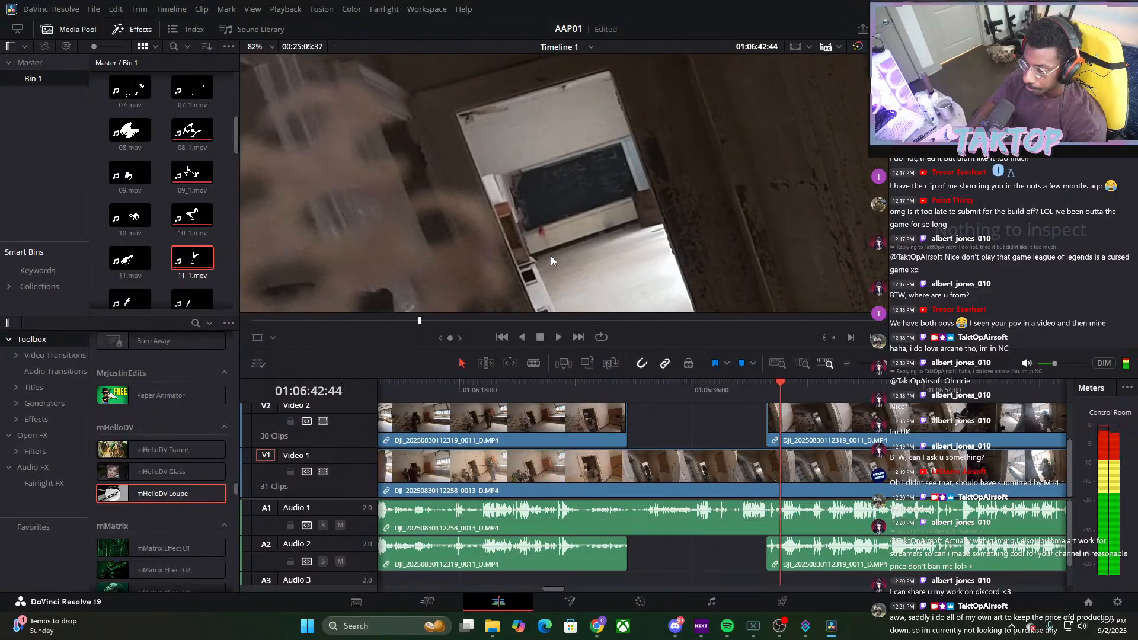
key(Right)
key(Right)
key(Right)
key(Right)
key(Right)
key(Right)
key(Right)
key(Right)
key(Right)
key(Right)
key(Right)
key(Right)
key(Right)
key(Right)
key(Right)
key(Right)
key(Right)
key(Right)
key(Right)
key(Right)
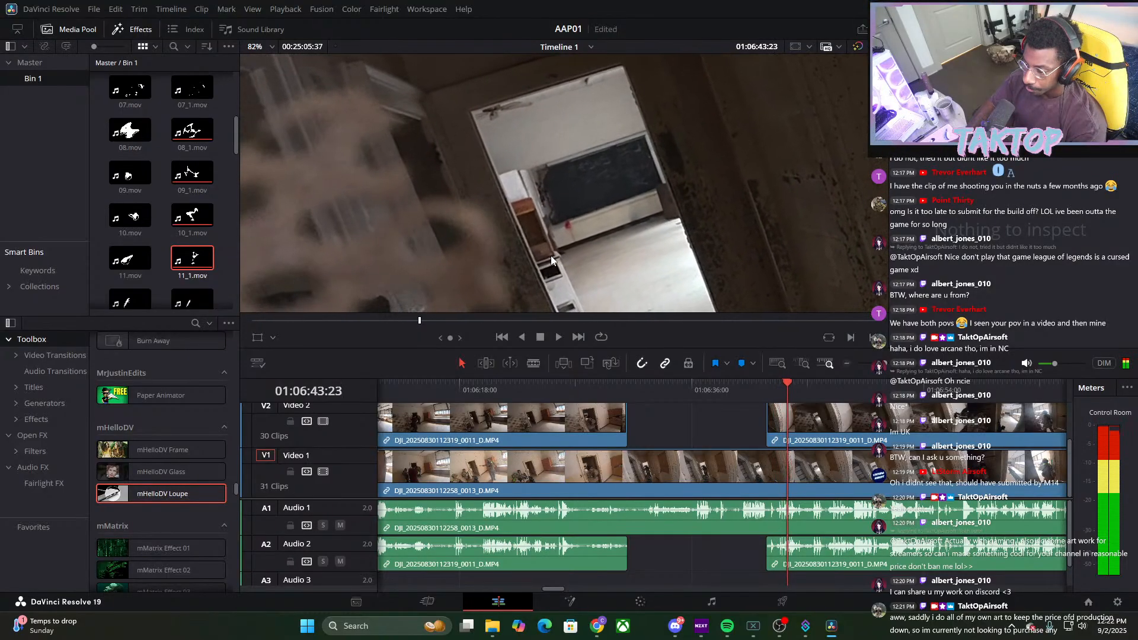
key(Right)
key(Right)
key(Right)
key(Right)
key(Right)
key(Right)
key(Right)
key(Right)
key(Right)
key(Right)
key(Right)
key(Right)
key(Right)
key(Right)
key(Right)
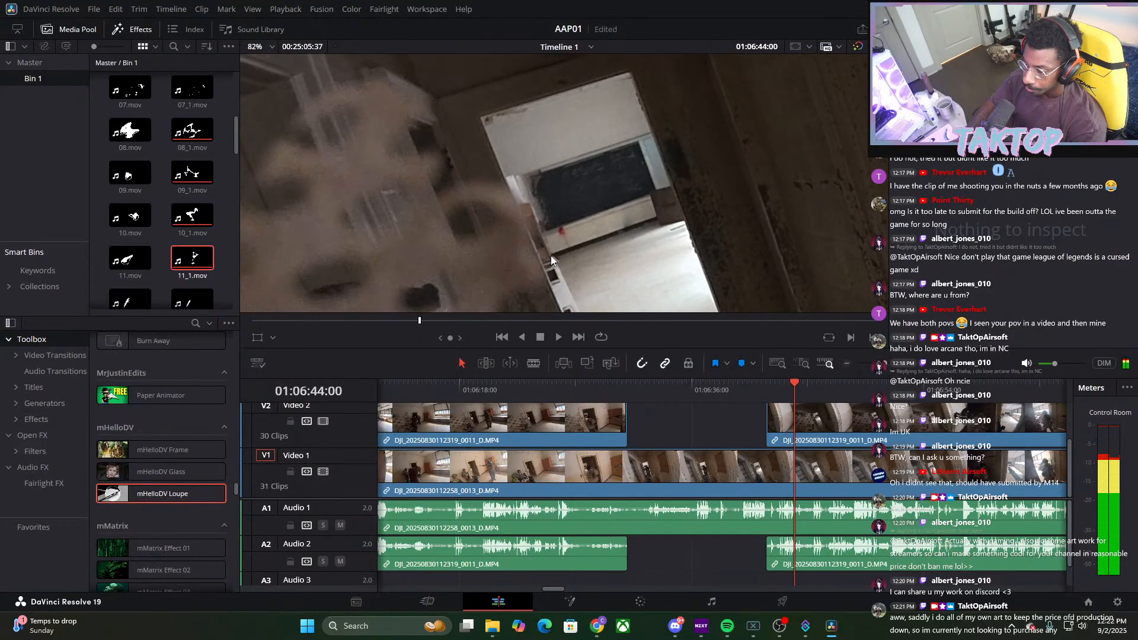
Play on from 01:06:44:00 through the end of the Video 2 clip with the picture zoomed back out, stopping near 01:07:14
click(559, 338)
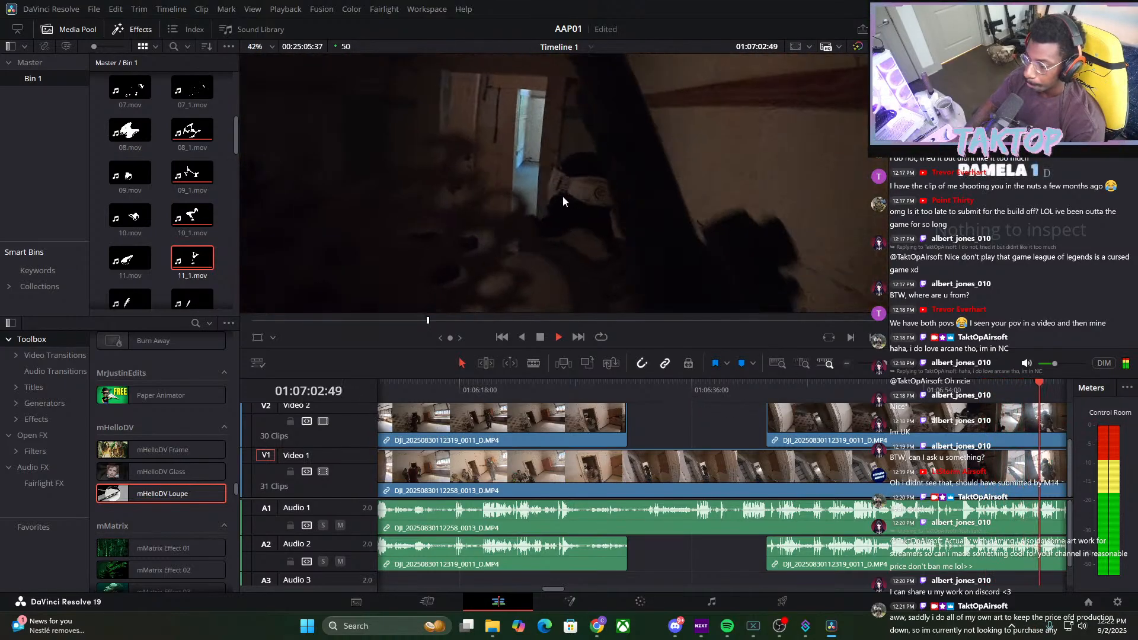
scroll(549, 215, down, 4)
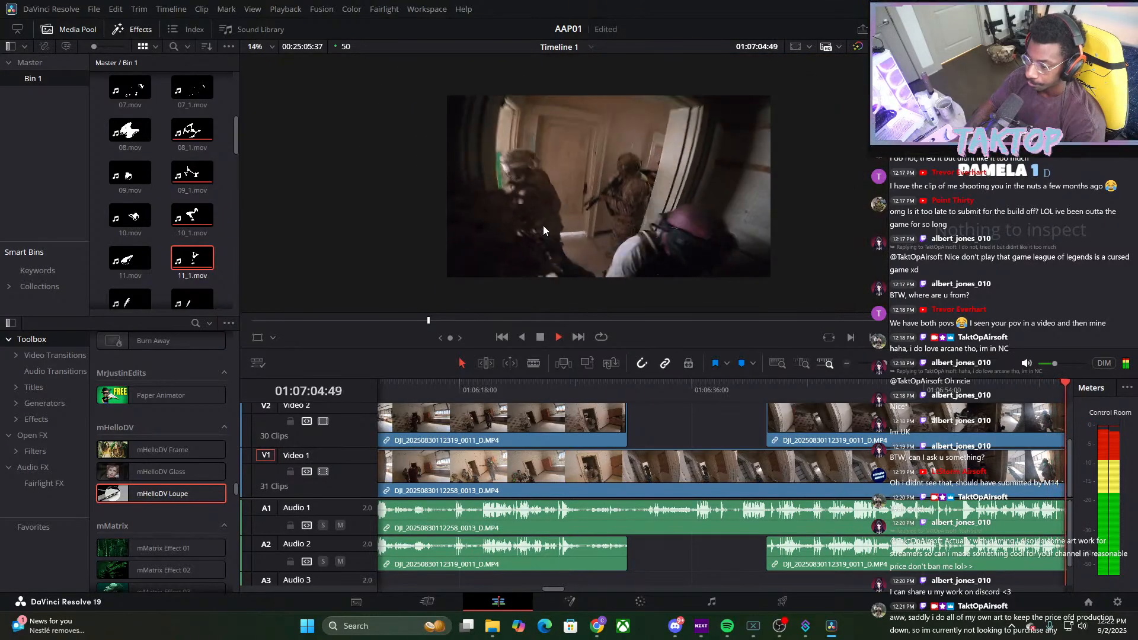
scroll(543, 225, up, 2)
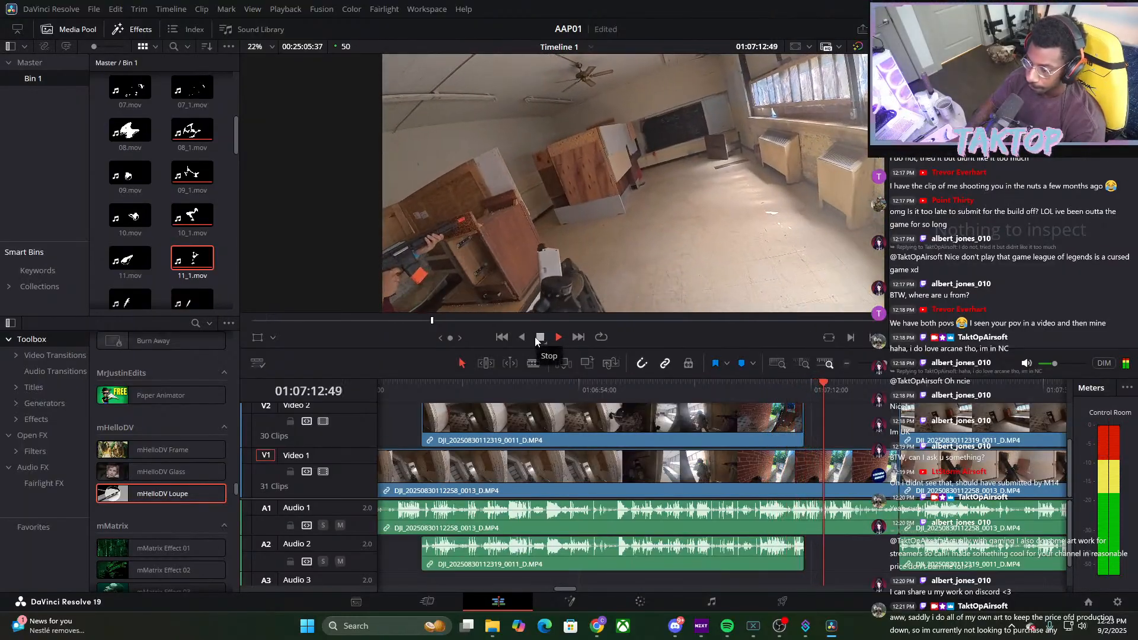
click(532, 337)
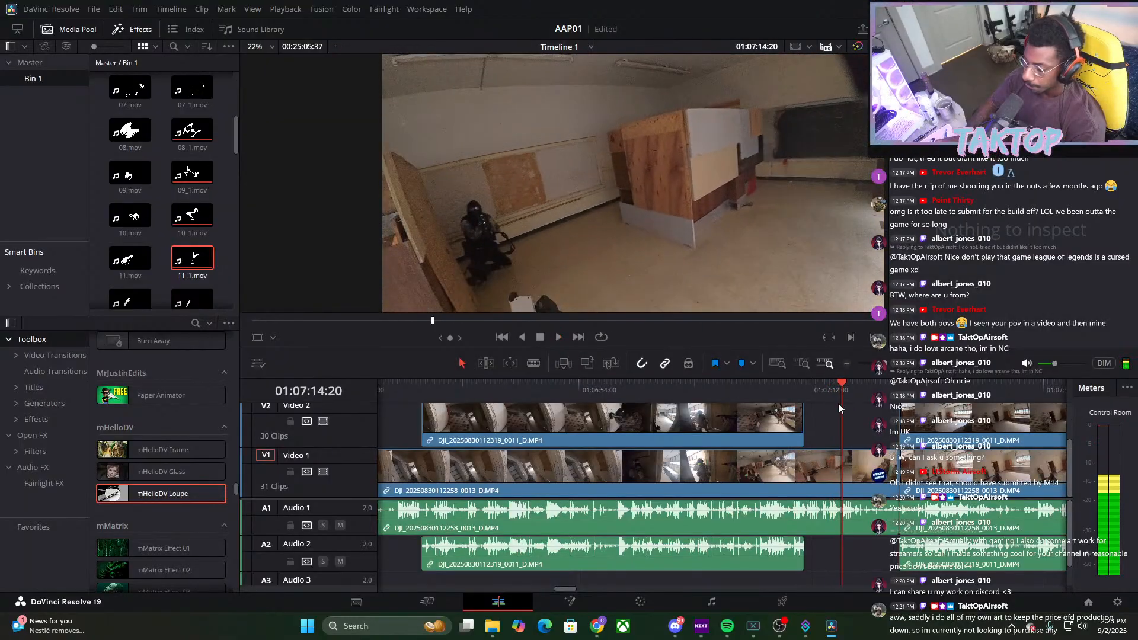
Replay the classroom passage around the end of the Video 2 clip, from about 01:07:09, and stop at 01:07:10:41
drag(838, 403, 805, 412)
click(559, 337)
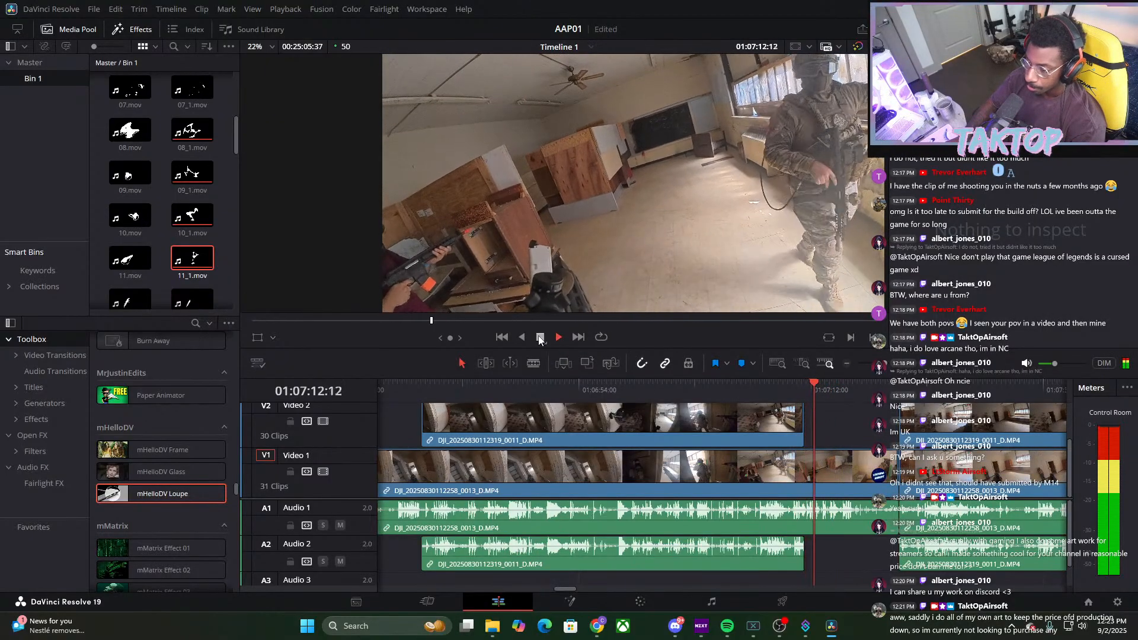
drag(834, 405, 777, 404)
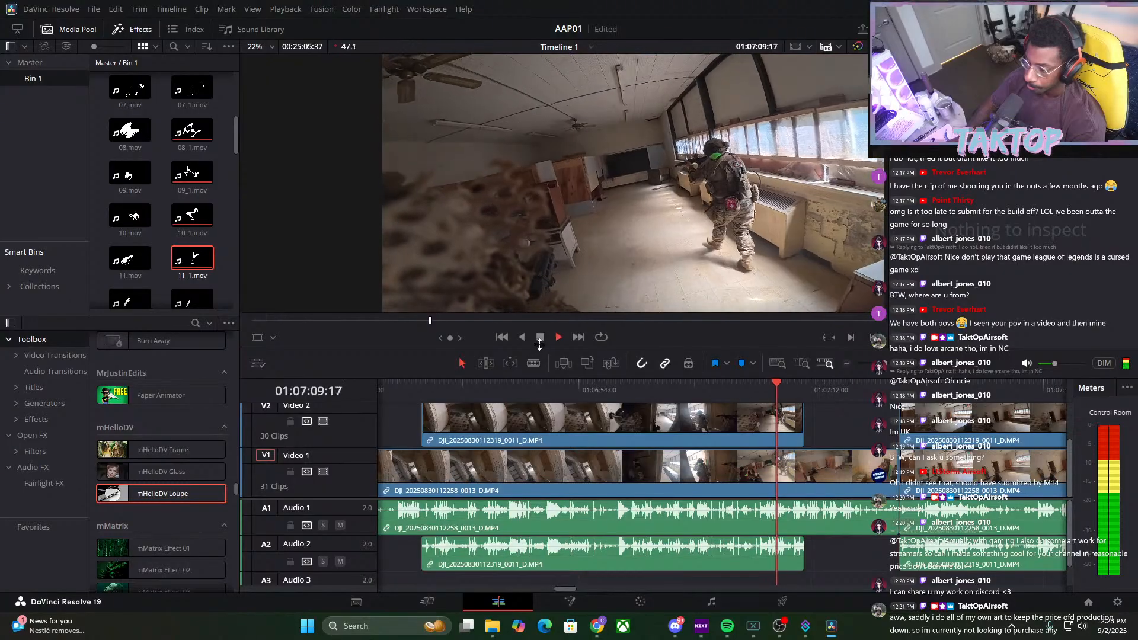
click(540, 337)
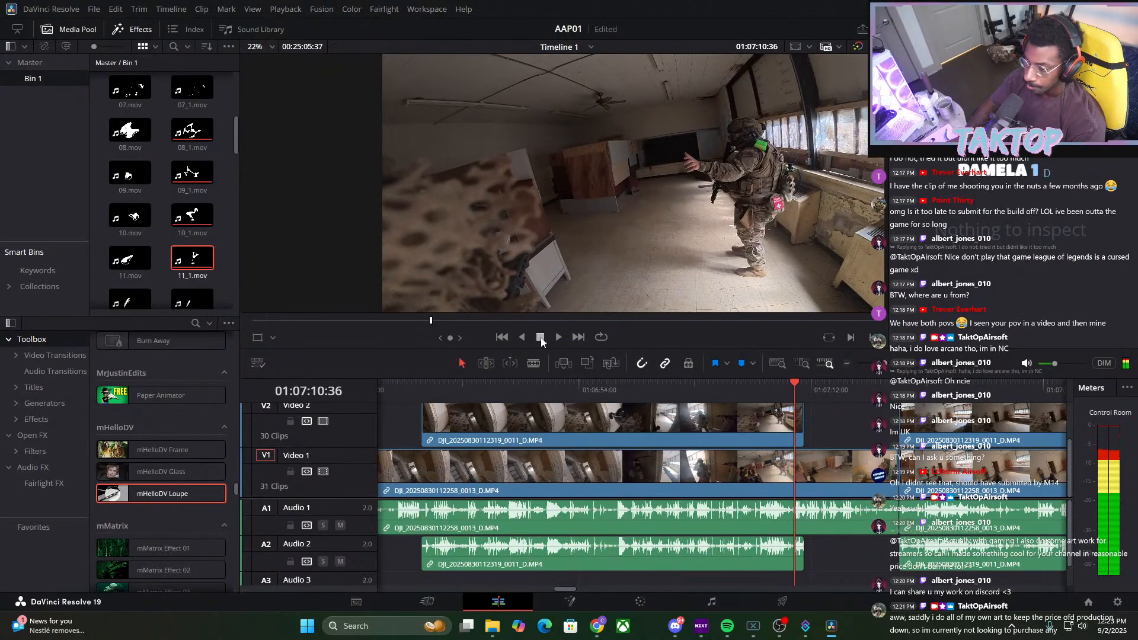
key(Down)
drag(808, 392, 777, 392)
key(space)
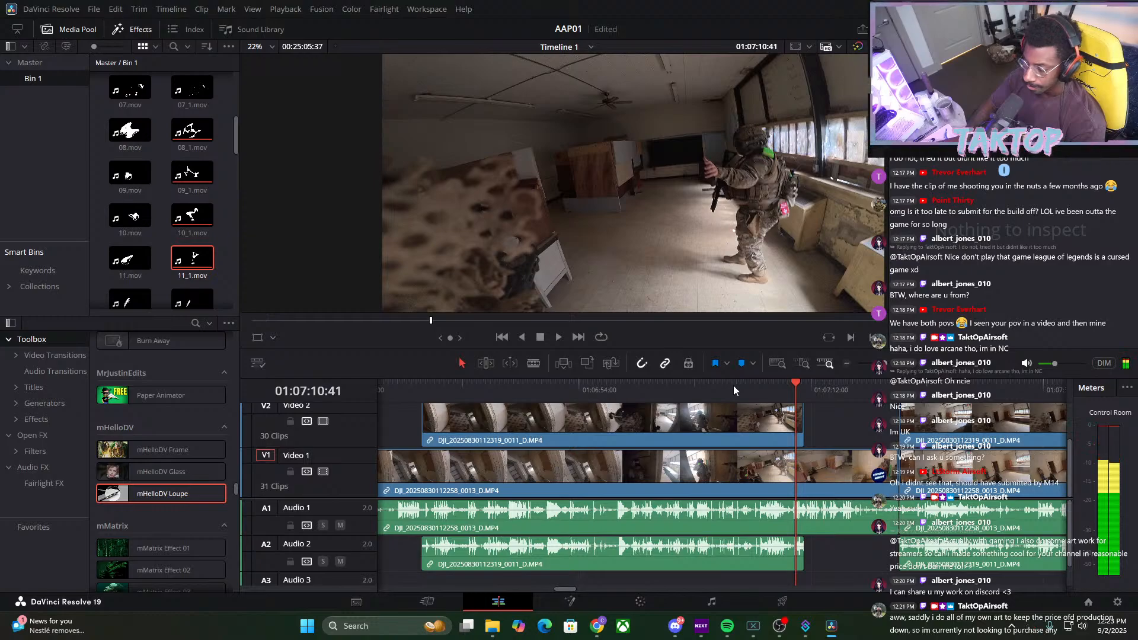
Place the 10_1.mov splash on Video 3 at the hit frame, 01:07:10:35
scroll(829, 414, up, 2)
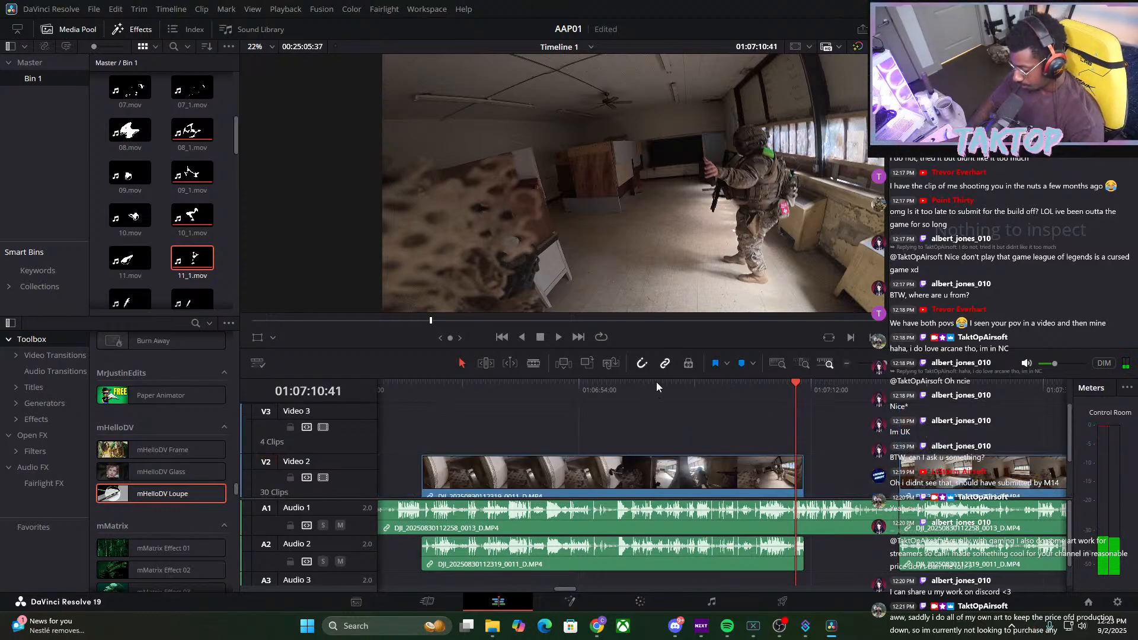
key(Left)
key(Left)
key(Left)
key(Left)
key(Left)
key(Left)
key(Left)
key(Left)
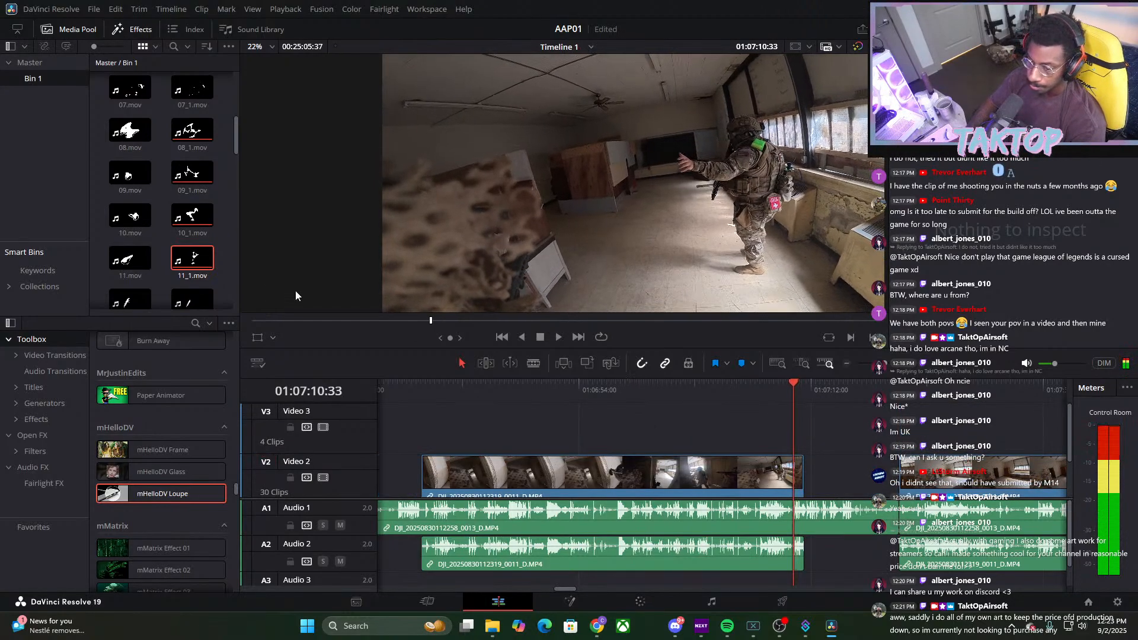
key(Right)
key(Right)
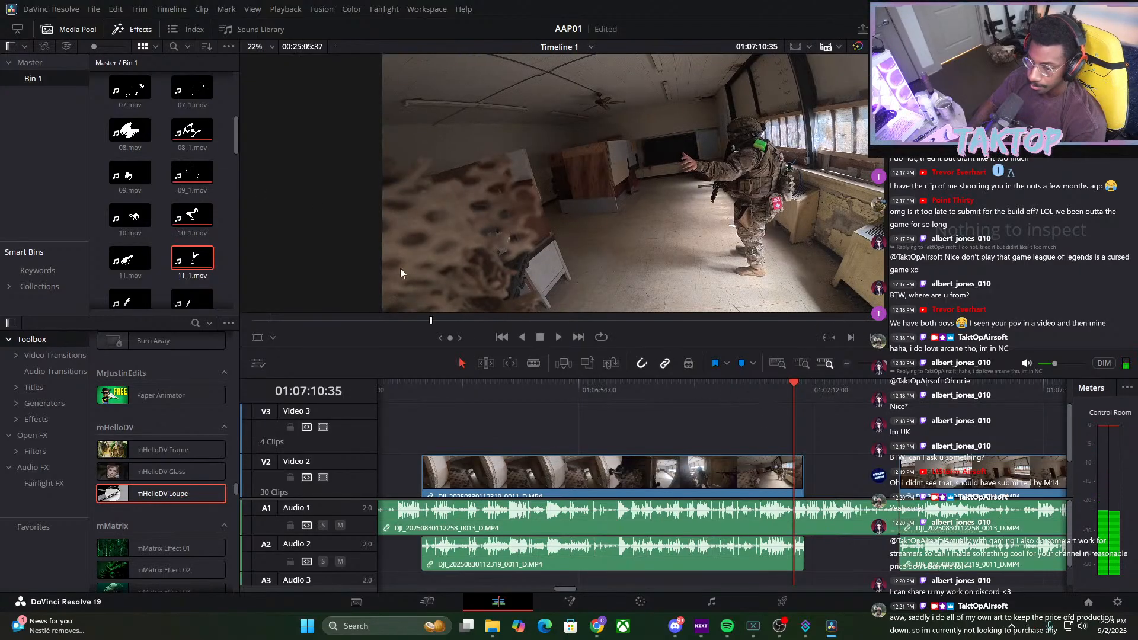
drag(191, 216, 793, 441)
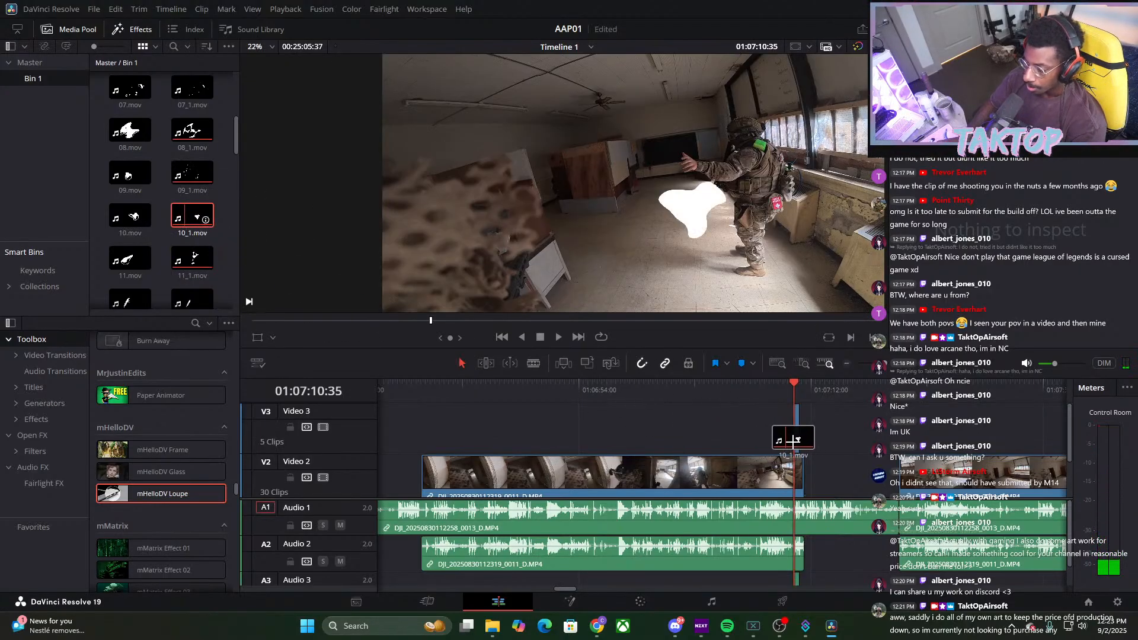
click(797, 438)
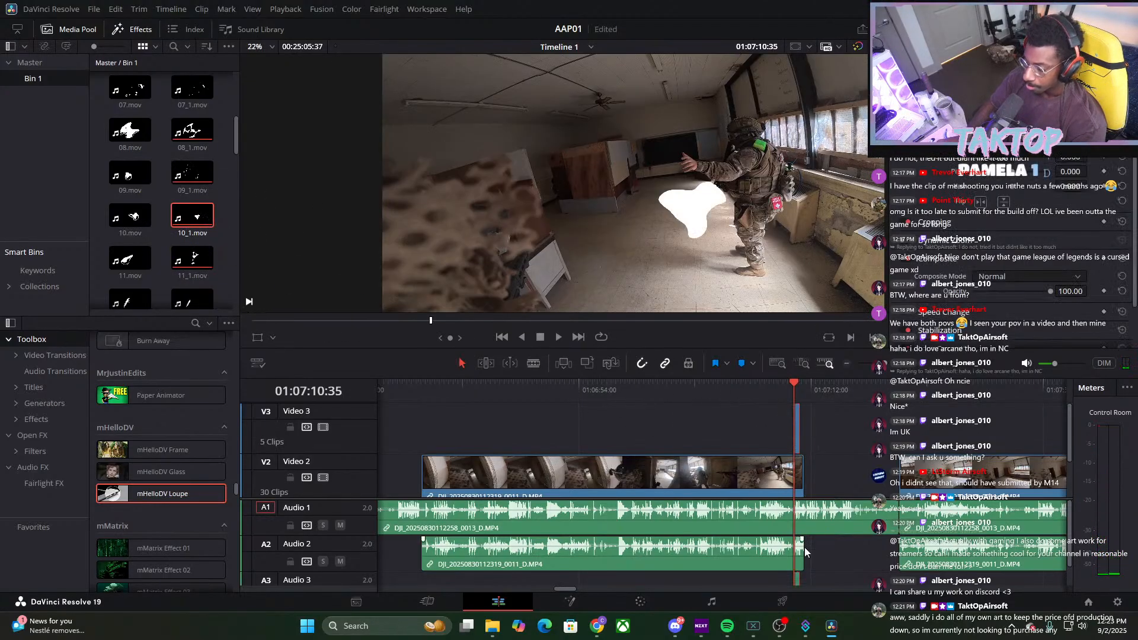
Delete the 10_1.mov splash's audio, then shrink the splash and position it beside the wooden cabinet in the picture
alt+click(795, 579)
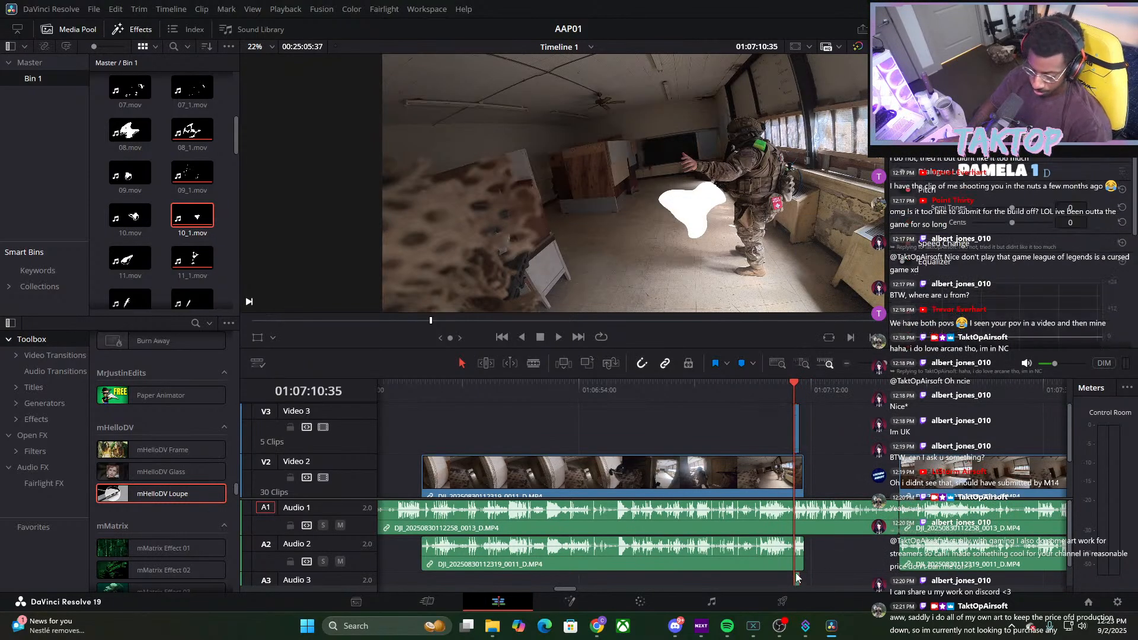
key(BackSpace)
click(797, 436)
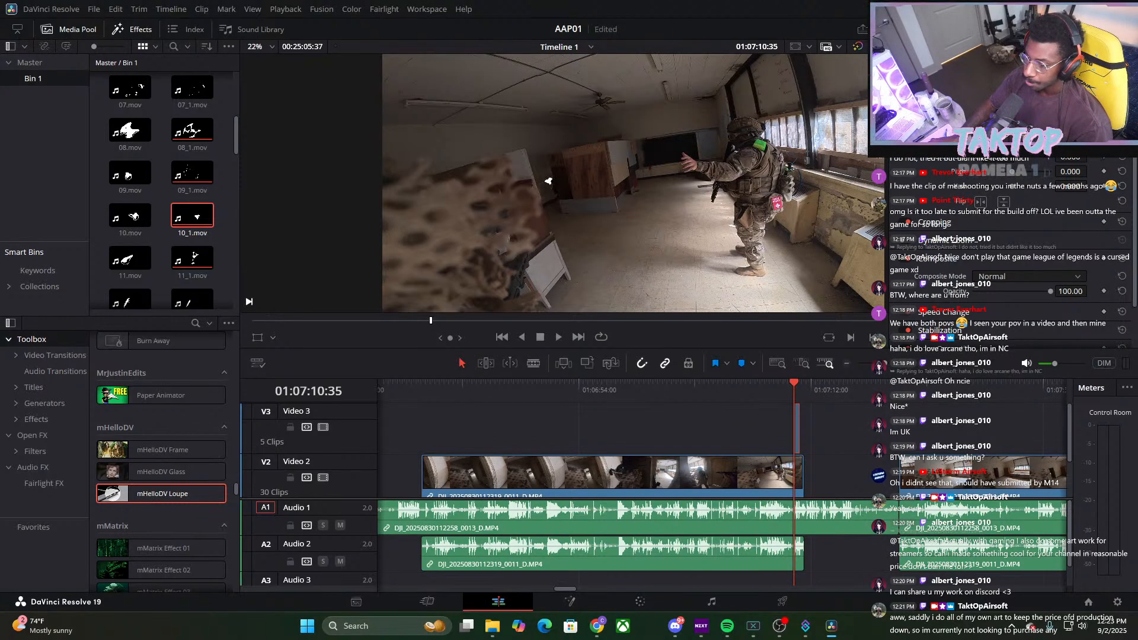
Copy the Warzone kill sound from an earlier hit and paste it on Audio 3 at 01:07:10:35, under the splash
scroll(823, 553, down, 1)
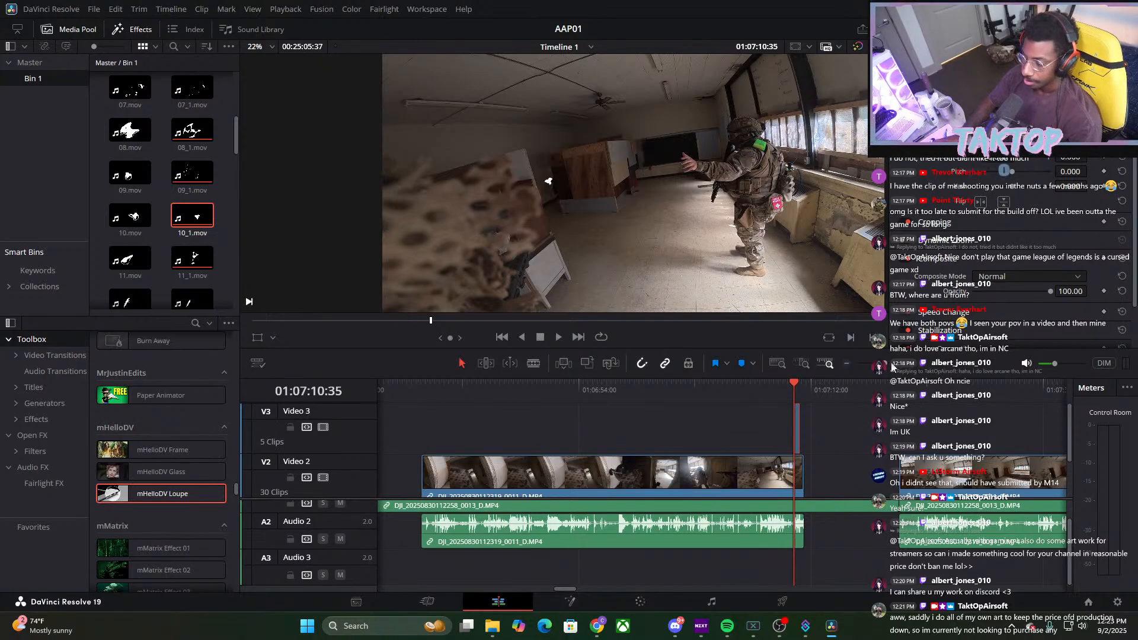
drag(886, 363, 873, 363)
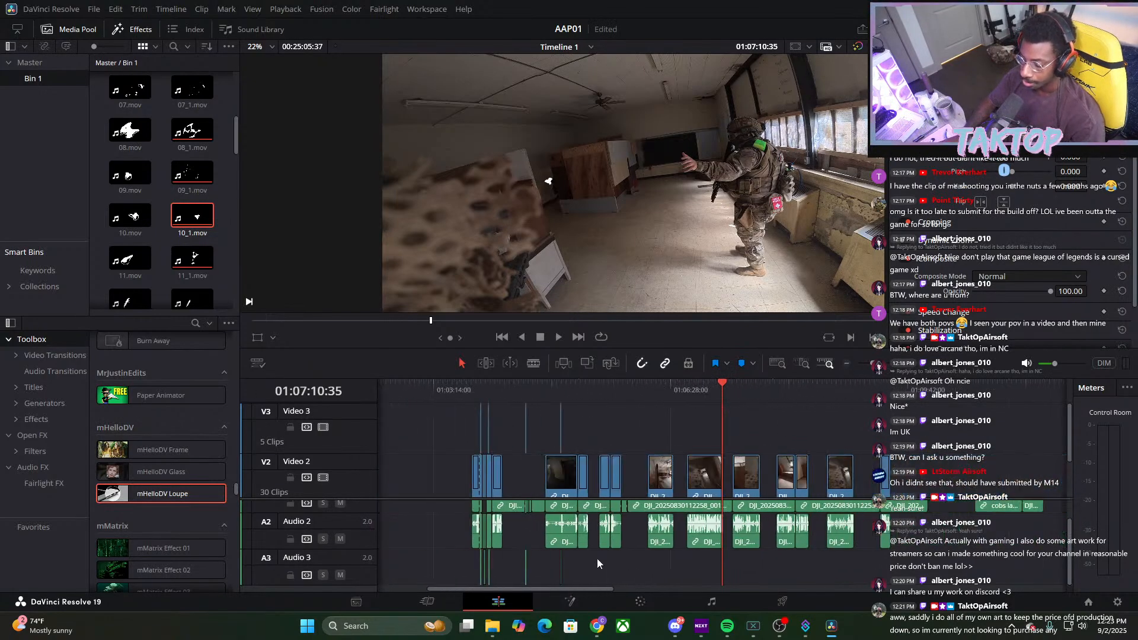
click(561, 568)
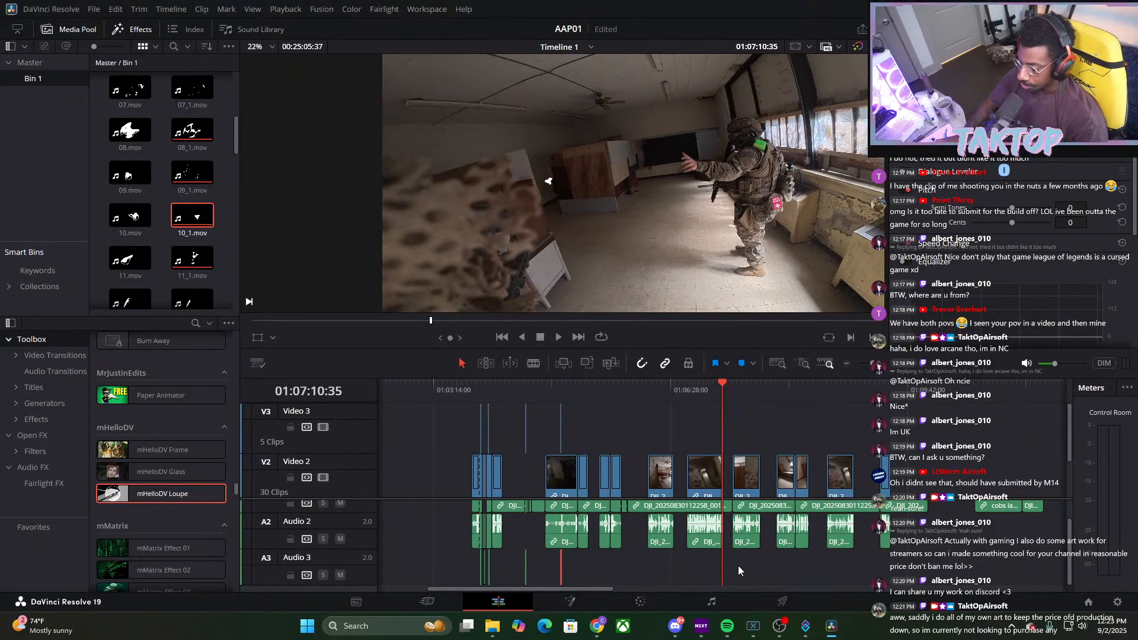
key(ctrl+v)
drag(873, 364, 899, 364)
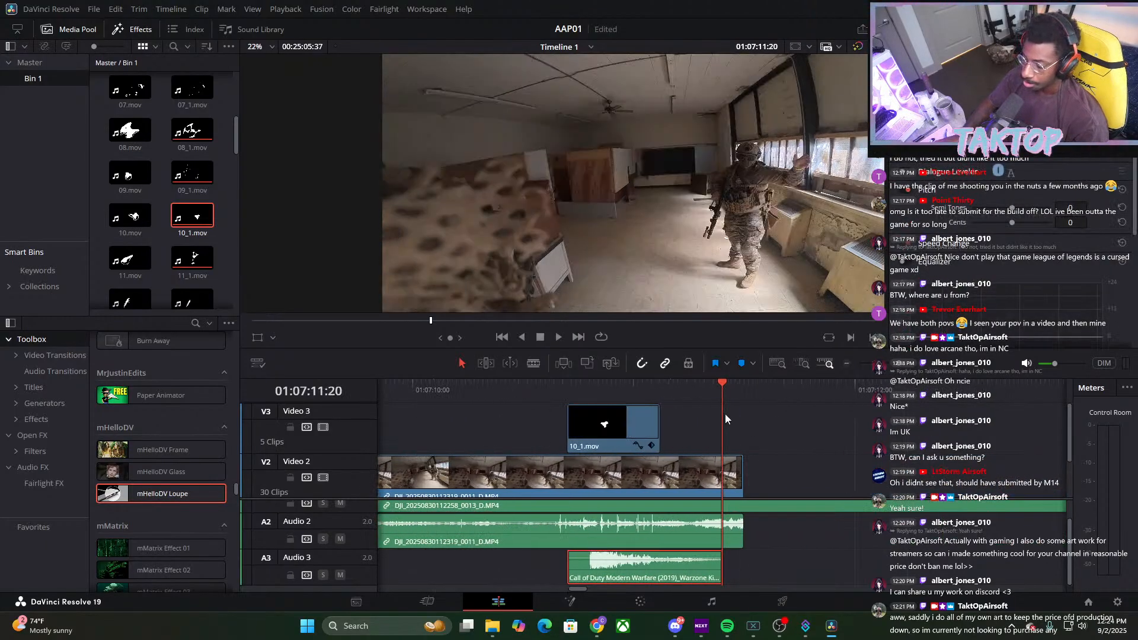
Colour the 10_1.mov splash red in the RGB Mixer by lowering its green and blue outputs, then return to the edit timeline
drag(726, 419, 567, 419)
click(574, 422)
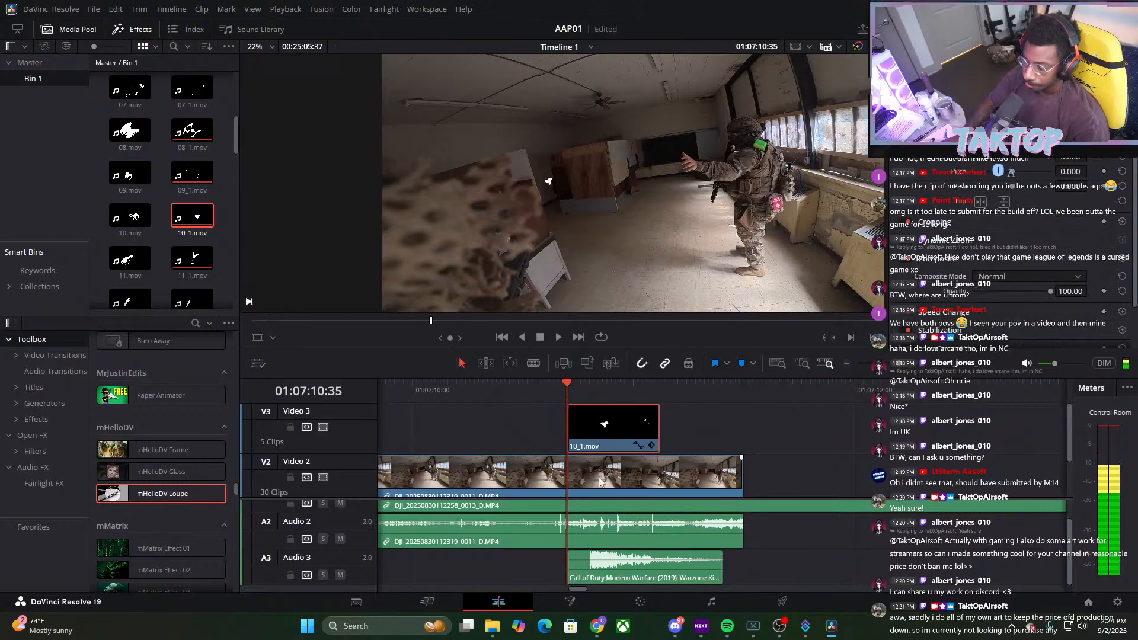
click(640, 602)
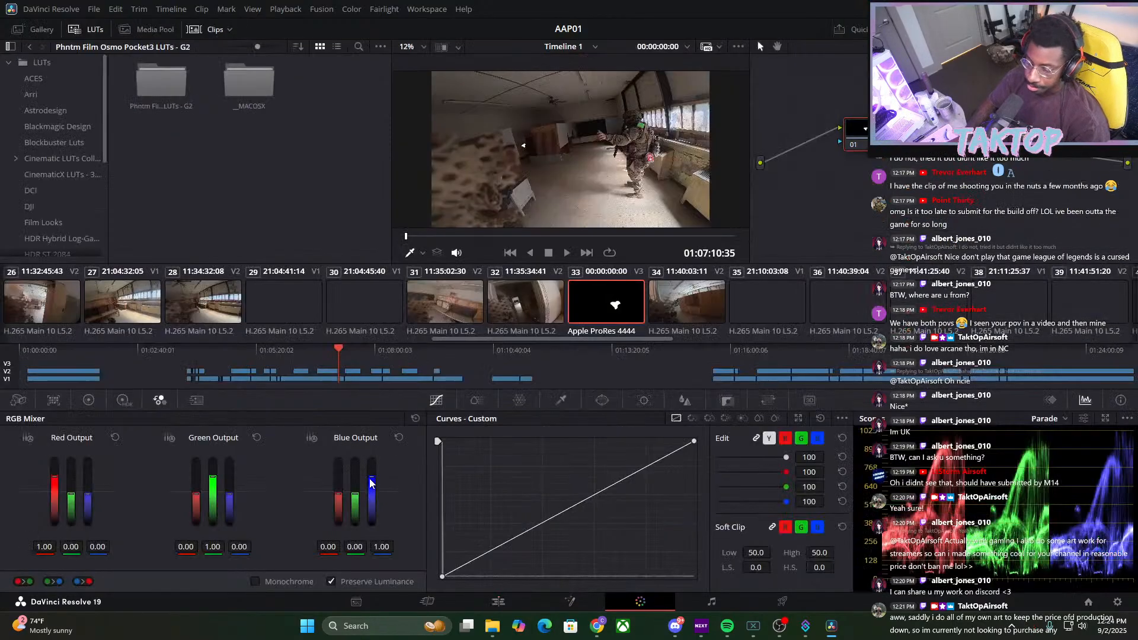
drag(374, 483, 344, 510)
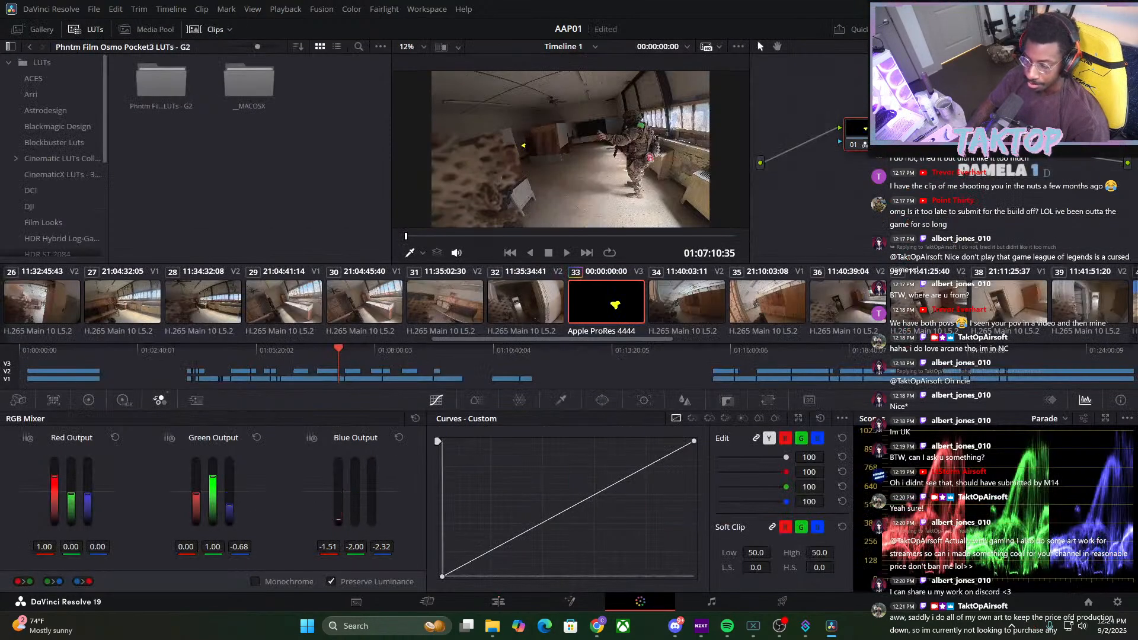
click(497, 601)
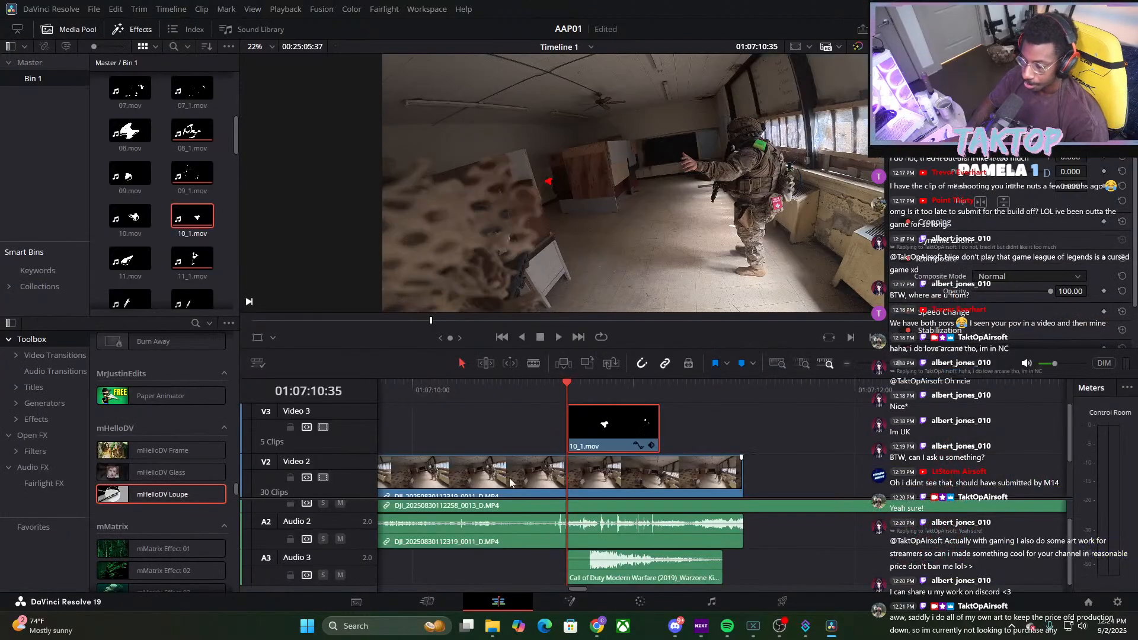
Place the 08_1.mov splash at the next hit, 01:07:14:37, and move it up to Video 4
click(558, 337)
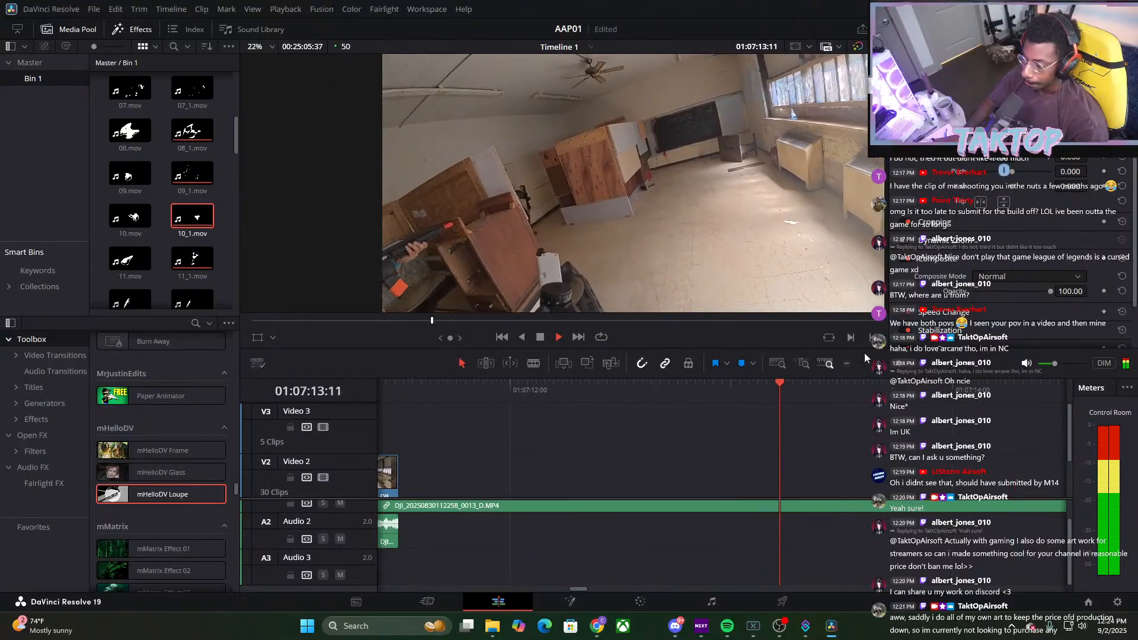
mouse_move(944, 363)
mouse_down()
mouse_move(858, 357)
mouse_move(942, 363)
mouse_up()
click(558, 336)
drag(718, 389, 631, 414)
drag(190, 131, 632, 423)
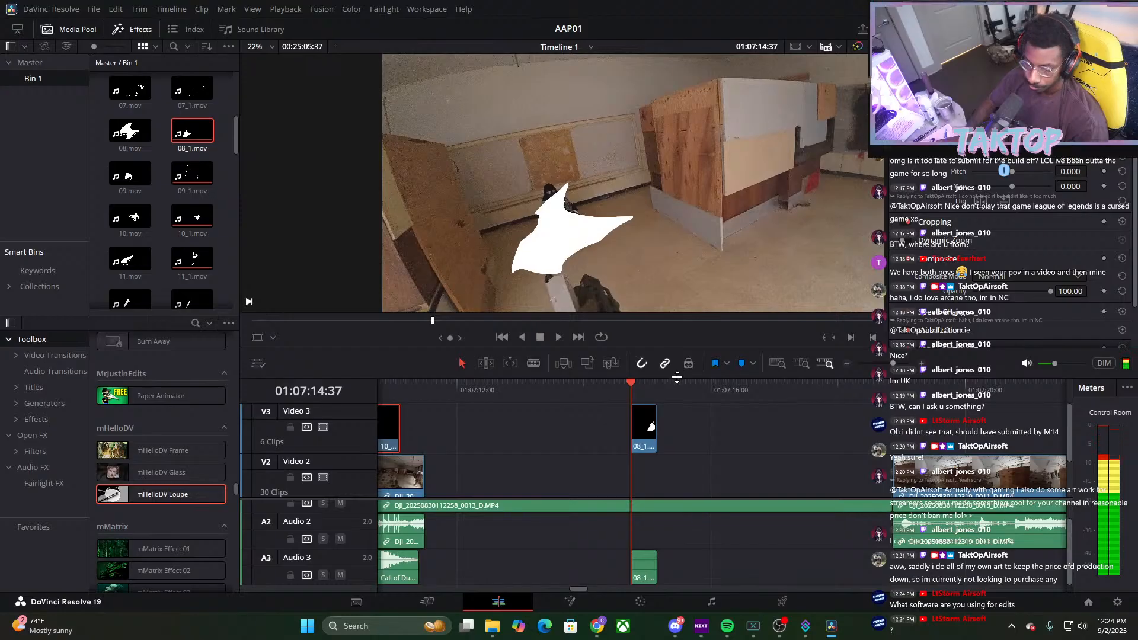
drag(677, 376, 668, 334)
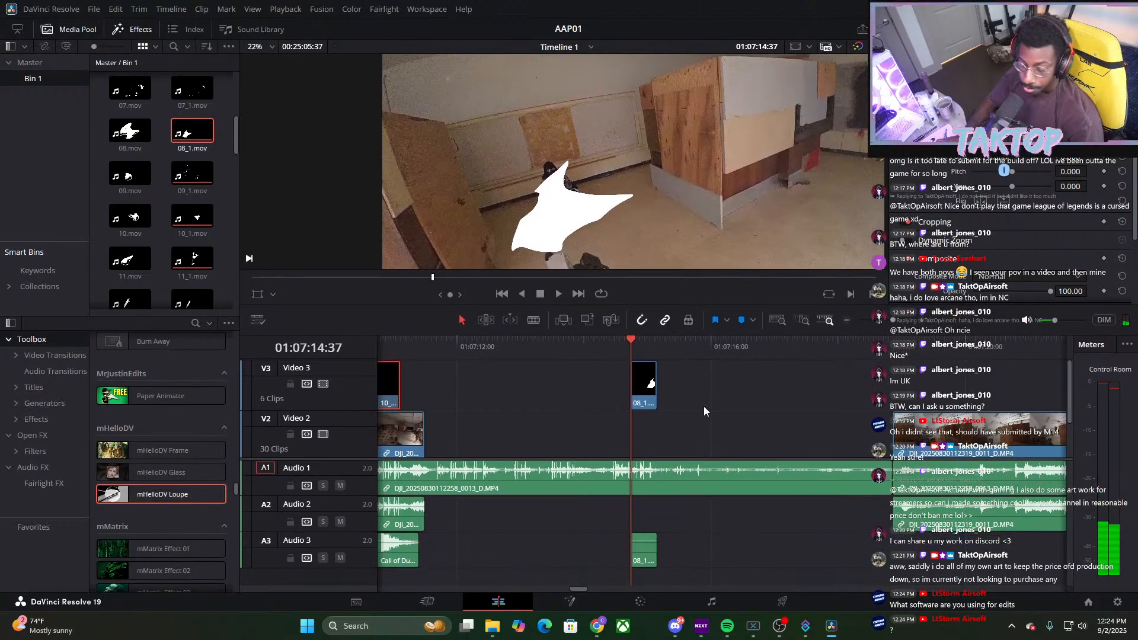
drag(643, 375, 642, 360)
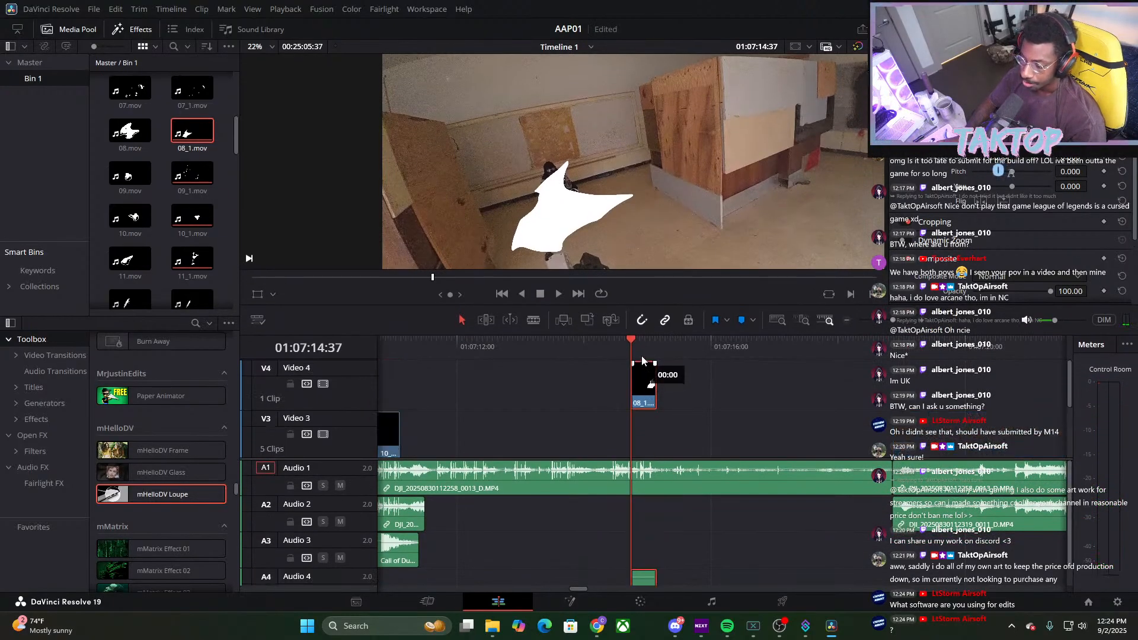
Unlink and delete the 08_1.mov splash's audio, then shrink the splash and position it next to the crouching player's head
scroll(629, 494, down, 2)
right_click(639, 568)
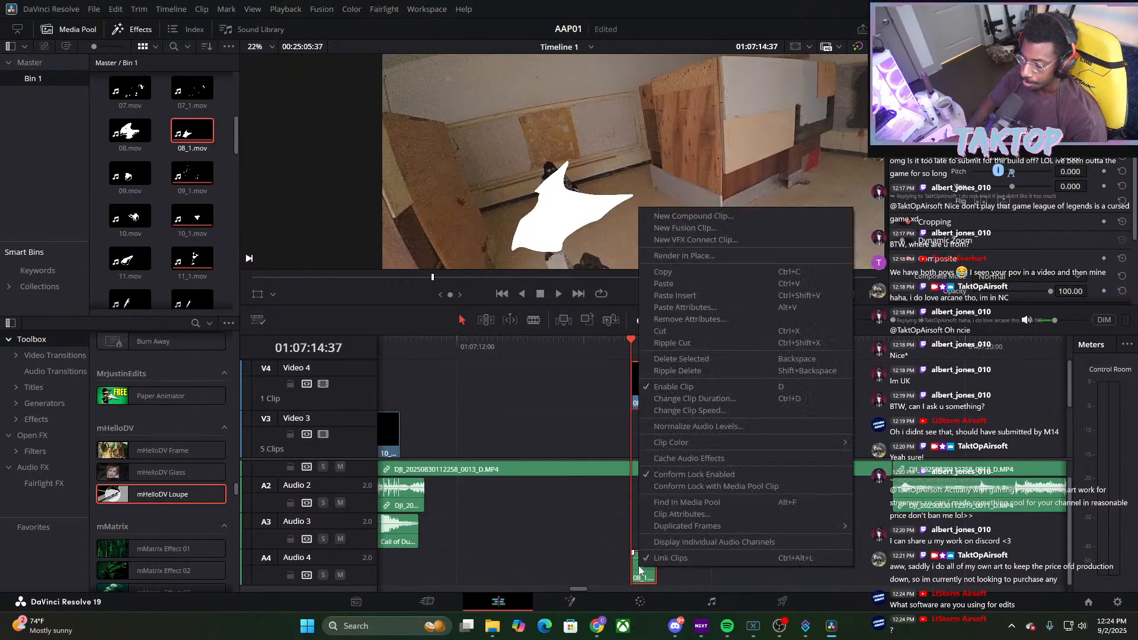
click(678, 557)
click(684, 567)
click(643, 568)
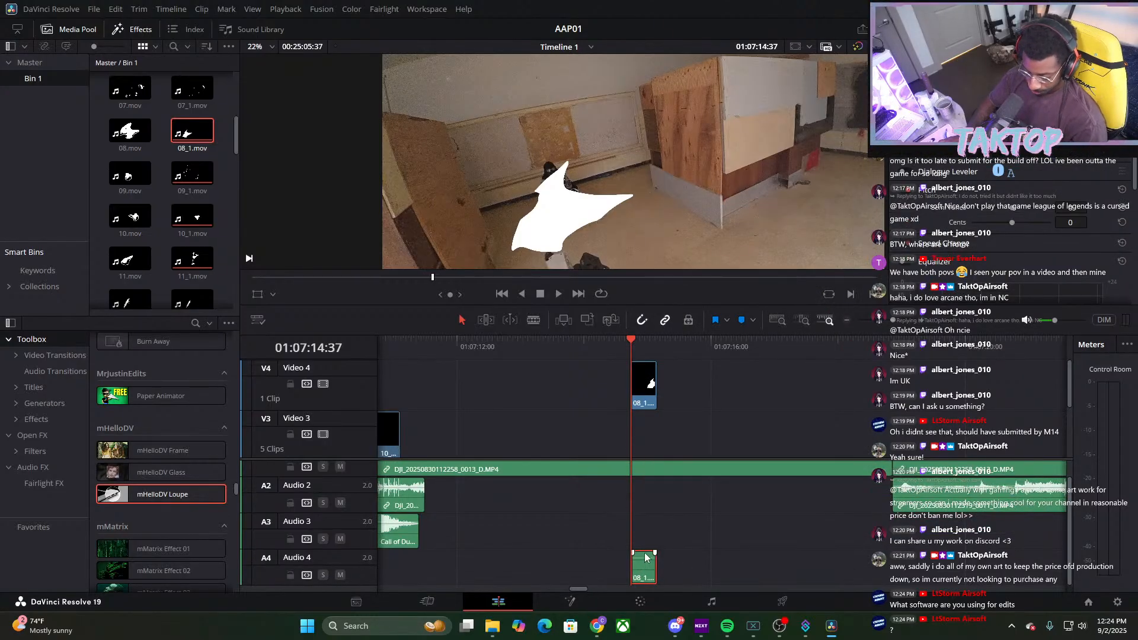
key(Delete)
drag(1002, 112, 950, 112)
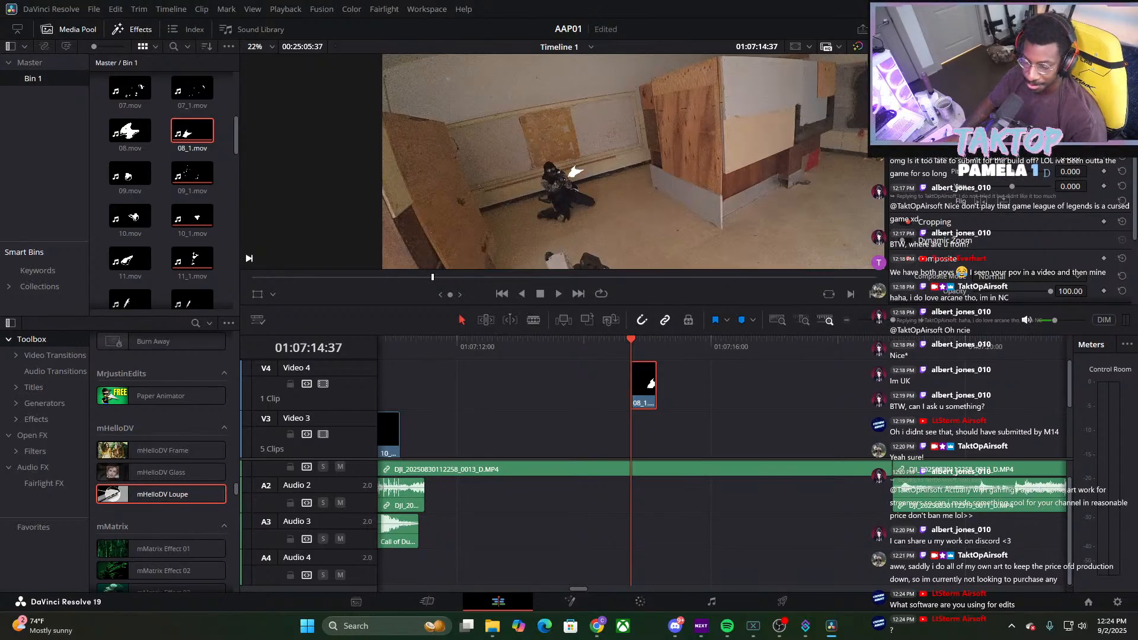
Lower the splash onto the crouching player's body and colour it red by reducing the RGB Mixer's blue and green outputs, then return to the edit timeline
drag(1071, 127, 1037, 127)
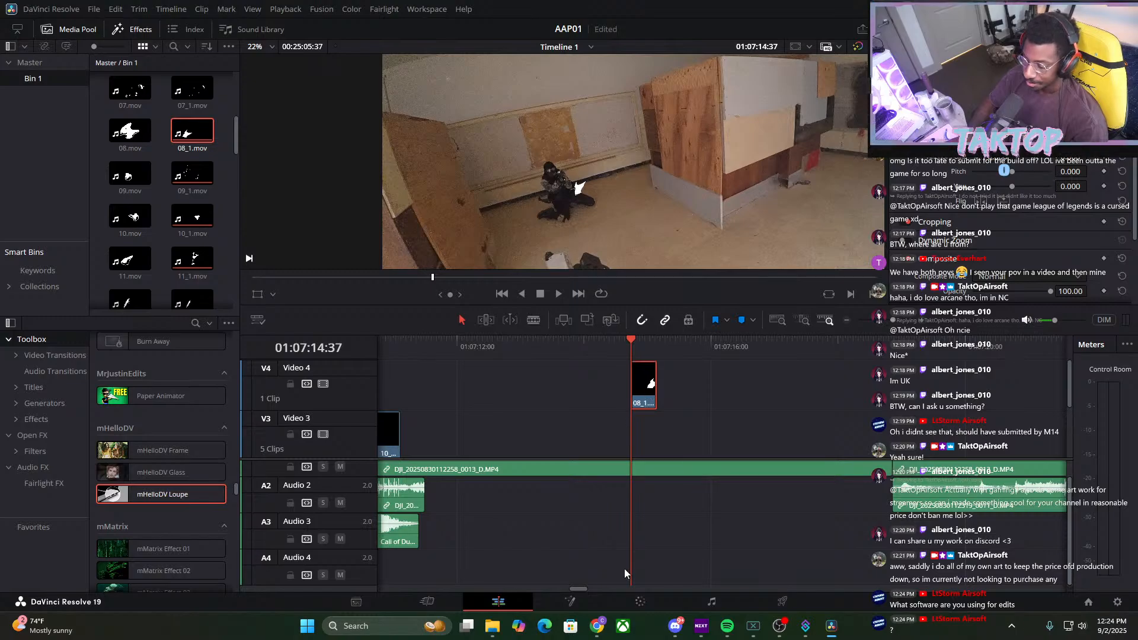
click(640, 601)
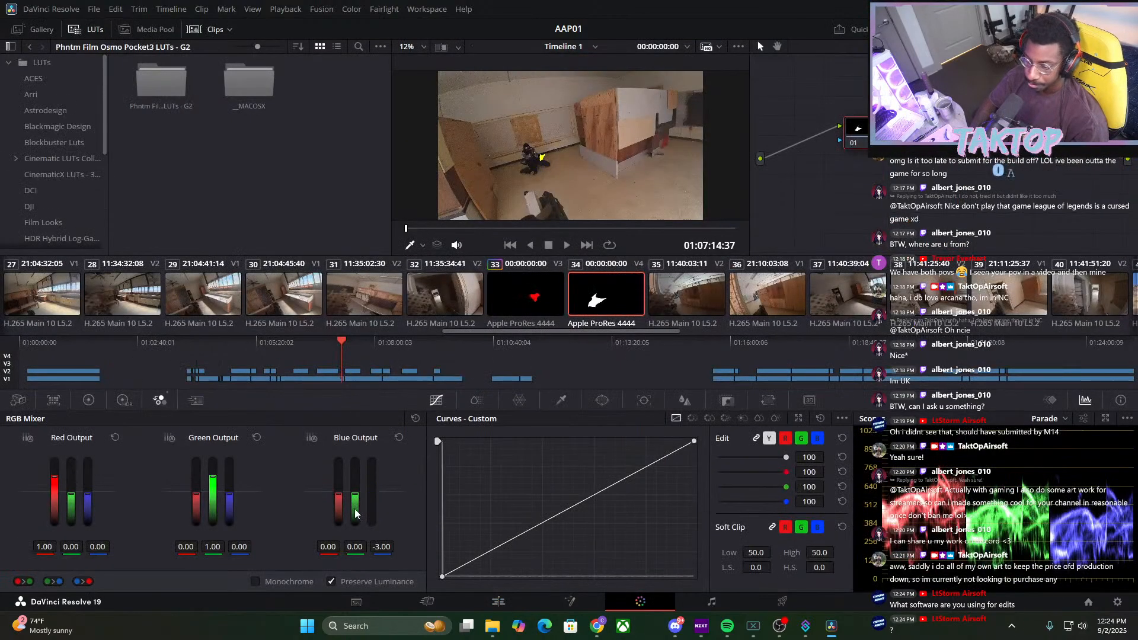
drag(355, 510, 338, 557)
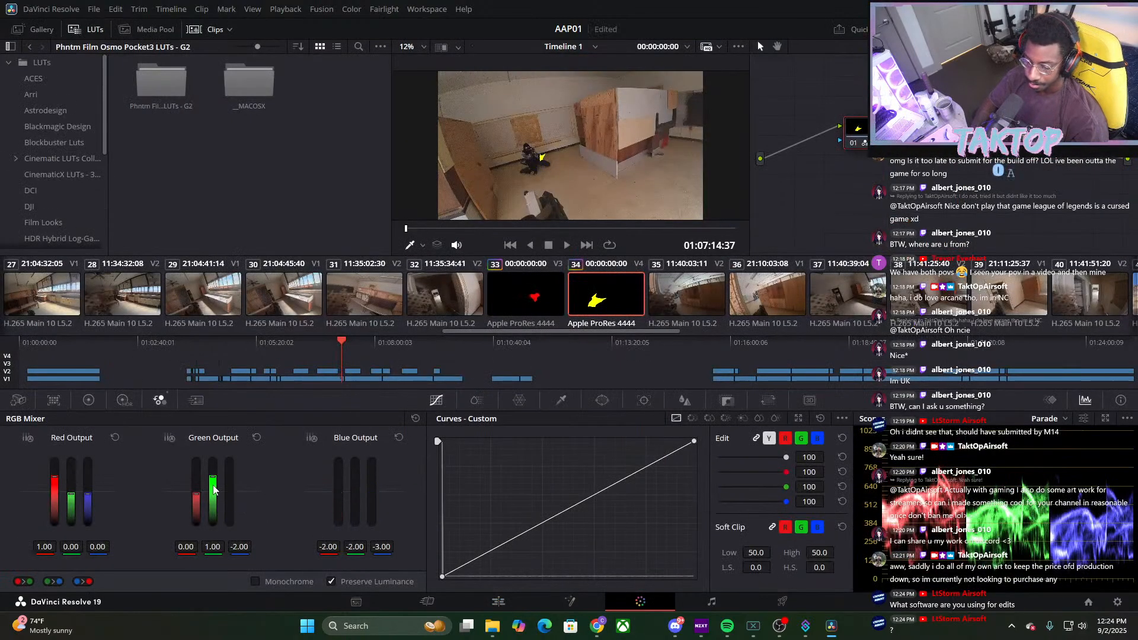
drag(213, 490, 214, 535)
click(505, 603)
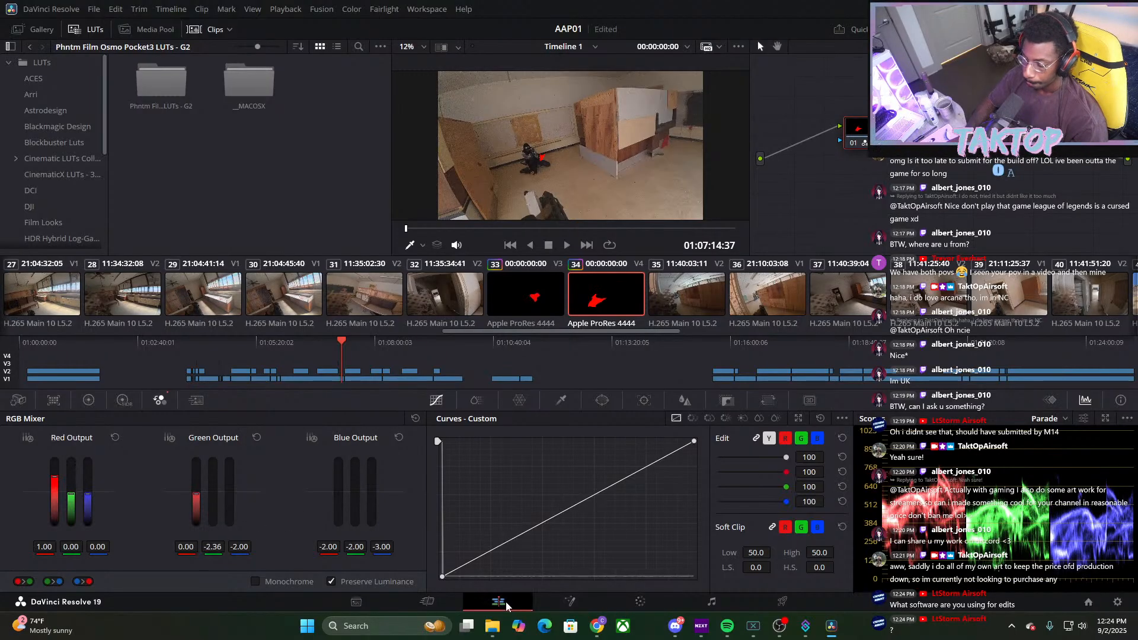
Move the 08_1.mov splash down to Video 3 and paste a copy of the earlier kill sound beneath it on Audio 3 at 01:07:14:37
mouse_move(892, 320)
mouse_down()
mouse_move(873, 321)
mouse_move(885, 326)
mouse_up()
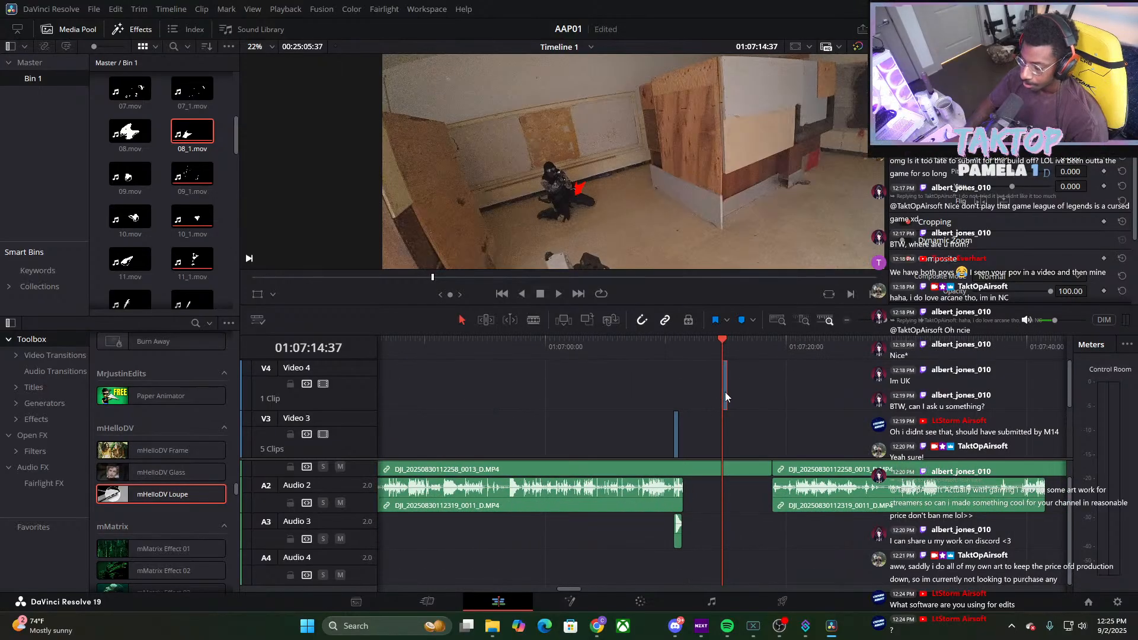
drag(725, 392, 725, 439)
click(678, 537)
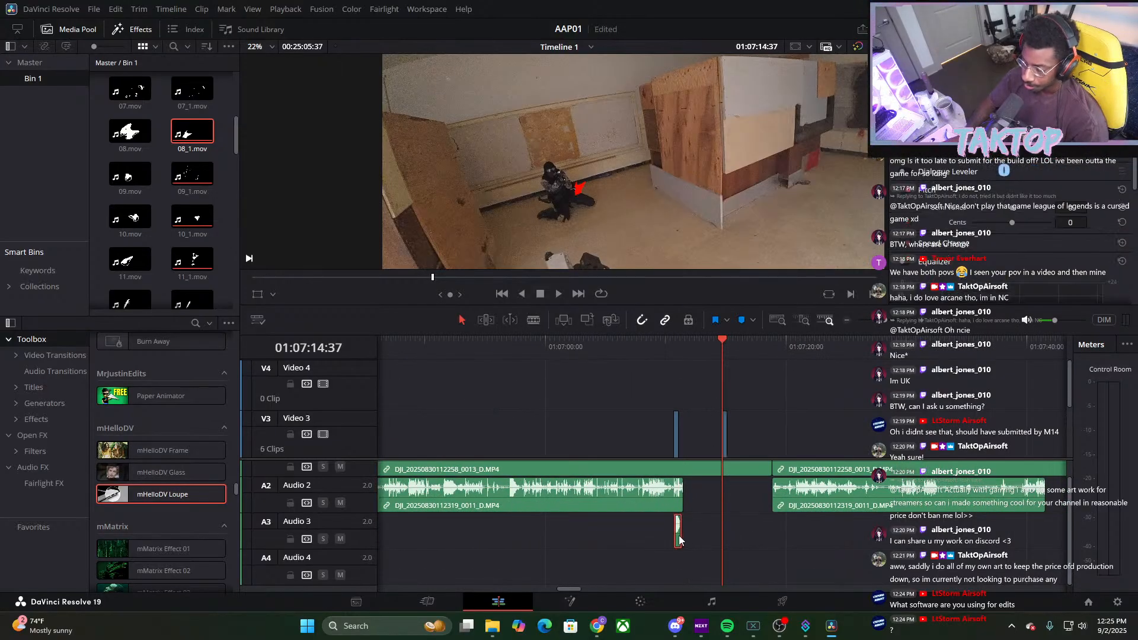
key(ctrl+v)
Play and scrub the footage from the new splash to about 01:07:46, looking for the next hit
drag(731, 354, 721, 364)
click(559, 293)
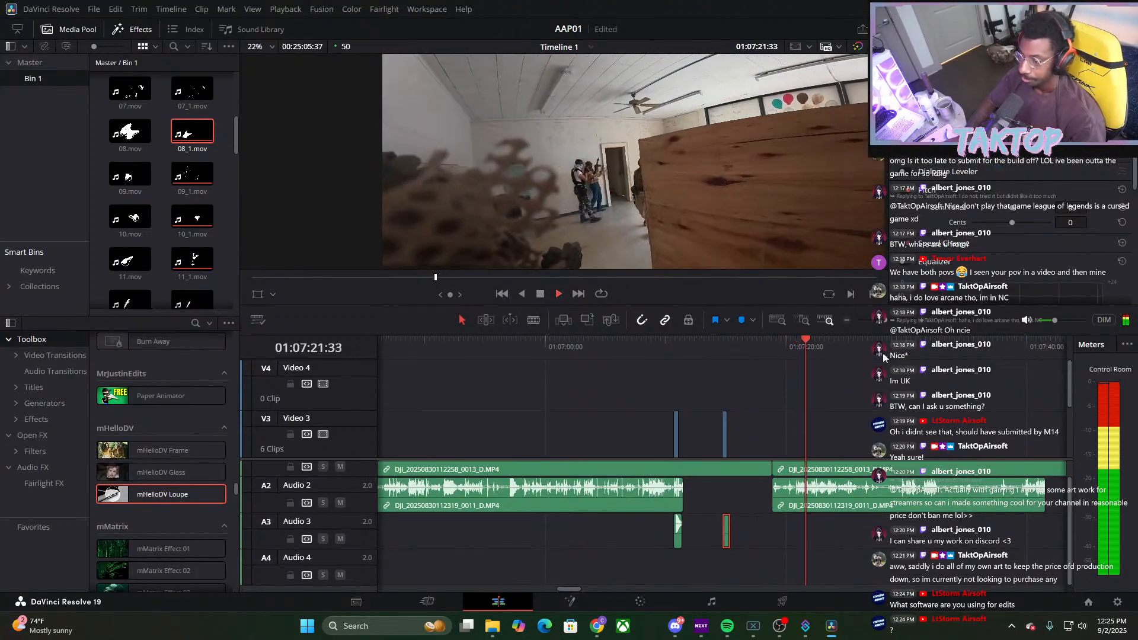
drag(894, 322, 878, 323)
drag(736, 344, 819, 359)
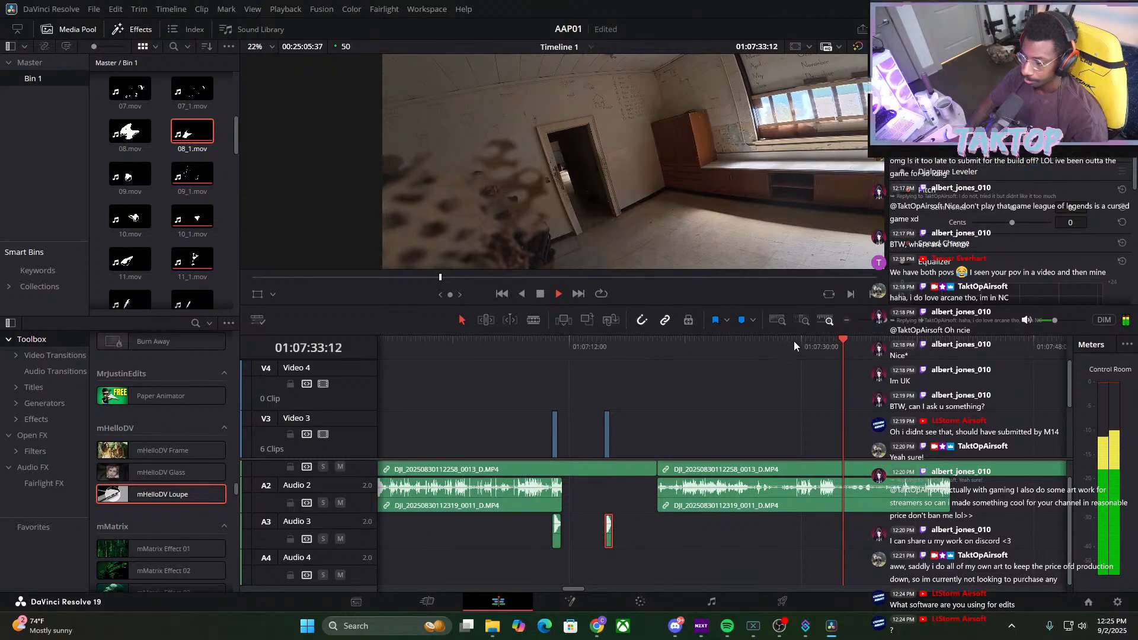
drag(851, 343, 902, 359)
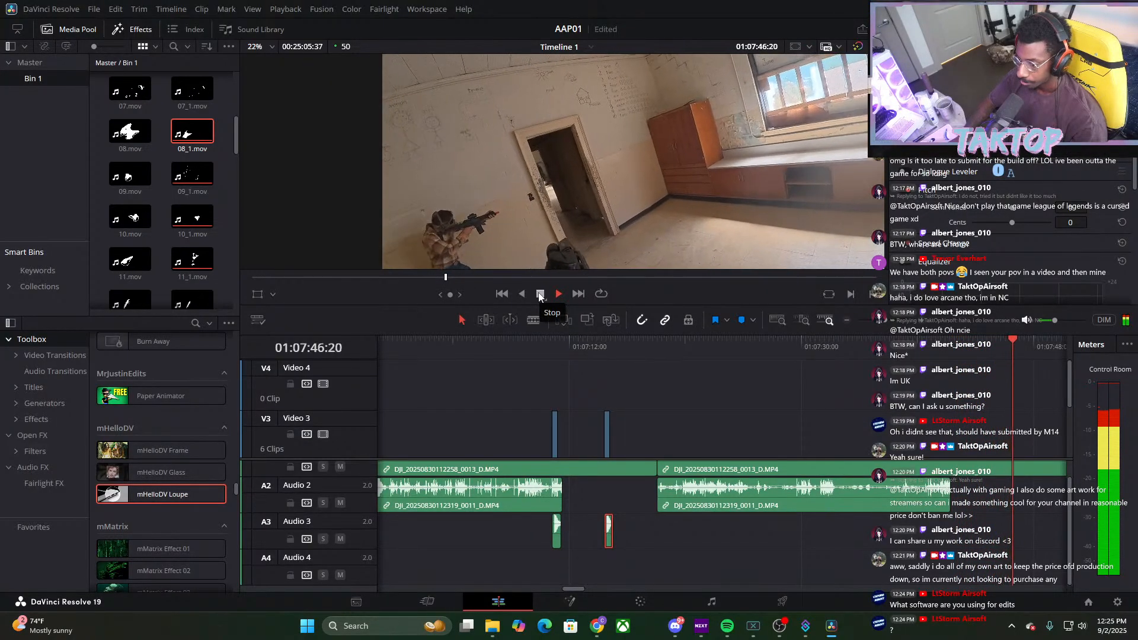
click(1006, 343)
drag(1005, 344, 986, 346)
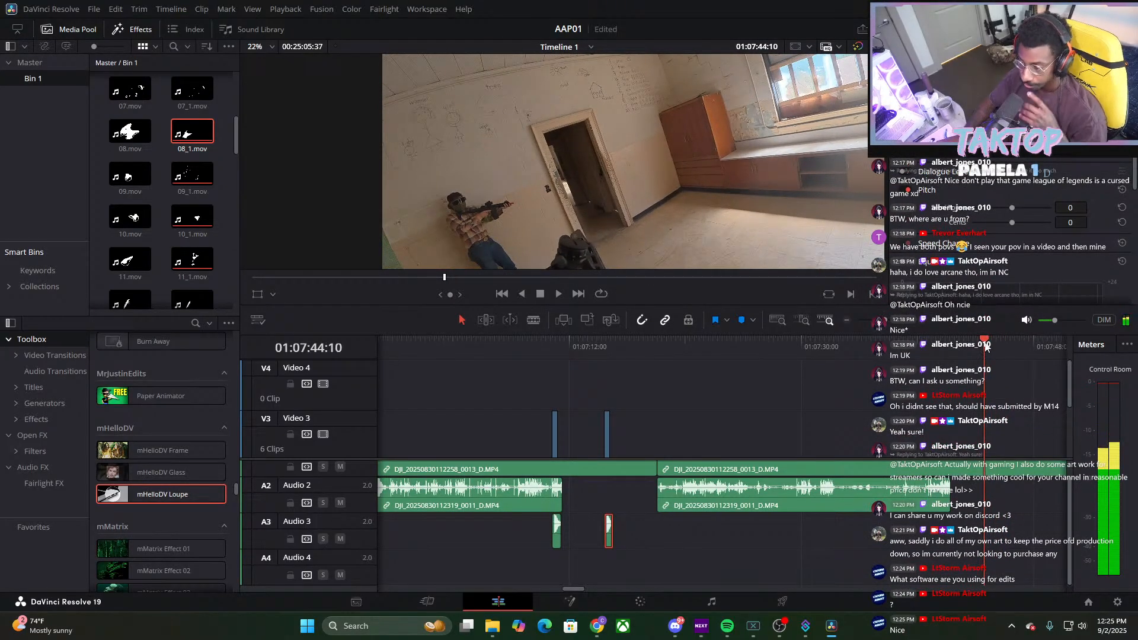
click(559, 294)
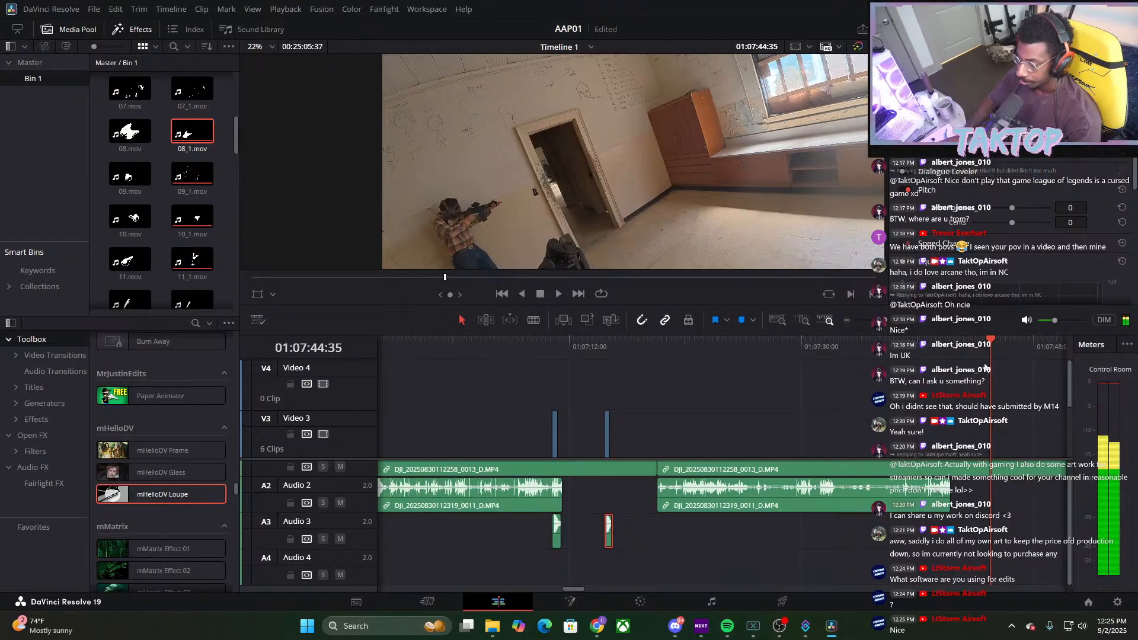
Split the Video 1 clip at 01:07:44:02 and 01:07:45:14 to isolate the moment of the hit in the doorway
key(Left)
key(Left)
key(Left)
key(Left)
key(Left)
key(Left)
key(Left)
key(Left)
key(Left)
key(Left)
key(Left)
key(Left)
key(Left)
key(Left)
key(Left)
key(Left)
key(Left)
key(Left)
key(Left)
key(Left)
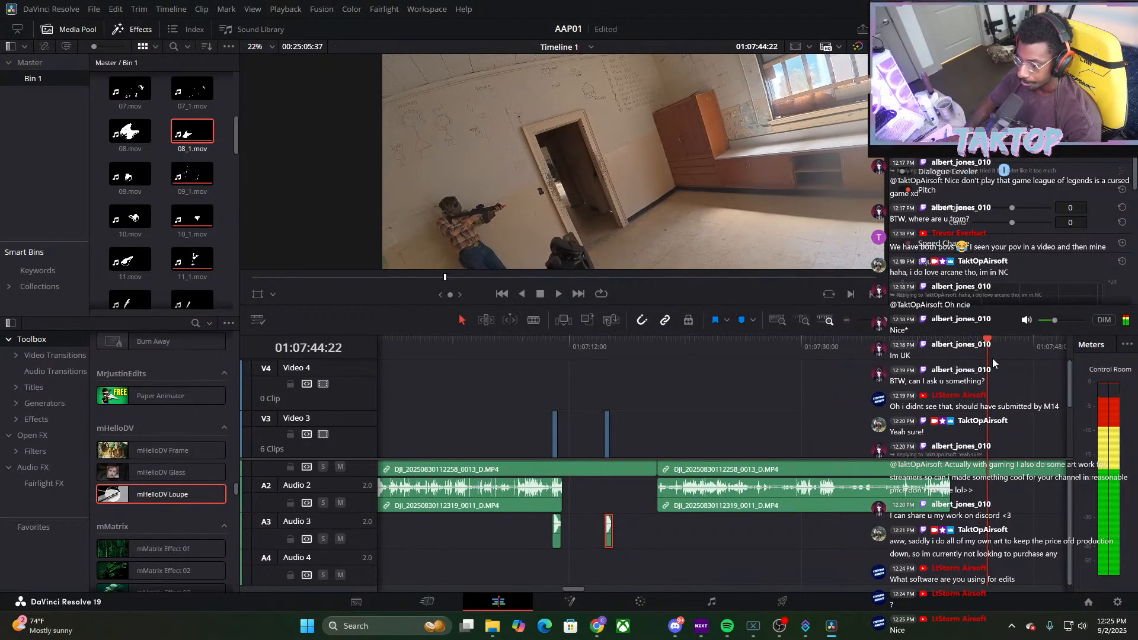
click(532, 321)
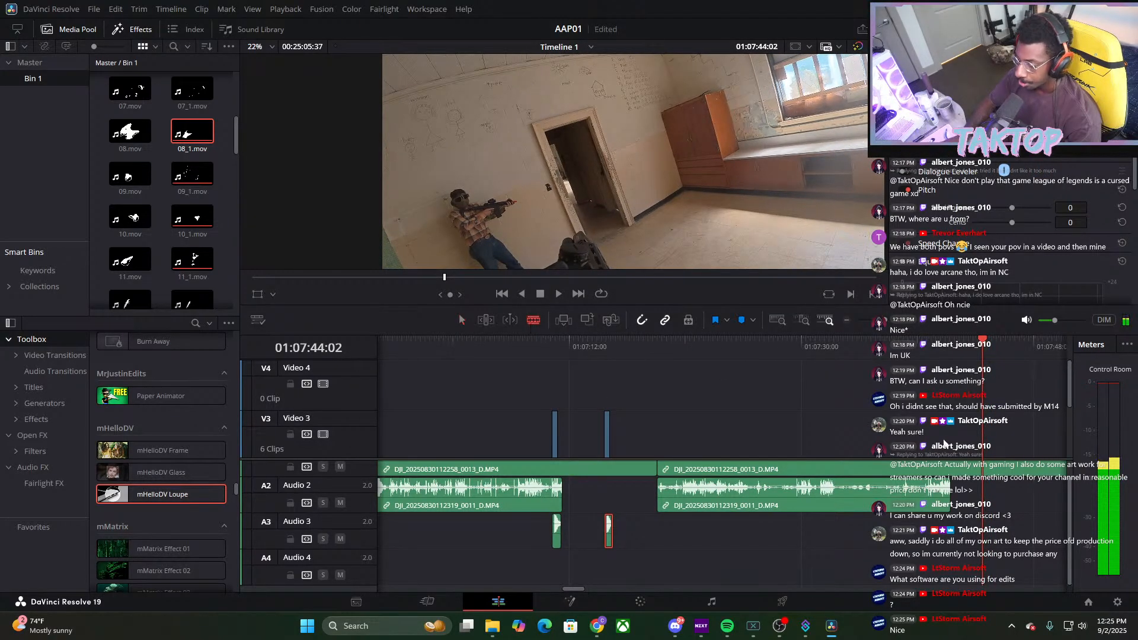
scroll(985, 427, down, 2)
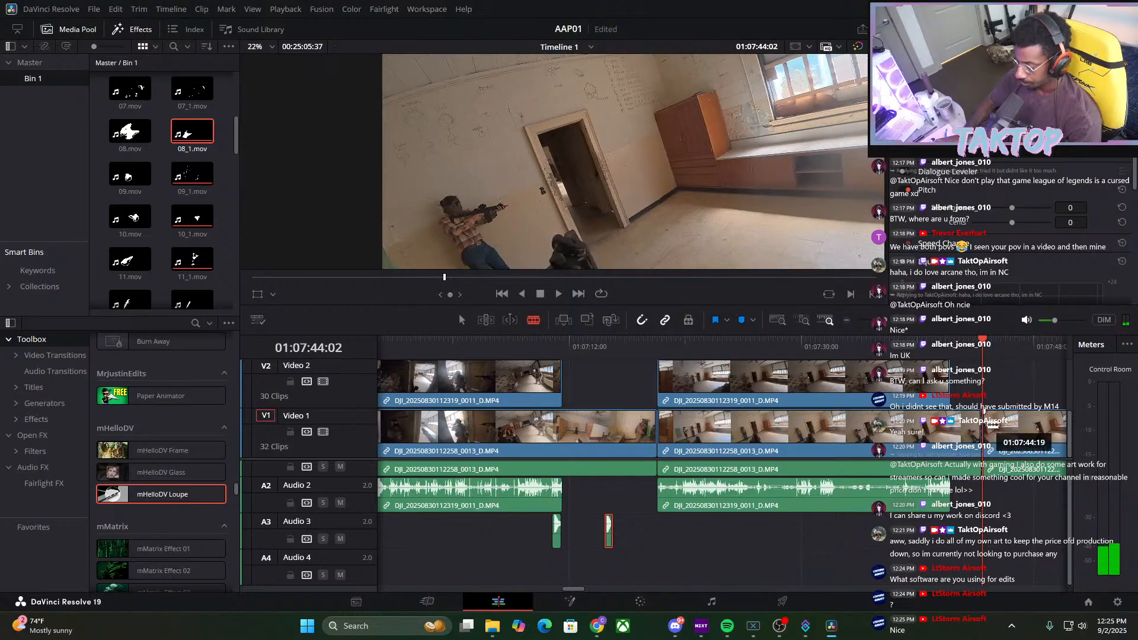
key(space)
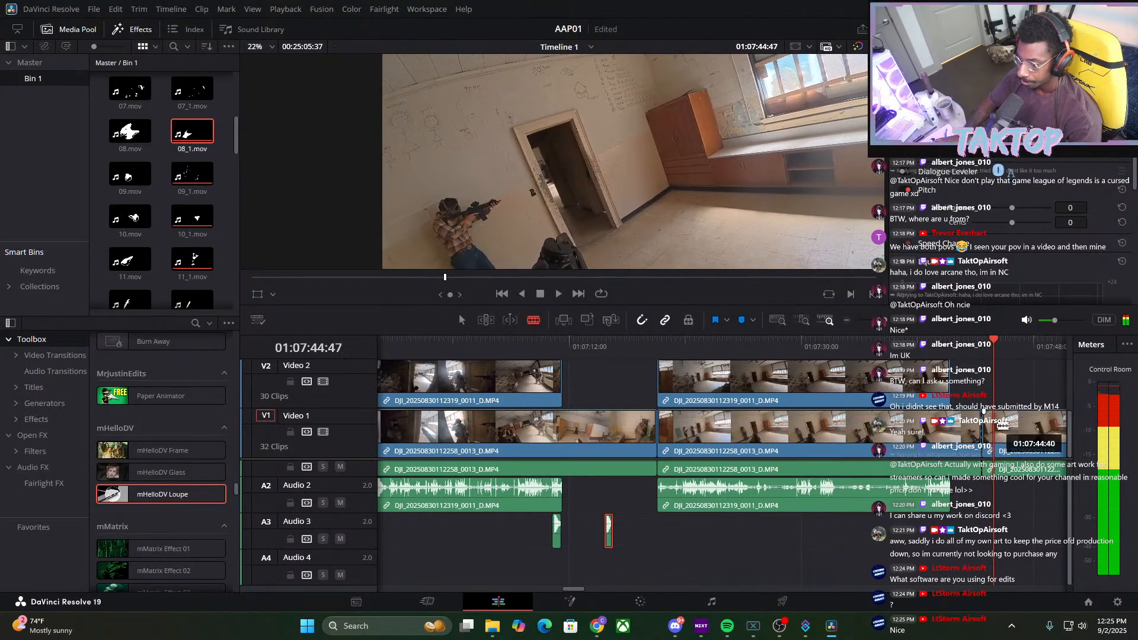
click(1002, 425)
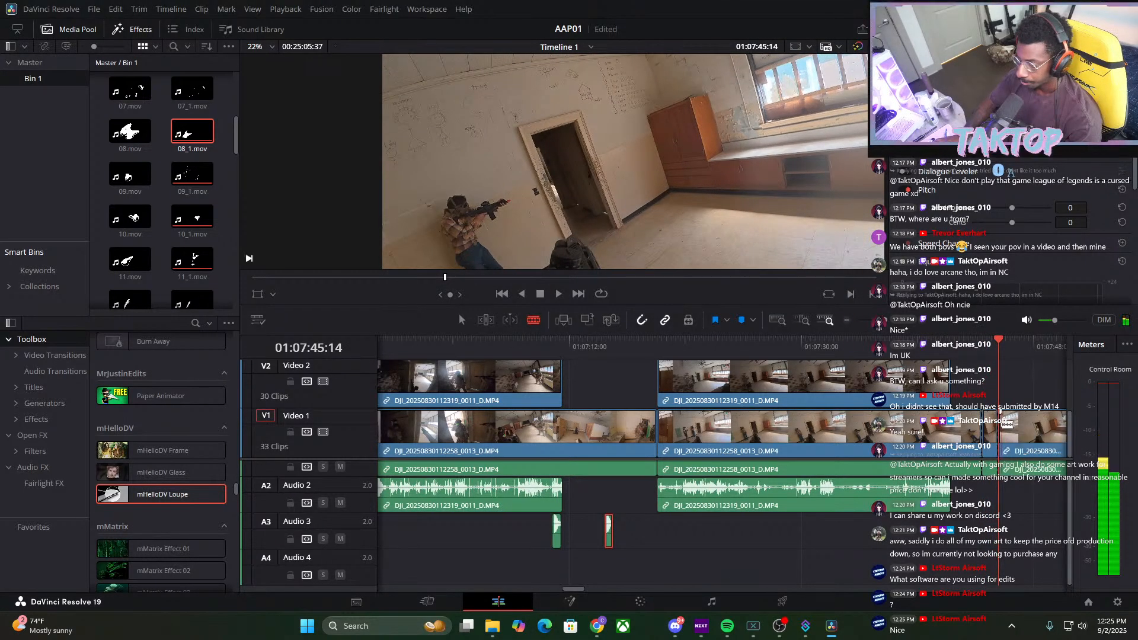
Apply the mHelloDV Loupe effect to the isolated Video 1 segment and go to its start at 01:07:44:02
key(a)
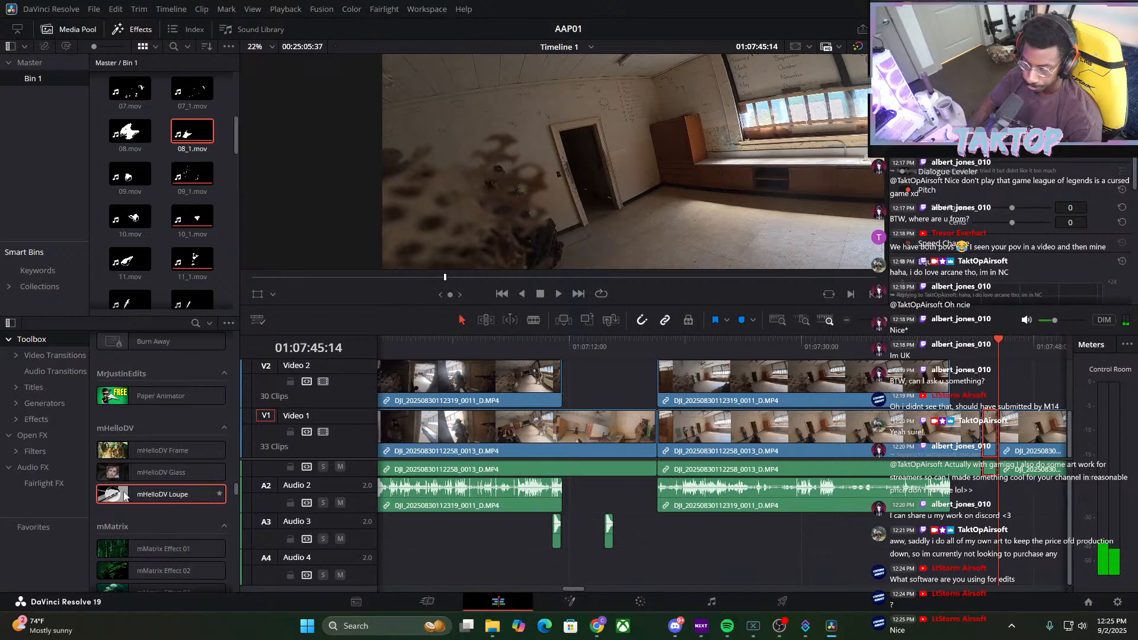
drag(161, 494, 988, 440)
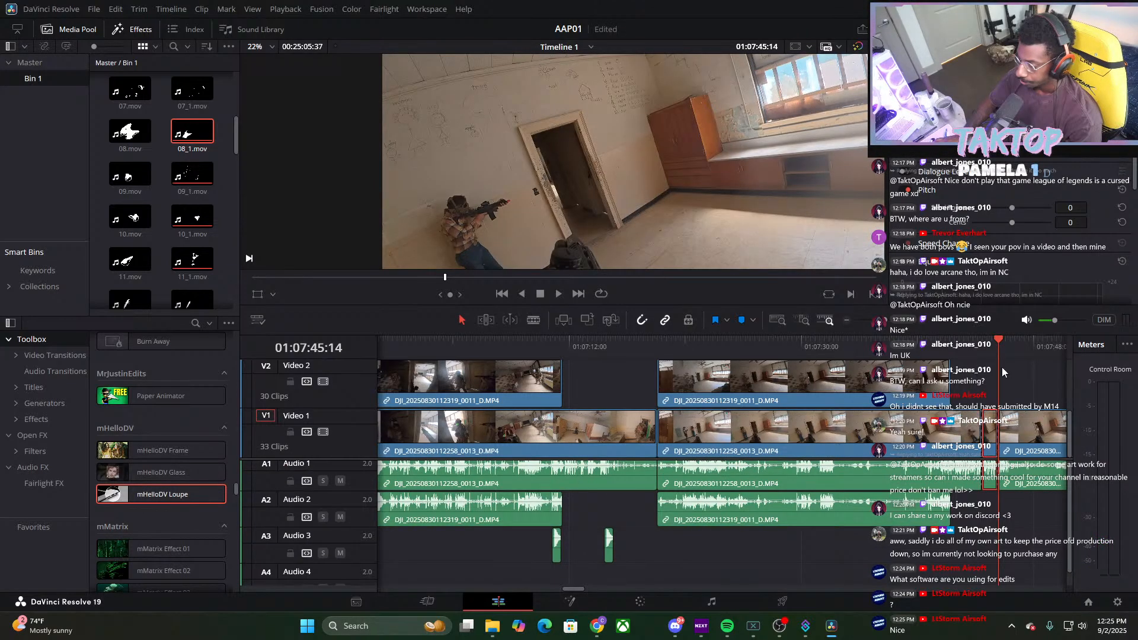
click(988, 350)
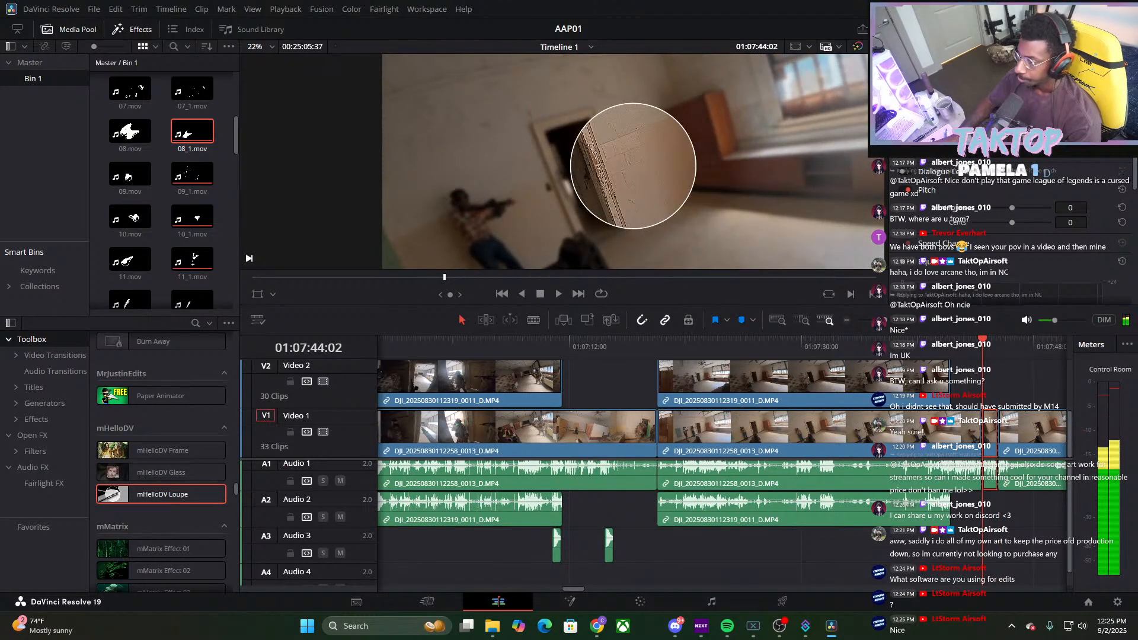
Set the loupe's zoom position to X 0.331 and Y 0.481 over the player in the doorway, and increase its magnification
click(992, 68)
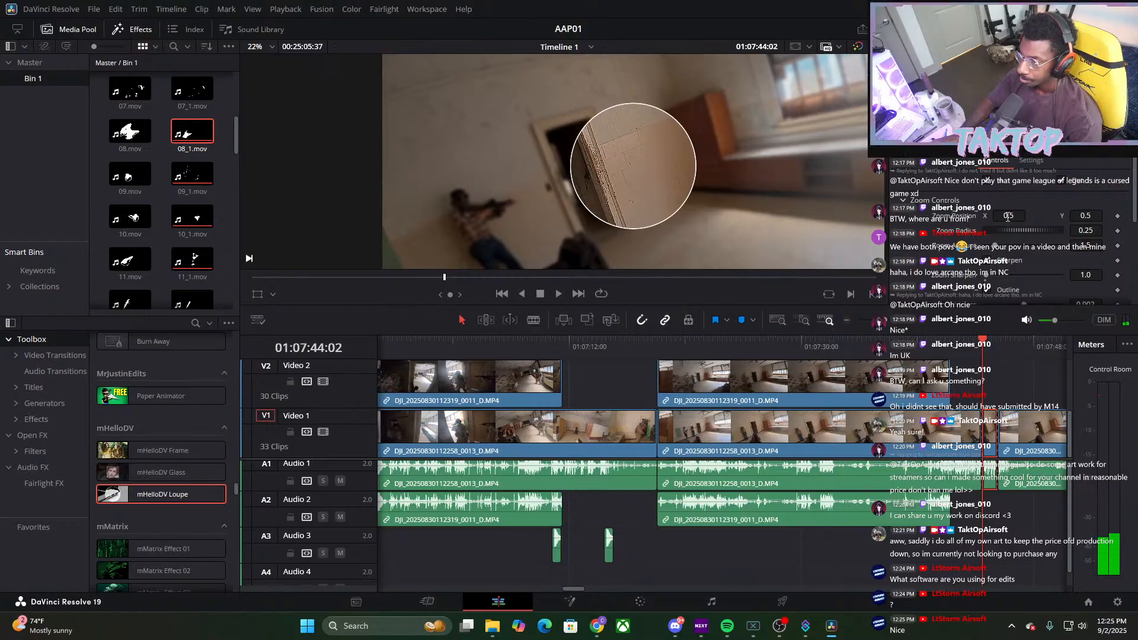
drag(1018, 212, 1003, 170)
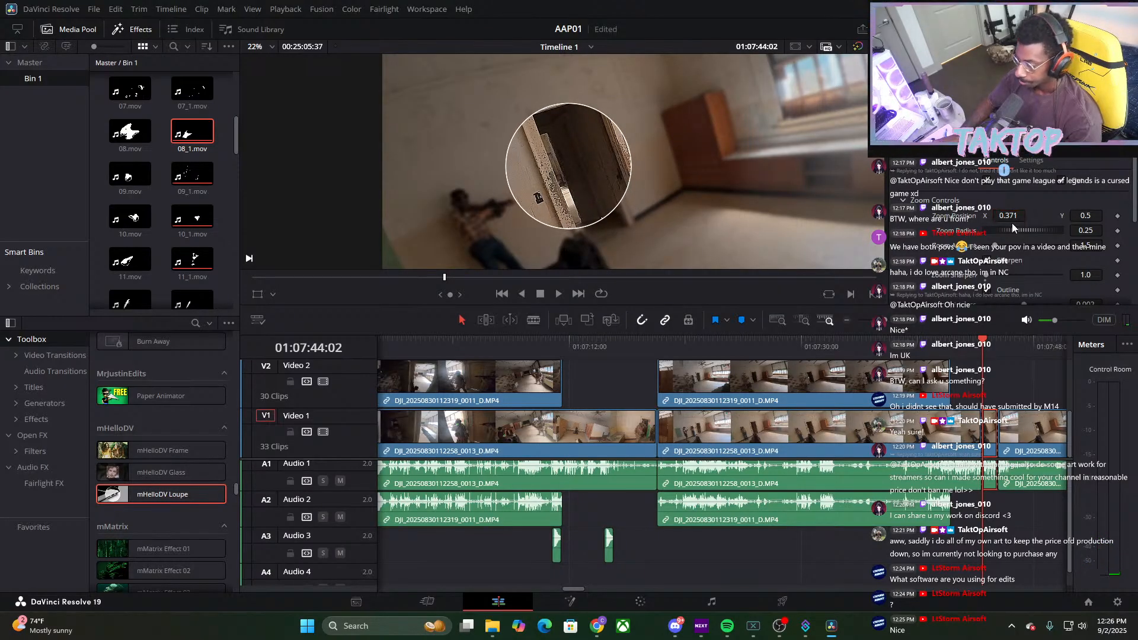
key(space)
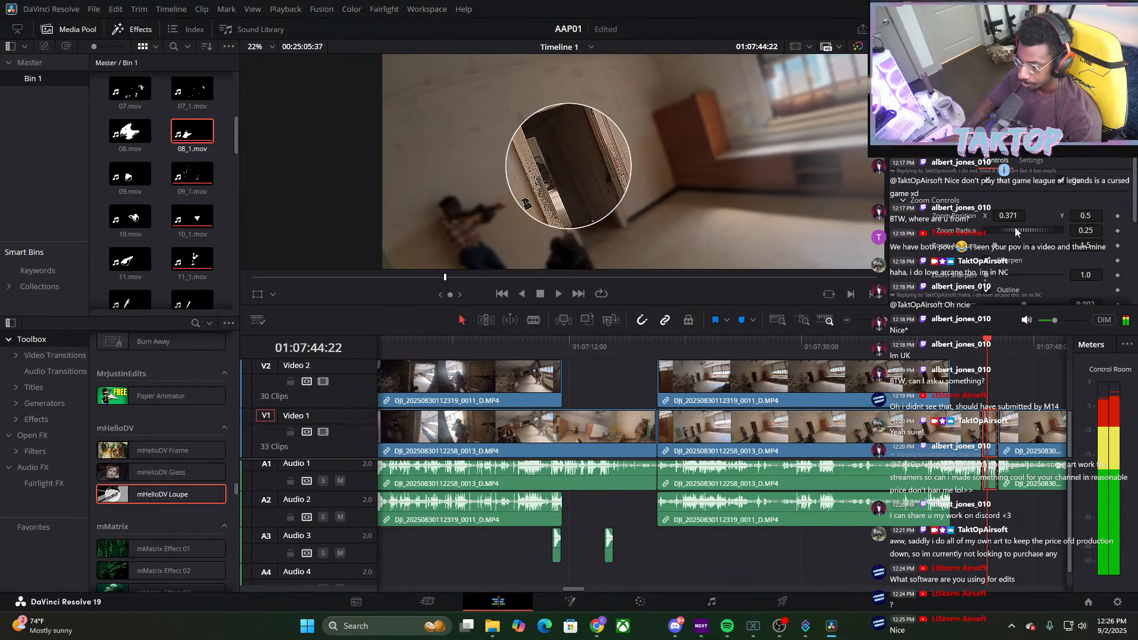
drag(1006, 217, 1073, 227)
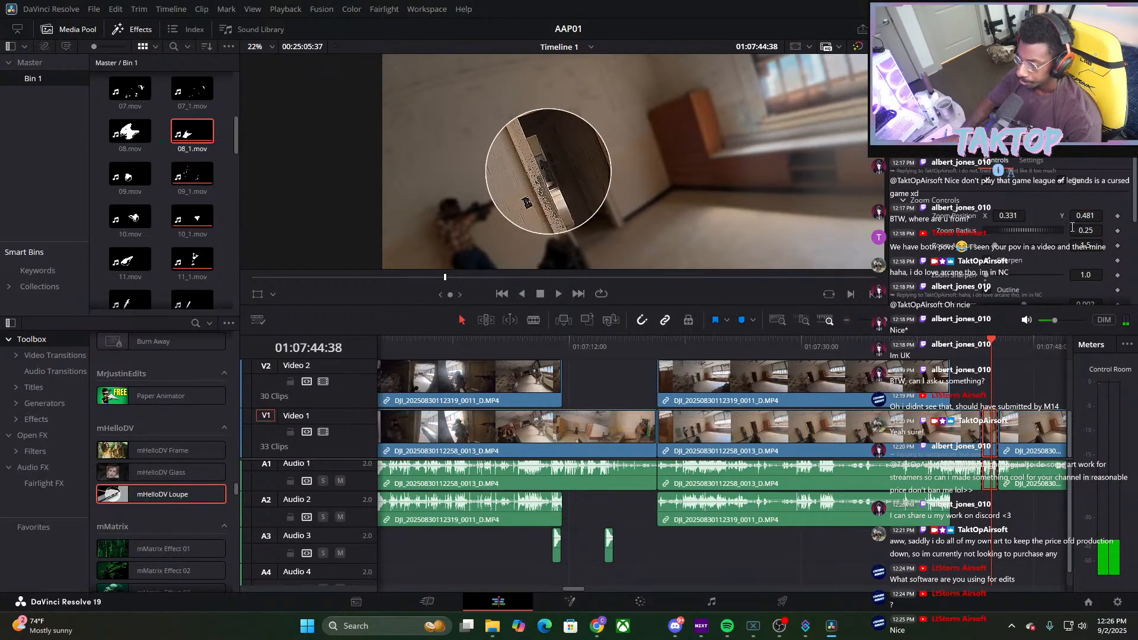
drag(998, 248, 1027, 249)
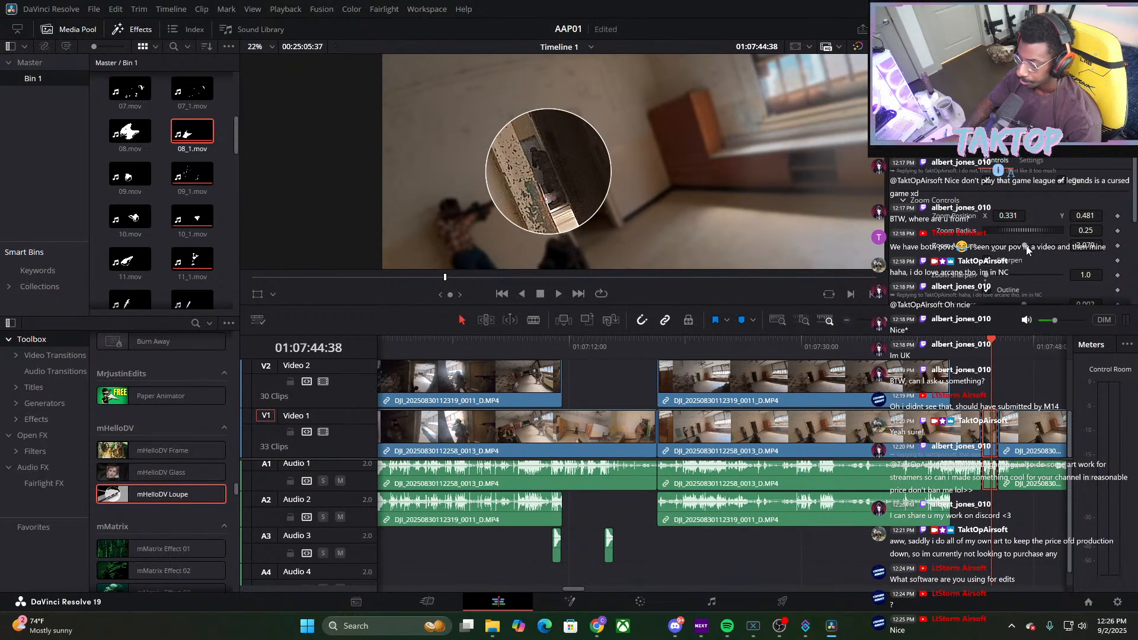
Find the exact hit frame, 01:07:44:35, and place the 07_1.mov splash there on Video 3
key(Left)
key(Left)
key(Left)
key(Left)
key(Left)
key(Left)
key(Left)
key(Left)
key(Left)
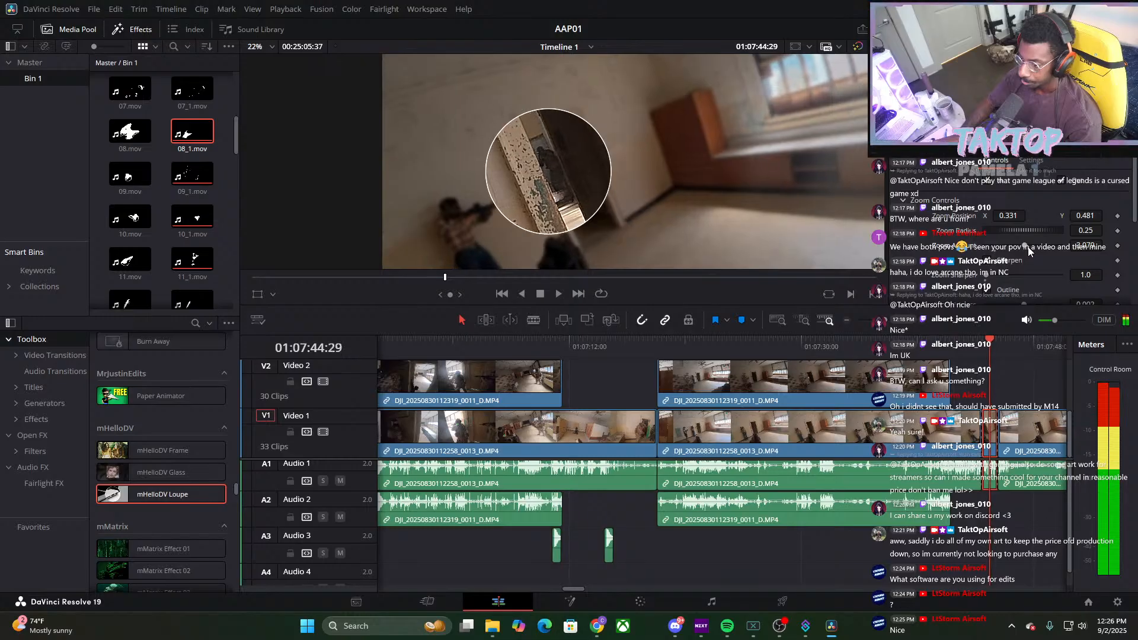
key(Right)
key(Right)
key(Right)
key(Right)
key(Right)
key(Right)
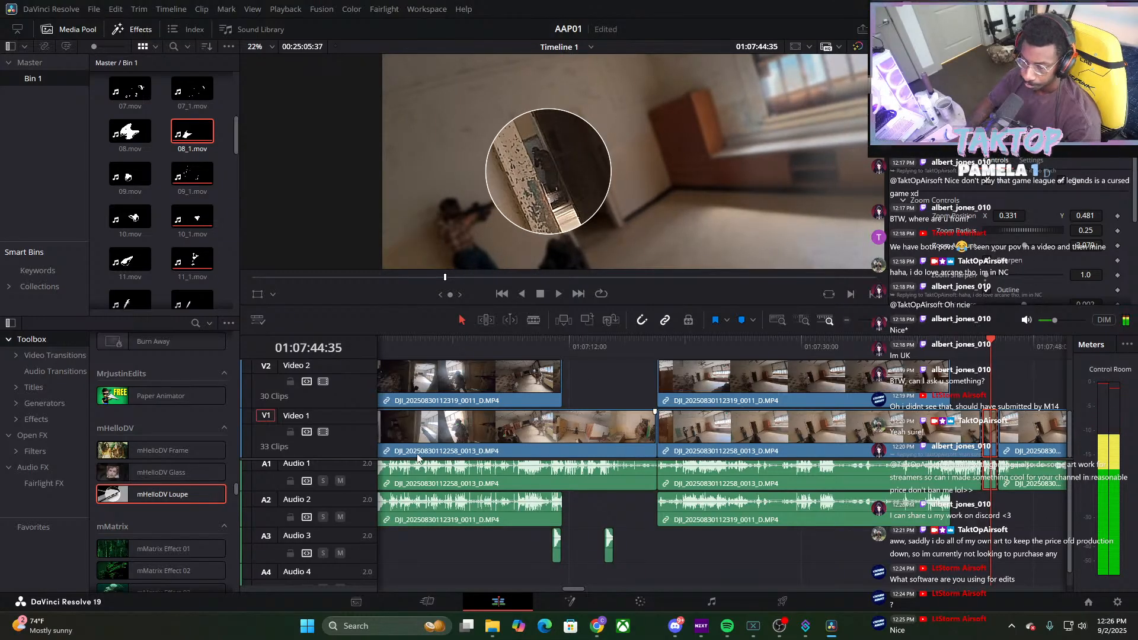
click(187, 252)
scroll(186, 261, down, 1)
click(184, 273)
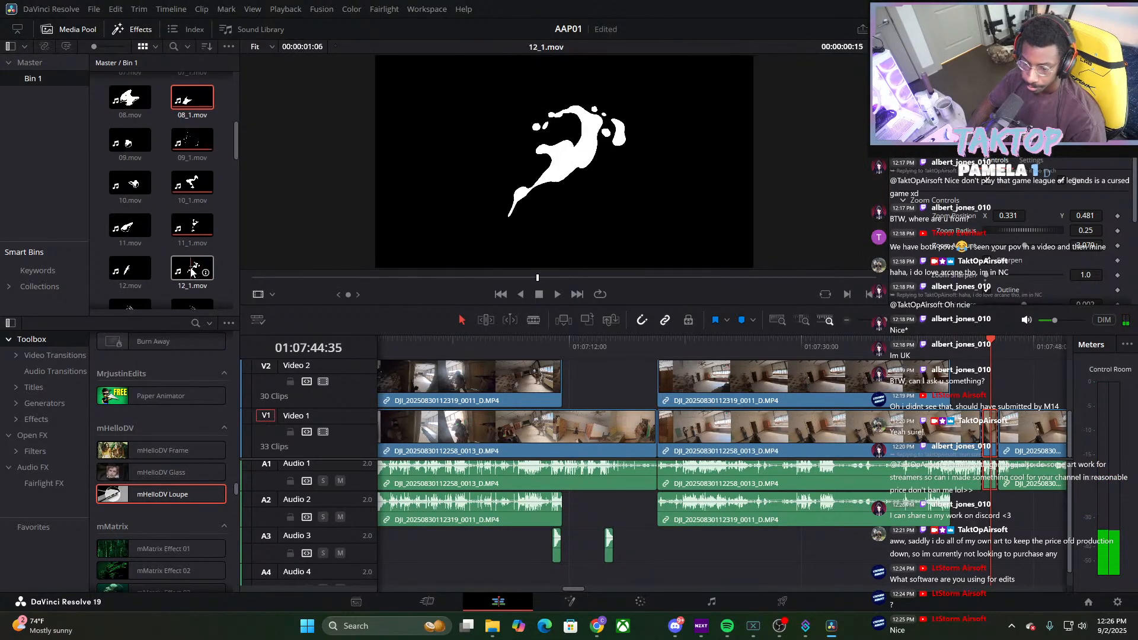
scroll(184, 273, up, 2)
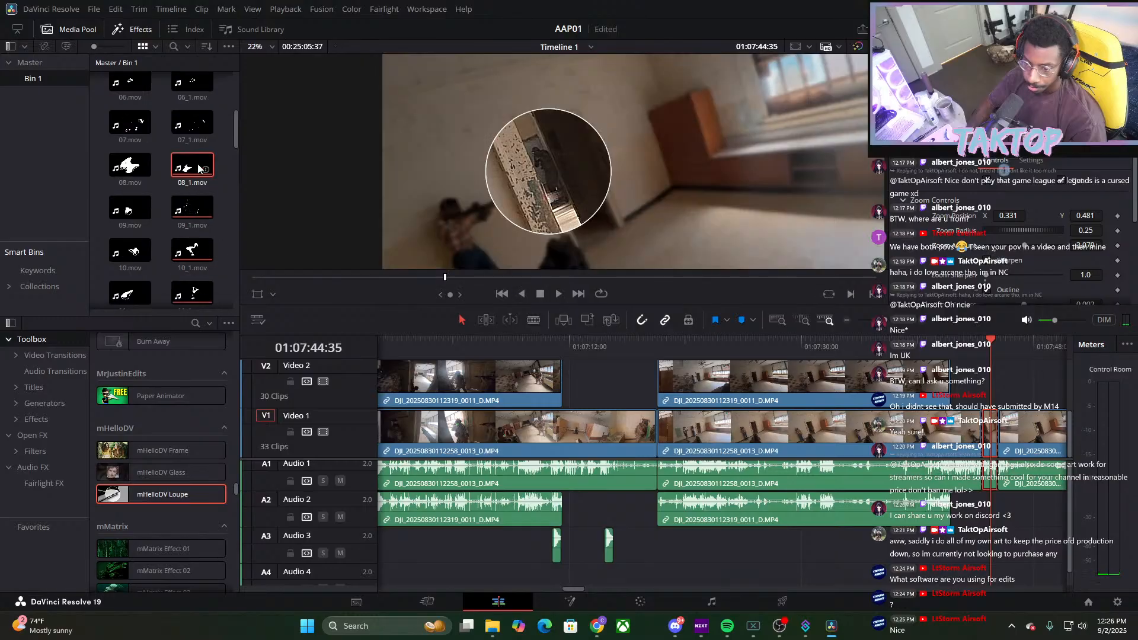
click(186, 126)
drag(186, 127, 990, 384)
drag(880, 320, 894, 323)
drag(742, 386, 741, 379)
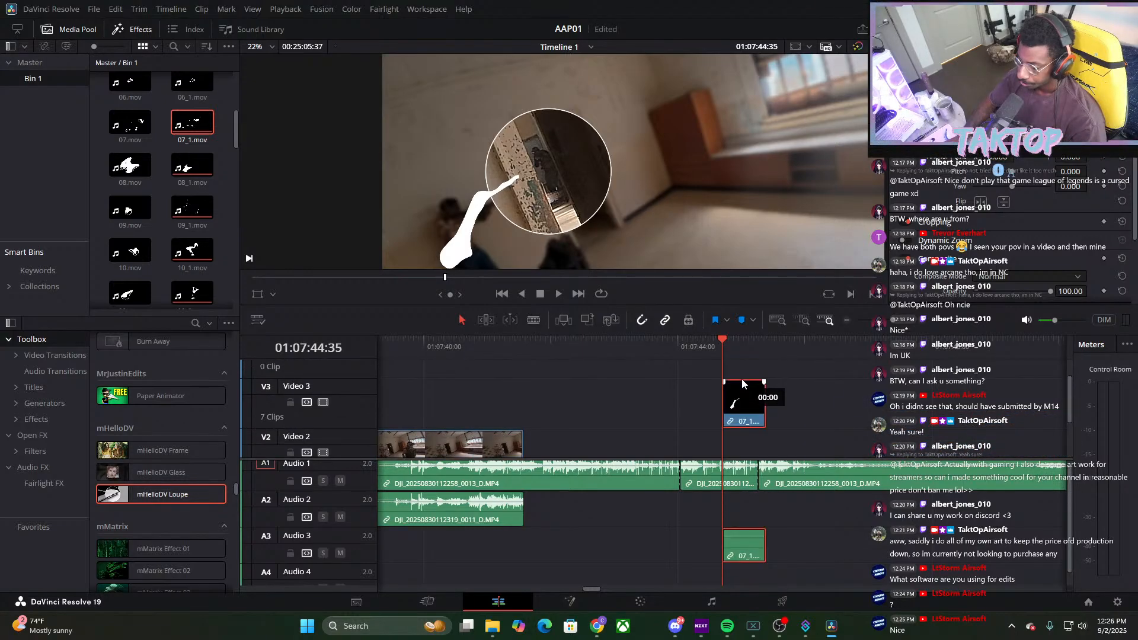
Unlink the 07_1.mov splash from its audio and delete that audio from Audio 3
right_click(745, 556)
click(769, 540)
click(839, 563)
click(750, 548)
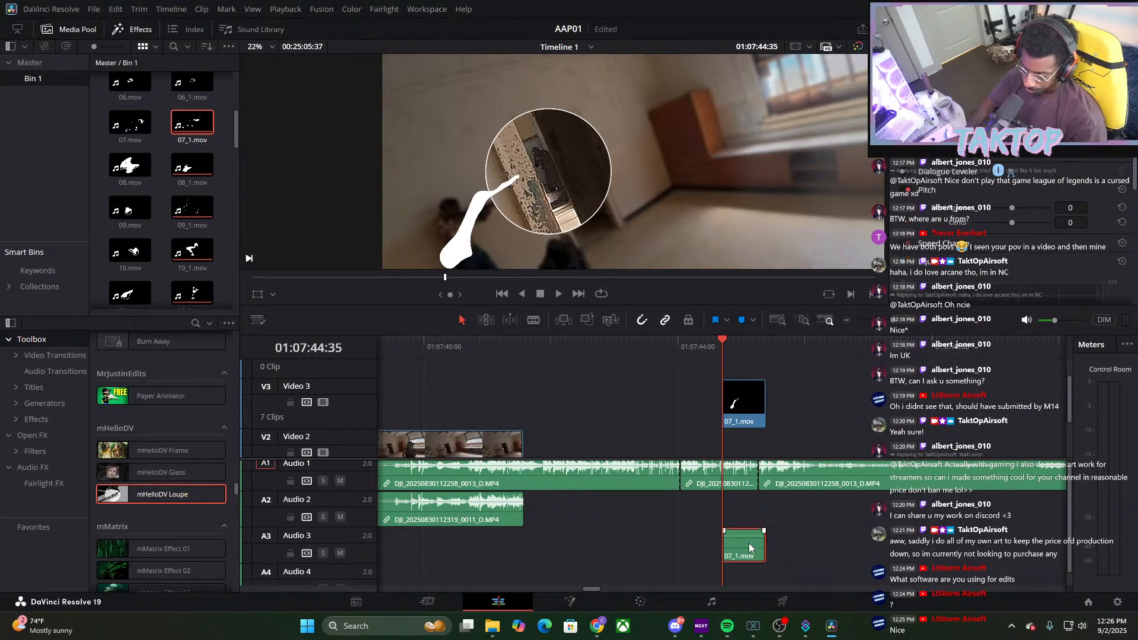
key(Delete)
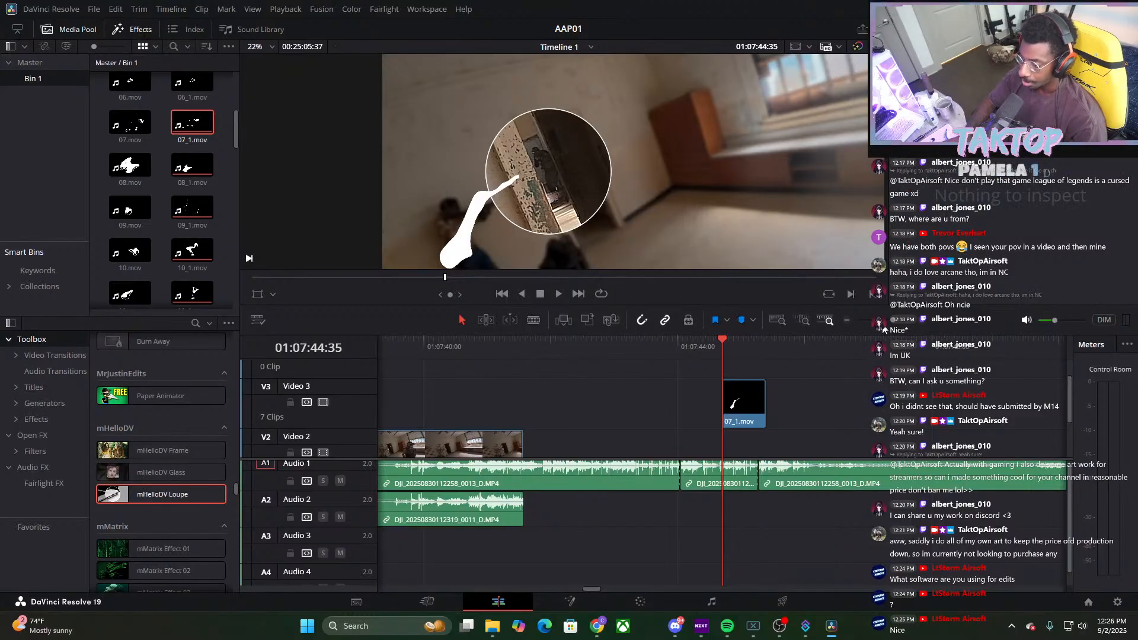
Copy the Warzone kill sound from the previous hit and paste it on Audio 3 at 01:07:44:35
key(ctrl+minus)
key(ctrl+minus)
key(ctrl+minus)
key(ctrl+minus)
click(612, 545)
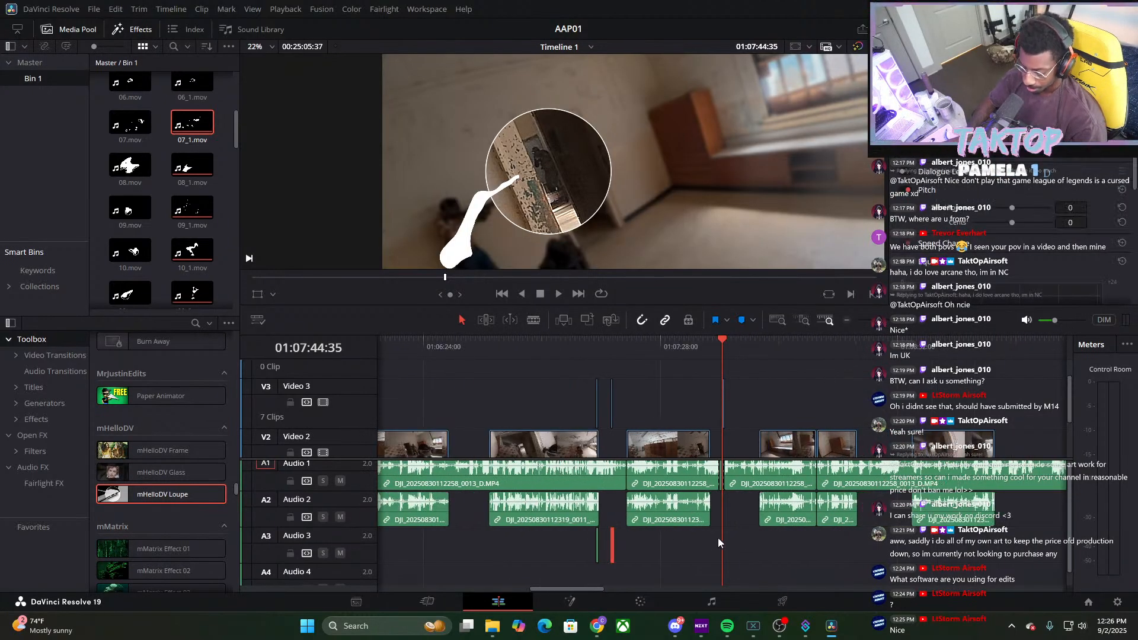
click(734, 546)
key(ctrl+v)
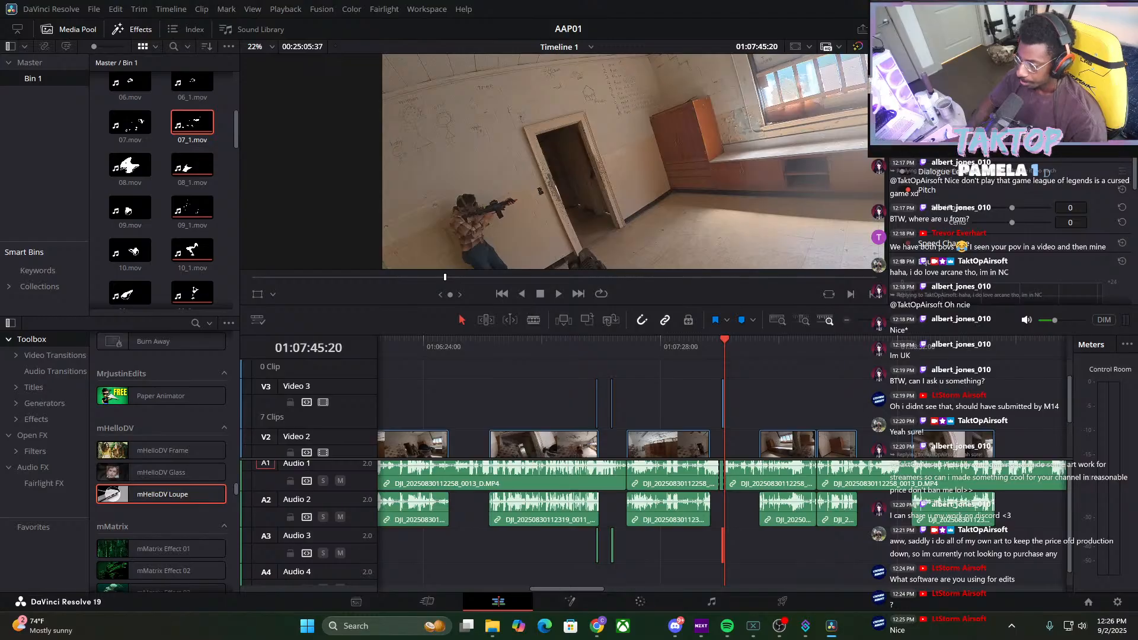
Return to 01:07:44:35, then shrink the 07_1.mov splash and position it inside the loupe over the magnified player
key(ctrl+plus)
key(ctrl+plus)
key(ctrl+plus)
key(ctrl+plus)
drag(720, 347, 670, 349)
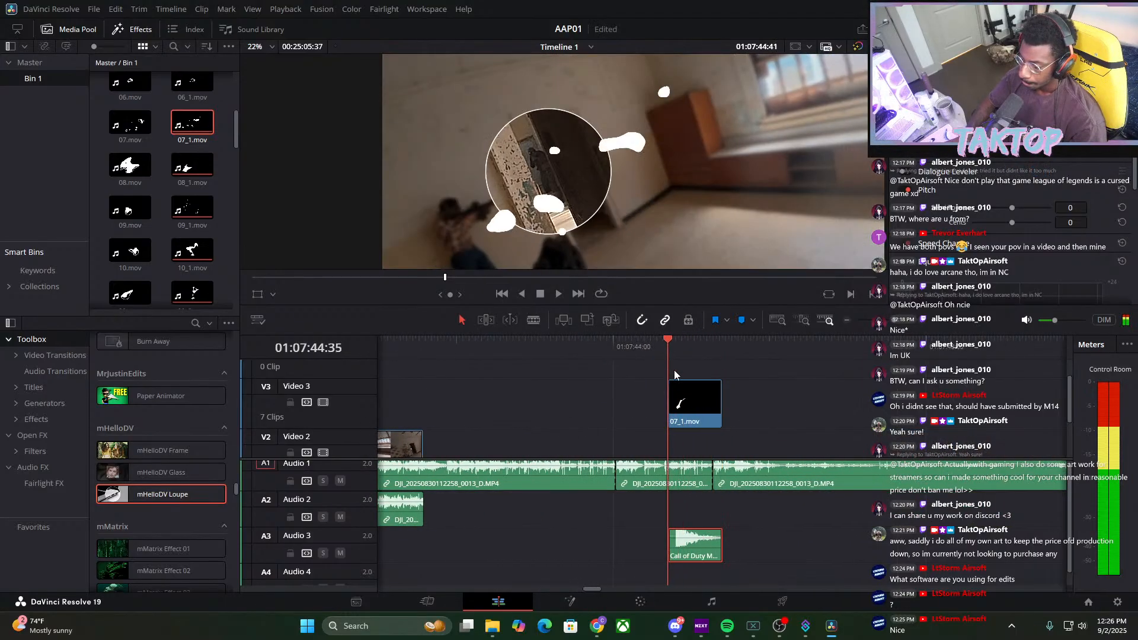
click(709, 399)
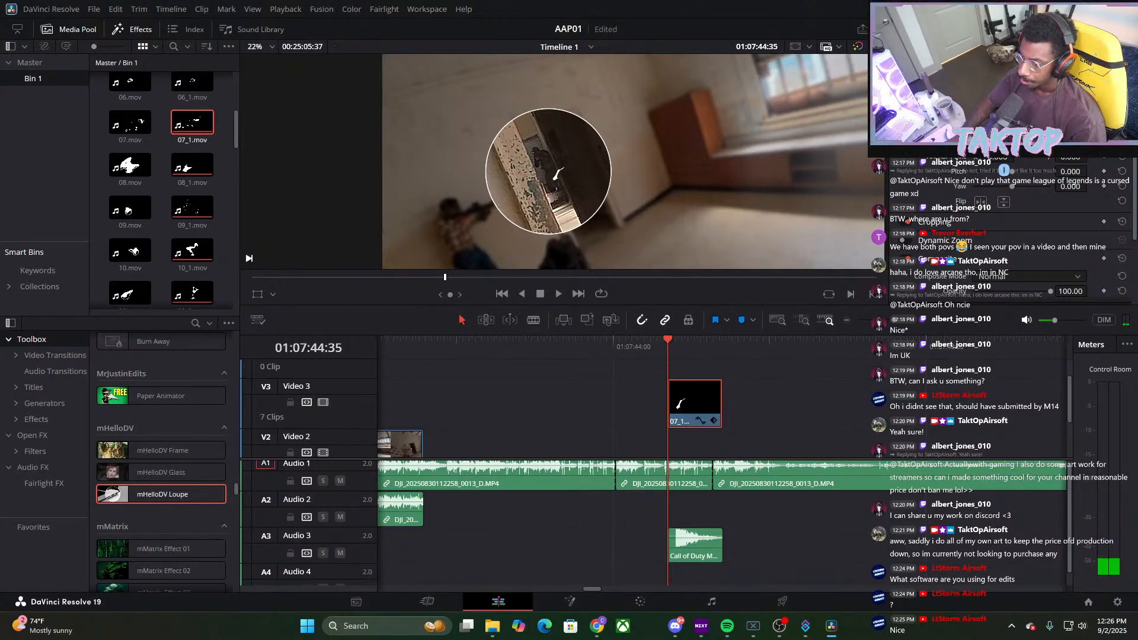
Turn the 07_1.mov splash red with the RGB Mixer, lowering all blue output channels and the green output's green and blue channels
click(646, 606)
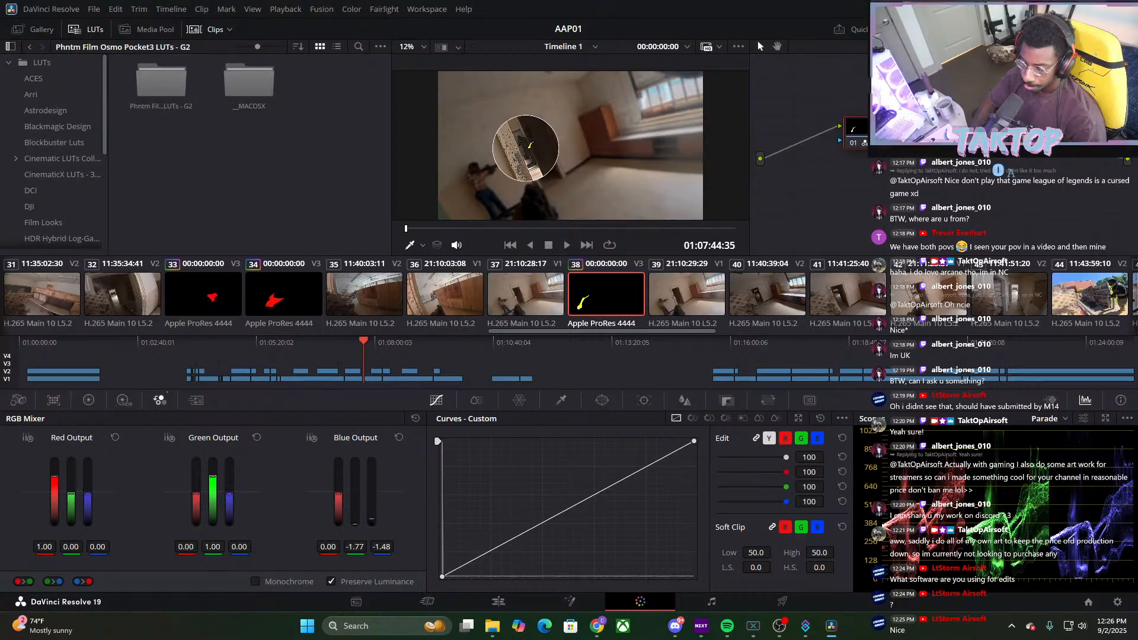
drag(355, 524, 338, 526)
drag(230, 499, 230, 533)
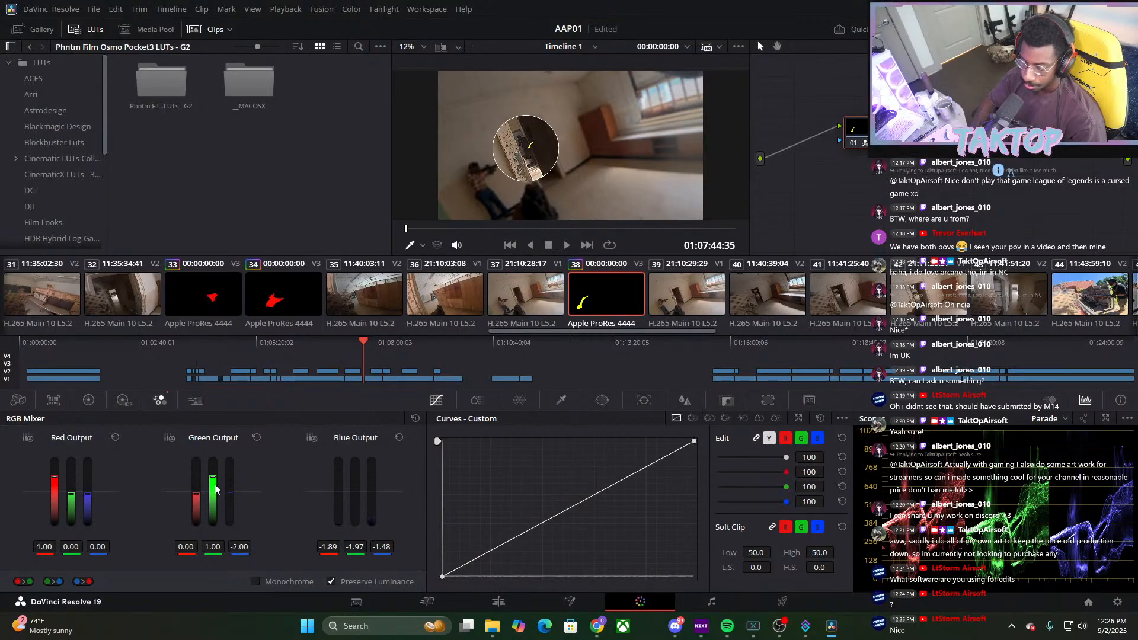
drag(213, 479, 212, 530)
click(520, 608)
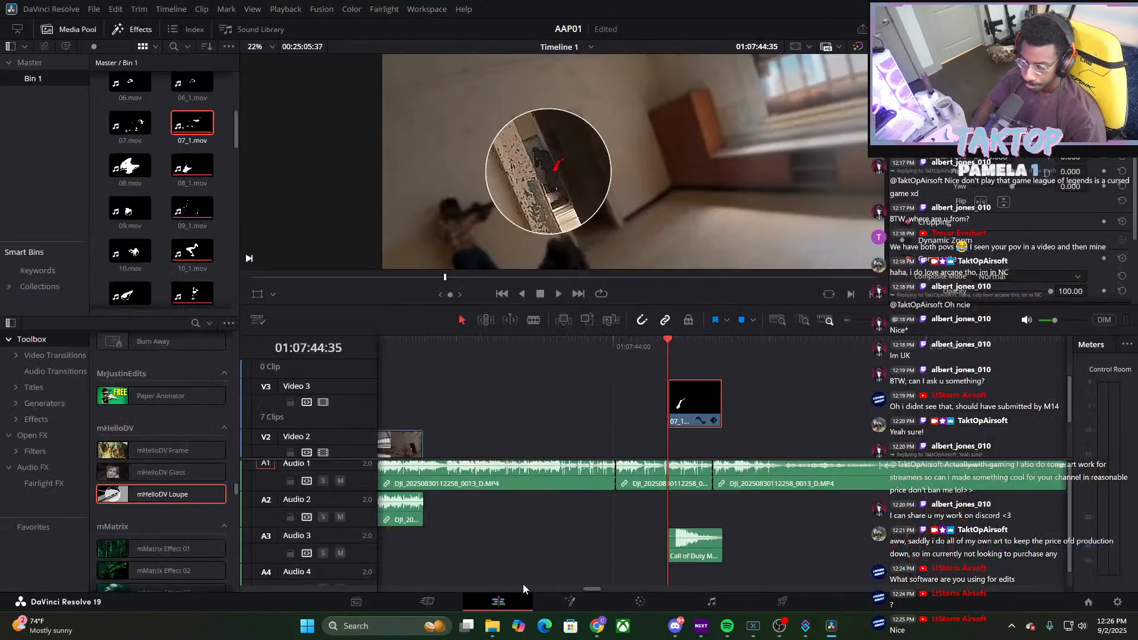
Play back the splash at 01:07:44:35 and review the footage that follows up to about 01:08:23 for another hit
click(557, 293)
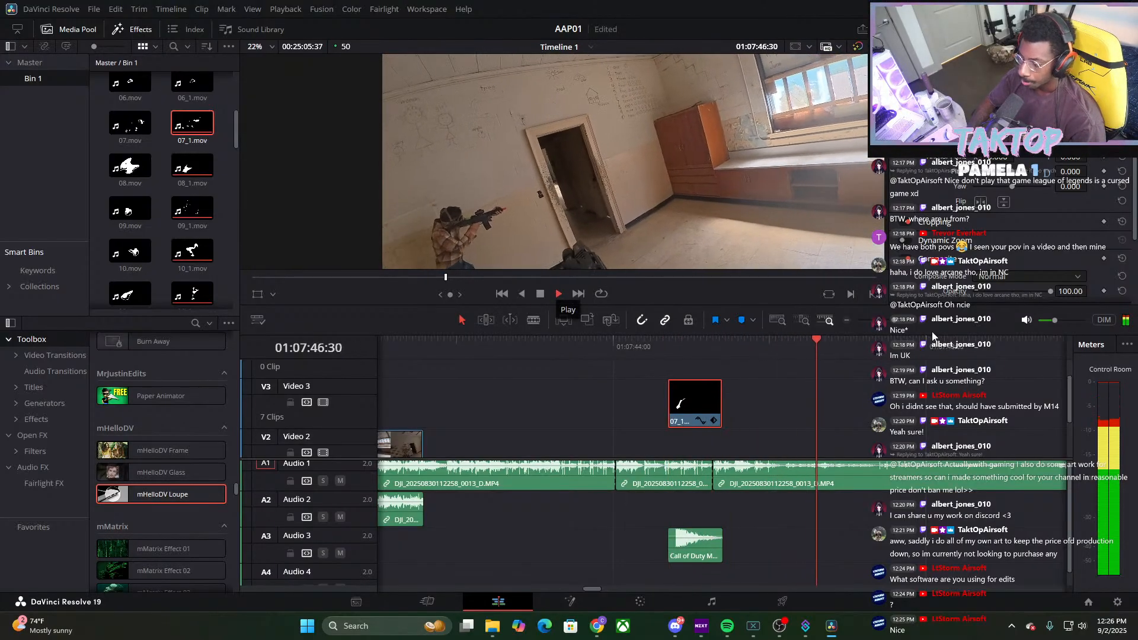
drag(894, 320, 887, 324)
drag(761, 354, 864, 377)
key(space)
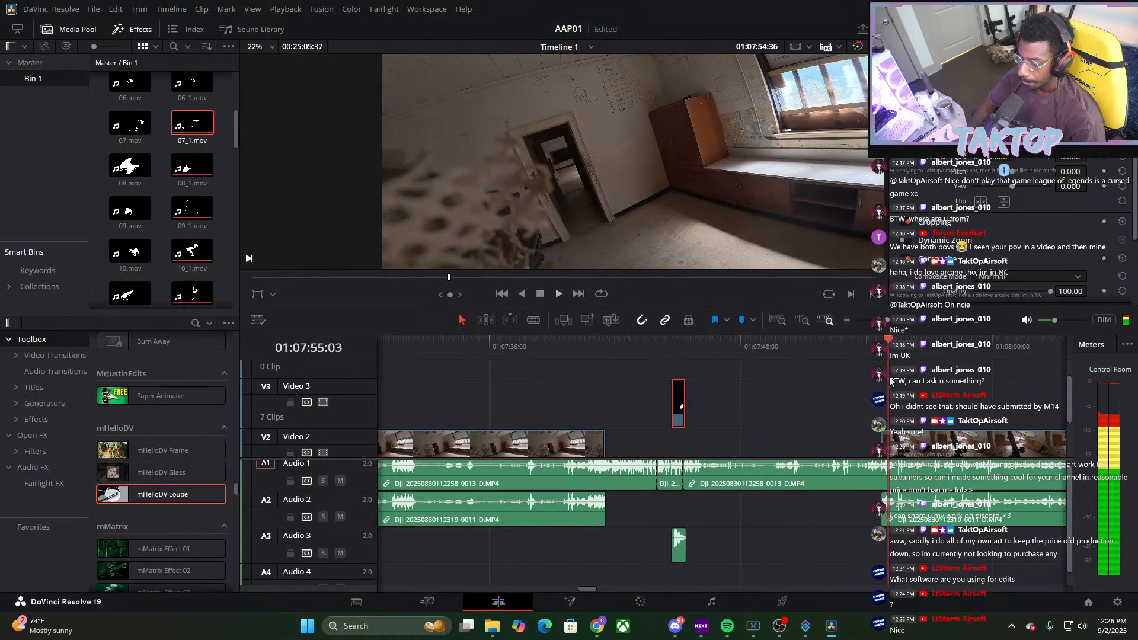
drag(890, 320, 880, 321)
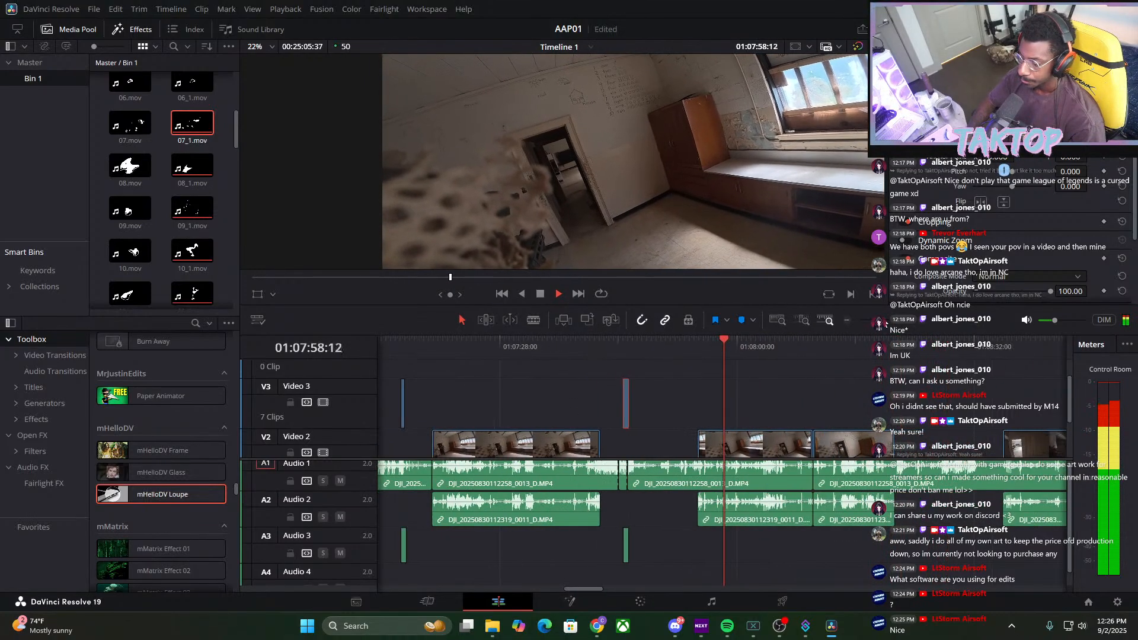
drag(730, 354, 809, 362)
key(space)
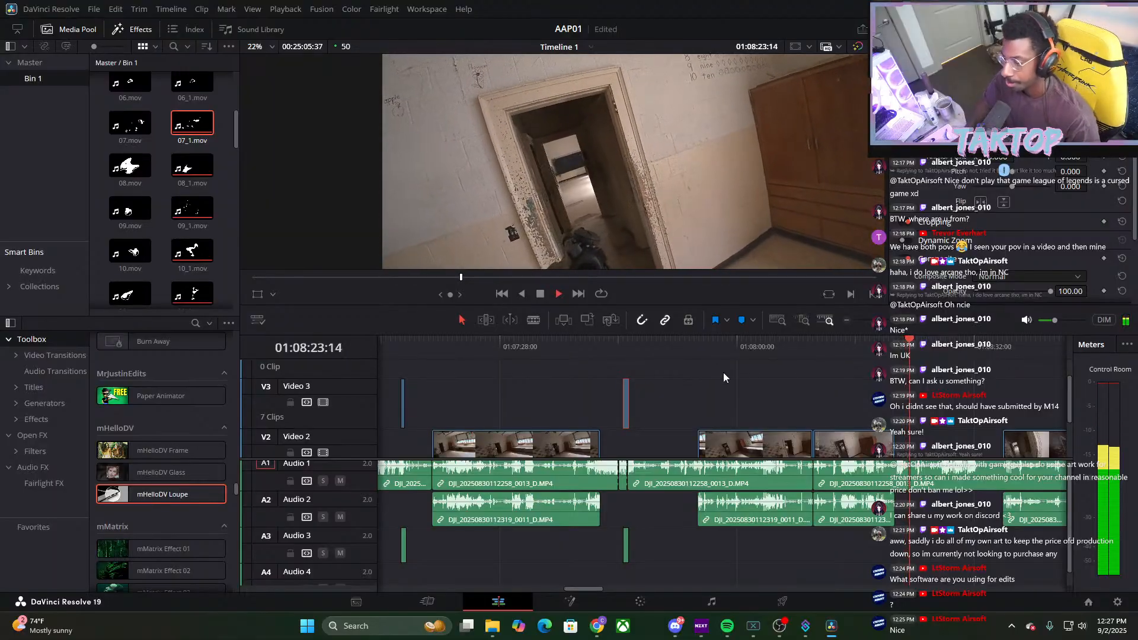
Review the footage from about 01:08:23 to 01:09:04 for the next hit
click(919, 350)
mouse_move(918, 349)
mouse_down()
mouse_move(895, 358)
mouse_move(932, 359)
mouse_up()
key(space)
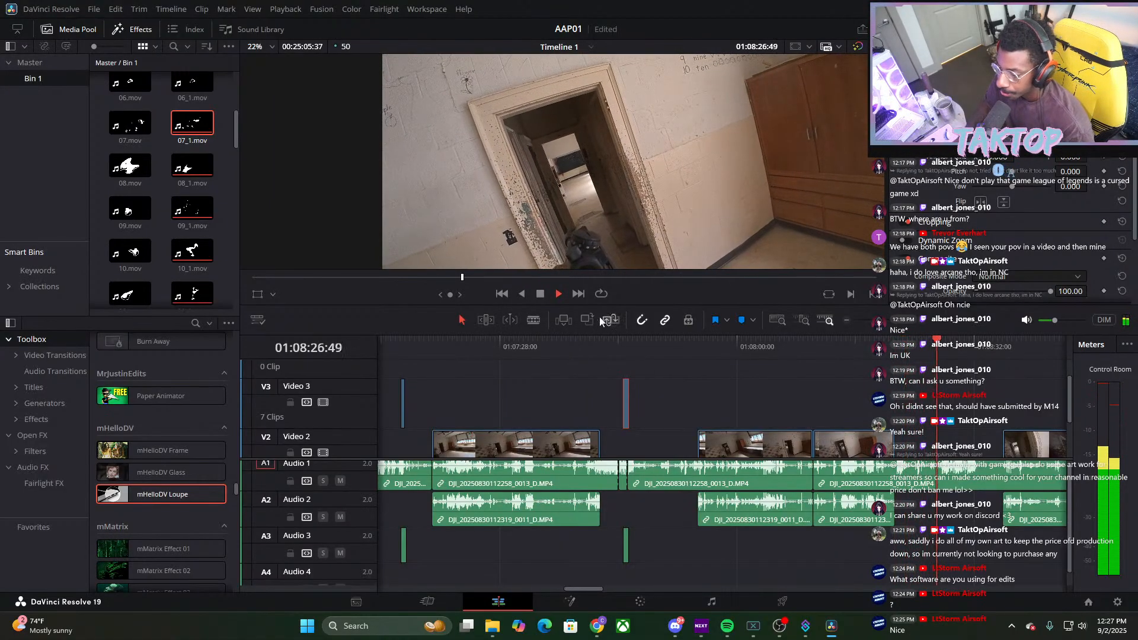
click(974, 352)
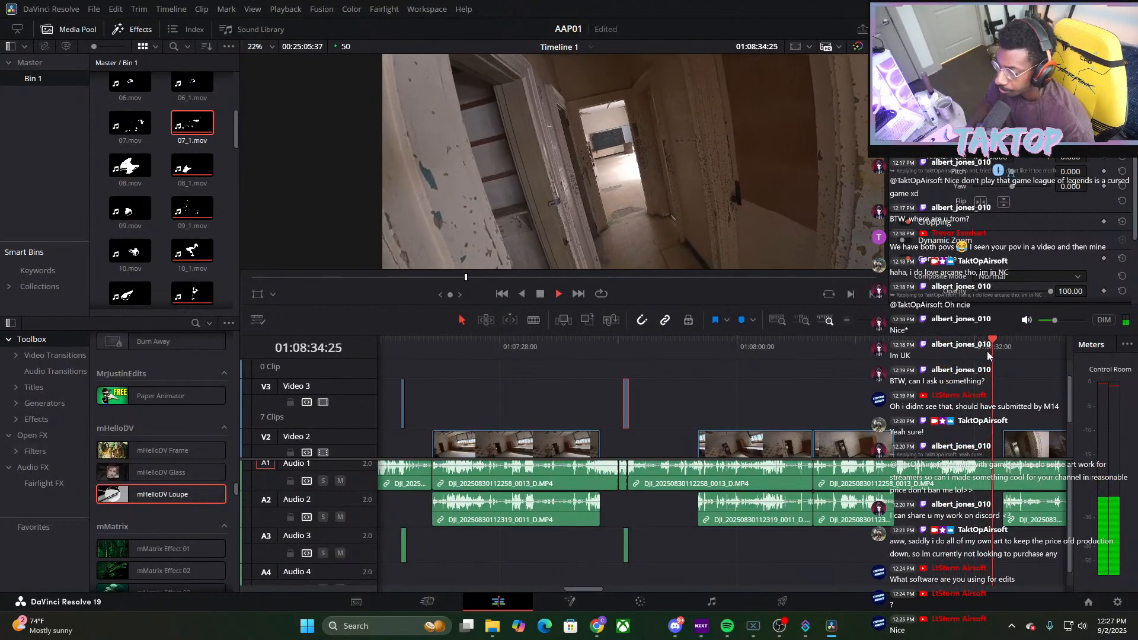
click(1018, 346)
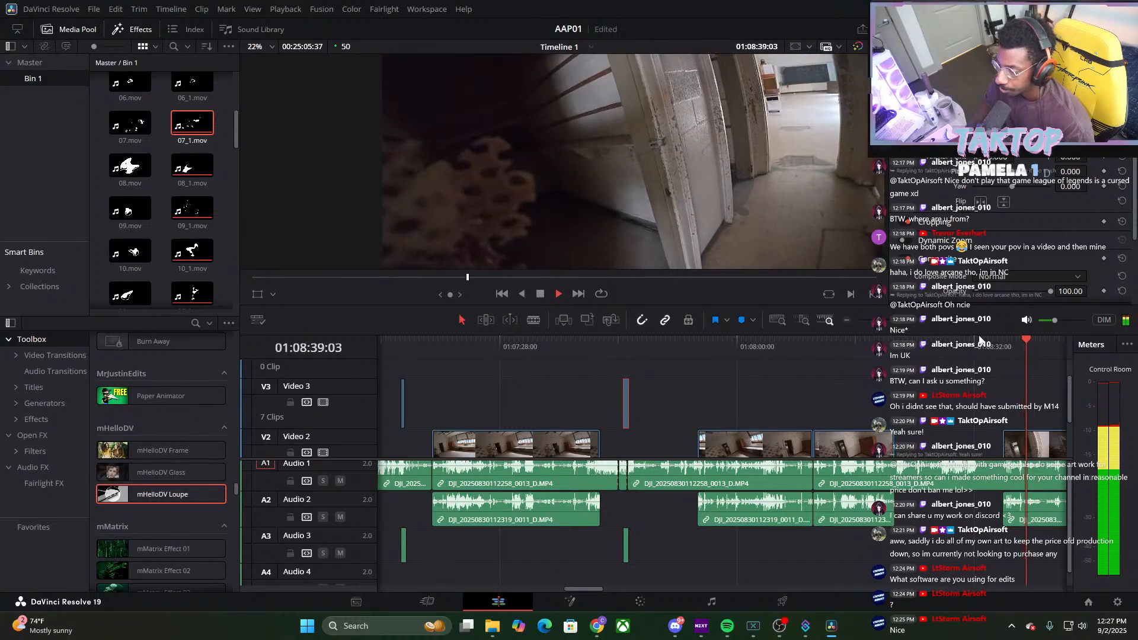
drag(881, 320, 884, 320)
drag(726, 354, 868, 369)
key(space)
key(space)
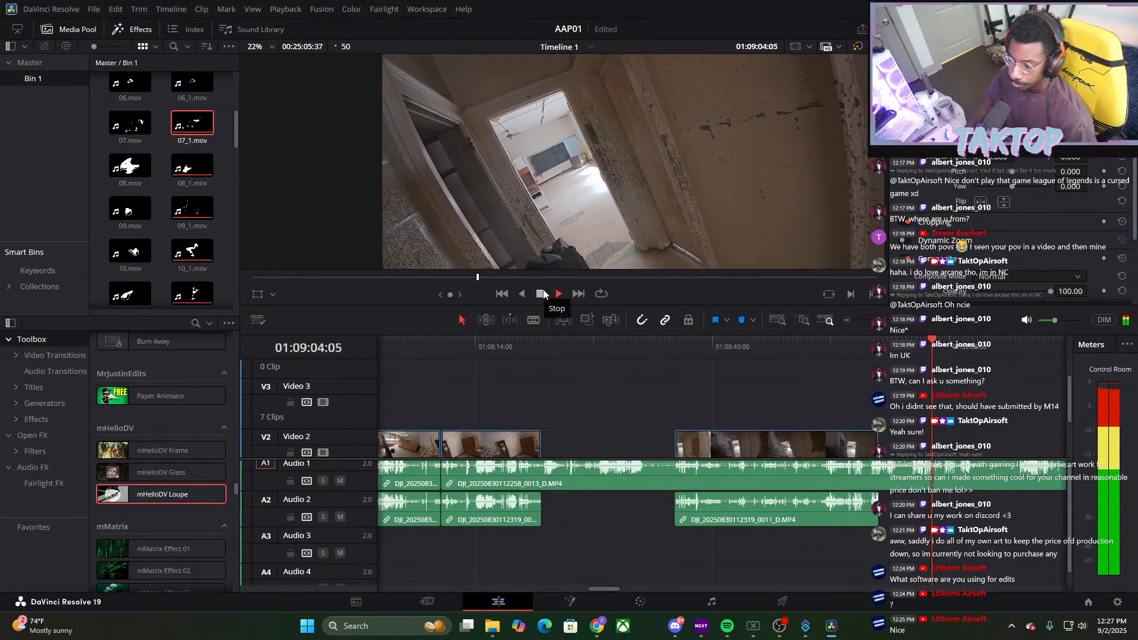
Split the Video 1 clip and its audio at 01:09:02:06 and 01:09:04:27 to isolate the hit
click(541, 294)
drag(936, 358, 915, 363)
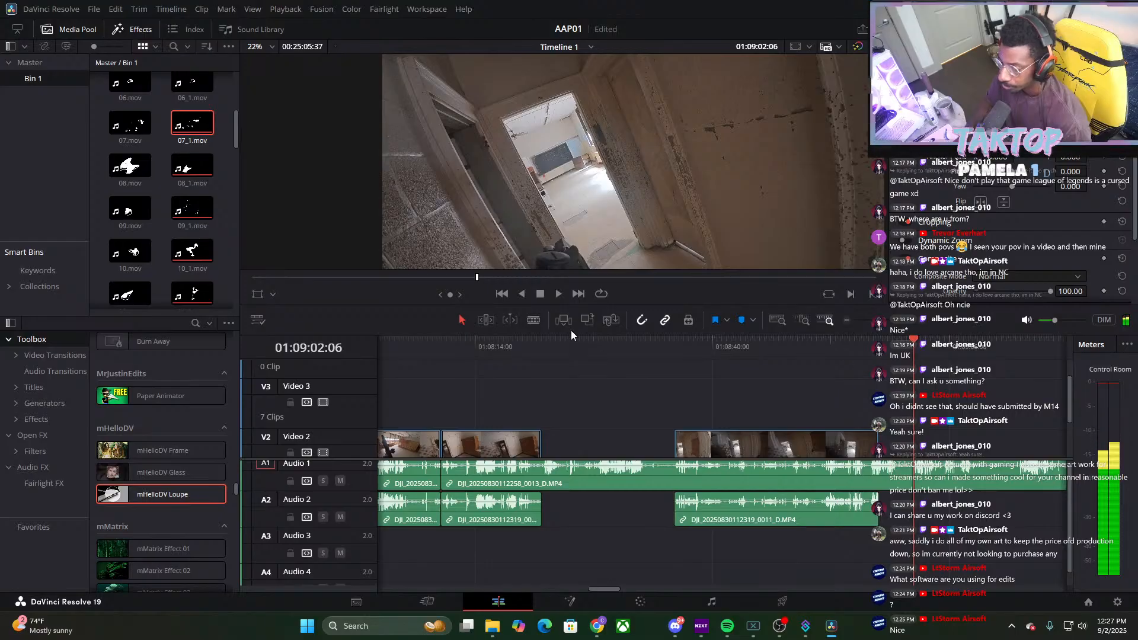
click(534, 320)
click(914, 484)
click(558, 294)
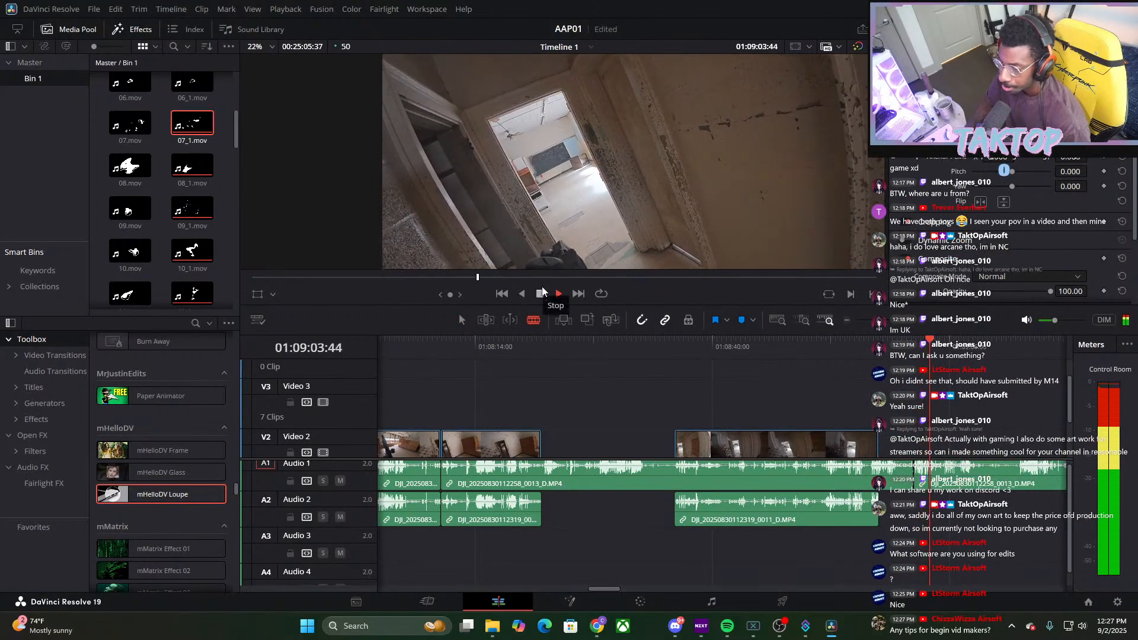
click(541, 293)
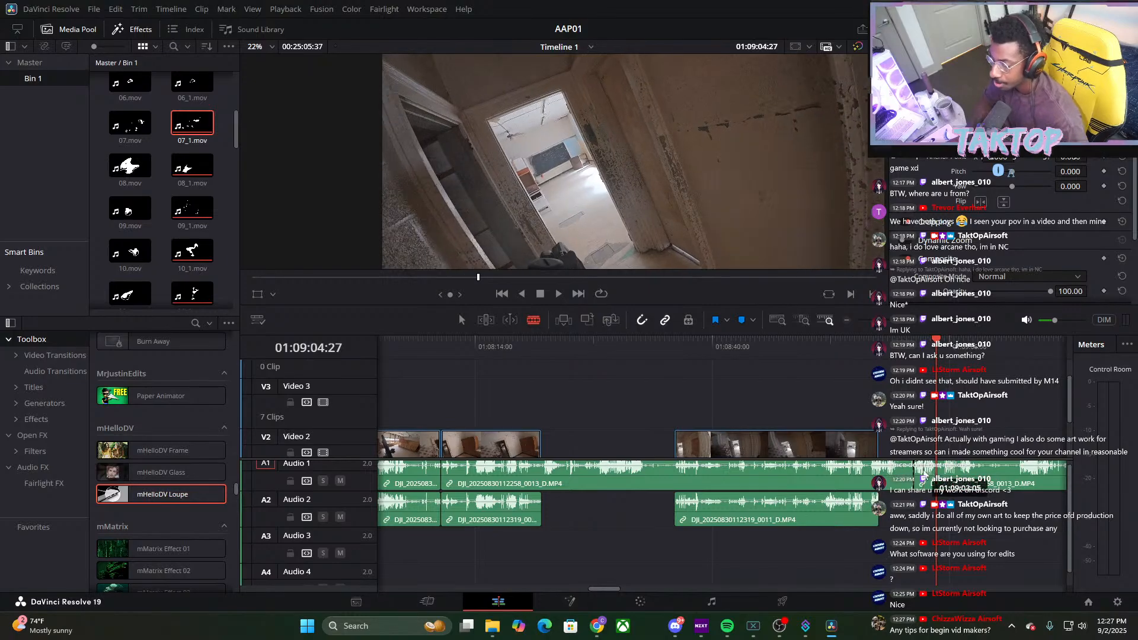
click(941, 473)
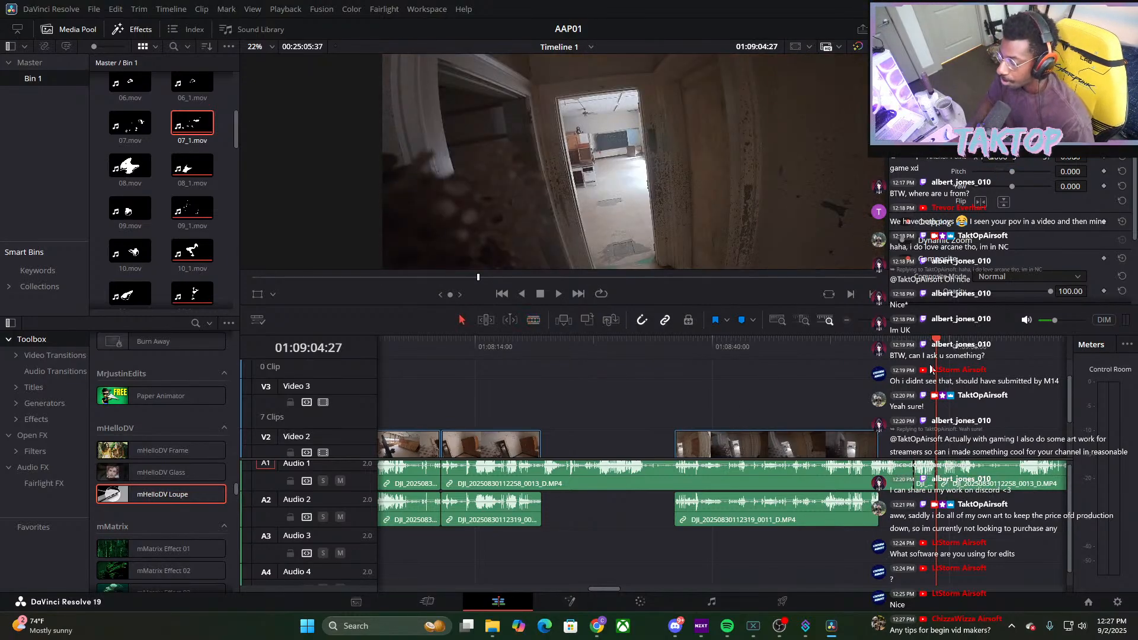
Apply the mHelloDV Loupe effect to the isolated Video 1 clip around 01:09:03 and park on frame 01:09:03:07
click(927, 365)
scroll(928, 415, up, 2)
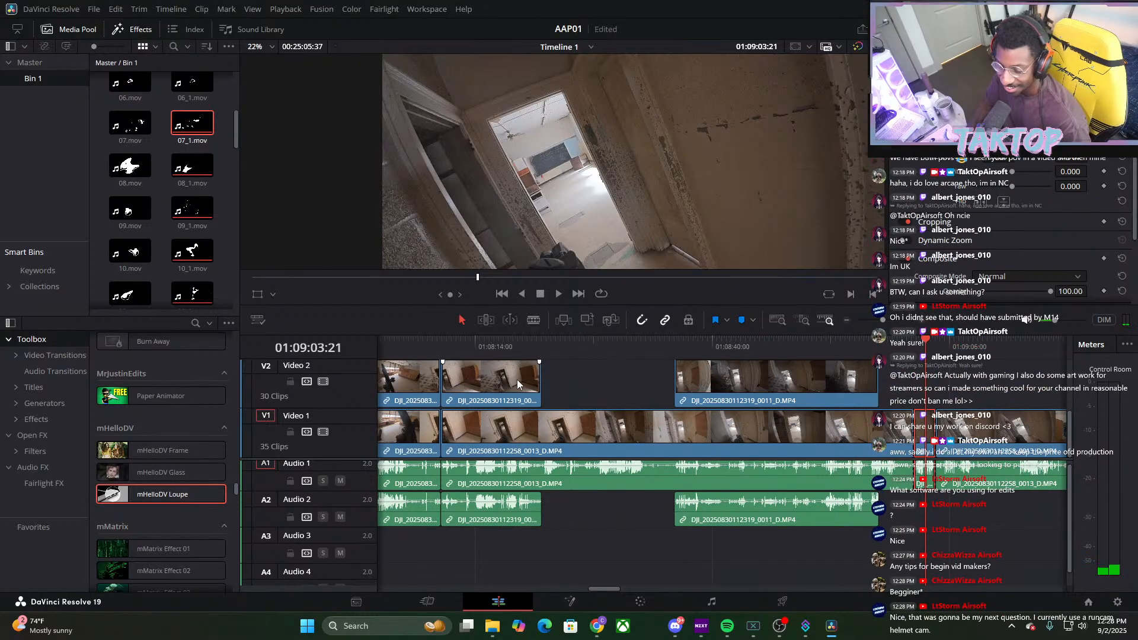
click(893, 321)
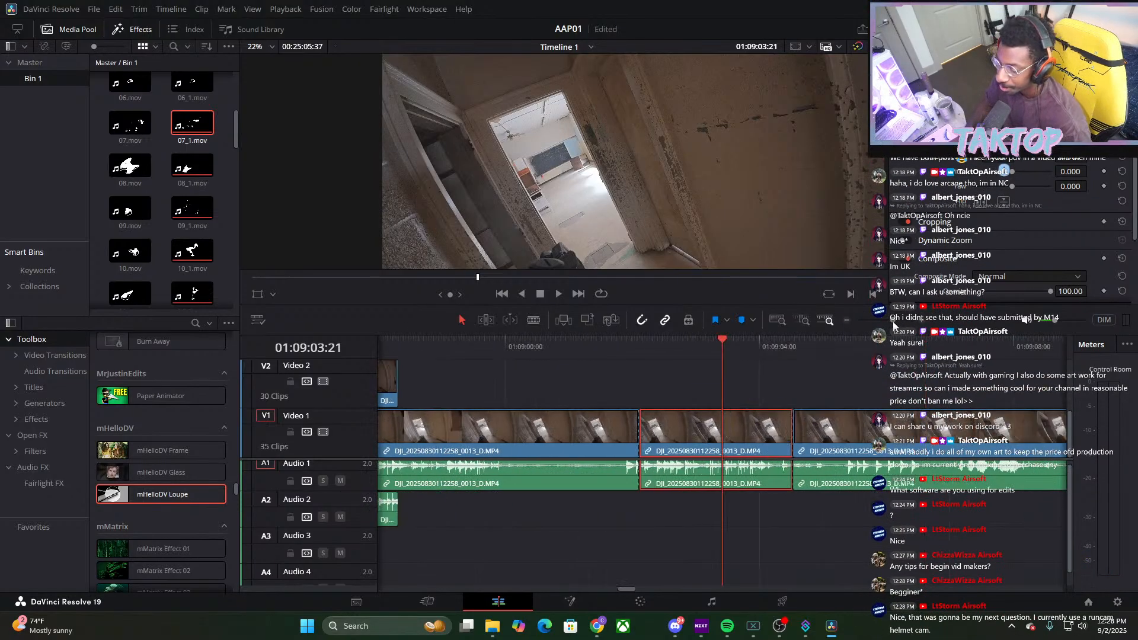
click(706, 352)
drag(705, 351, 708, 350)
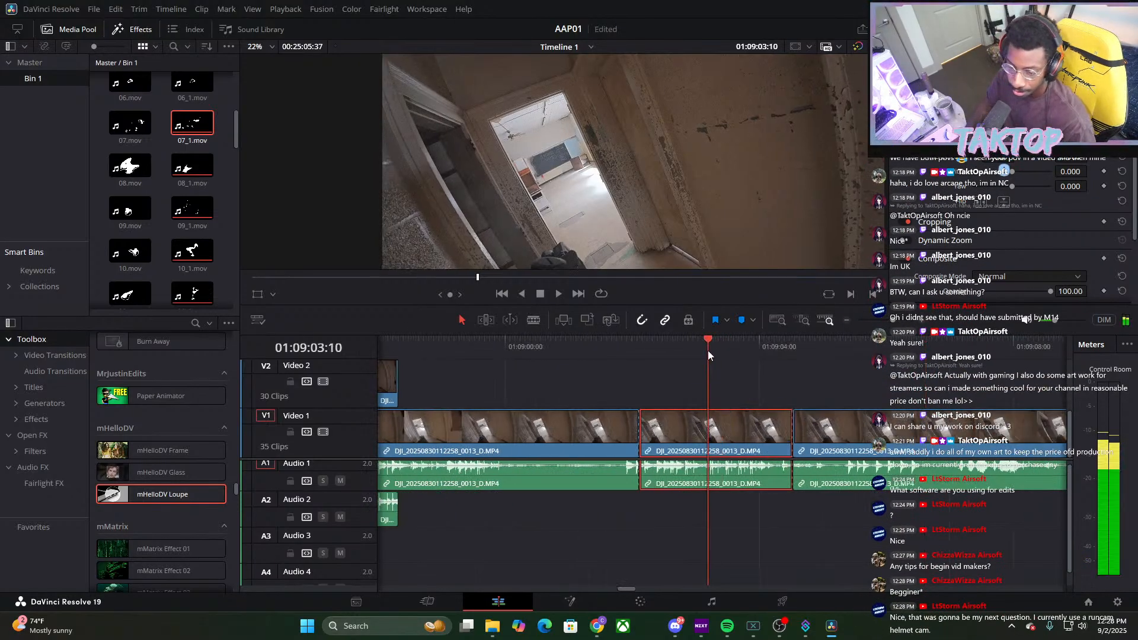
drag(178, 494, 705, 437)
mouse_move(705, 349)
mouse_down()
mouse_move(695, 347)
mouse_move(703, 352)
mouse_up()
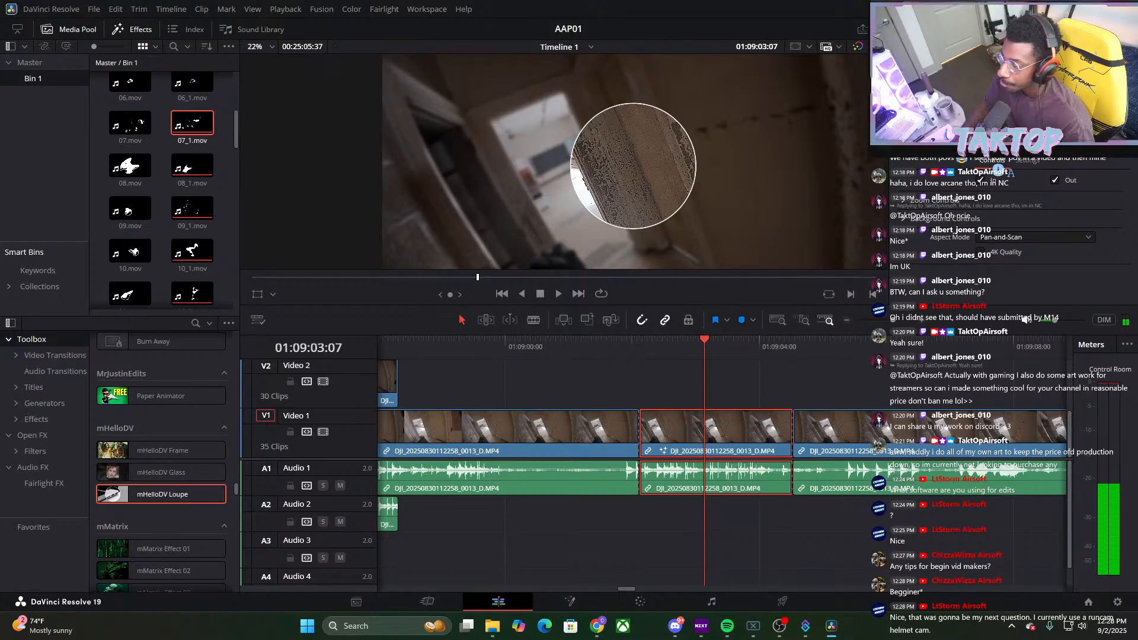
Place the loupe over the distant target in the doorway at X 0.309, Y 0.439, and raise its zoom amount to 2.984
click(917, 201)
drag(1012, 215, 897, 216)
drag(1085, 215, 1053, 216)
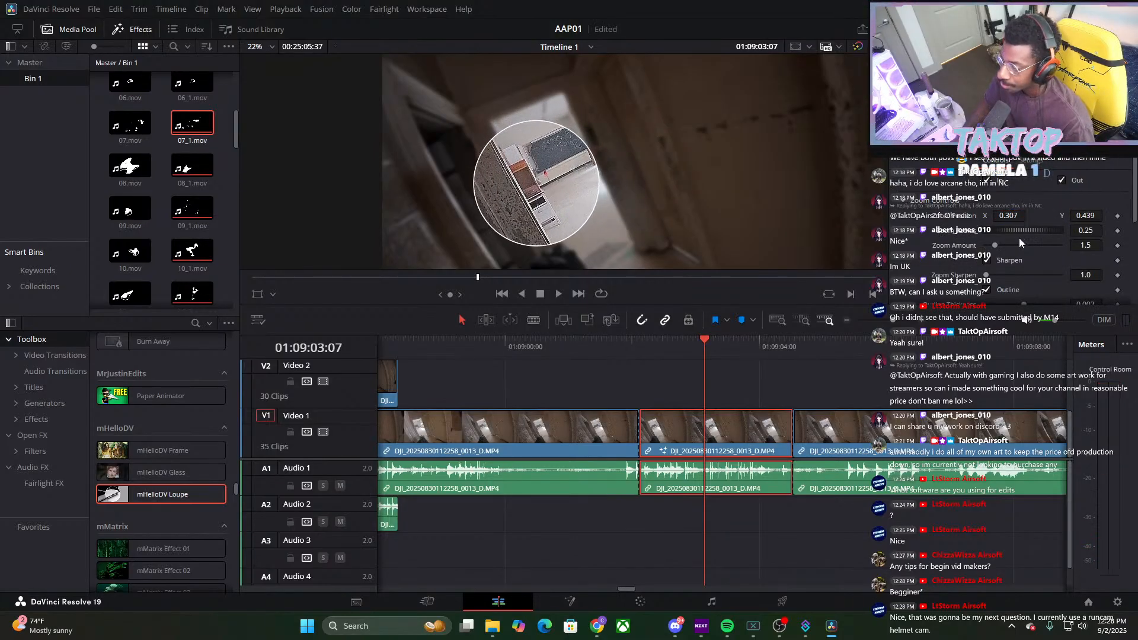
drag(1000, 243, 1013, 218)
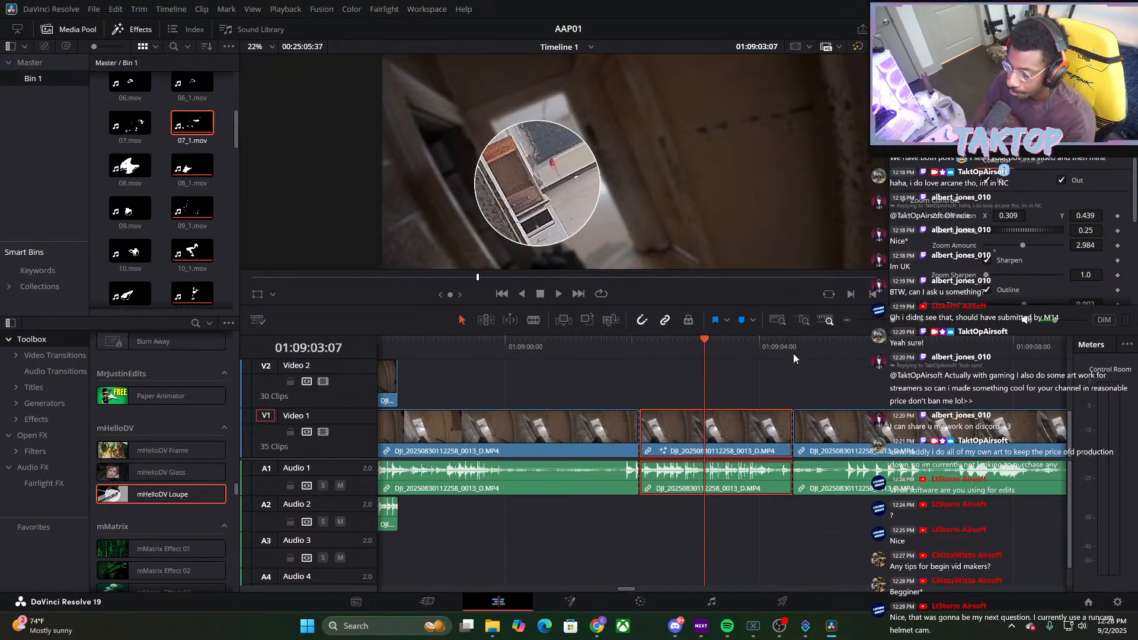
Scrub and play the magnified clip between 01:09:02:06 and 01:09:03:47 to examine how the distant target reacts
drag(668, 350, 754, 354)
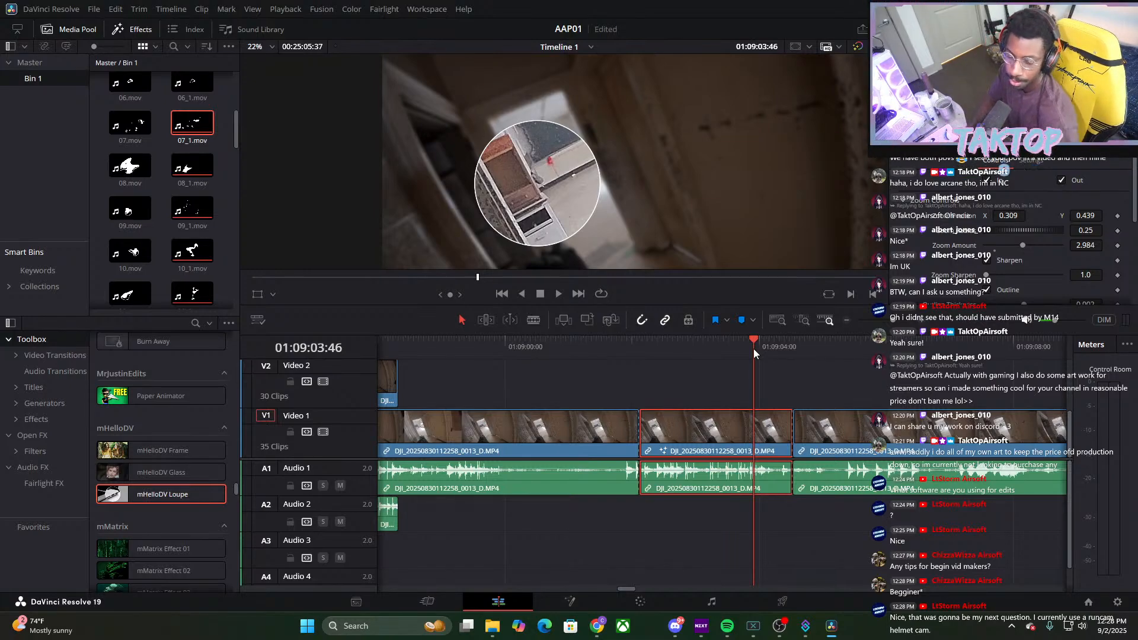
drag(752, 343, 685, 346)
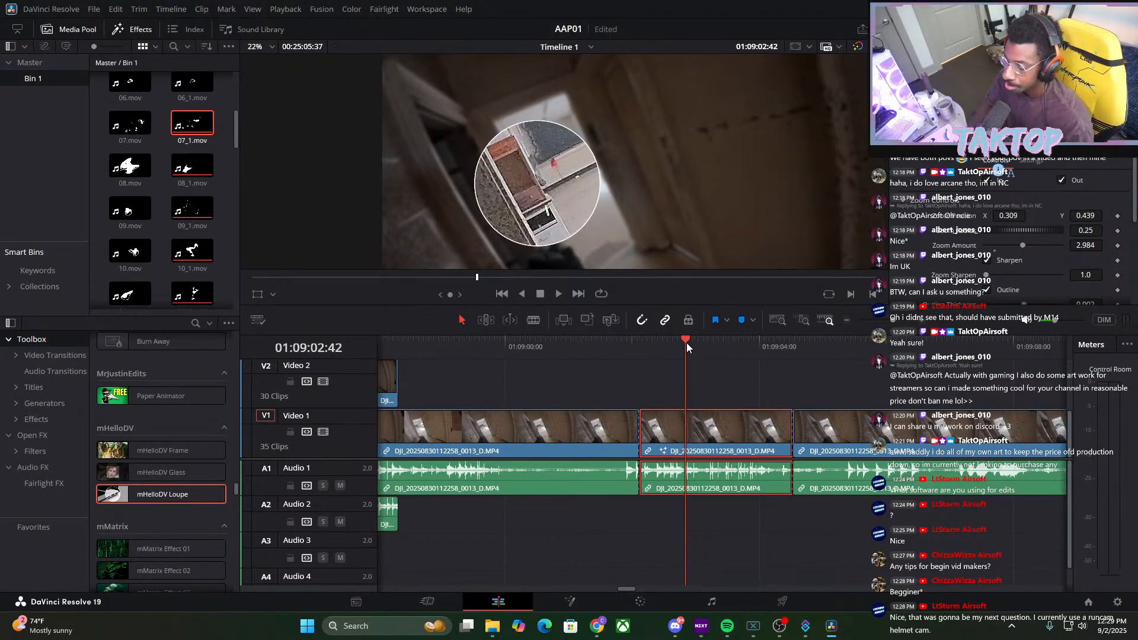
drag(686, 343, 702, 351)
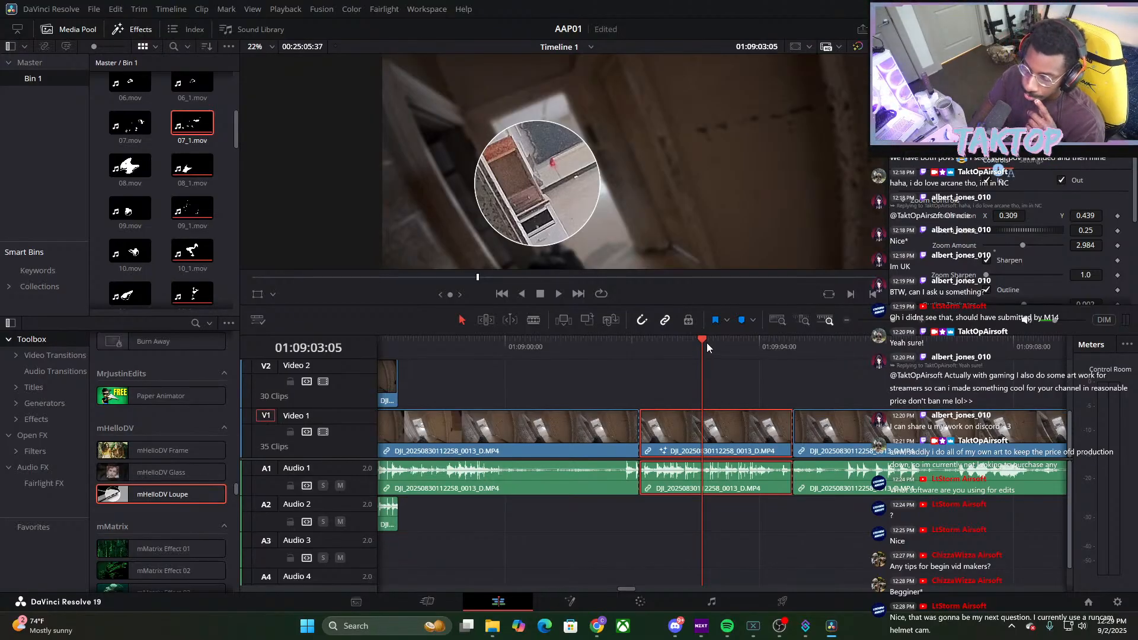
drag(706, 342, 643, 350)
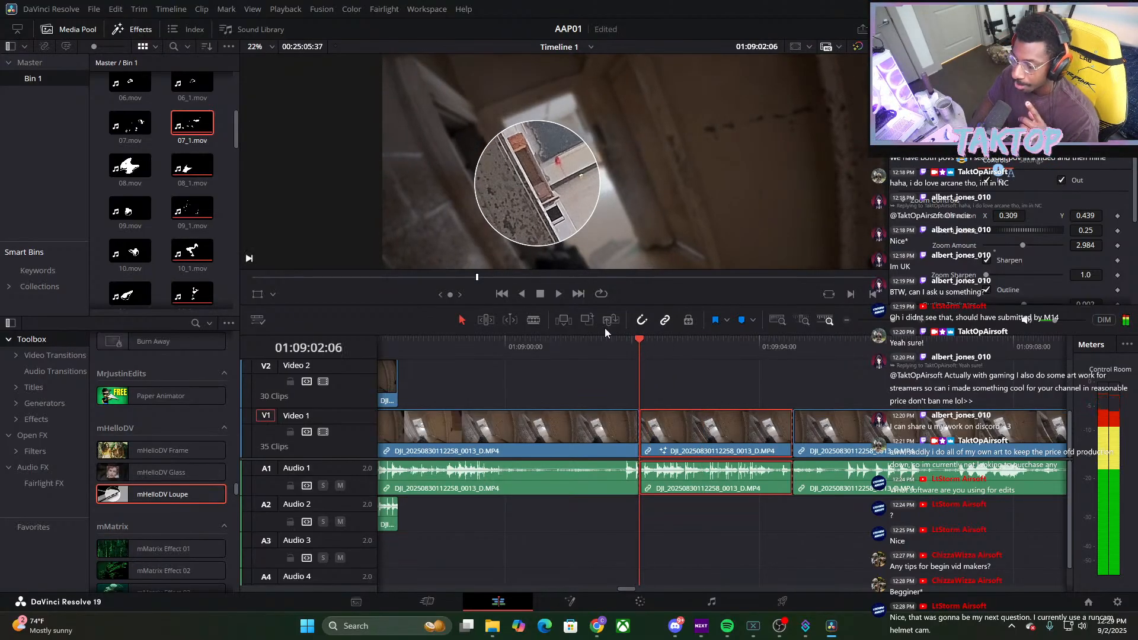
click(558, 294)
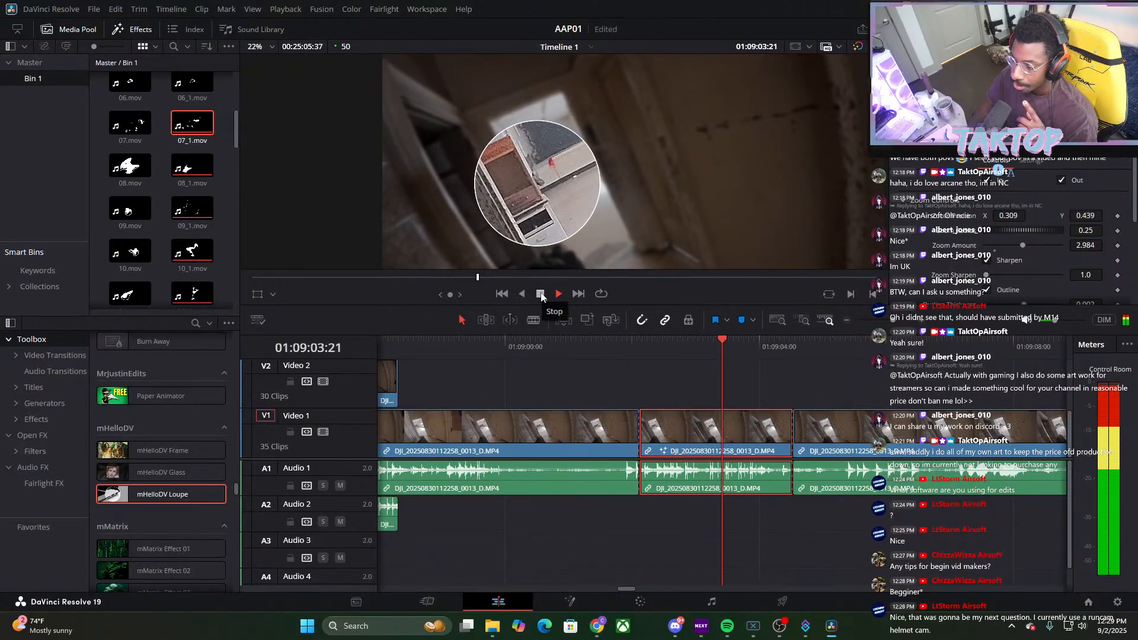
click(540, 294)
drag(761, 347, 743, 348)
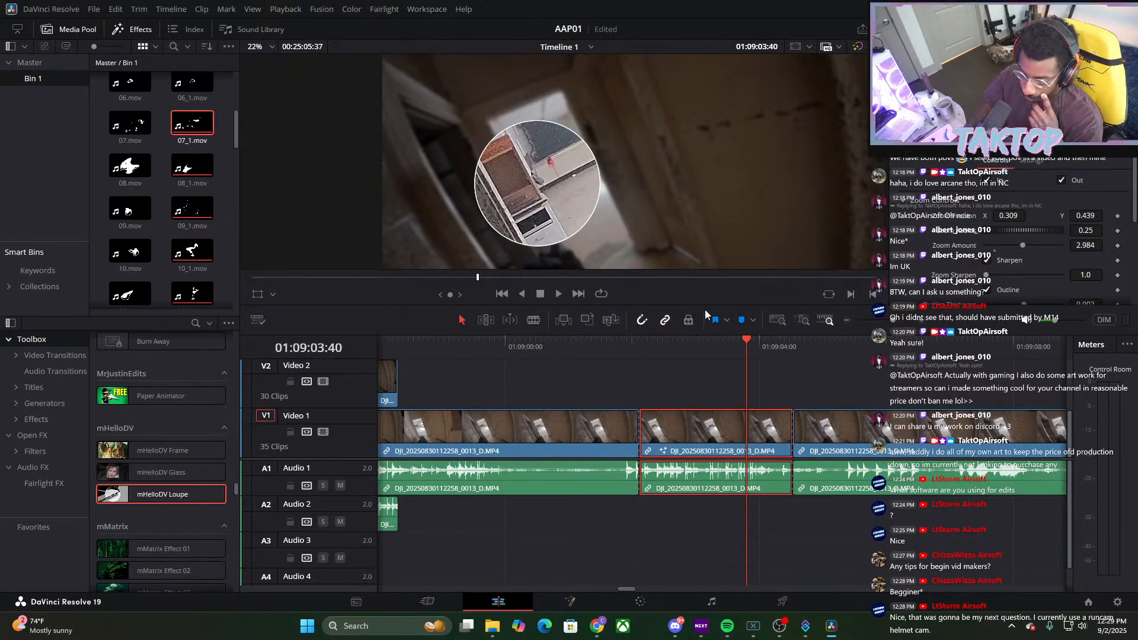
drag(752, 341, 755, 389)
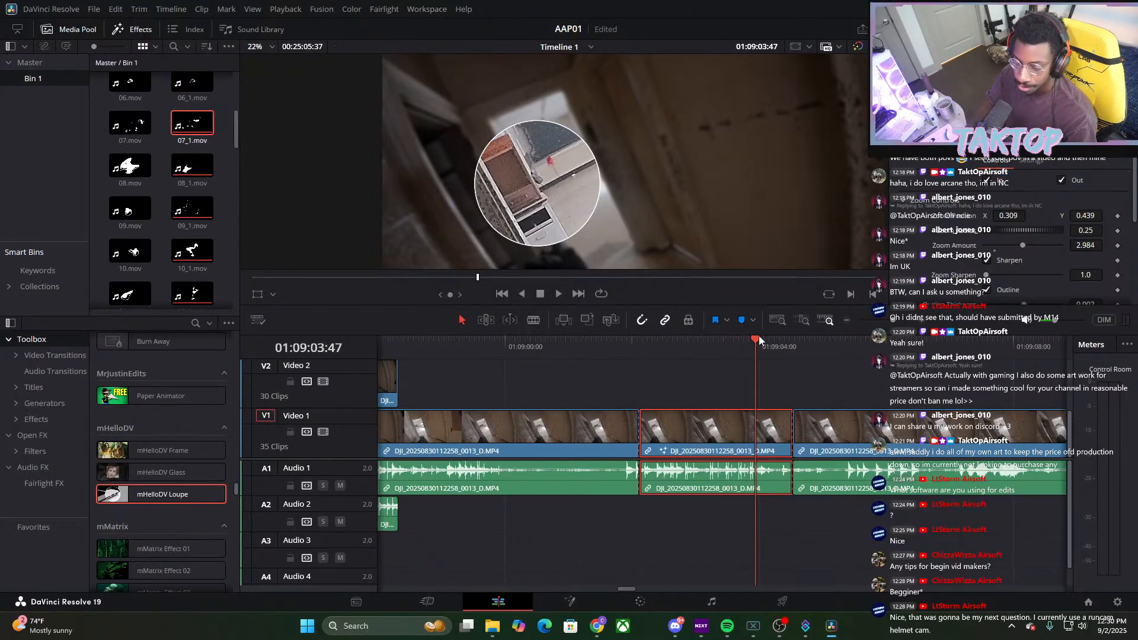
Go back to the earlier footage from 01:06:00:40 and play through to 01:06:20:19 to check the players in the room
drag(754, 343, 406, 397)
scroll(721, 345, down, 10)
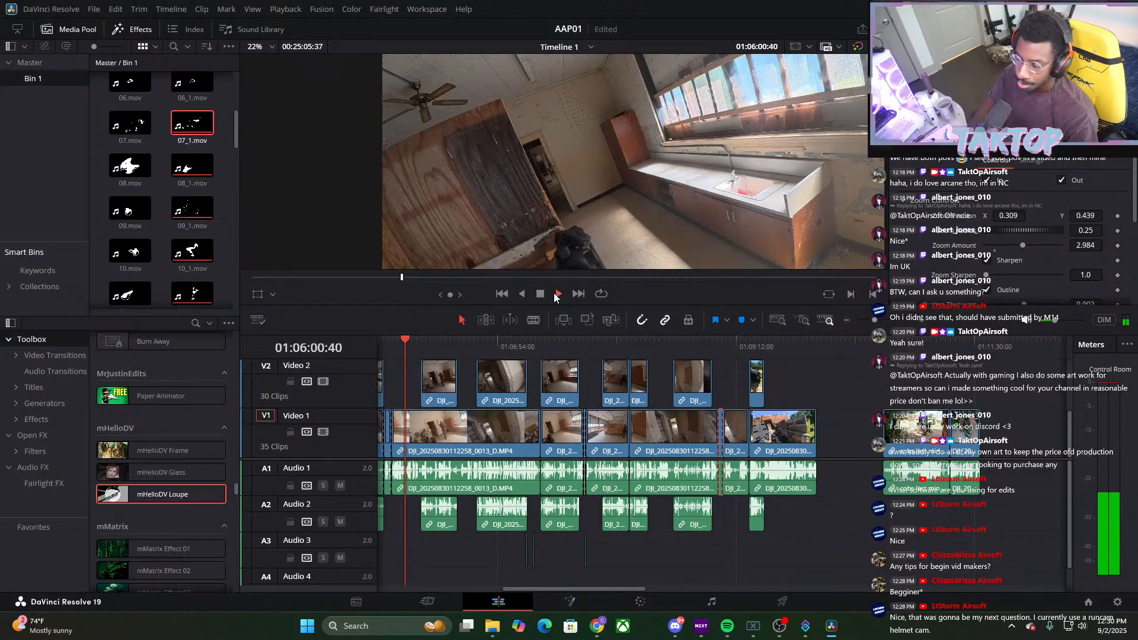
click(558, 293)
click(536, 293)
drag(418, 354, 431, 355)
click(559, 293)
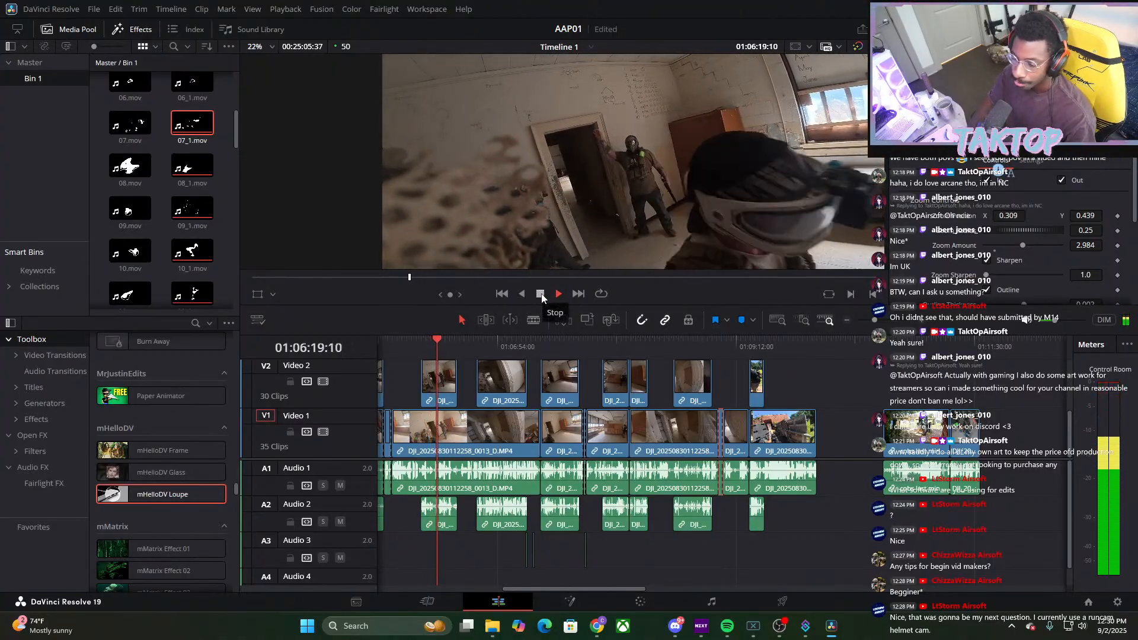
click(540, 294)
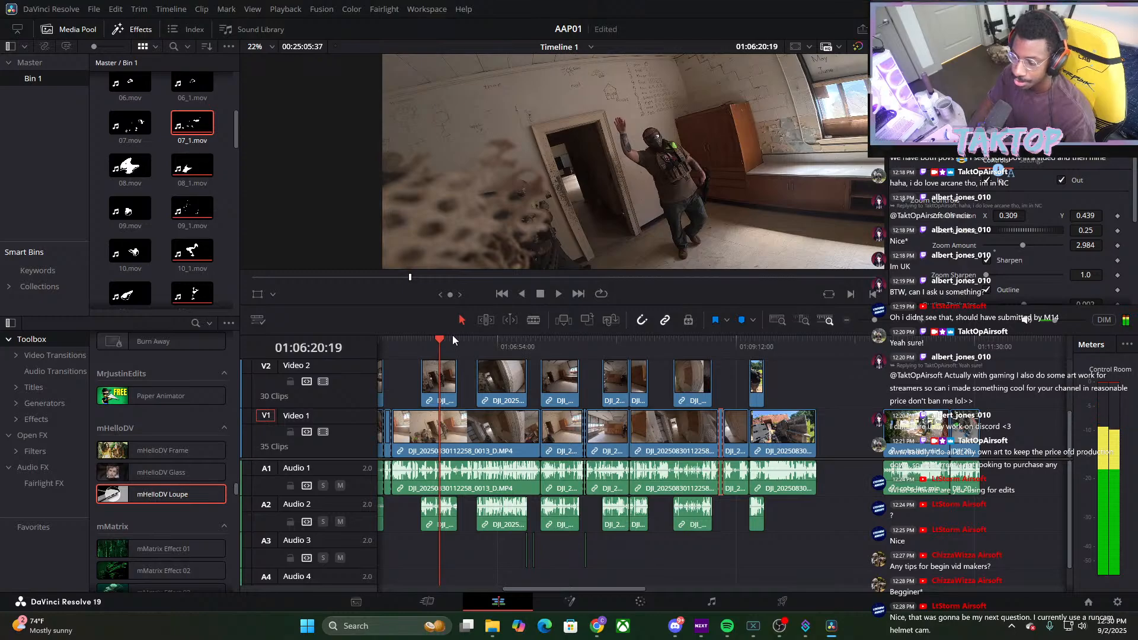
Return to the loupe clip at 01:09:02:06 and go through its frames up to 01:09:03:14 to examine the hit
click(601, 372)
drag(600, 372, 719, 421)
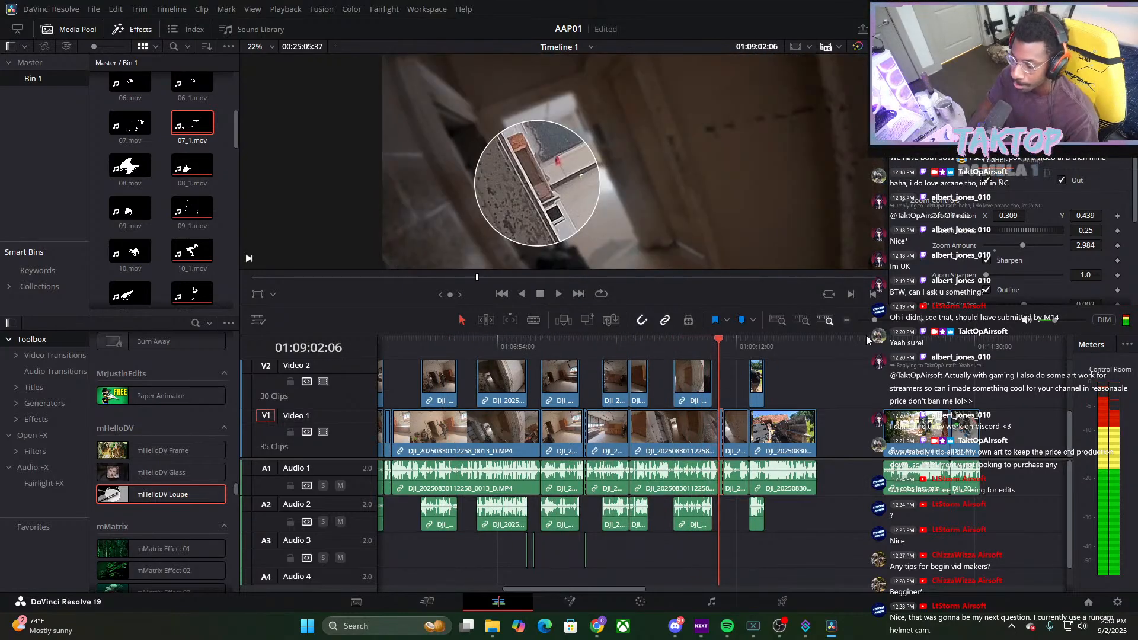
drag(874, 320, 879, 321)
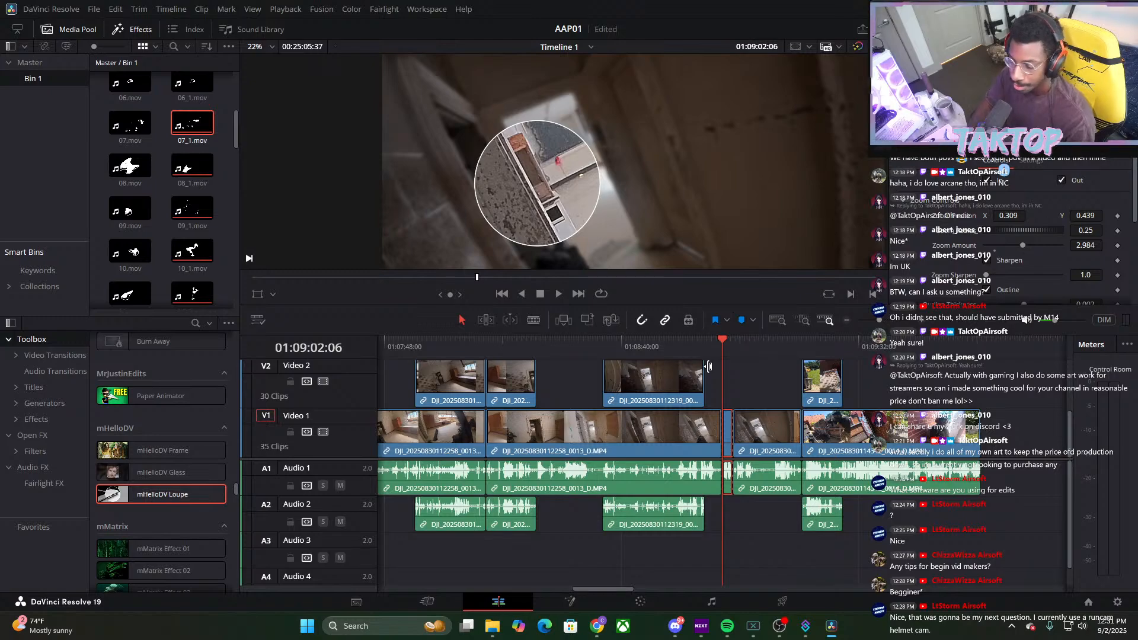
key(space)
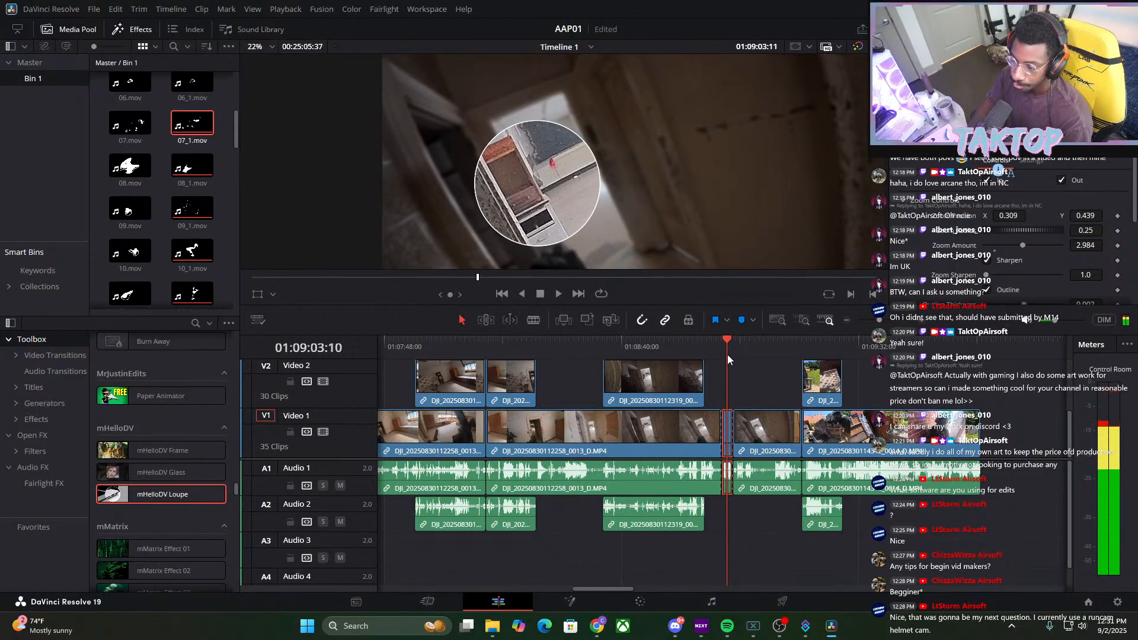
key(Left)
key(Left)
key(Left)
key(Left)
key(Left)
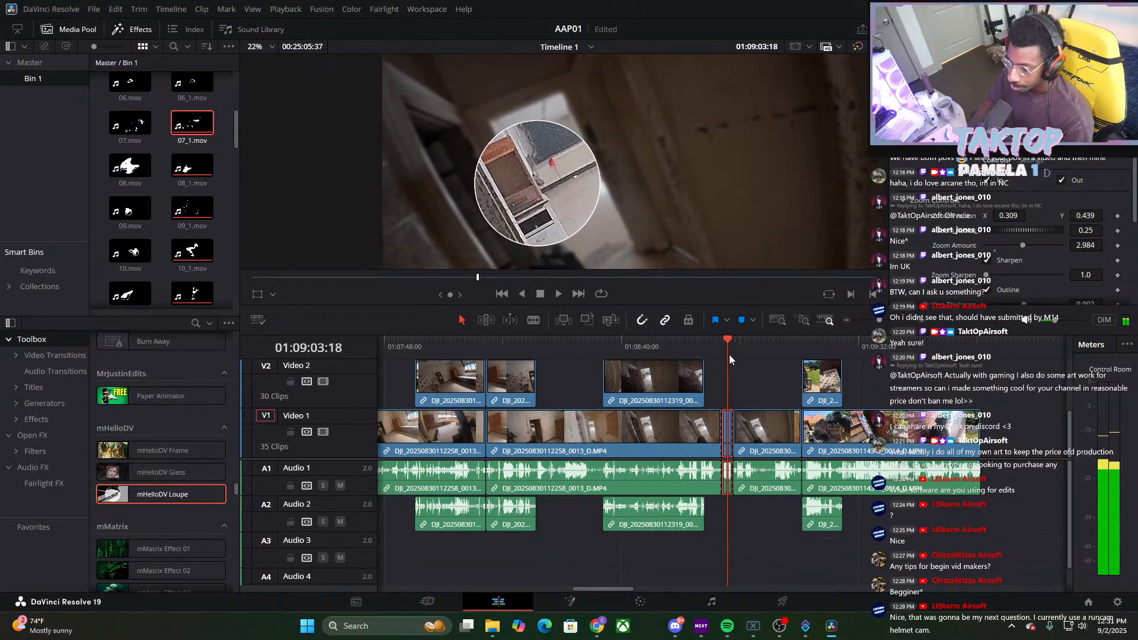
key(Left)
key(Left)
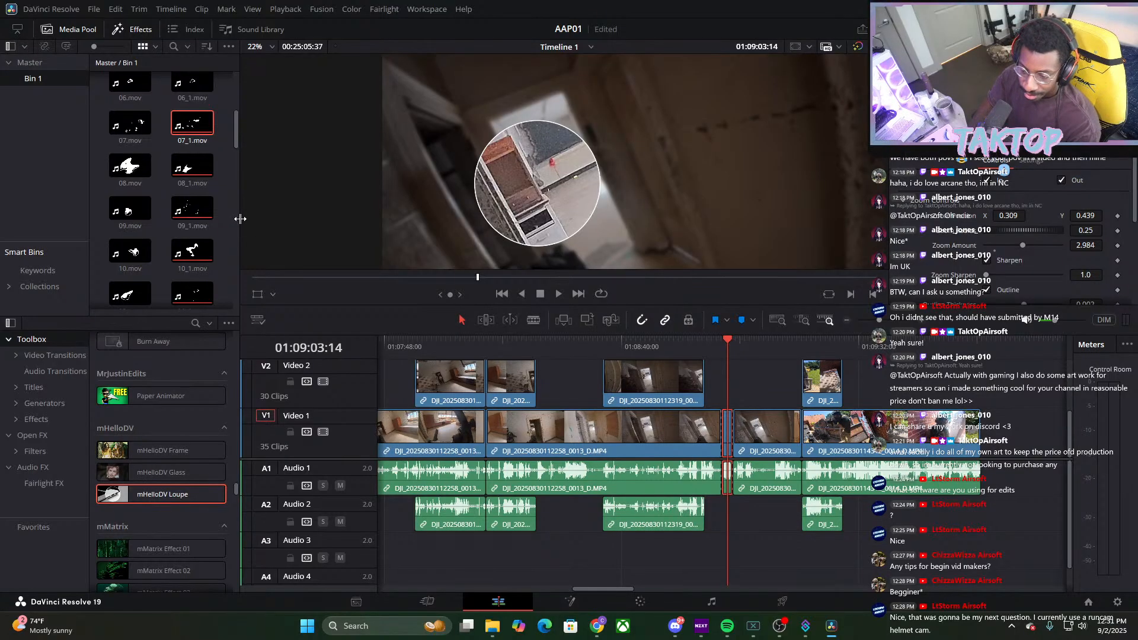
drag(240, 218, 239, 218)
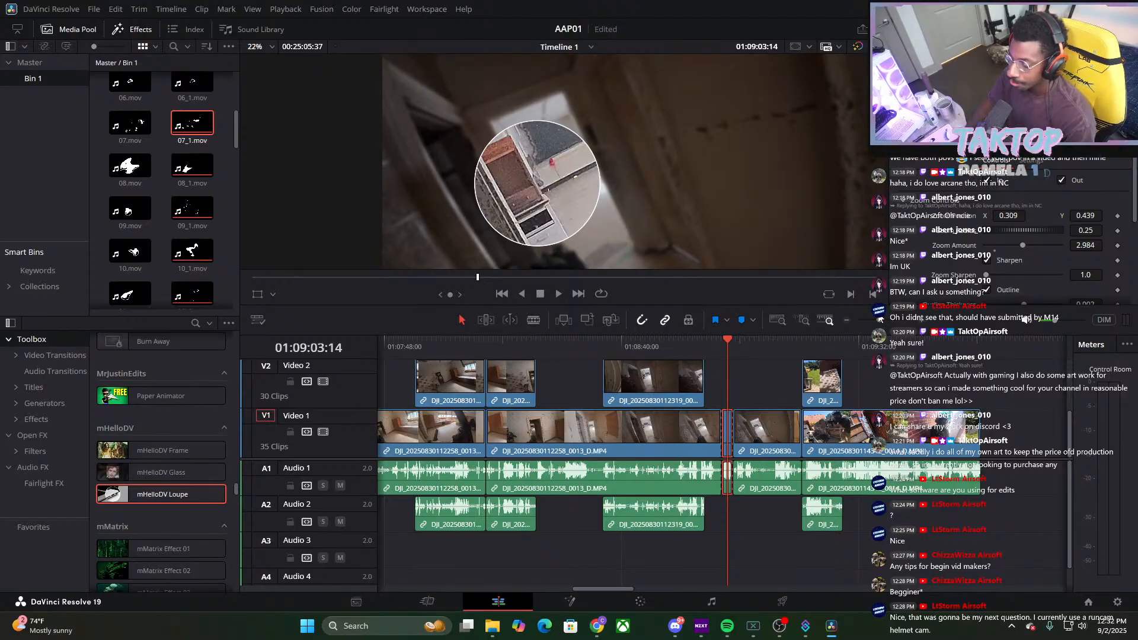
Add the splash animation 10_1.mov at 01:09:03:32 and move it onto the video track above Video 2
drag(879, 320, 899, 323)
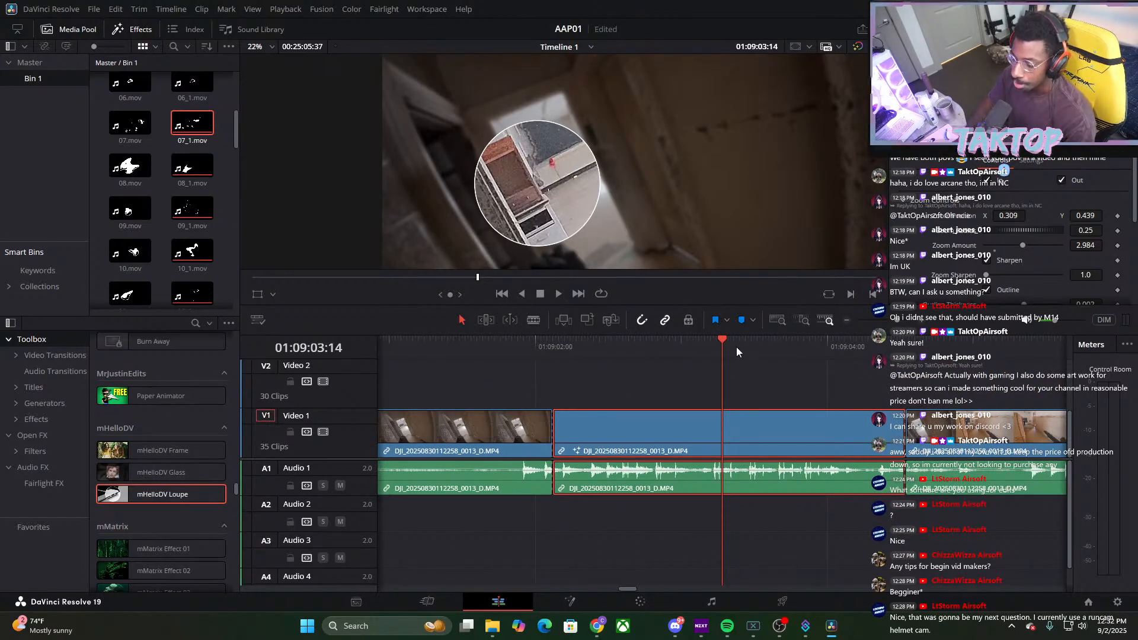
drag(723, 346, 774, 351)
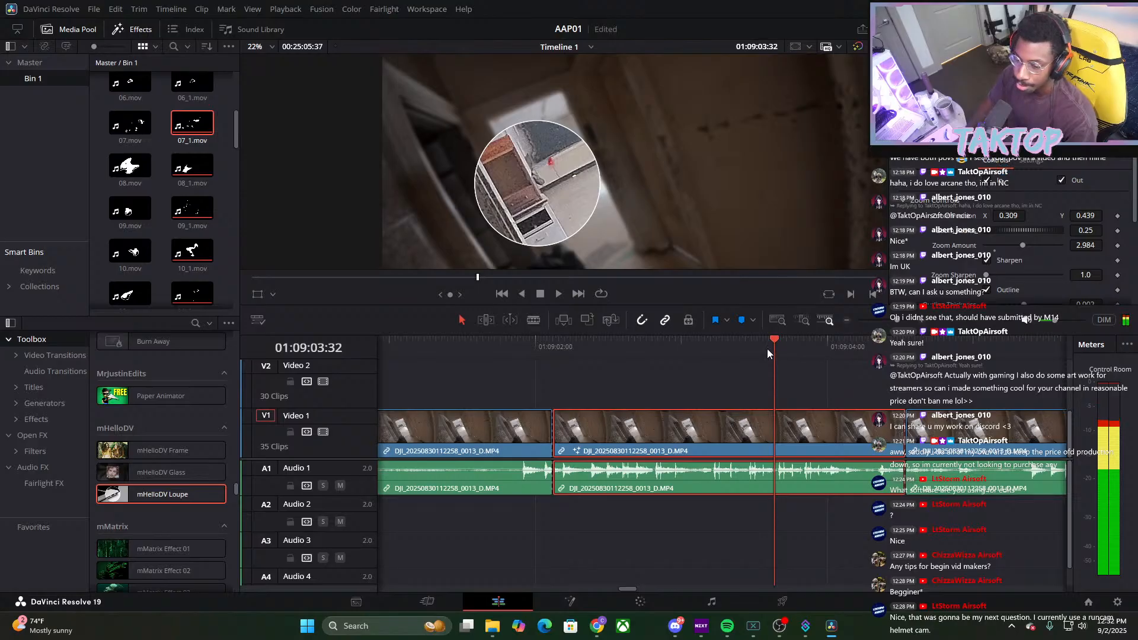
click(189, 250)
drag(188, 250, 799, 392)
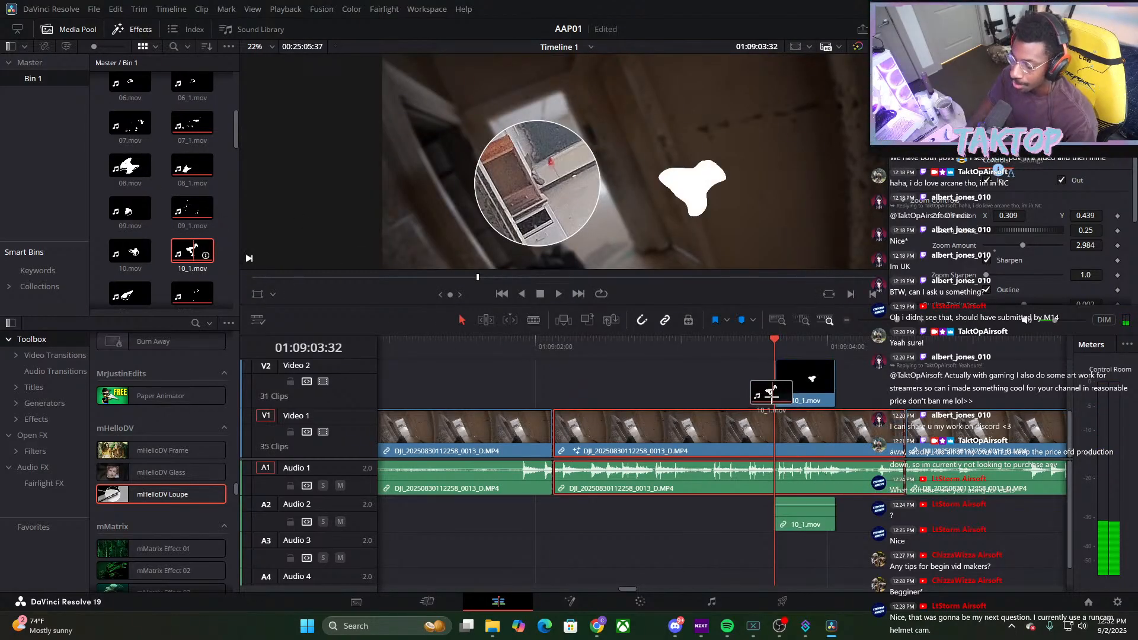
drag(897, 321, 885, 323)
drag(728, 387, 725, 366)
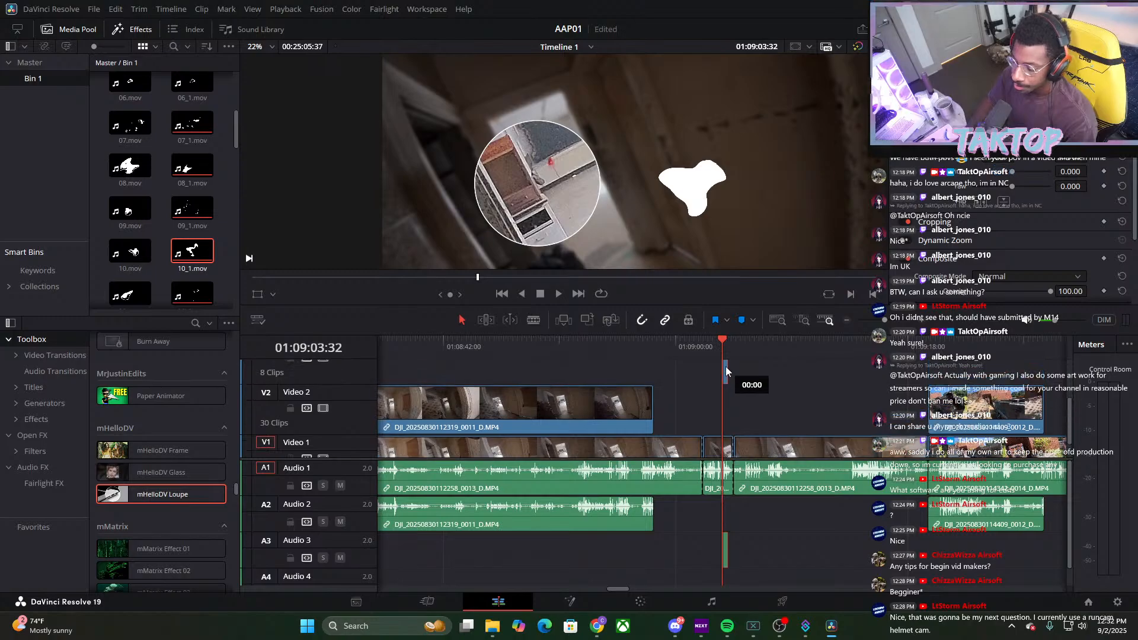
Unlink the 10_1.mov splash from its audio and delete the audio part from Audio 3
right_click(723, 549)
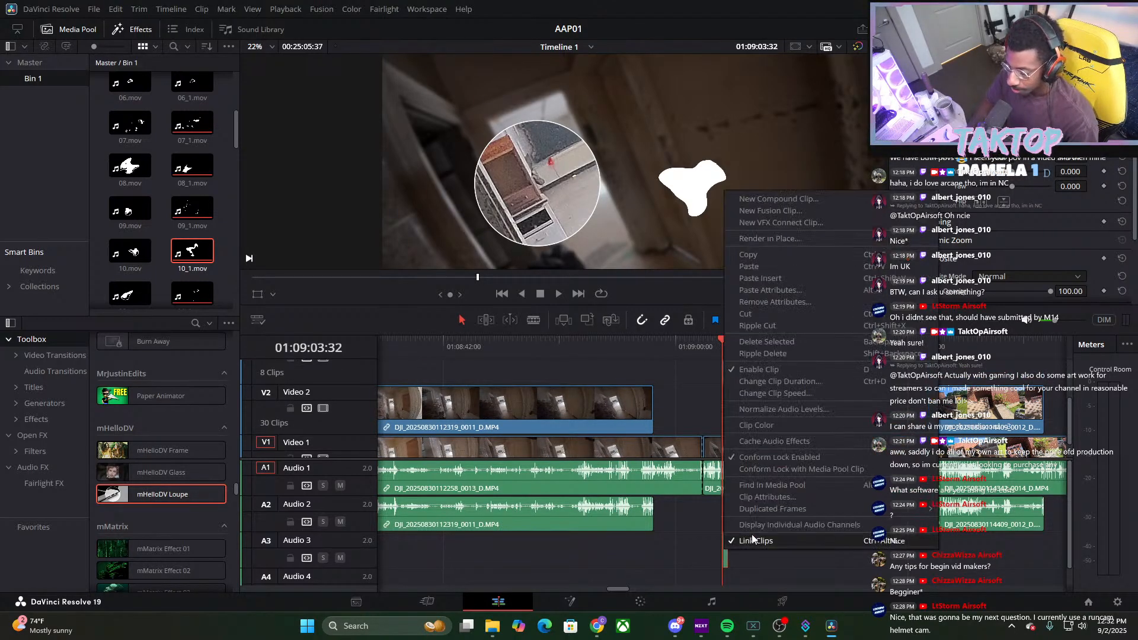
click(749, 540)
click(727, 551)
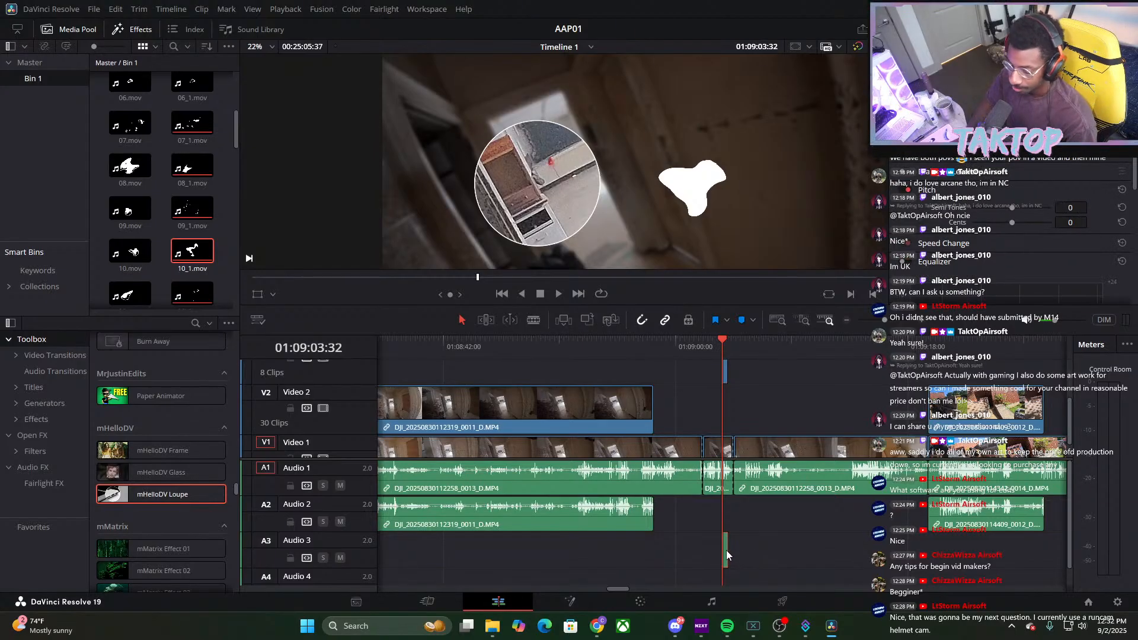
key(BackSpace)
Scale the 10_1.mov splash down and position it over the magnified target inside the loupe
click(726, 373)
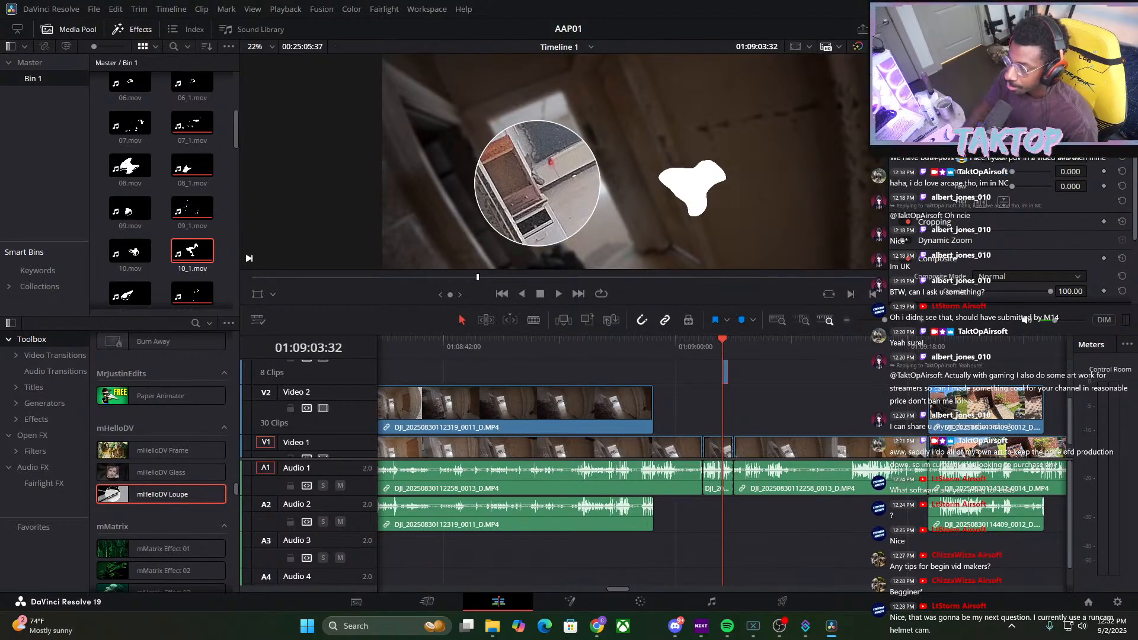
drag(1012, 142, 997, 170)
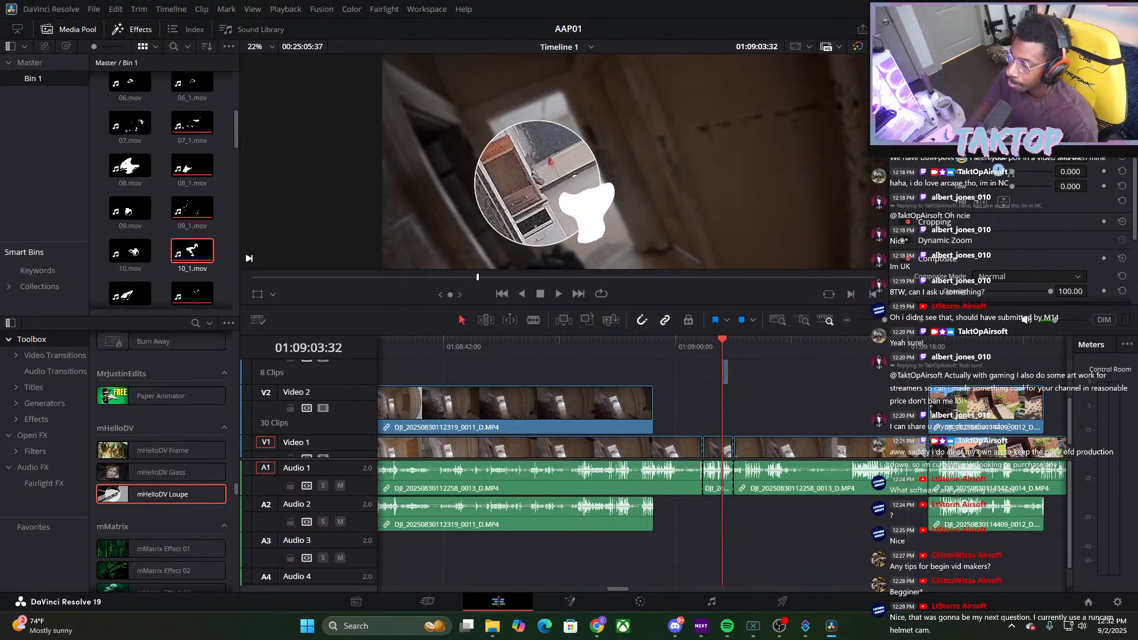
drag(1001, 112, 948, 112)
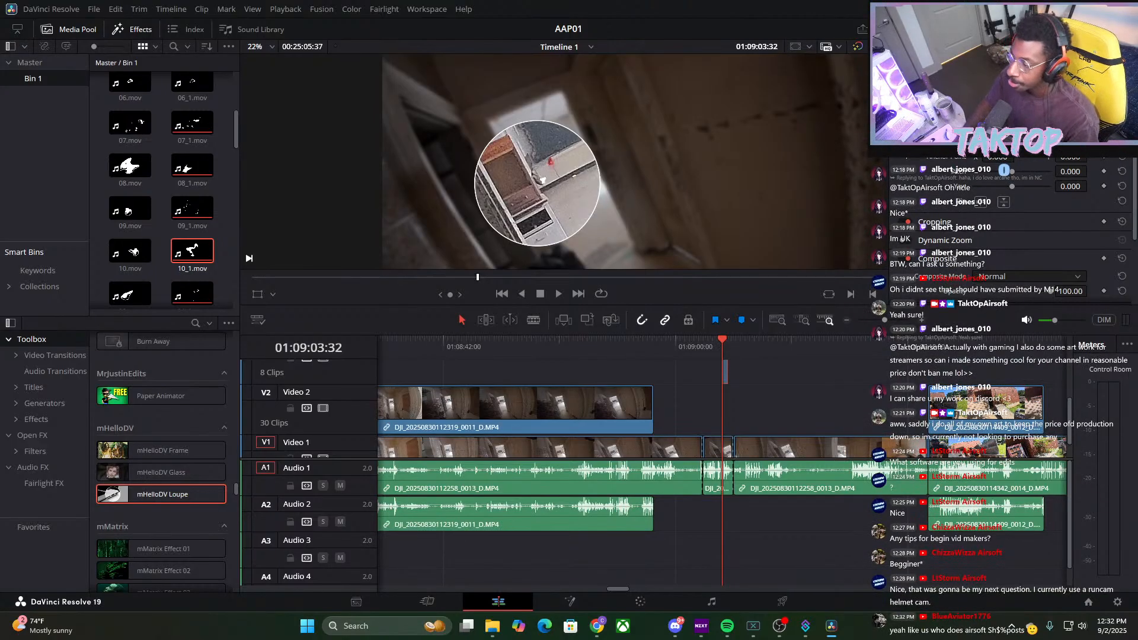
Tint the splash red with the RGB Mixer: Green Output green -2.21 and blue -1.94, Blue Output green -2.00 and blue -2.21
click(640, 602)
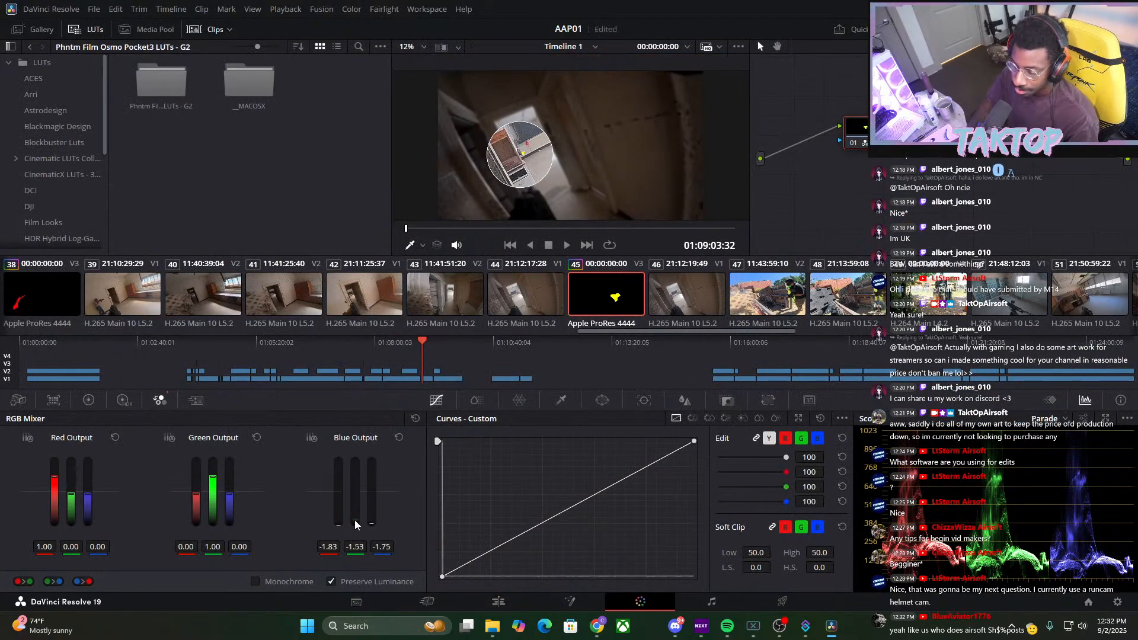
drag(355, 521, 371, 531)
drag(230, 495, 230, 524)
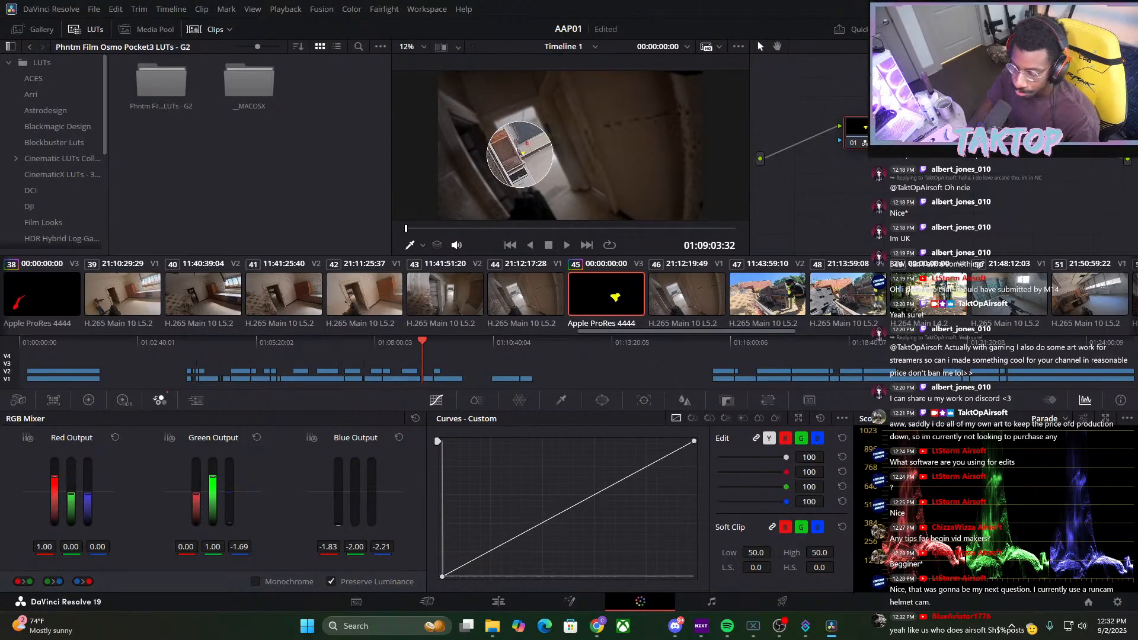
drag(212, 479, 213, 519)
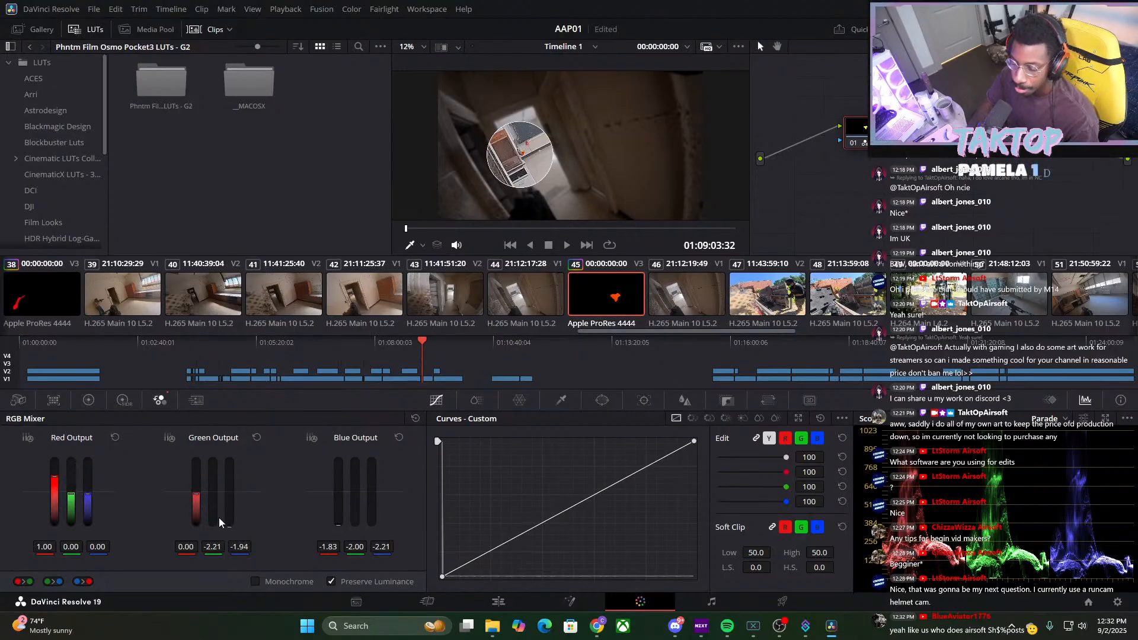
click(498, 602)
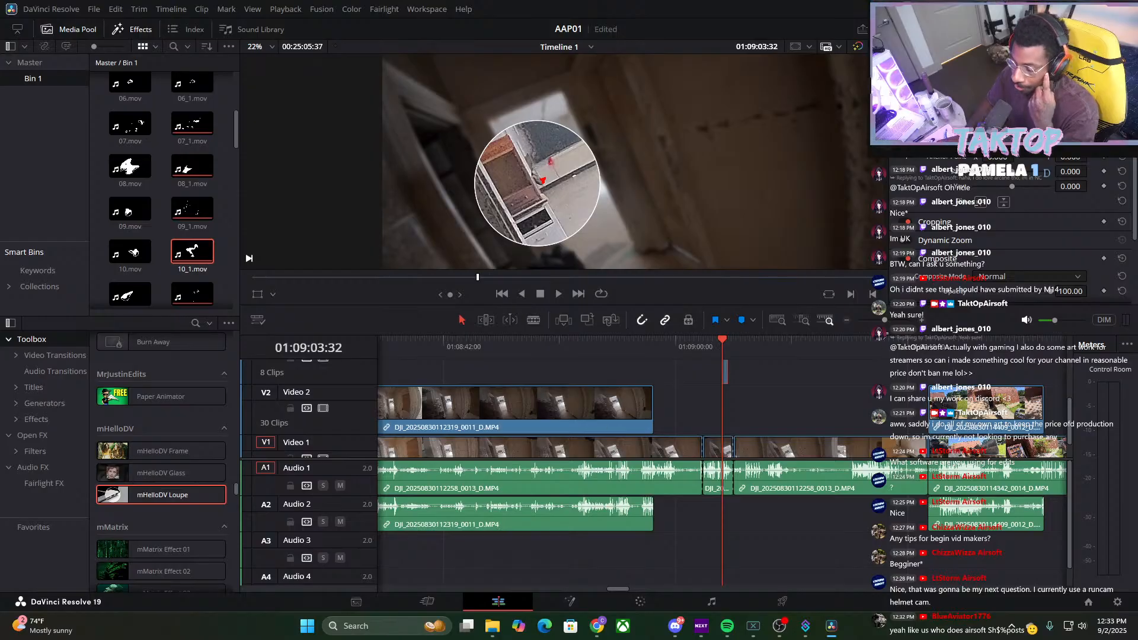
Copy the earlier Call of Duty Modern Warfare kill sound on Audio 3 to the splash at 01:09:03:32
drag(884, 321, 876, 323)
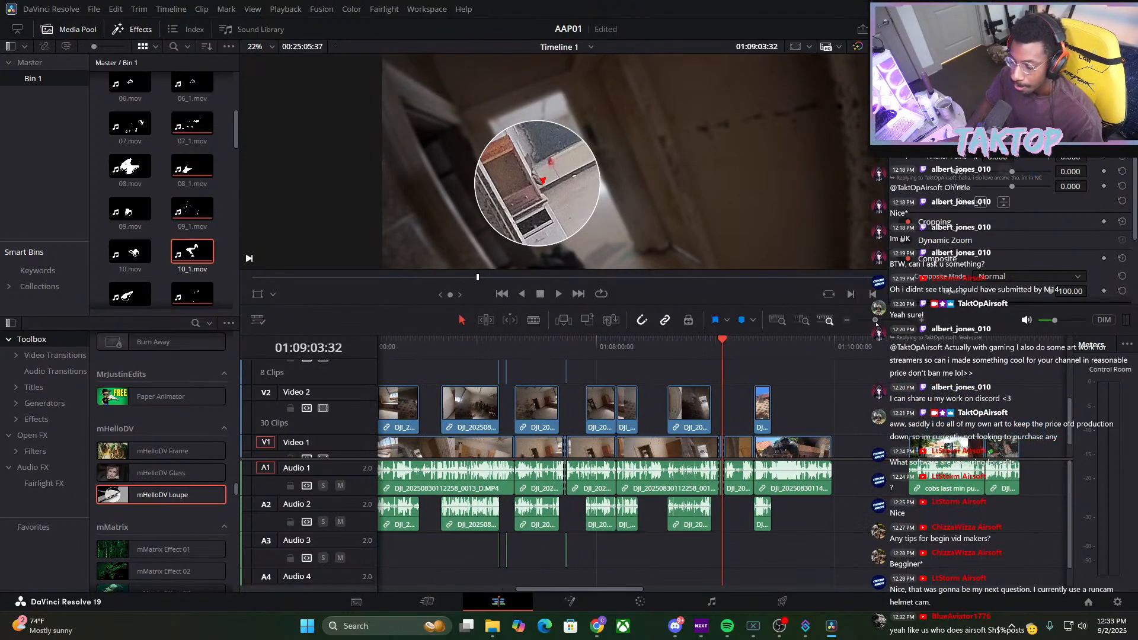
click(558, 549)
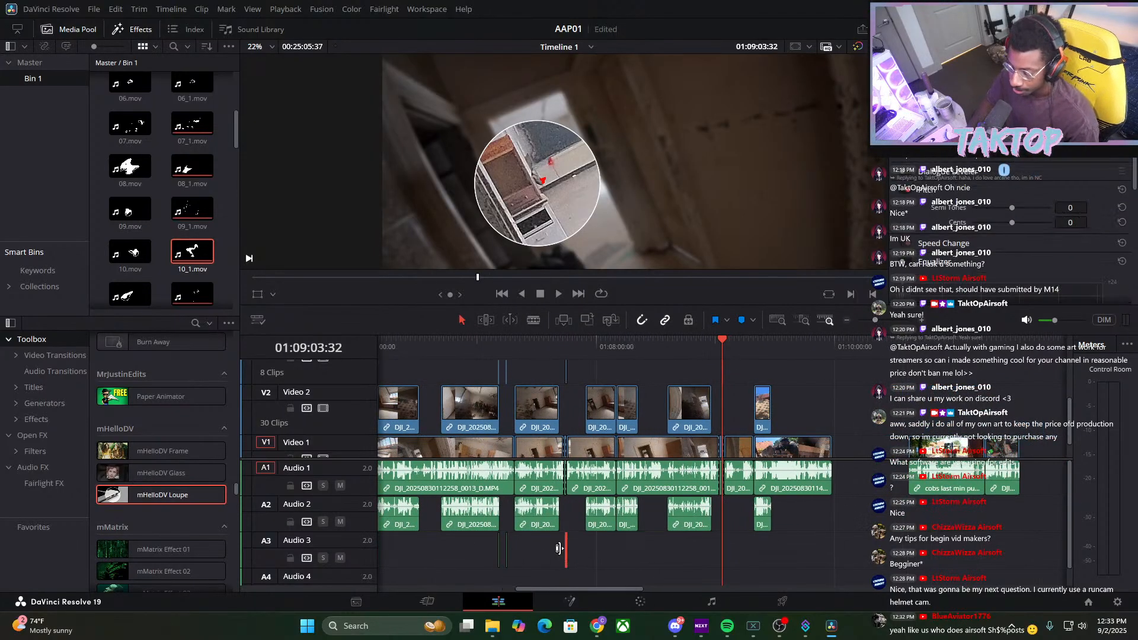
click(727, 549)
Play the loupe clip from 01:09:03:32 to 01:09:04:27 to check the splash together with the kill sound
key(space)
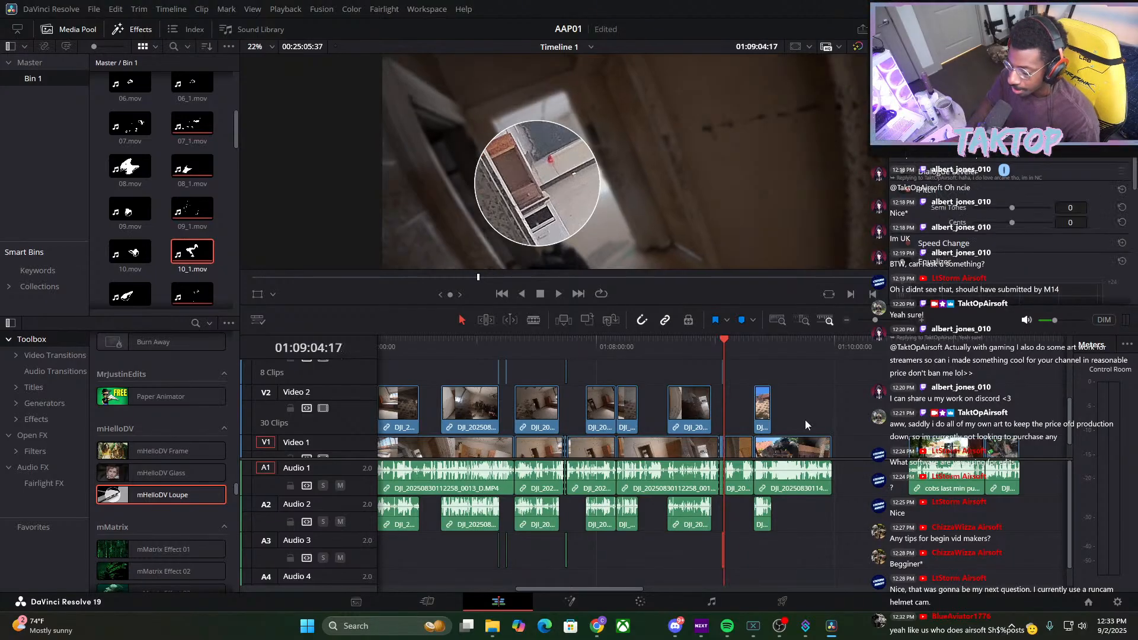
drag(875, 323, 885, 323)
click(711, 356)
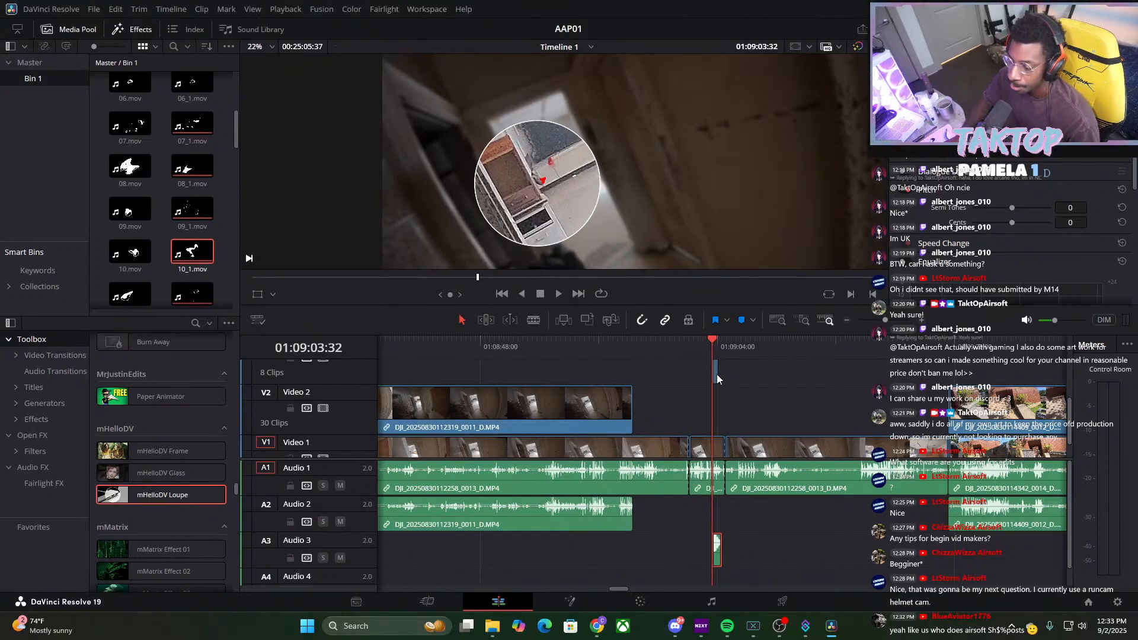
click(718, 372)
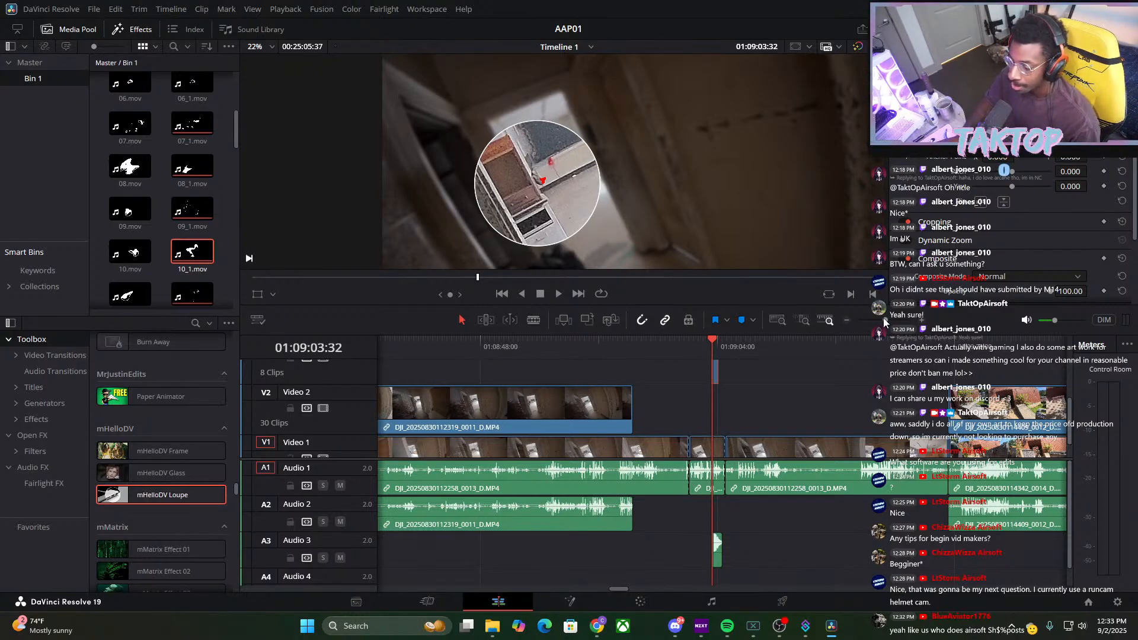
drag(885, 320, 896, 321)
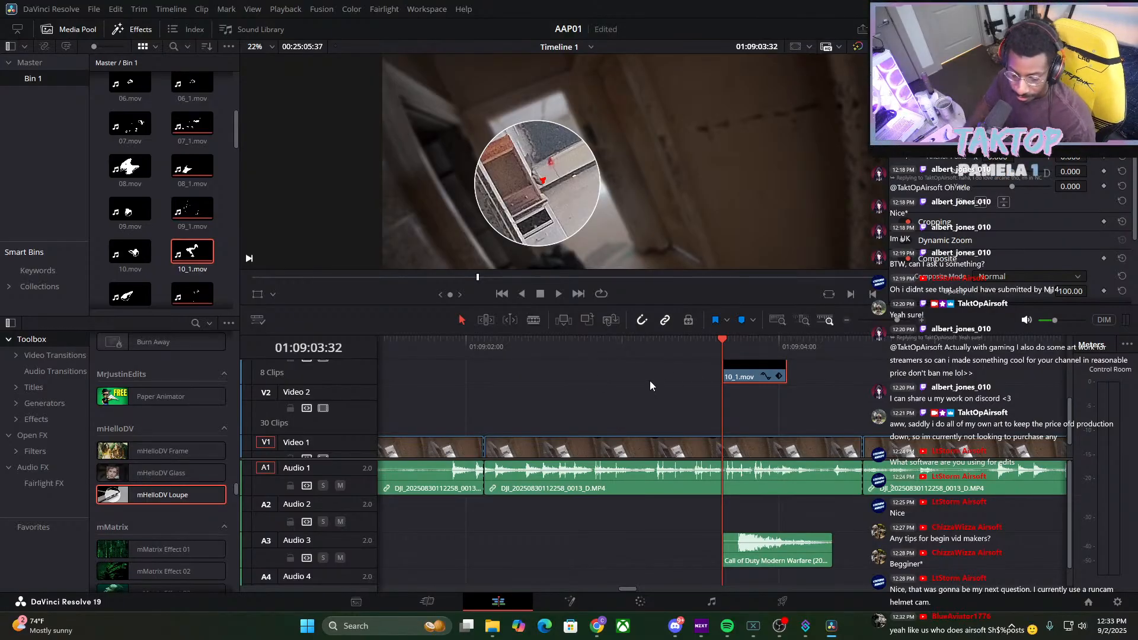
click(559, 293)
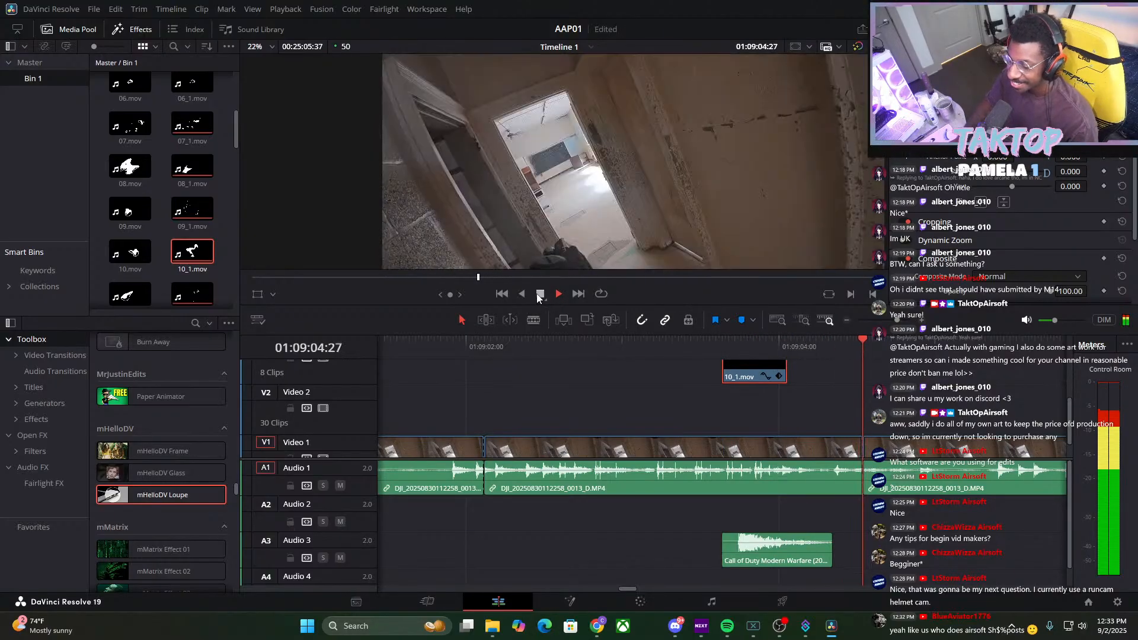
Scrub and play the footage from 01:09:08:27 to 01:09:16:25 to look for the next hit, stopping at 01:09:15:28
drag(896, 320, 883, 324)
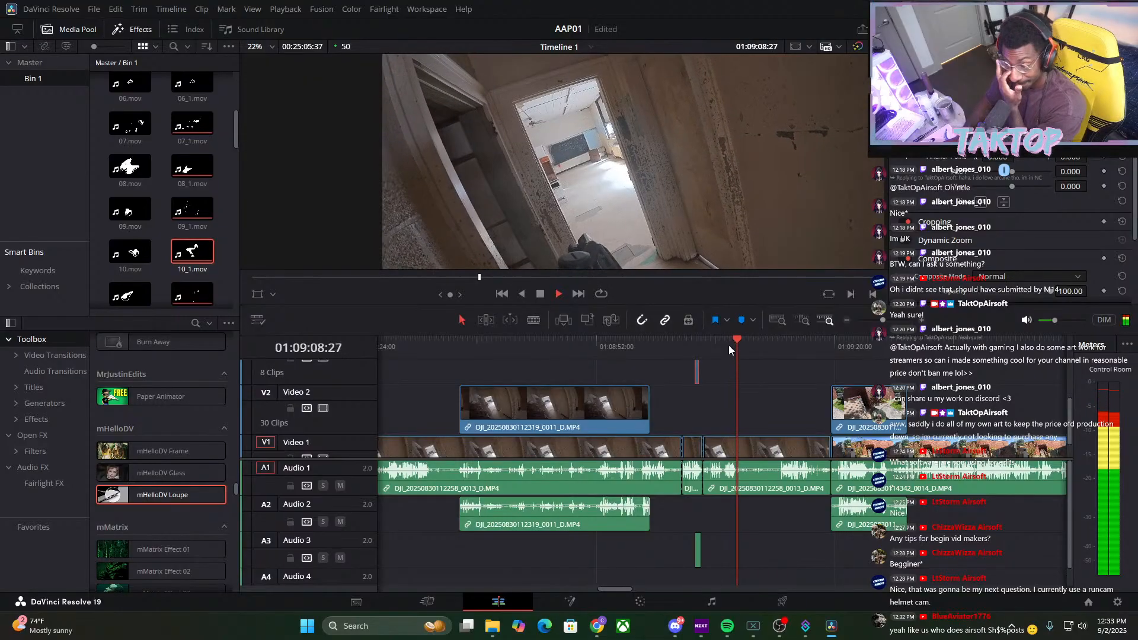
drag(728, 345, 776, 361)
key(space)
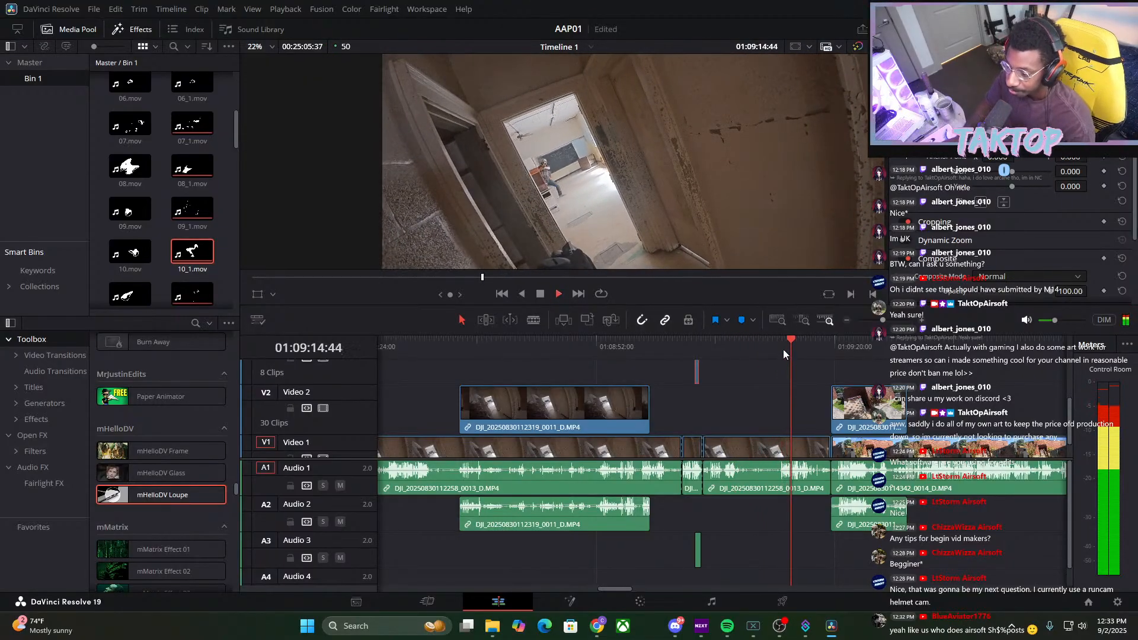
click(540, 294)
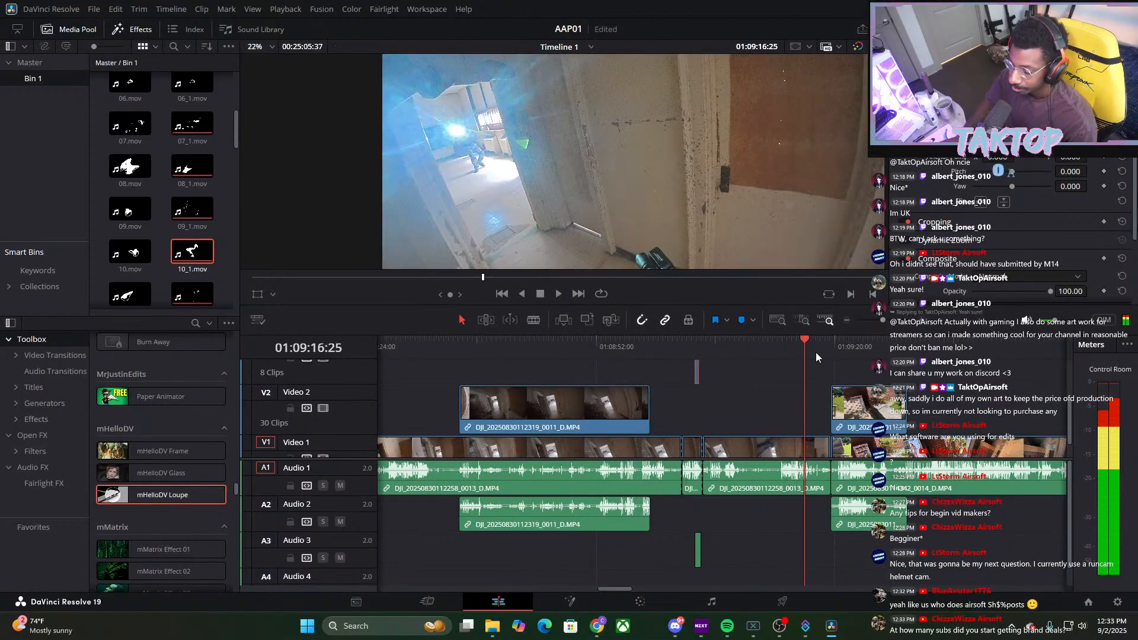
drag(815, 350, 794, 368)
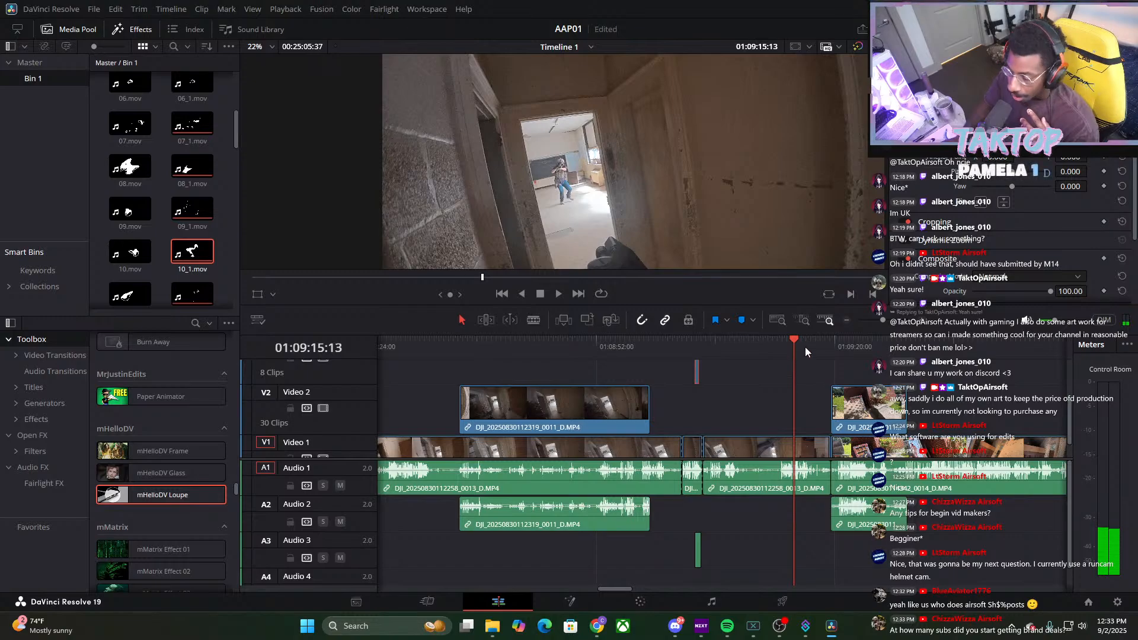
mouse_move(805, 347)
mouse_down()
mouse_move(778, 343)
mouse_move(787, 354)
mouse_up()
key(space)
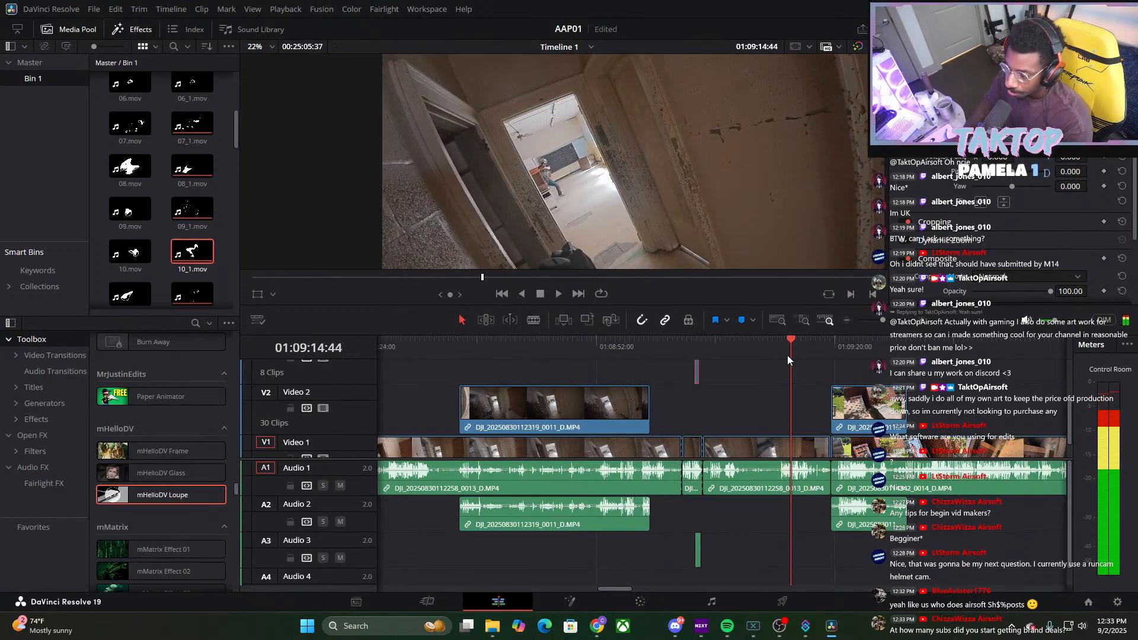
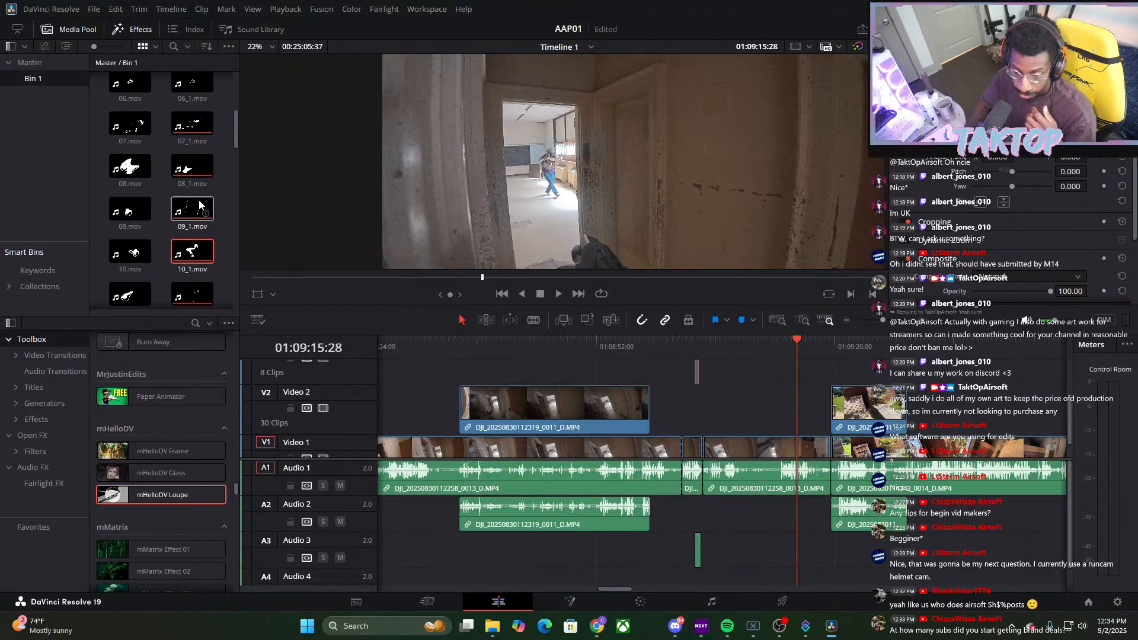
Add the 02_1.mov splash on Video 3 at 01:09:15:28 and delete its linked audio from Audio 3
scroll(190, 172, up, 1)
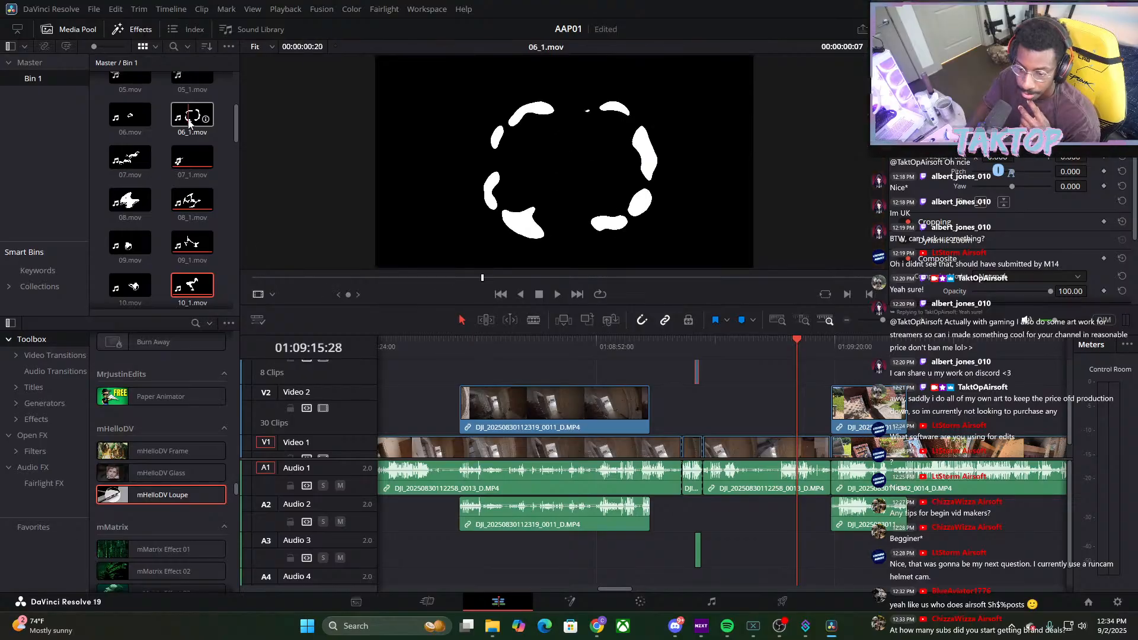
scroll(190, 126, up, 2)
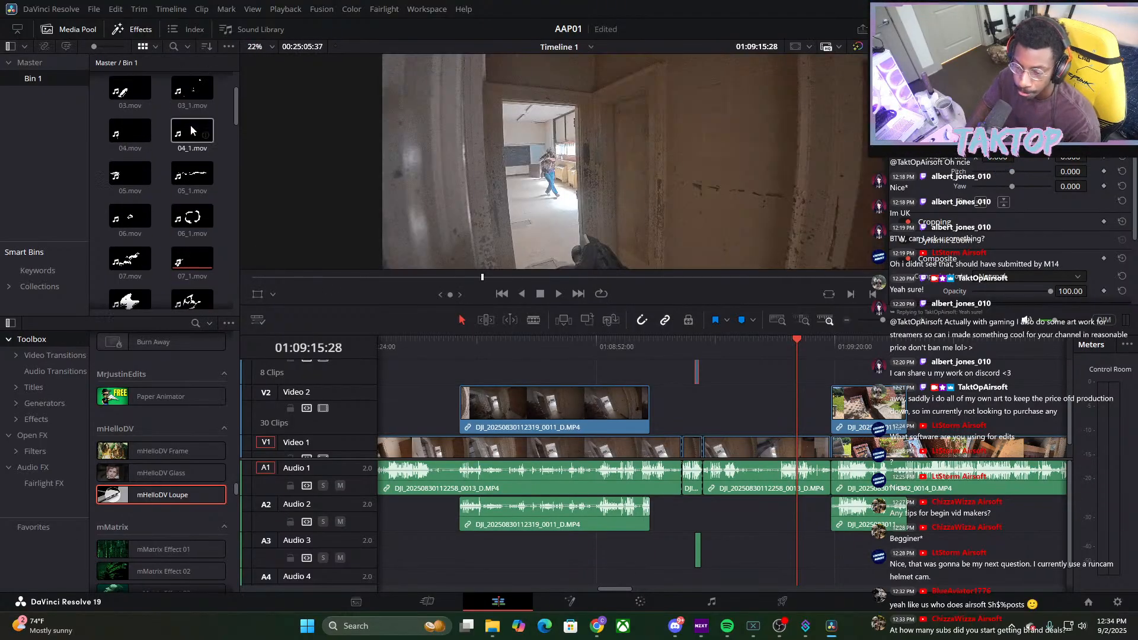
scroll(189, 142, up, 2)
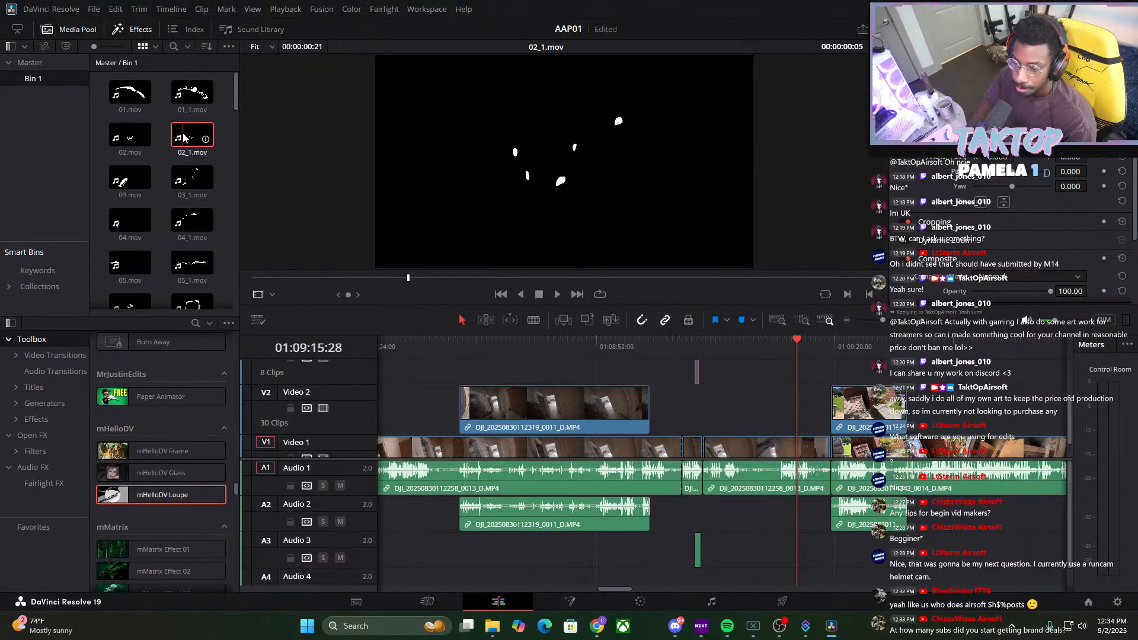
drag(183, 137, 800, 380)
click(801, 546)
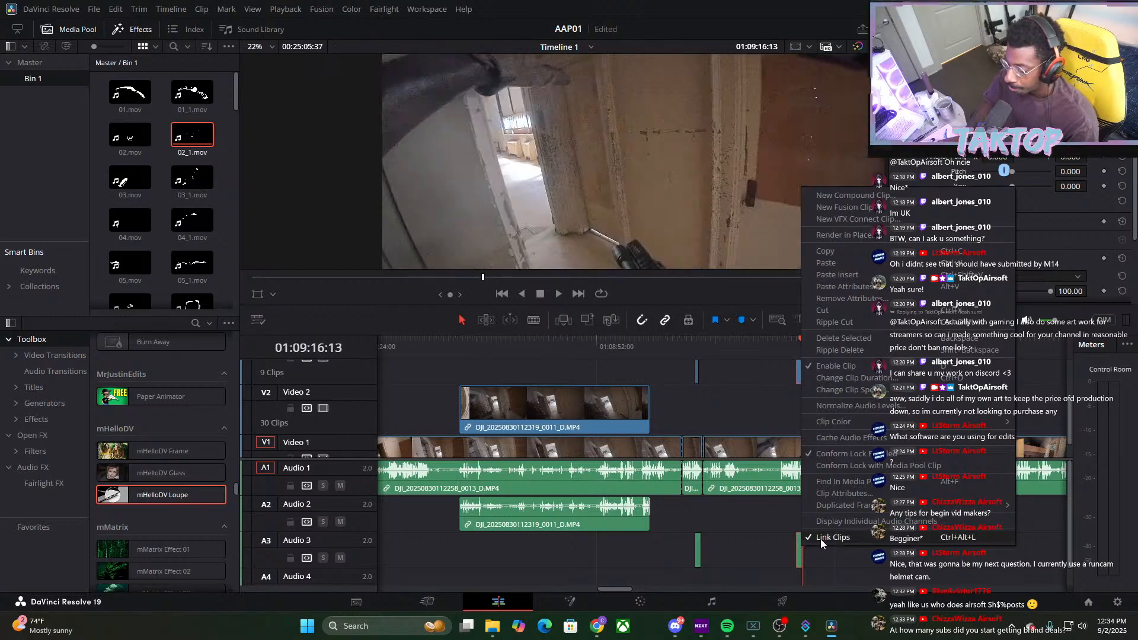
alt+click(799, 545)
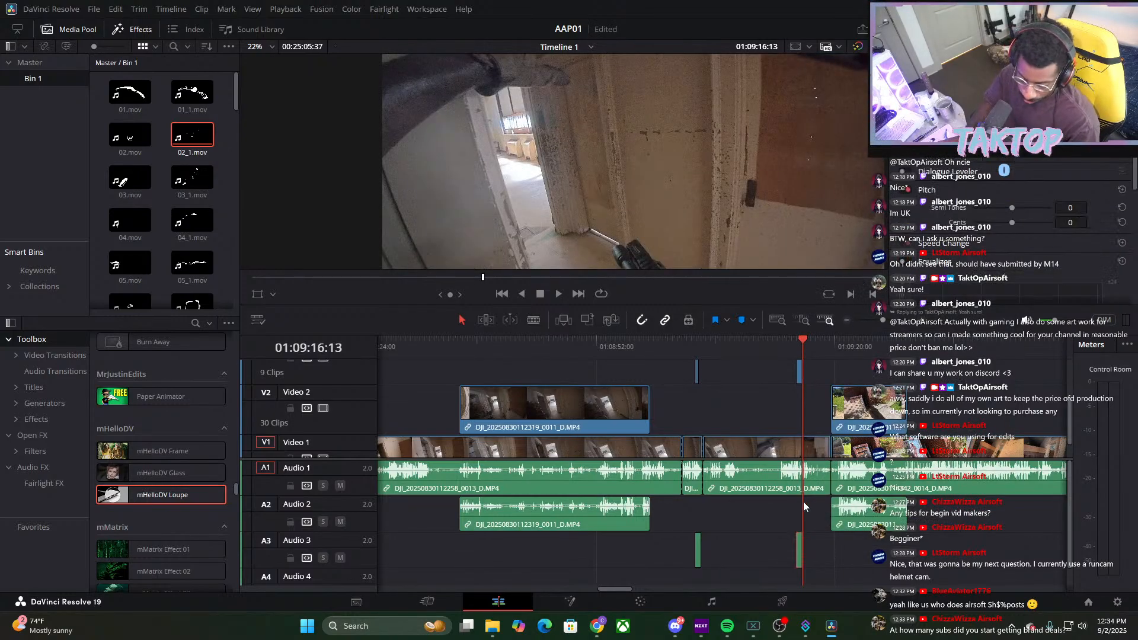
key(BackSpace)
Copy the earlier kill sound on Audio 3 to the new splash at 01:09:15:28
click(798, 349)
click(741, 404)
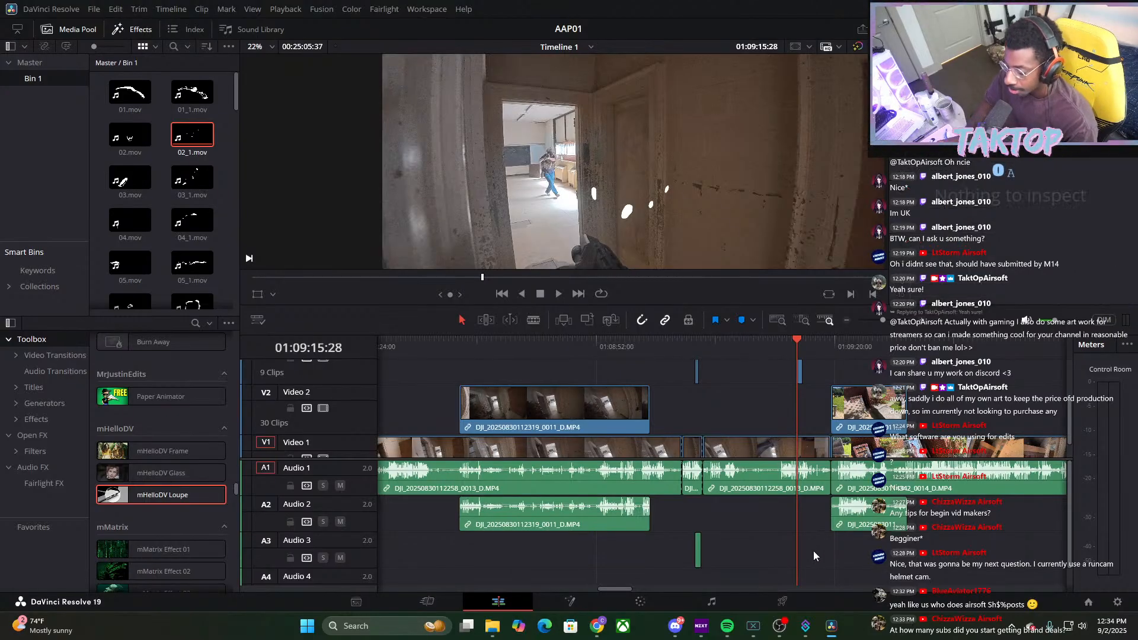
key(ctrl+z)
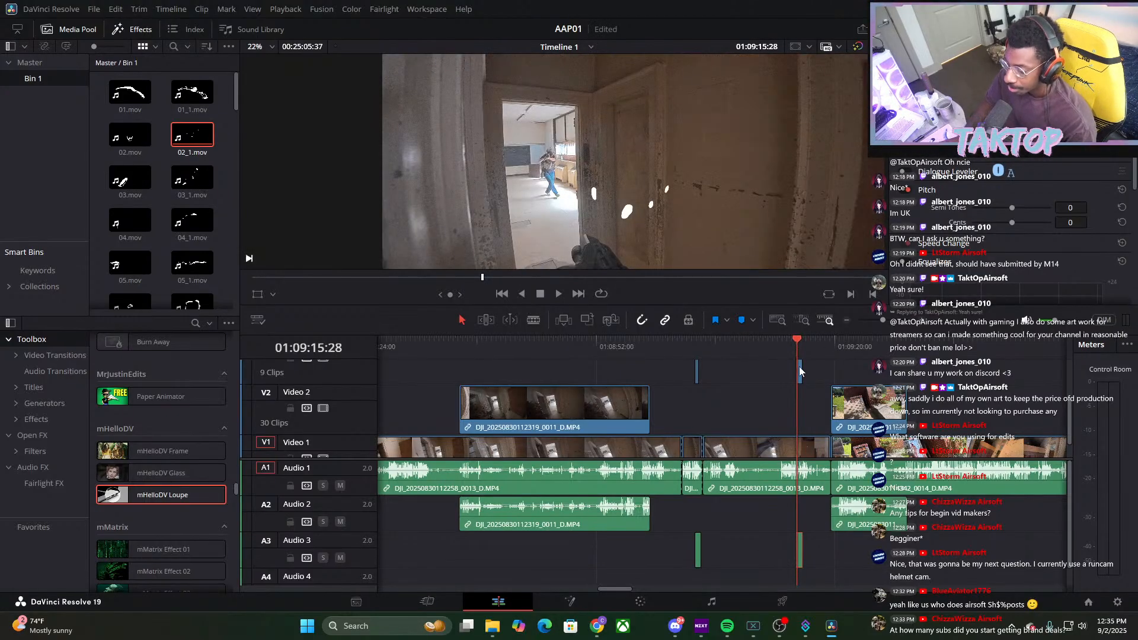
Shrink the splash onto the distant target; in the RGB Mixer set Green Output green -2.98, blue -2.00 and Blue Output -1.99, -2.00, -1.85
click(799, 371)
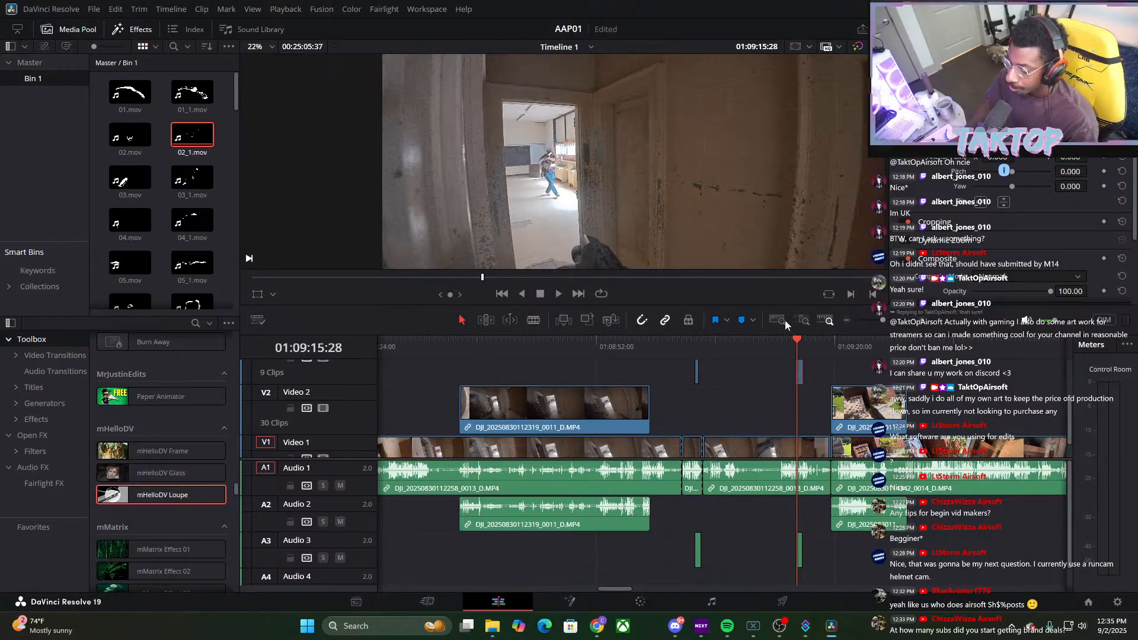
click(641, 602)
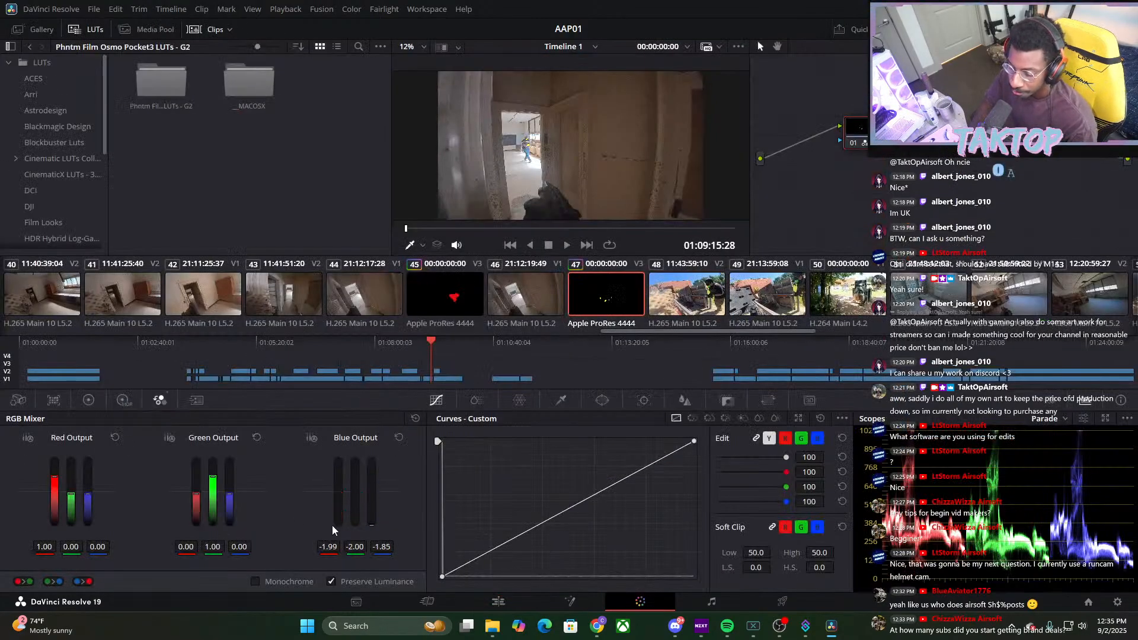
drag(230, 493, 212, 536)
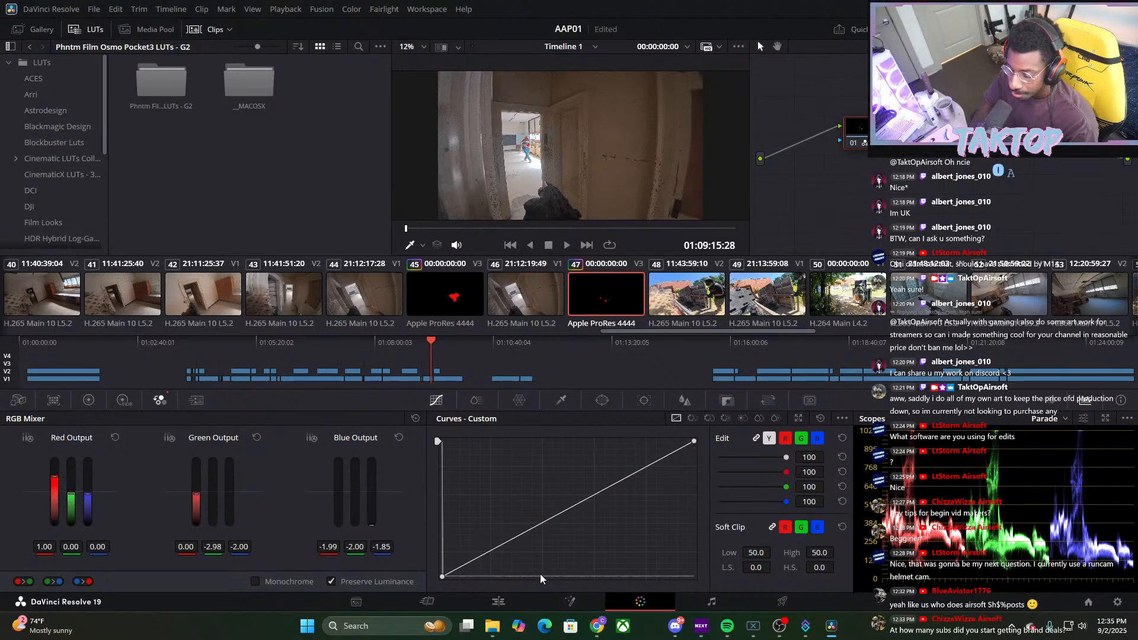
click(499, 601)
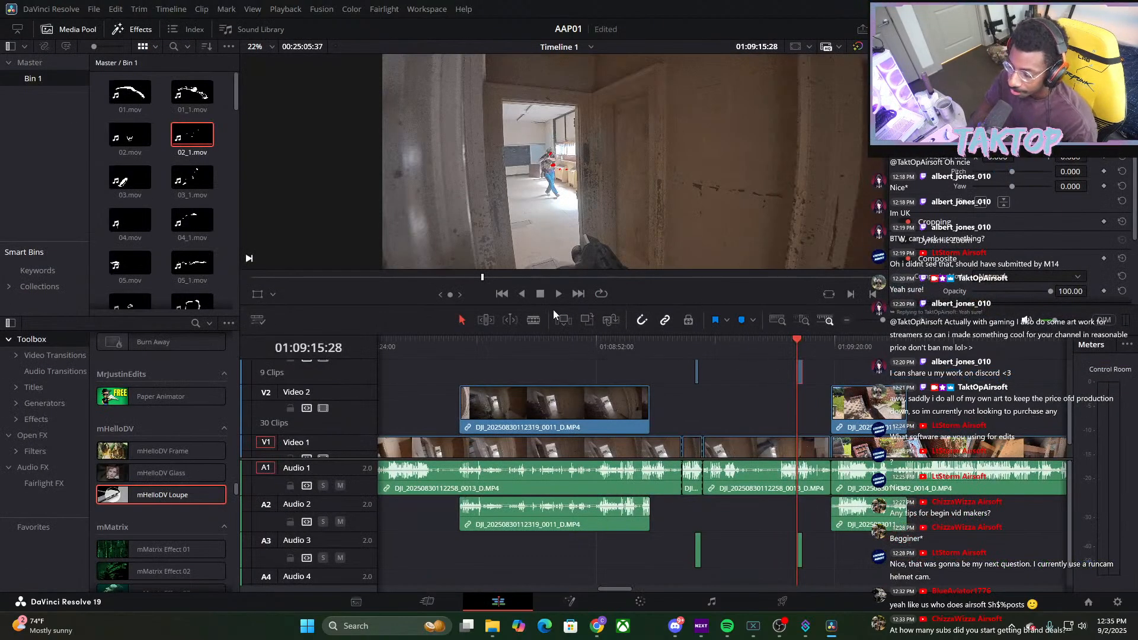
Play the splash with its kill sound and scrub through the following outdoor footage to 01:09:56:31 to look for the next hit
click(559, 293)
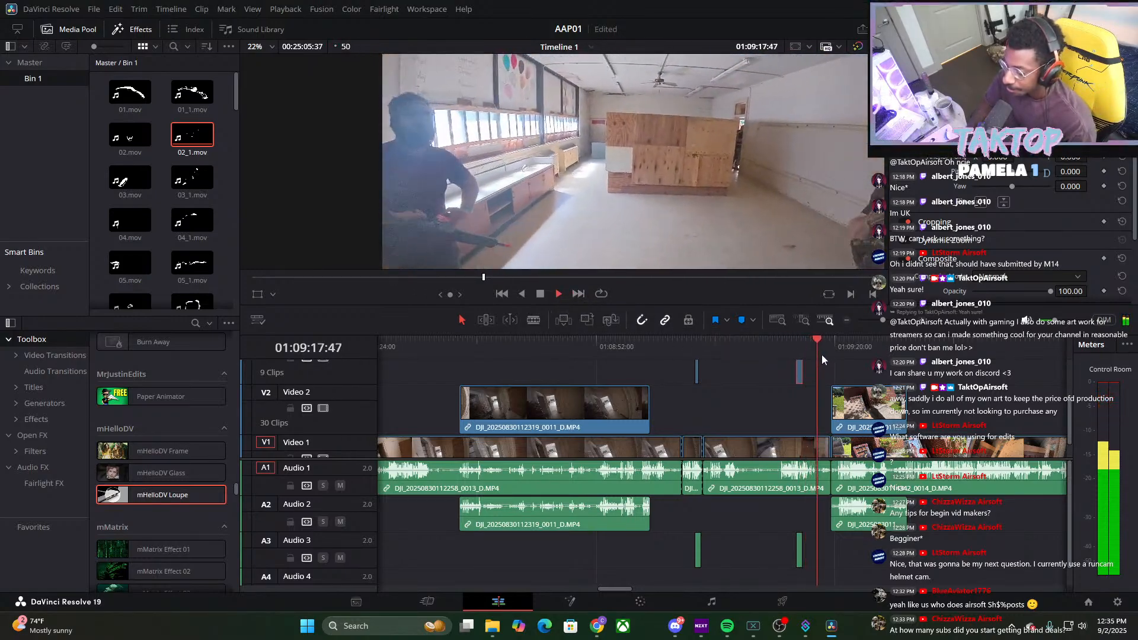
click(838, 363)
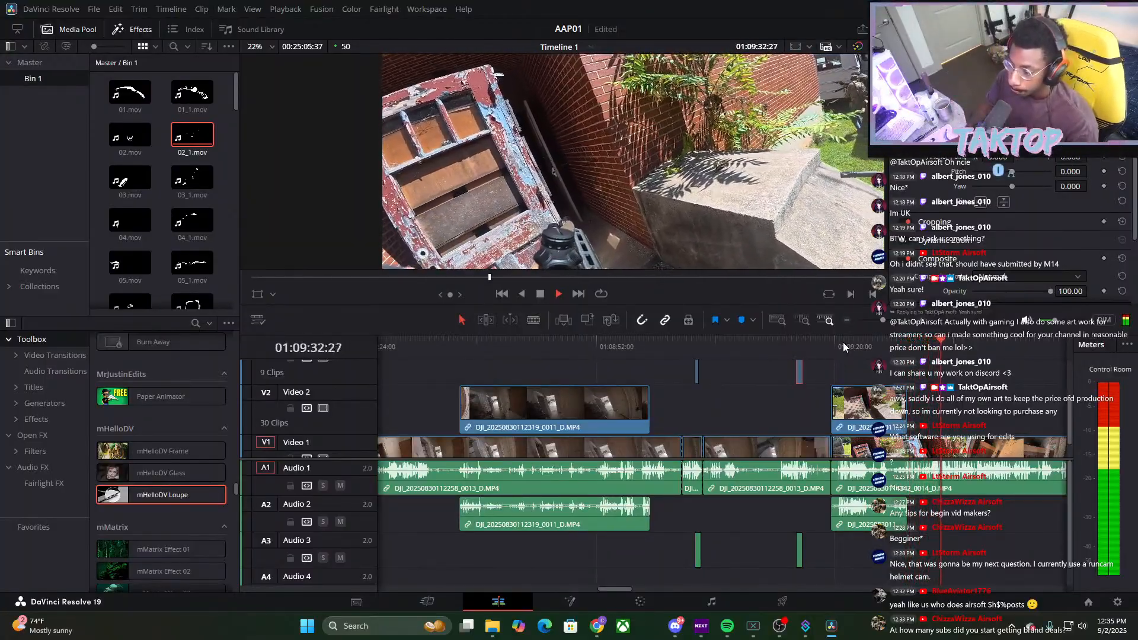
drag(884, 322, 880, 323)
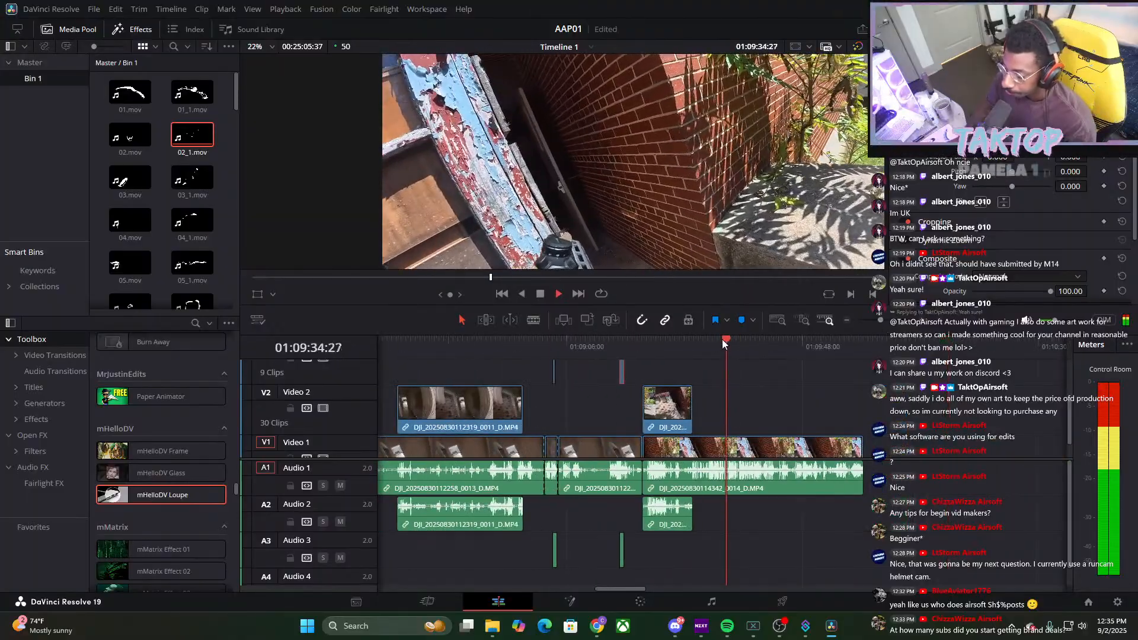
drag(723, 341, 845, 357)
key(space)
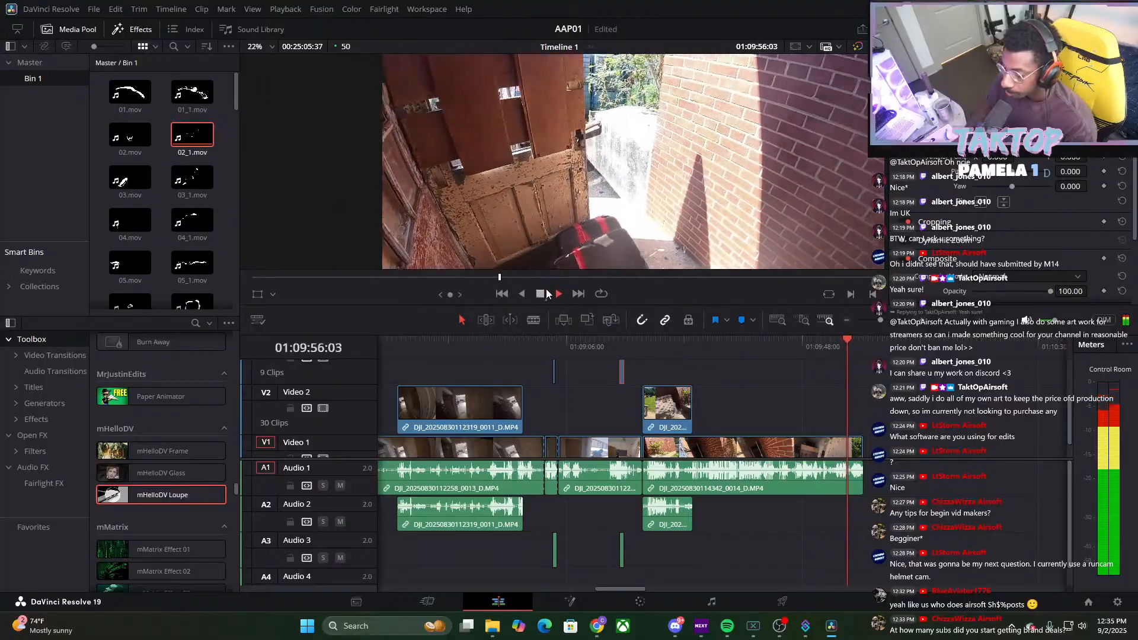
key(space)
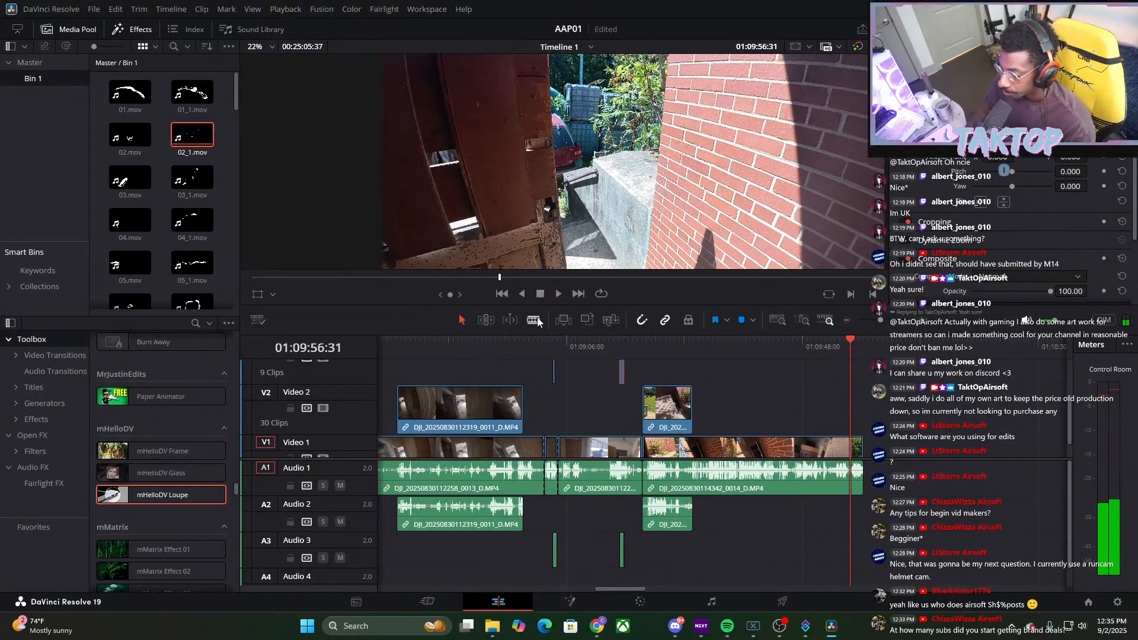
click(537, 321)
click(851, 449)
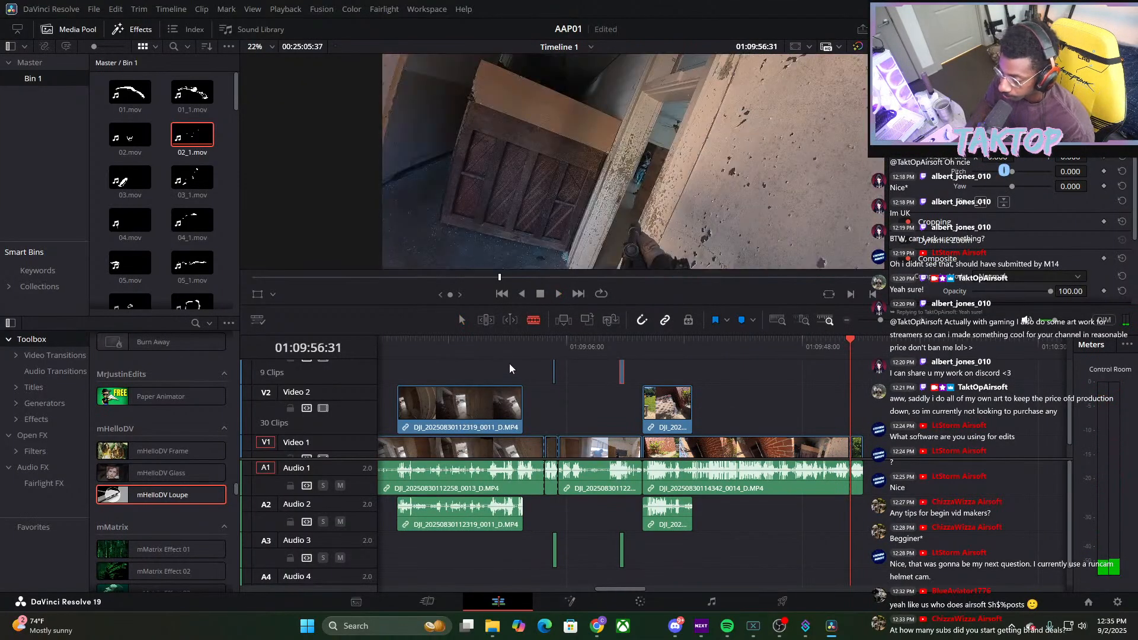
click(462, 321)
click(857, 448)
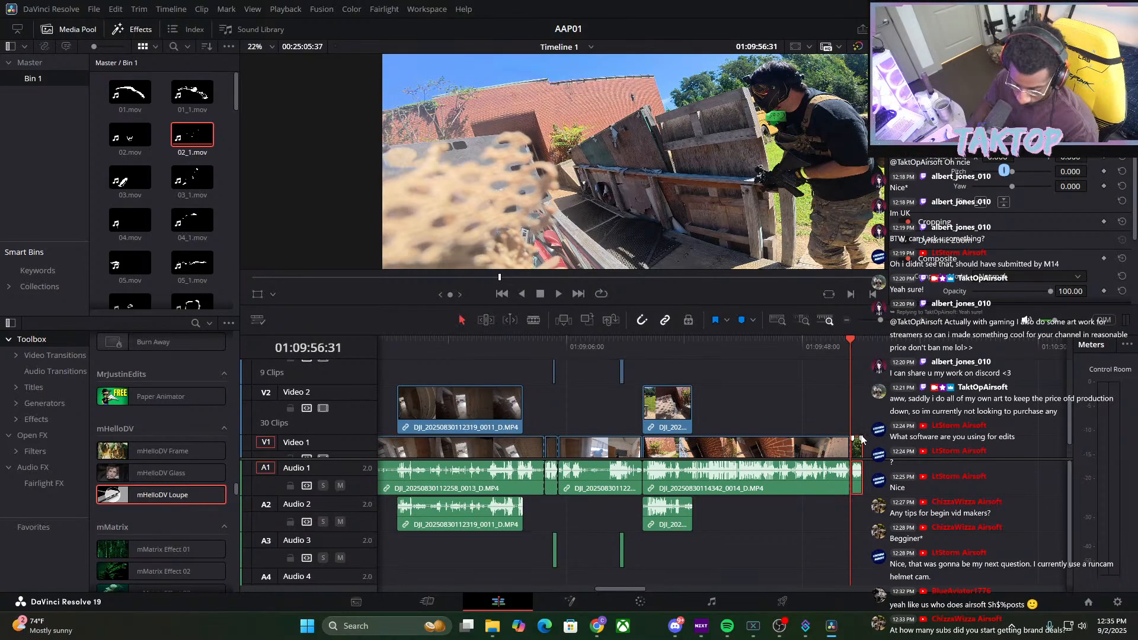
key(Delete)
drag(844, 342, 694, 376)
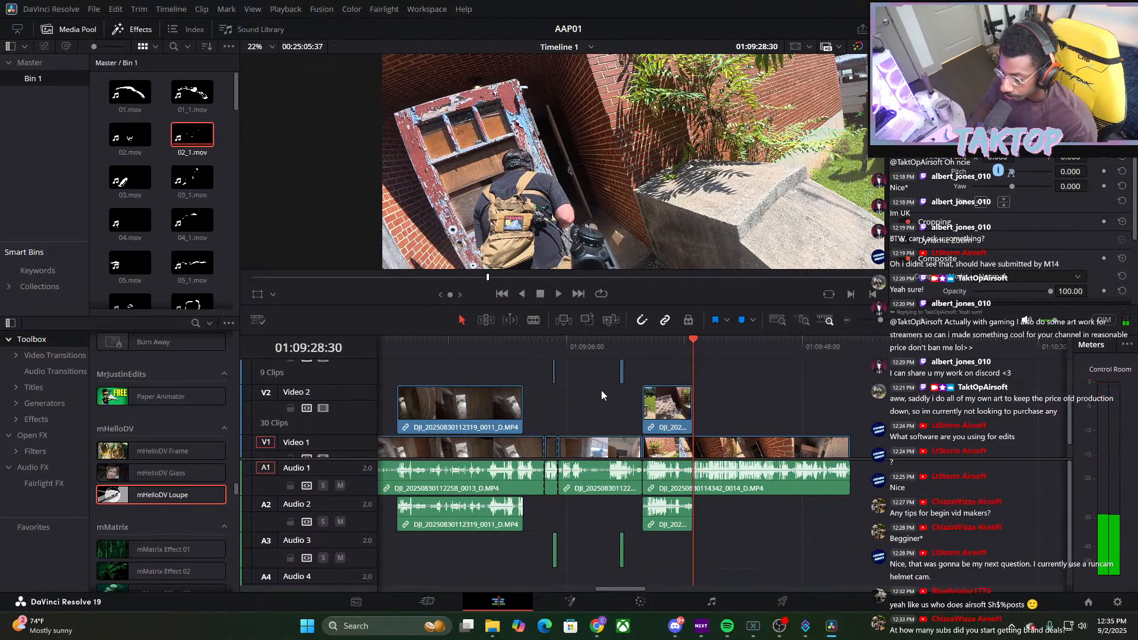
key(b)
key(ctrl+b)
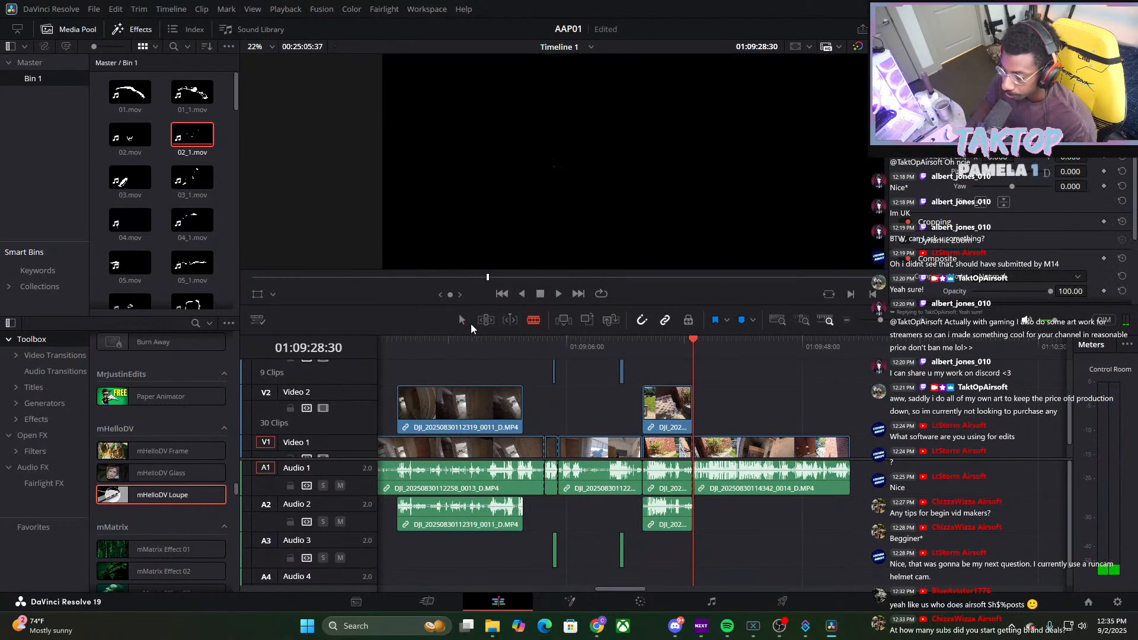
click(758, 443)
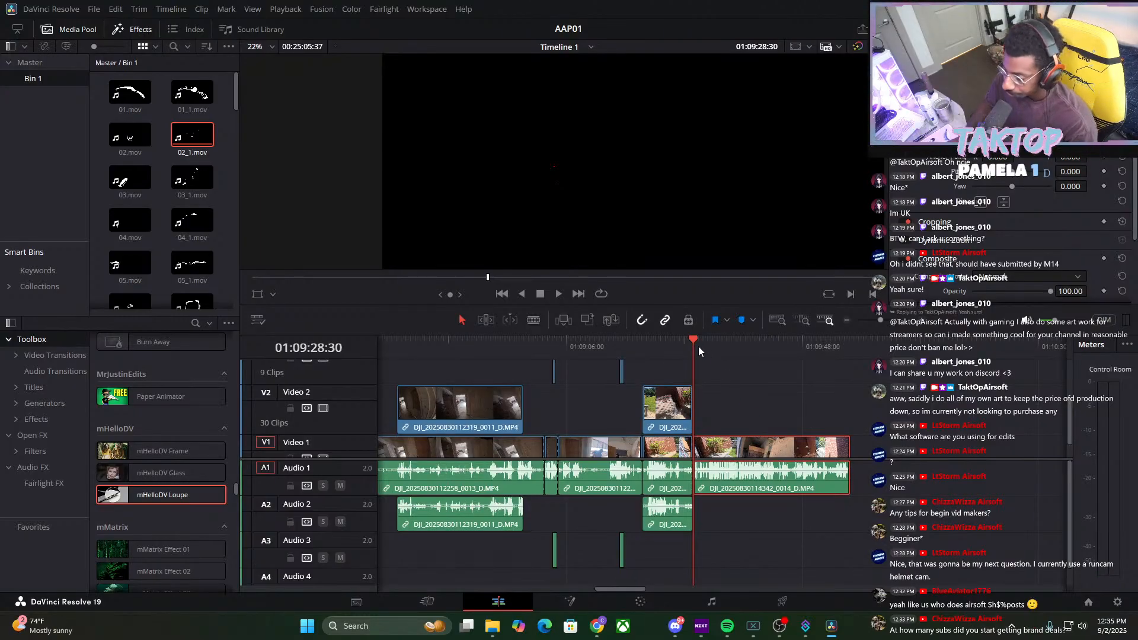
key(ctrl+z)
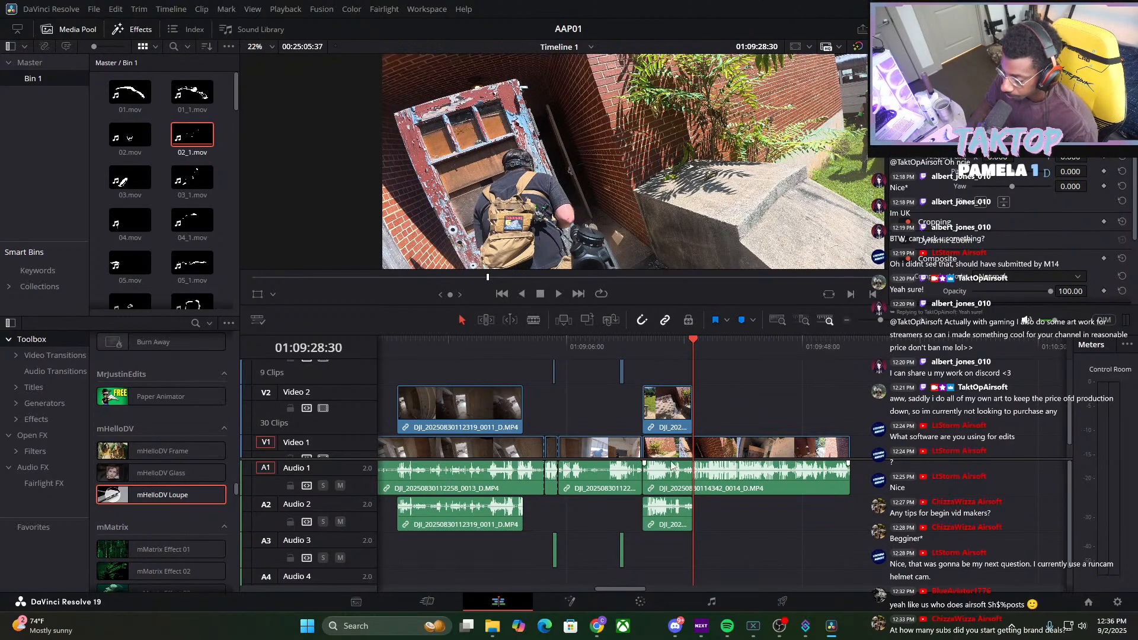
click(679, 449)
drag(782, 348, 856, 386)
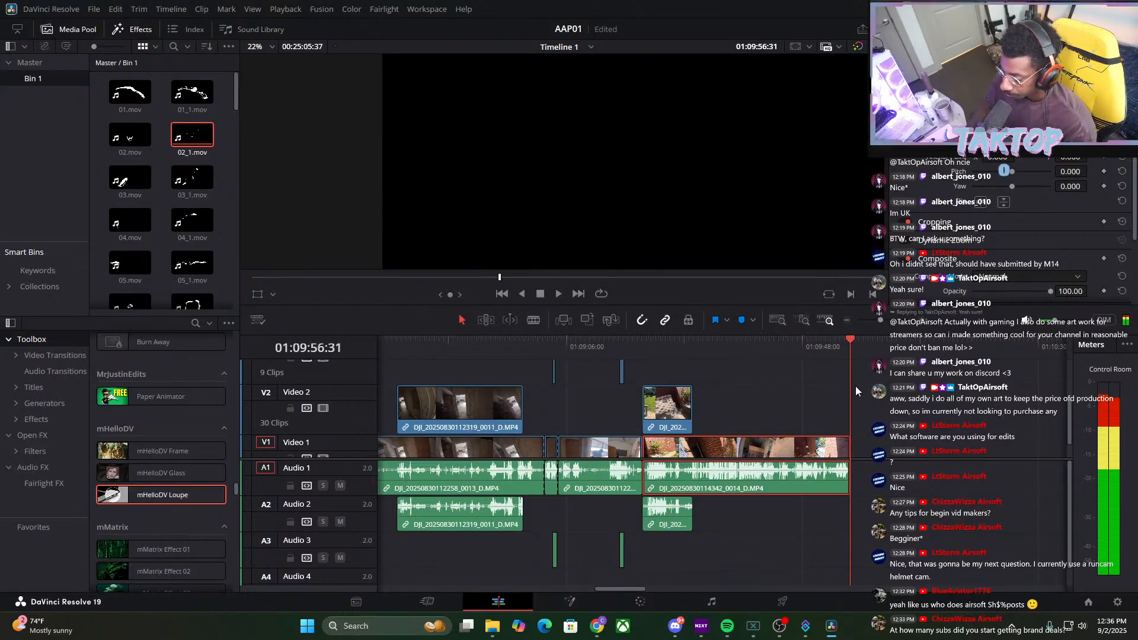
key(ctrl+v)
drag(879, 320, 881, 321)
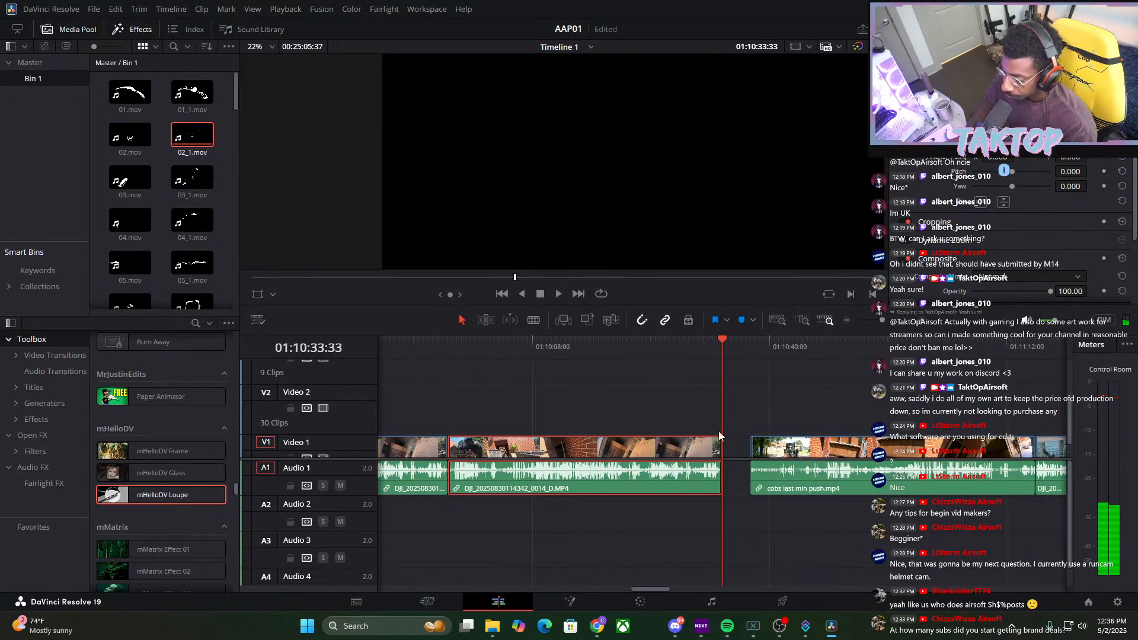
Change the duplicated clip's speed to -200% and play it back from its start at 01:09:56:31
right_click(649, 450)
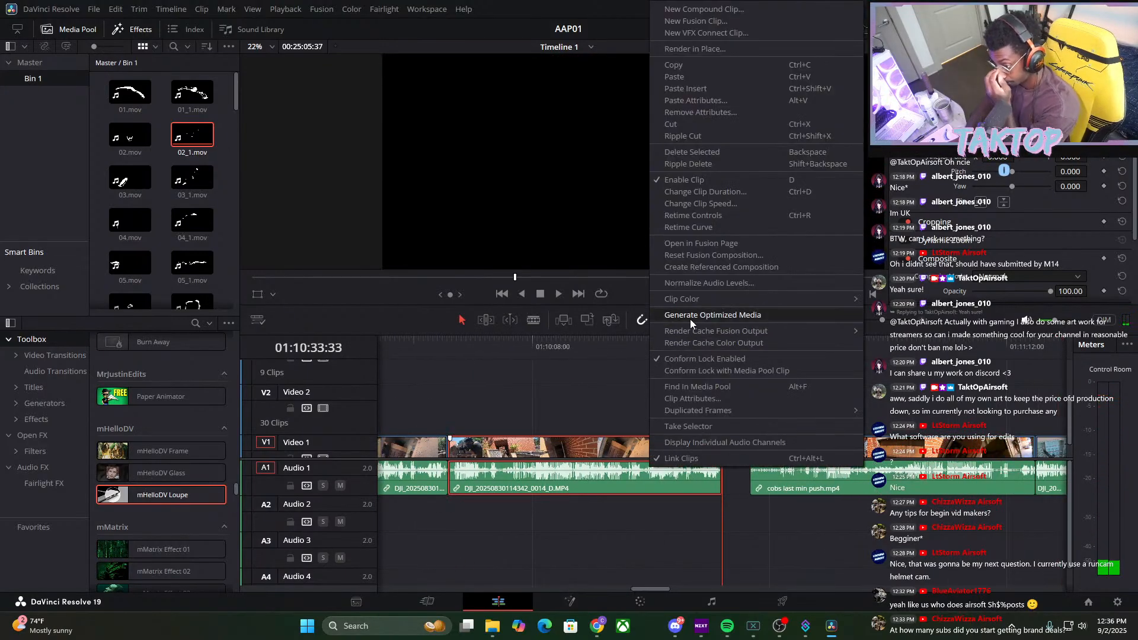
click(699, 205)
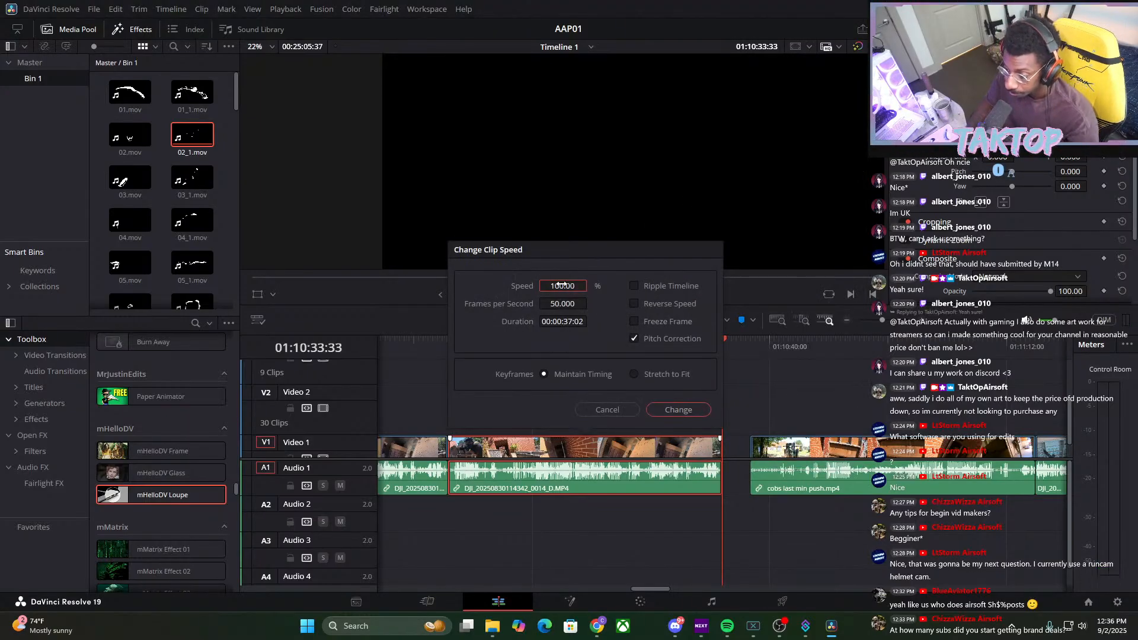
key(BackSpace)
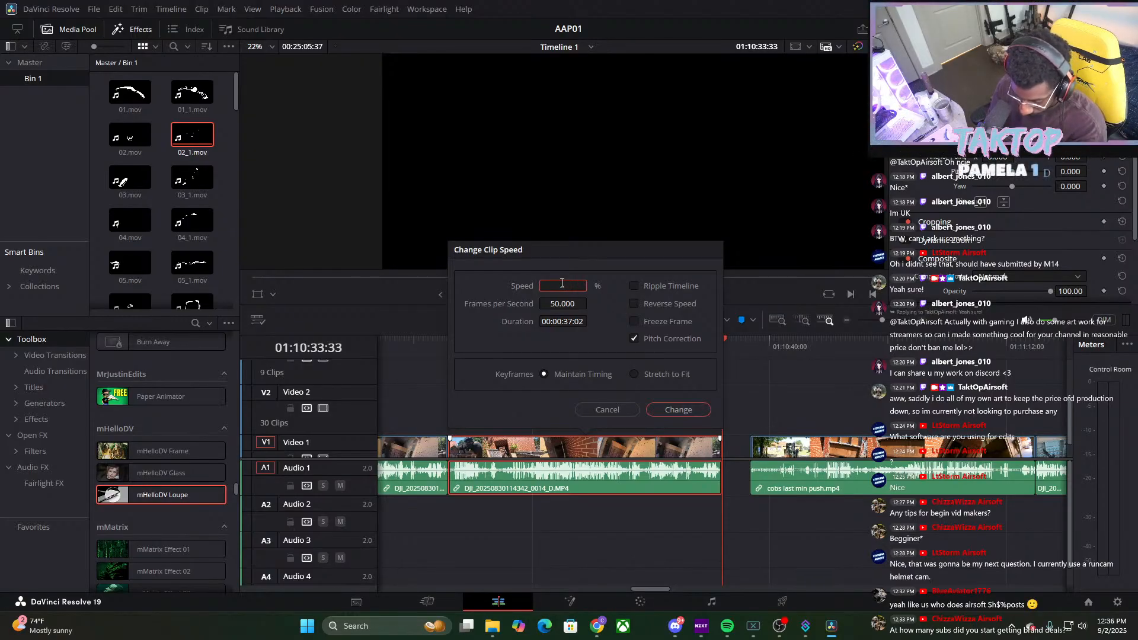
text(-200)
click(678, 410)
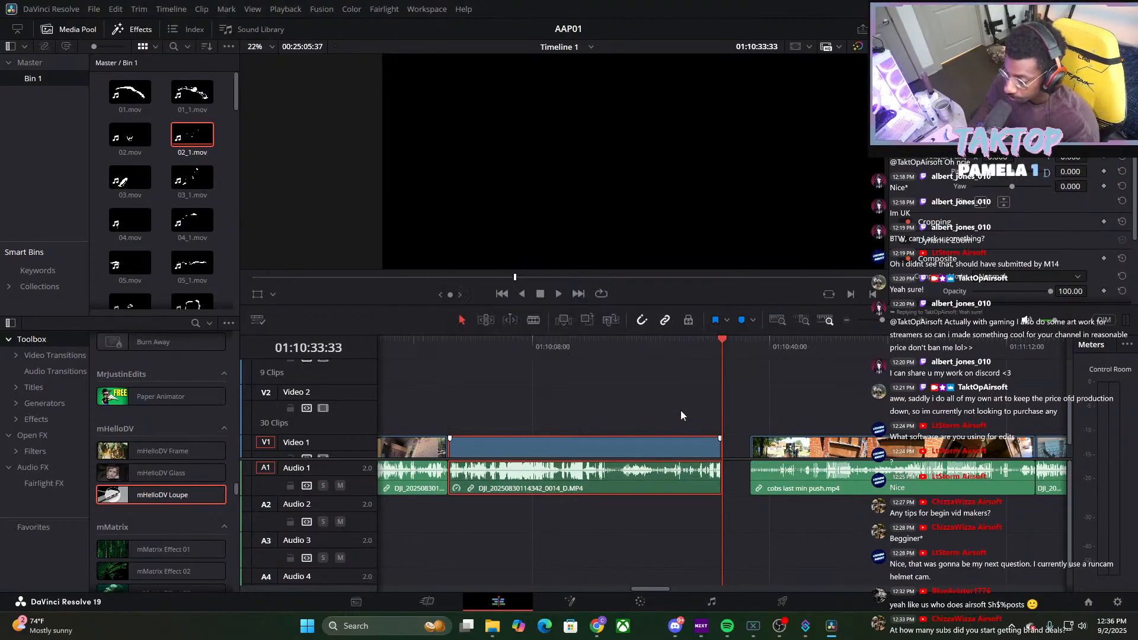
drag(716, 345, 448, 385)
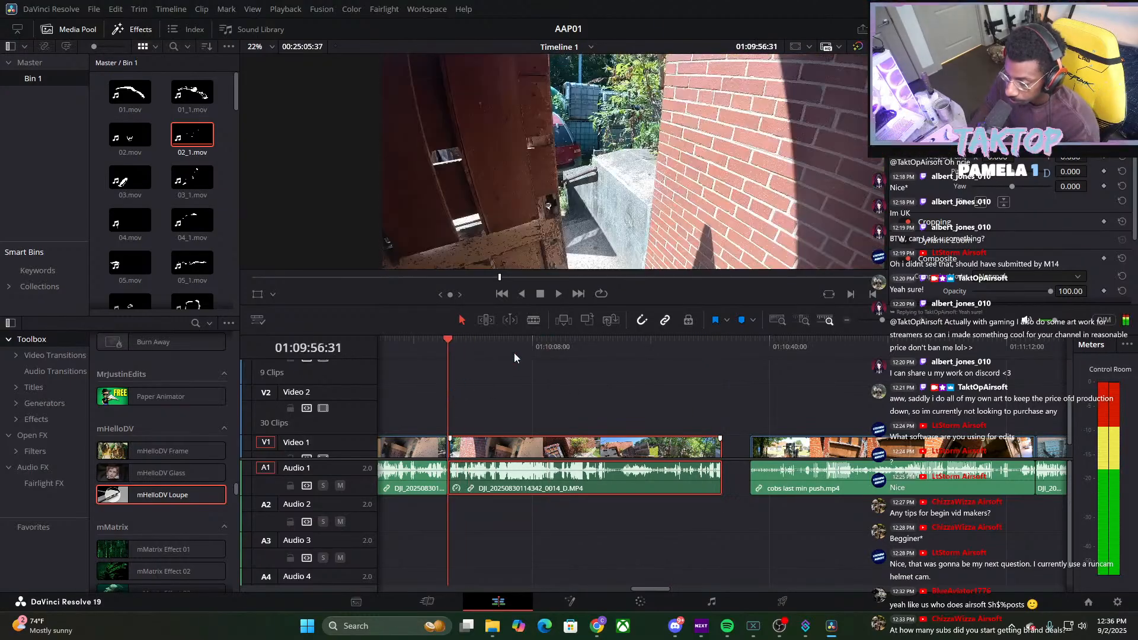
click(557, 295)
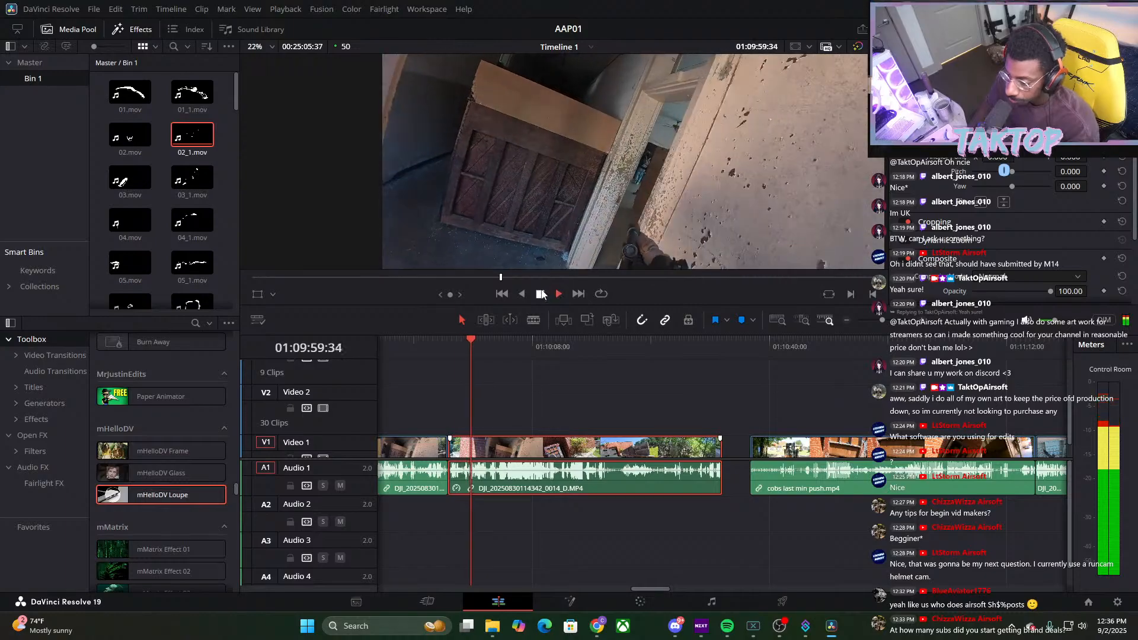
key(space)
Change the reversed clip's speed to -500% and play it back from its start
right_click(569, 457)
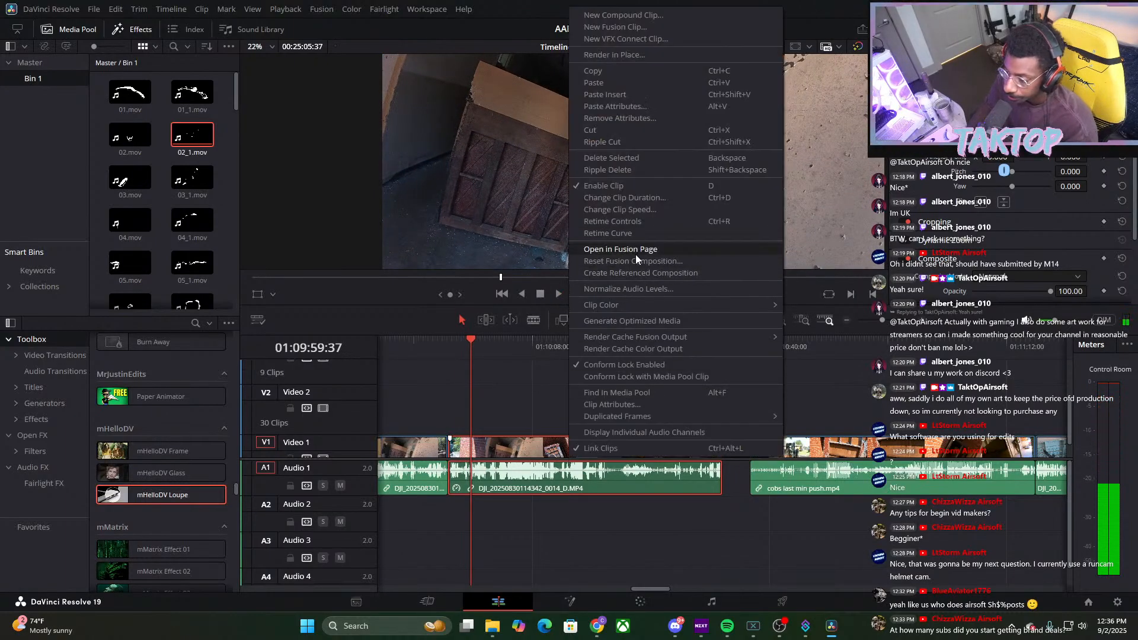
click(629, 210)
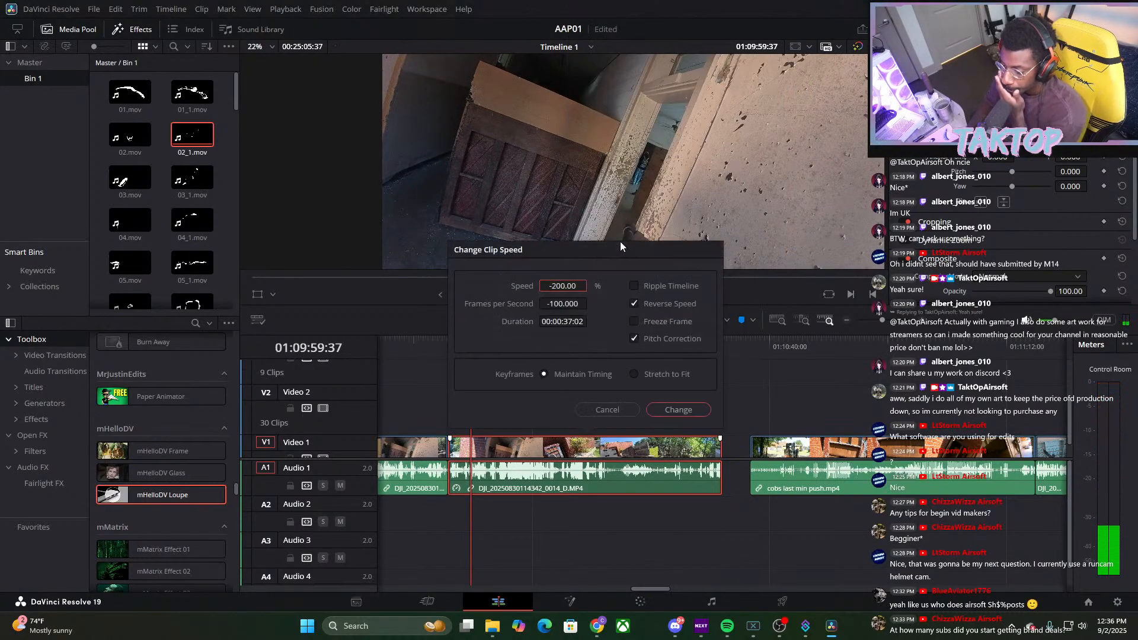
click(562, 285)
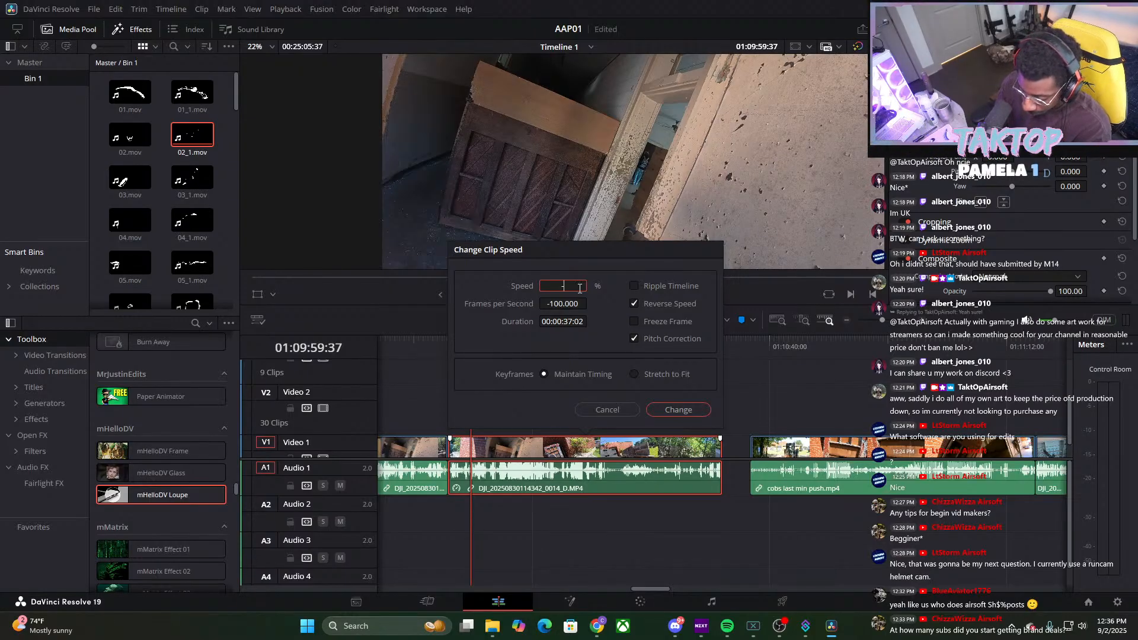
text(-500)
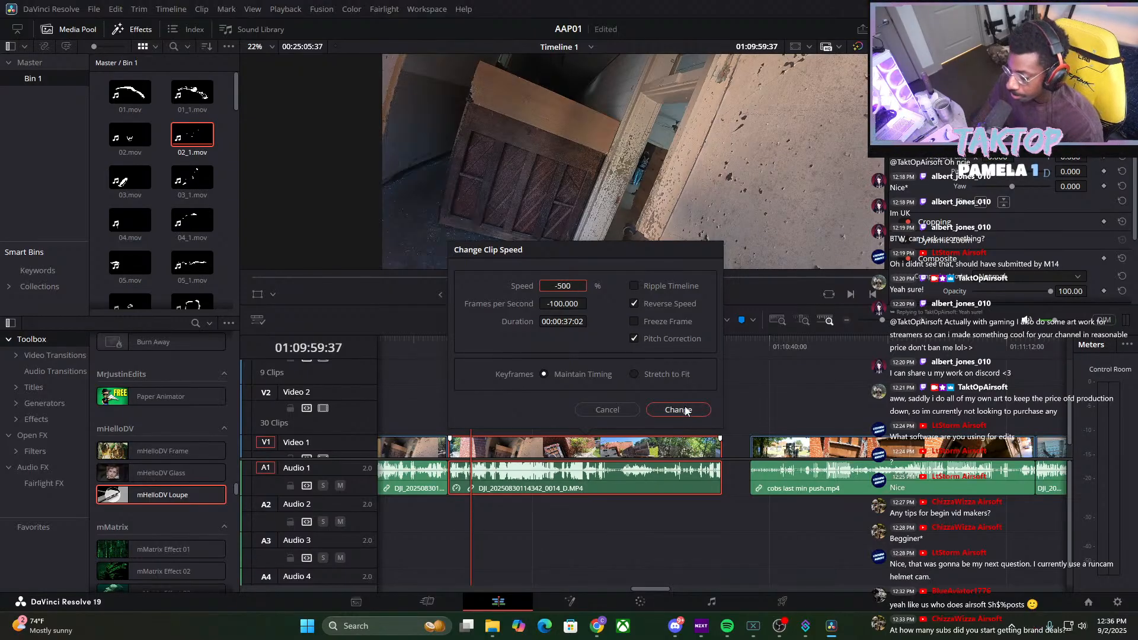
click(677, 409)
drag(473, 342, 446, 349)
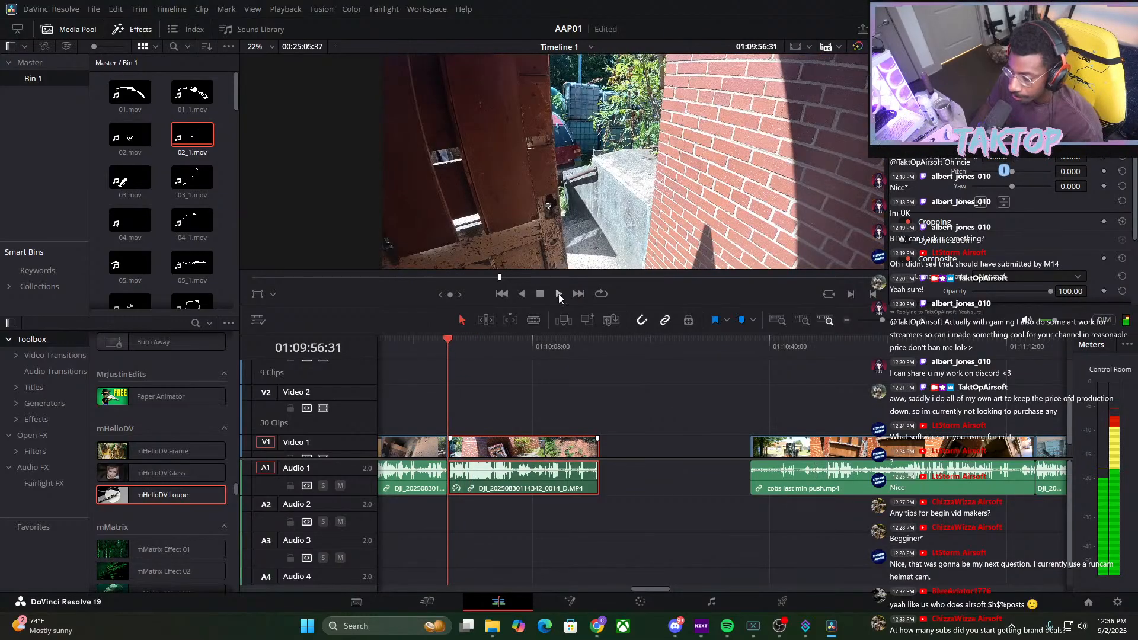
click(552, 294)
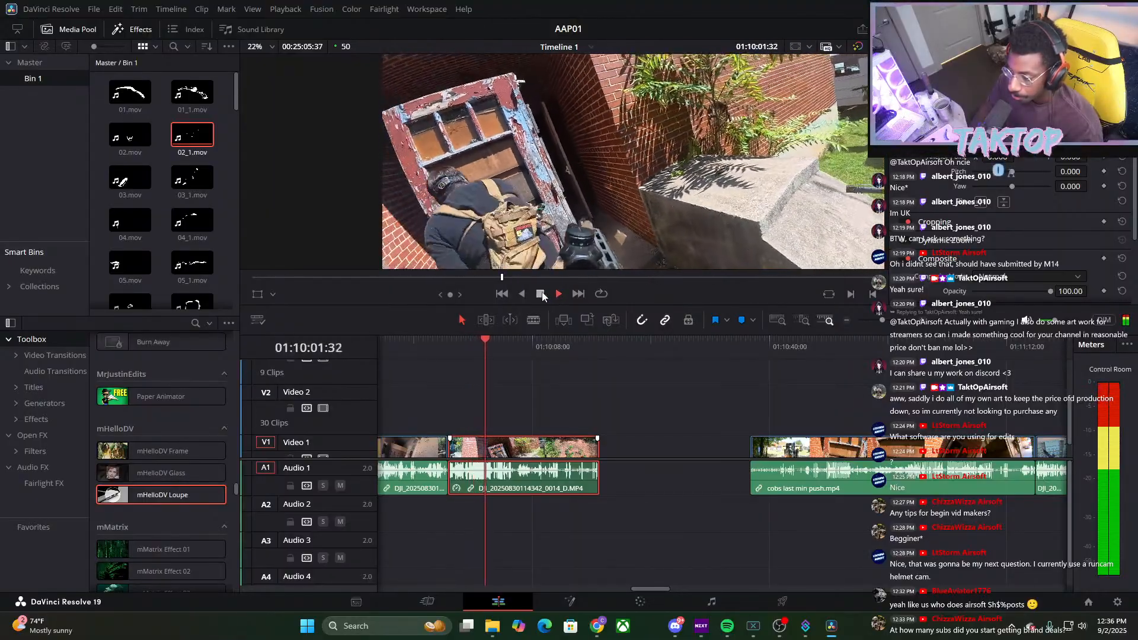
key(space)
Change the reversed clip's speed to -1000% and play it back from its start at 01:09:56:31
right_click(519, 447)
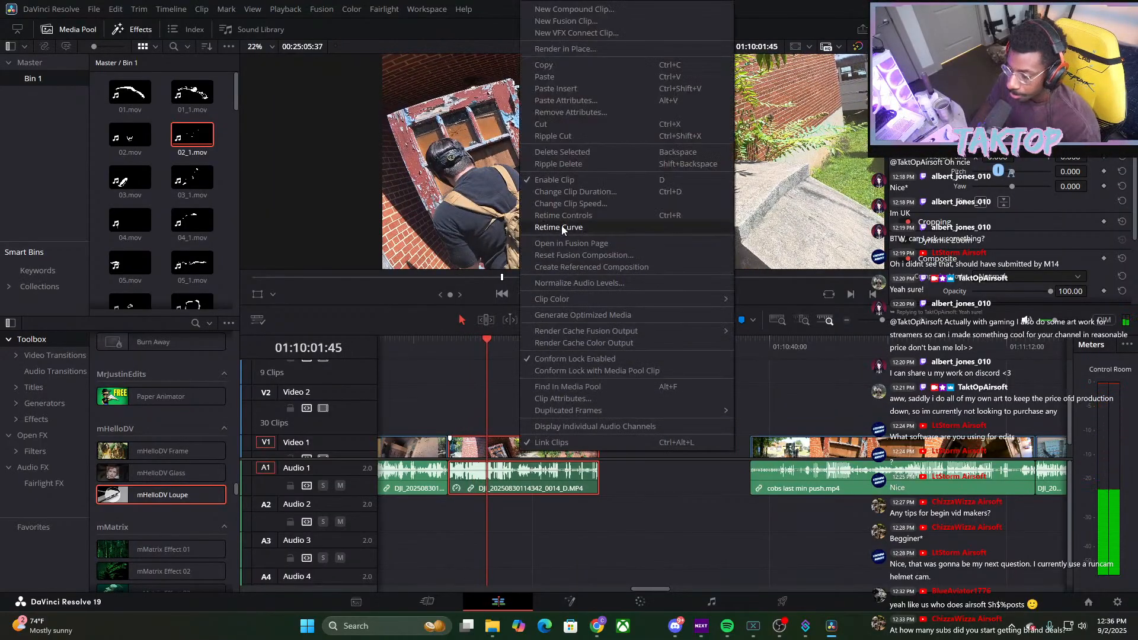
click(570, 204)
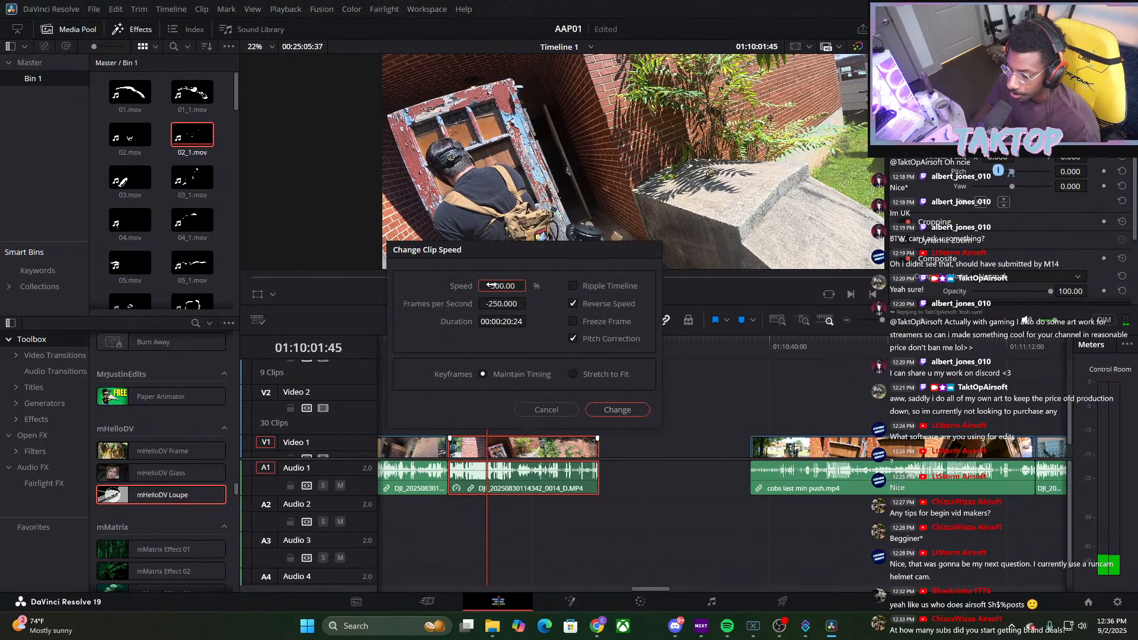
click(518, 285)
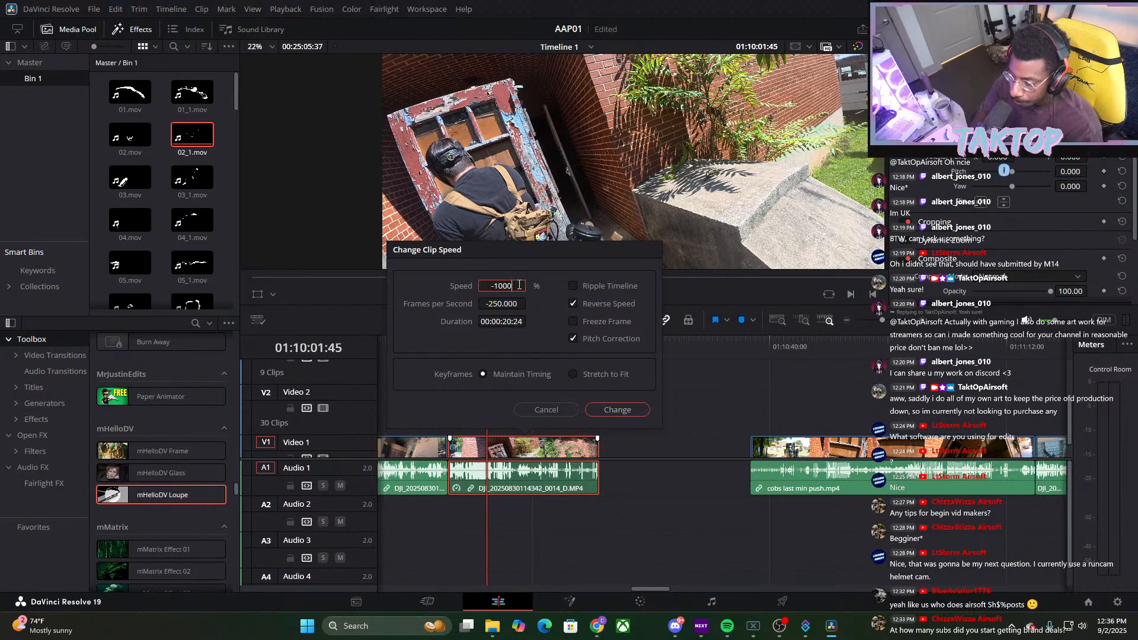
click(617, 409)
click(448, 348)
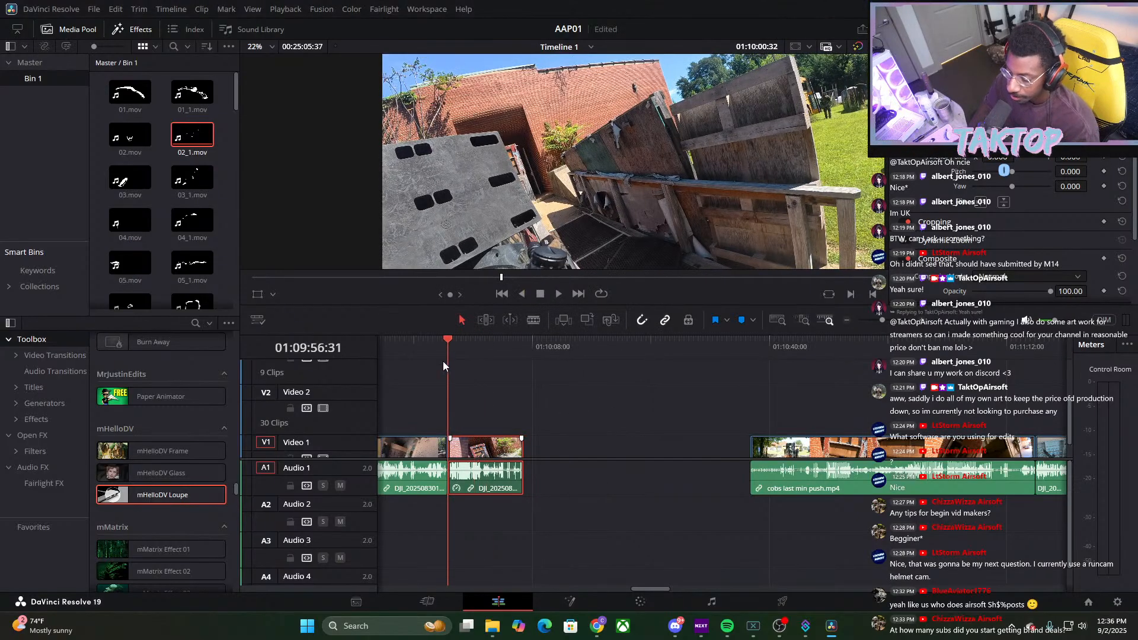
click(559, 294)
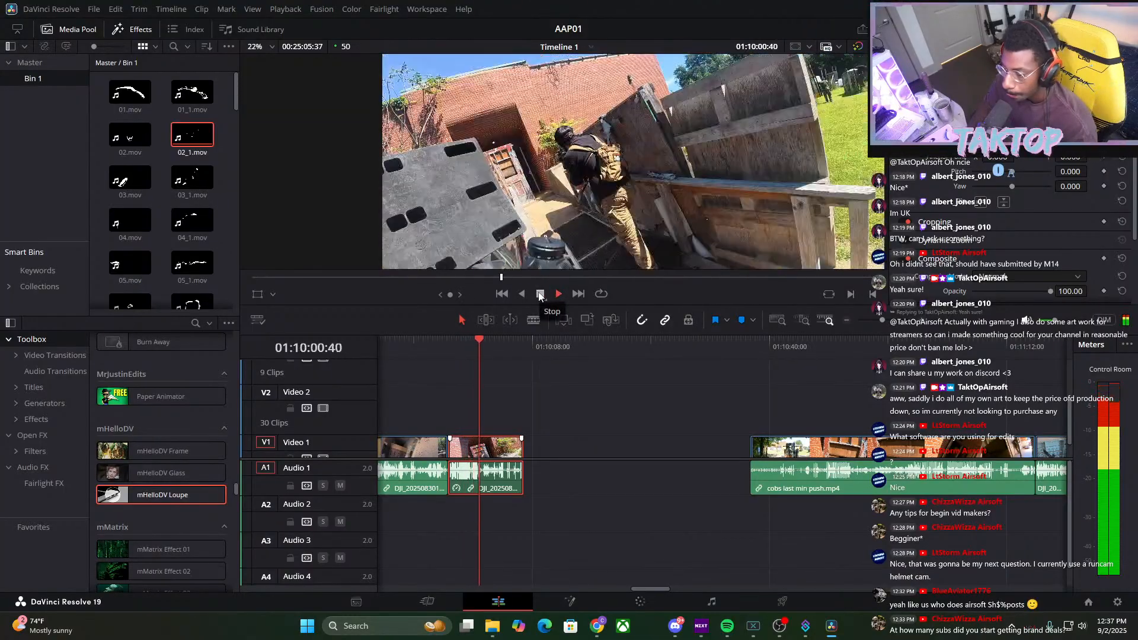
click(539, 295)
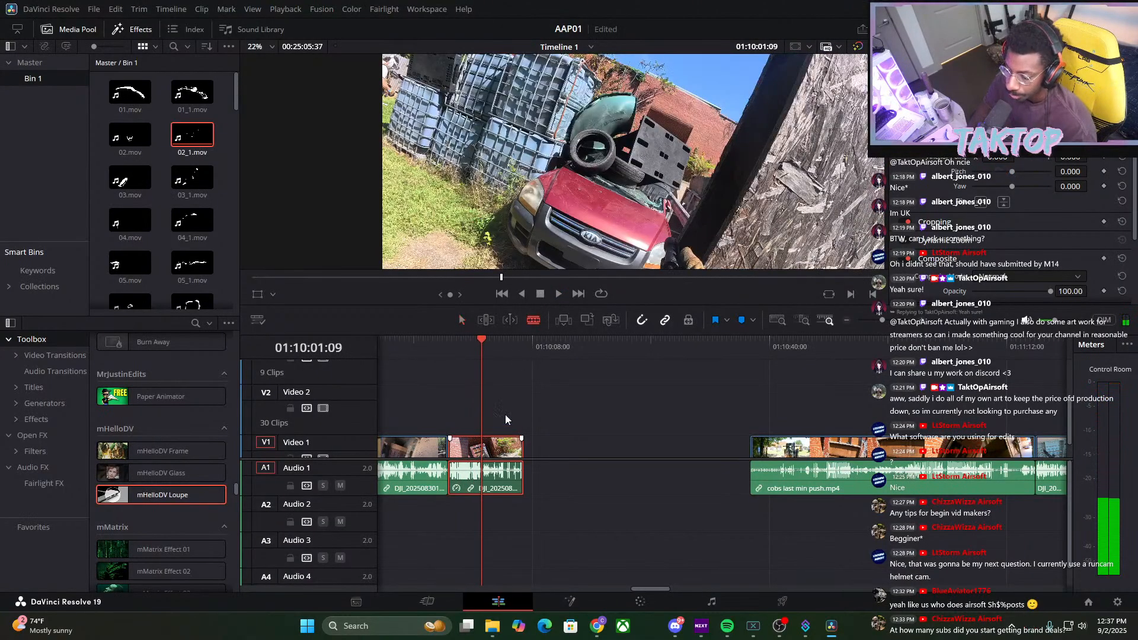
Split the reversed clip at 01:10:01:09 and delete the part after the cut
click(483, 449)
click(461, 320)
click(509, 452)
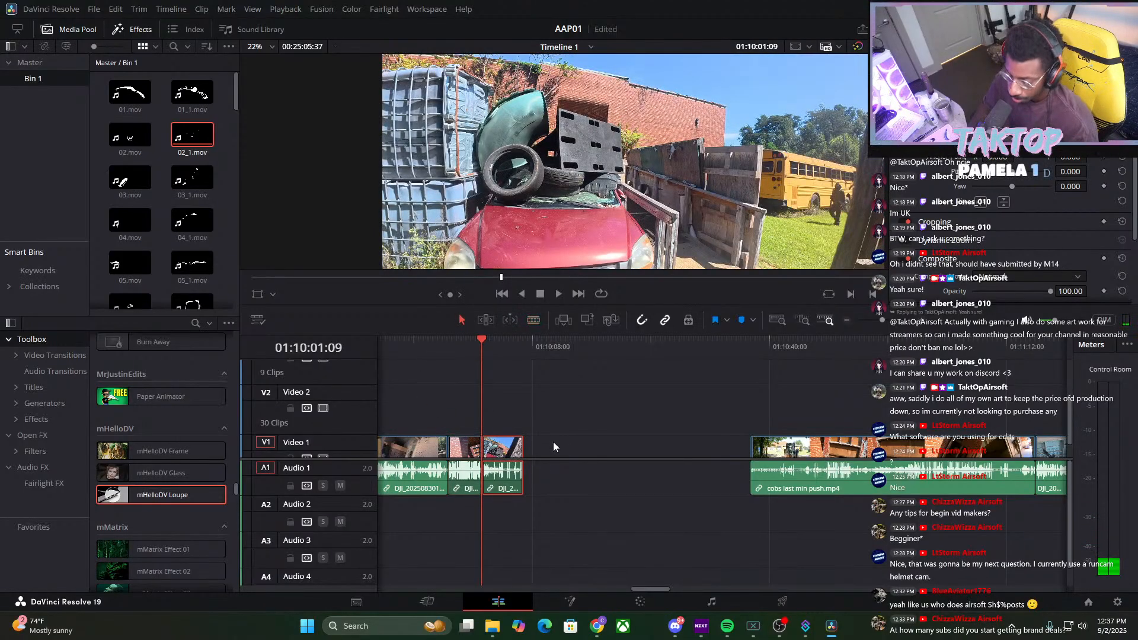
key(BackSpace)
Move the "cobs last min push.mp4" clip against the end of the reversed clip and trim off its opening seconds
drag(791, 446, 523, 442)
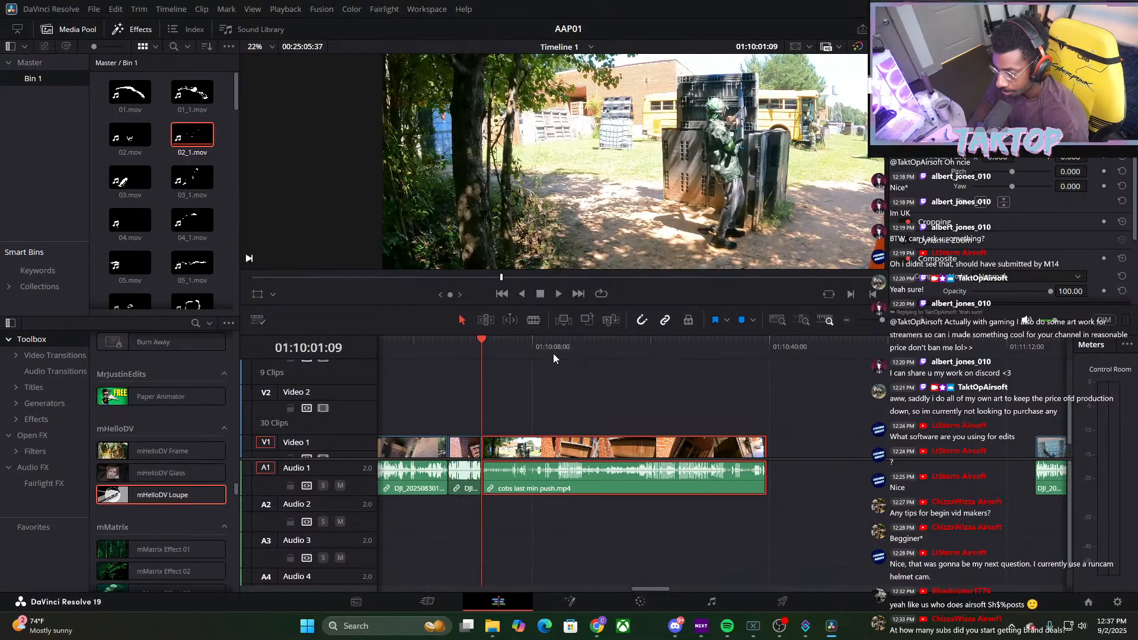
key(Left)
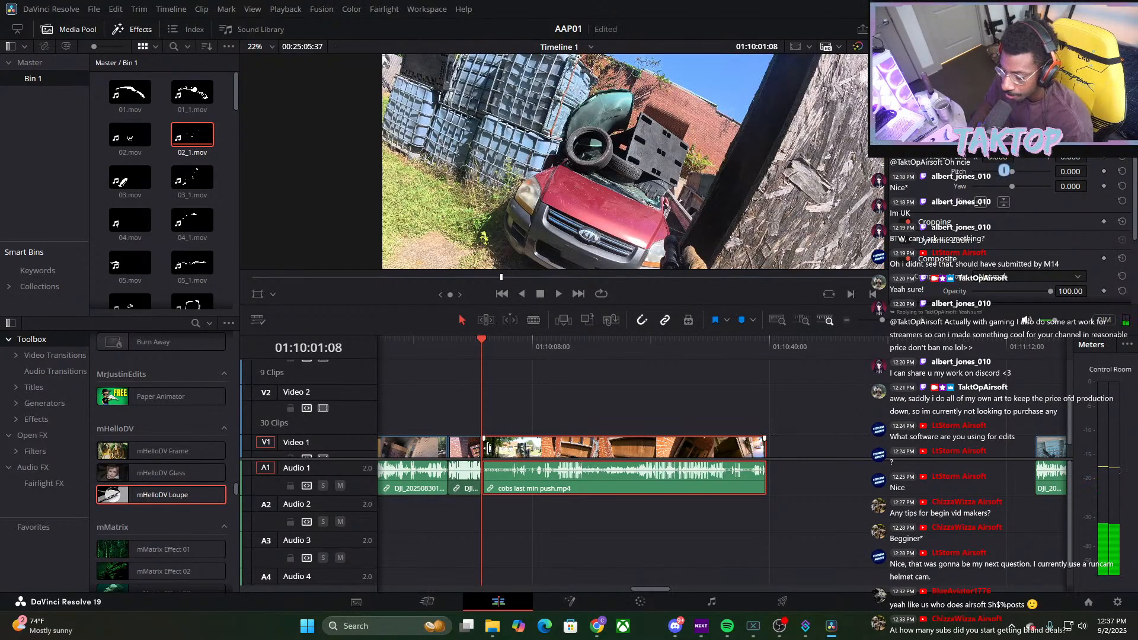
drag(489, 448, 533, 455)
Play back the edit from 01:09:56:31 through the "cobs last min push.mp4" clip to review the transition and pacing
click(446, 365)
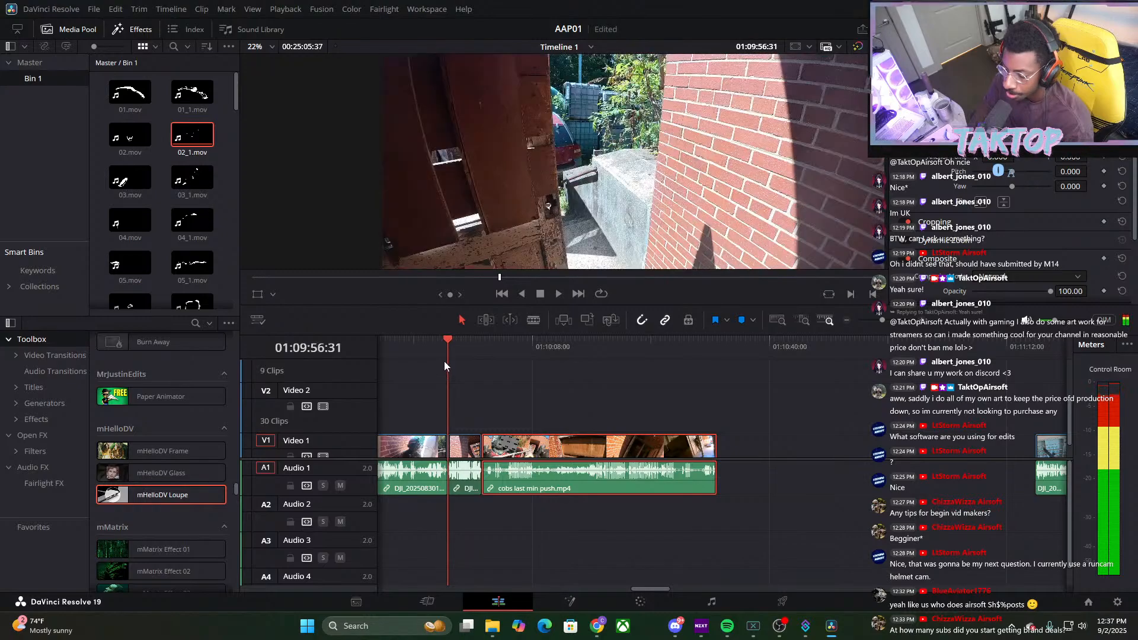
click(558, 294)
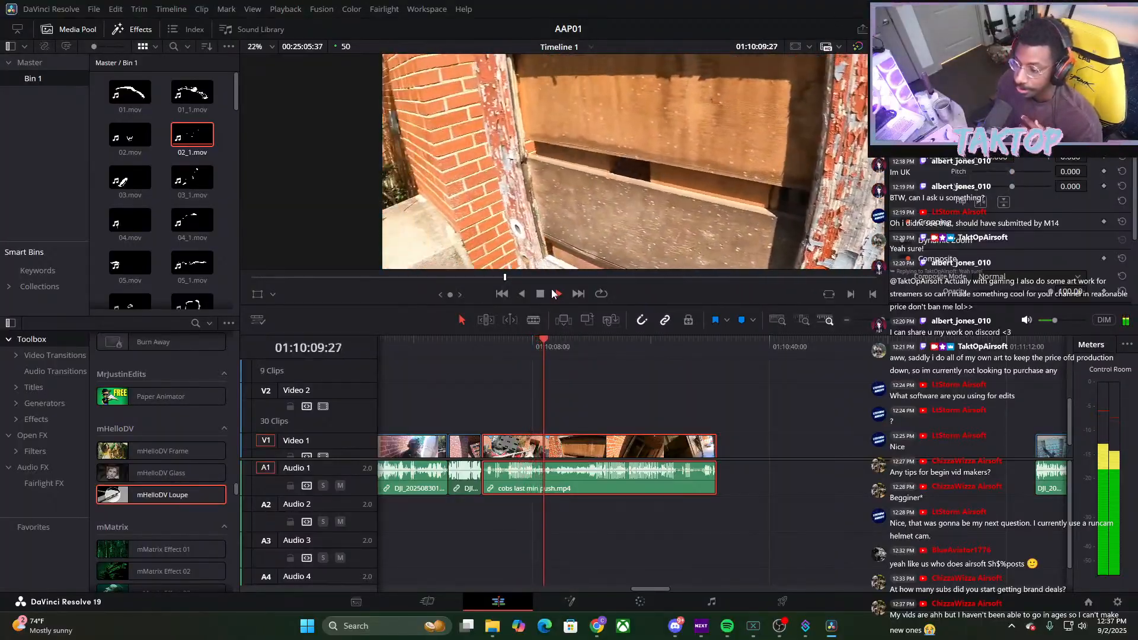
scroll(574, 184, down, 2)
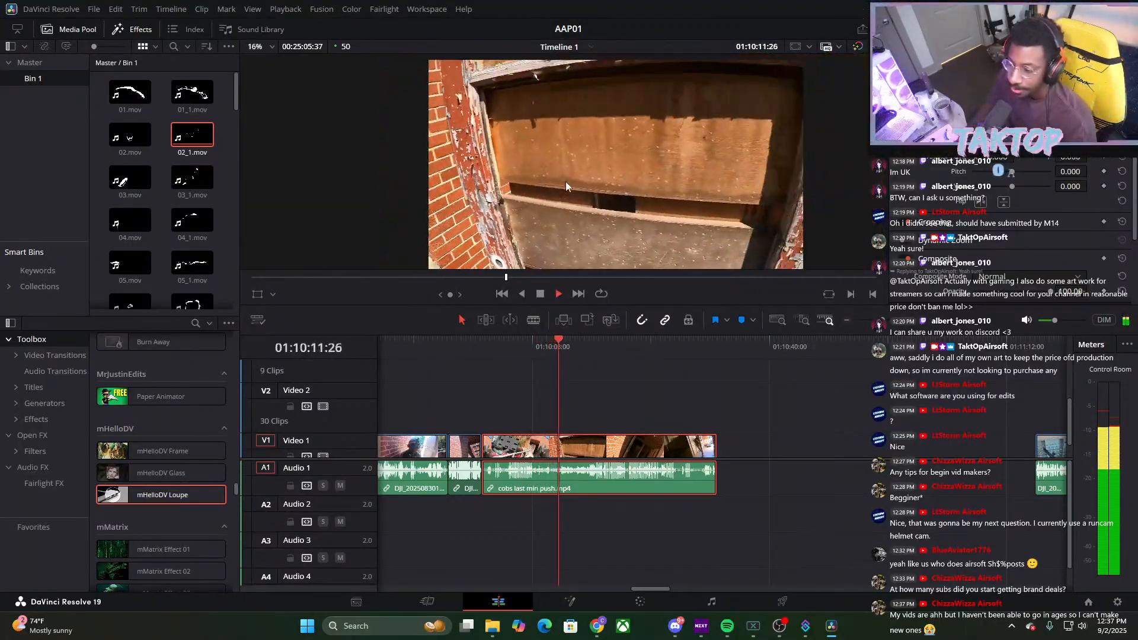
scroll(611, 180, up, 1)
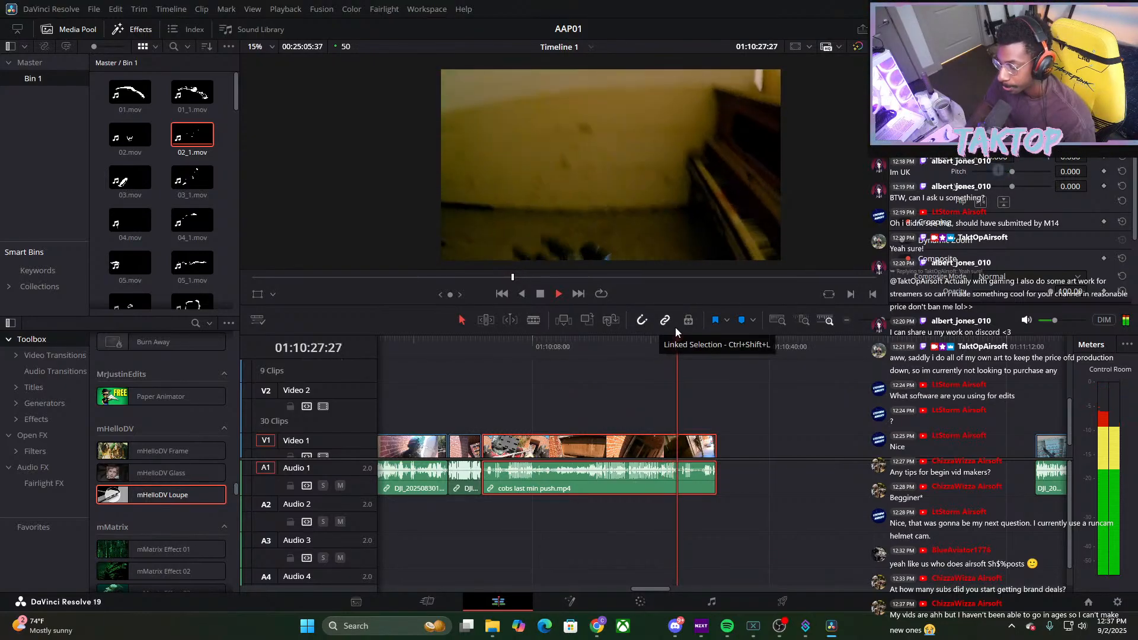
Split the "cobs last min push.mp4" clip at 01:10:16:04, delete the part before the cut, and move the remainder against the reversed clip
click(482, 378)
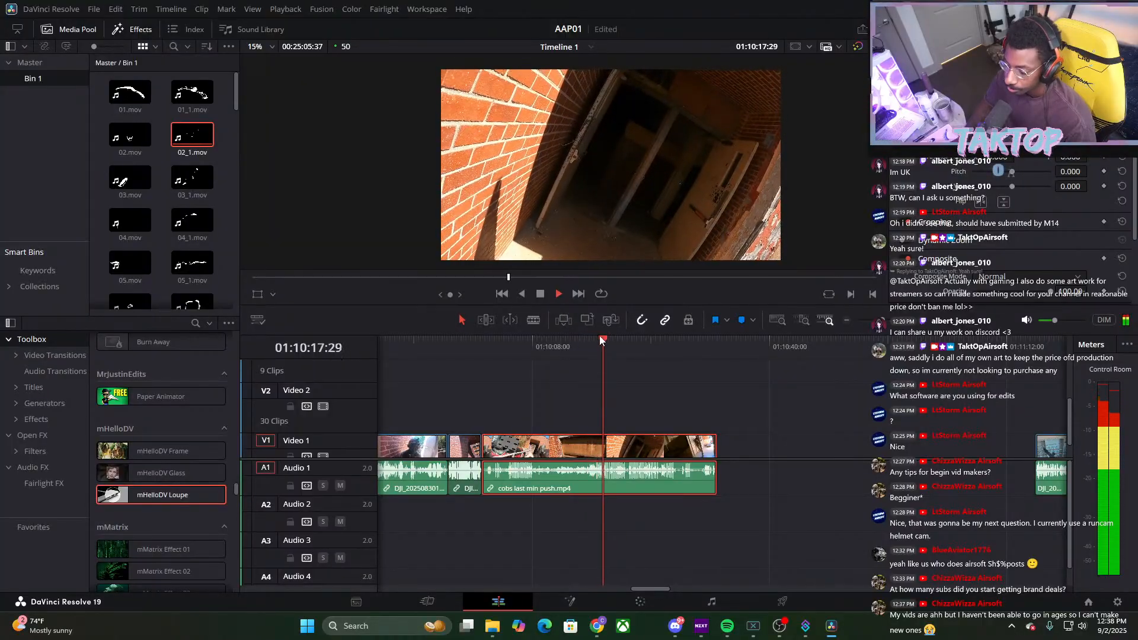
drag(598, 356, 592, 361)
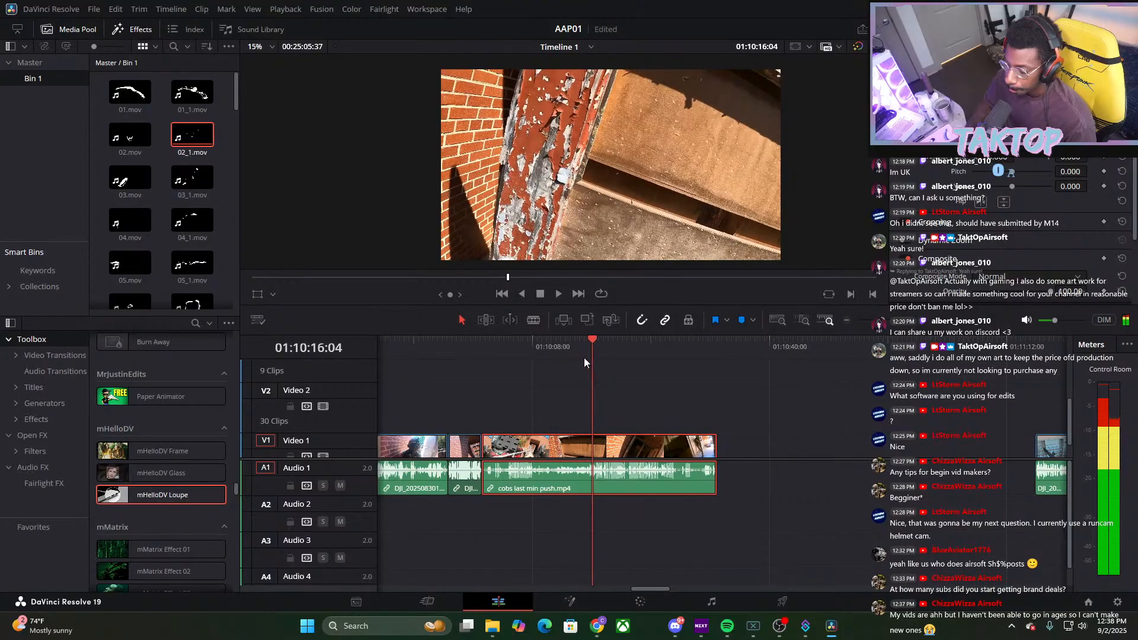
key(b)
click(591, 448)
key(a)
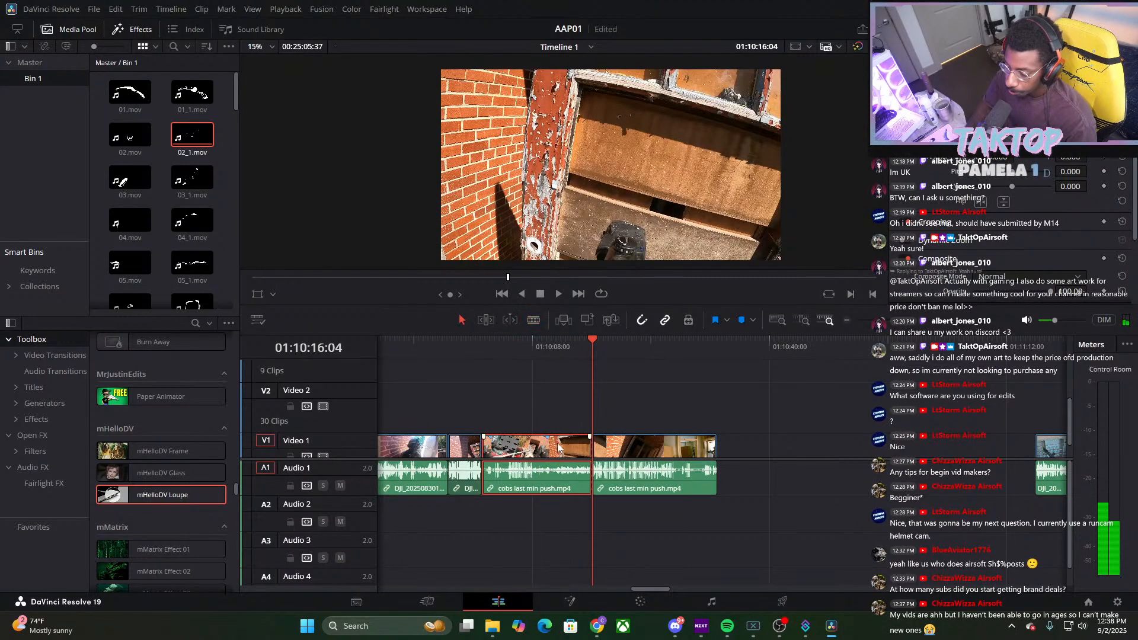
key(BackSpace)
drag(633, 446, 524, 448)
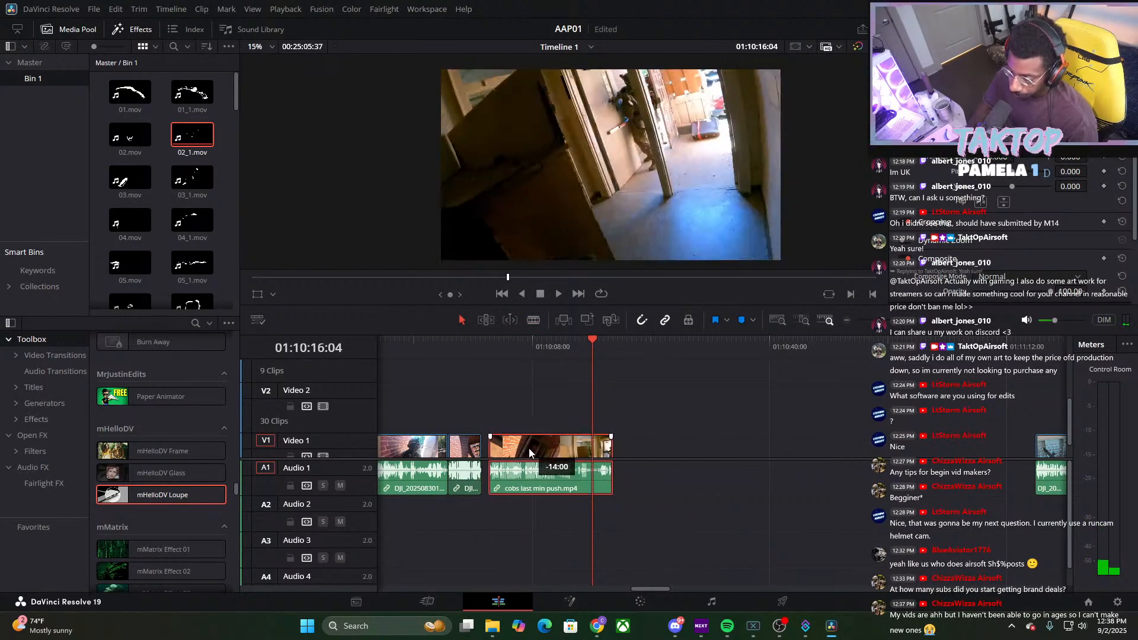
Split the reversed clip at 01:09:59:14, delete the part after the cut, and close the gap with the "cobs last min push.mp4" clip
drag(595, 354, 468, 403)
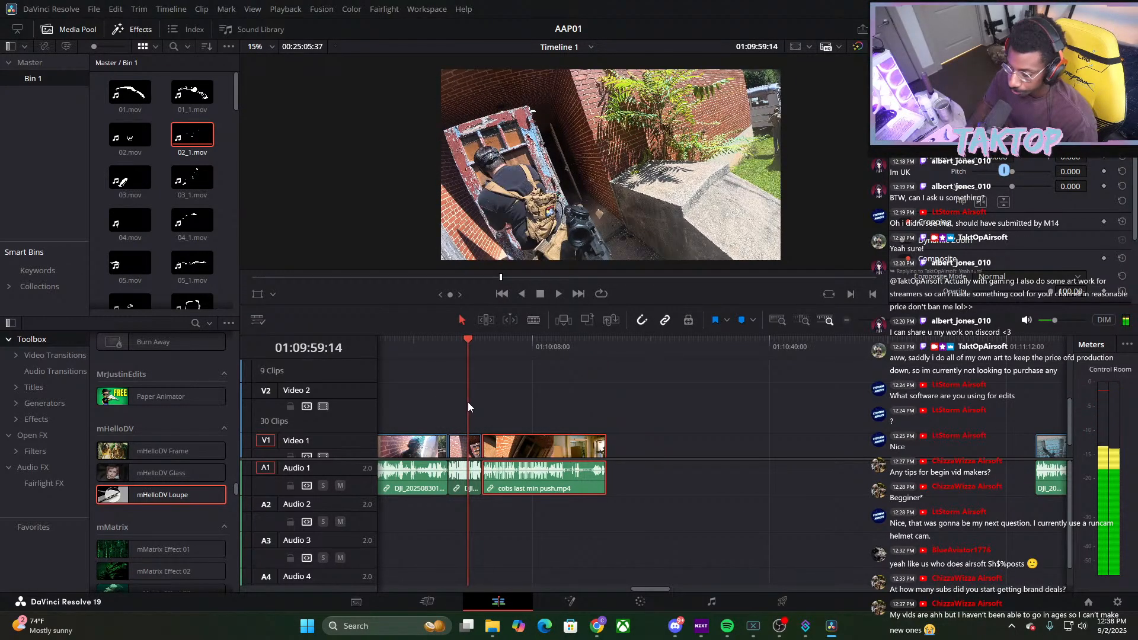
click(469, 449)
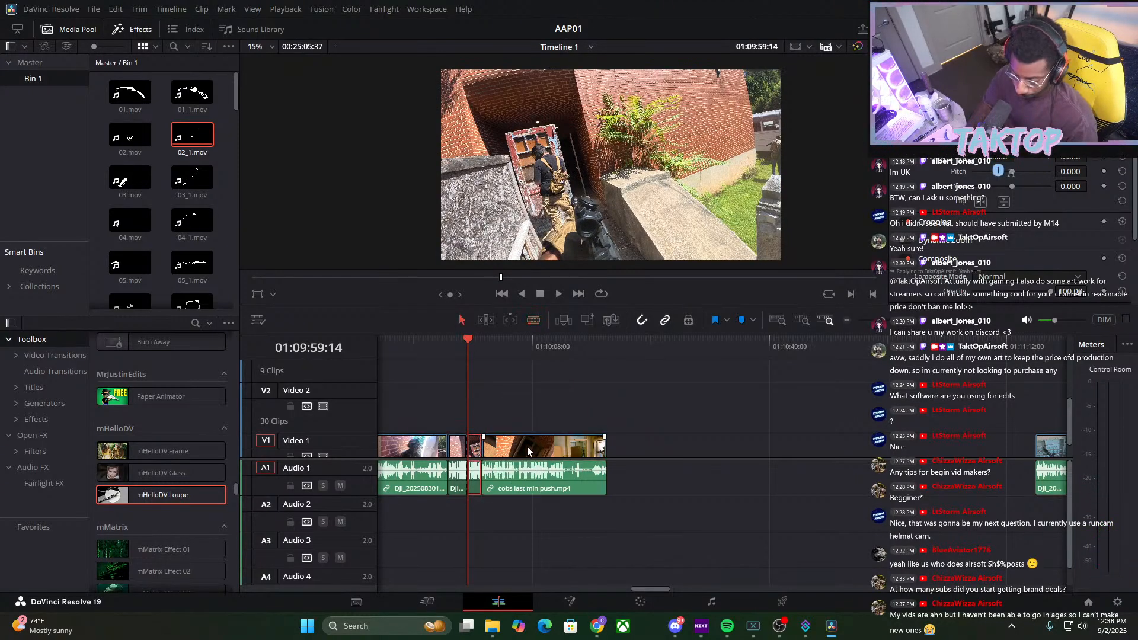
key(BackSpace)
drag(527, 446, 513, 445)
Play back the tightened transition from 01:09:54:12, and replay the "cobs last min push.mp4" clip from its start at 01:09:59:14
drag(450, 357, 431, 355)
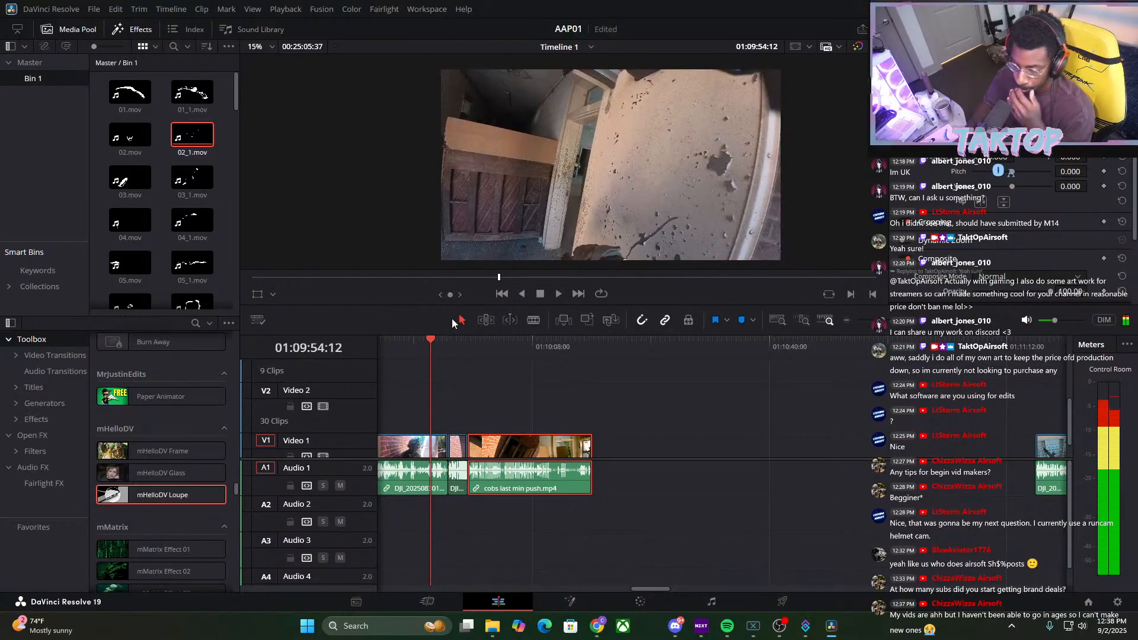
click(559, 295)
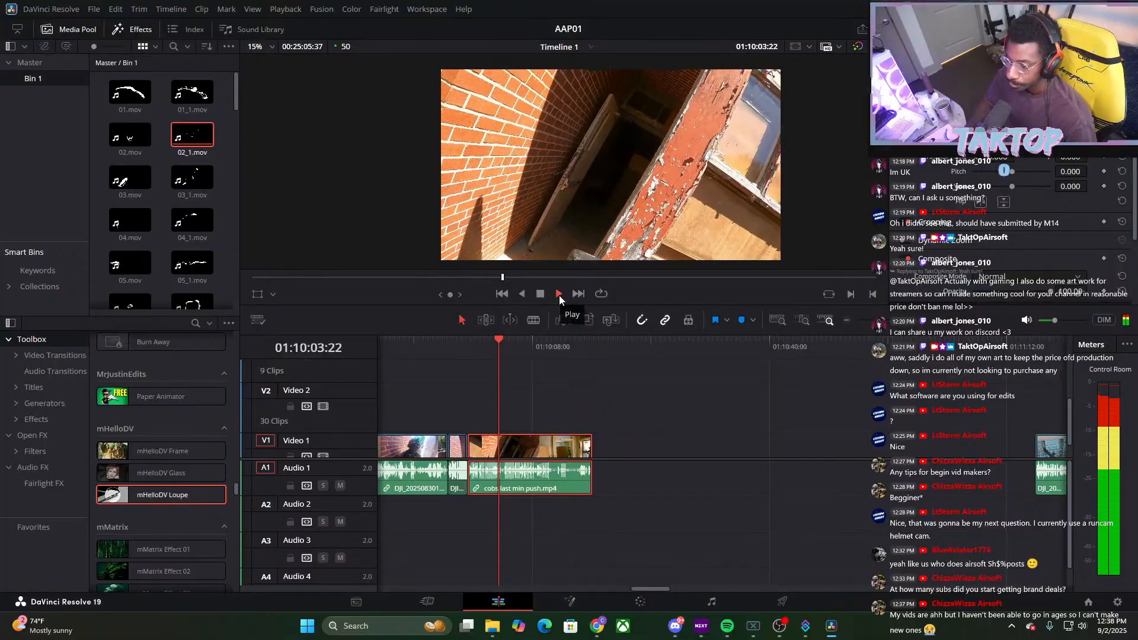
click(541, 294)
drag(501, 348, 468, 367)
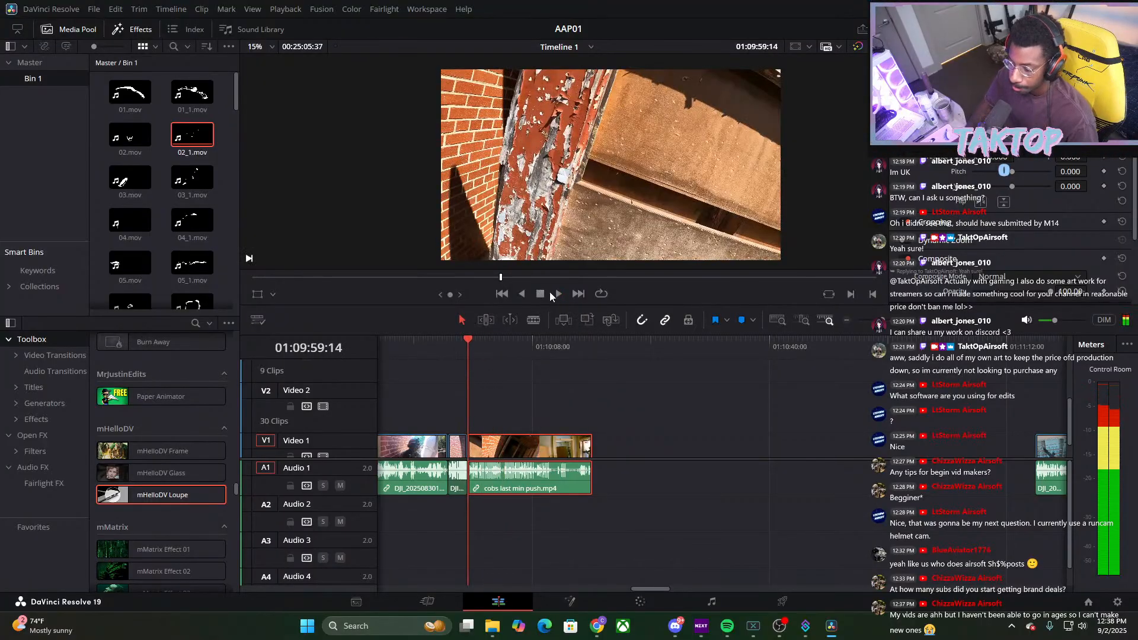
click(552, 293)
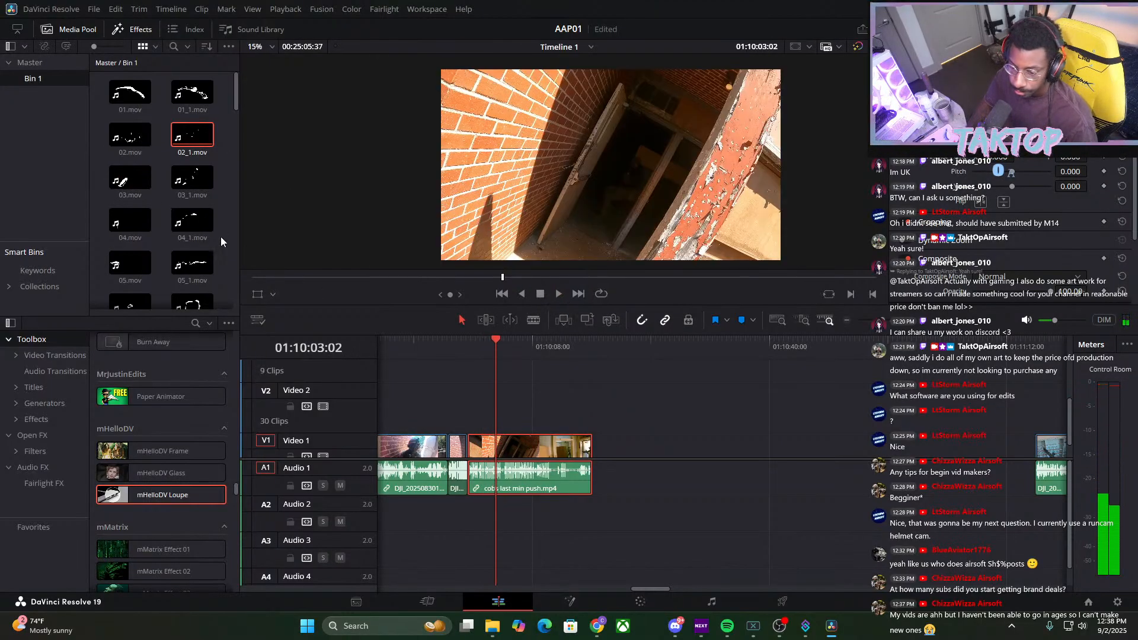
Place the 08_1.mov graphic at 01:10:03:02 on the video track above Video 2, with its audio on Audio 3
scroll(220, 237, down, 3)
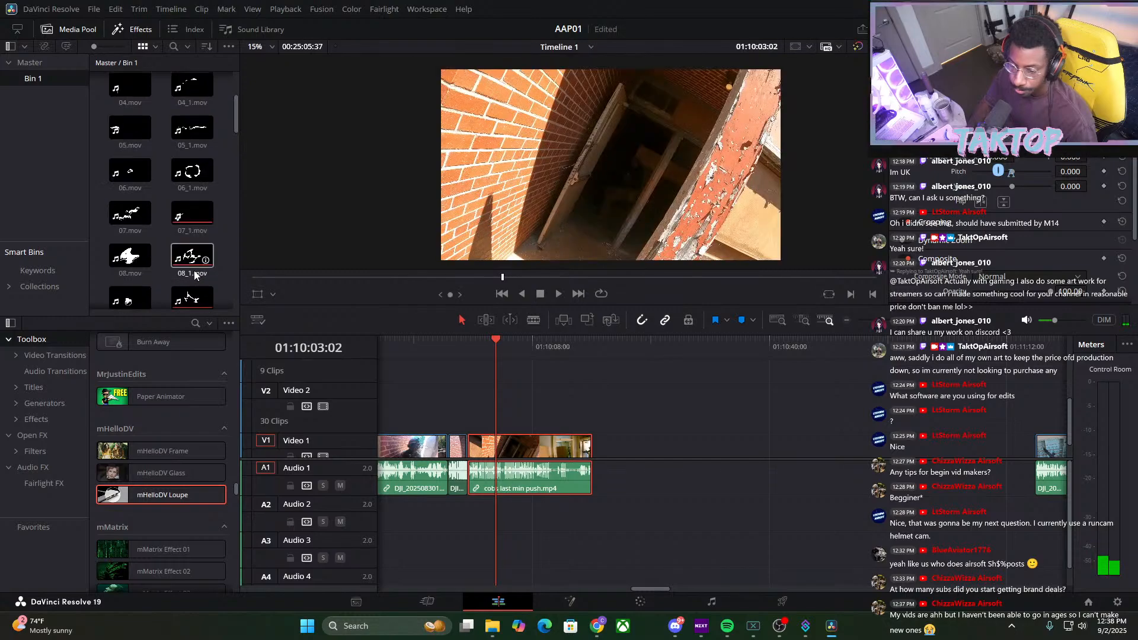
drag(195, 274, 497, 410)
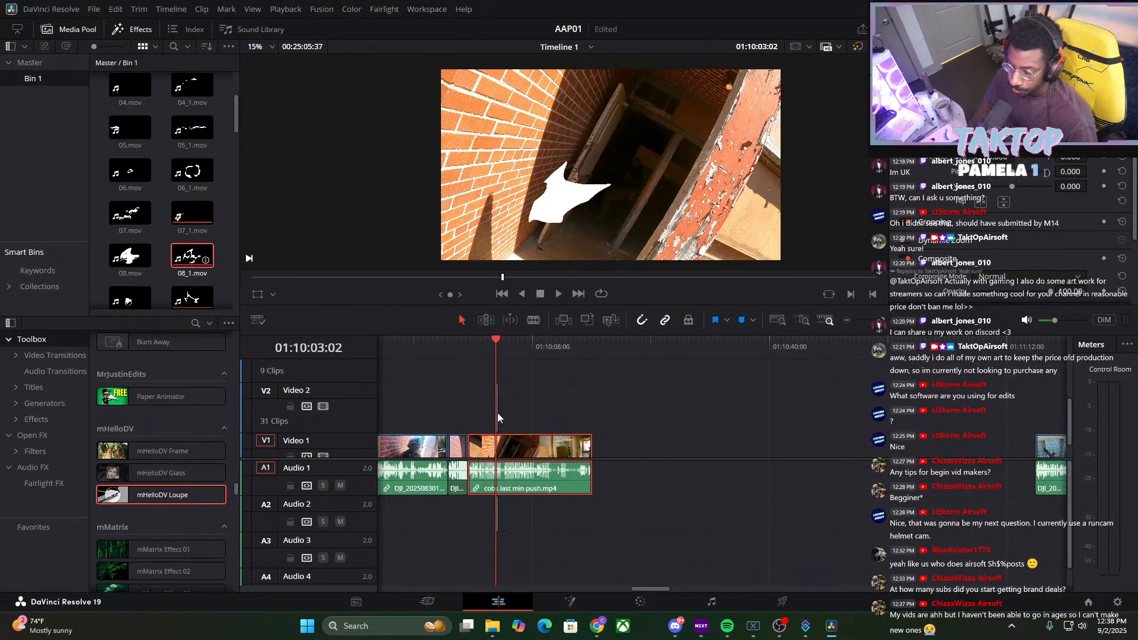
scroll(499, 410, down, 3)
scroll(499, 411, up, 5)
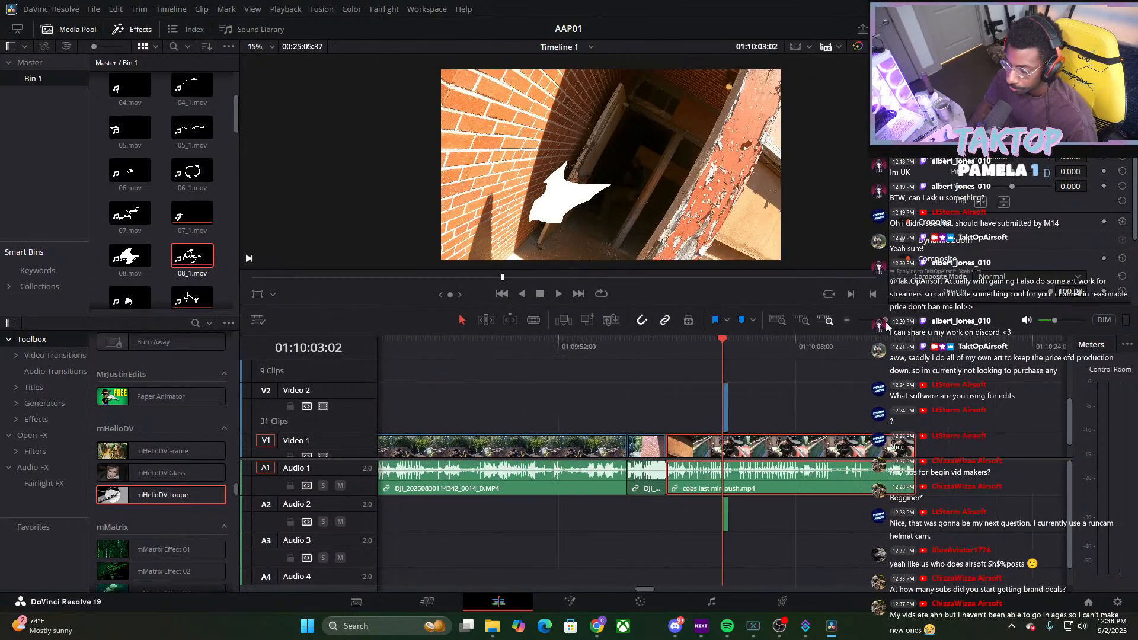
drag(726, 410, 728, 381)
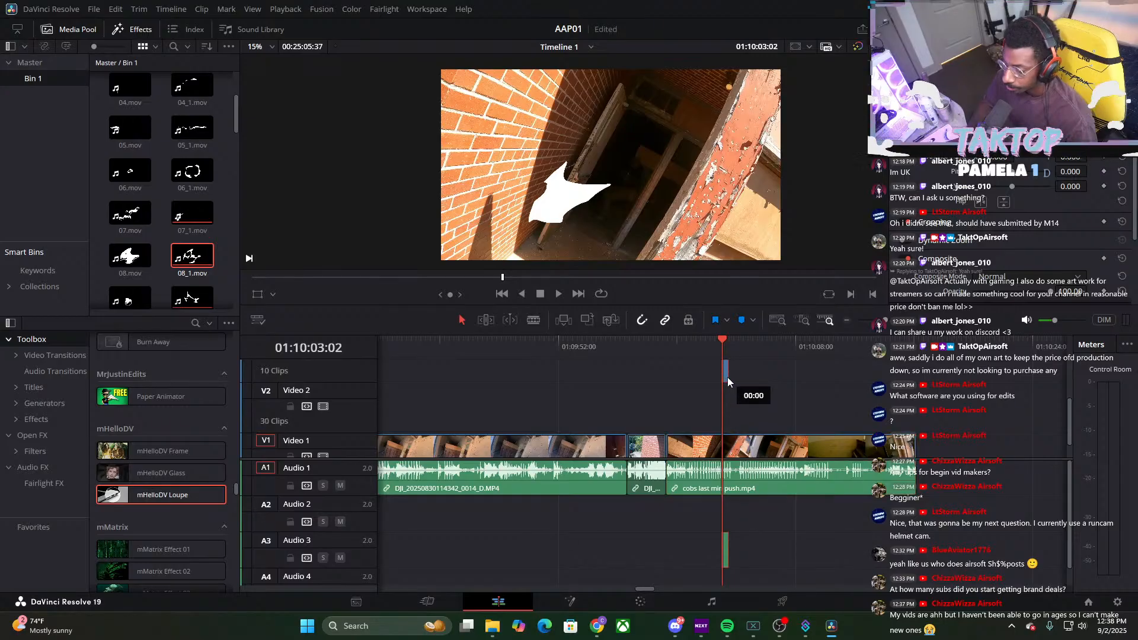
Unlink and delete the audio of 08_1.mov, and shrink and reposition its graphic over the dark doorway
right_click(726, 549)
click(741, 544)
click(722, 551)
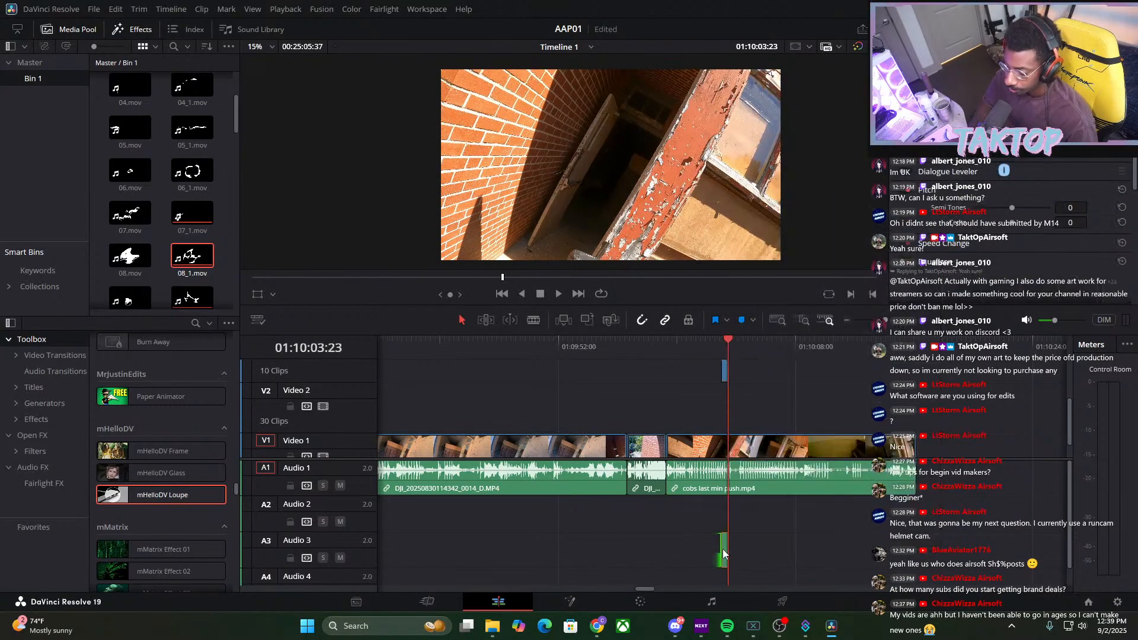
click(727, 351)
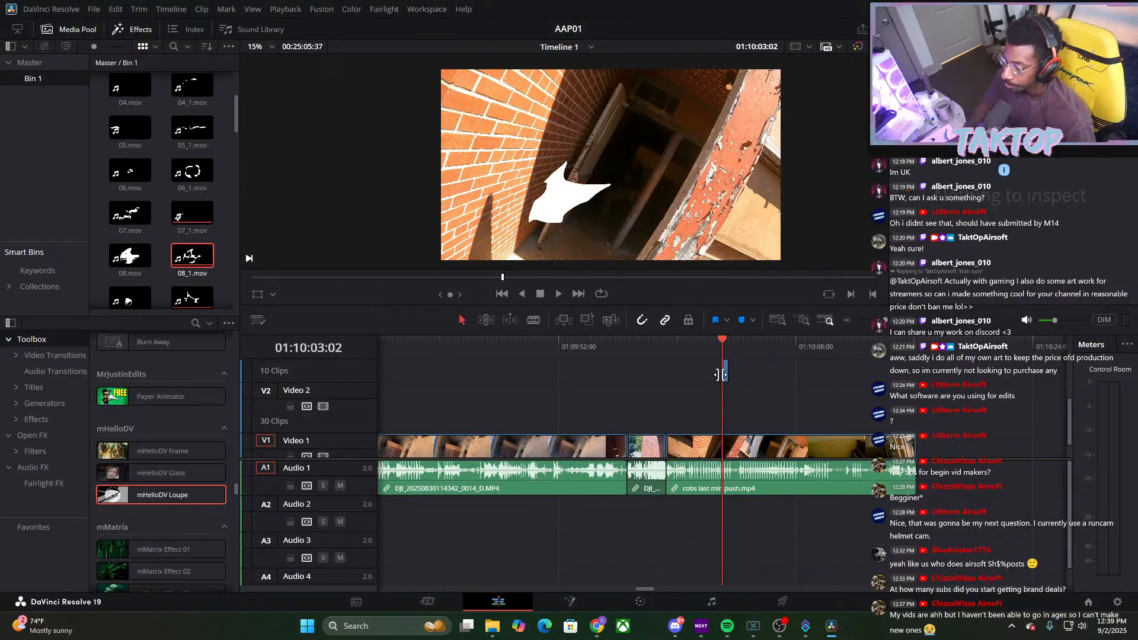
click(720, 374)
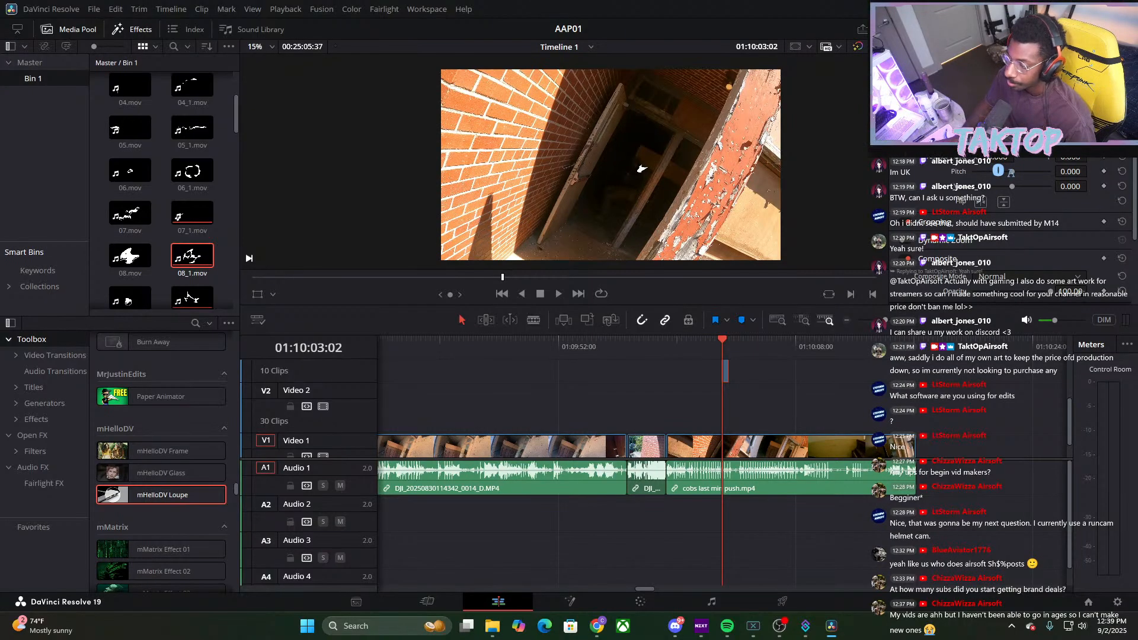
Copy the earlier Call of Duty sound effect from Audio 3 and paste it under the 08_1.mov graphic at 01:10:03:02
scroll(698, 412, up, 5)
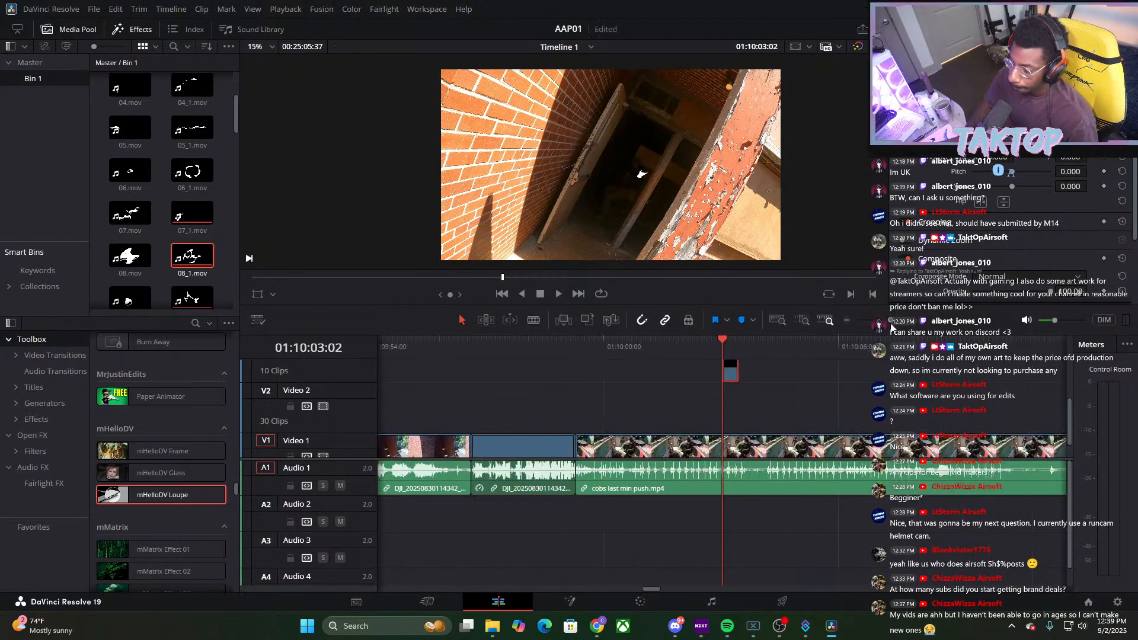
scroll(781, 392, down, 10)
drag(522, 557, 502, 557)
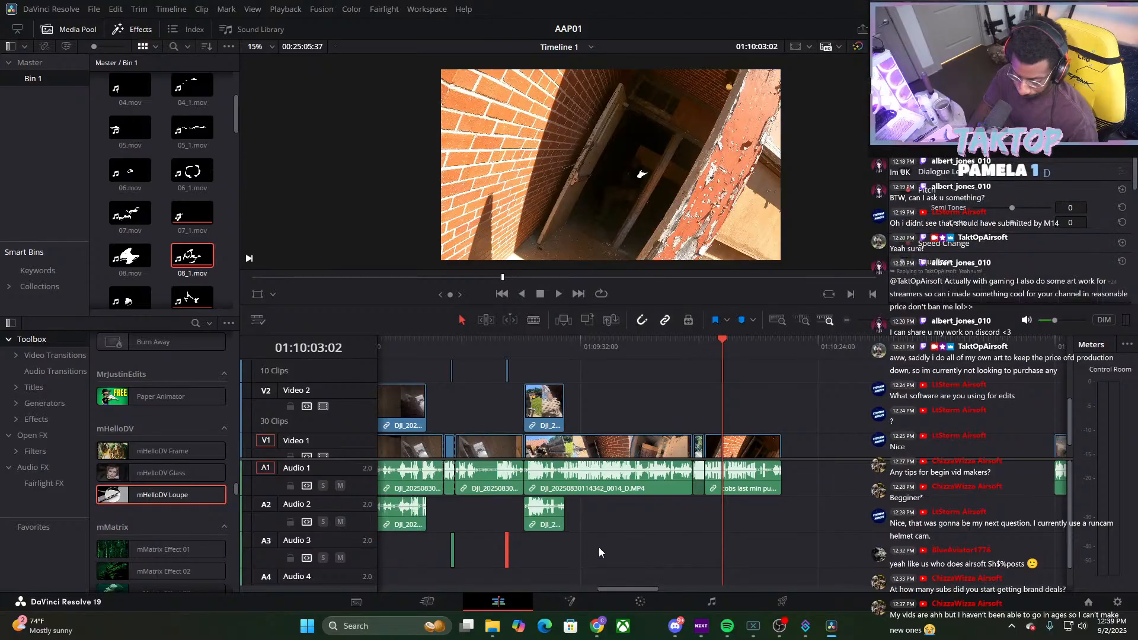
key(ctrl+v)
drag(878, 322, 895, 327)
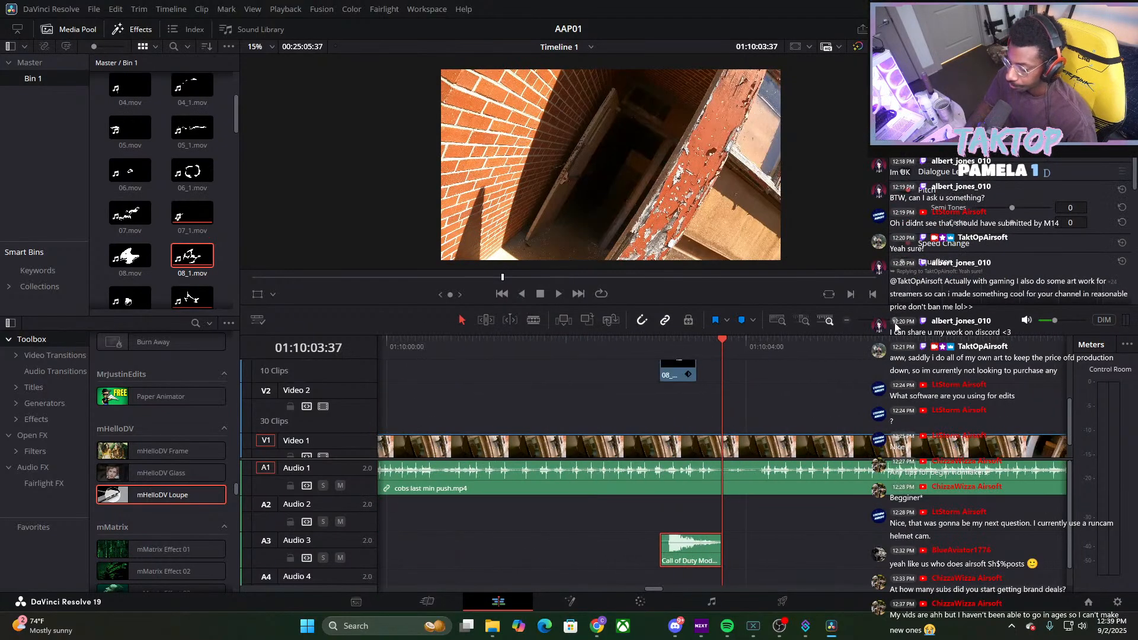
Recolor the 08_1.mov graphic red with the RGB Mixer, setting Blue Output's green to -2.00 and blue to -3.00, and lowering Green Output's green and blue
click(678, 371)
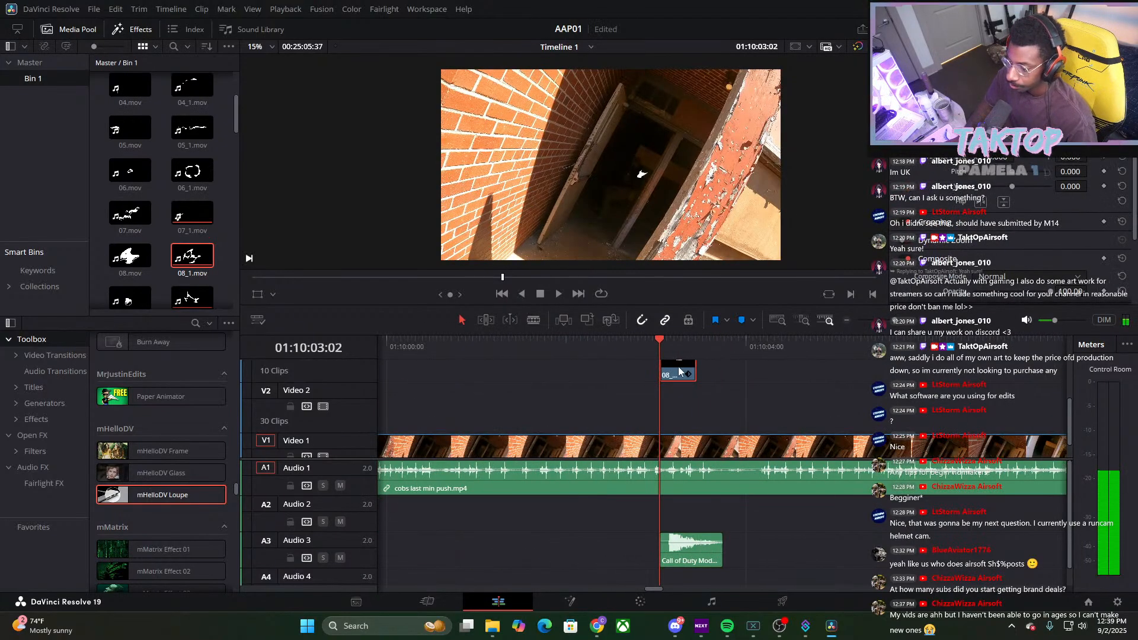
click(624, 611)
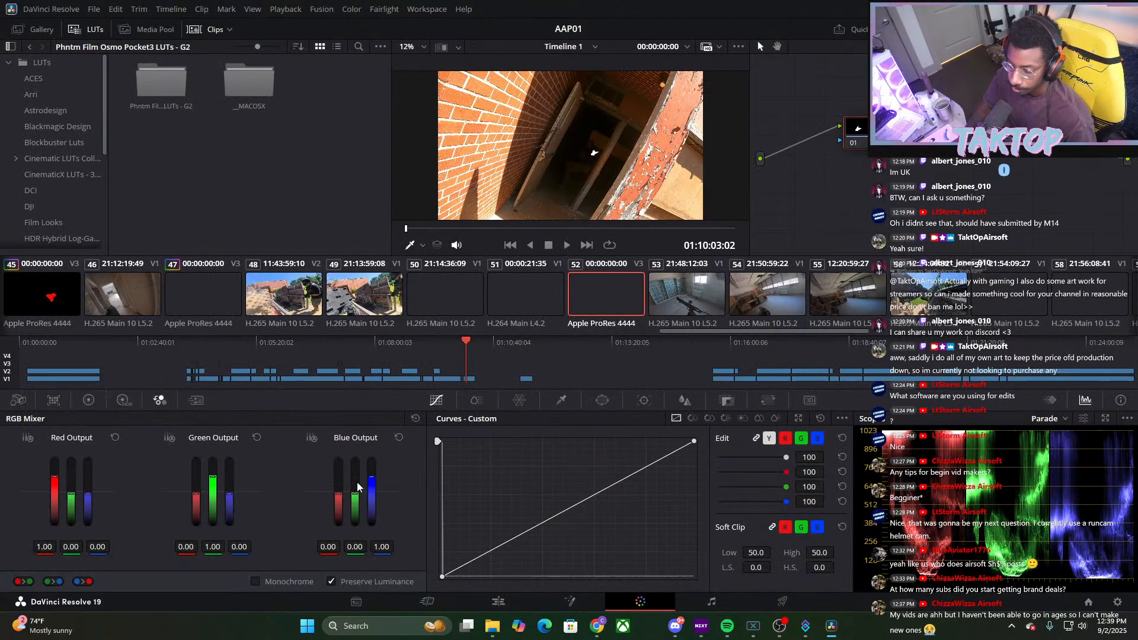
drag(372, 487, 355, 527)
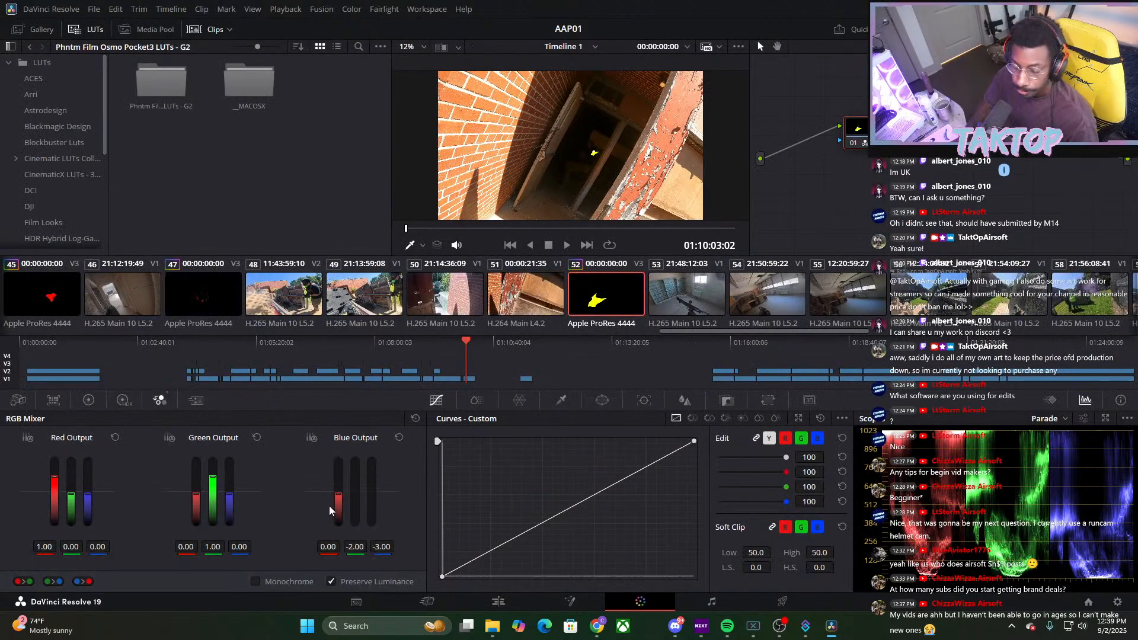
drag(235, 497, 235, 528)
drag(212, 477, 213, 531)
click(498, 604)
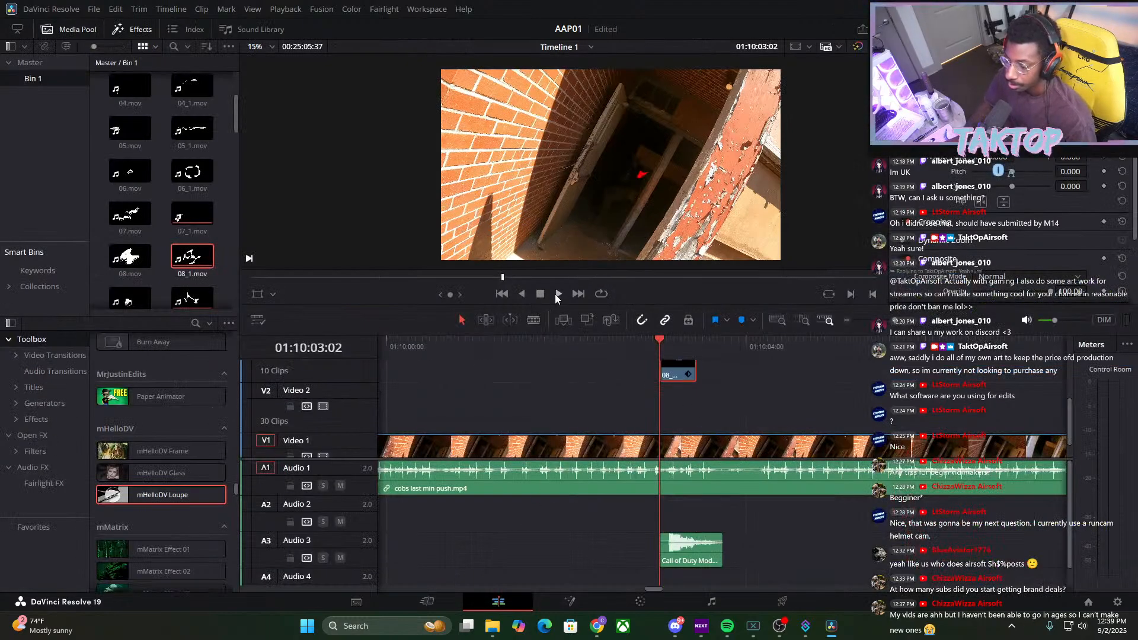
Play the footage on to 01:10:09:17 and place the 06_1.mov graphic there on the same upper video track
click(558, 295)
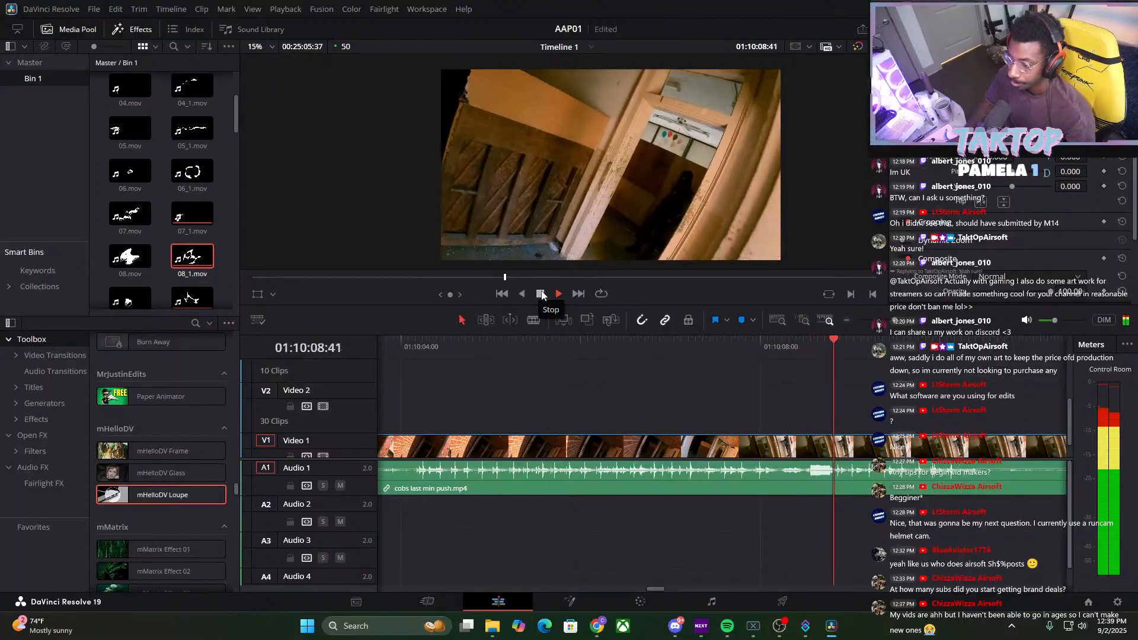
click(540, 294)
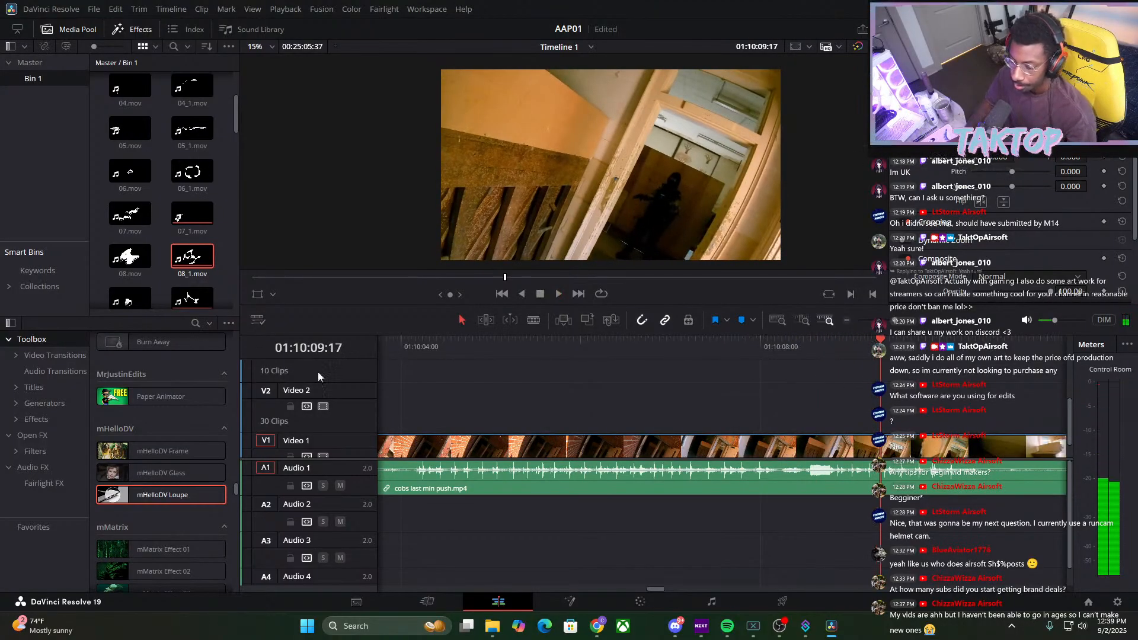
drag(186, 195, 900, 378)
Unlink and delete the audio of 06_1.mov, and shrink and reposition its graphic over the figure in the doorway
right_click(900, 378)
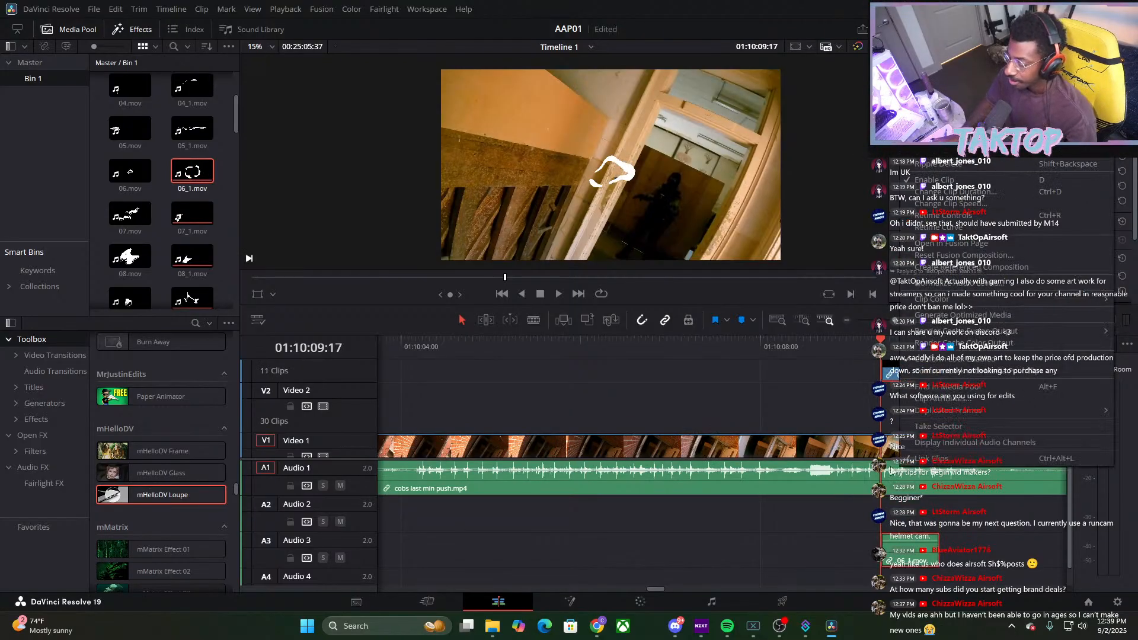
click(912, 545)
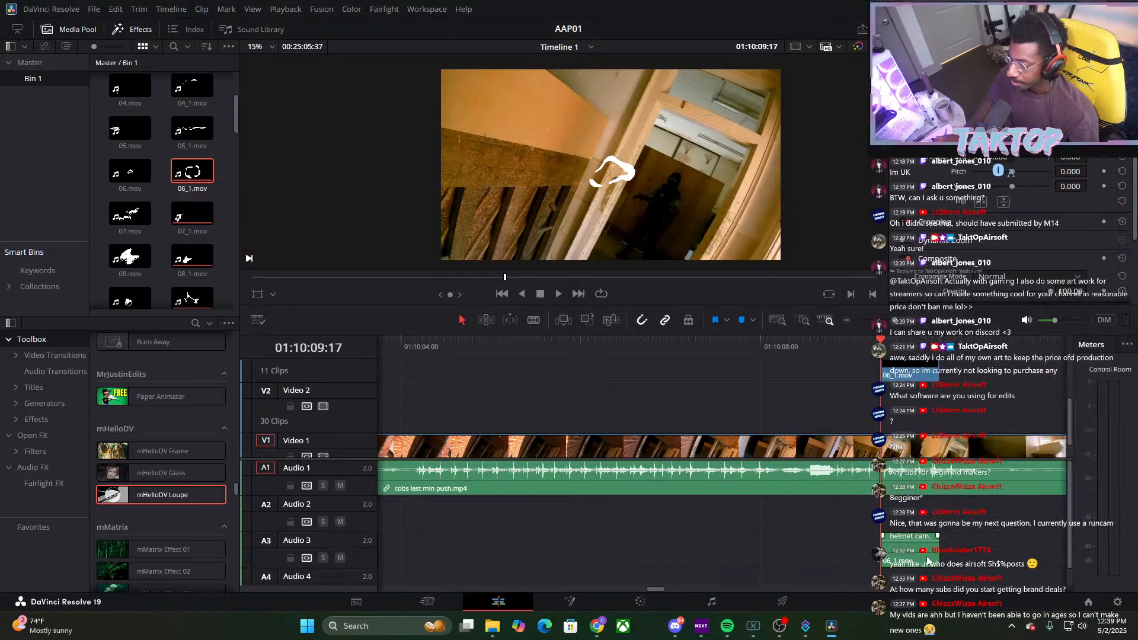
click(912, 375)
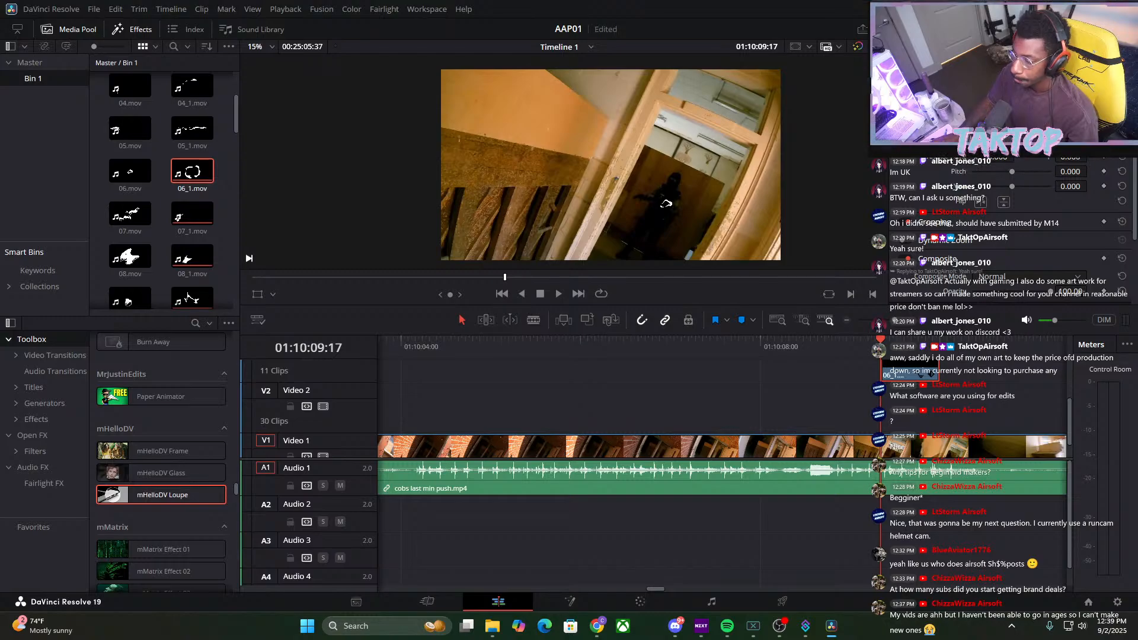
Recolor the 06_1.mov graphic red with the RGB Mixer, setting Blue Output to -2.00, -2.00, -1.85 and Green Output's green to -2.51 and blue to -1.97
click(640, 602)
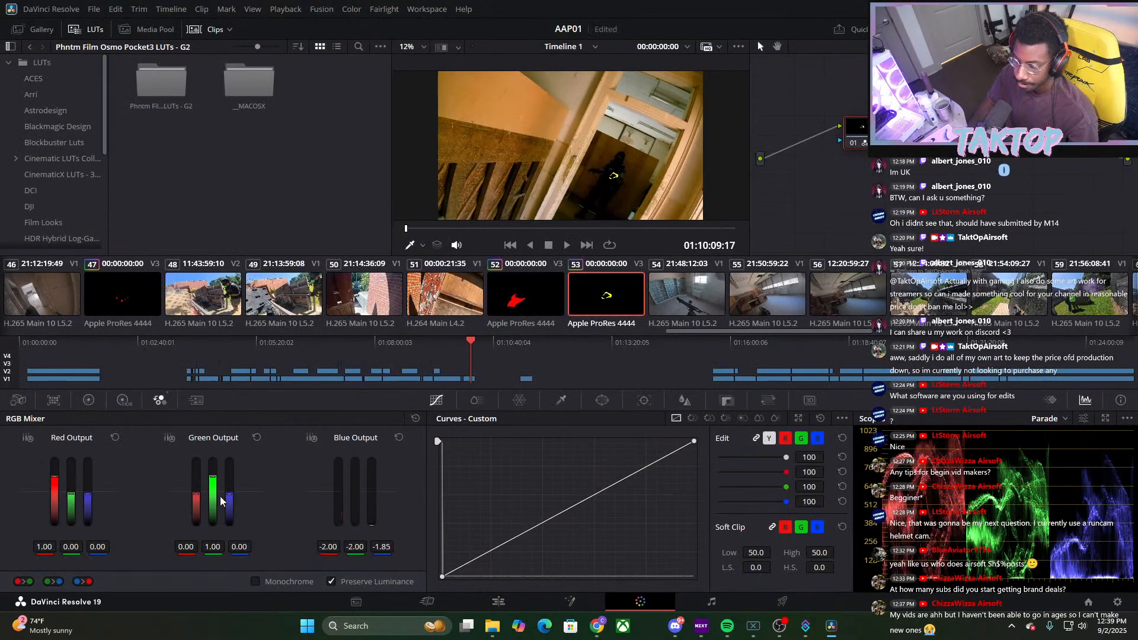
drag(229, 493, 229, 521)
drag(213, 477, 212, 522)
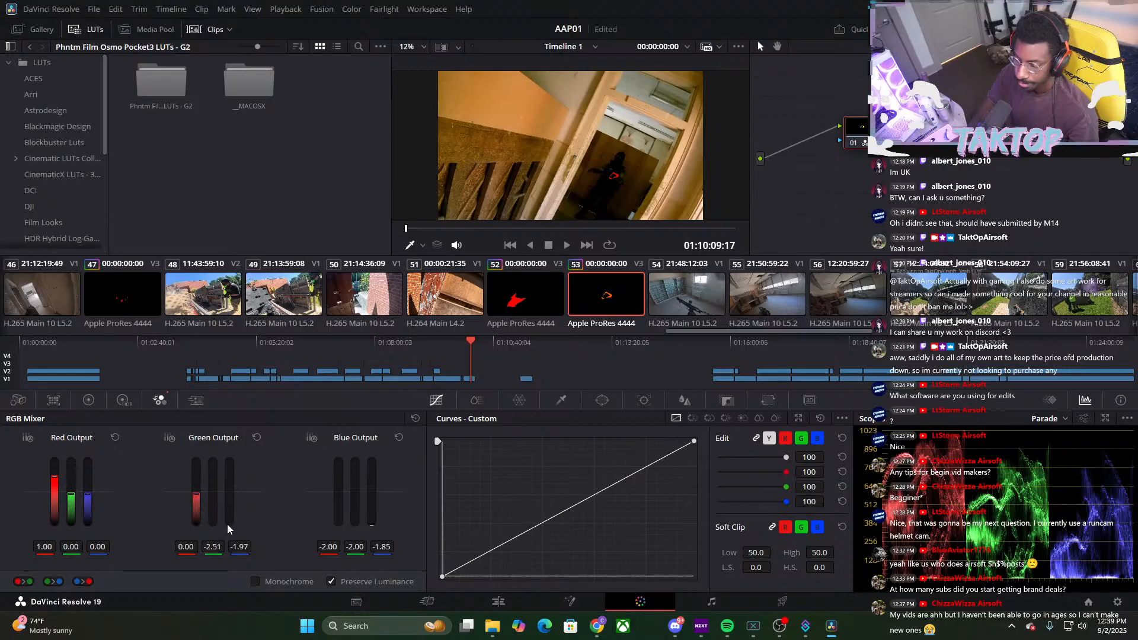
click(499, 602)
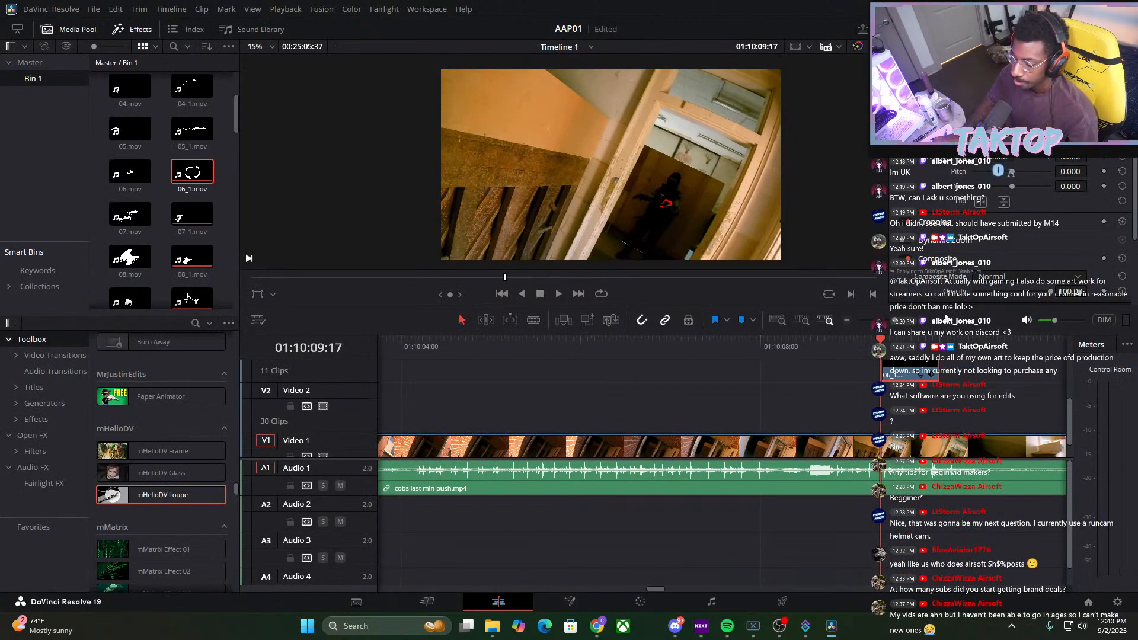
Copy the Call of Duty sound effect to 01:10:09:17 under the 06_1.mov graphic and play back from that point
drag(892, 321, 888, 321)
click(557, 564)
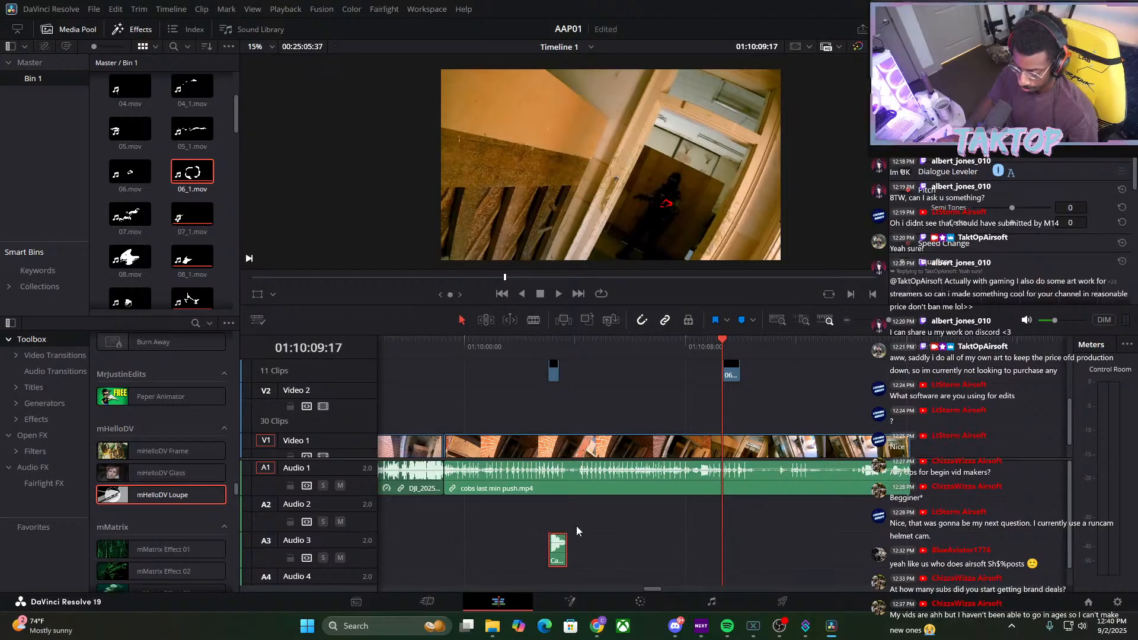
key(ctrl+v)
click(722, 350)
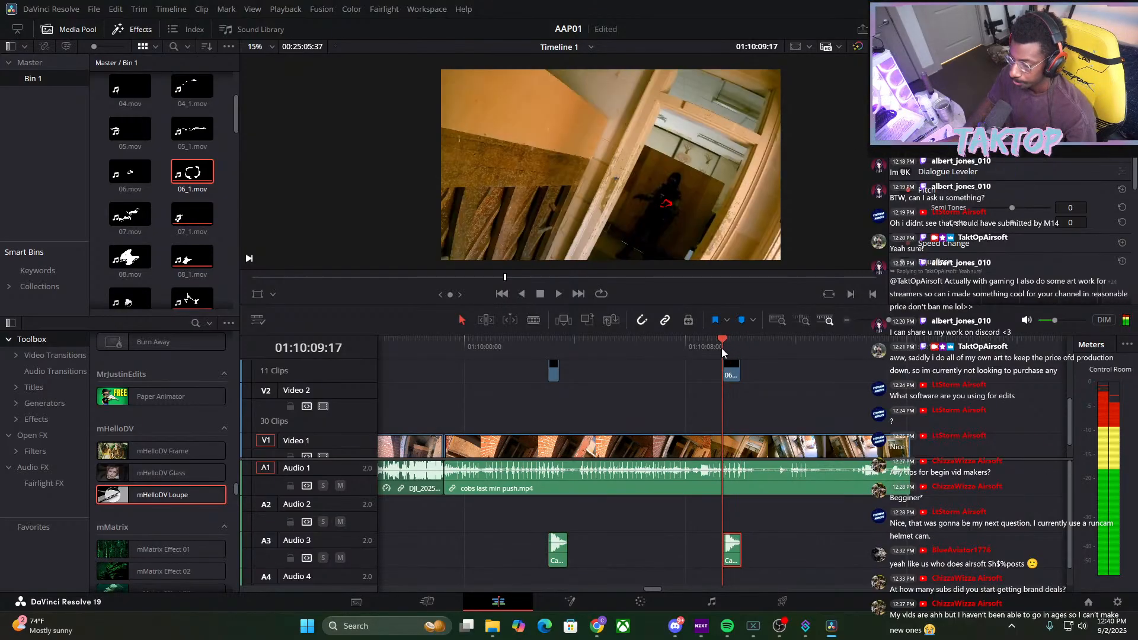
click(559, 293)
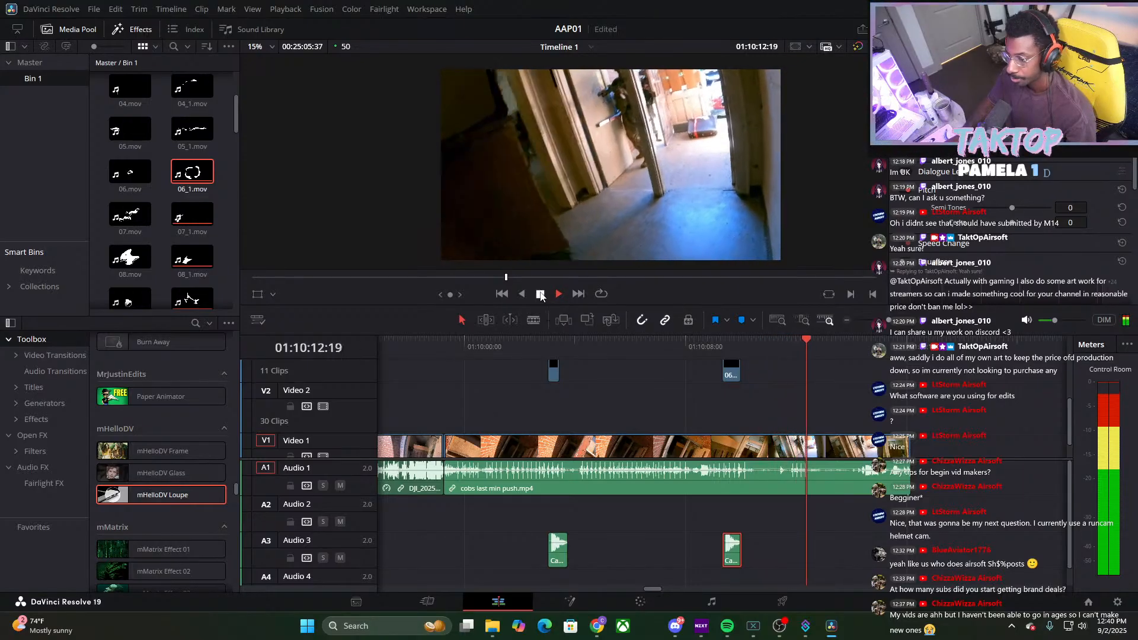
Step back to 01:10:12:07 and place the 09_1.mov graphic there on the same upper video track
click(540, 295)
key(Left)
key(Left)
key(Left)
key(Left)
key(Left)
key(Left)
key(Left)
key(Left)
key(Left)
key(Left)
key(Left)
key(Left)
key(Left)
key(Left)
key(Left)
key(Left)
key(Left)
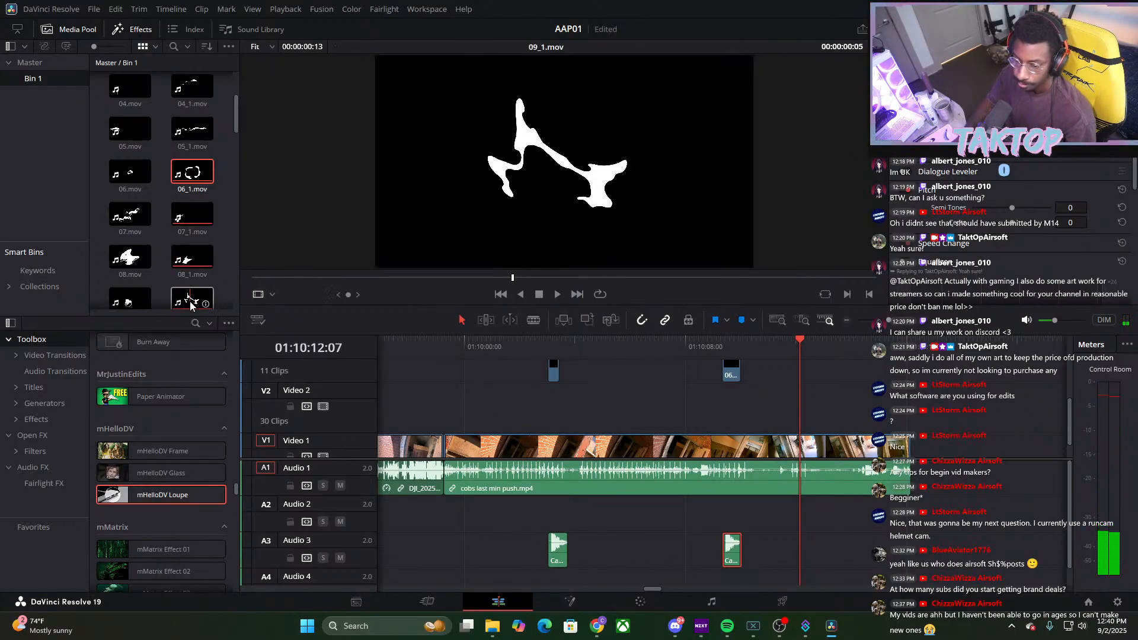
drag(189, 304, 800, 371)
Unlink and delete the audio of 09_1.mov, and copy the Call of Duty sound effect to 01:10:12:07 under the graphic
right_click(807, 466)
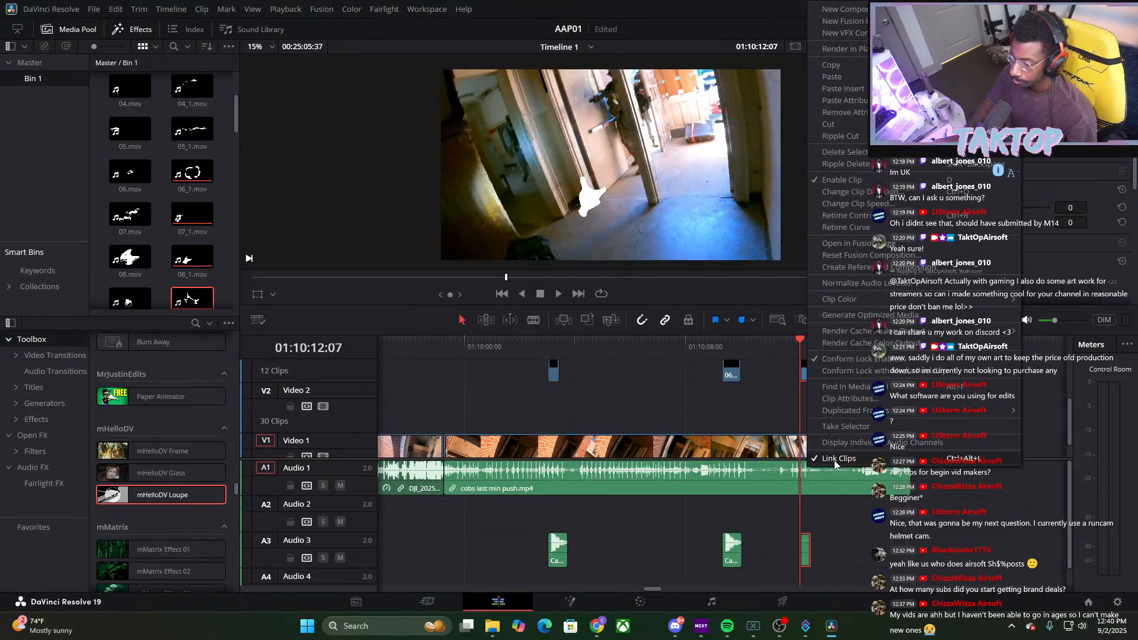
click(837, 459)
key(Delete)
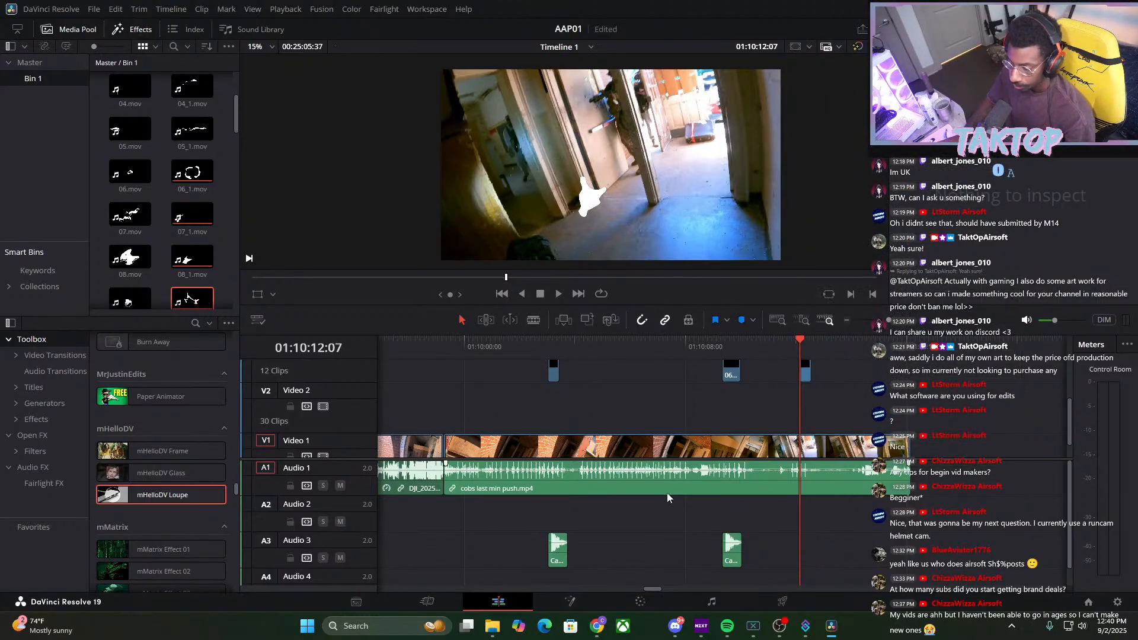
click(734, 558)
key(ctrl+z)
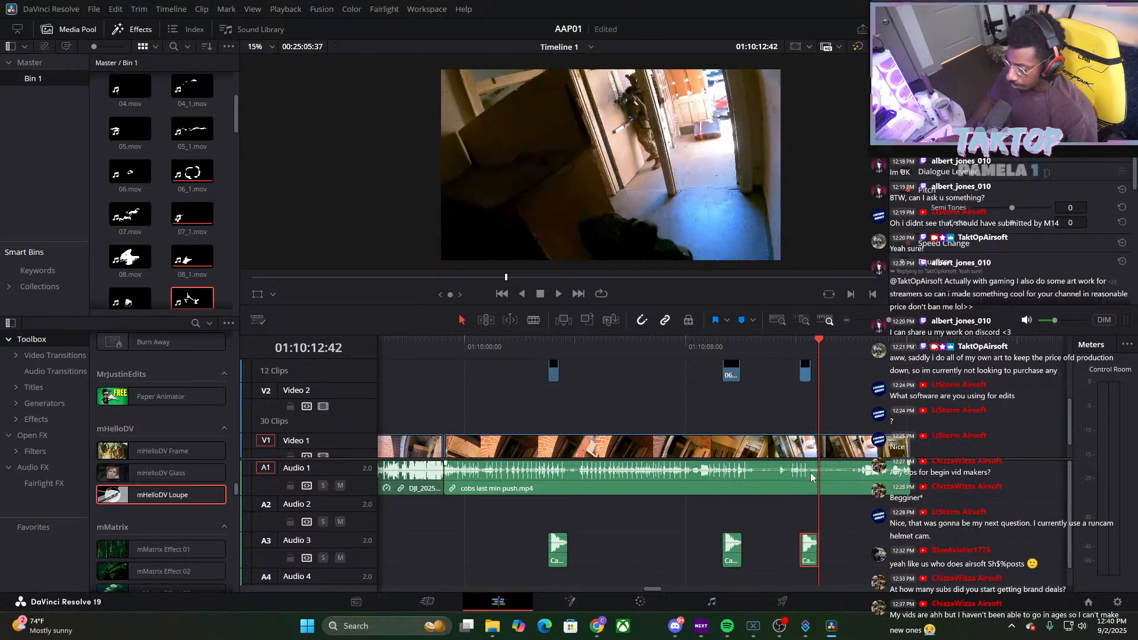
Flip the 09_1.mov graphic vertically and horizontally, and shrink and reposition it over the dark wall beside the door
click(806, 374)
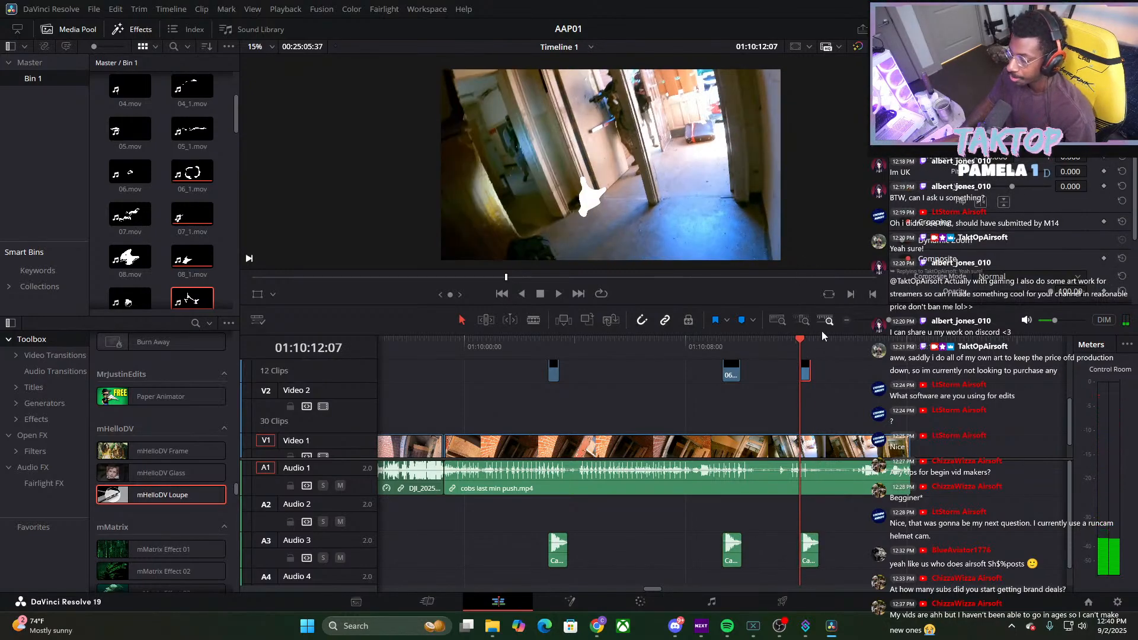
key(space)
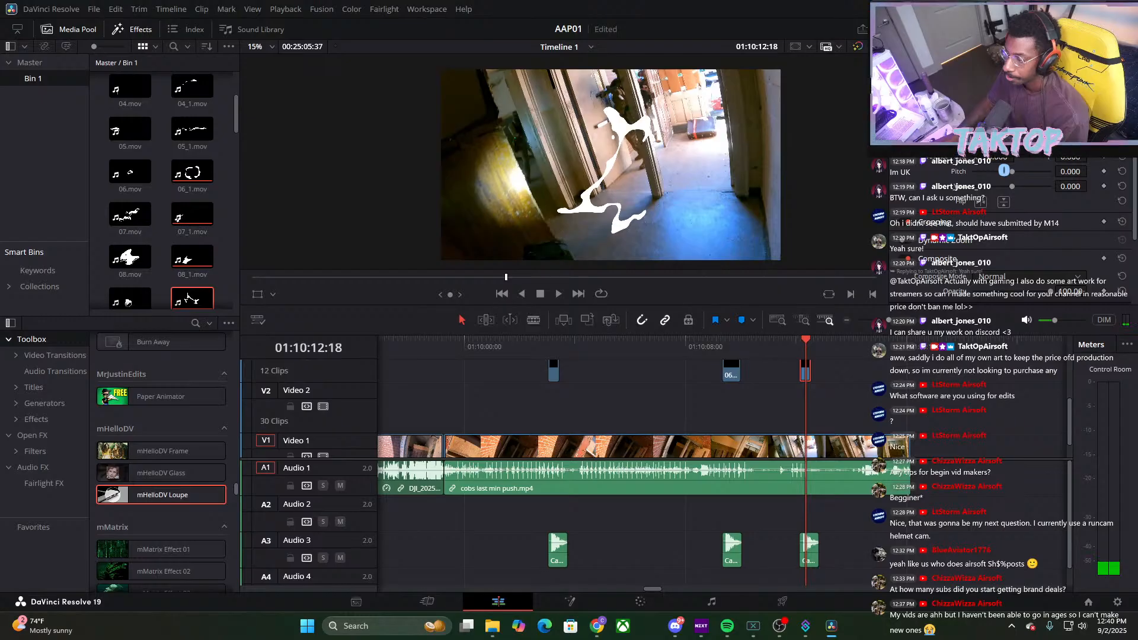
click(1003, 204)
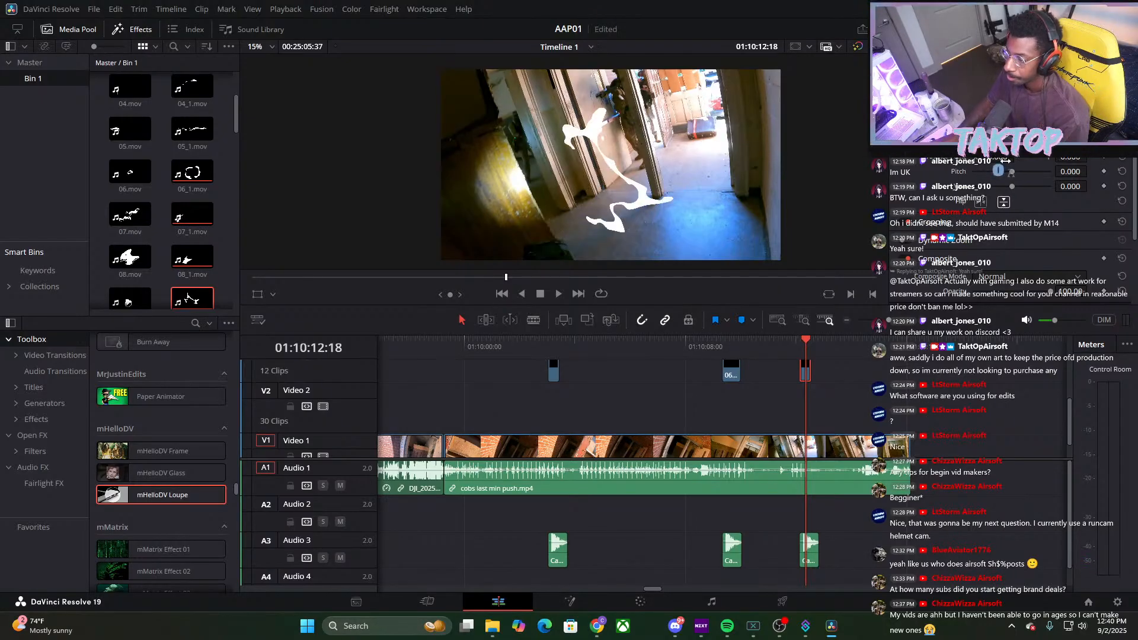
click(980, 203)
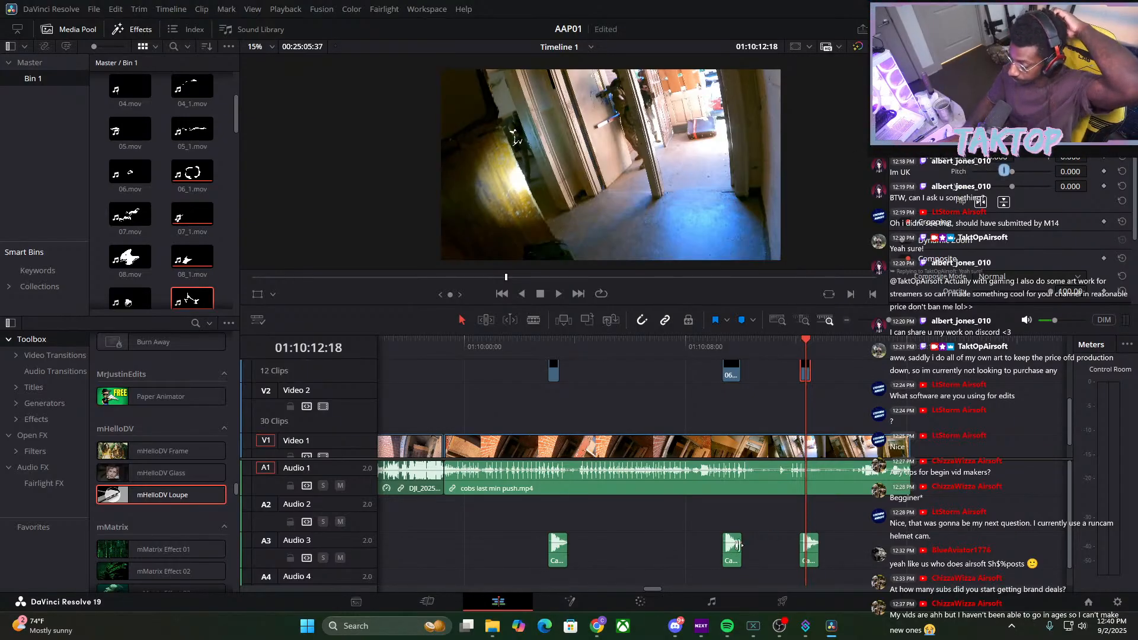
Recolor the 09_1.mov graphic with the RGB Mixer, setting Blue Output to -2.00, -2.00, -2.94
click(640, 602)
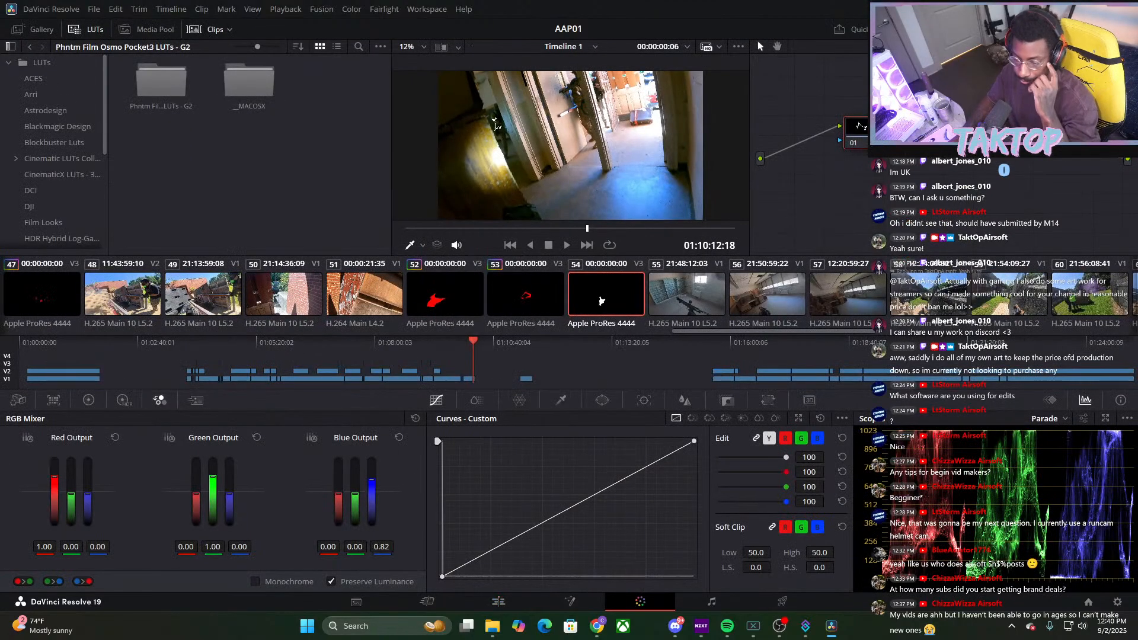
drag(372, 492, 338, 524)
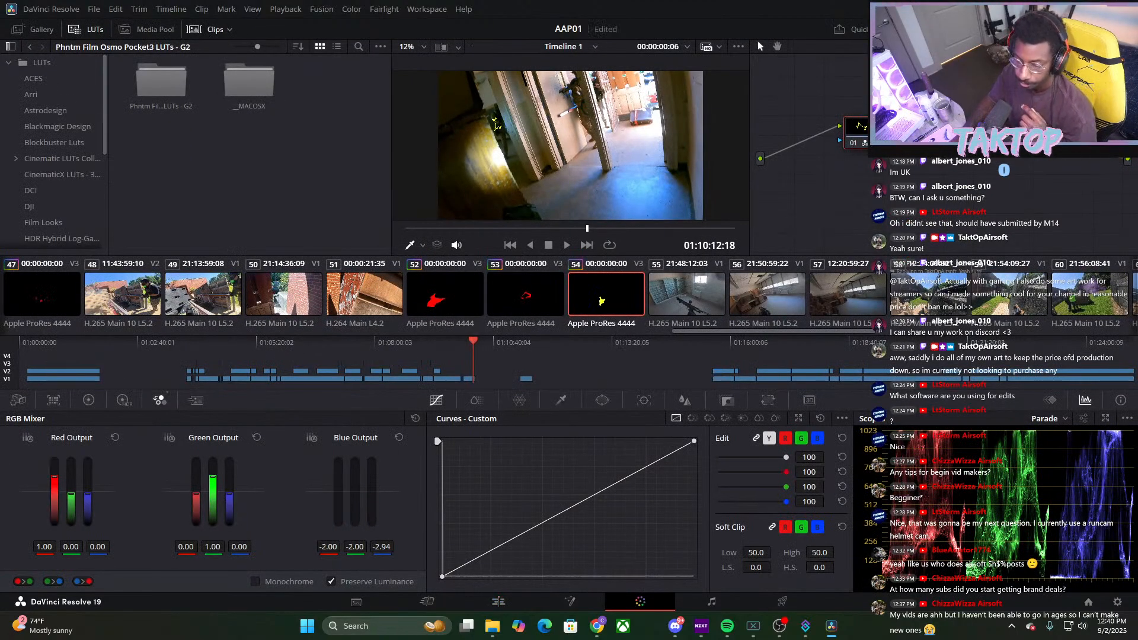
click(498, 602)
Play back the 09_1.mov hit from 01:10:11:28 through to the end of the clip
click(559, 293)
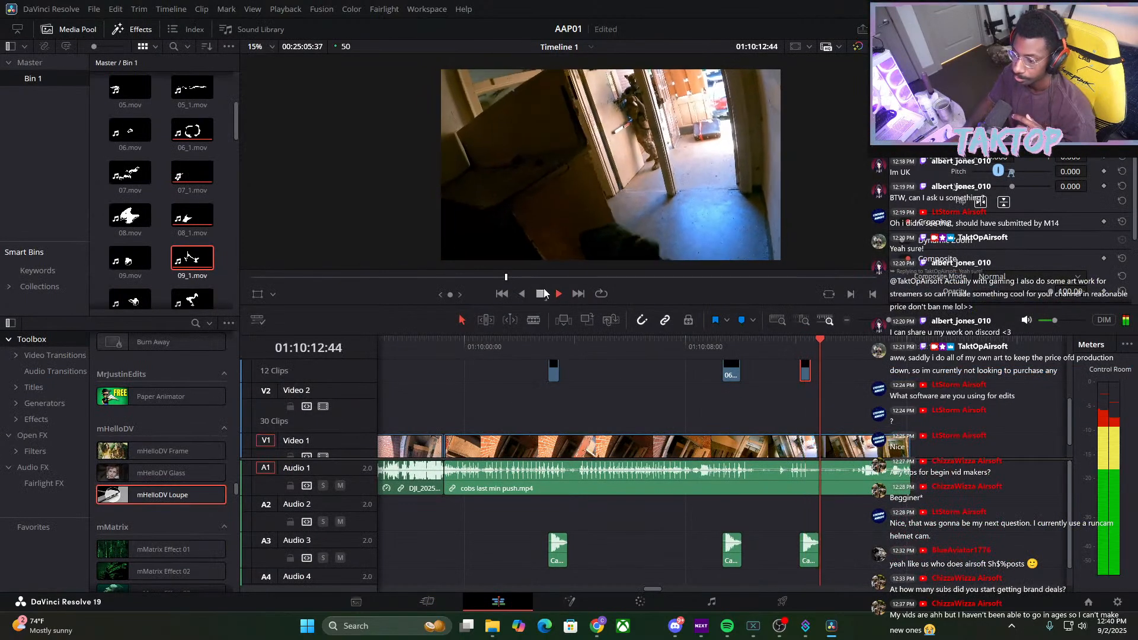
click(784, 362)
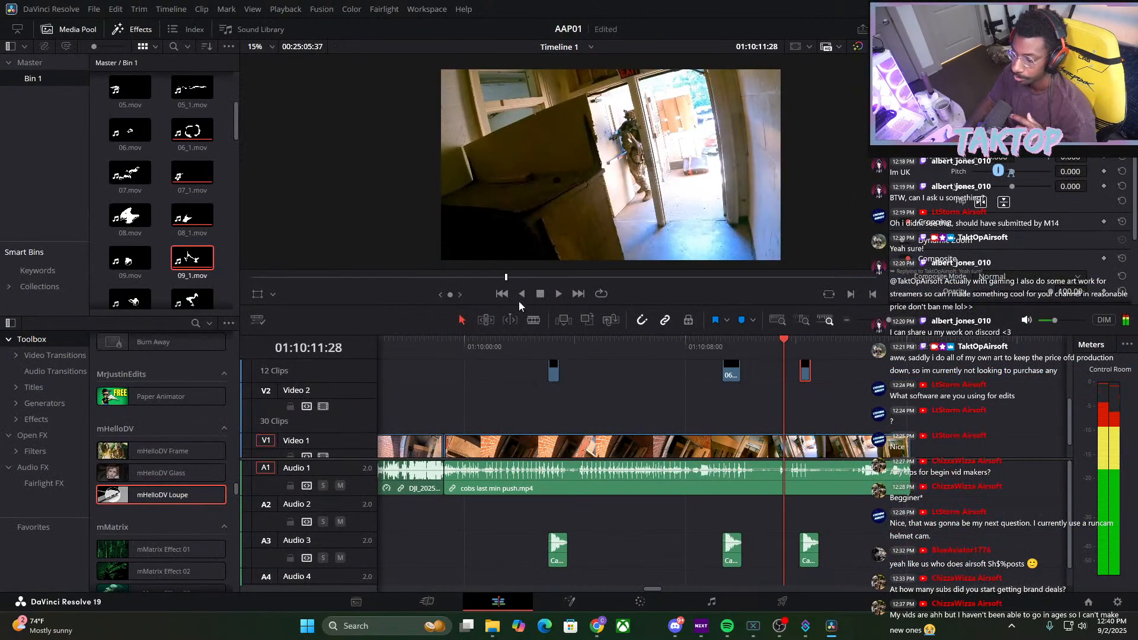
key(space)
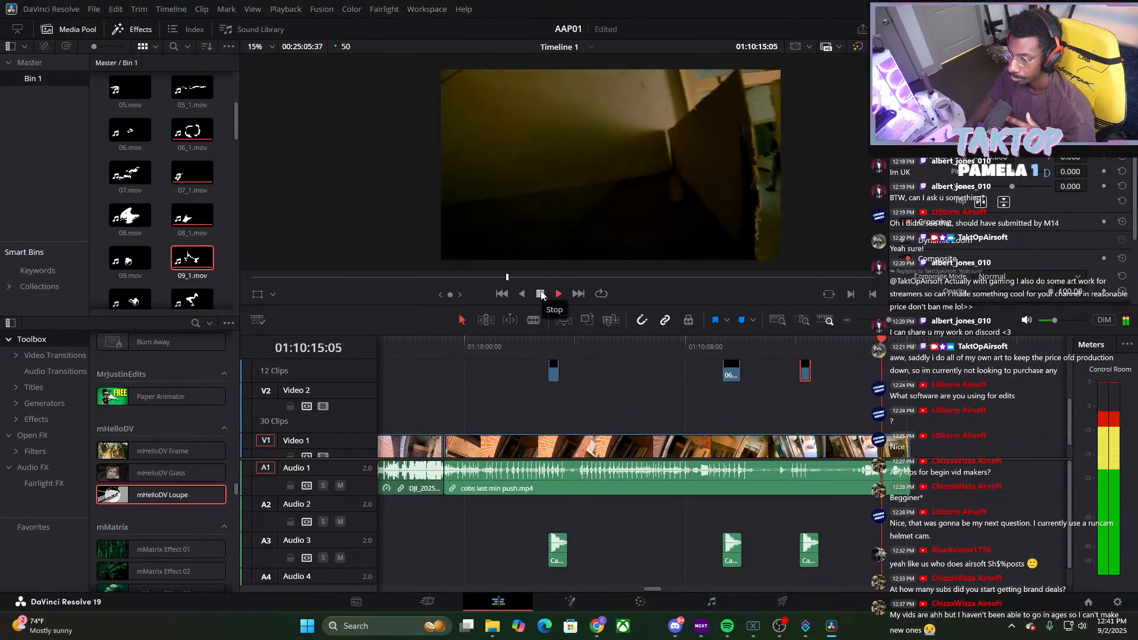
key(space)
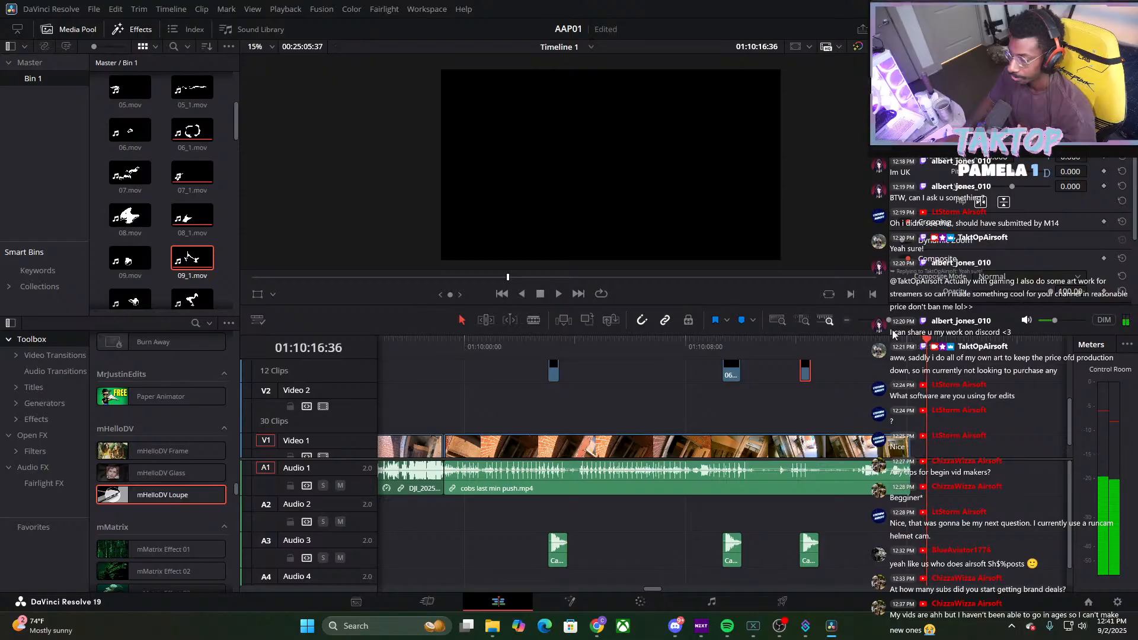
Review the next footage from 01:15:36:07 and place the splash graphic that follows 09_1.mov on the upper video track at 01:15:51:34
drag(888, 320, 852, 327)
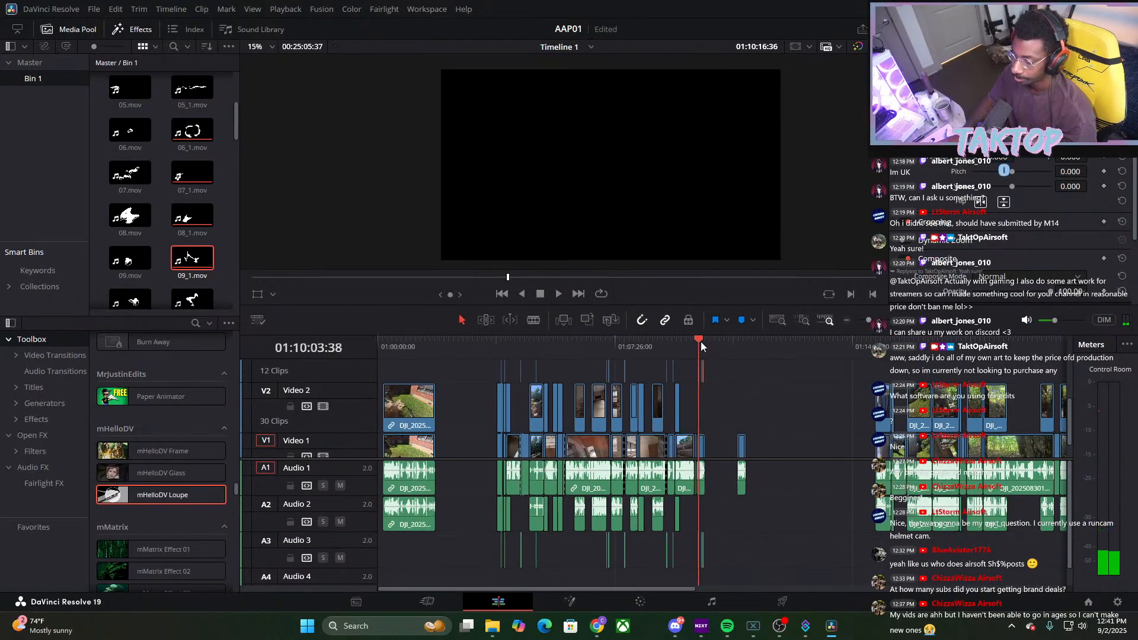
drag(701, 347, 875, 346)
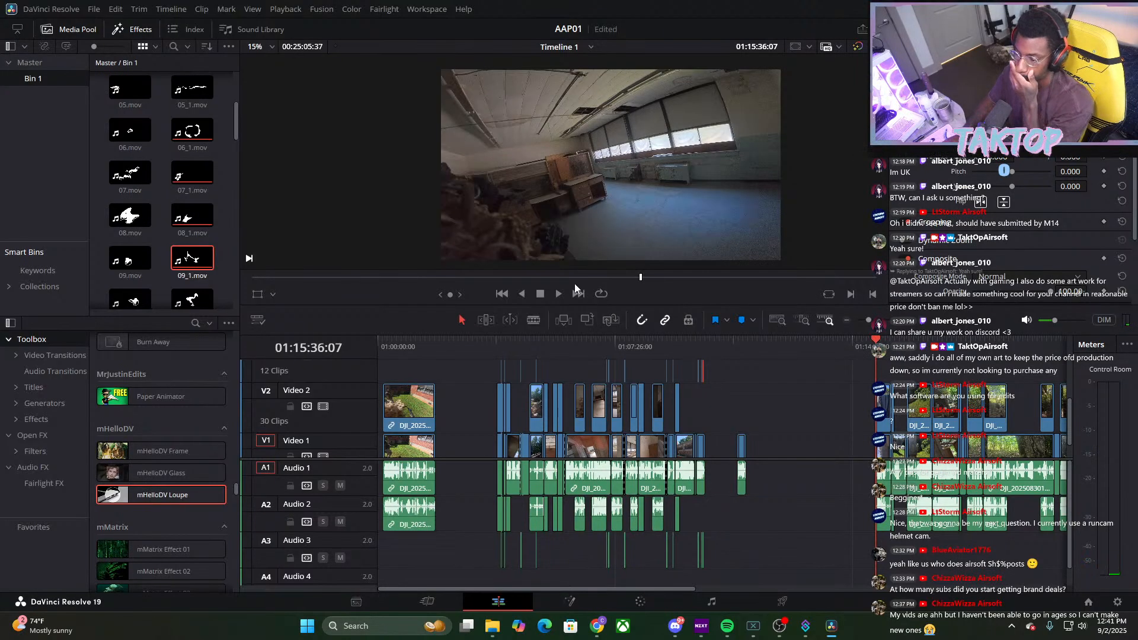
click(558, 294)
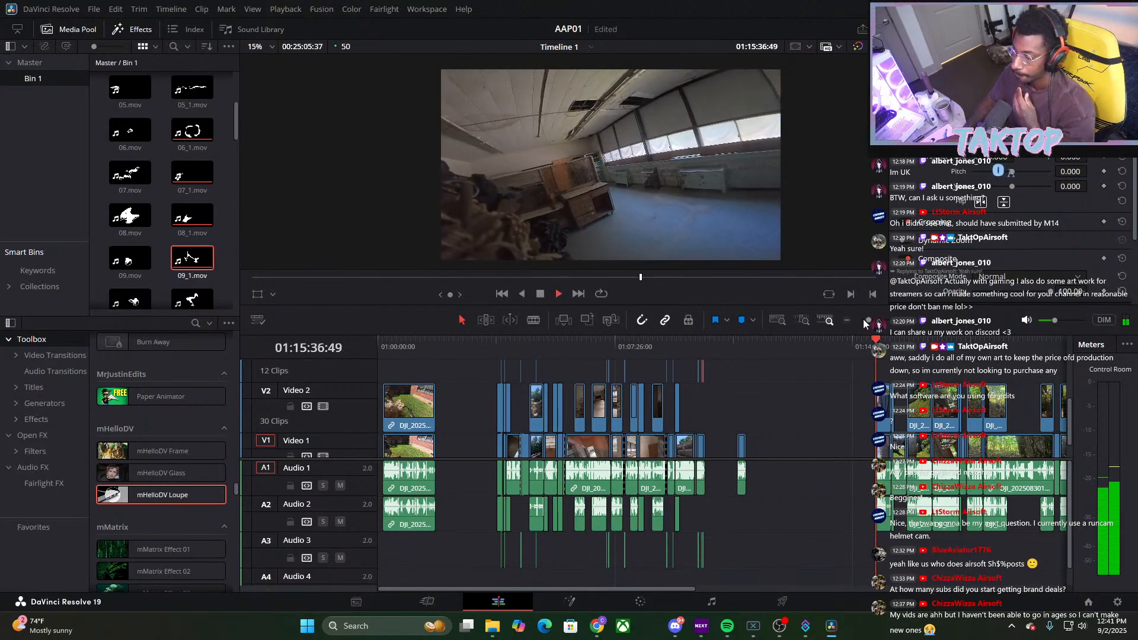
key(ctrl+equal)
key(ctrl+equal)
key(ctrl+equal)
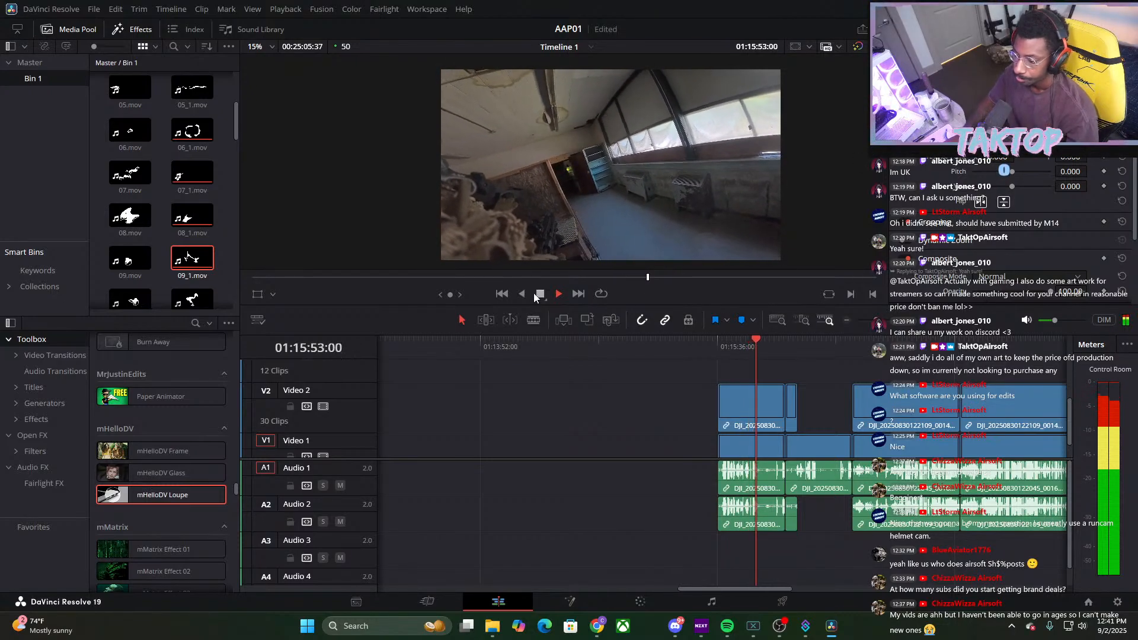
key(space)
drag(917, 324, 932, 323)
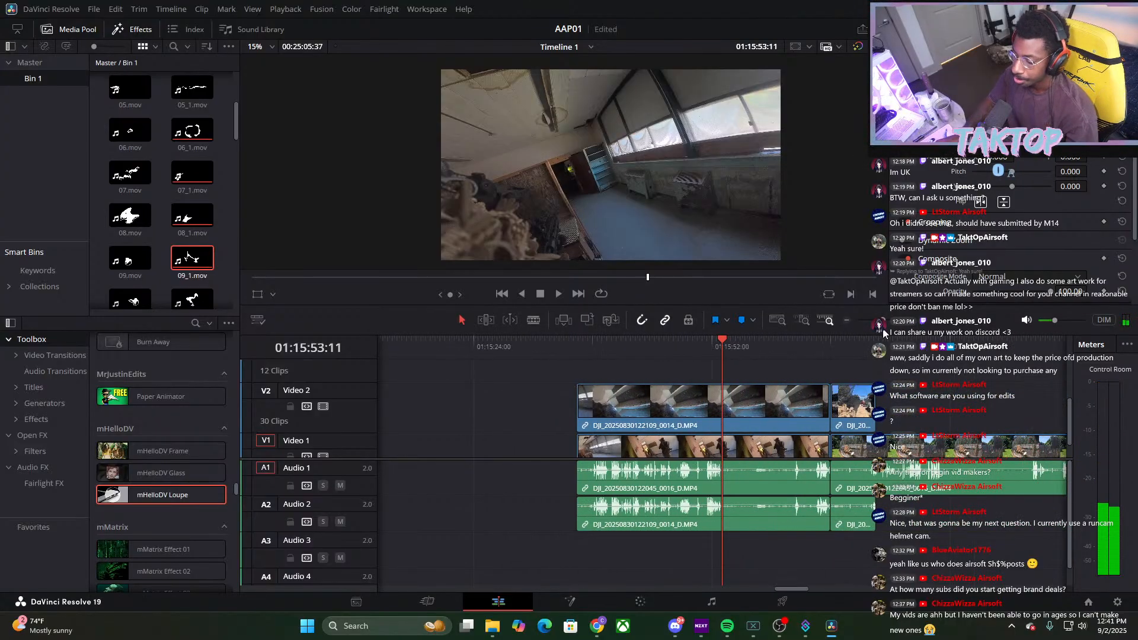
mouse_move(722, 347)
mouse_down()
mouse_move(681, 349)
mouse_move(708, 364)
mouse_up()
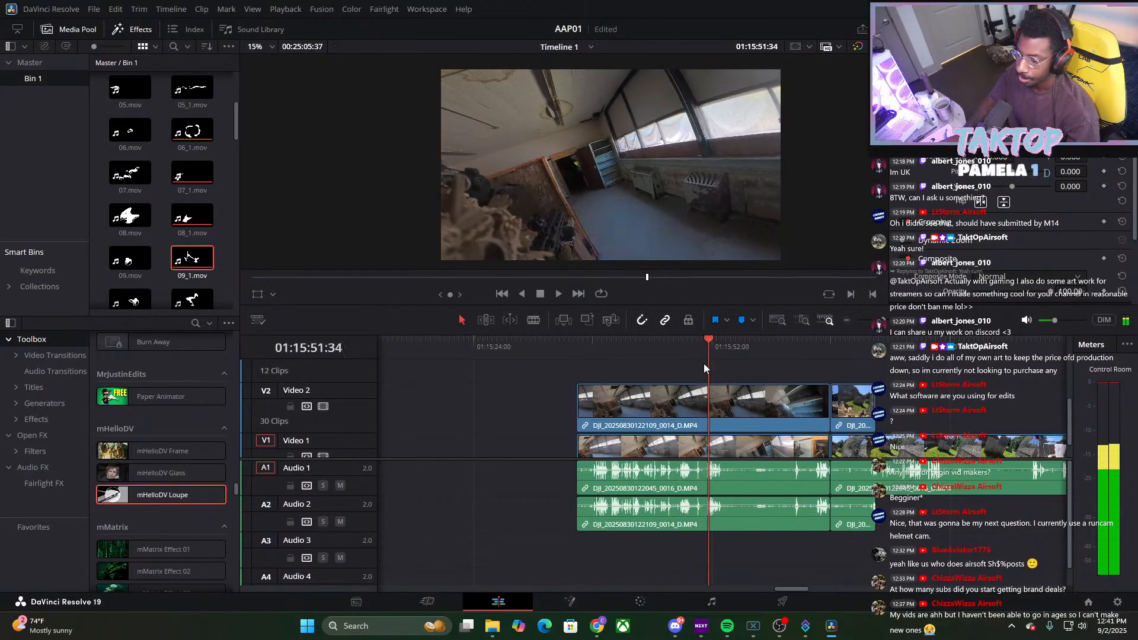
scroll(618, 187, up, 3)
scroll(606, 197, down, 2)
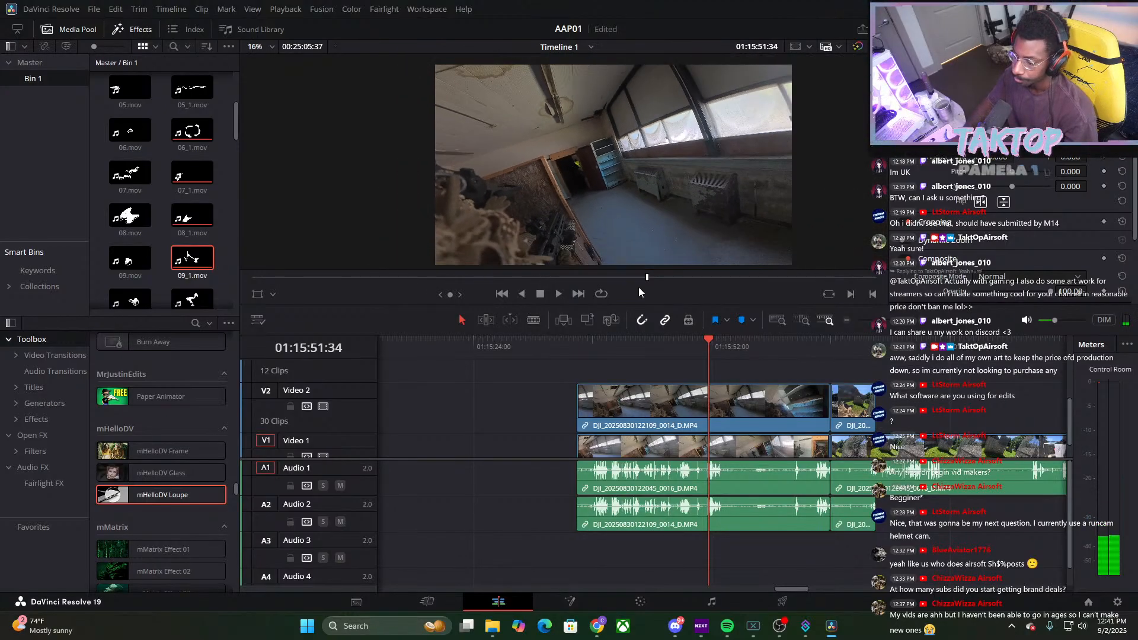
drag(191, 299, 713, 379)
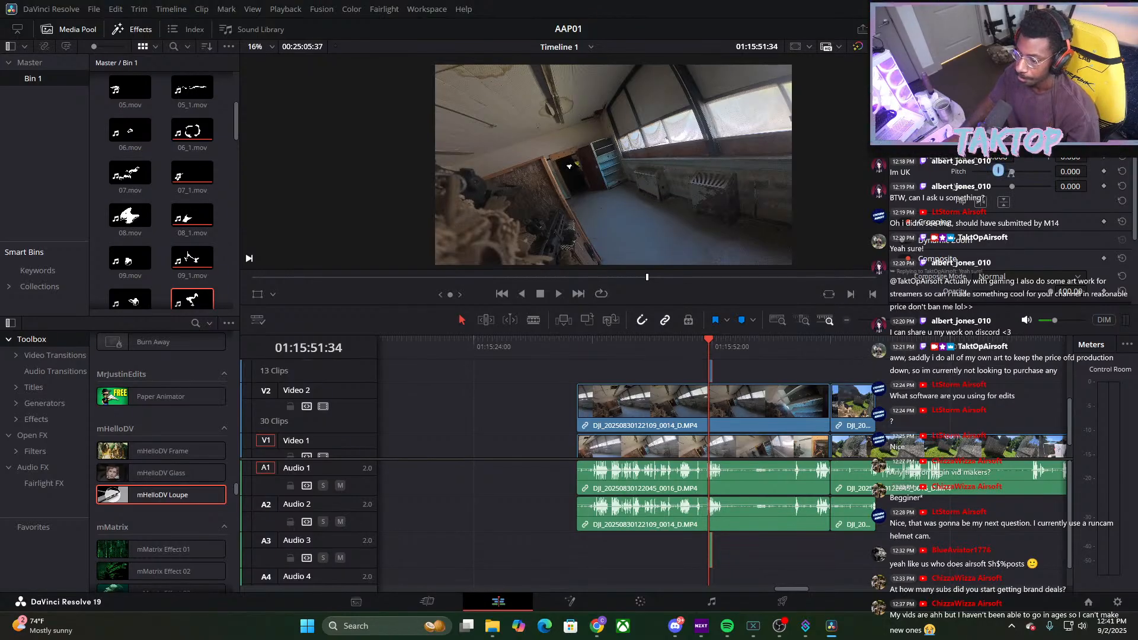
Unlink and delete the new graphic's audio, and copy the Call of Duty sound effect to 01:15:51:34 beneath it
right_click(710, 545)
click(709, 549)
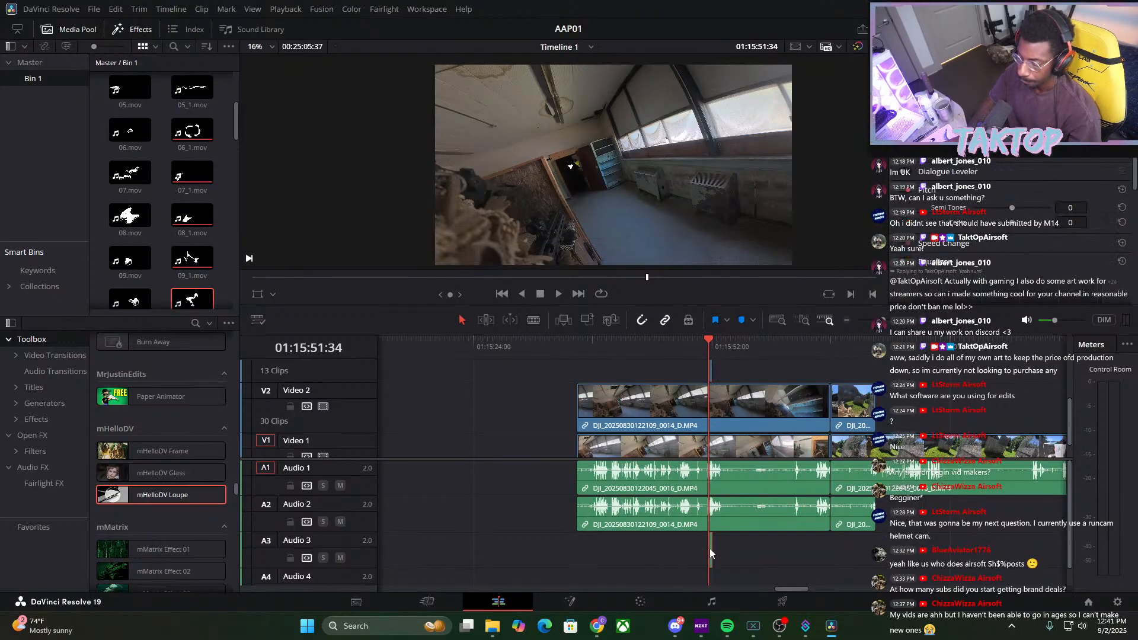
scroll(735, 503, down, 8)
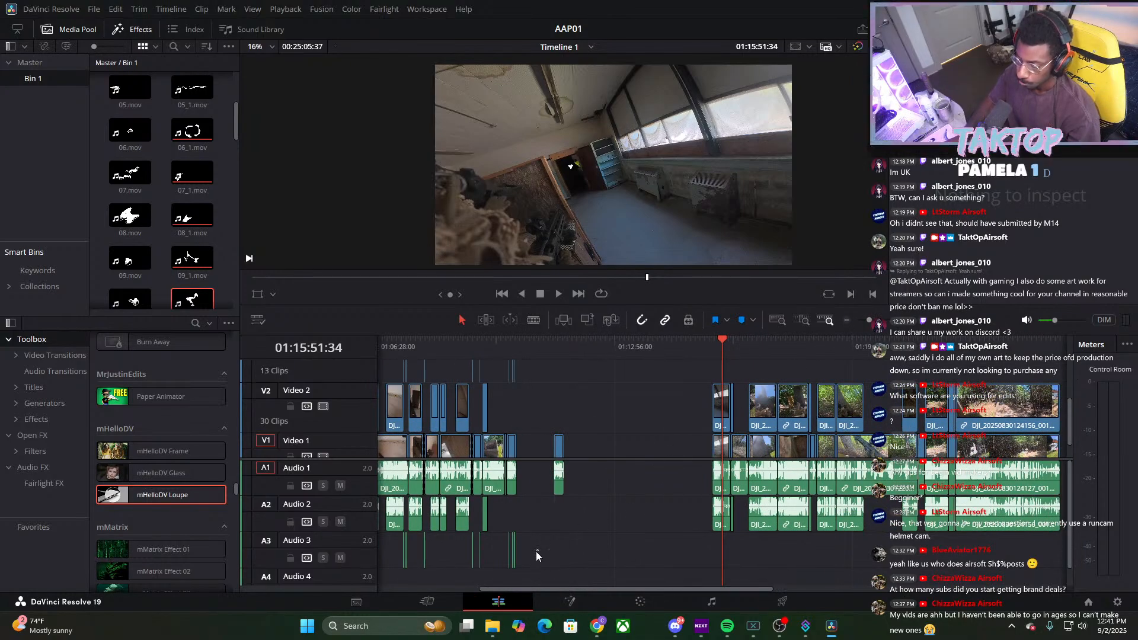
click(513, 554)
click(736, 558)
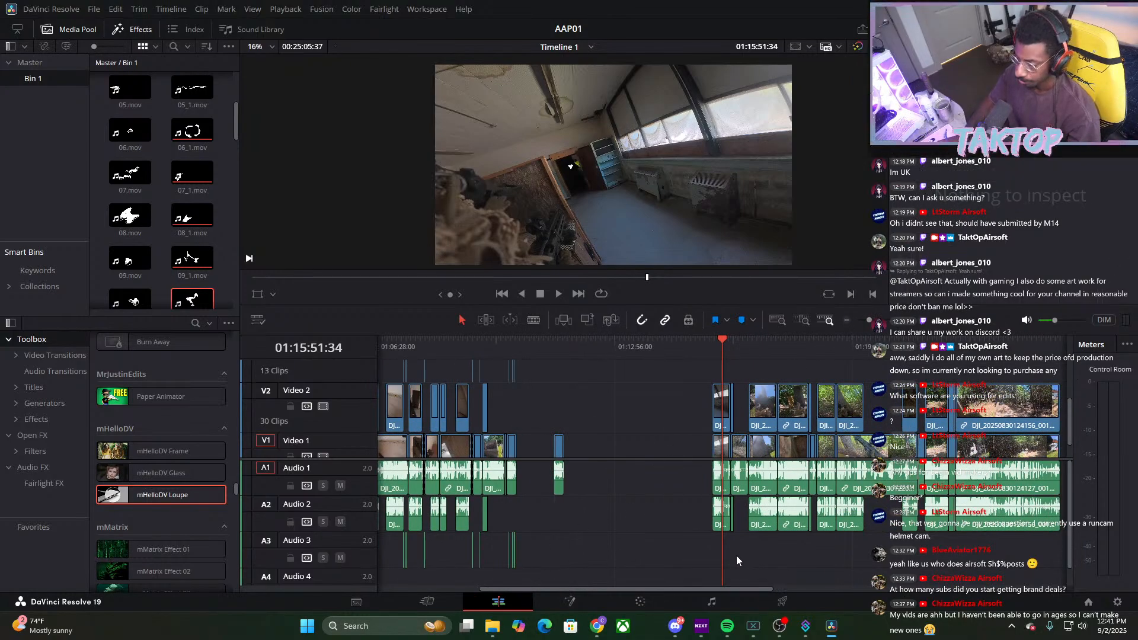
key(ctrl+v)
Play back the new hit graphic and its sound effect from 01:15:51:34
click(713, 340)
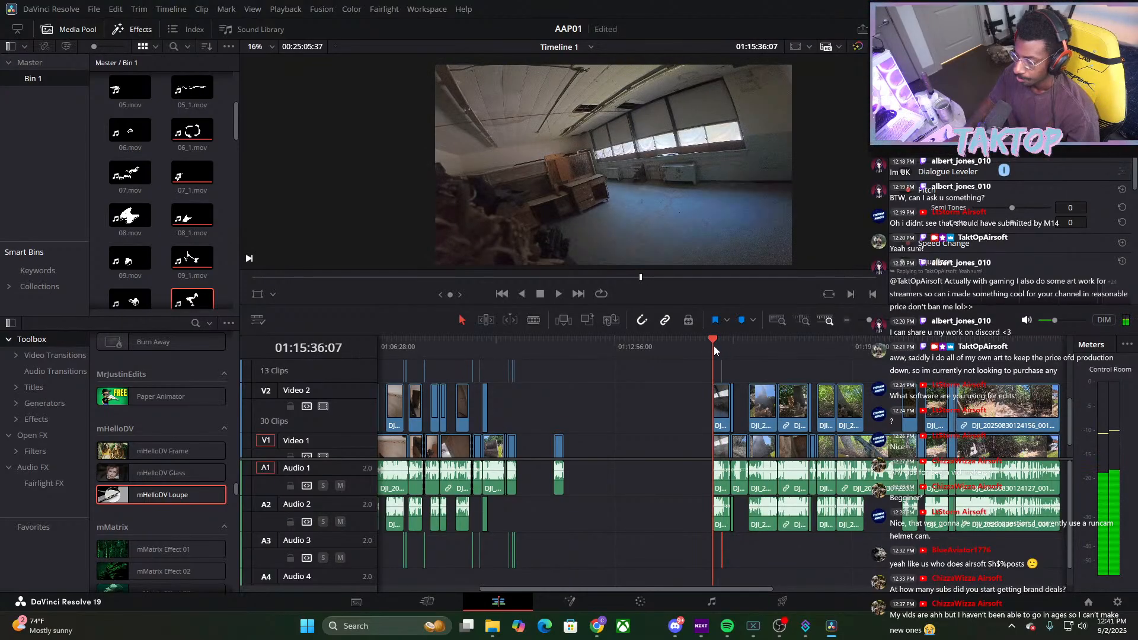
click(719, 350)
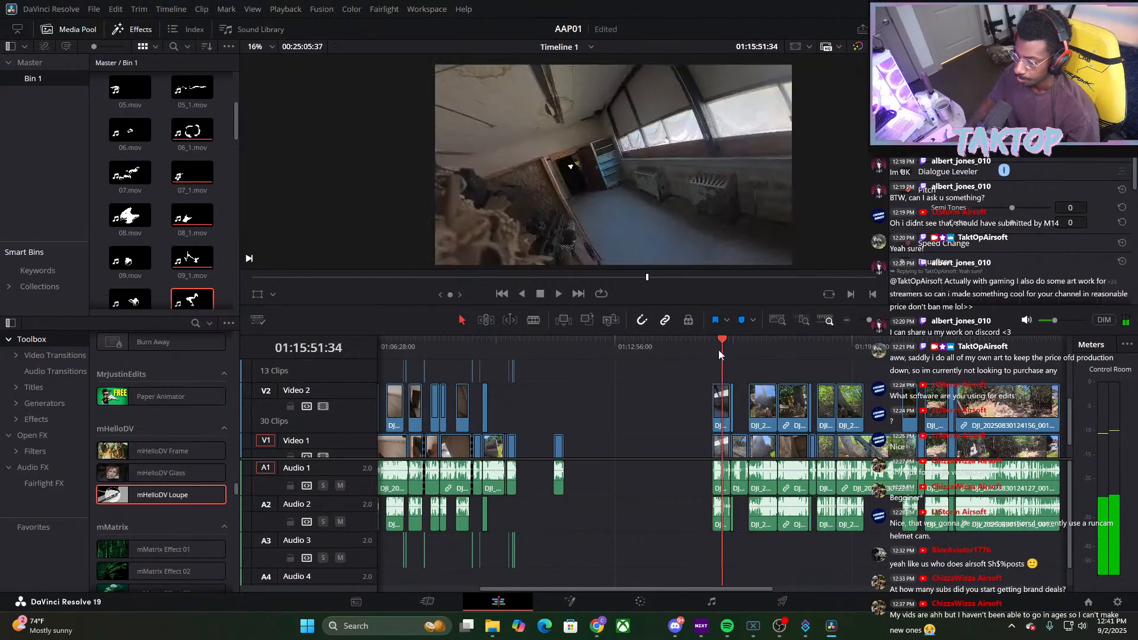
click(558, 294)
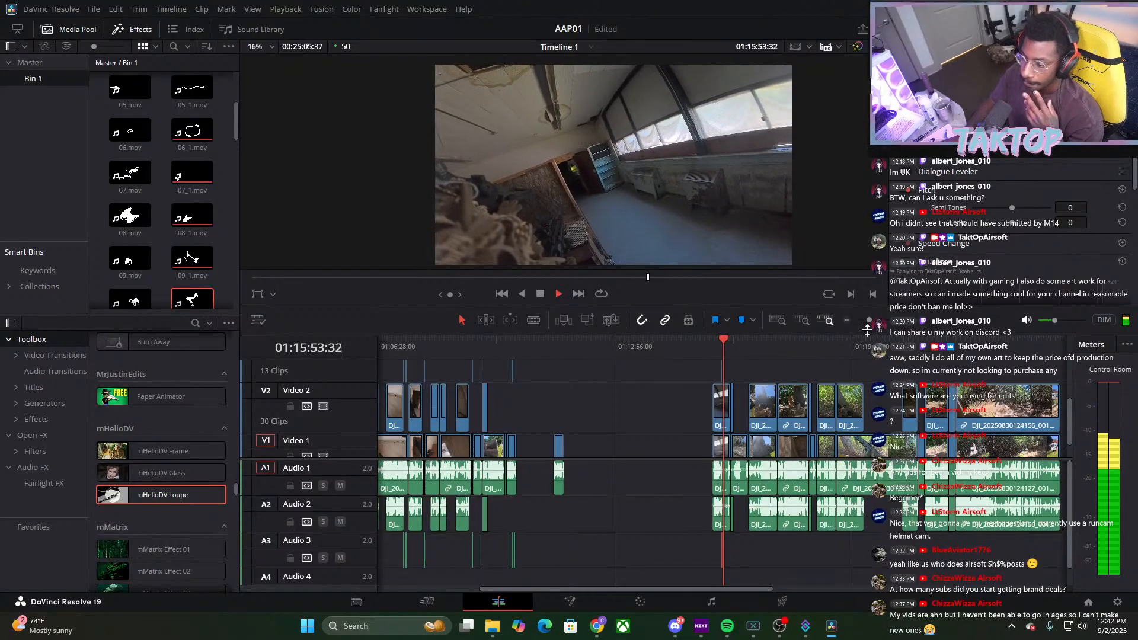
Play the outdoor footage from 01:16:08:24 and split the Video 1 clip and its audio at 01:16:15:38
drag(868, 321, 879, 320)
drag(735, 349, 905, 395)
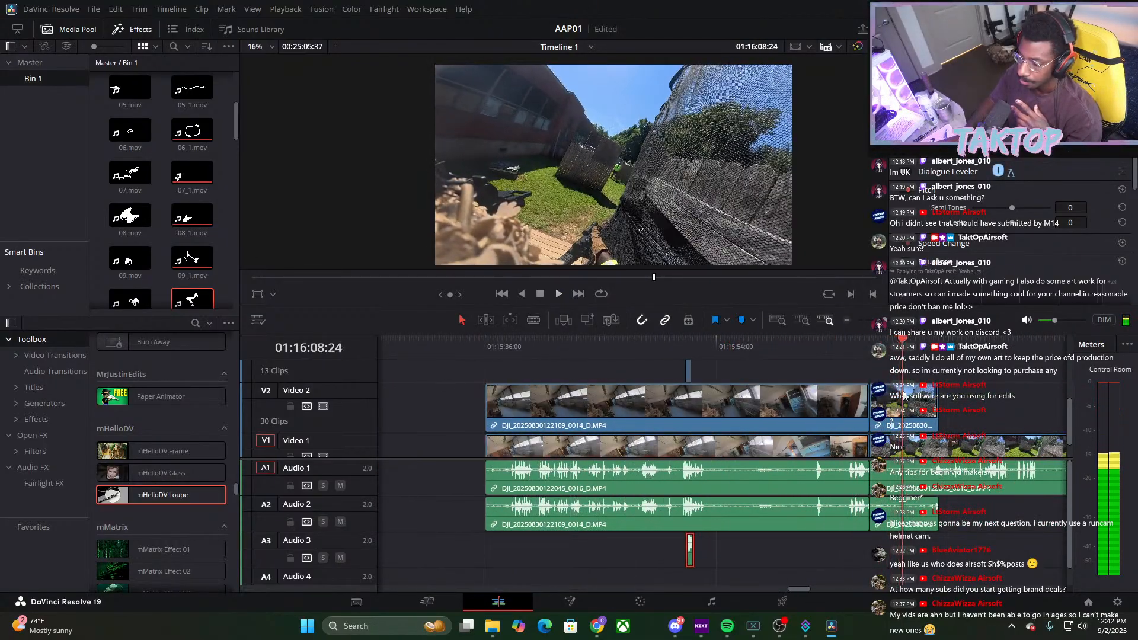
key(space)
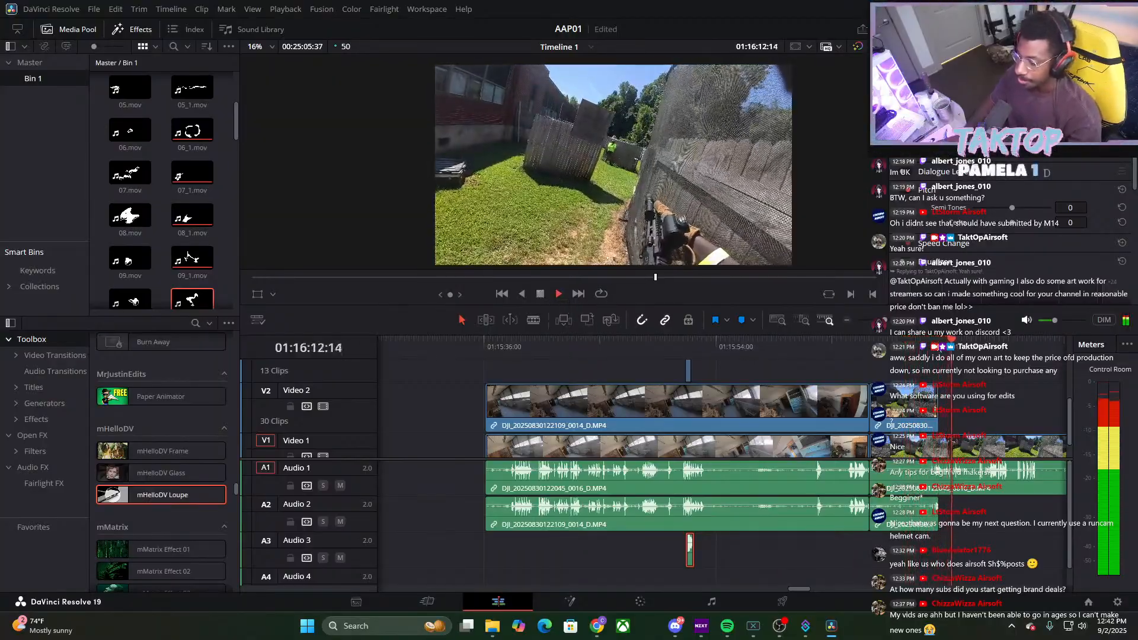
click(899, 378)
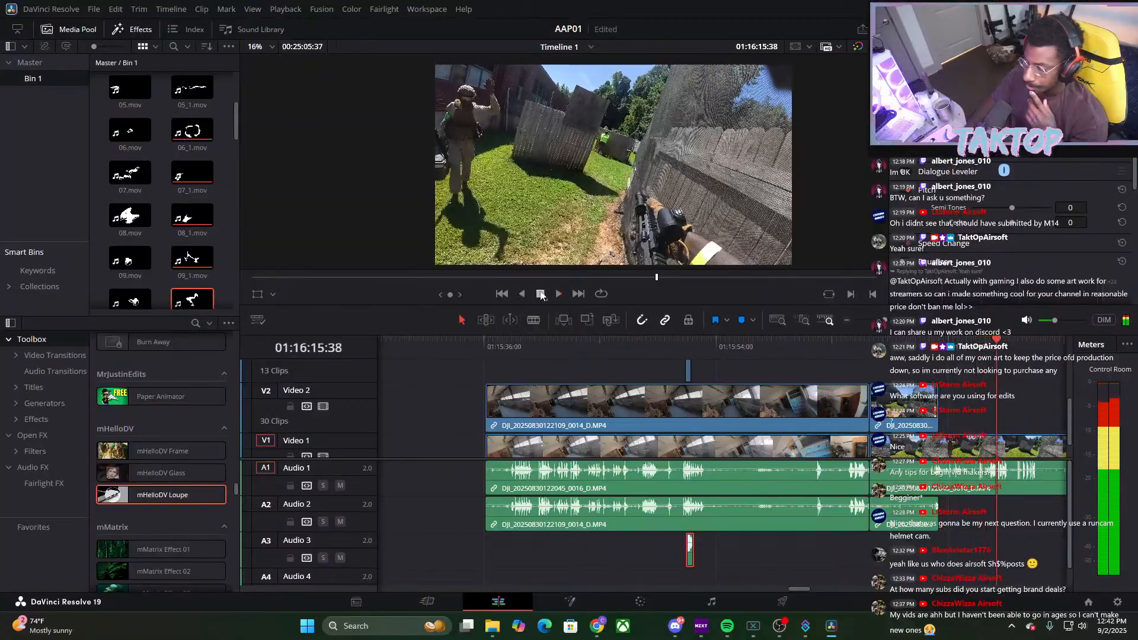
click(531, 320)
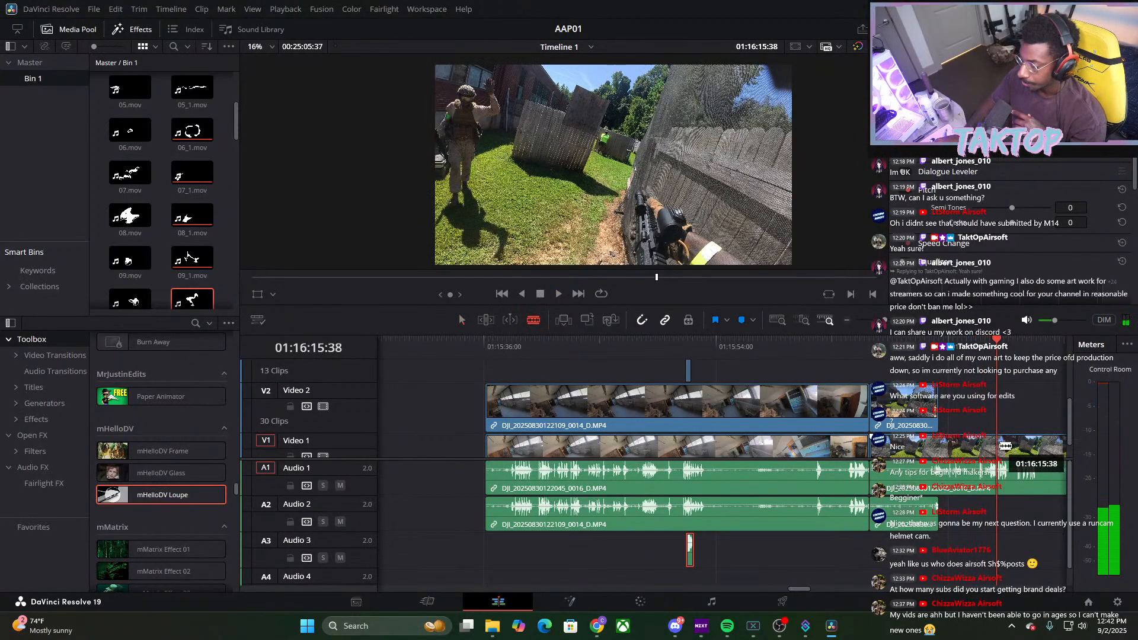
Play the outdoor footage from 01:16:15:38 and split the Video 1 clip and its audio at 01:16:19:12
click(557, 294)
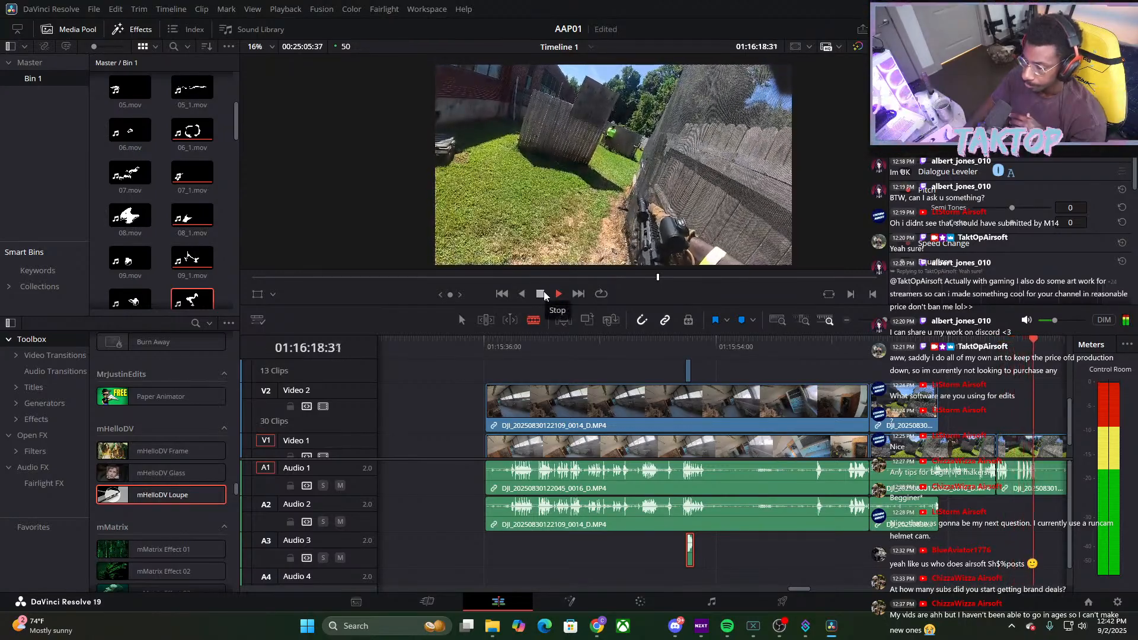
click(542, 294)
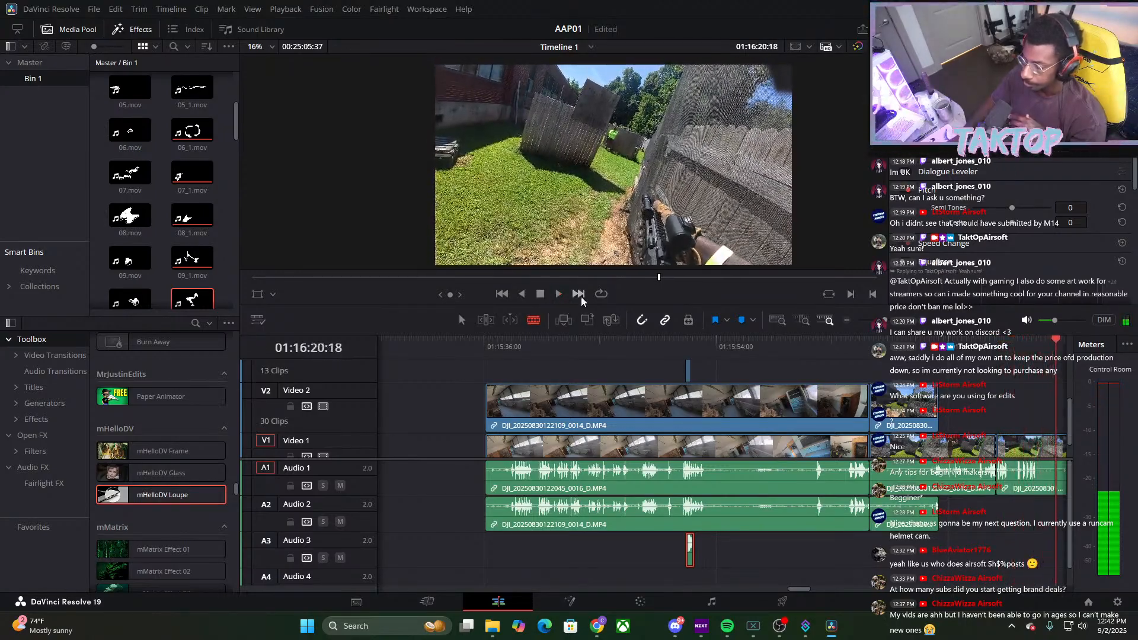
drag(1061, 352, 668, 349)
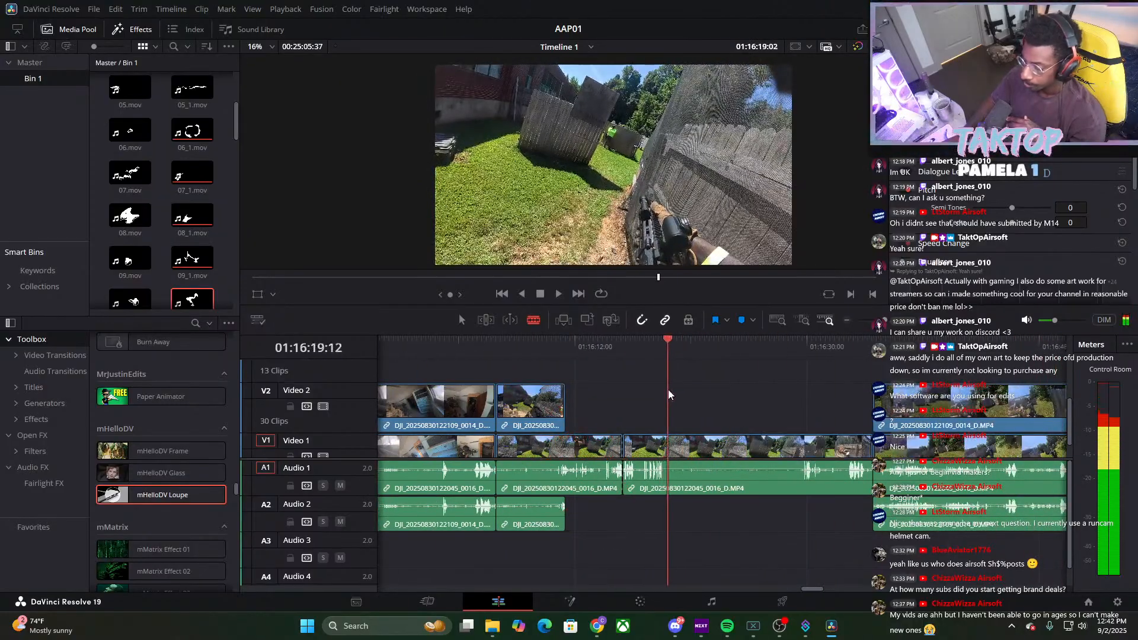
click(670, 451)
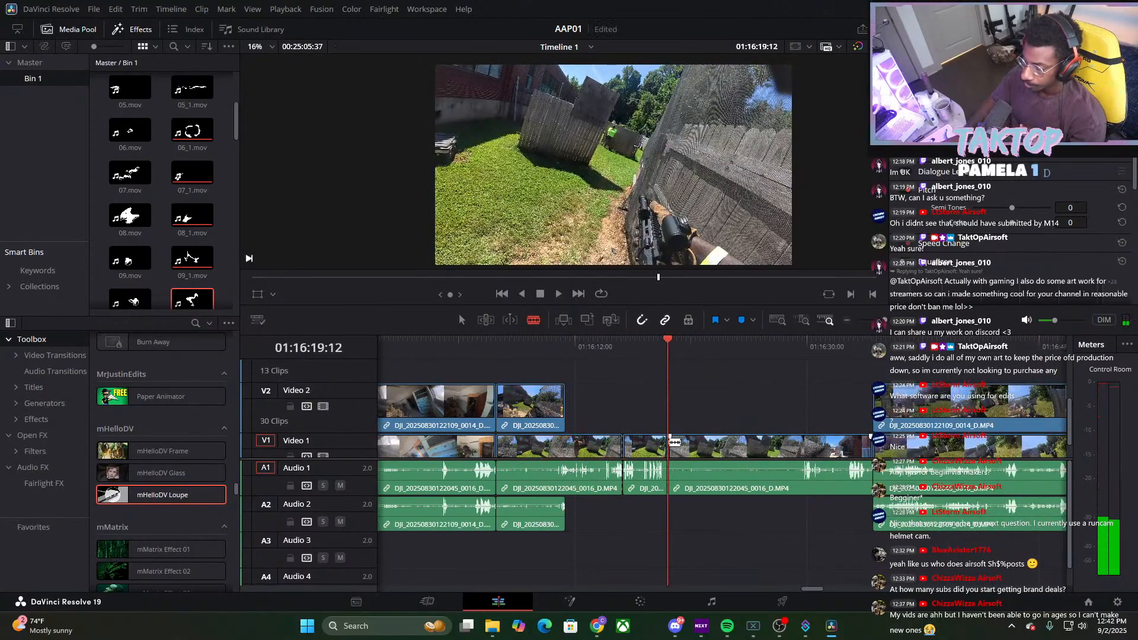
Apply the mHelloDV Loupe effect to the short Video 1 clip between 01:16:15:38 and 01:16:19:12
key(a)
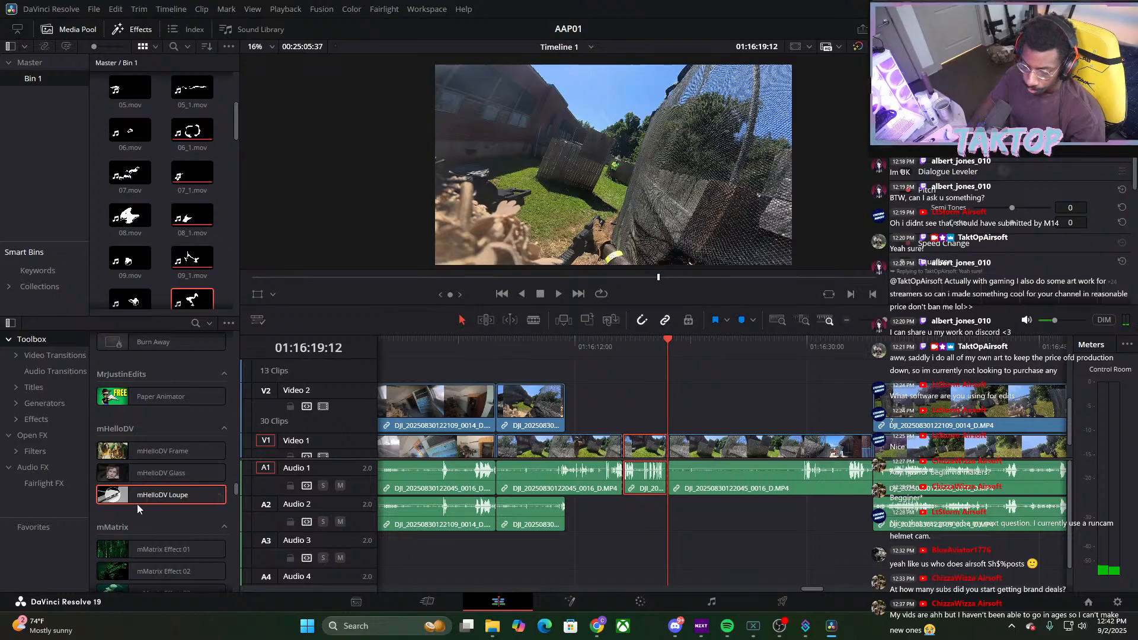
drag(138, 502, 646, 449)
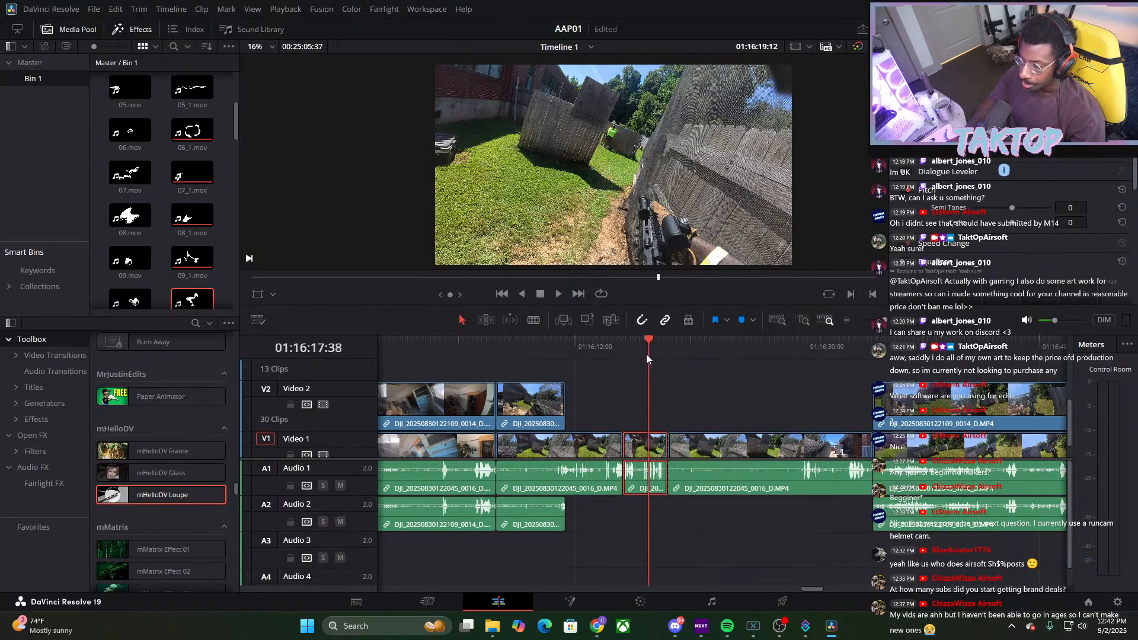
drag(646, 358, 634, 360)
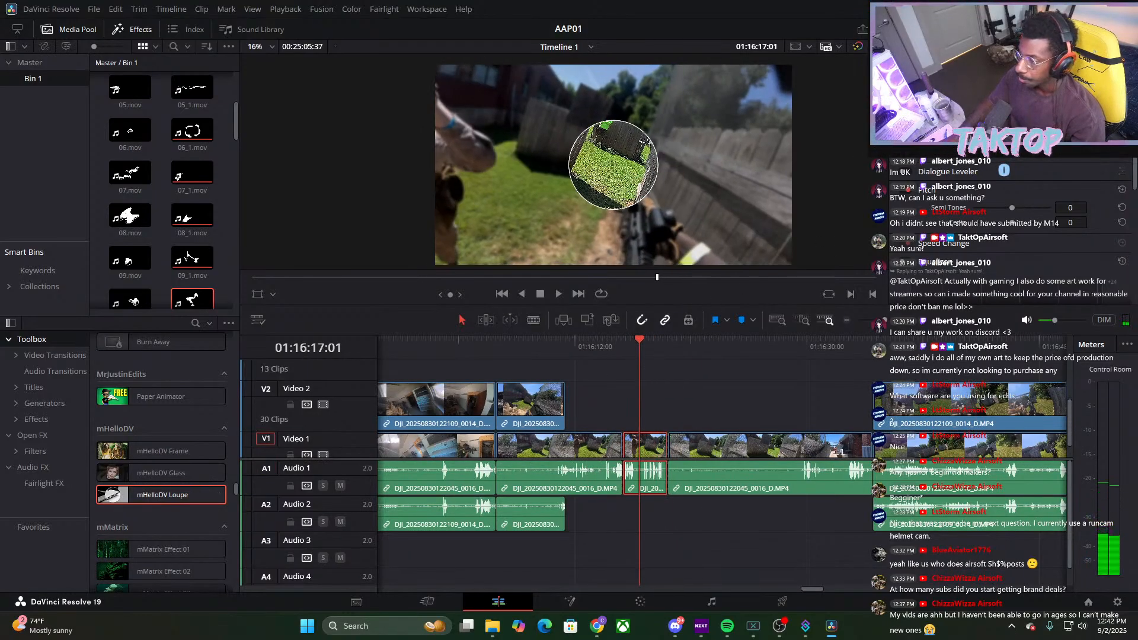
Set the loupe's zoom position to X 0.574, Y 0.582 and its zoom amount to 3.331 to magnify the distant target
click(990, 67)
key(space)
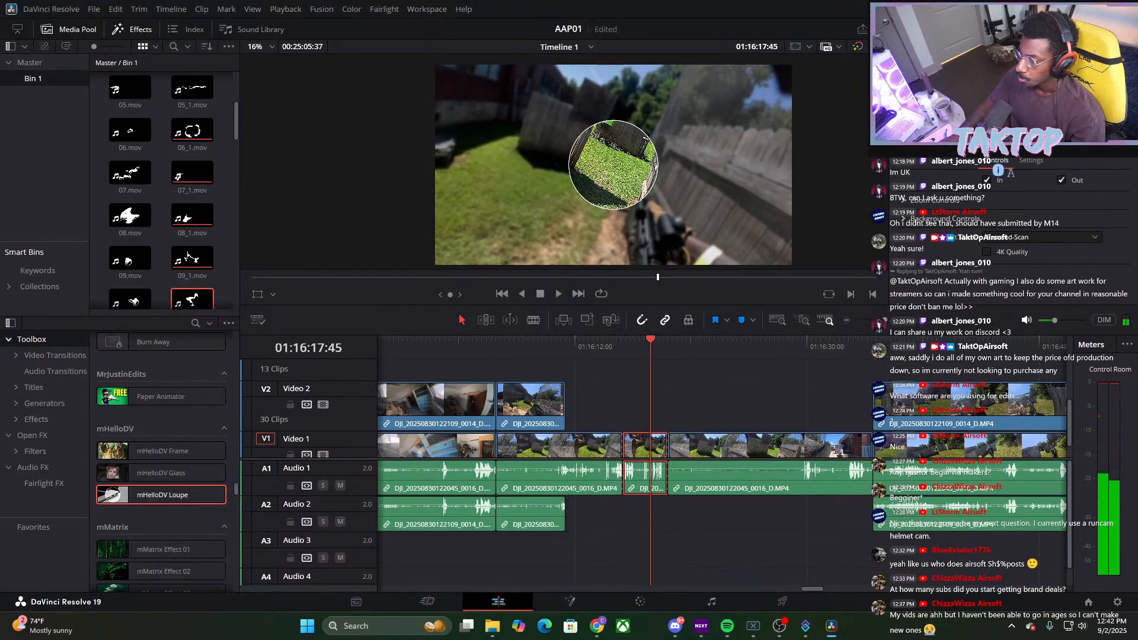
click(907, 202)
drag(1007, 215, 1093, 211)
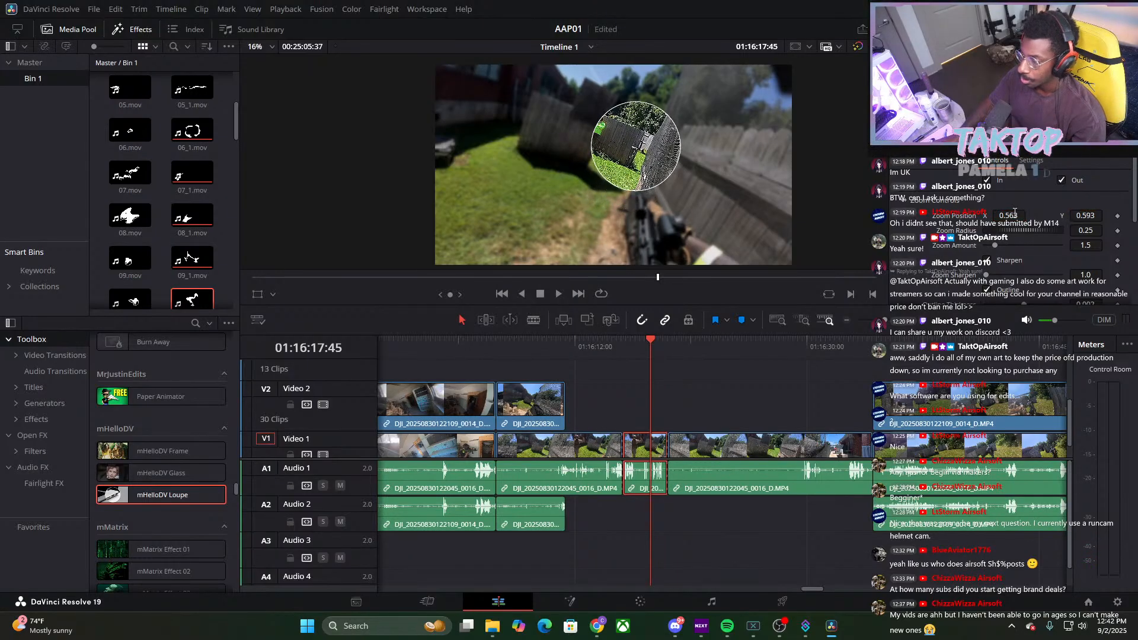
drag(1014, 212, 1082, 215)
drag(994, 245, 1027, 259)
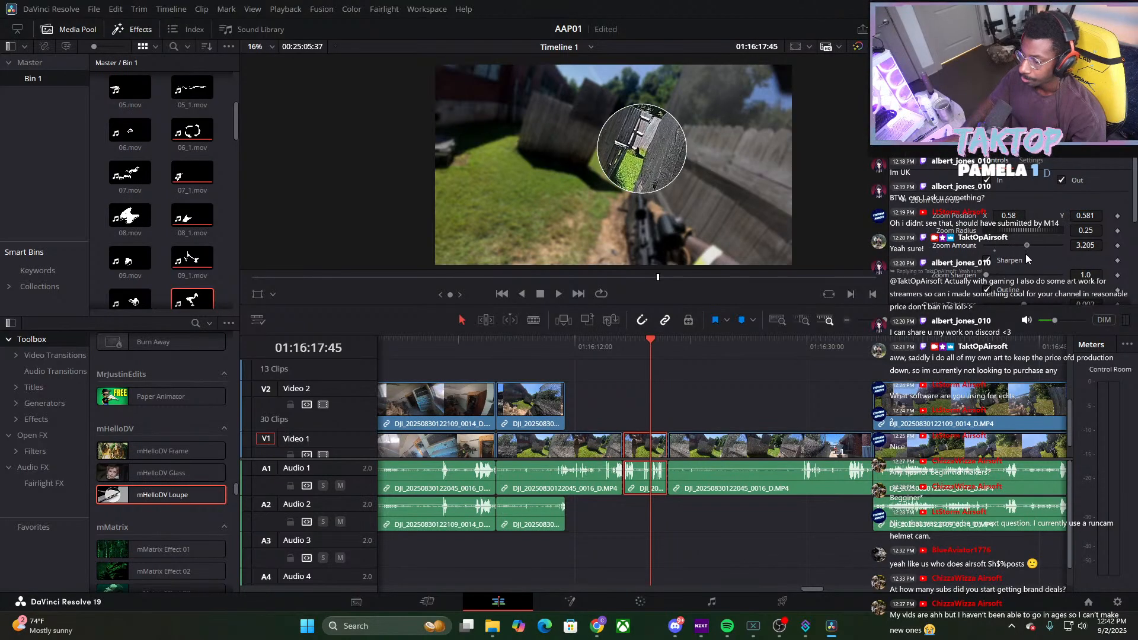
drag(1086, 213, 1006, 217)
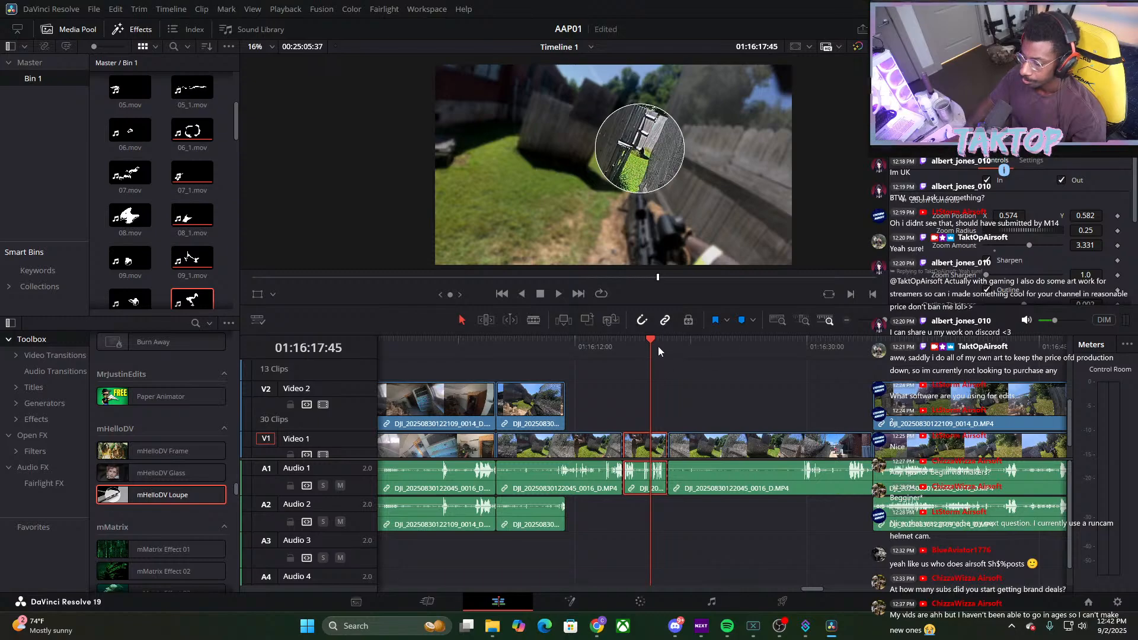
Play back the loupe clip from 01:16:15:38 and review its final part again to locate the hit
drag(656, 344, 625, 355)
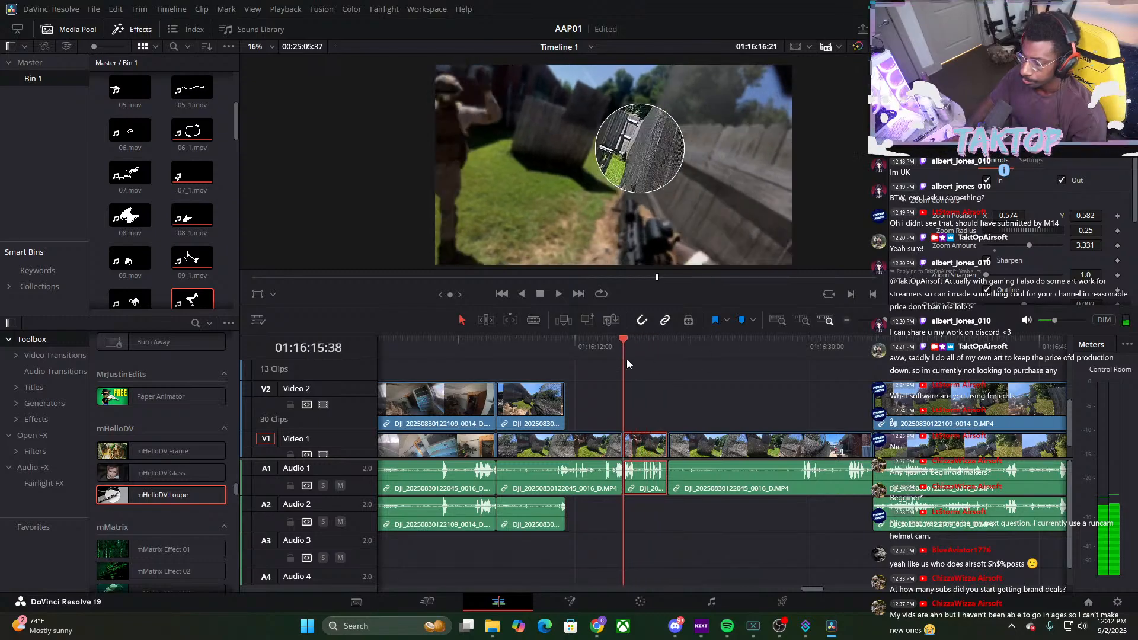
click(557, 294)
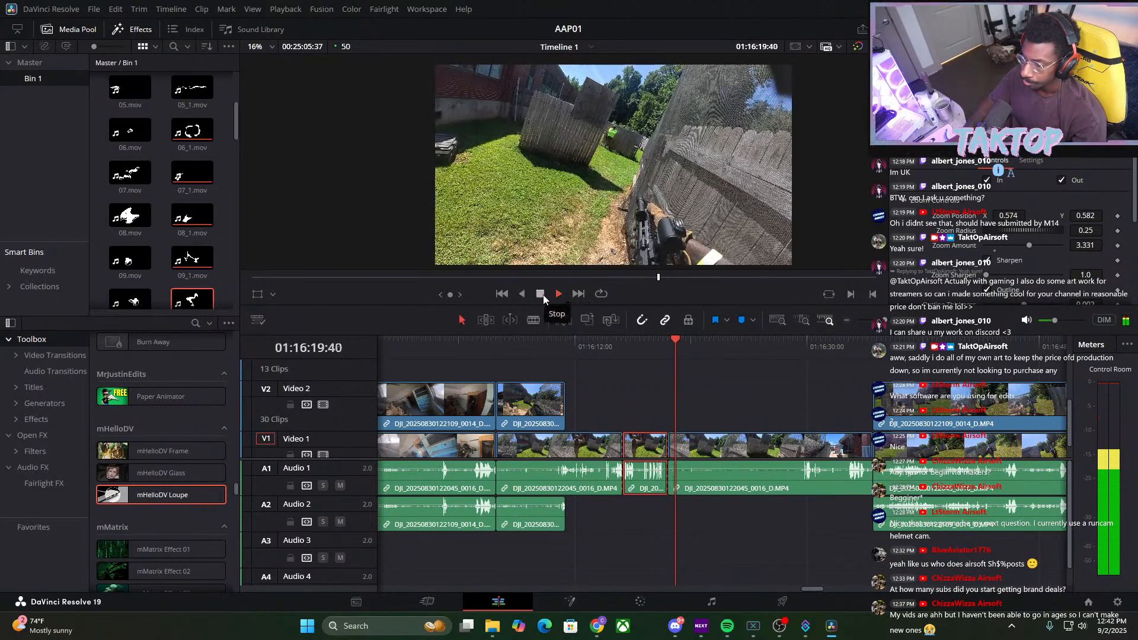
click(541, 294)
drag(685, 339, 643, 355)
click(557, 294)
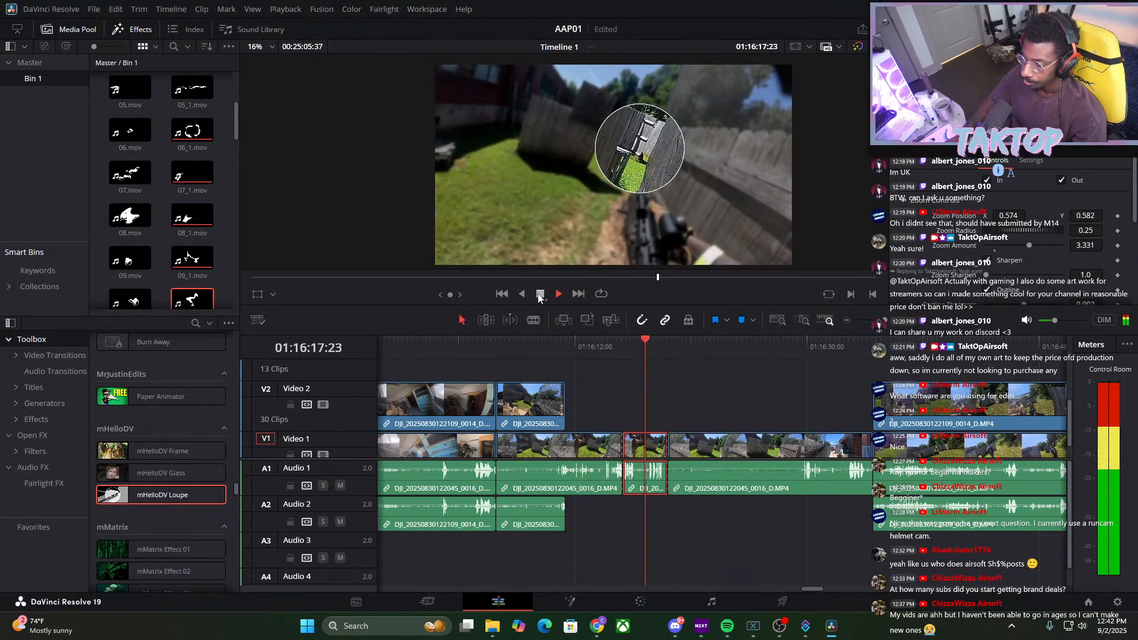
Place 08_1.mov on Video 3 at 01:16:18:21, and unlink and delete its audio
drag(178, 221, 658, 379)
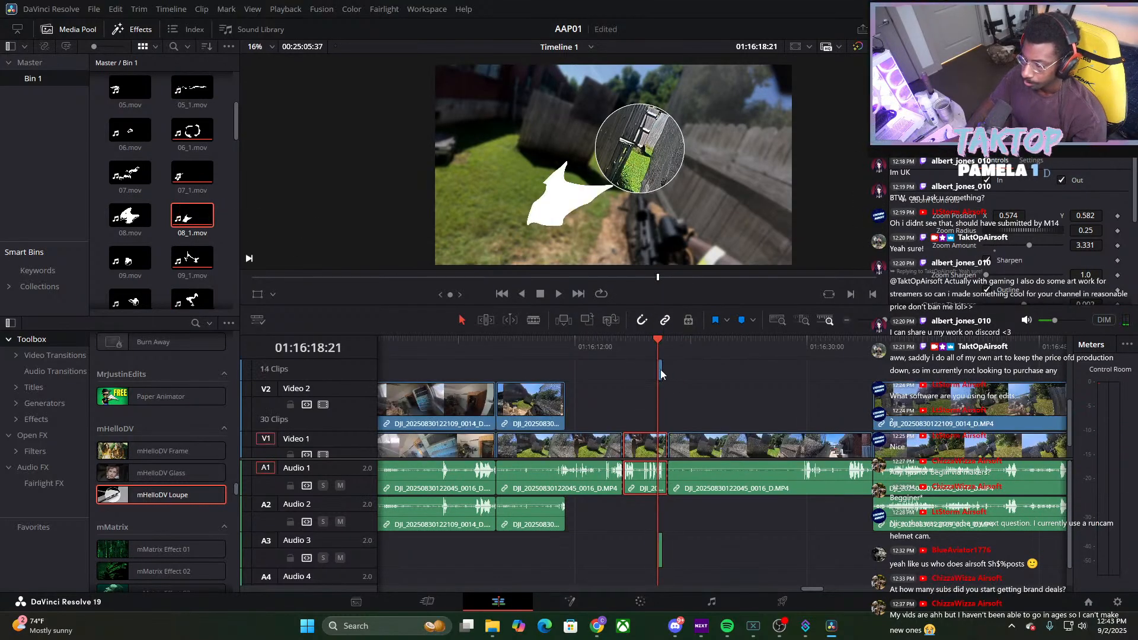
right_click(663, 557)
click(693, 556)
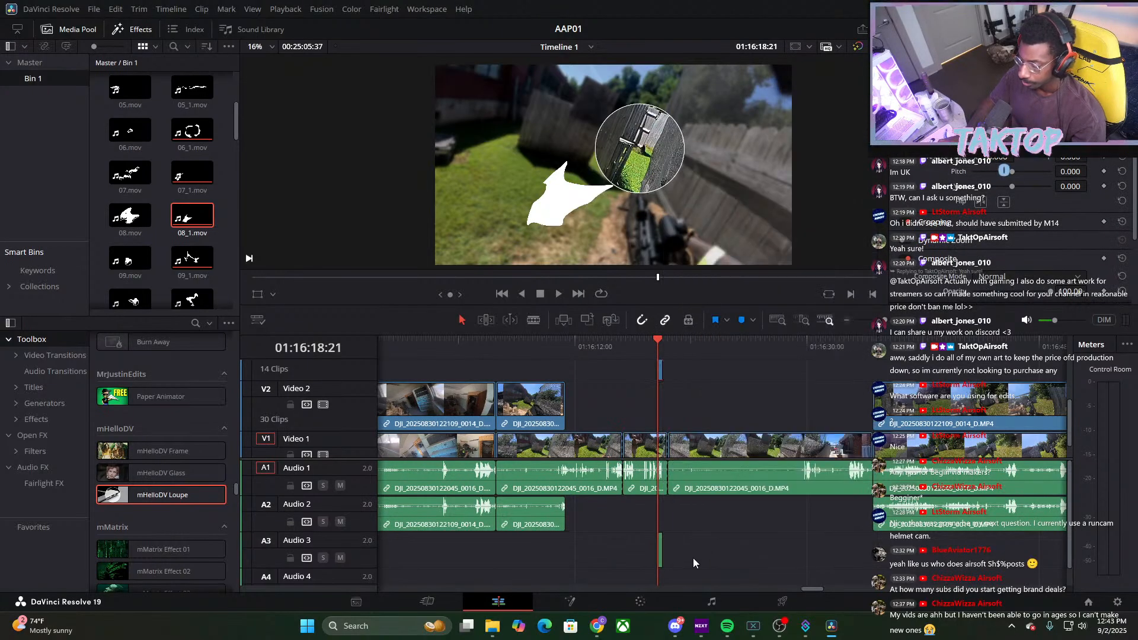
click(660, 551)
key(Delete)
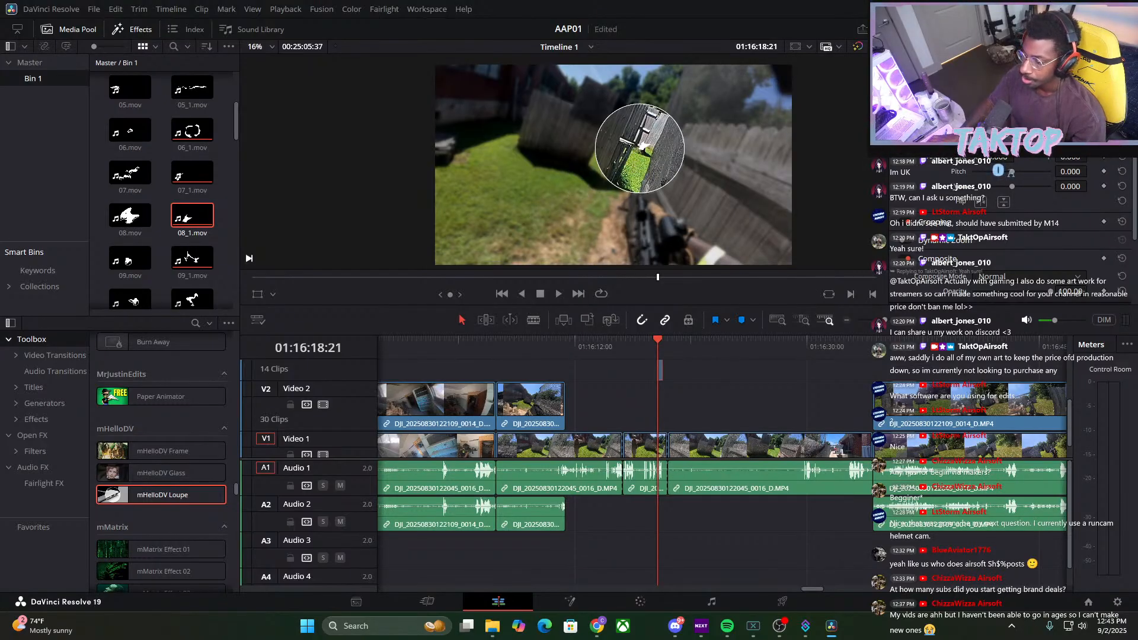
Color the 08_1.mov graphic red in the RGB Mixer, lowering blue output to -2.00, -2.00, -1.97 and green output's green and blue to -1.94, -1.91
click(640, 601)
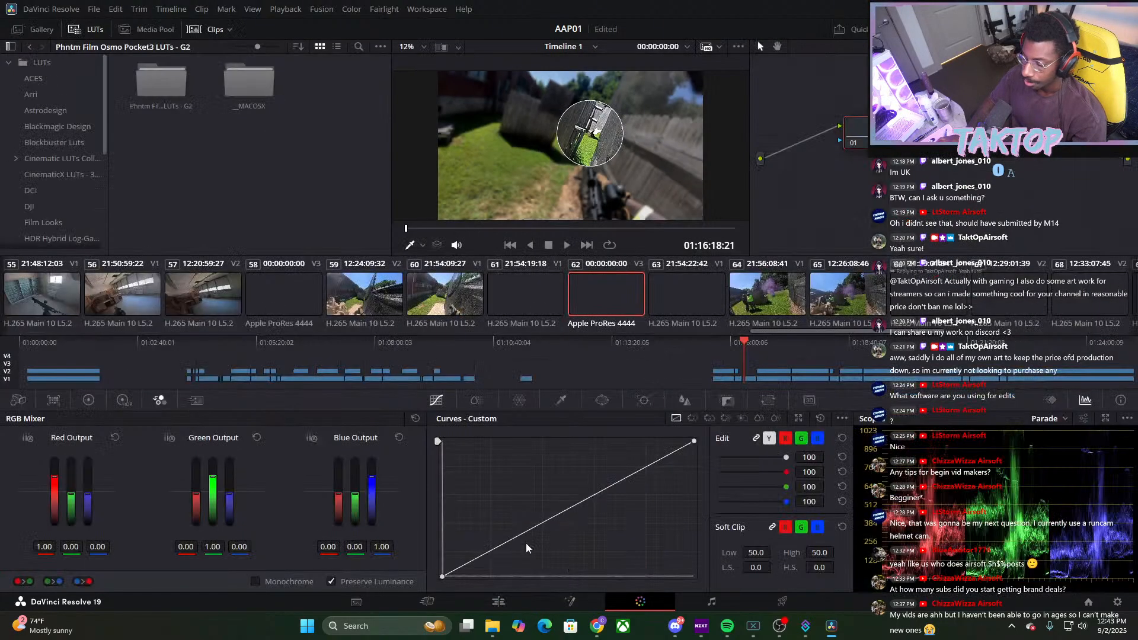
drag(370, 475, 338, 534)
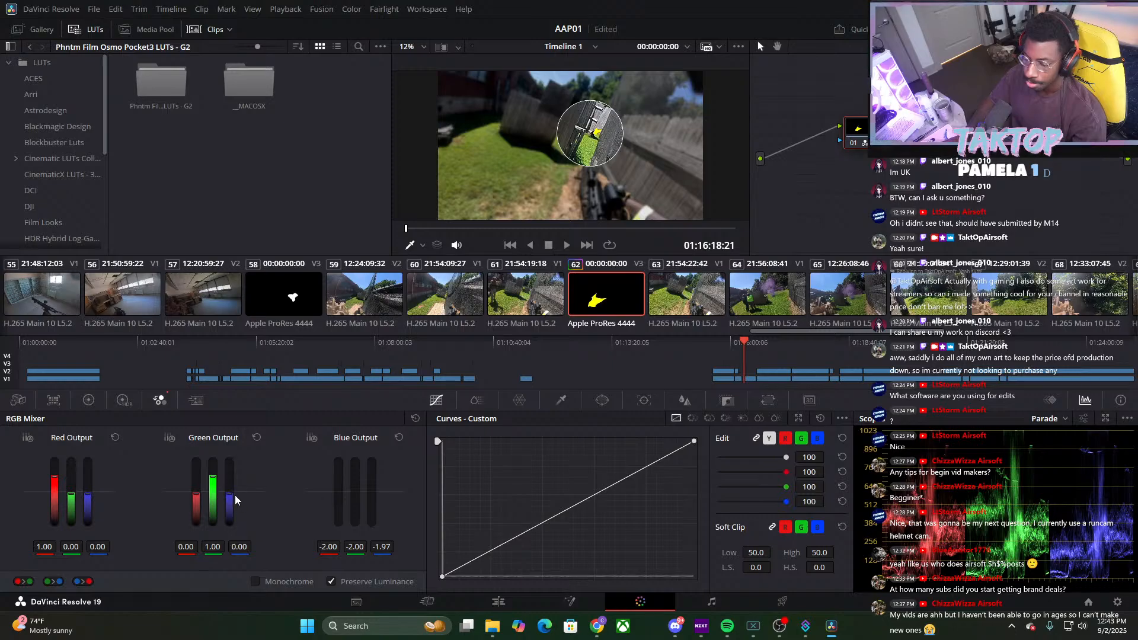
drag(231, 497, 213, 548)
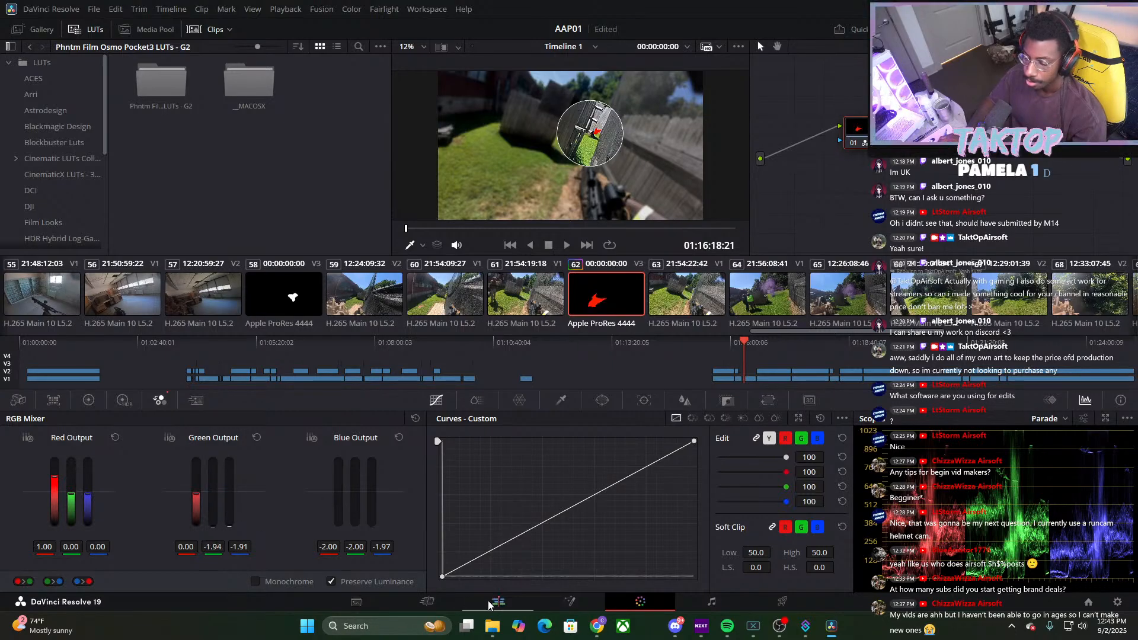
Return to the edit timeline and copy the Call of Duty sound effect to Audio 3 at 01:16:18:21
click(492, 604)
drag(885, 320, 876, 322)
click(583, 546)
key(ctrl+c)
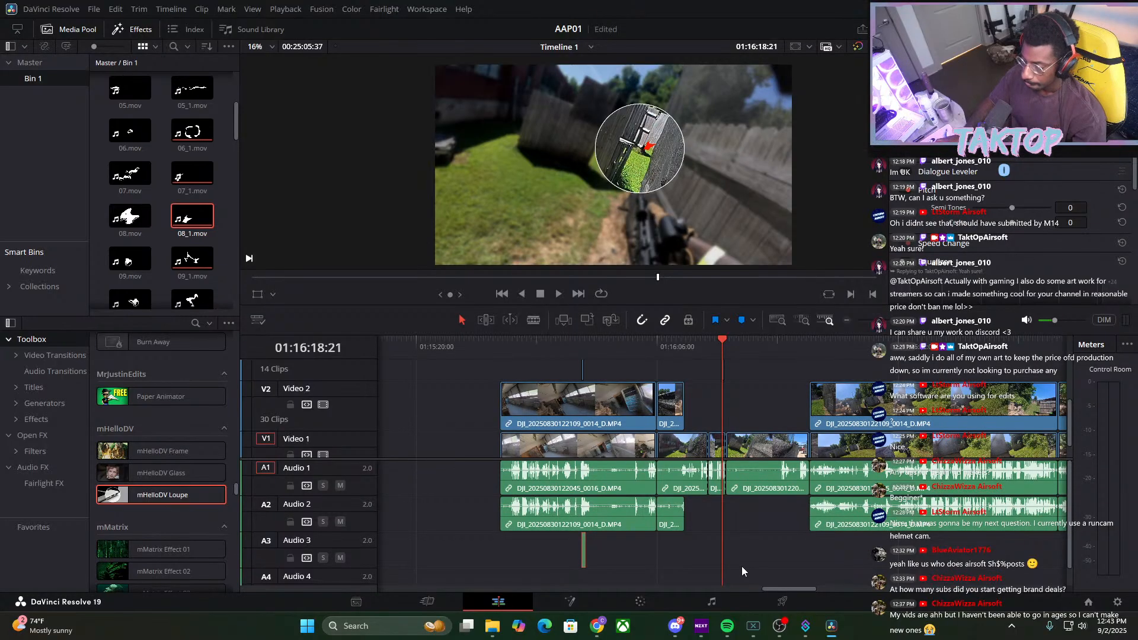
click(734, 564)
key(ctrl+v)
drag(724, 350, 723, 351)
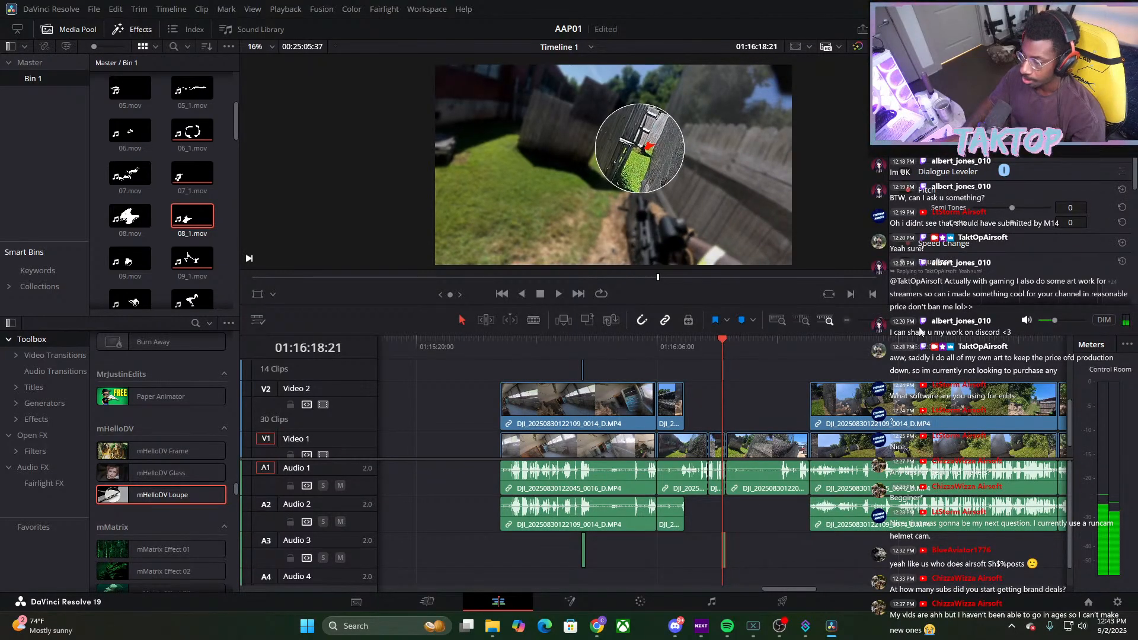
Play back the red hit graphic in the loupe with its sound effect from 01:16:18:21
drag(884, 320, 901, 322)
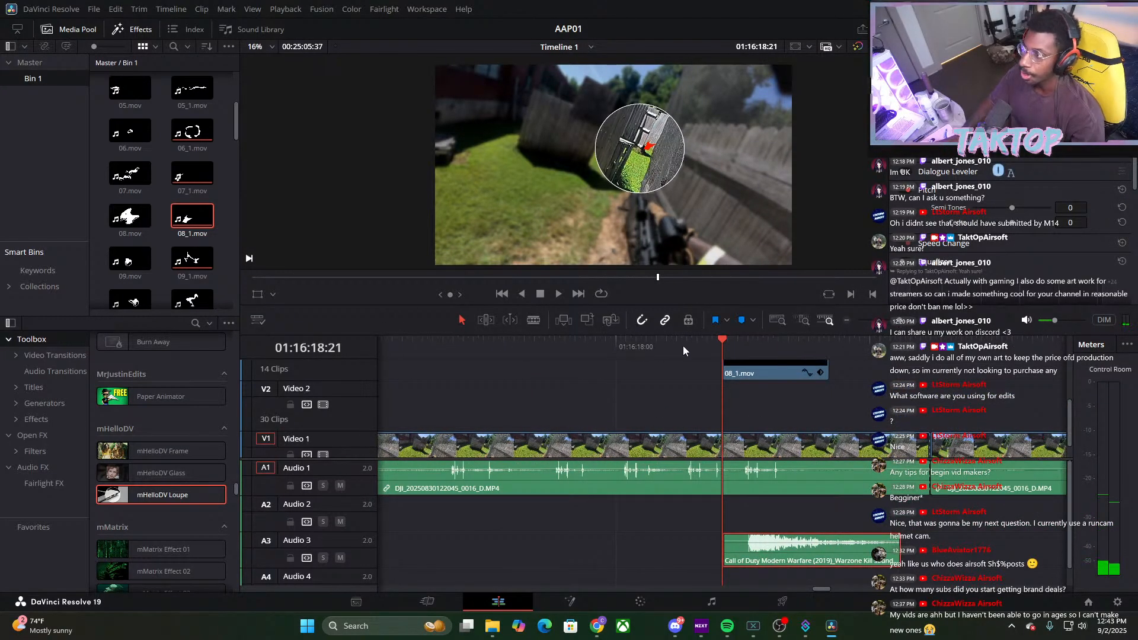
click(555, 293)
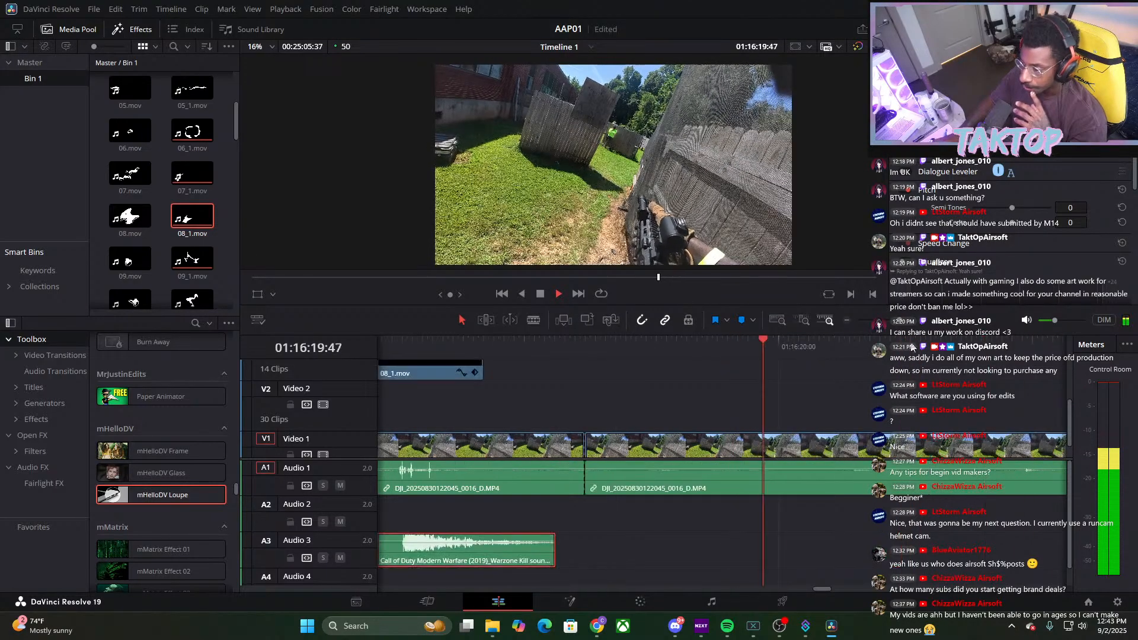
drag(900, 321, 886, 322)
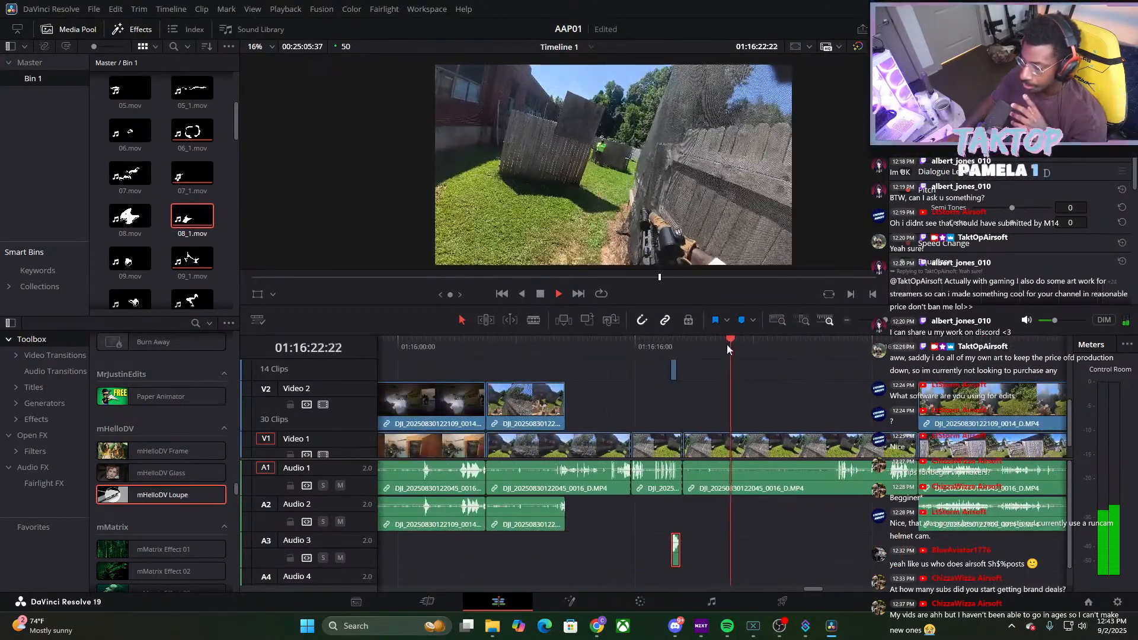
Review the following outdoor footage from about 01:16:22 to 01:17:14 for the next cut point
drag(726, 344, 922, 372)
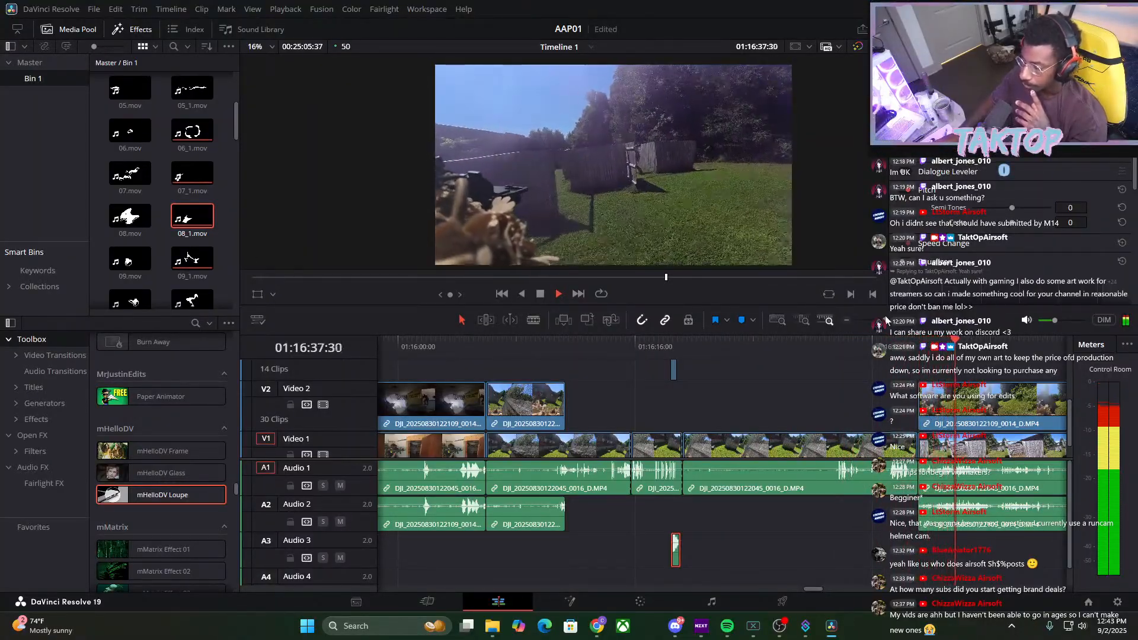
click(846, 320)
drag(734, 351, 855, 393)
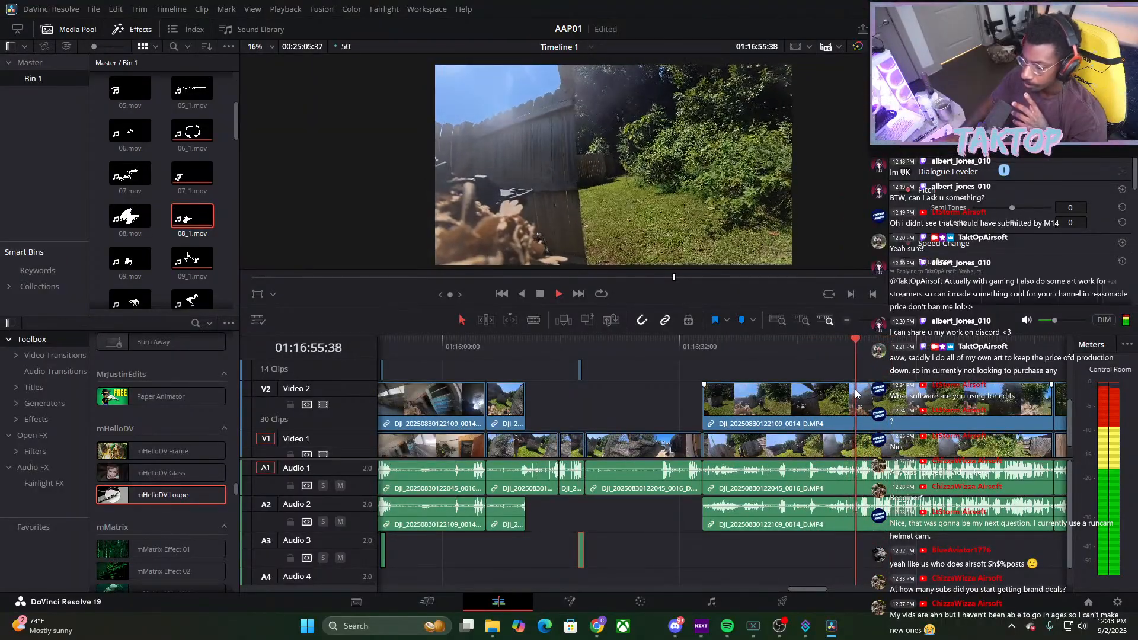
mouse_move(876, 320)
mouse_down()
mouse_move(905, 330)
mouse_move(893, 332)
mouse_up()
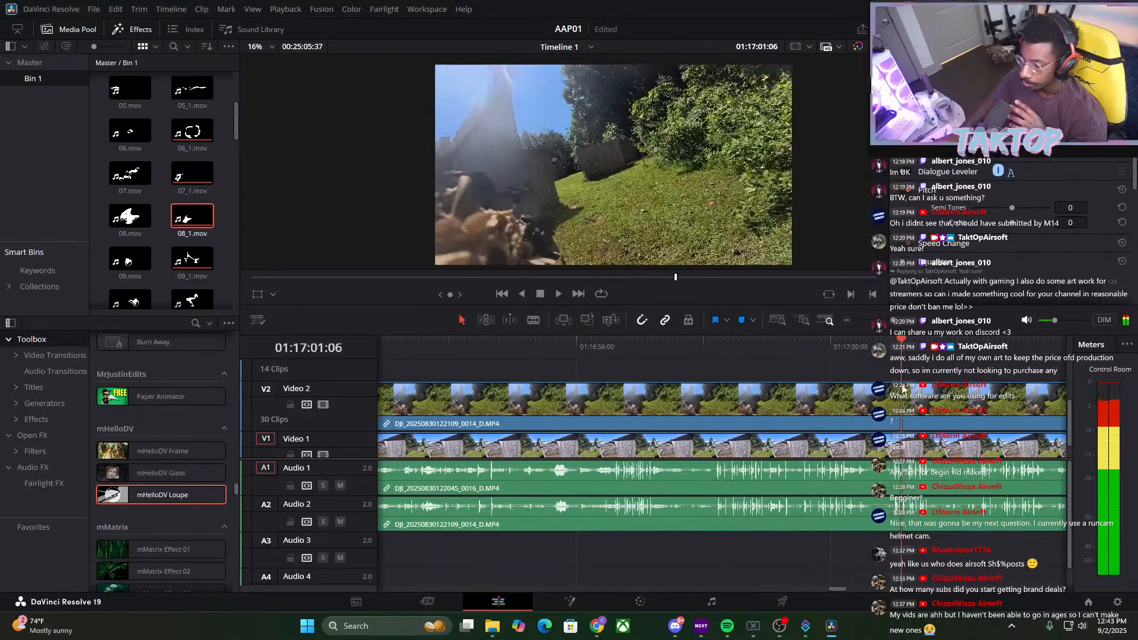
drag(903, 388, 903, 388)
drag(893, 322, 887, 326)
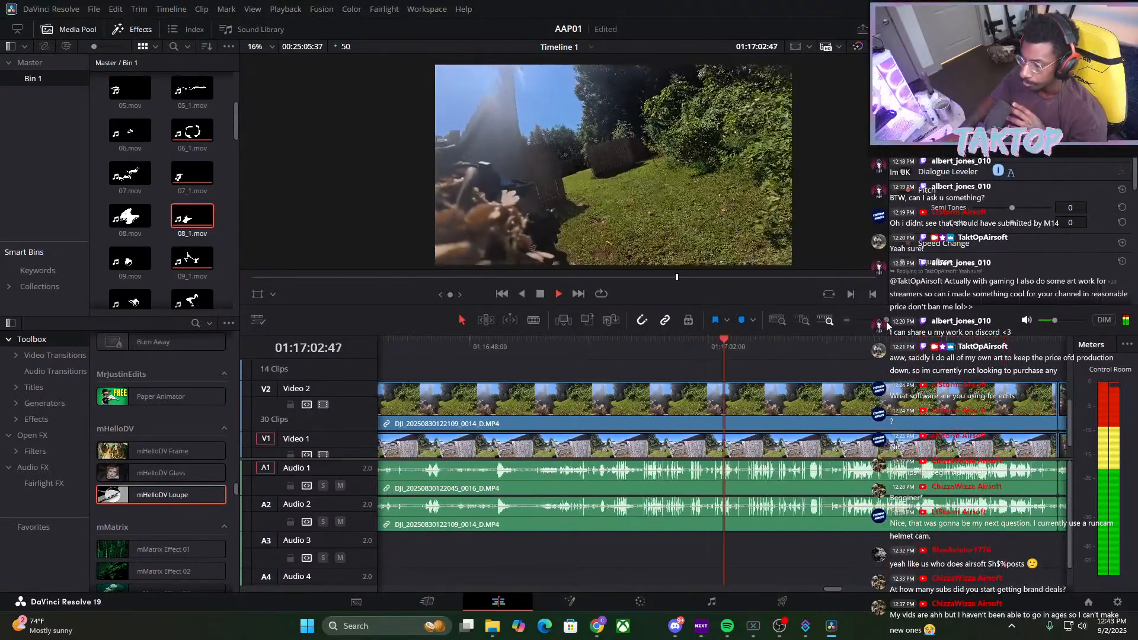
click(818, 380)
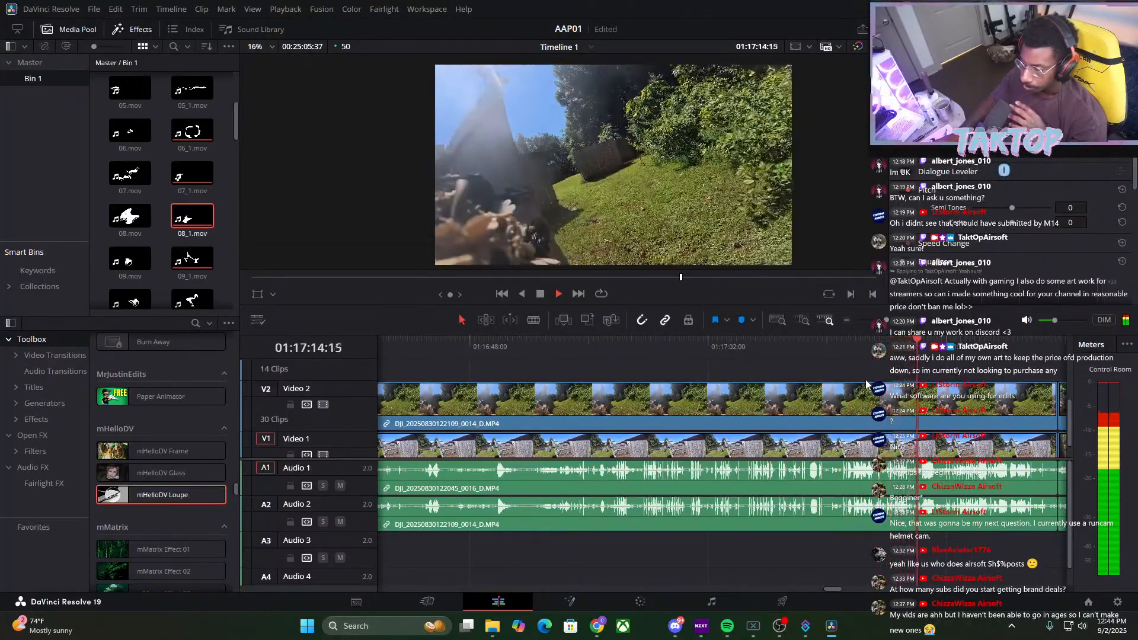
click(880, 367)
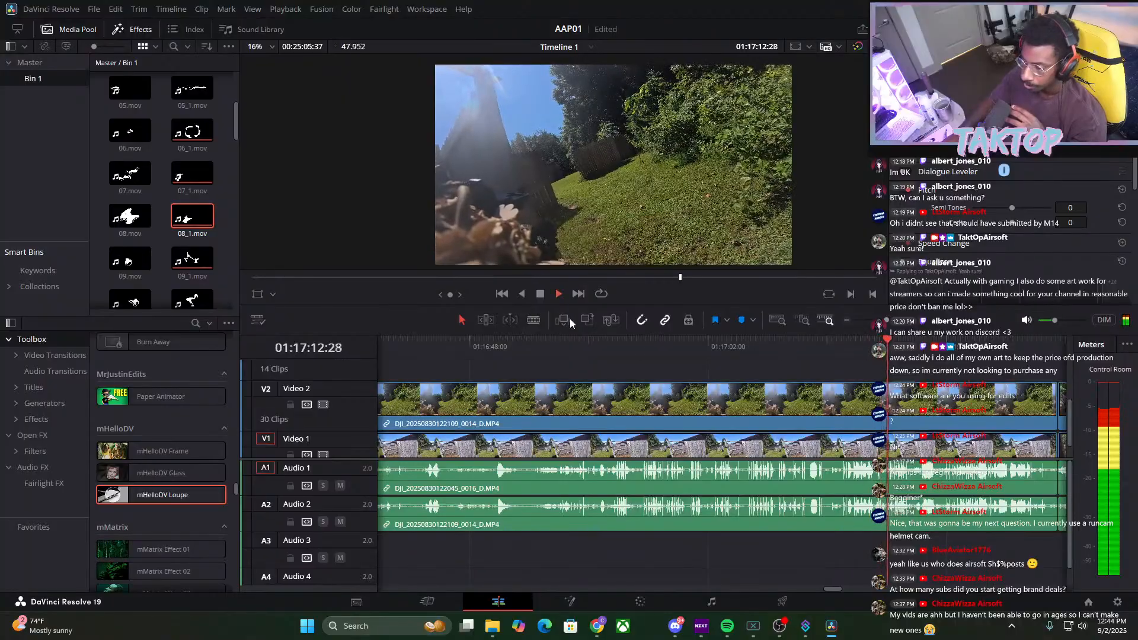
Split the Video 2 clip and its linked audio at 01:17:12:11 and at about 01:17:14:01
click(888, 347)
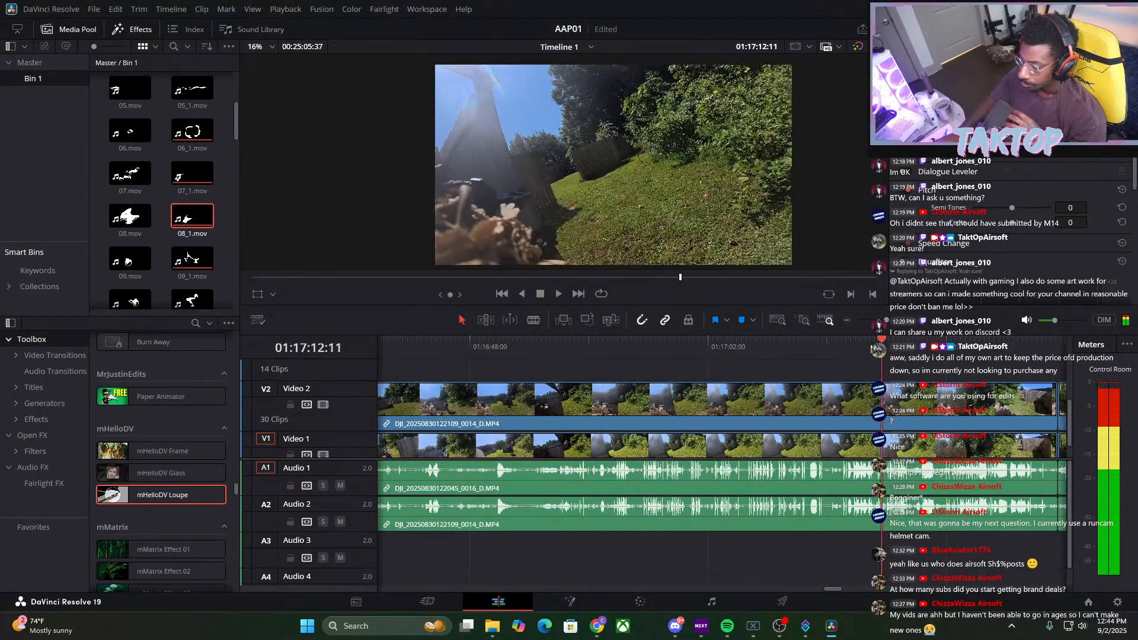
key(ctrl+backslash)
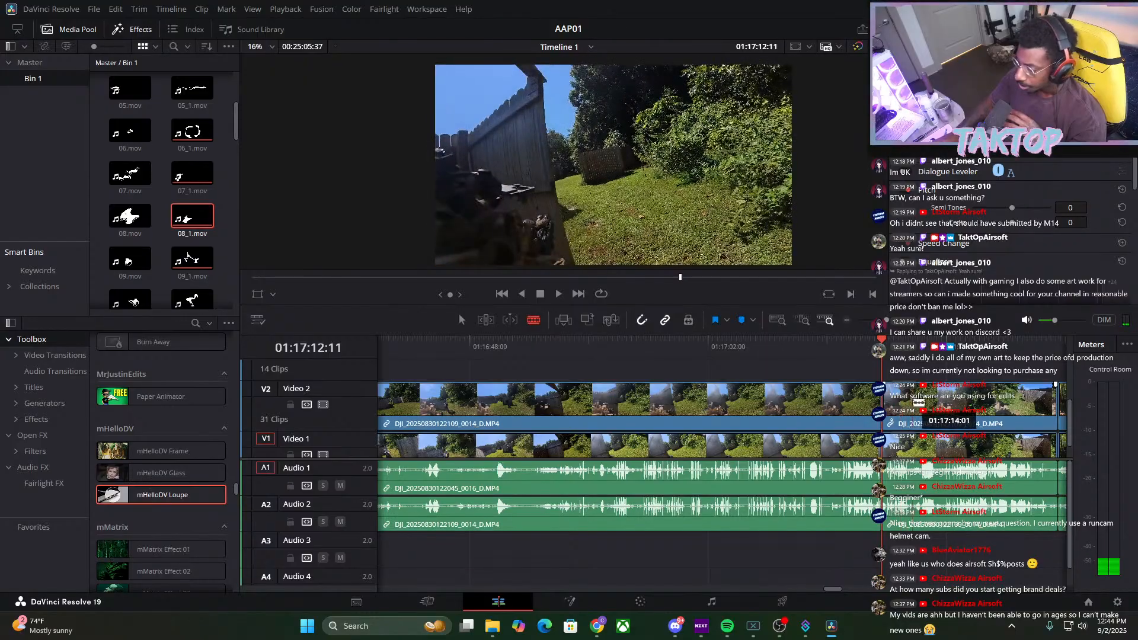
click(911, 401)
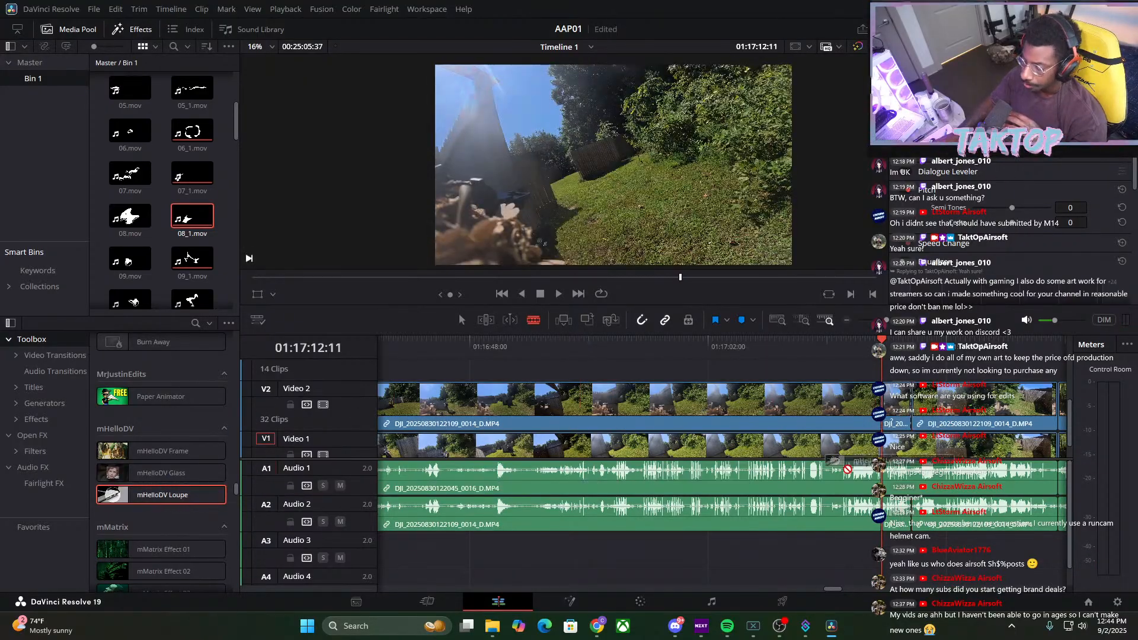
key(a)
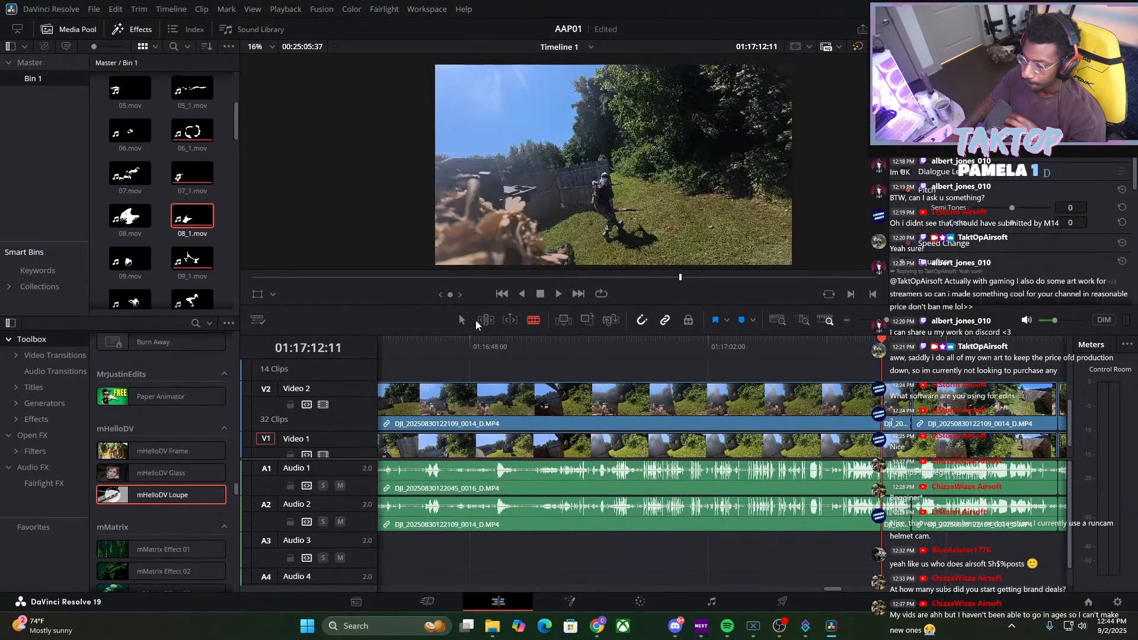
Apply the mHelloDV Loupe to the short Video 2 clip at 01:17:12:11, with zoom position X 0.365, Y 0.483 and zoom amount 3.551
key(space)
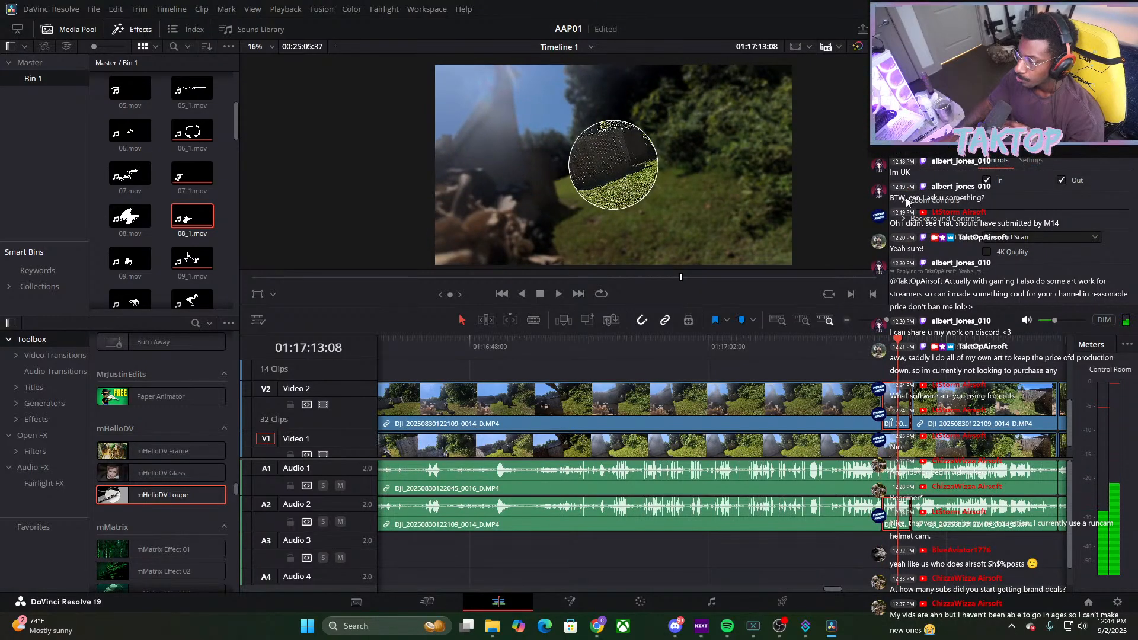
click(905, 200)
drag(1003, 215, 924, 216)
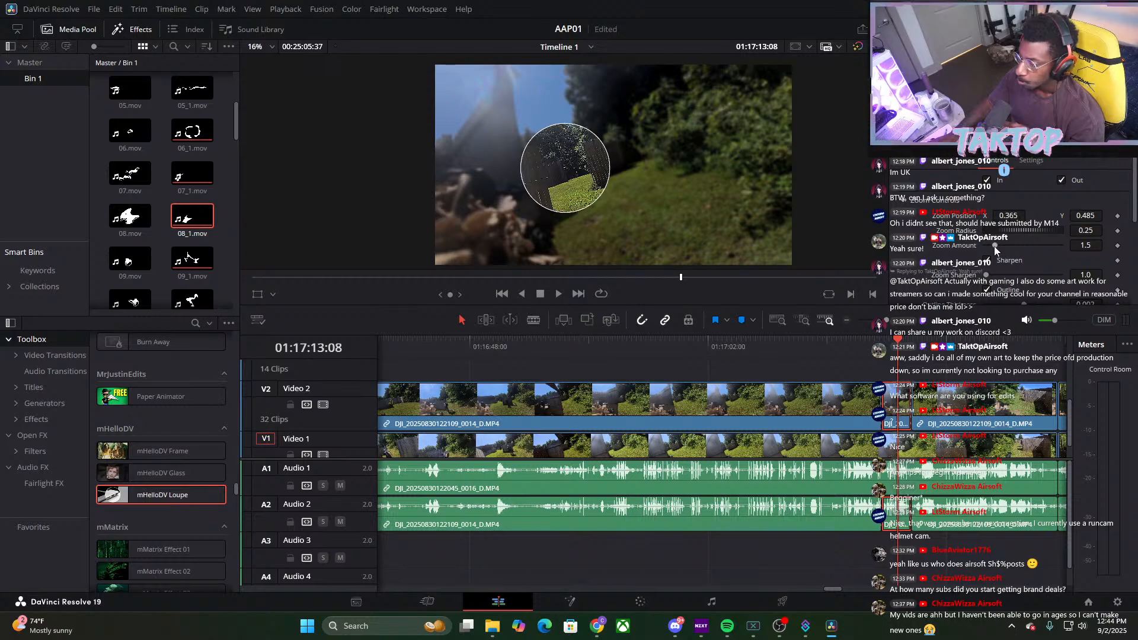
drag(995, 247, 1023, 259)
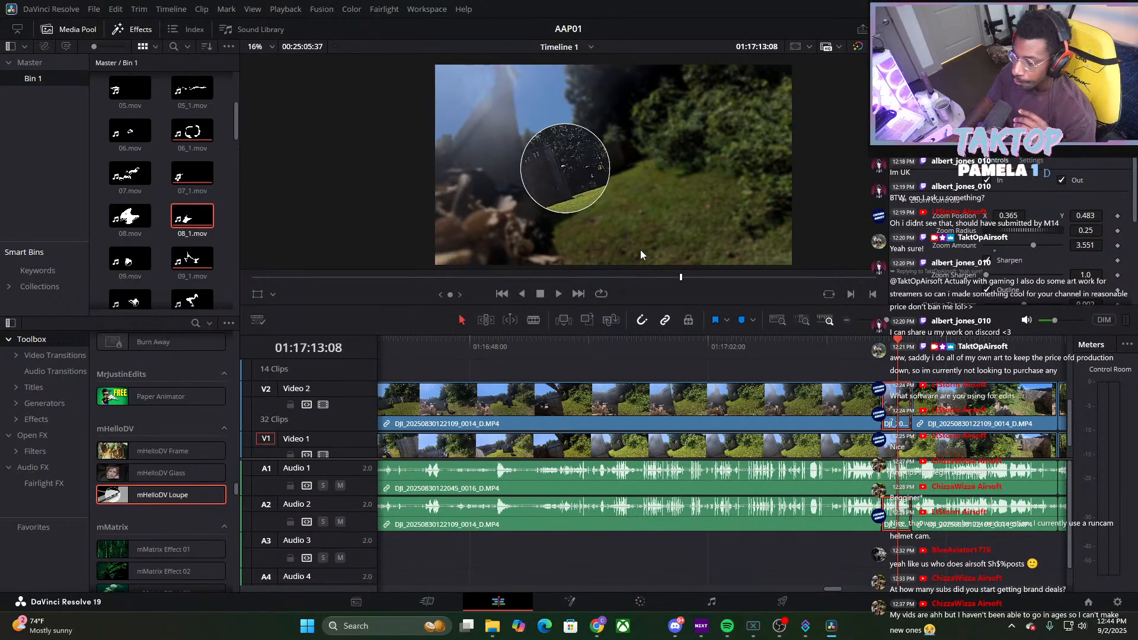
Play back the magnified clip from about 01:17:12:11 to look for the moment of the hit
click(558, 294)
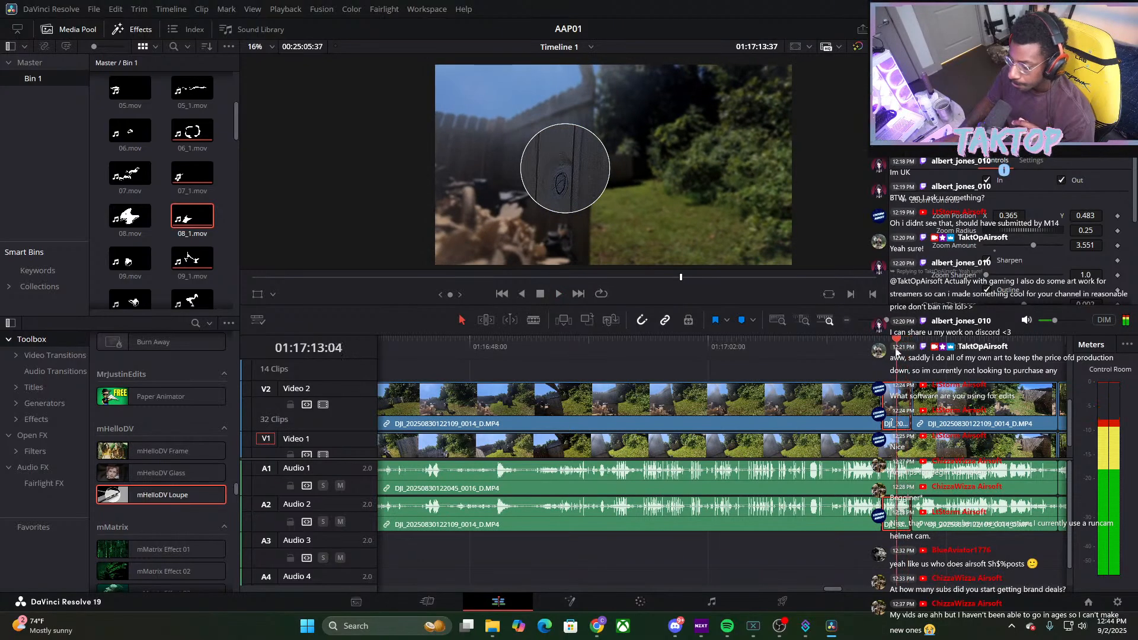
drag(896, 352, 881, 351)
click(558, 295)
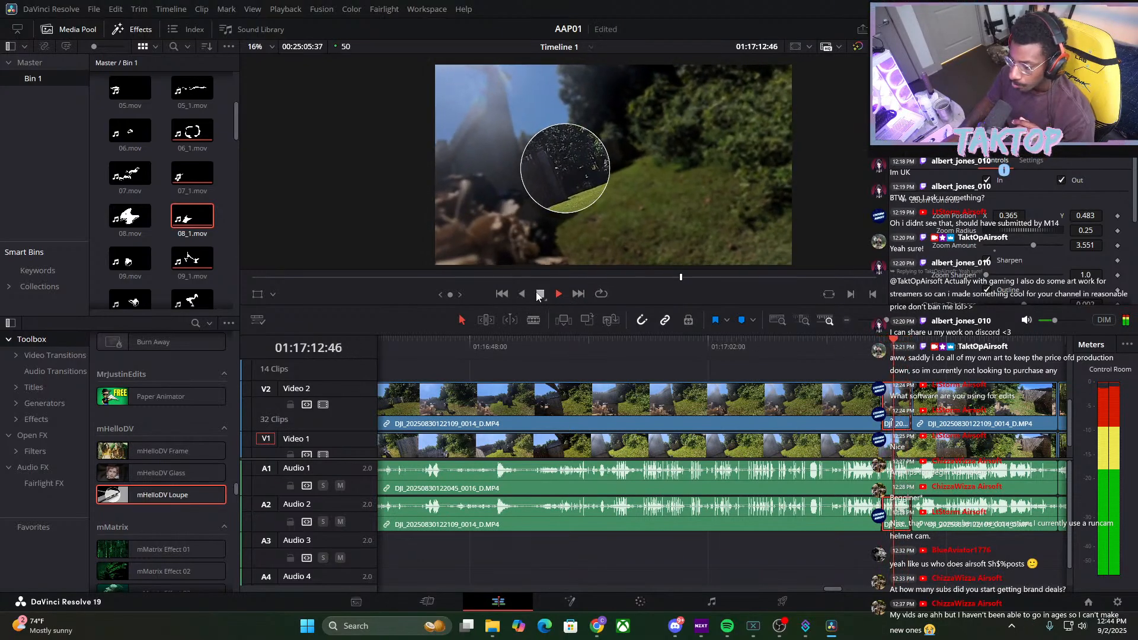
Place 03_1.mov above Video 2 at 01:17:13:06 and fit the small hit graphic inside the loupe circle
click(894, 342)
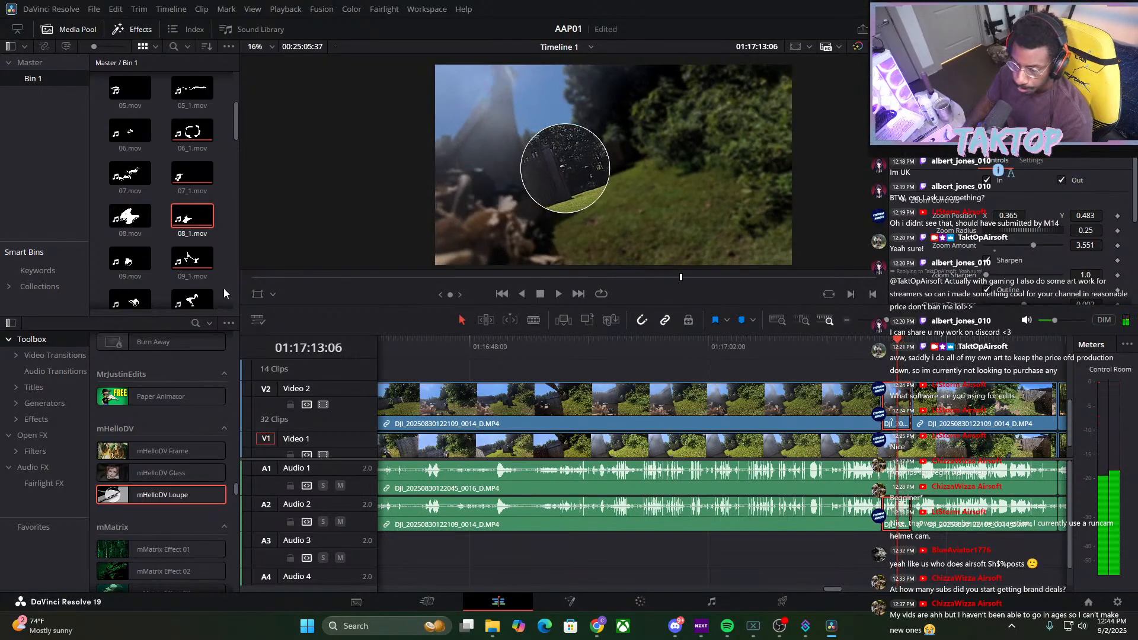
scroll(192, 193, up, 3)
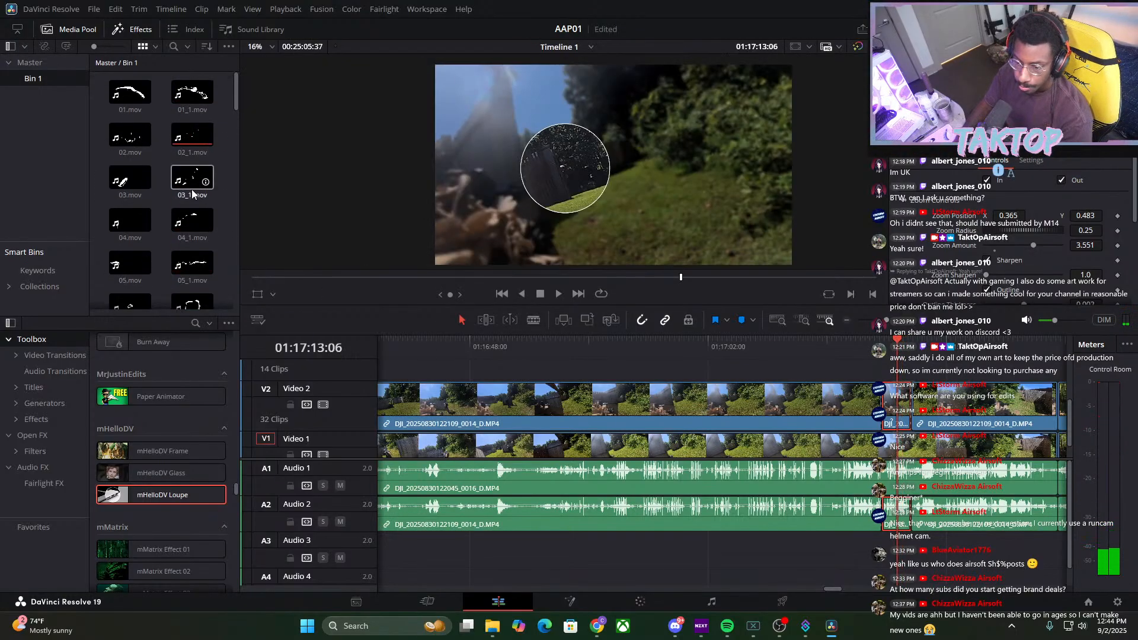
drag(192, 192, 909, 374)
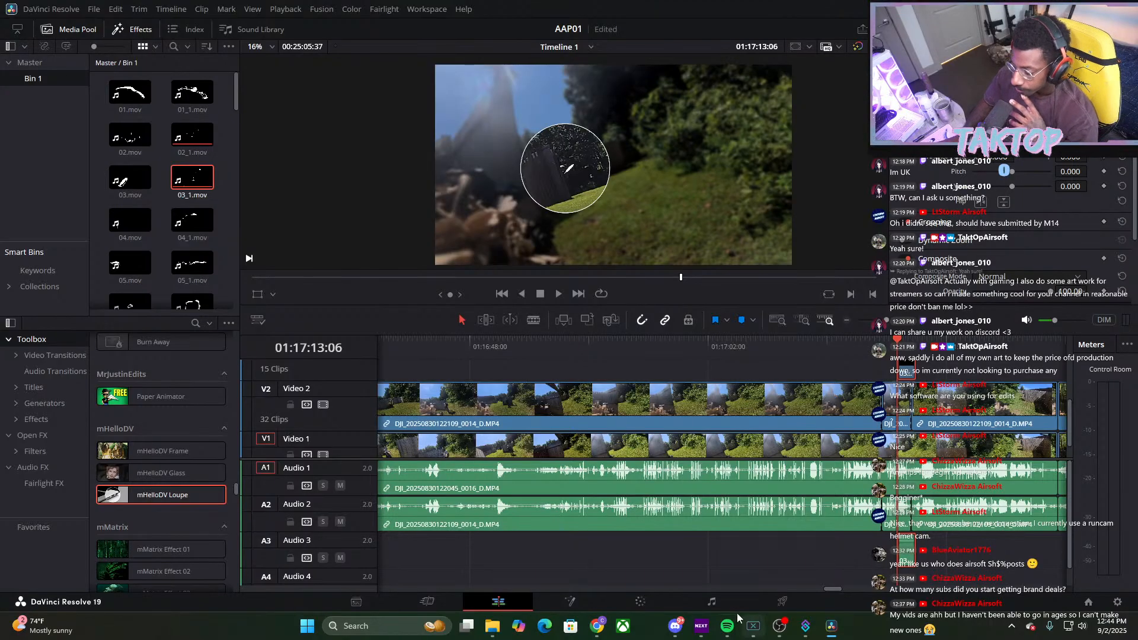
Color the 03_1.mov graphic red in the RGB Mixer: Blue Output at -2.00, -2.00, -3.00, and Green Output's green and blue lowered
click(640, 602)
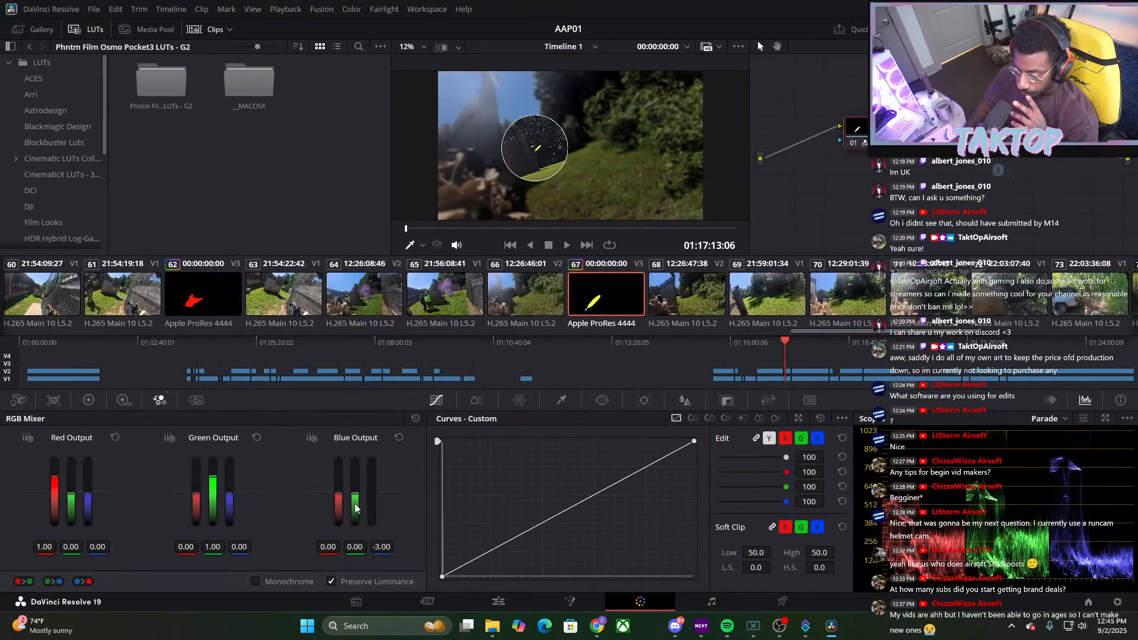
drag(339, 499, 340, 563)
drag(230, 496, 231, 568)
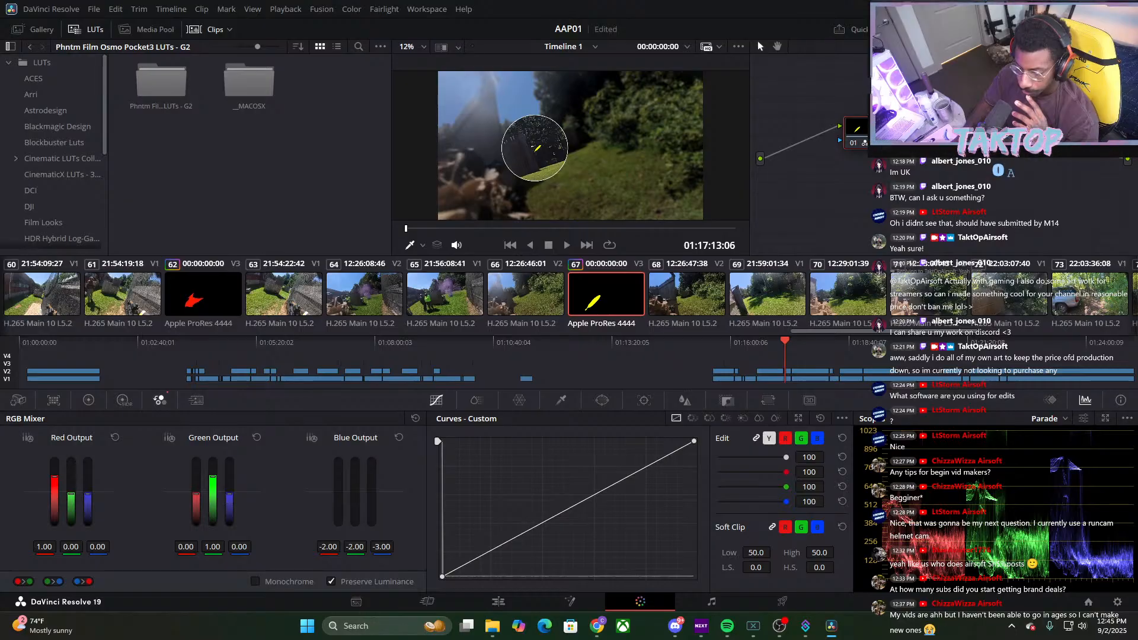
drag(213, 479, 217, 575)
click(497, 601)
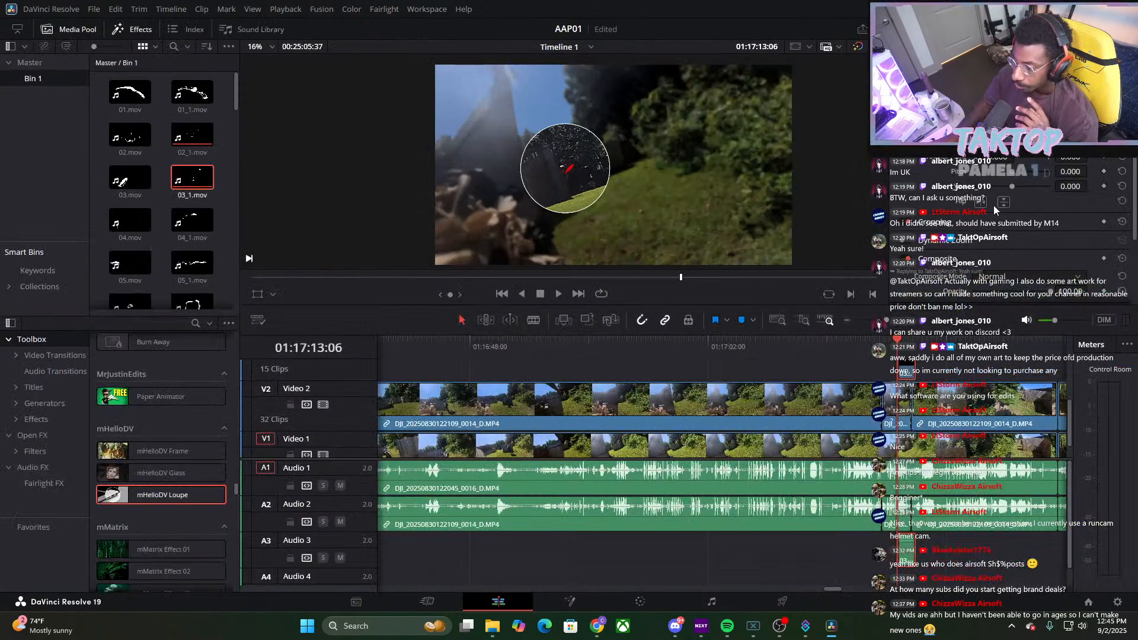
Unlink the 03_1.mov graphic from its audio and delete that audio from Audio 3
right_click(903, 548)
click(941, 538)
click(908, 556)
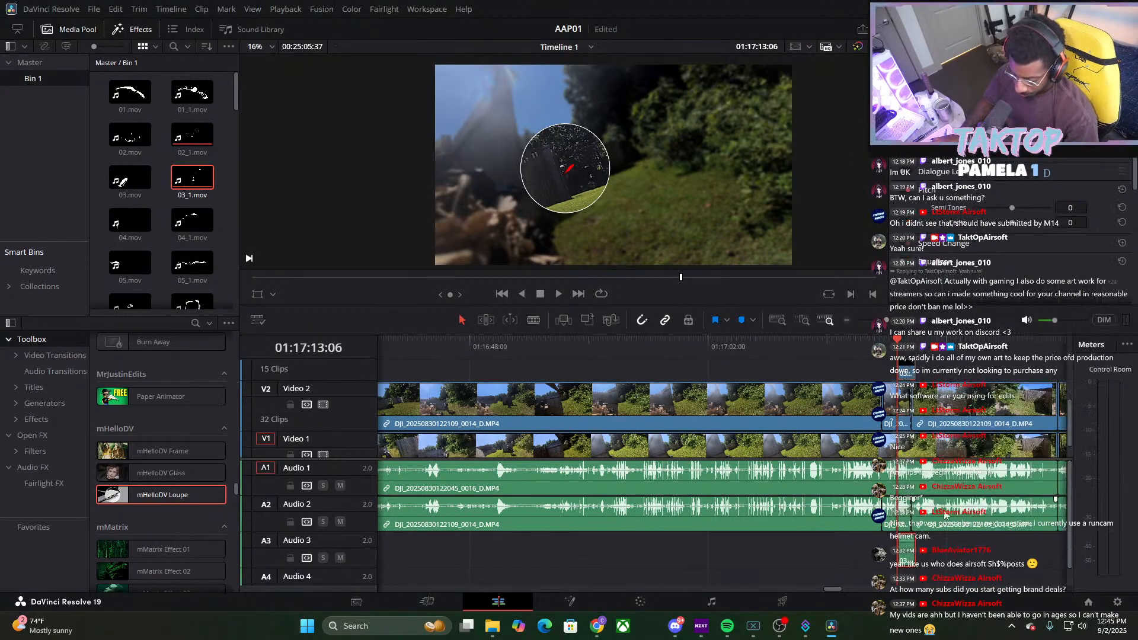
key(Delete)
Copy the existing Call of Duty sound effect on Audio 3 to 01:17:13:06 under the hit graphic
scroll(563, 550, down, 7)
scroll(563, 549, up, 3)
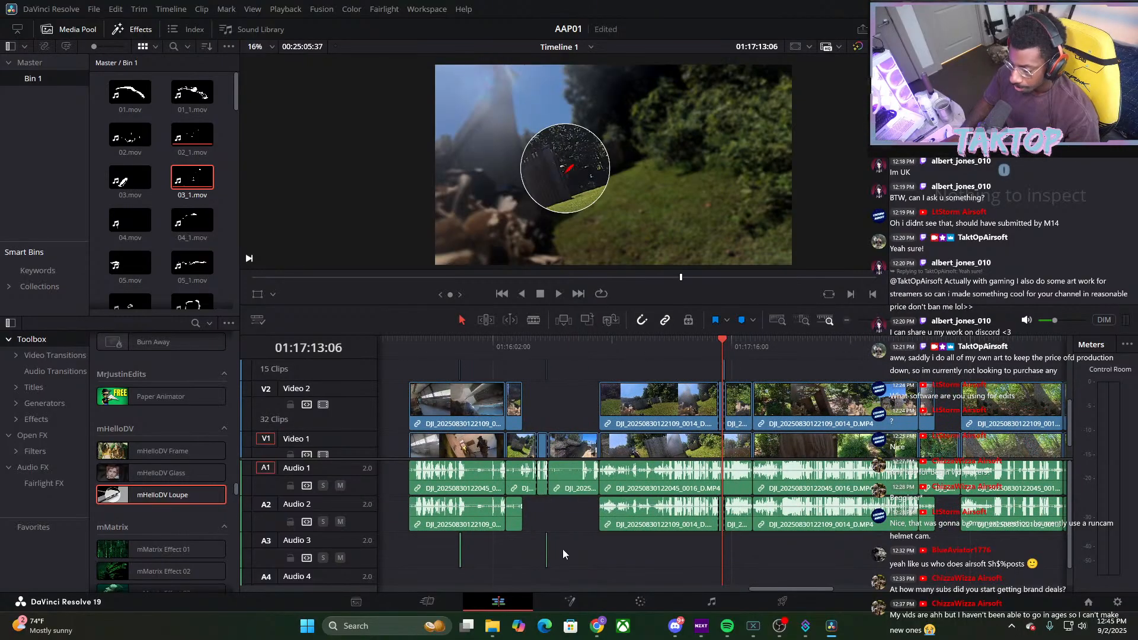
key(ctrl+s)
drag(545, 562, 544, 562)
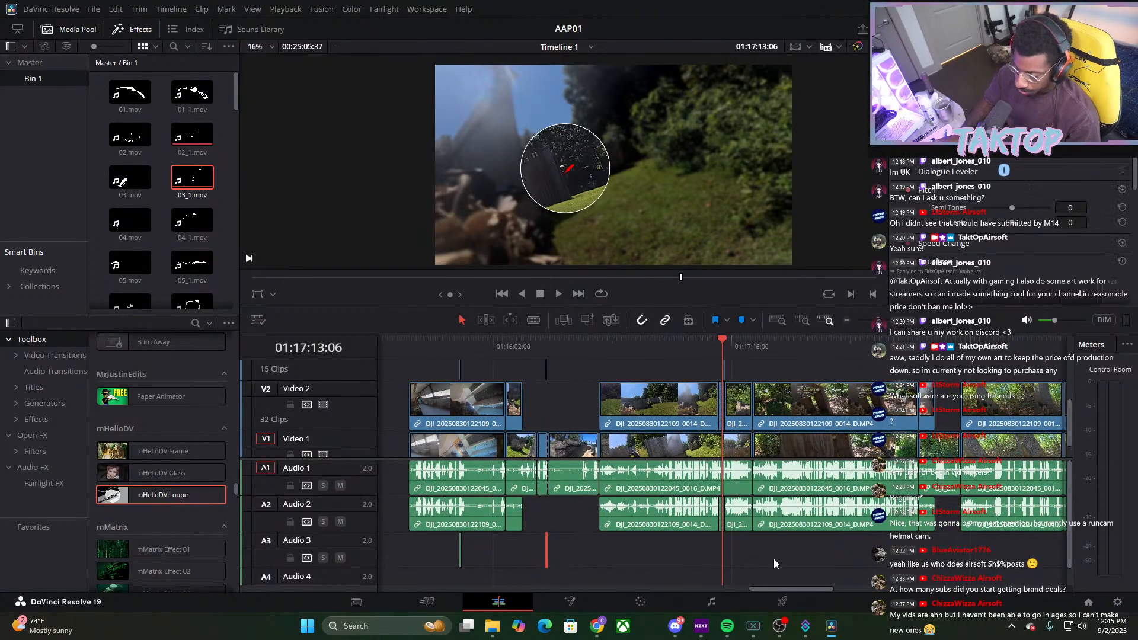
click(733, 553)
Play back the red hit graphic with its sound effect from 01:17:13:06
key(space)
drag(878, 320, 880, 340)
drag(723, 340, 564, 370)
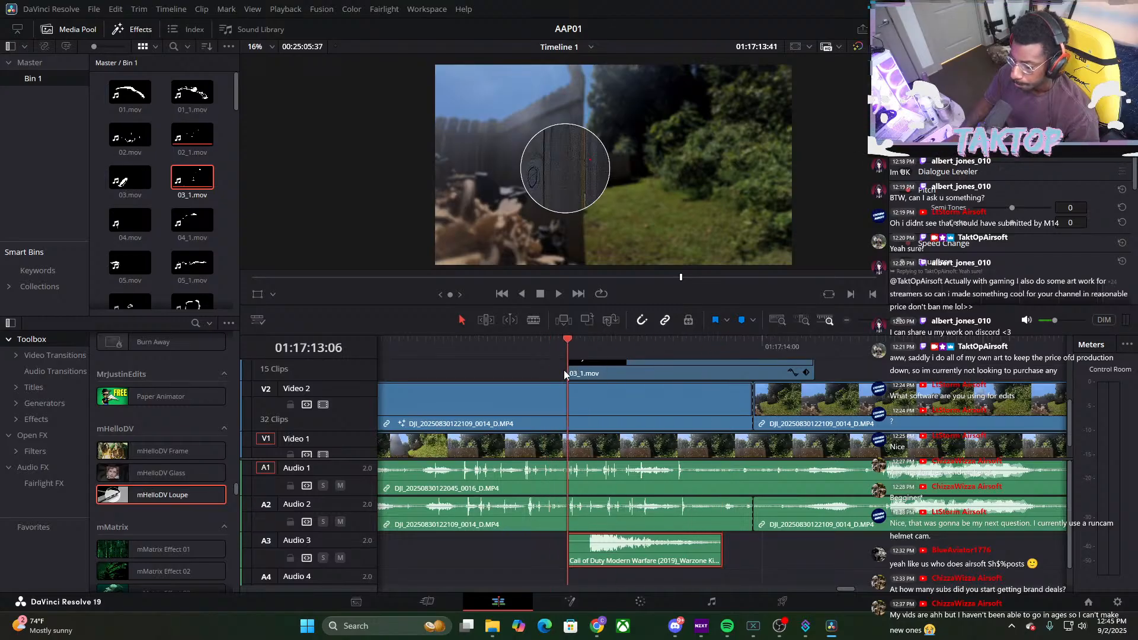
click(558, 292)
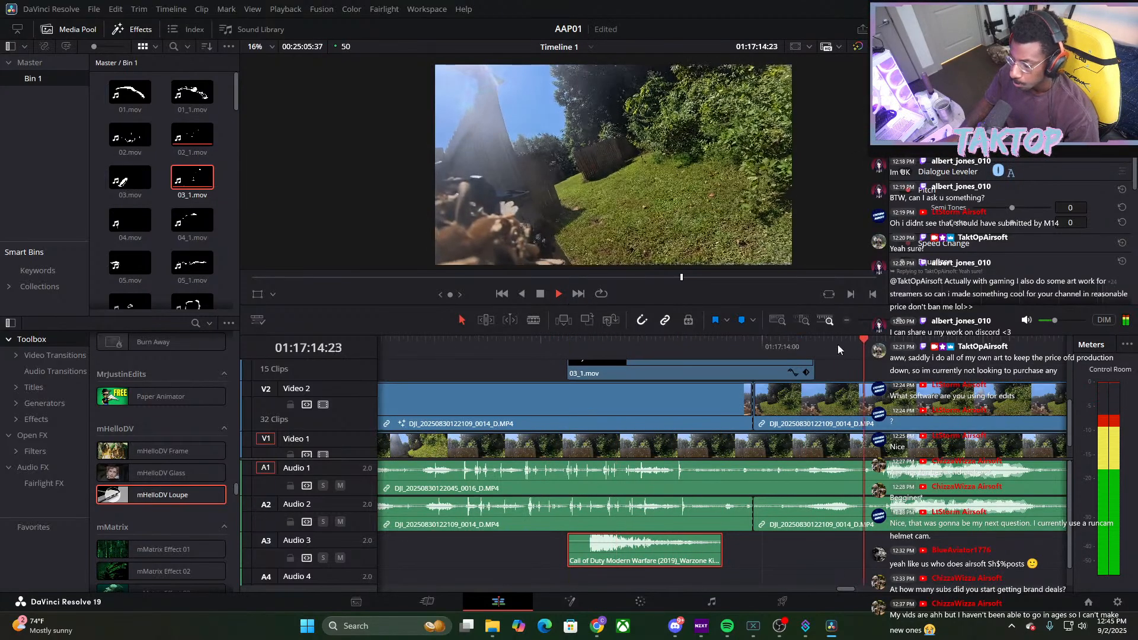
Review the following footage from about 01:17:14 to 01:17:28 for the next hit
drag(894, 321, 879, 327)
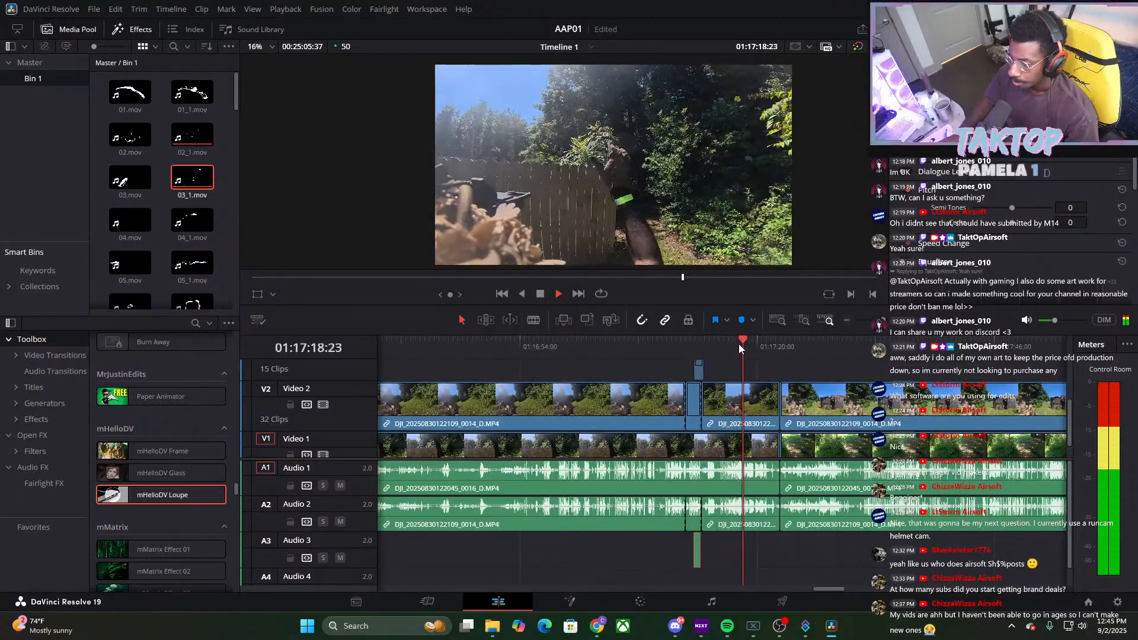
drag(749, 346, 789, 361)
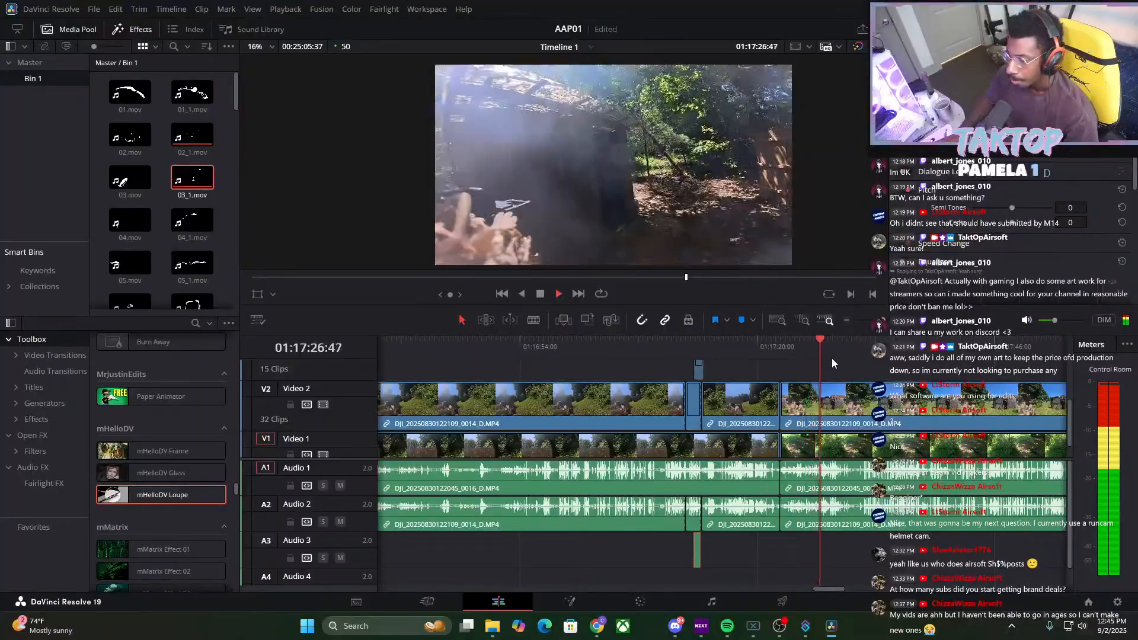
click(540, 293)
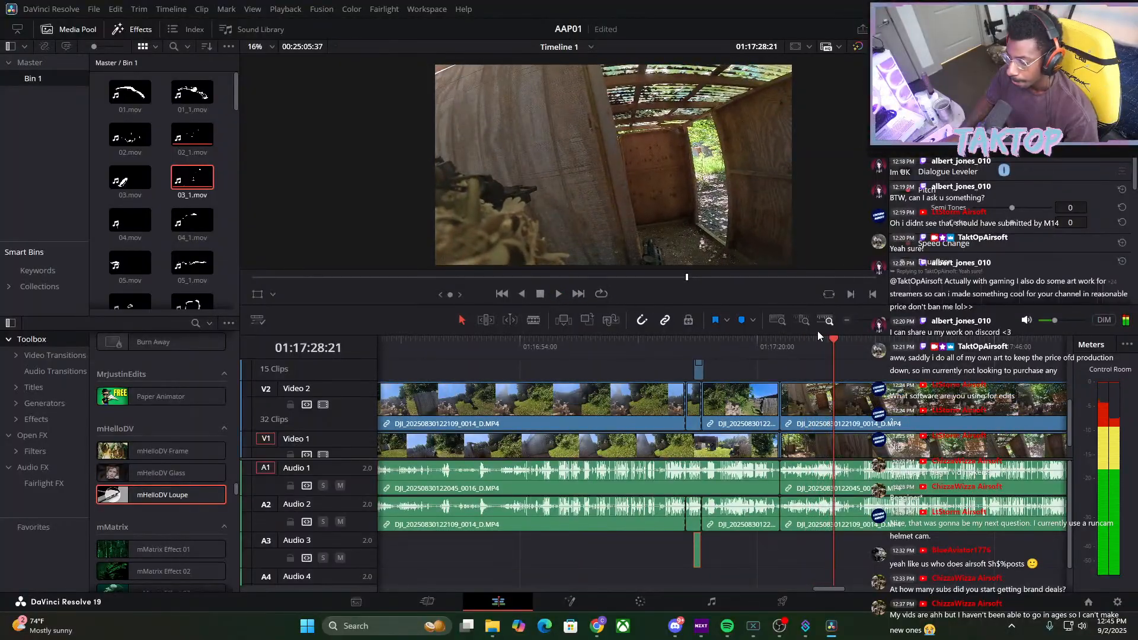
Place 08_1.mov above Video 2 at 01:17:28:06 and shrink the hit graphic over the distant target in the shed doorway
drag(830, 339, 832, 340)
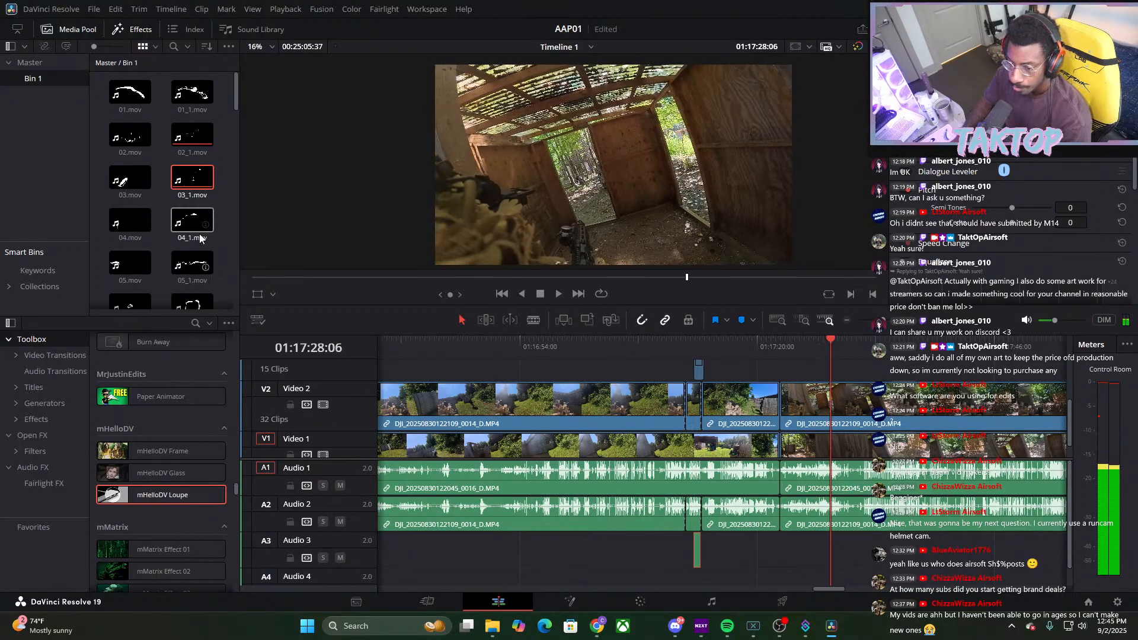
scroll(197, 269, down, 3)
drag(192, 256, 836, 381)
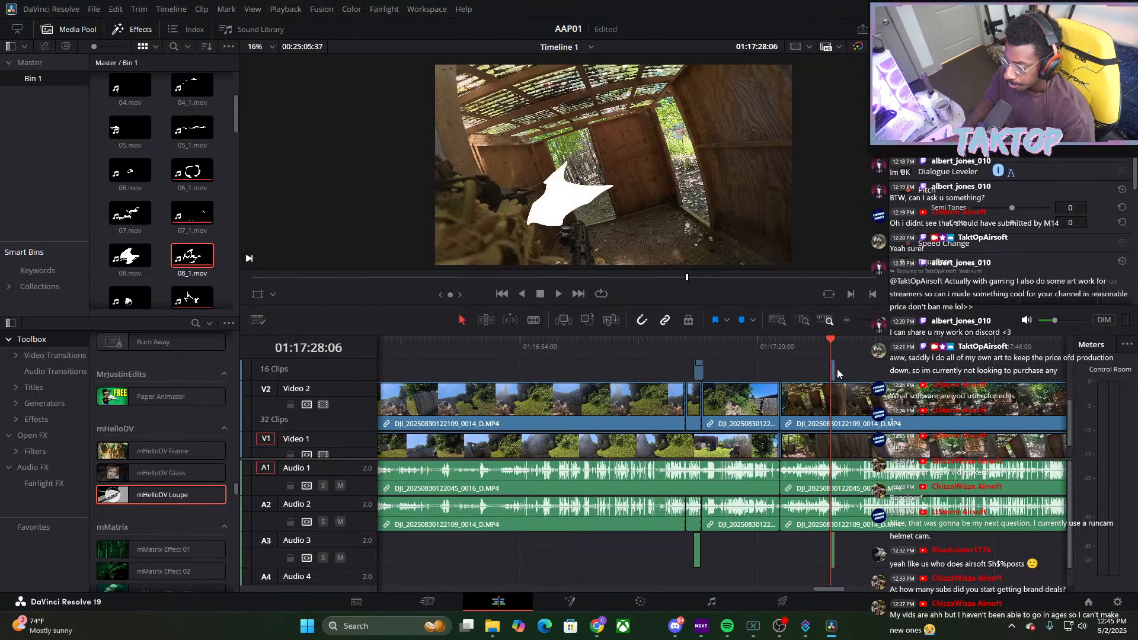
click(901, 67)
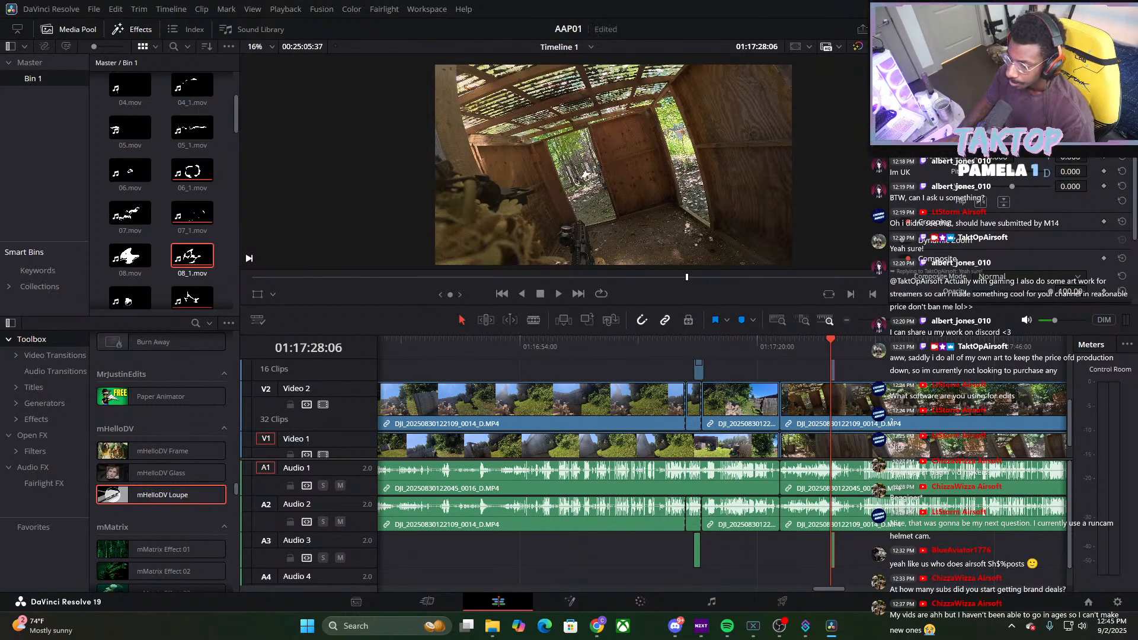
Replace the 08_1.mov graphic's own audio with the Call of Duty sound effect on Audio 3 at 01:17:28:06
right_click(832, 545)
click(854, 534)
click(832, 555)
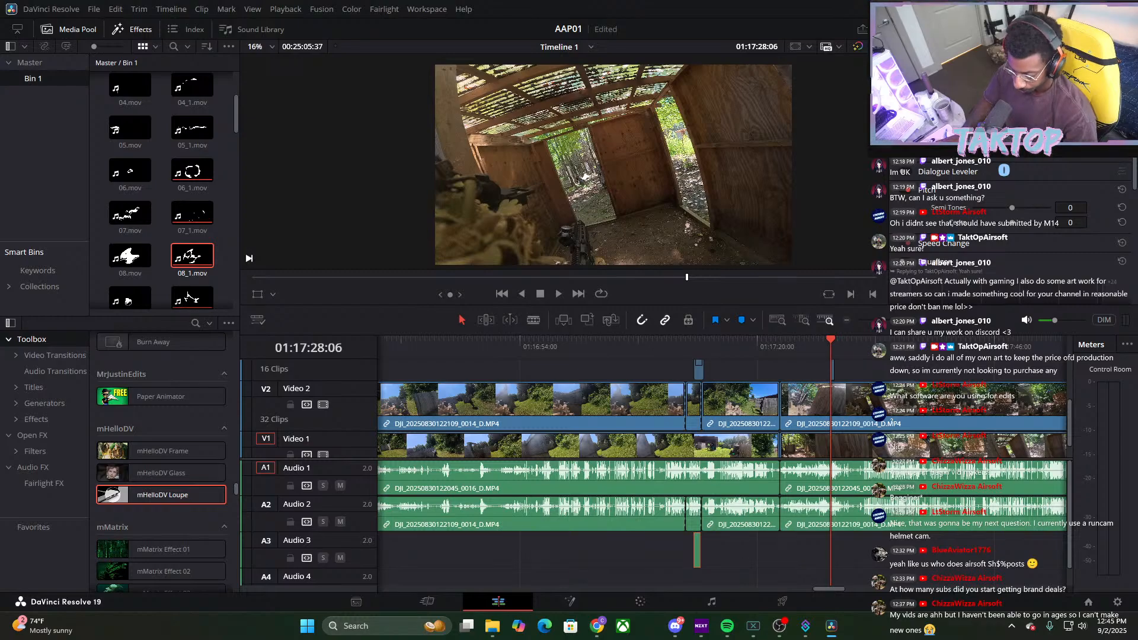
key(ctrl+v)
Play back the shed hit with its sound effect and return to 01:17:28:06
drag(839, 339, 826, 343)
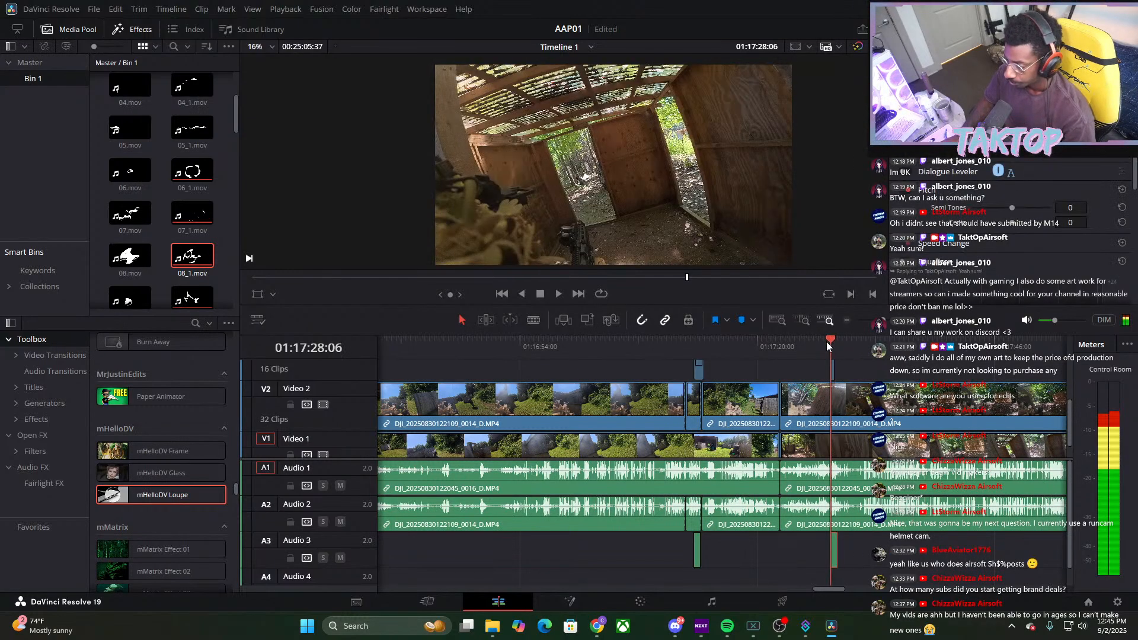
click(560, 297)
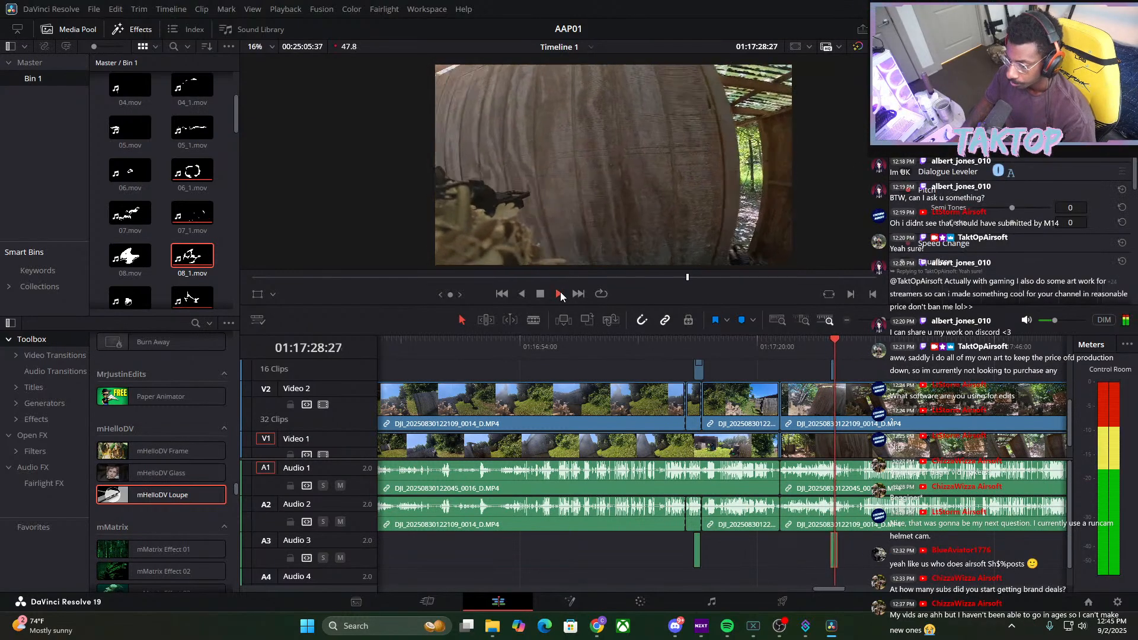
drag(840, 341, 829, 358)
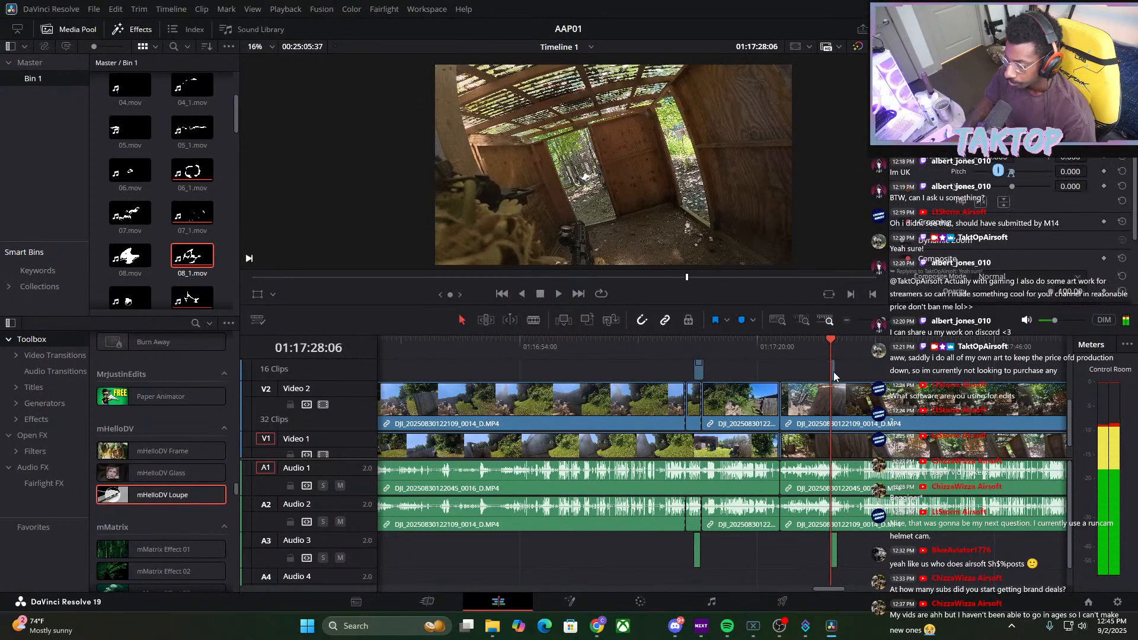
Color the 08_1.mov graphic red in the RGB Mixer with Green Output 0.00, -2.54, -2.00 and Blue Output -2.00, -2.00, -2.32
click(640, 601)
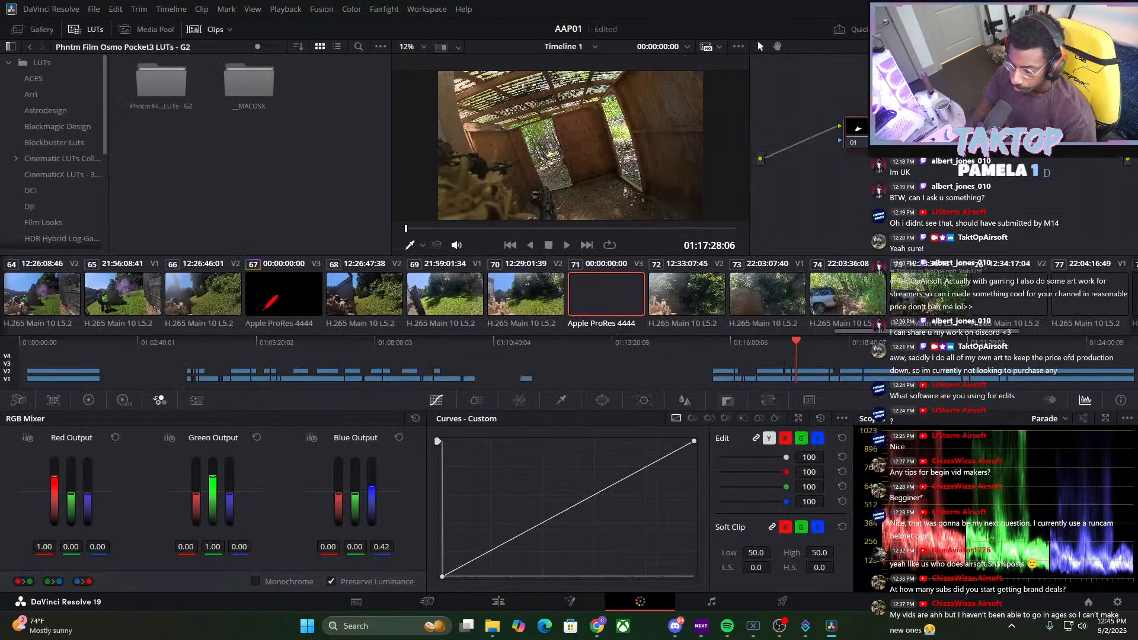
drag(339, 495, 339, 525)
drag(229, 495, 229, 527)
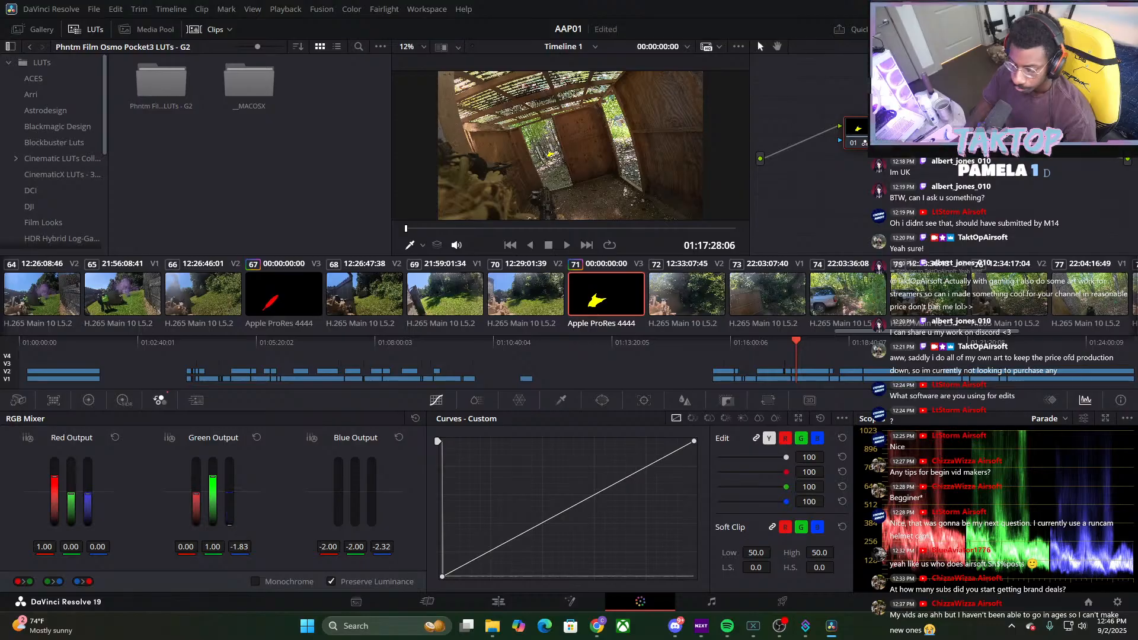
drag(213, 479, 214, 527)
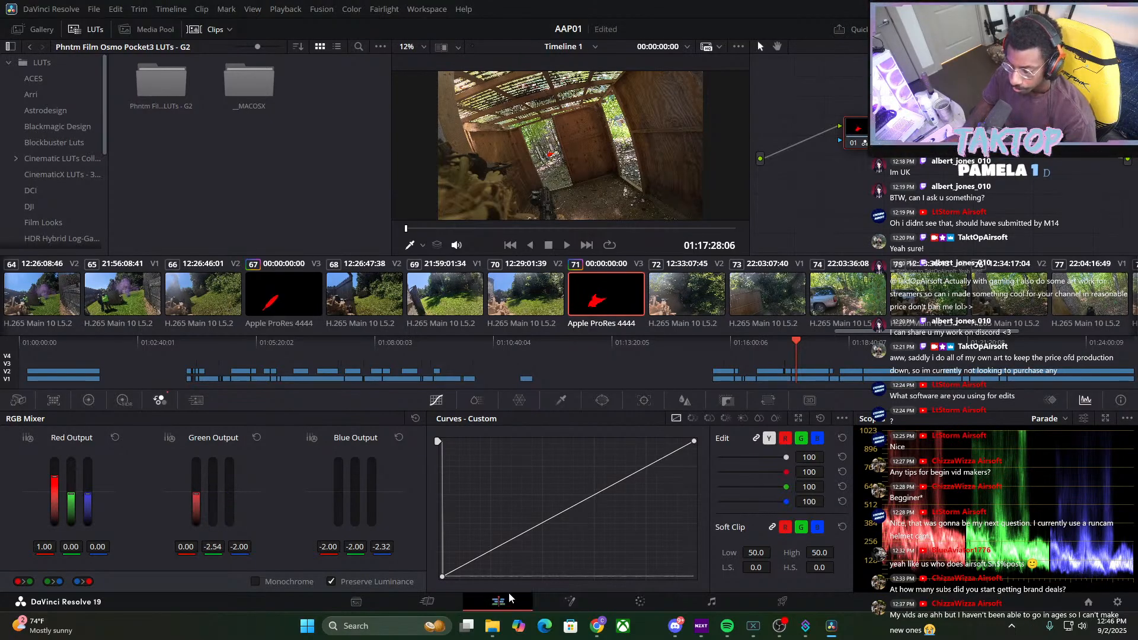
click(503, 600)
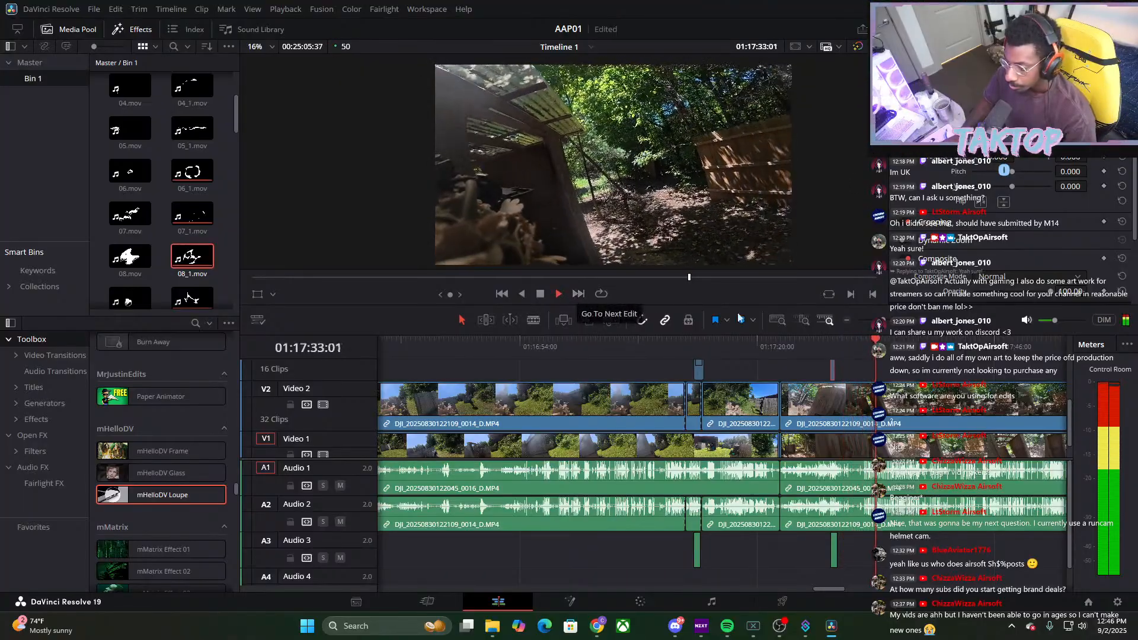
Review the footage from about 01:17:33 to 01:18:19:24 for the next cut point
drag(881, 319, 876, 319)
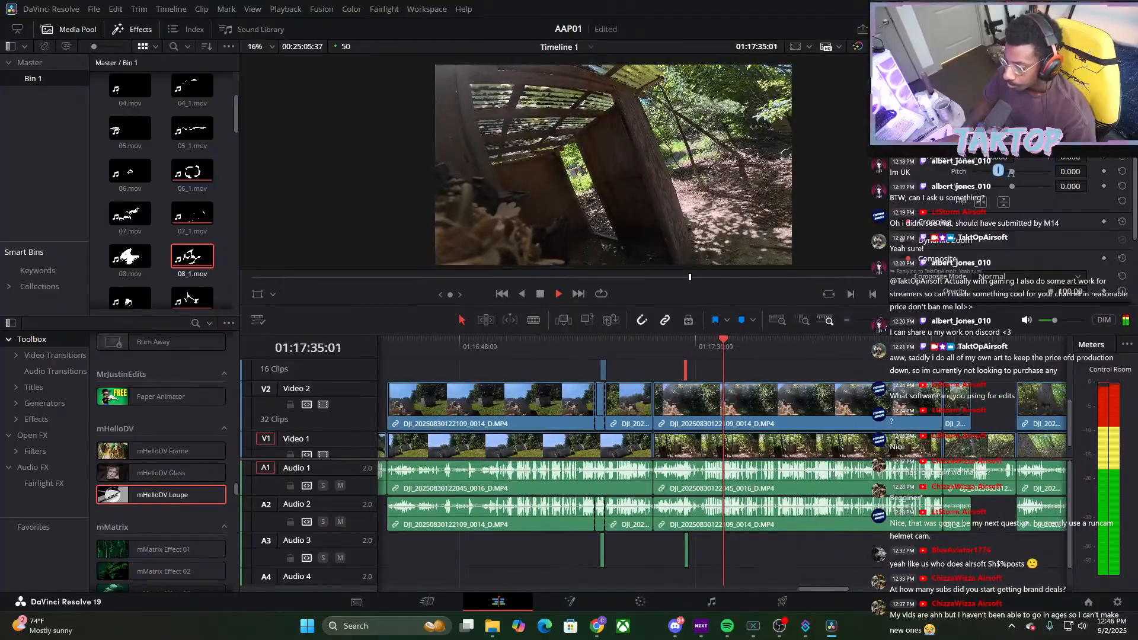
drag(763, 351, 971, 354)
key(space)
click(898, 321)
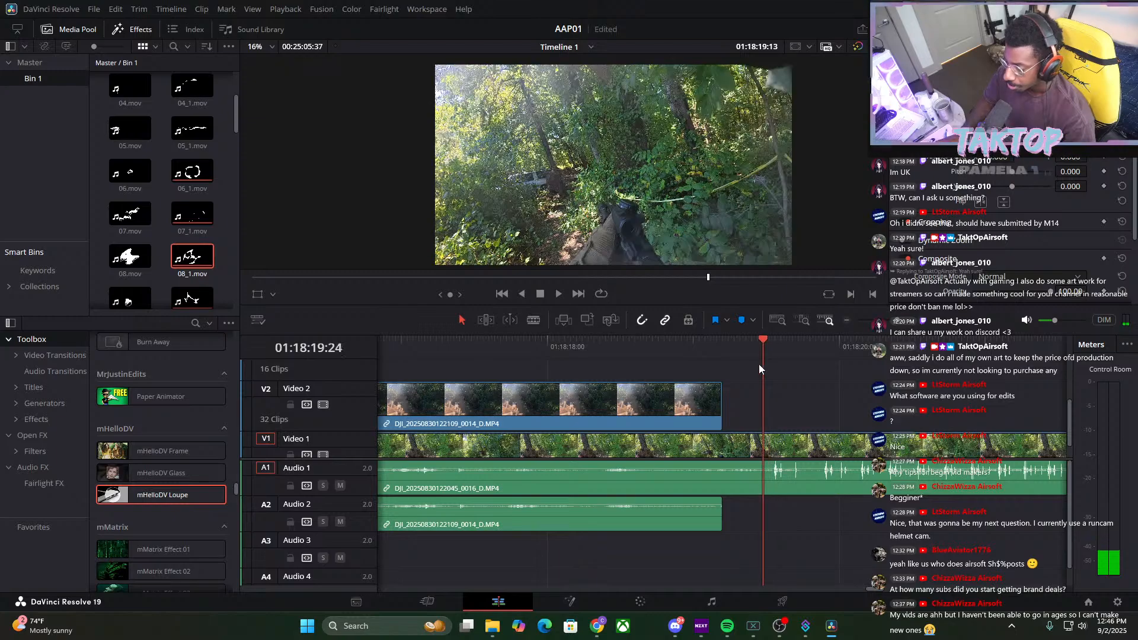
Split the Video 1 clip and its linked audio at 01:18:19:24 and at about 01:18:22:02
click(533, 320)
click(763, 446)
drag(898, 320, 888, 320)
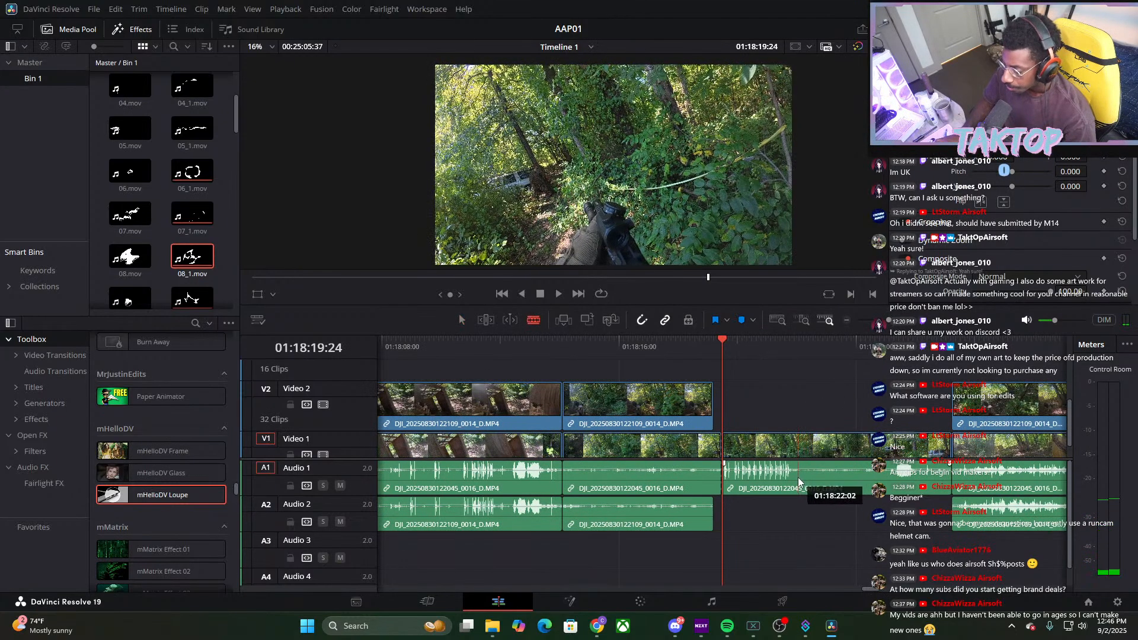
click(799, 480)
Apply the mHelloDV Loupe to the short Video 1 clip at 01:18:19:24 and preview it at 01:18:20:34
click(462, 320)
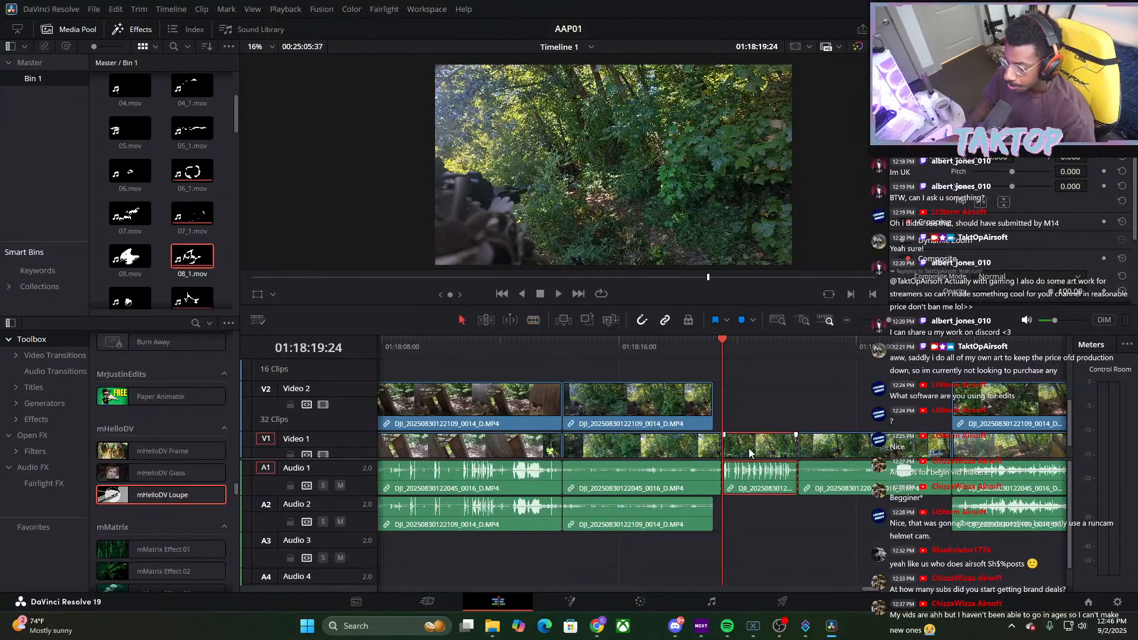
drag(122, 495, 761, 436)
drag(717, 350, 758, 363)
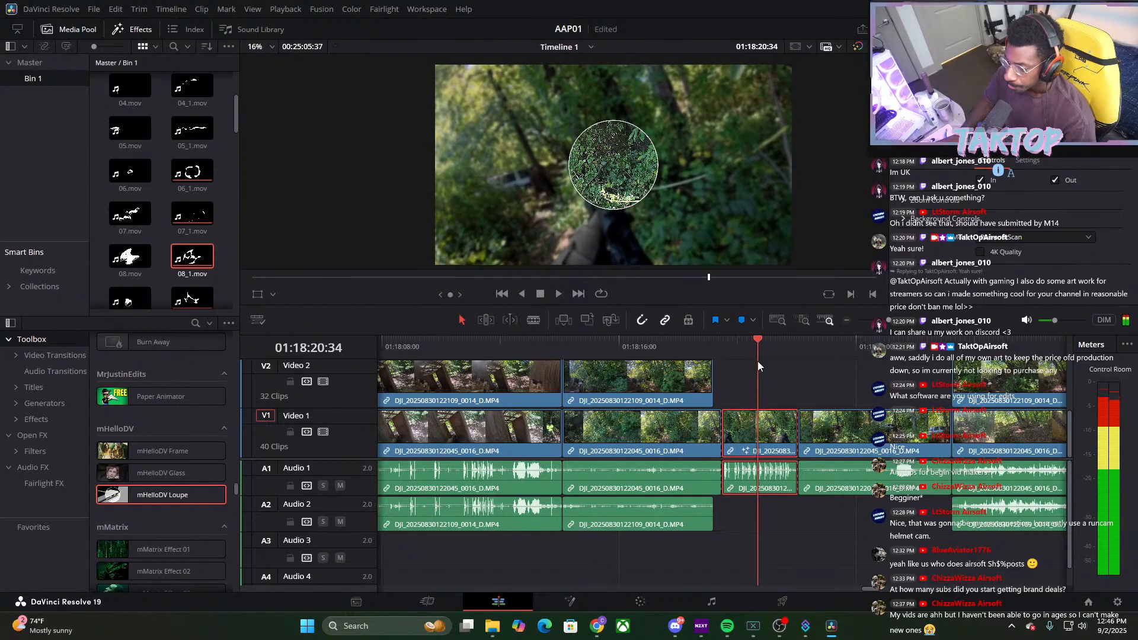
Set the loupe's Zoom Position X to 0.376, preview the clip and return to 01:18:20:20
click(904, 201)
drag(1008, 216, 935, 216)
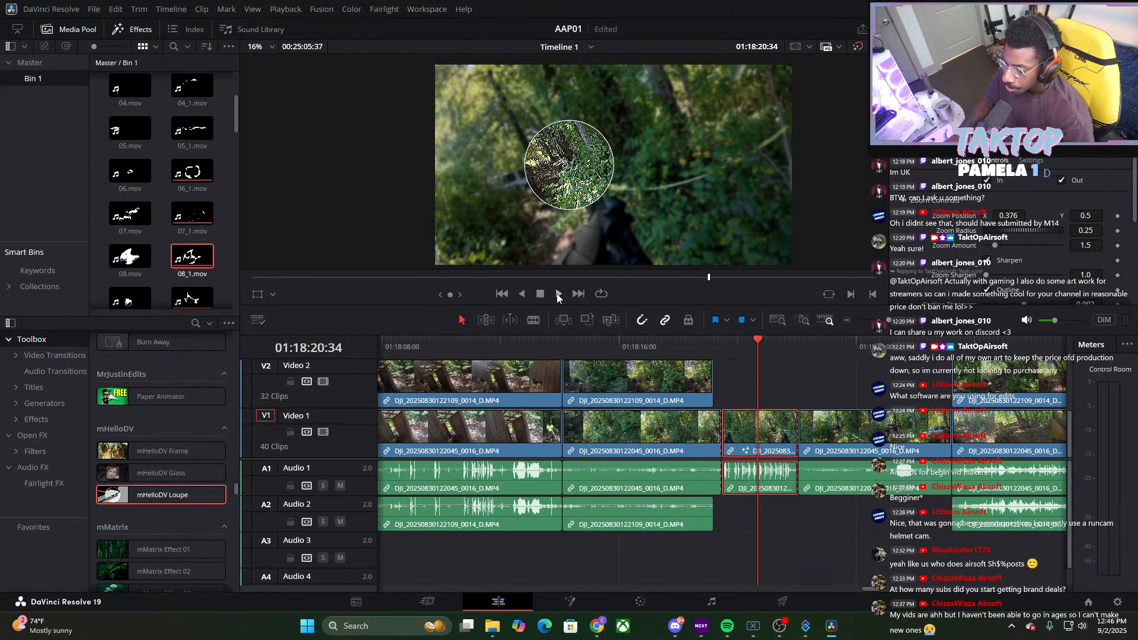
click(557, 294)
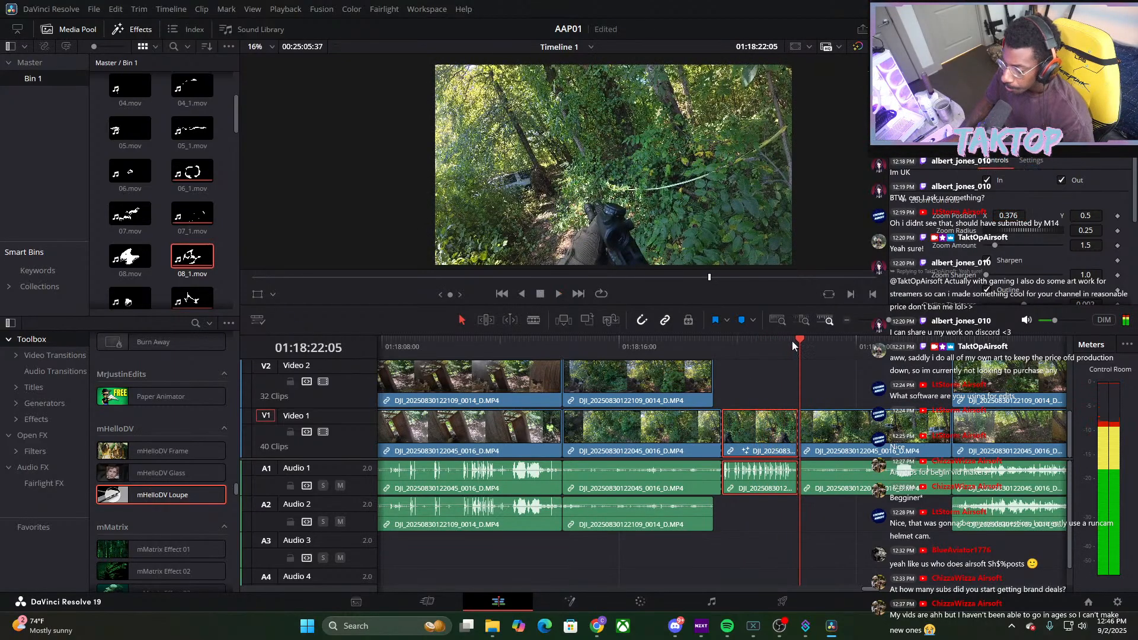
drag(793, 345, 750, 345)
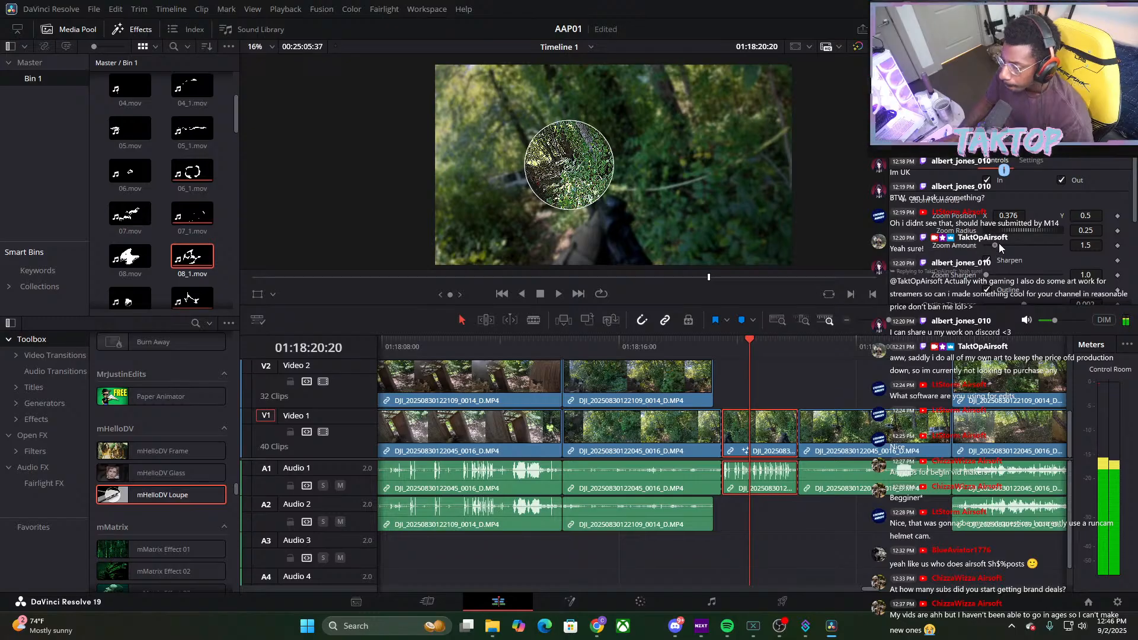
Set the loupe's Zoom Amount to 2.701 and its Zoom Position to X 0.382, Y 0.506
drag(995, 245, 1007, 214)
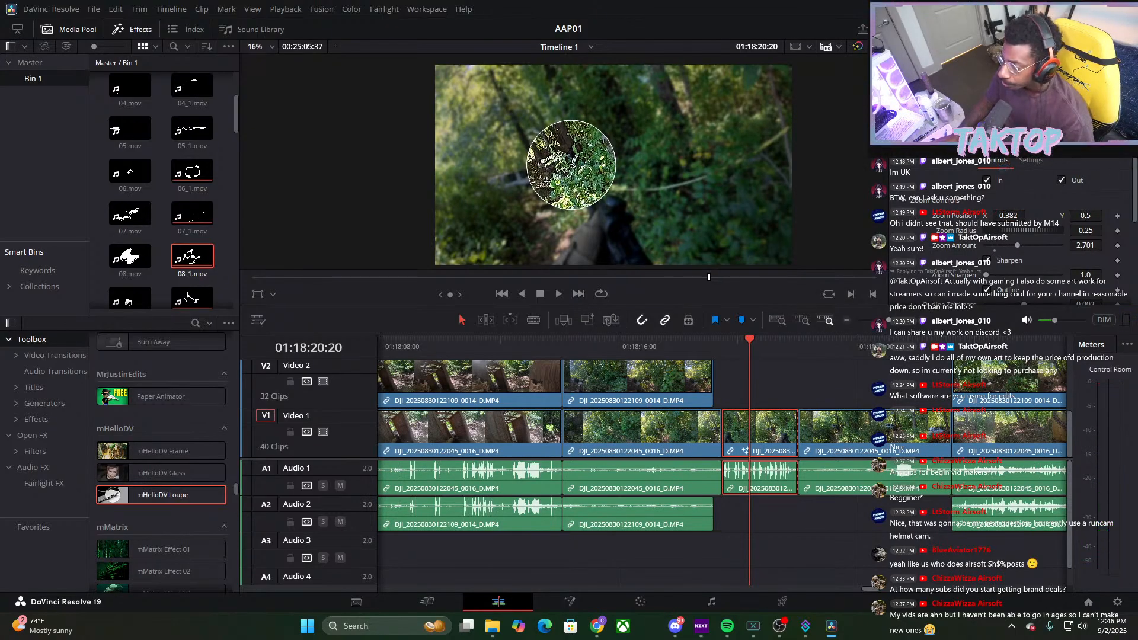
drag(1084, 215, 1087, 215)
scroll(608, 205, up, 3)
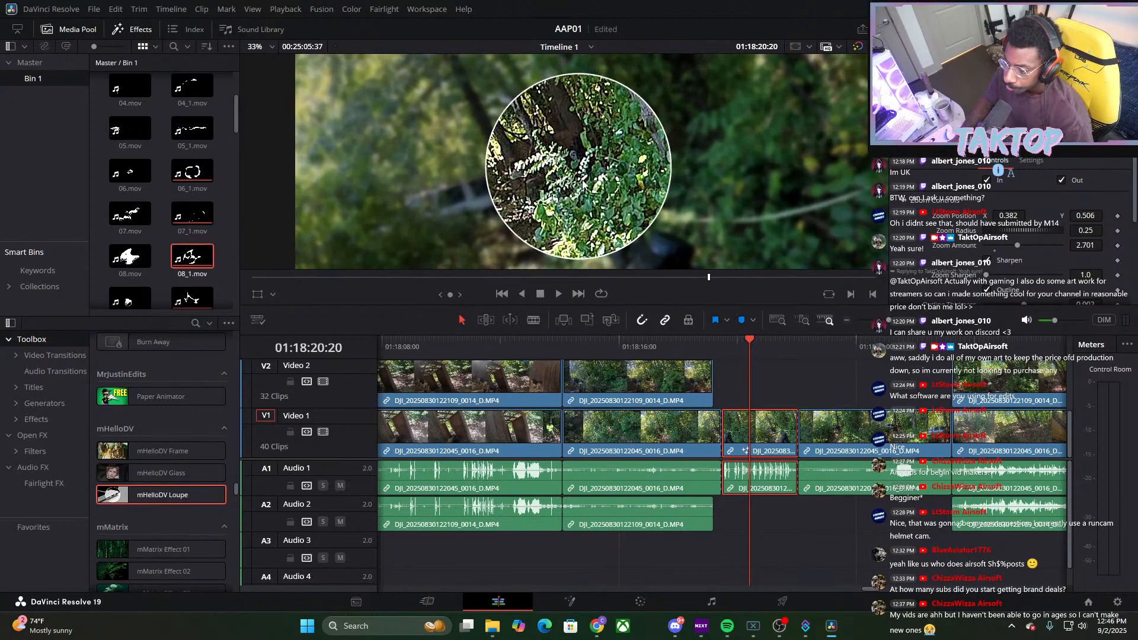
scroll(608, 205, down, 4)
scroll(608, 205, up, 1)
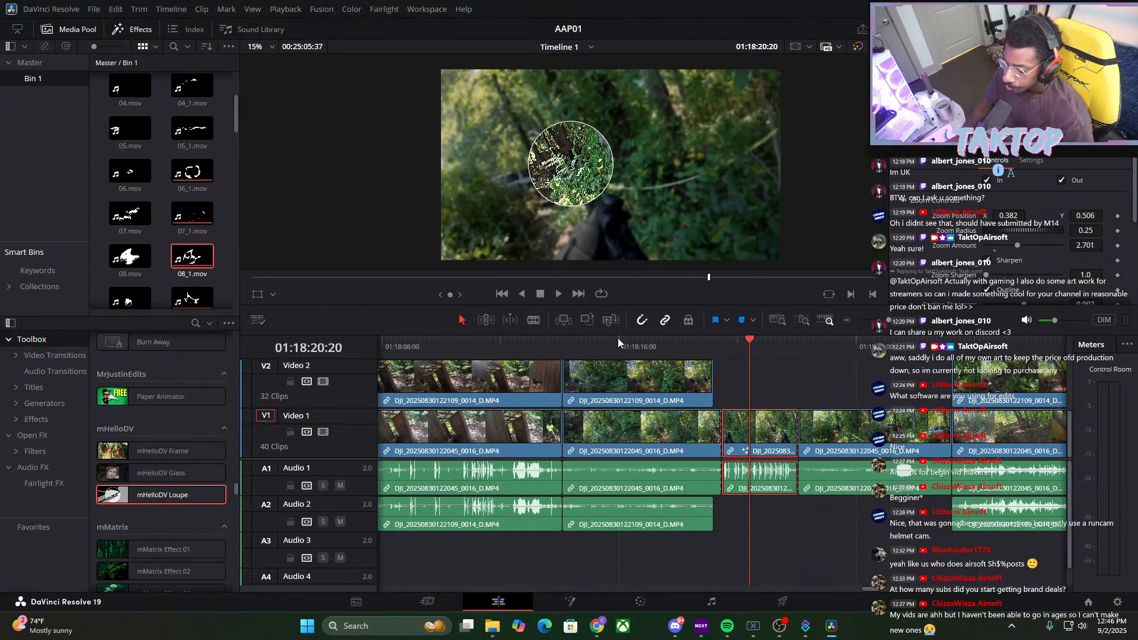
Preview the magnified clip, set the loupe's Zoom Position X to 0.374 and play through to the hit at 01:18:21:13
click(558, 294)
click(541, 295)
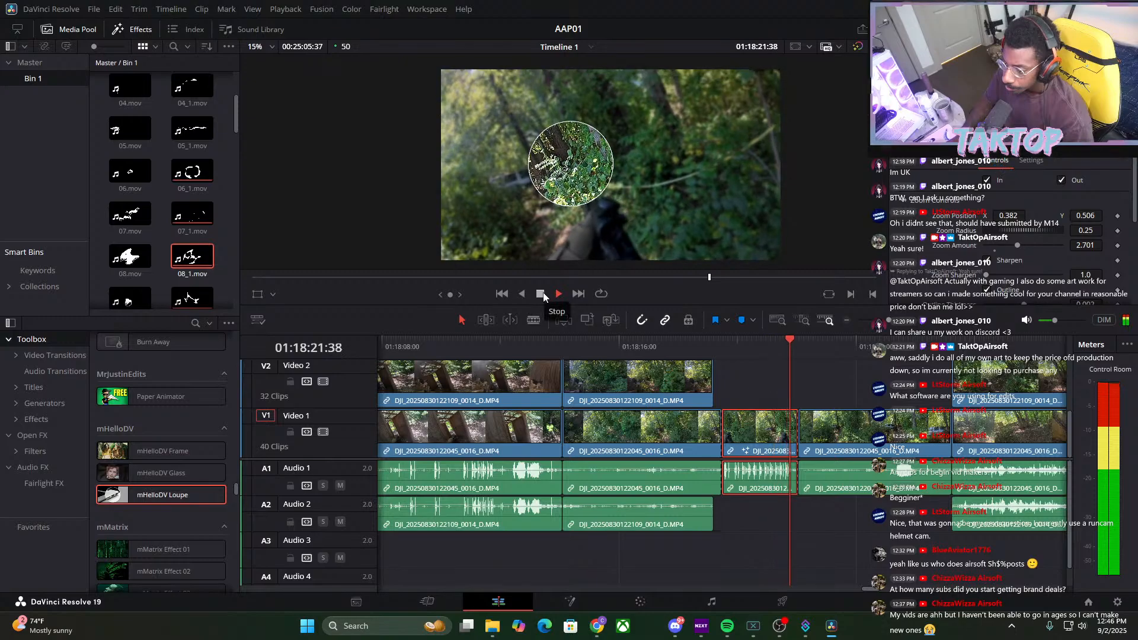
drag(791, 350, 749, 363)
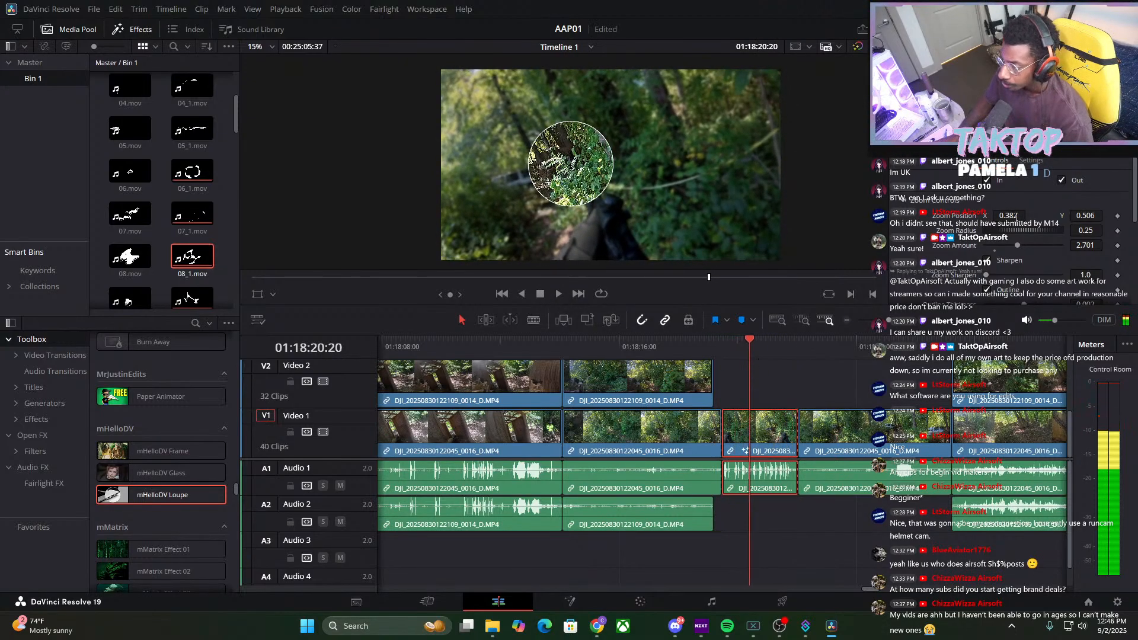
drag(1008, 215, 1003, 216)
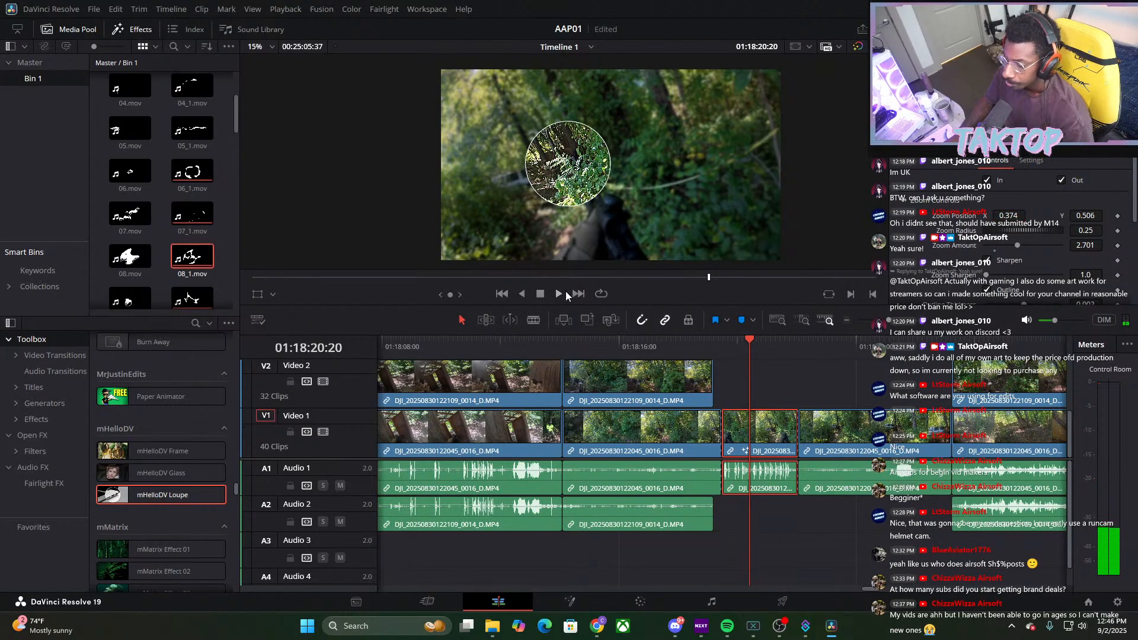
click(559, 295)
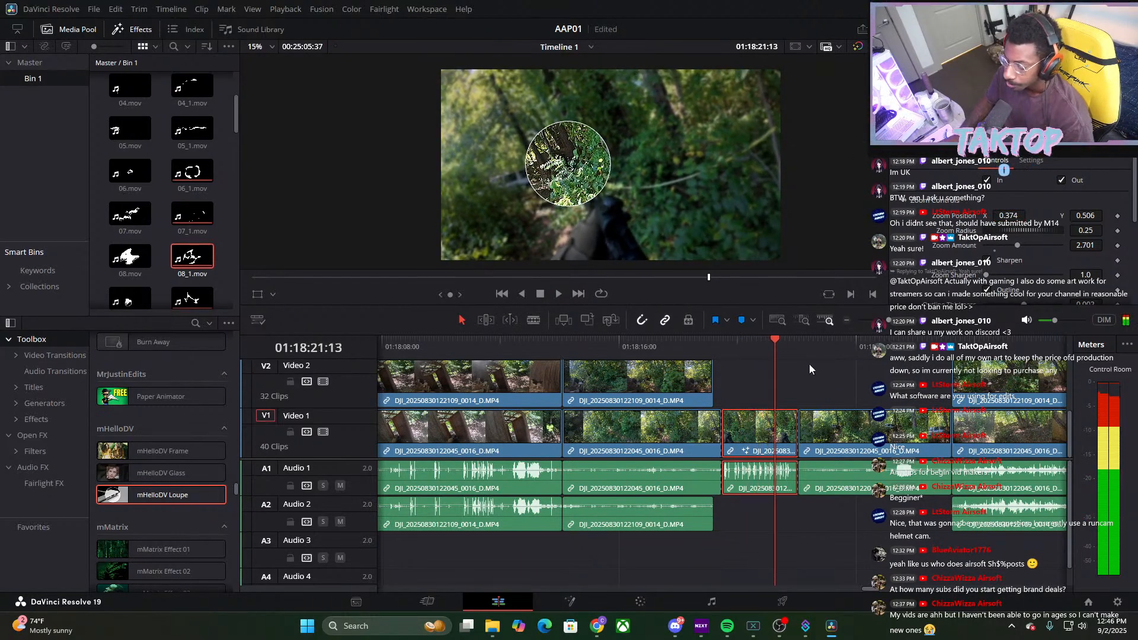
Place the 09_1.mov graphic on Video 3 at 01:18:21:13 and delete its audio on Audio 3
drag(191, 298, 781, 369)
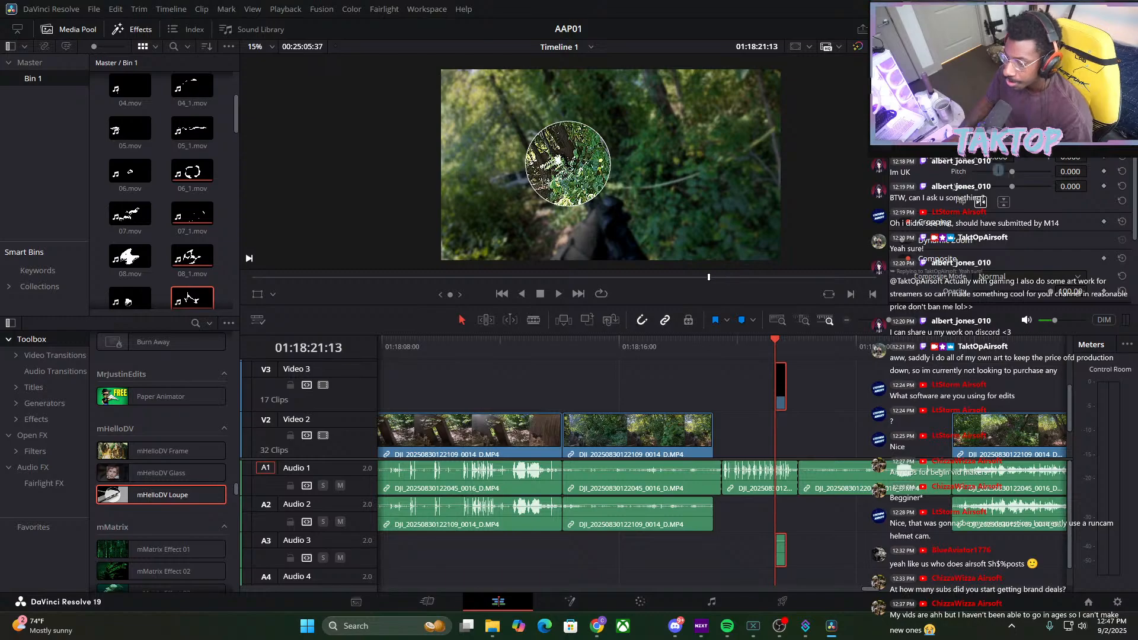
click(778, 552)
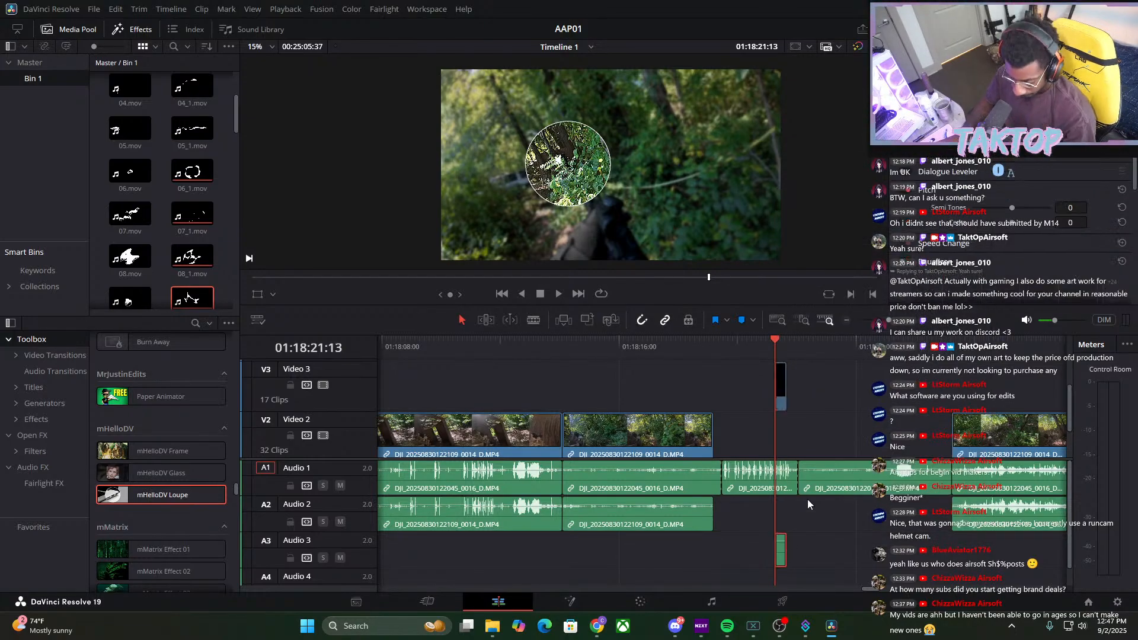
key(Delete)
Copy the Call of Duty sound effect from the earlier hit onto Audio 3 at 01:18:21:13 and play back the result
drag(889, 320, 877, 320)
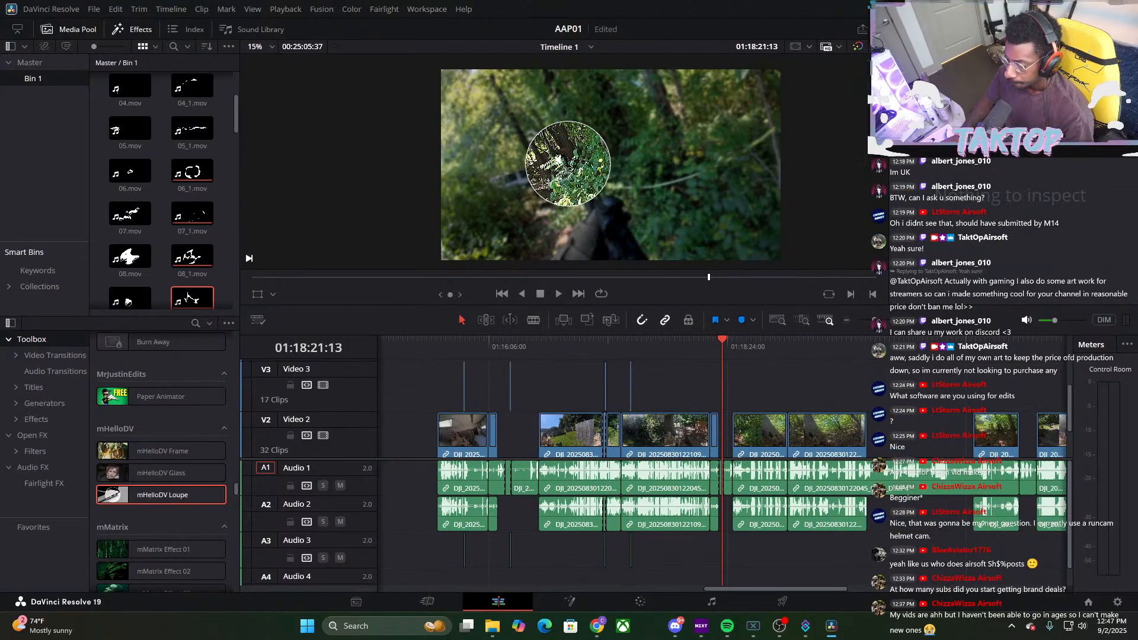
click(630, 557)
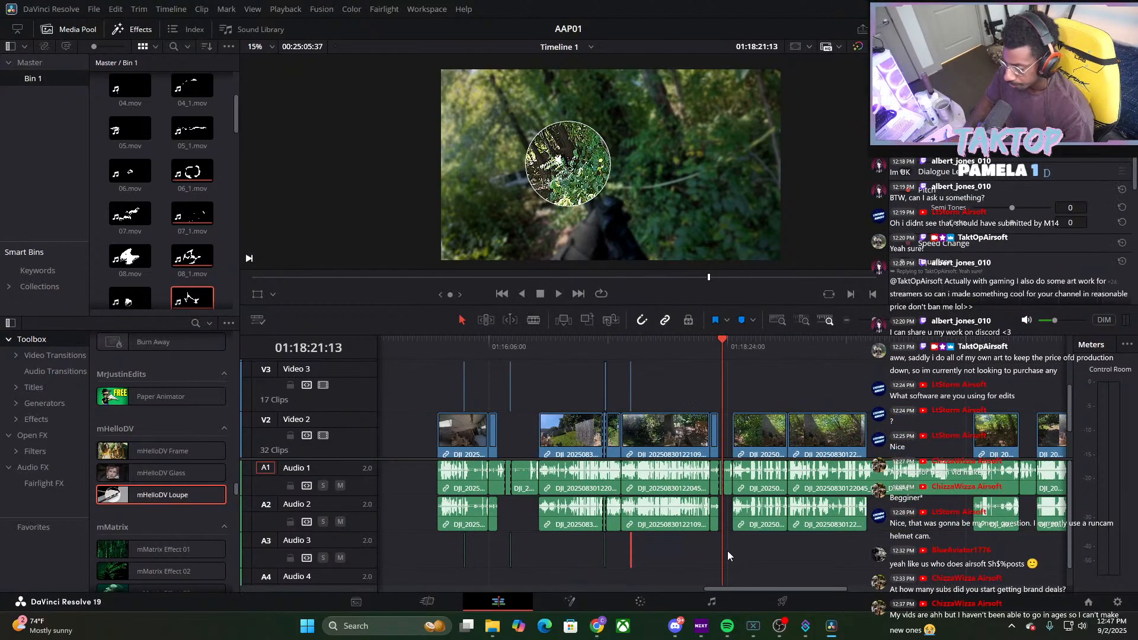
key(ctrl+v)
key(Up)
key(Up)
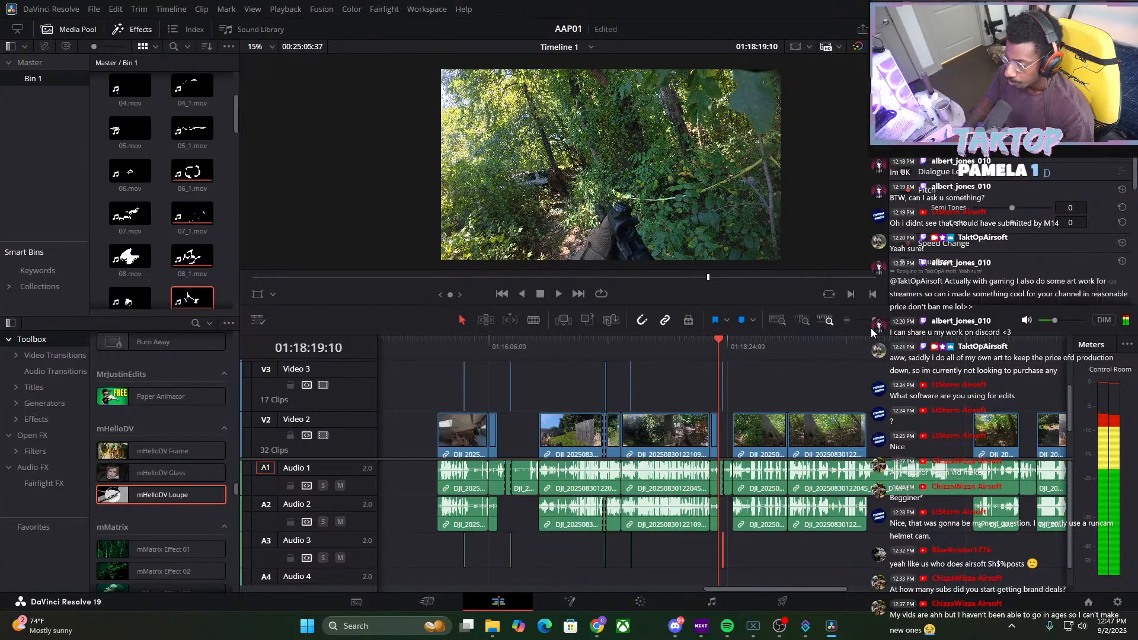
click(803, 322)
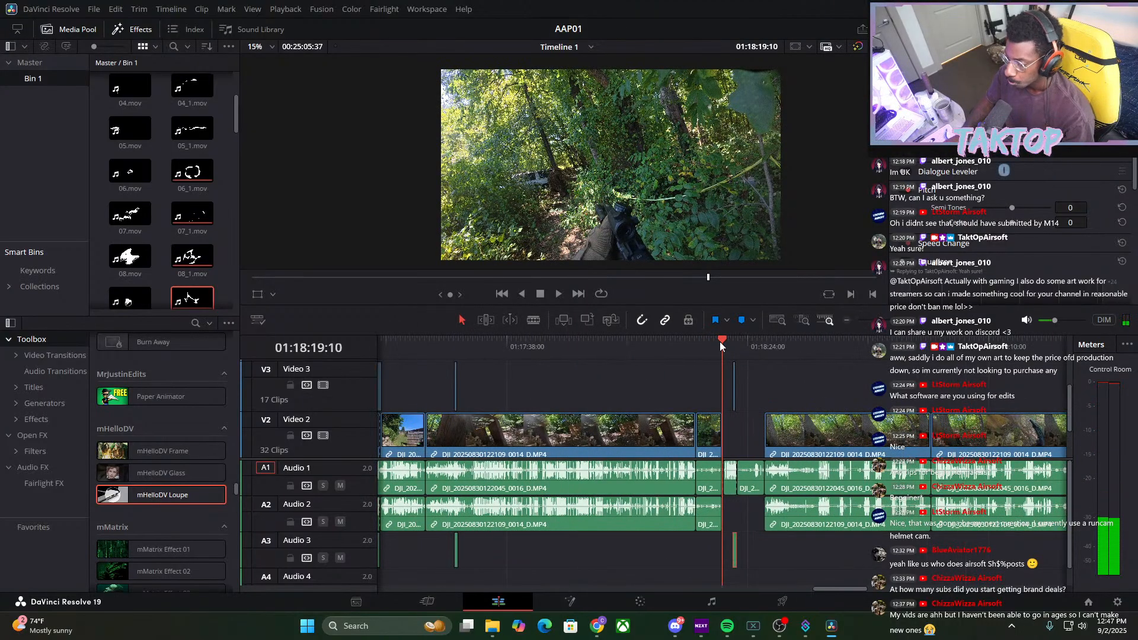
key(space)
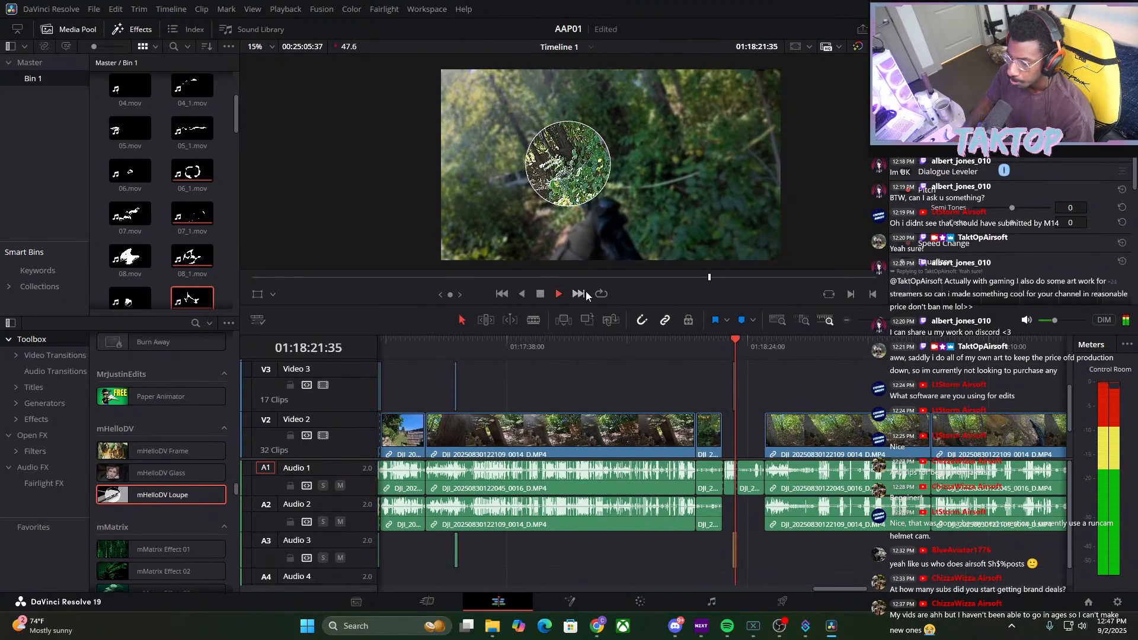
key(space)
click(735, 353)
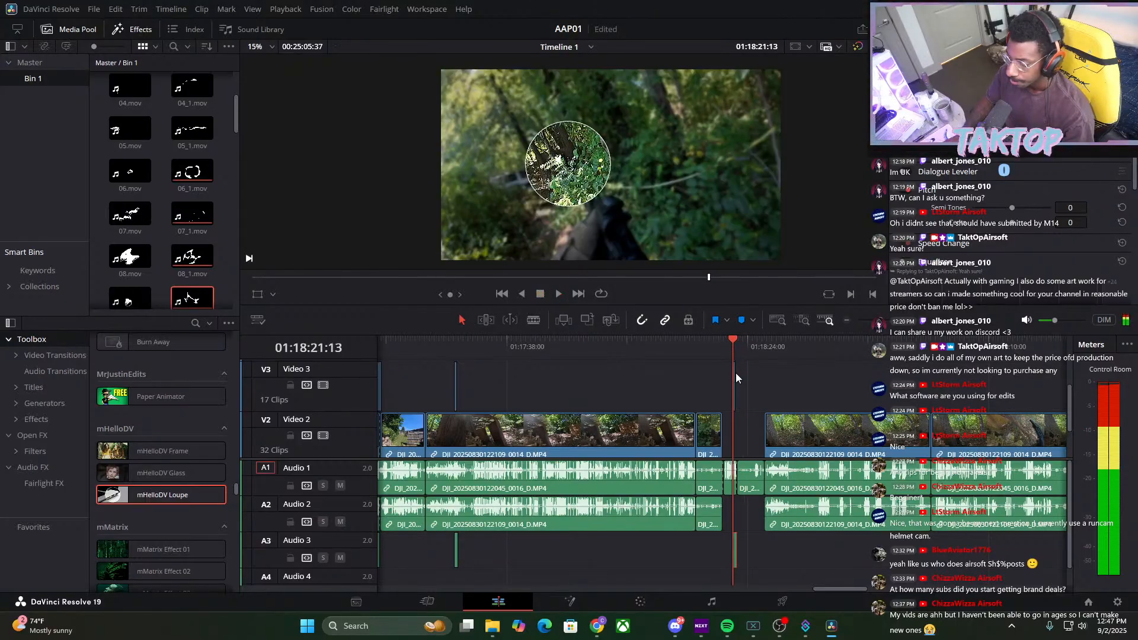
click(640, 602)
drag(372, 478, 373, 514)
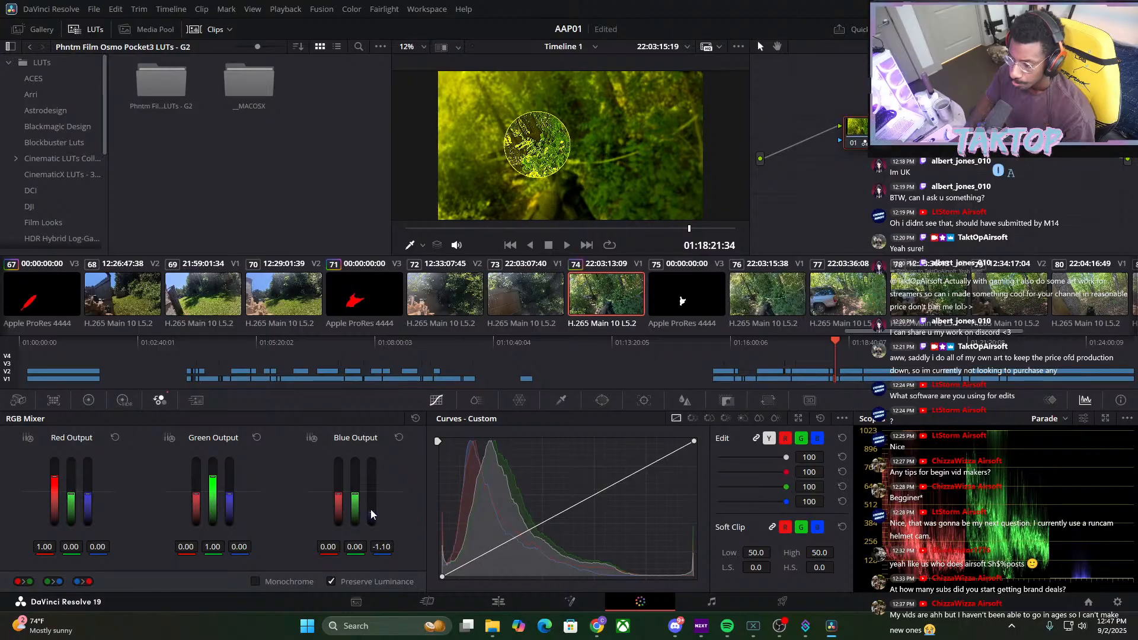
click(498, 601)
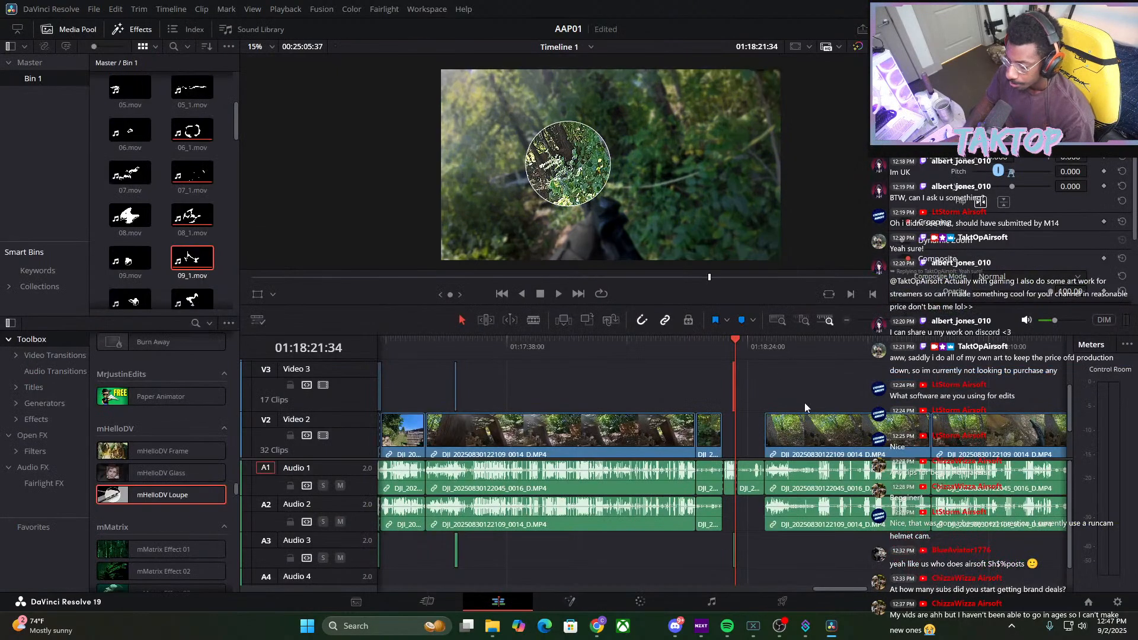
Color the 09_1.mov graphic red in the RGB Mixer with Green Output 0.00, -2.54, -2.00 and Blue Output -1.85, -2.00, -2.83
click(733, 350)
drag(880, 321, 896, 321)
click(640, 601)
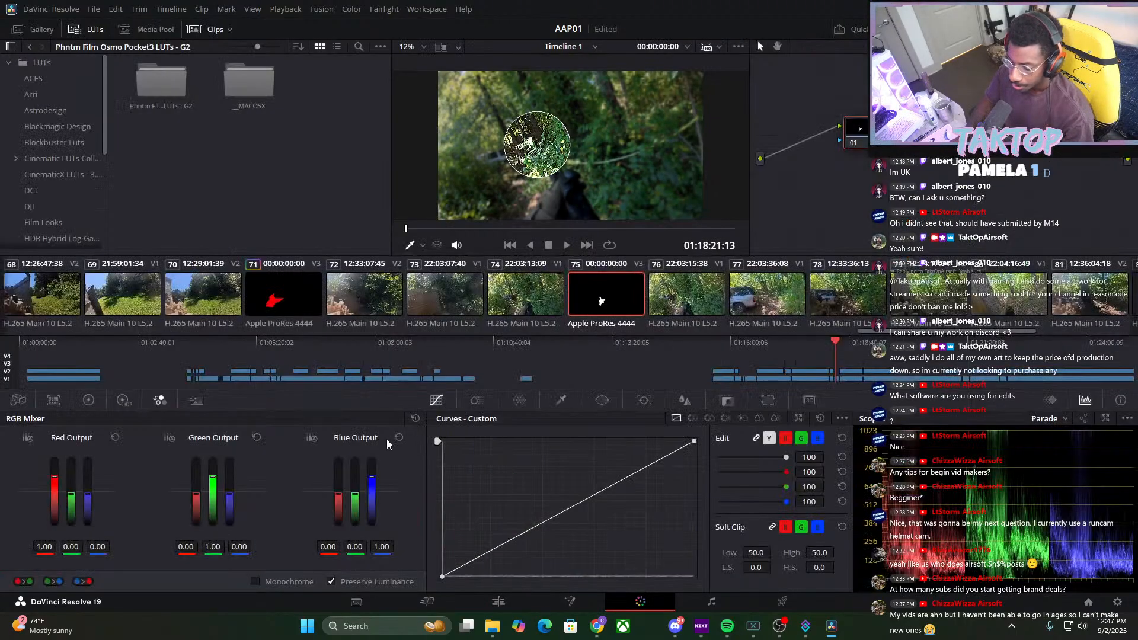
drag(372, 483, 373, 548)
drag(356, 499, 355, 535)
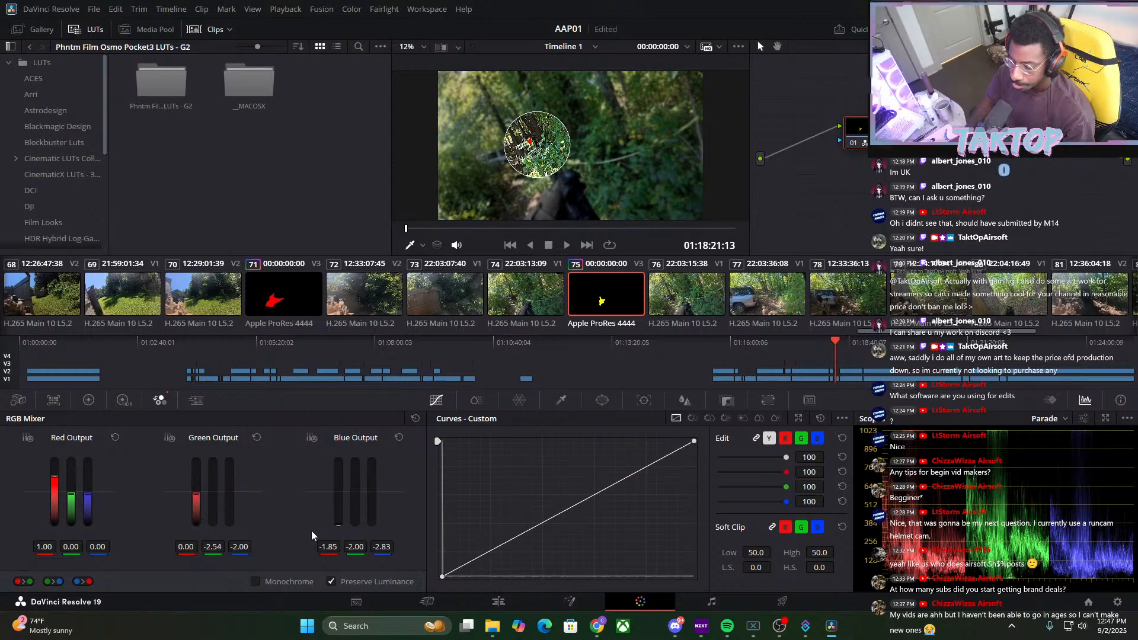
click(497, 602)
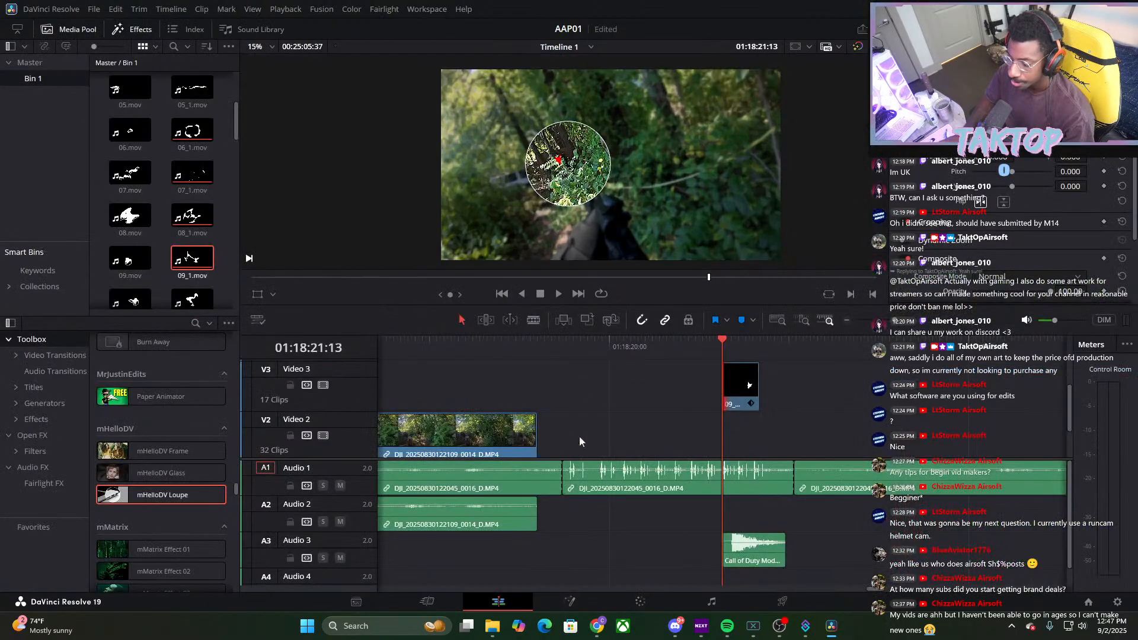
Review the footage from 01:18:21:13 to about 01:18:59:01 for the next moment to magnify
click(558, 295)
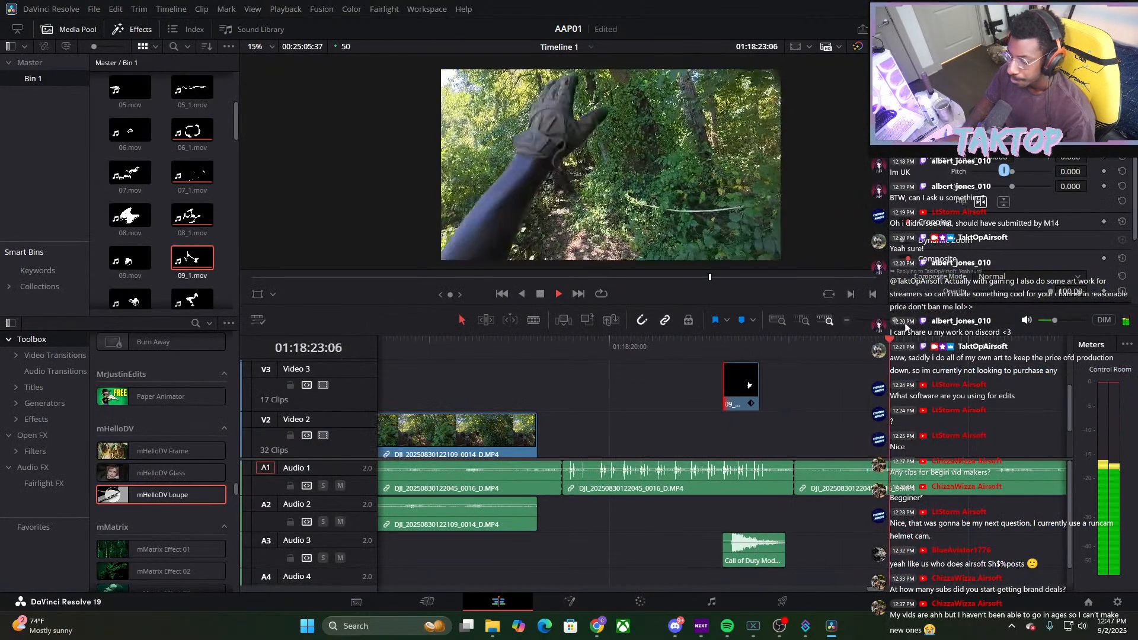
drag(896, 320, 889, 321)
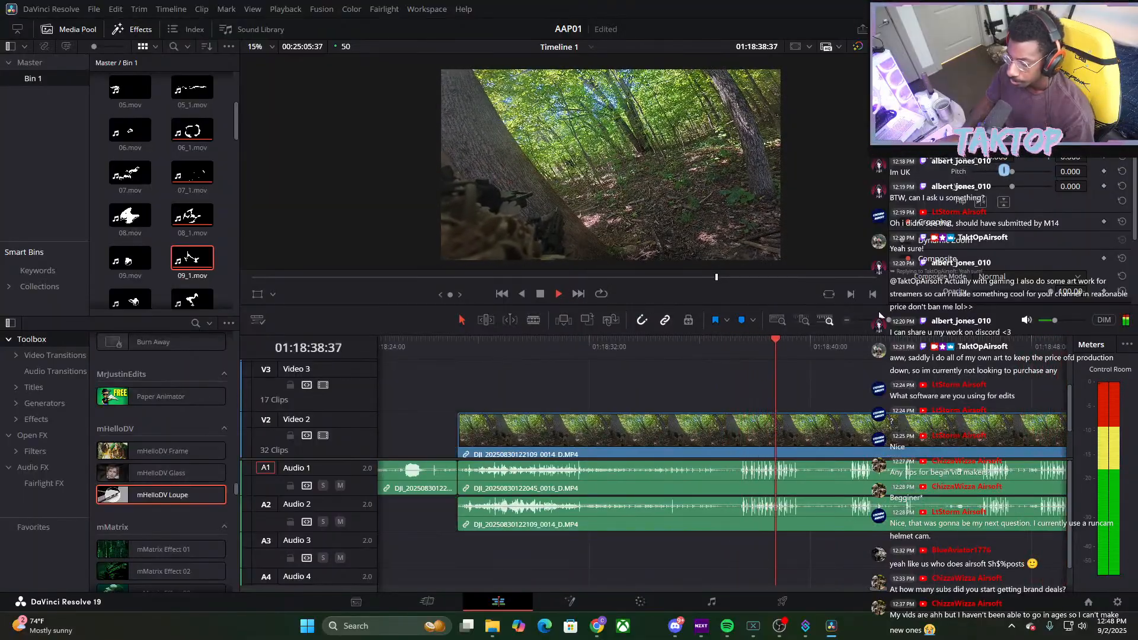
drag(881, 320, 887, 320)
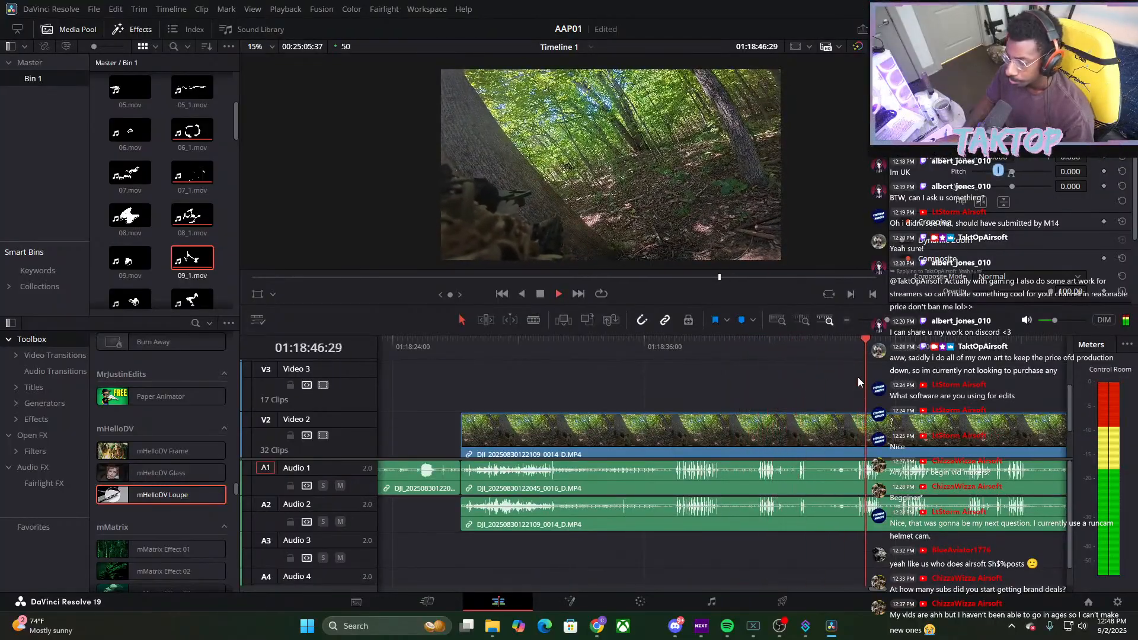
drag(887, 320, 887, 318)
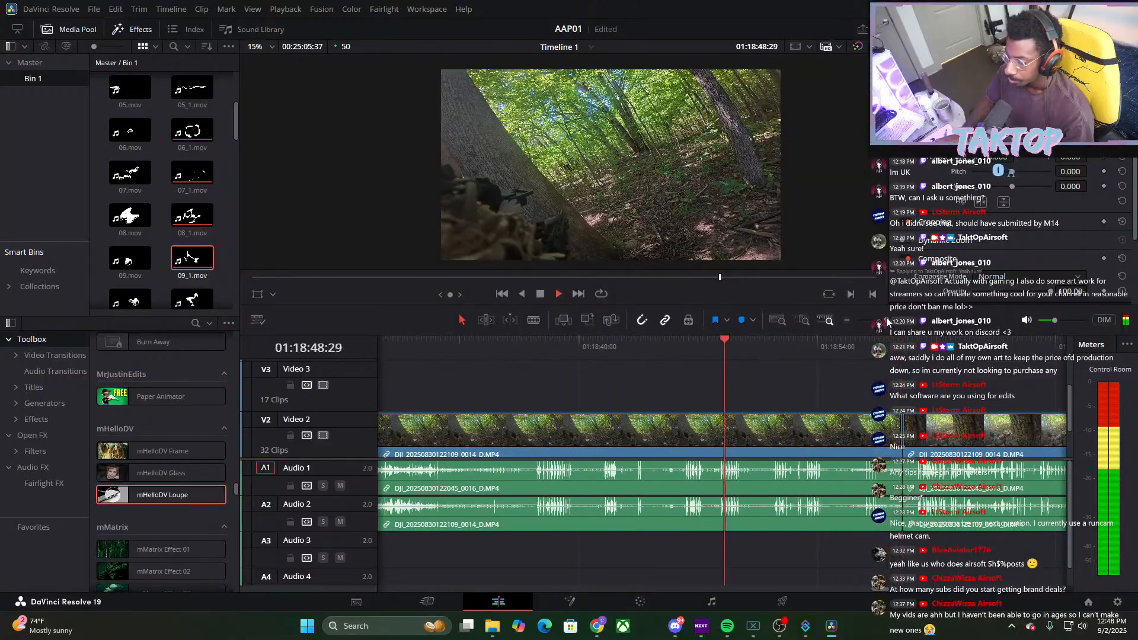
click(802, 365)
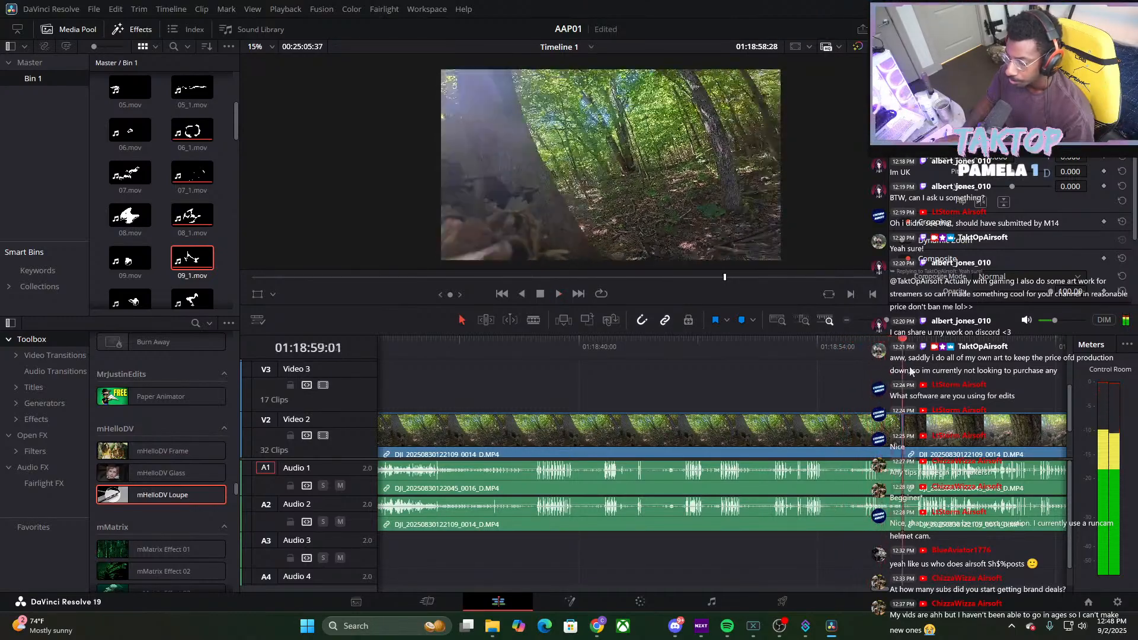
click(779, 400)
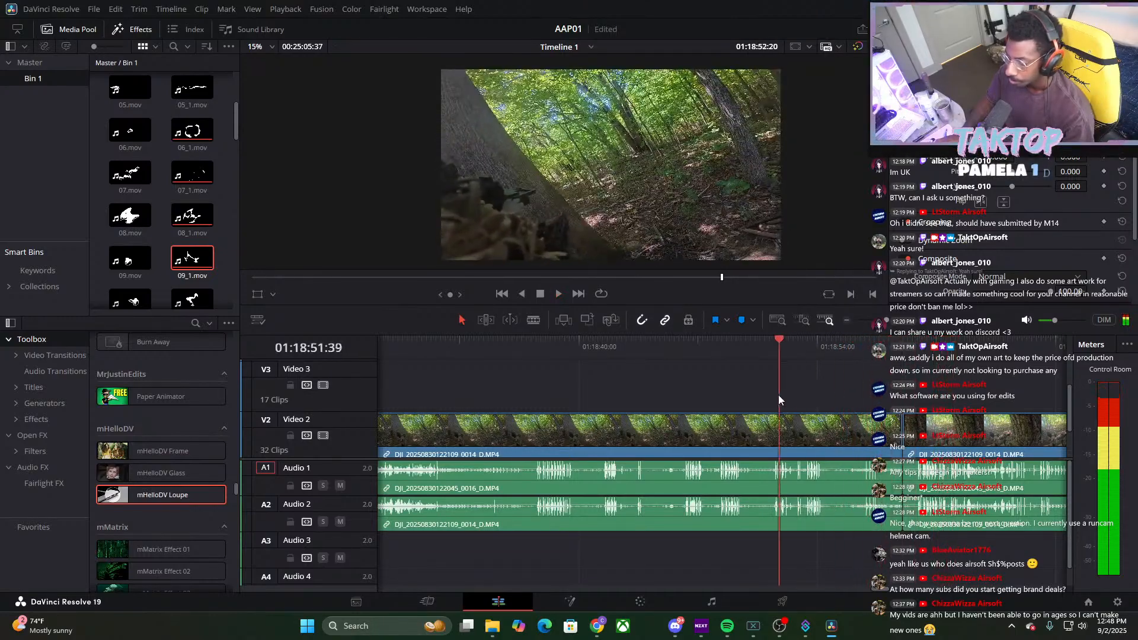
drag(778, 396, 763, 395)
click(542, 294)
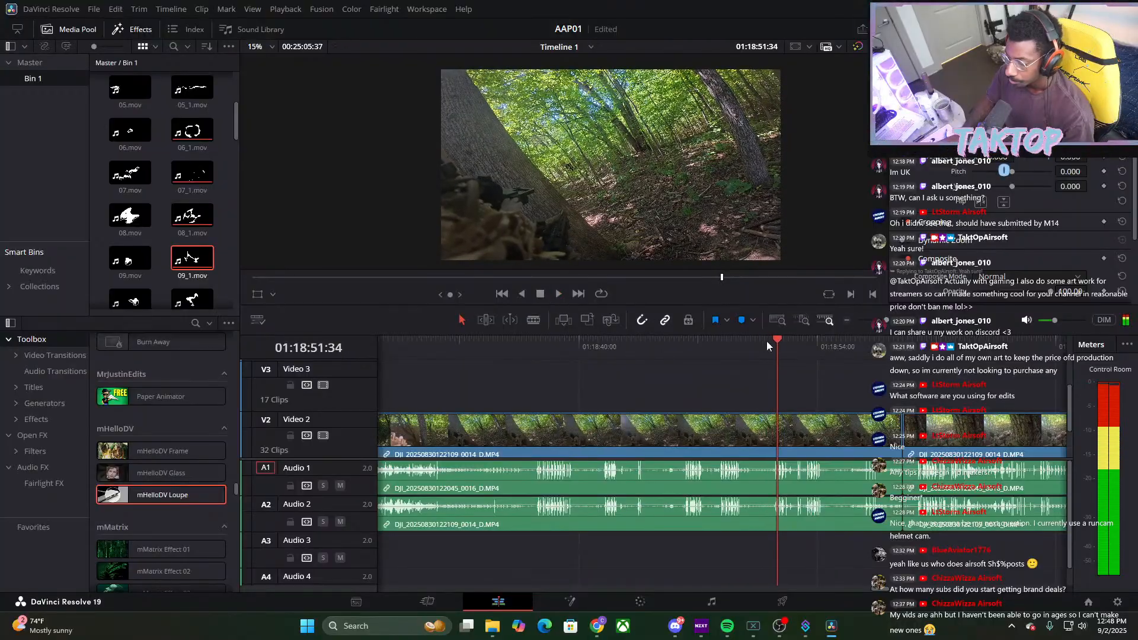
Split the Video 2 clip and its linked audio at 01:18:51:09 and at about 01:18:54:26
drag(766, 346, 770, 353)
key(b)
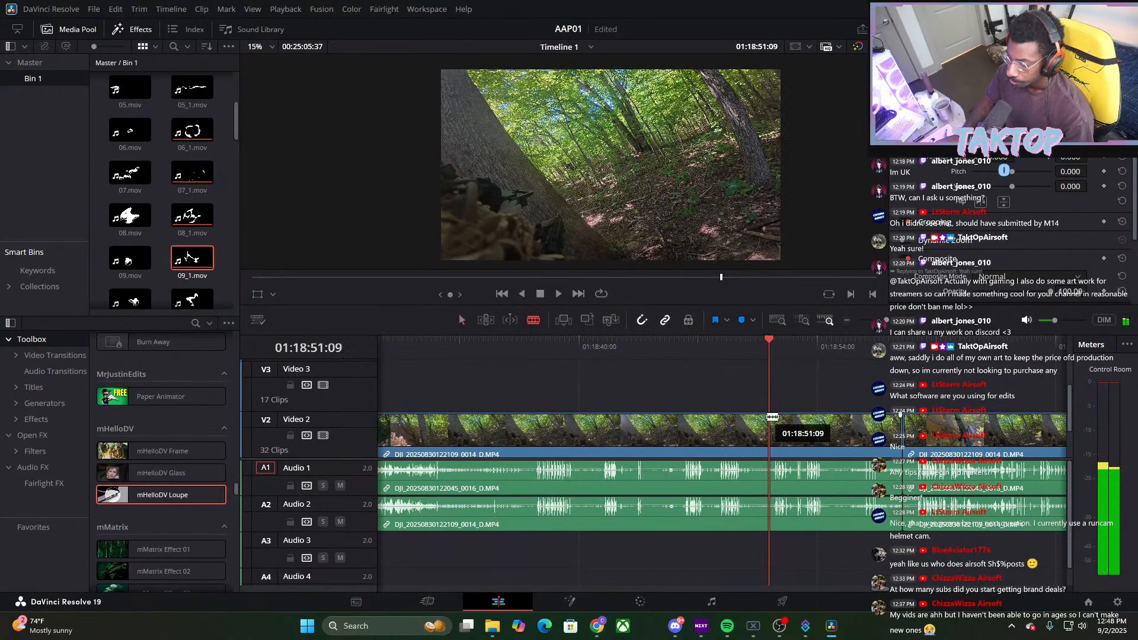
click(772, 421)
click(827, 432)
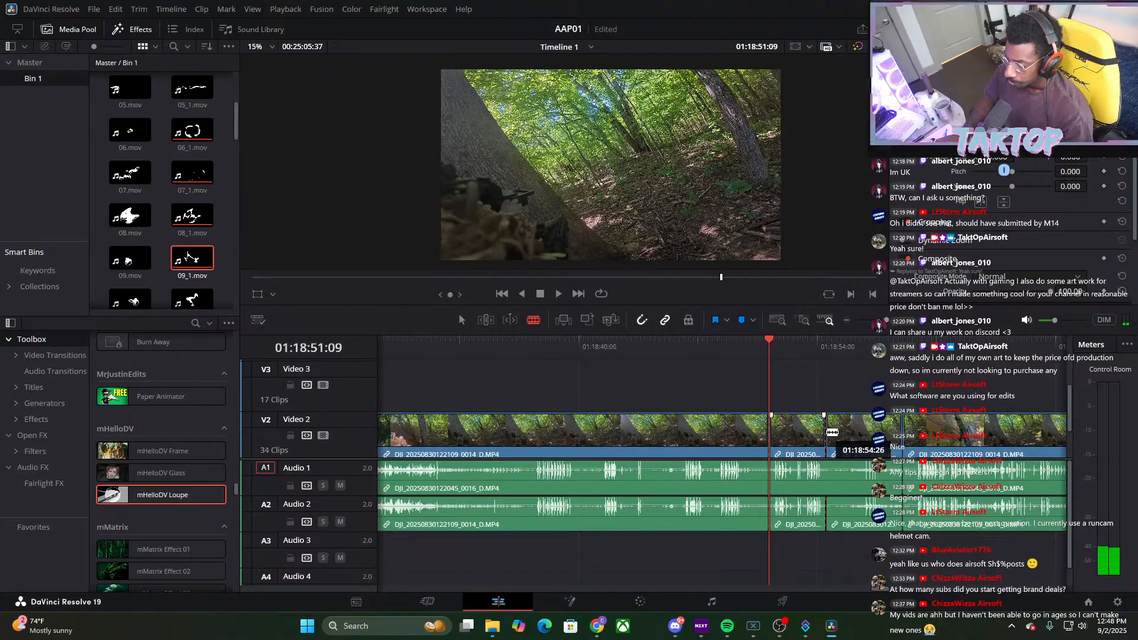
key(a)
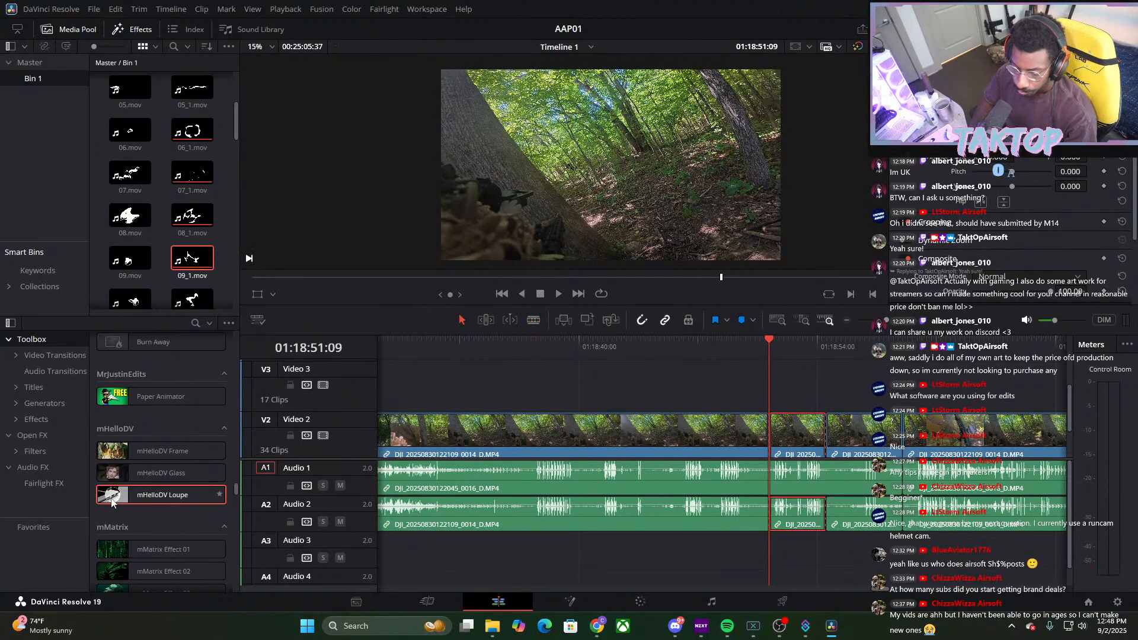
Apply the mHelloDV Loupe to the short Video 2 clip starting at 01:18:51:09
drag(195, 495, 781, 441)
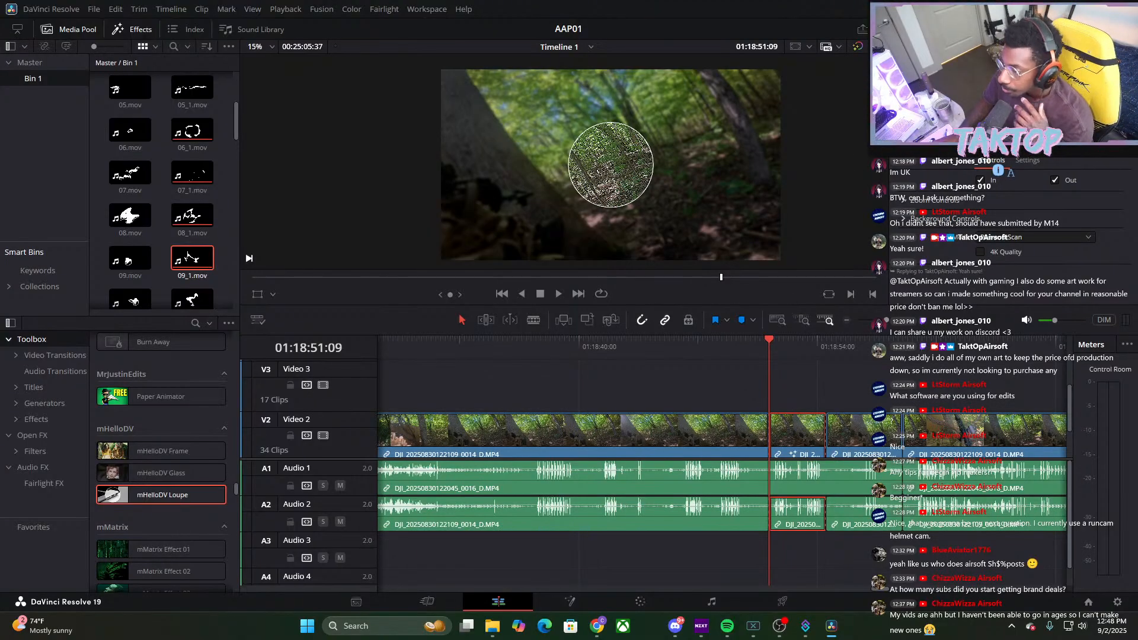
click(910, 66)
click(991, 67)
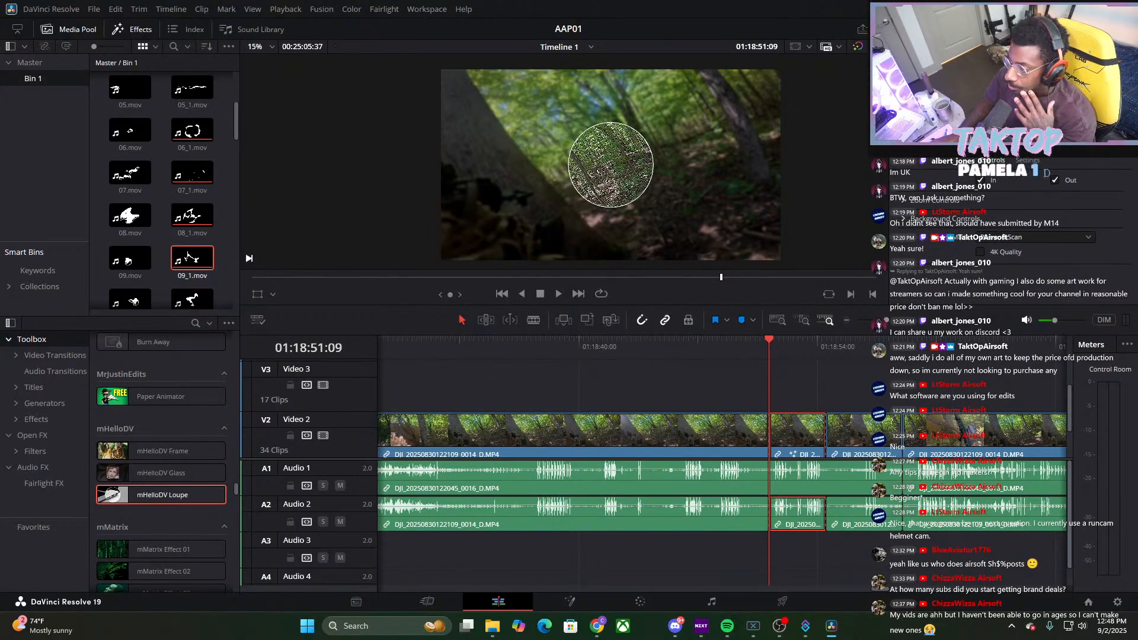
Position the loupe at X 0.382, Y 0.477 with a Zoom Amount of 2.732, and play back the magnified clip
click(903, 202)
drag(1008, 216, 938, 216)
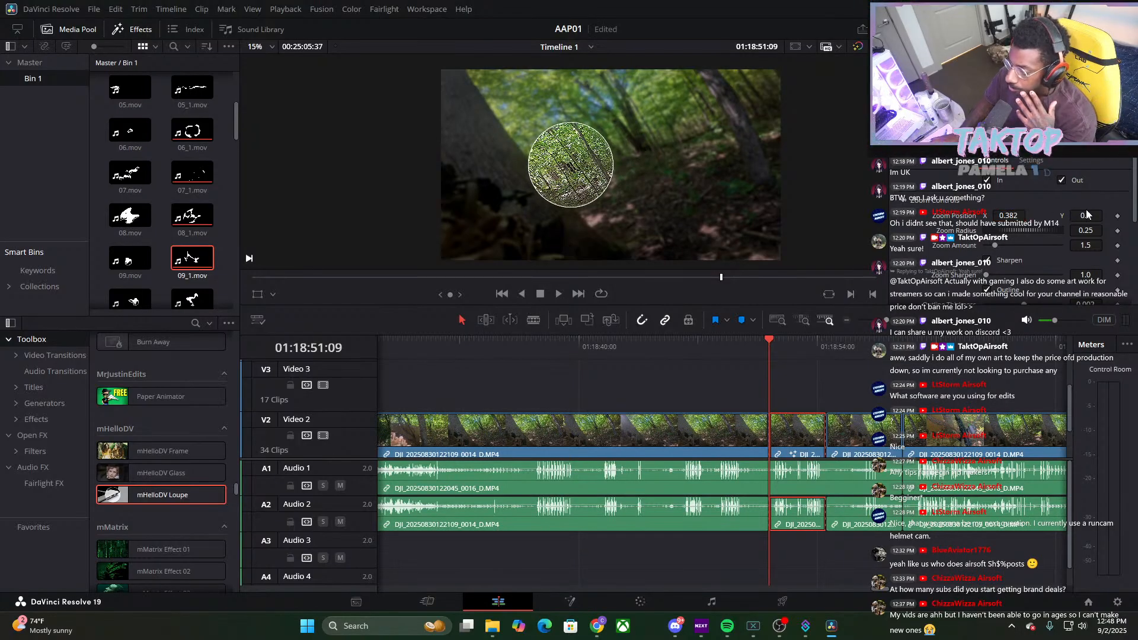
drag(1088, 215, 1076, 217)
drag(995, 246, 1018, 252)
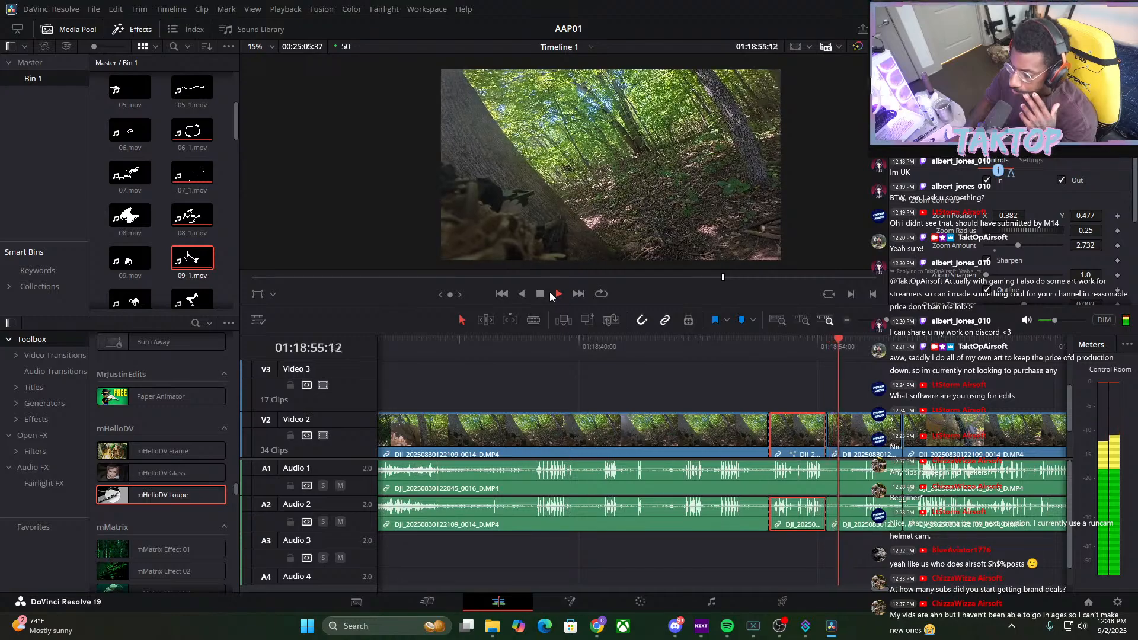
click(539, 295)
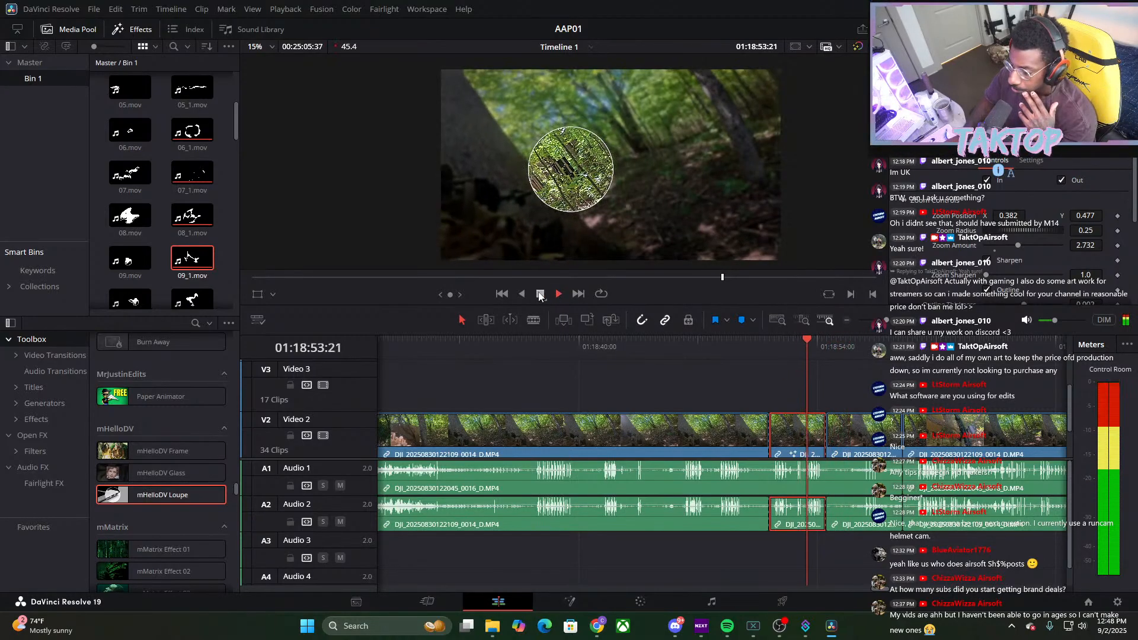
click(539, 295)
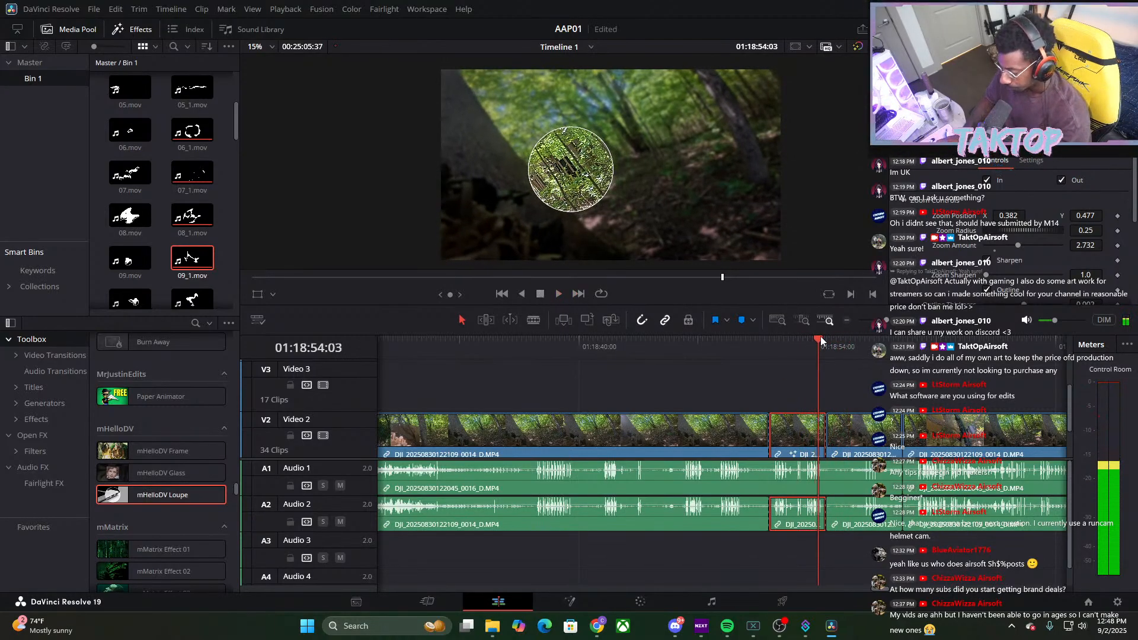
Go frame by frame to the hit around 01:18:53 and reposition the loupe to X 0.372, Y 0.462
key(Left)
key(Left)
key(Left)
key(Left)
key(Left)
key(Left)
key(Left)
key(Left)
key(Left)
key(Left)
key(Left)
key(Left)
key(Left)
key(Left)
key(Left)
key(Left)
key(Left)
key(Left)
key(Left)
key(Left)
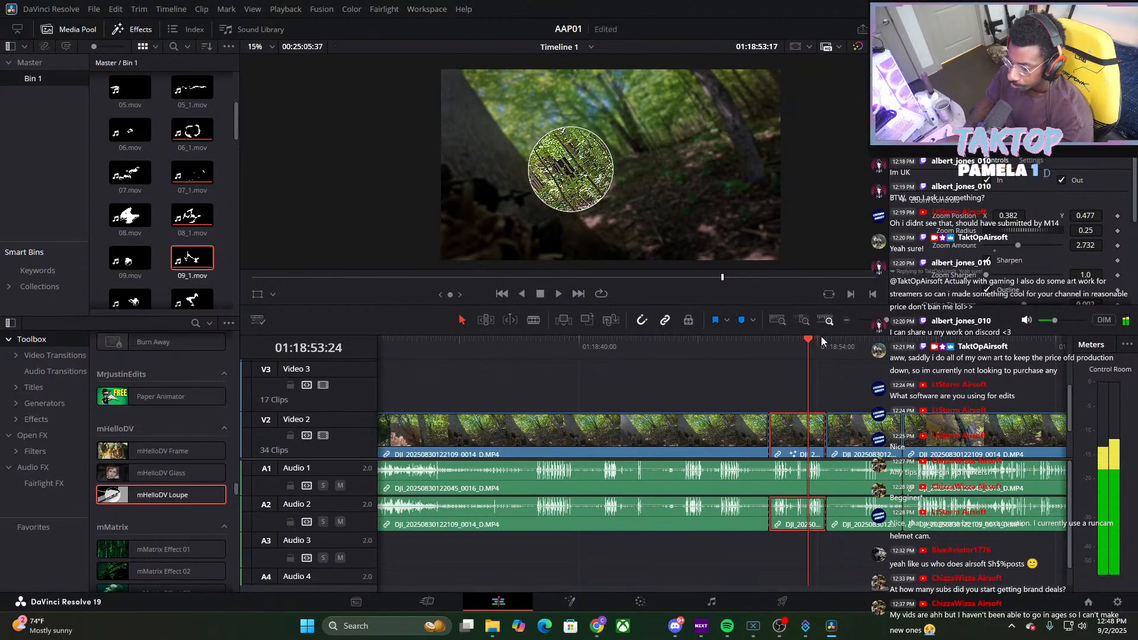
key(Left)
key(Left)
key(Left)
key(Left)
key(Left)
key(Left)
key(Left)
key(Left)
key(Left)
key(Left)
key(Left)
key(Left)
drag(1079, 212, 1005, 215)
click(560, 295)
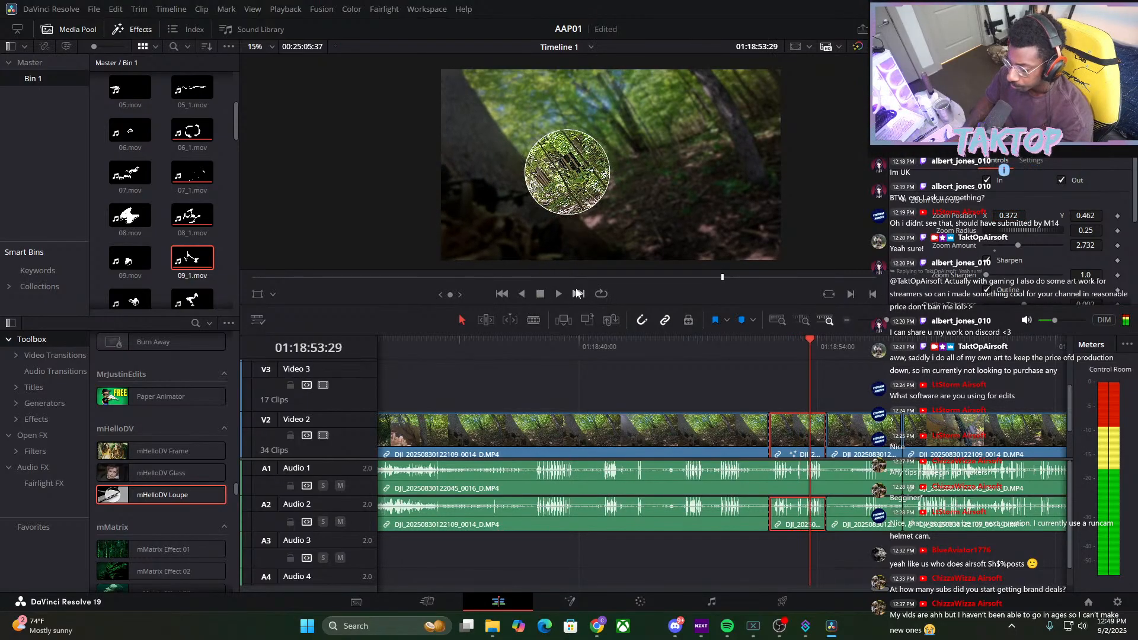
Place 10_1.mov on Video 3 at 01:18:53:30 and color it red in the RGB Mixer with Green Output 0.00, -2.03, -1.91 and Blue Output -2.00, -2.00, -1.88
drag(192, 300, 812, 396)
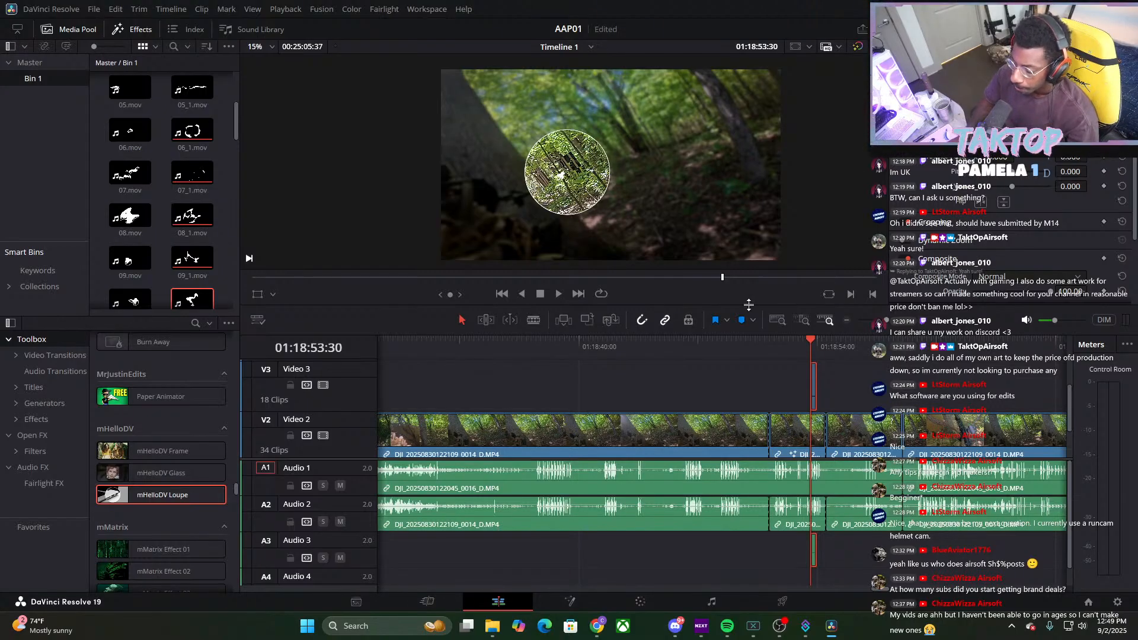
click(640, 601)
drag(371, 476, 337, 530)
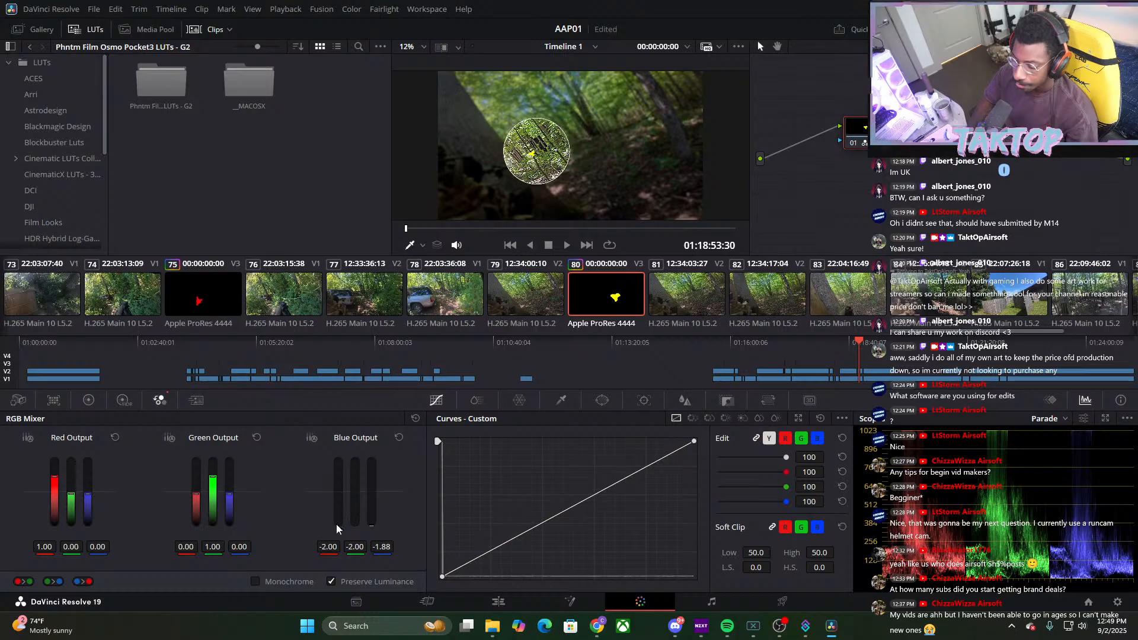
drag(229, 502, 228, 524)
drag(212, 478, 212, 519)
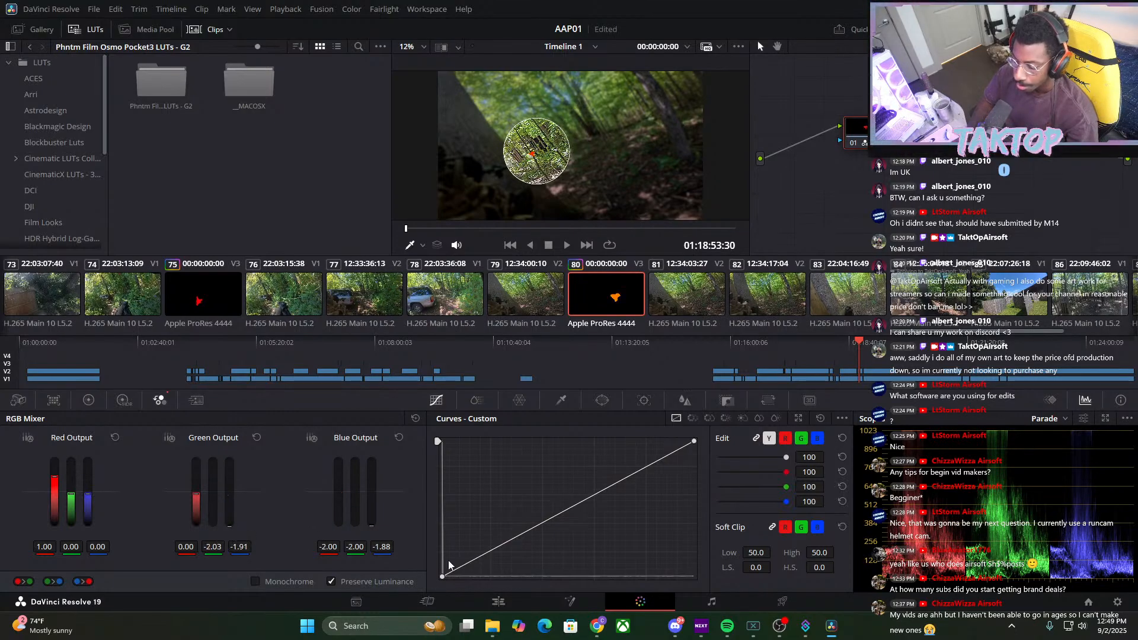
click(498, 602)
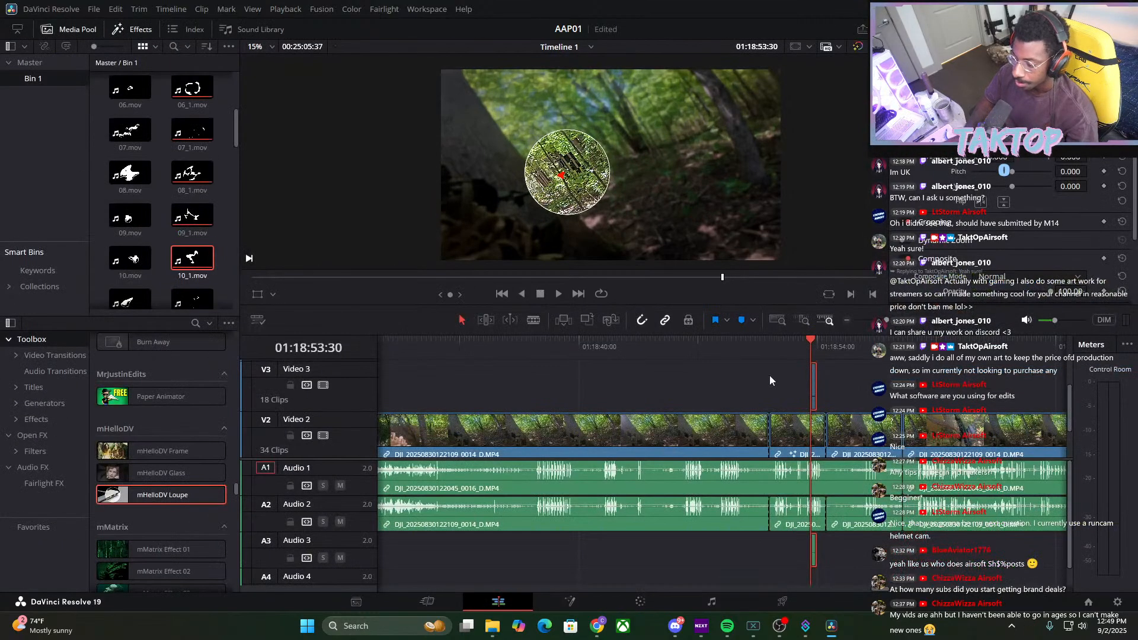
Delete only the linked Audio 3 clip of the new 10_1.mov graphic, keeping its video on Video 3
alt+click(815, 550)
key(Delete)
click(815, 378)
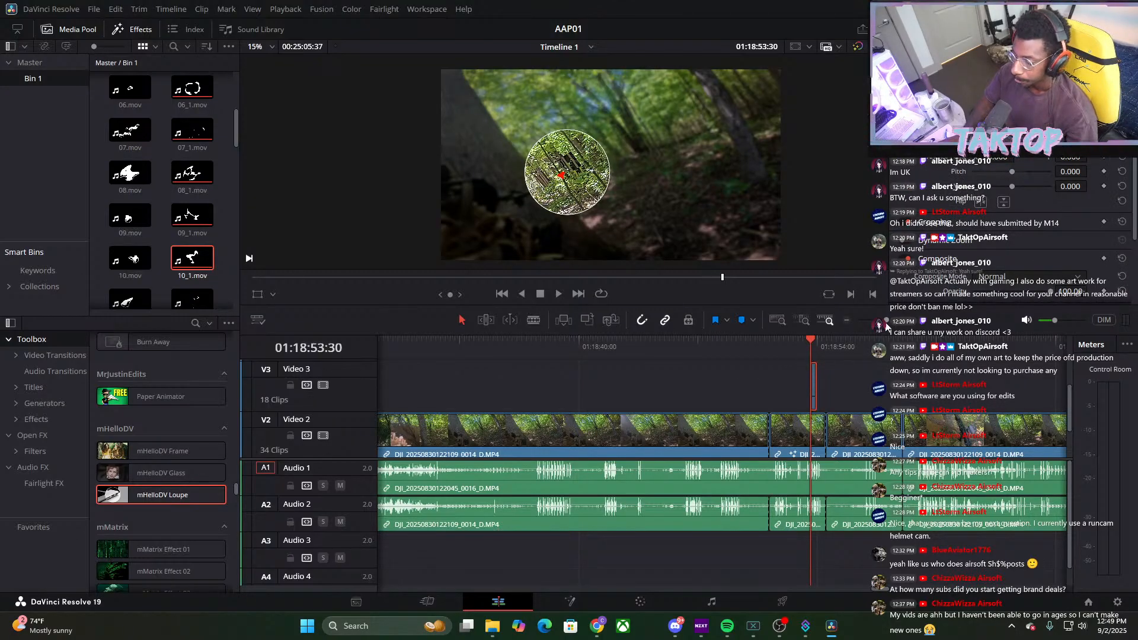
Copy the hit sound effect from the earlier hit on Audio 3 and paste it beneath the 10_1.mov graphic
drag(886, 322, 877, 323)
drag(611, 556, 593, 559)
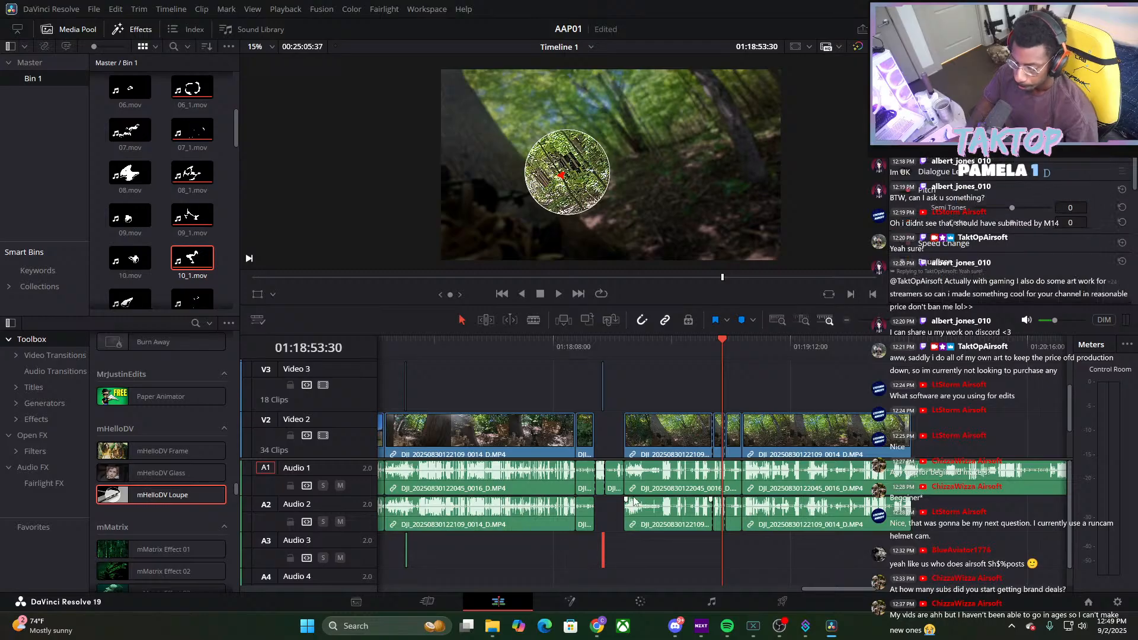
drag(721, 545, 725, 545)
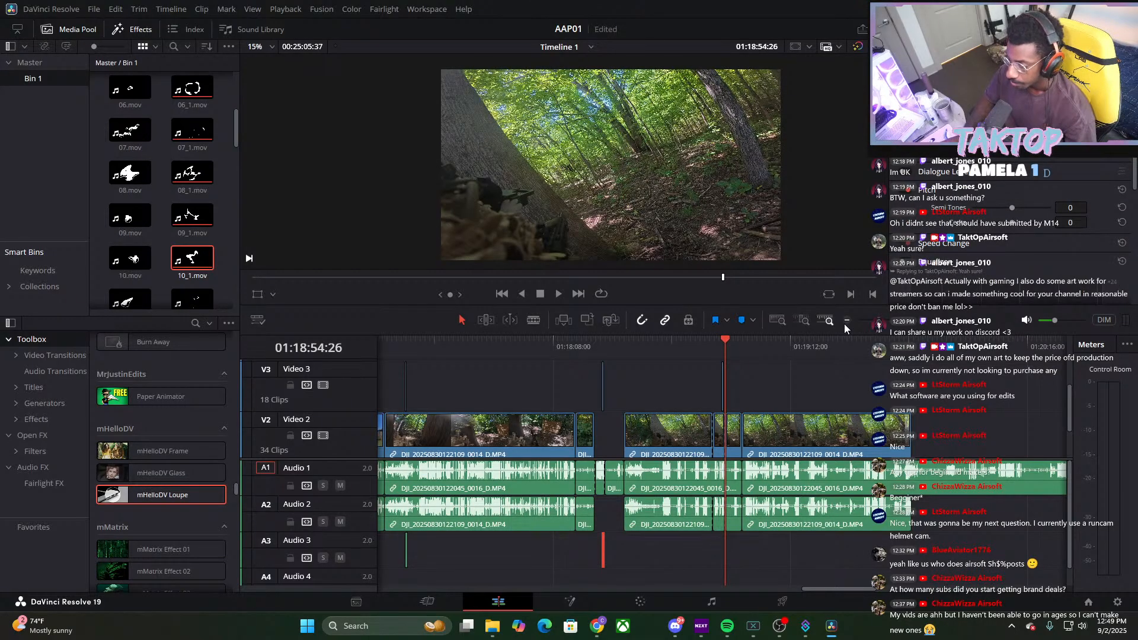
drag(880, 321, 888, 321)
drag(688, 355, 695, 354)
key(ctrl+v)
Review the footage from about 01:18:54 to 01:19:44 for the next moment to magnify
click(558, 294)
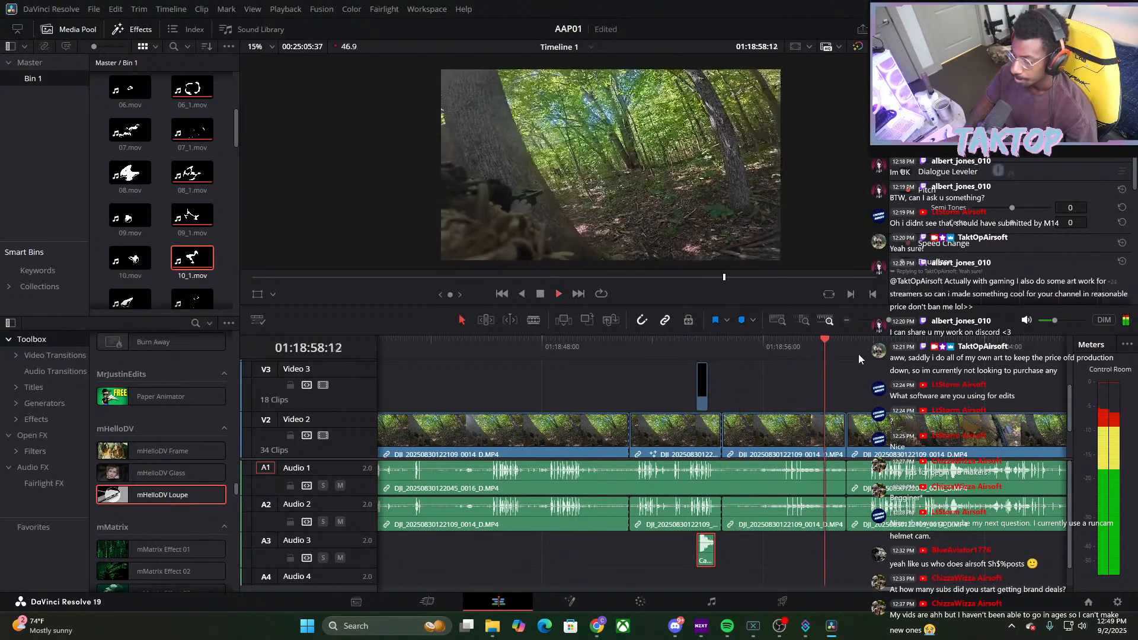
drag(888, 320, 878, 320)
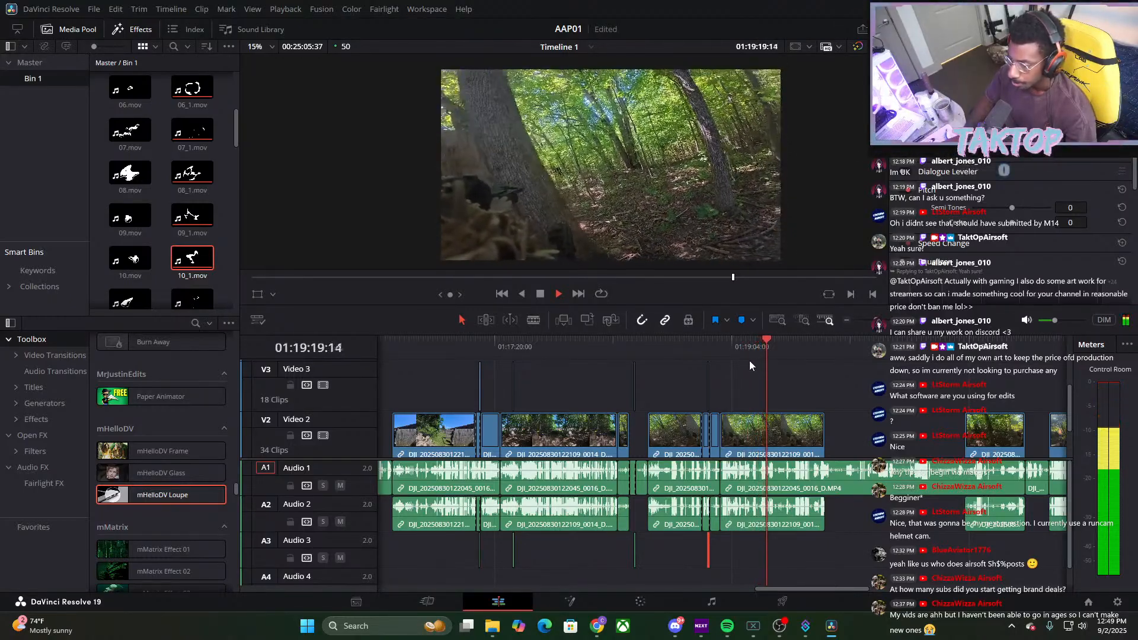
click(773, 354)
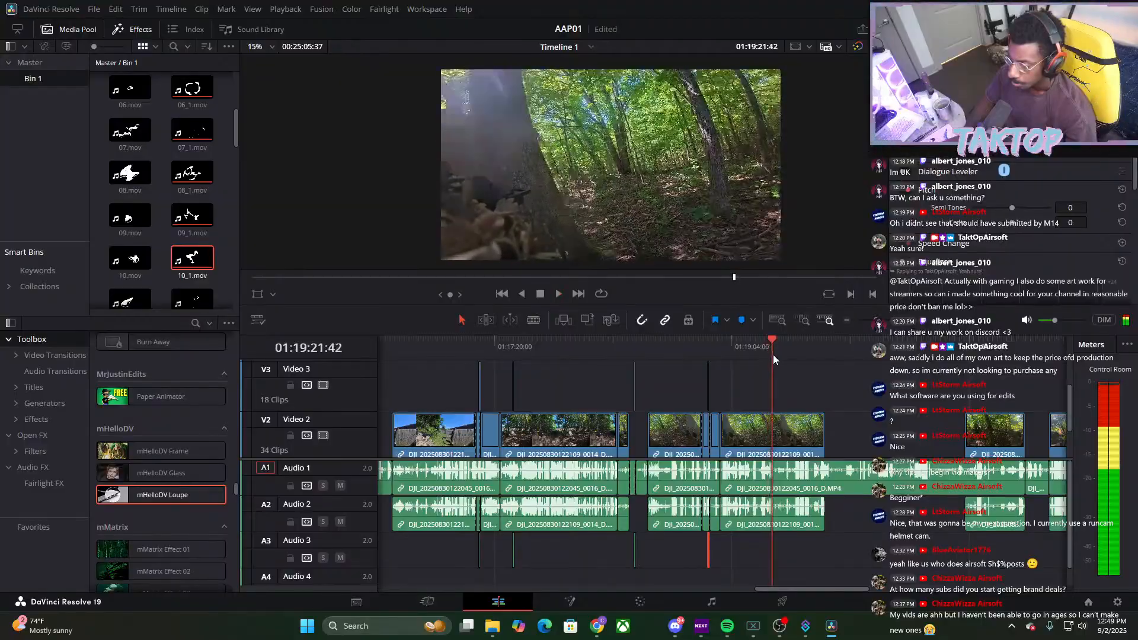
click(794, 359)
key(space)
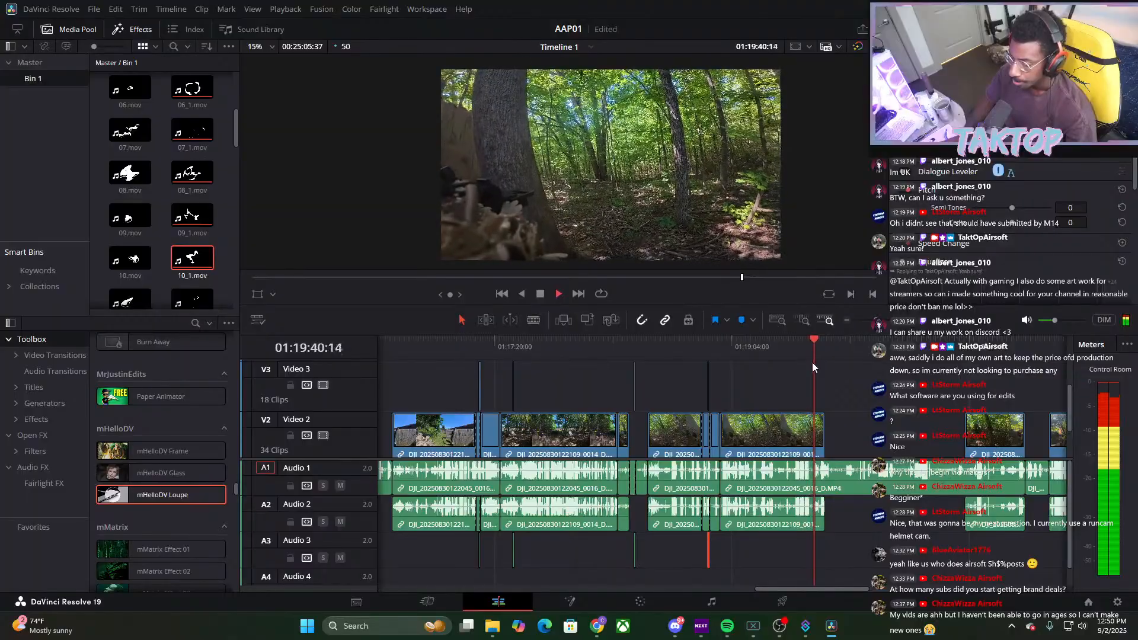
click(795, 361)
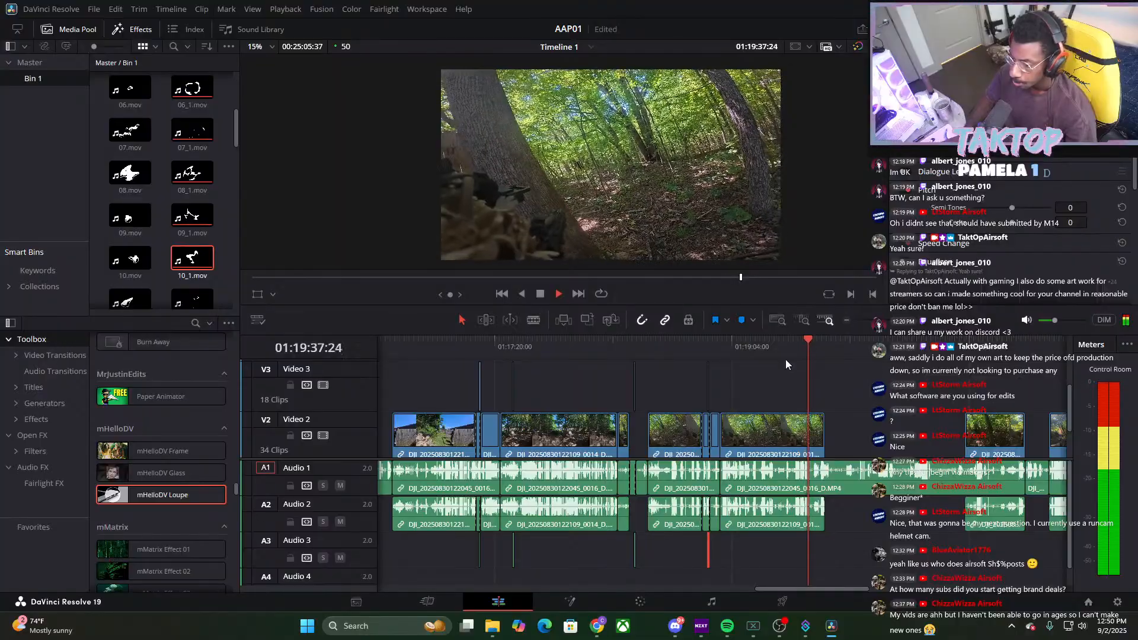
click(819, 355)
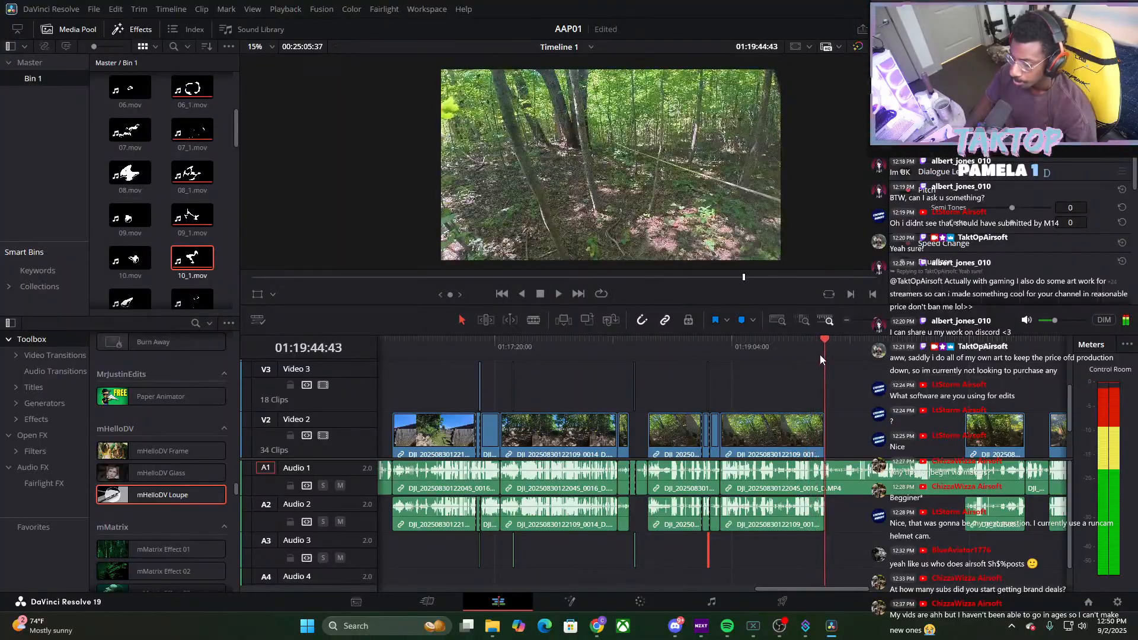
click(793, 354)
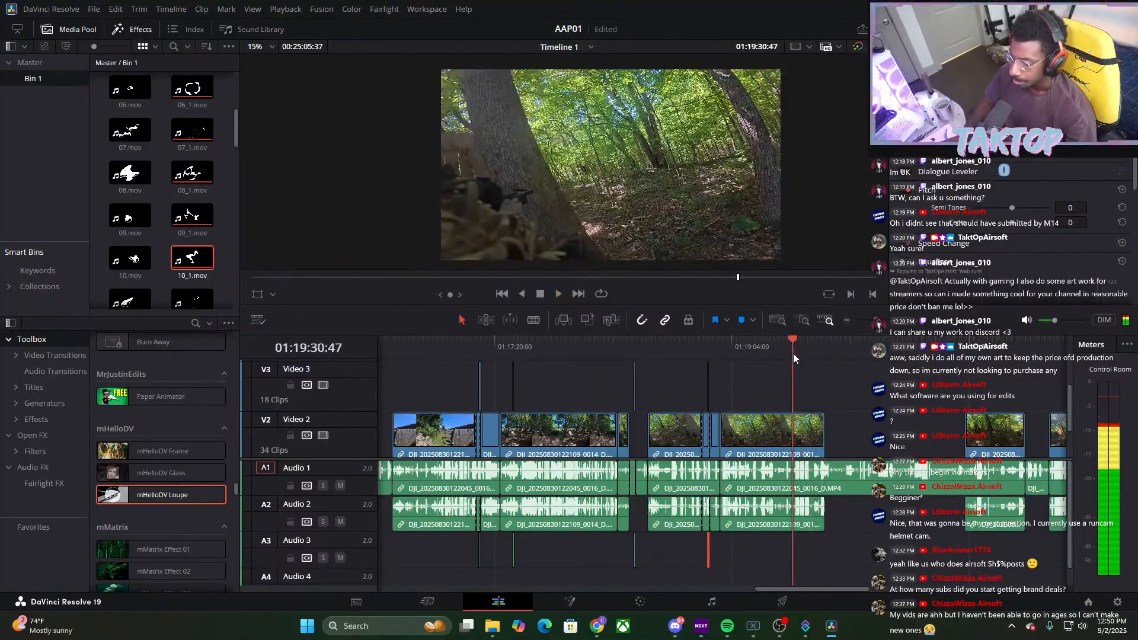
key(space)
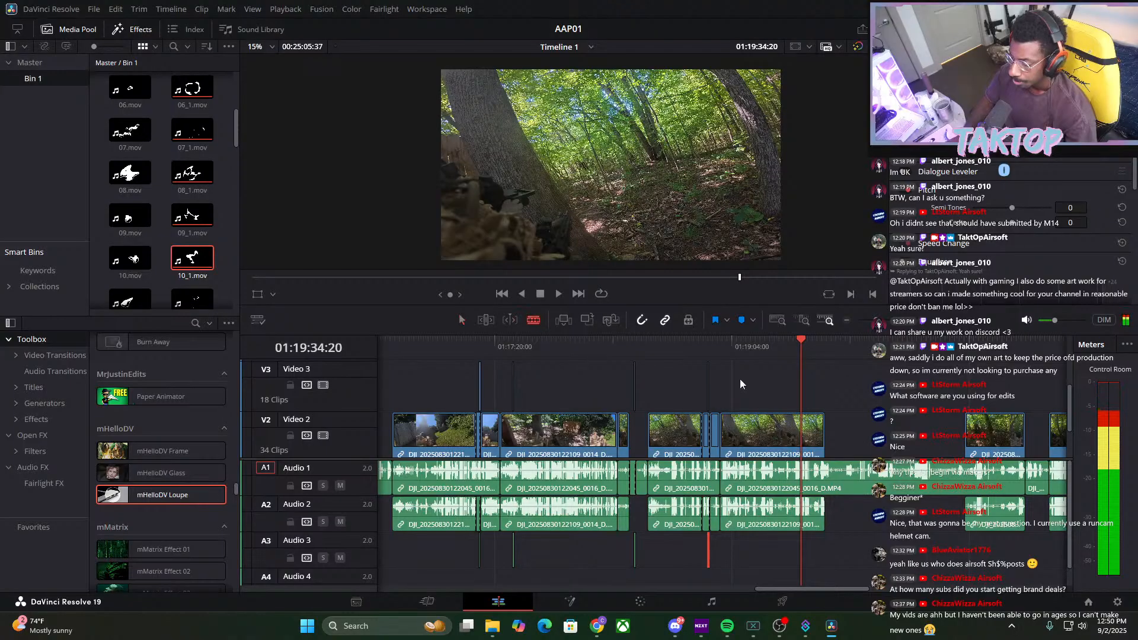
Try splitting the Video 2 clip and its linked audio at 01:19:34:20 and 01:19:37:48
key(ctrl+b)
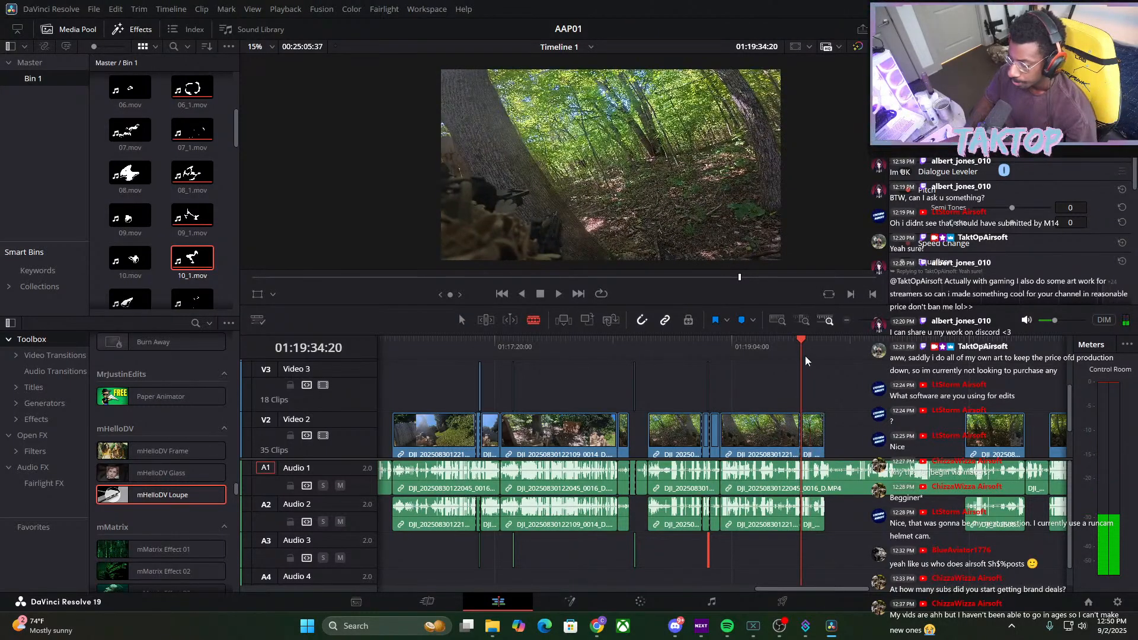
drag(811, 358, 810, 363)
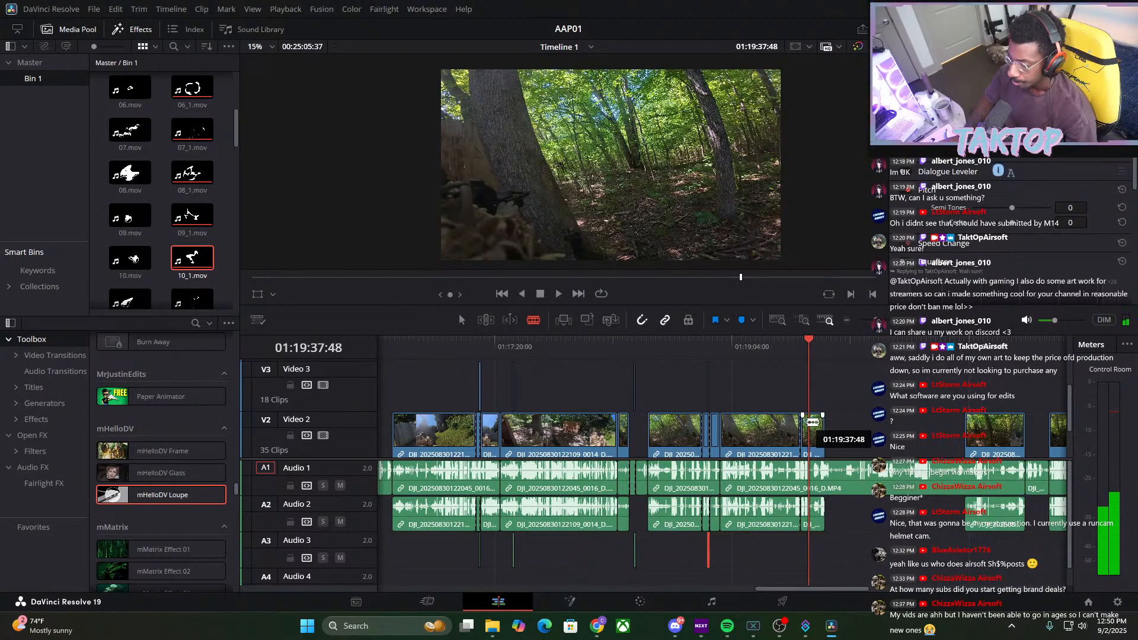
click(813, 421)
Try the mHelloDV Loupe on the short Video 2 clip starting at 01:19:34:20
scroll(813, 418, up, 10)
drag(693, 360, 597, 357)
drag(899, 320, 886, 319)
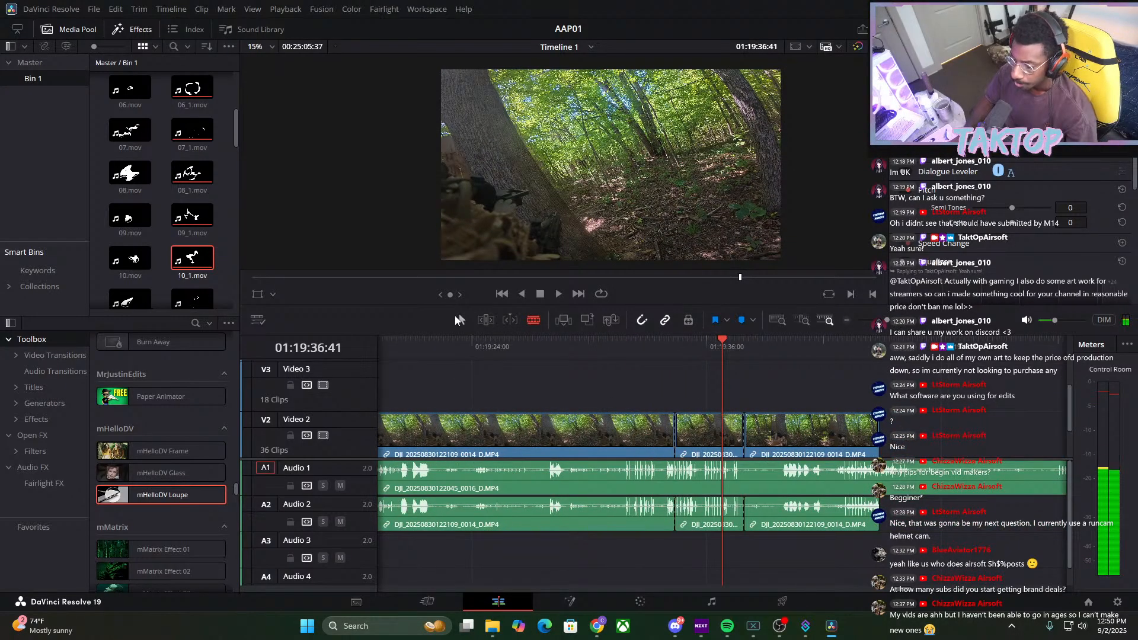
click(457, 320)
click(710, 428)
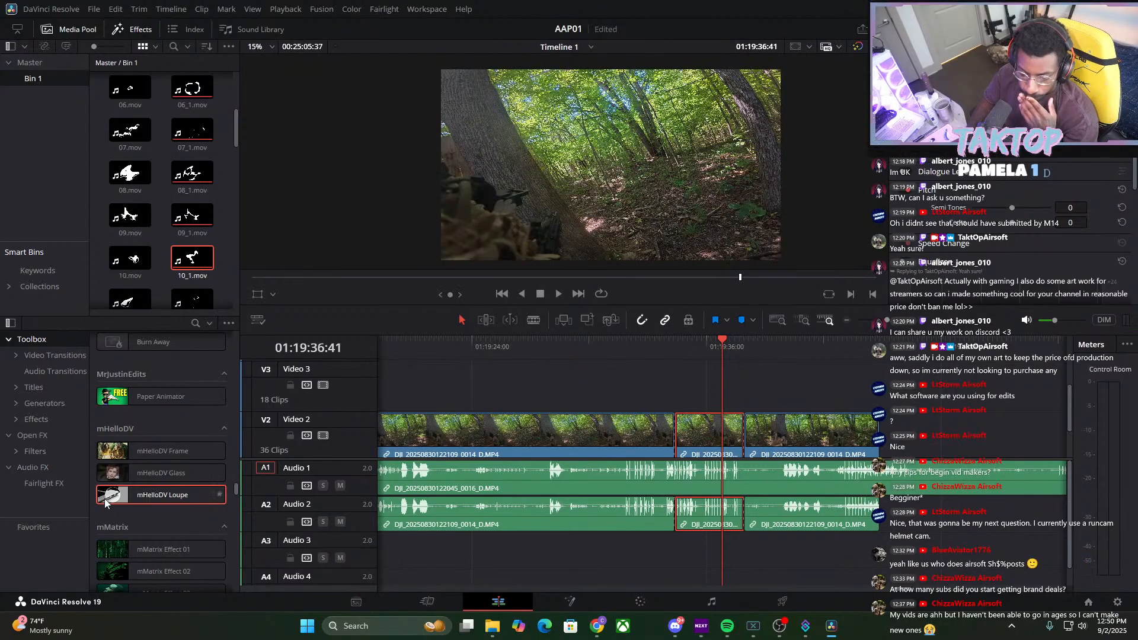
drag(105, 503, 708, 422)
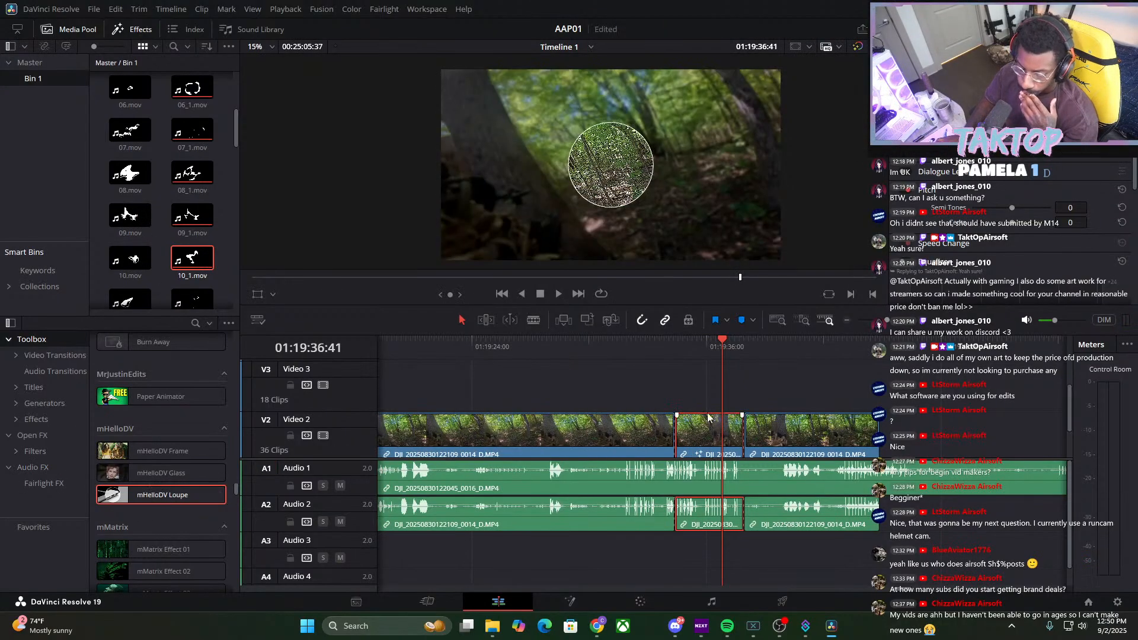
Try the loupe at X 0.401, Y 0.481 with a Zoom Amount of 3.614, and play the clip from its start
drag(718, 346, 705, 357)
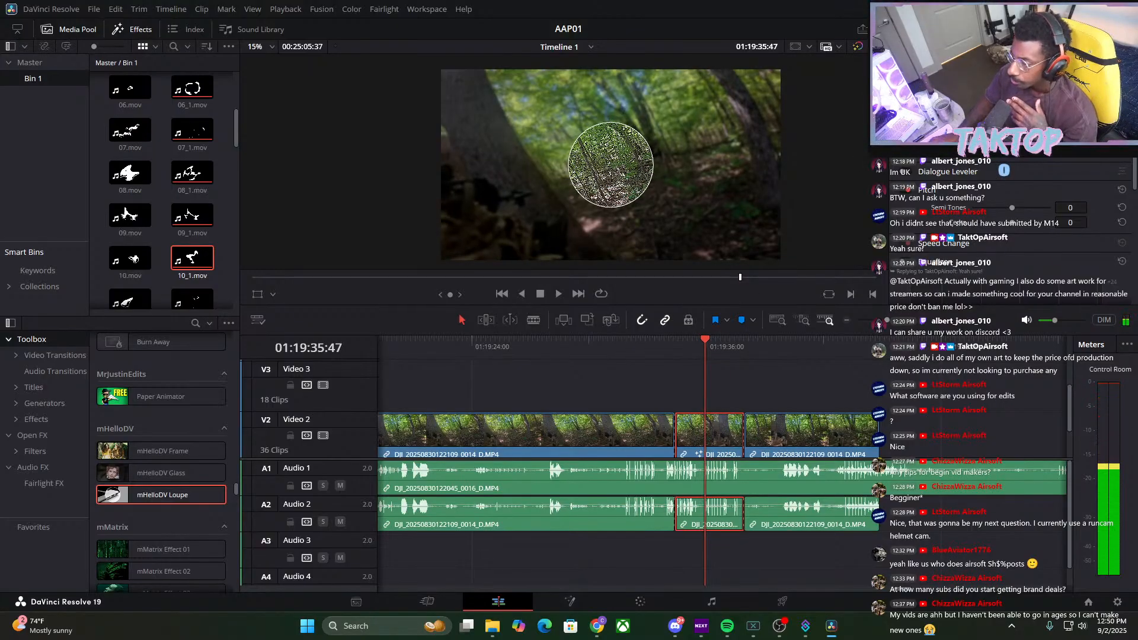
click(993, 65)
drag(1012, 218, 945, 217)
drag(1085, 216, 1036, 258)
drag(1085, 216, 1095, 216)
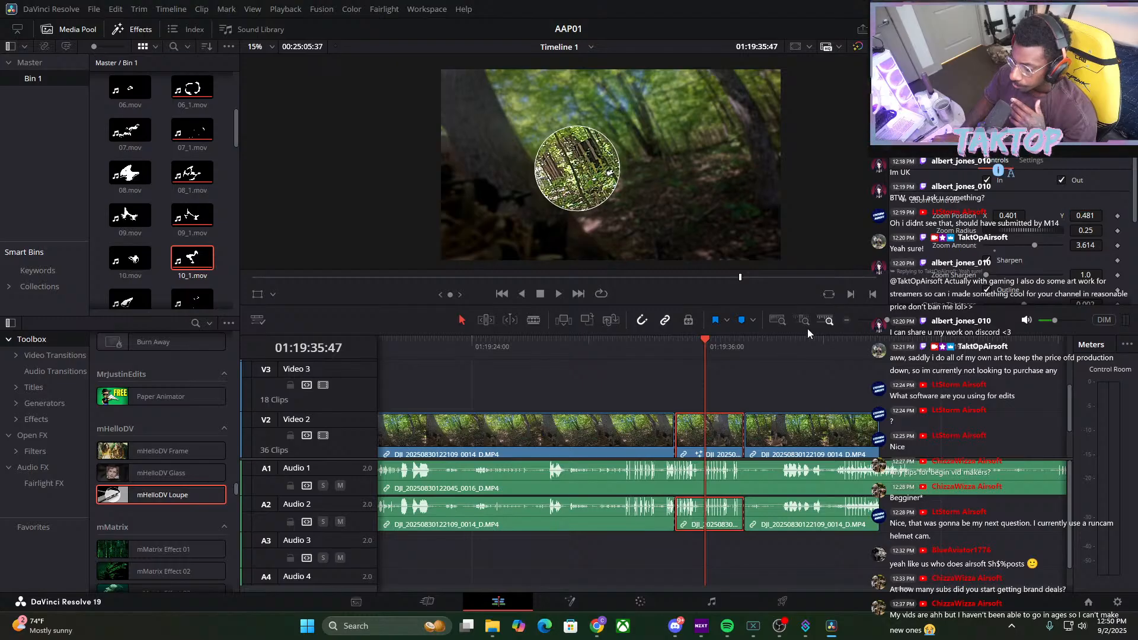
click(676, 364)
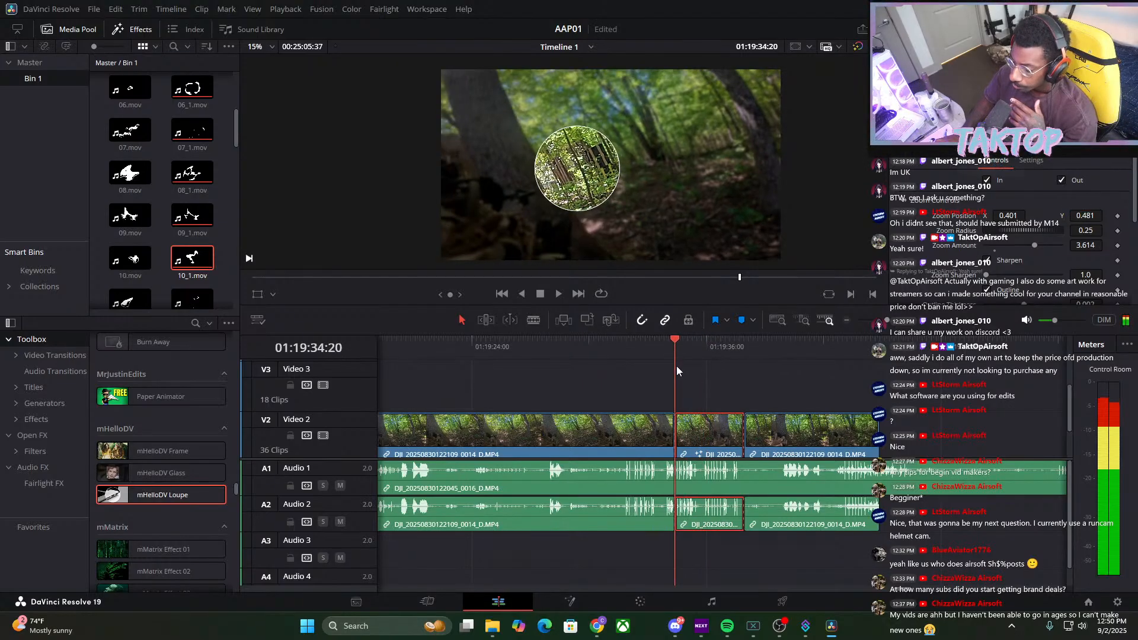
click(557, 294)
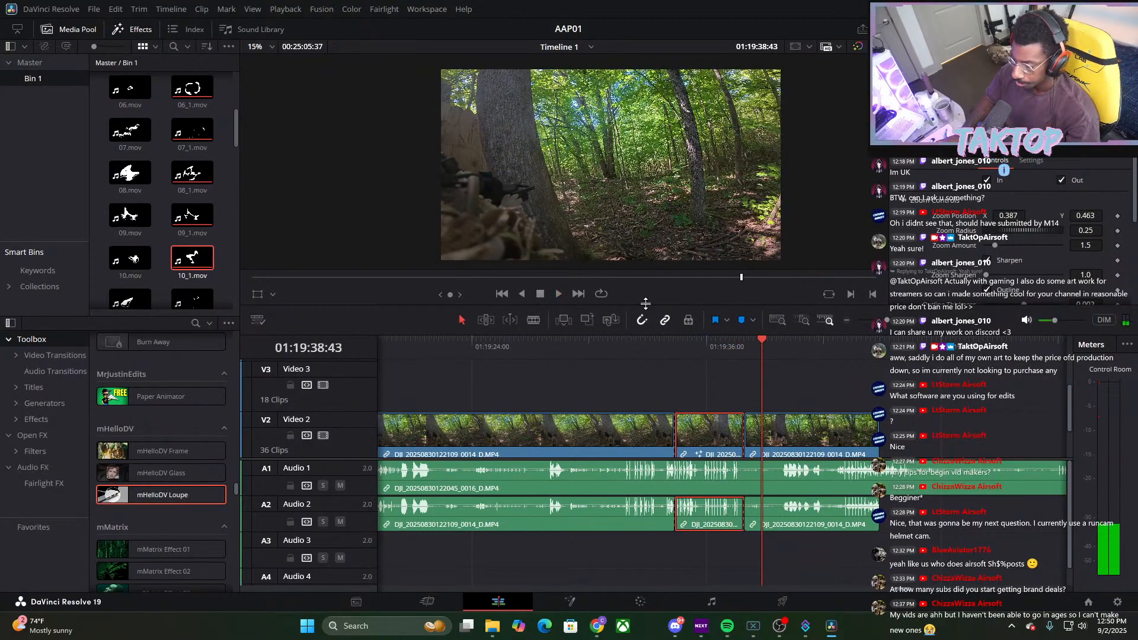
Undo the latest loupe effect and the two splits around 01:19:36 on Video 2
key(ctrl+z)
key(ctrl+z)
key(ctrl+z)
key(ctrl+z)
Review the footage from about 01:19:45 to 01:20:30 for the next moment to edit
drag(757, 350, 878, 356)
click(558, 295)
scroll(711, 374, down, 5)
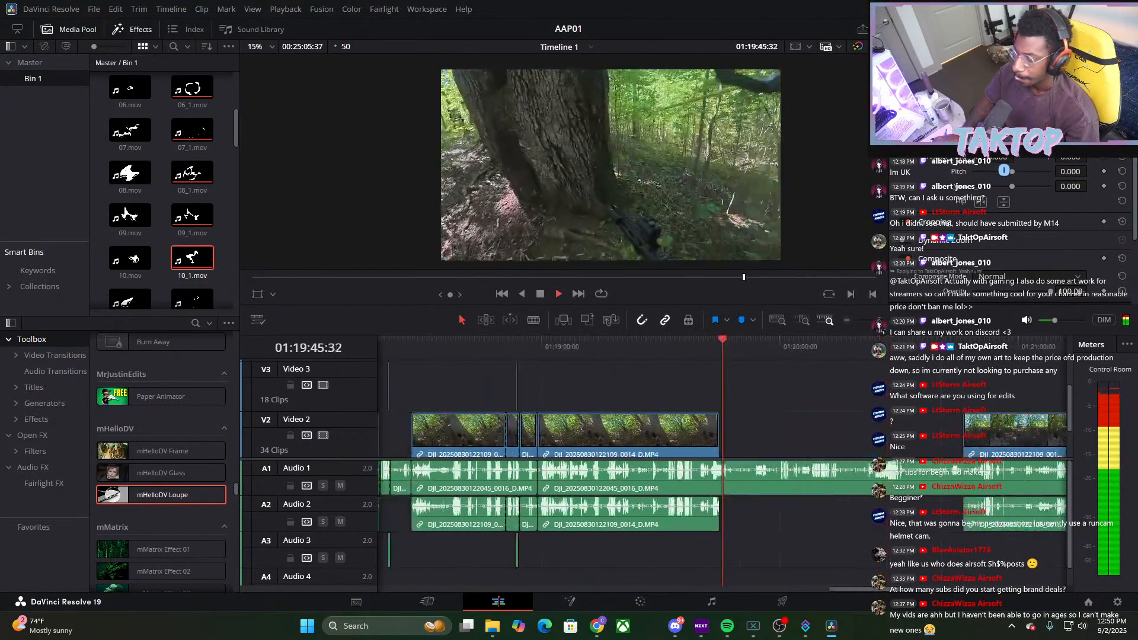
drag(721, 356, 863, 386)
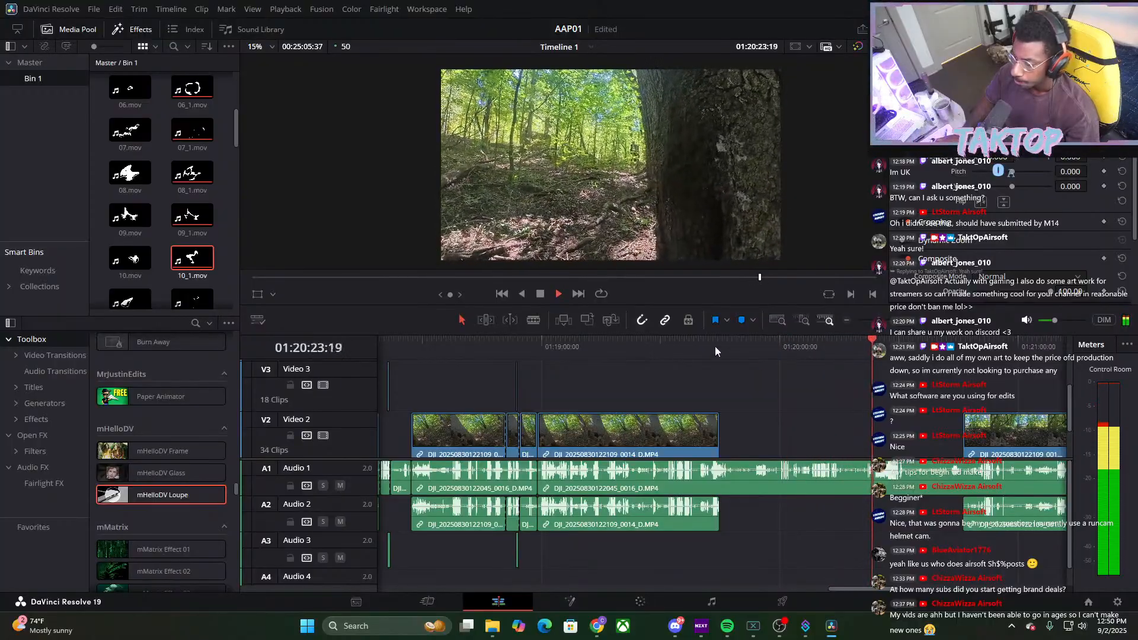
click(539, 294)
drag(877, 353, 884, 363)
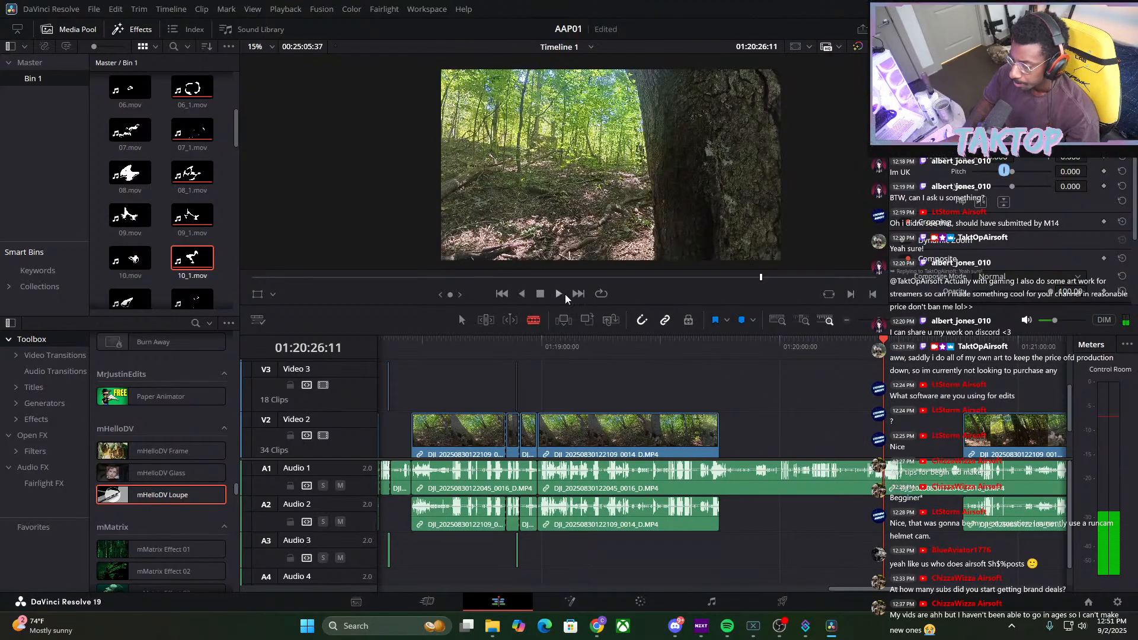
key(space)
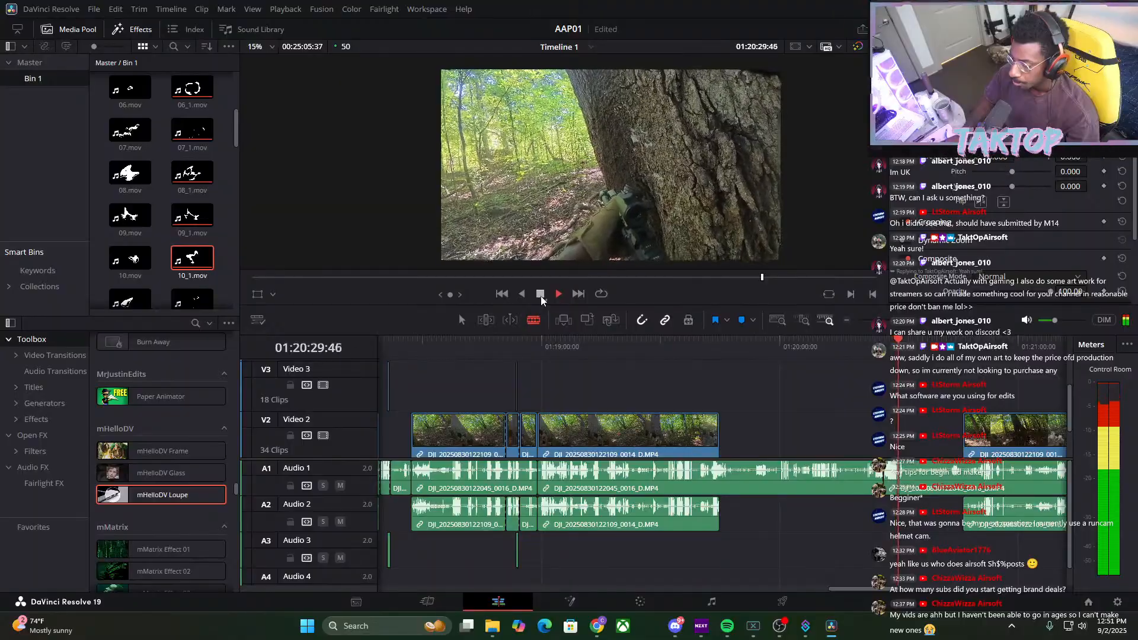
key(space)
key(a)
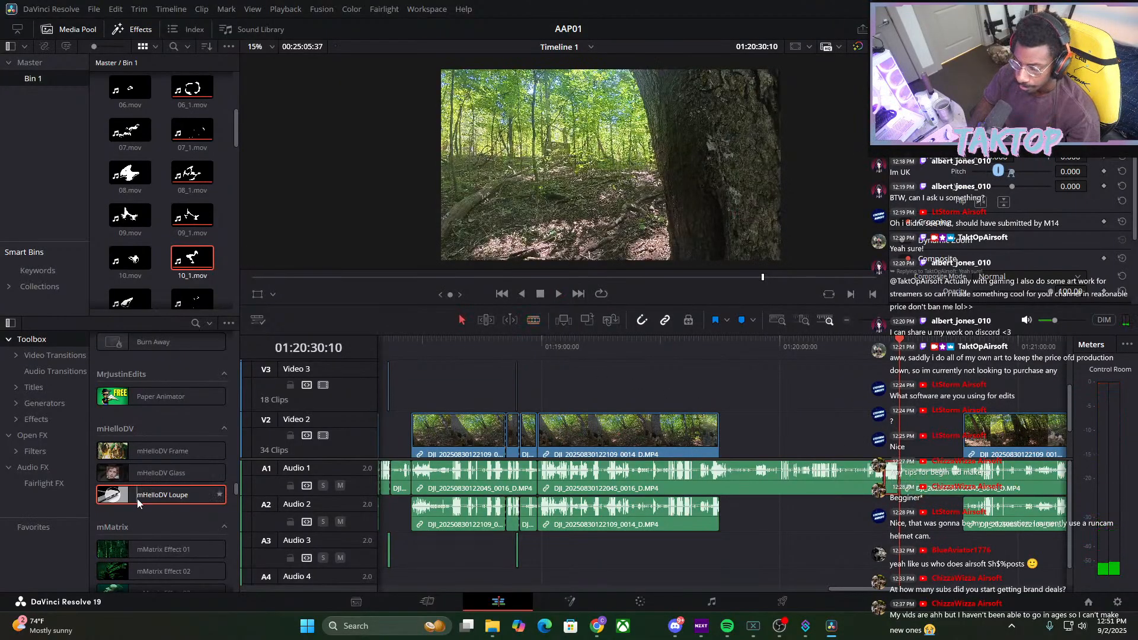
Apply the mHelloDV Loupe to the short Video 1 clip around 01:20:28, at X 0.404, Y 0.539 with a Zoom Amount of 3.173
drag(138, 504, 893, 438)
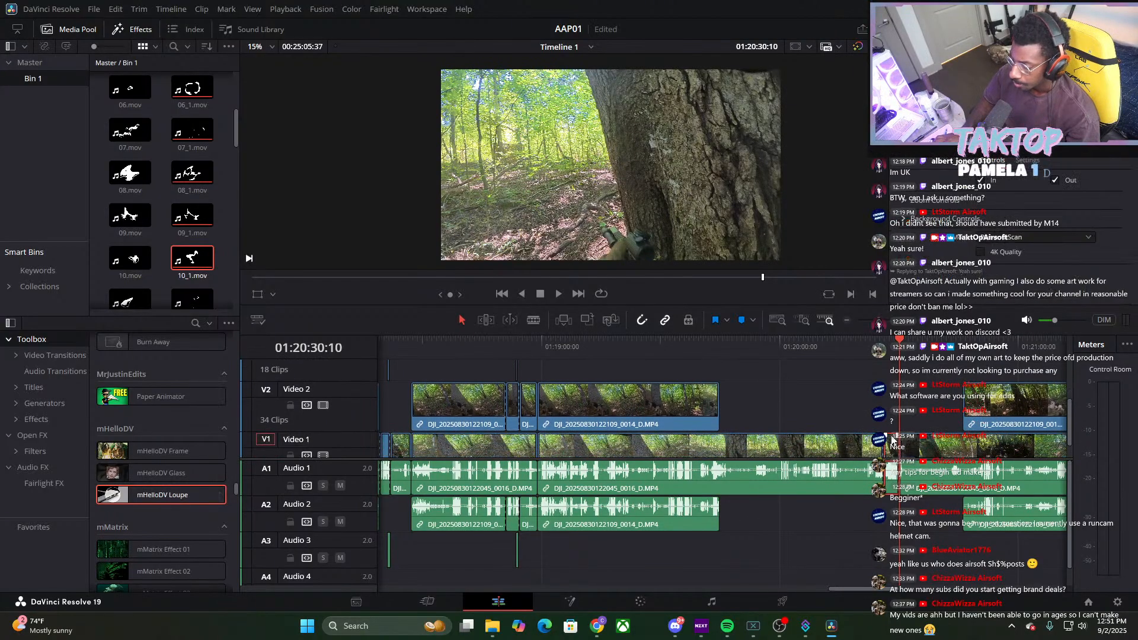
click(894, 385)
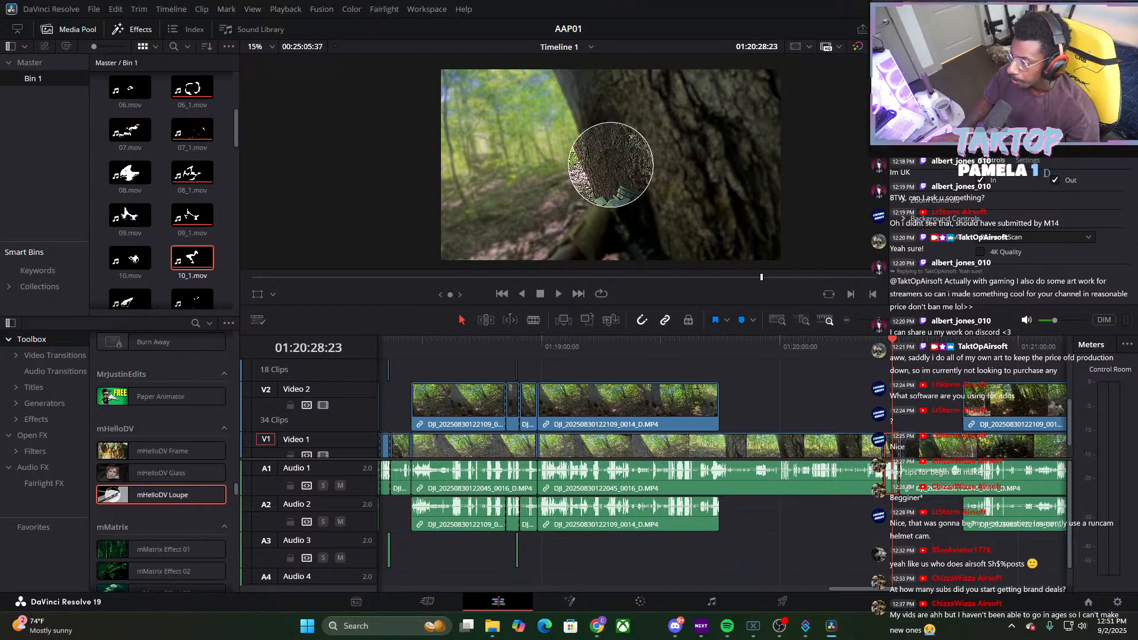
click(978, 200)
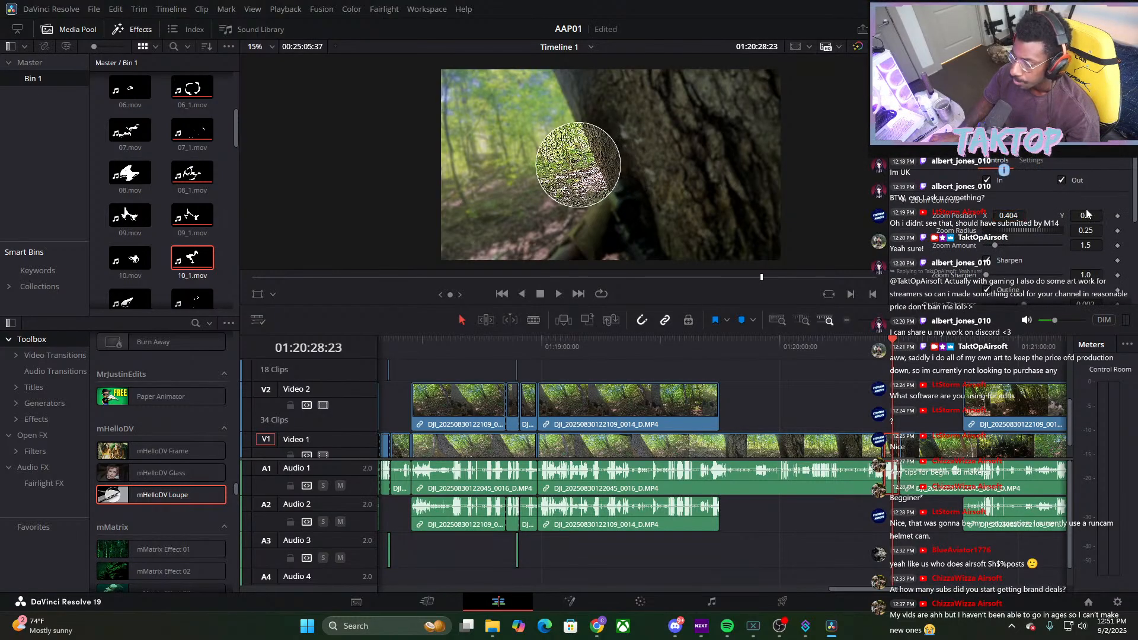
drag(1085, 216, 1097, 216)
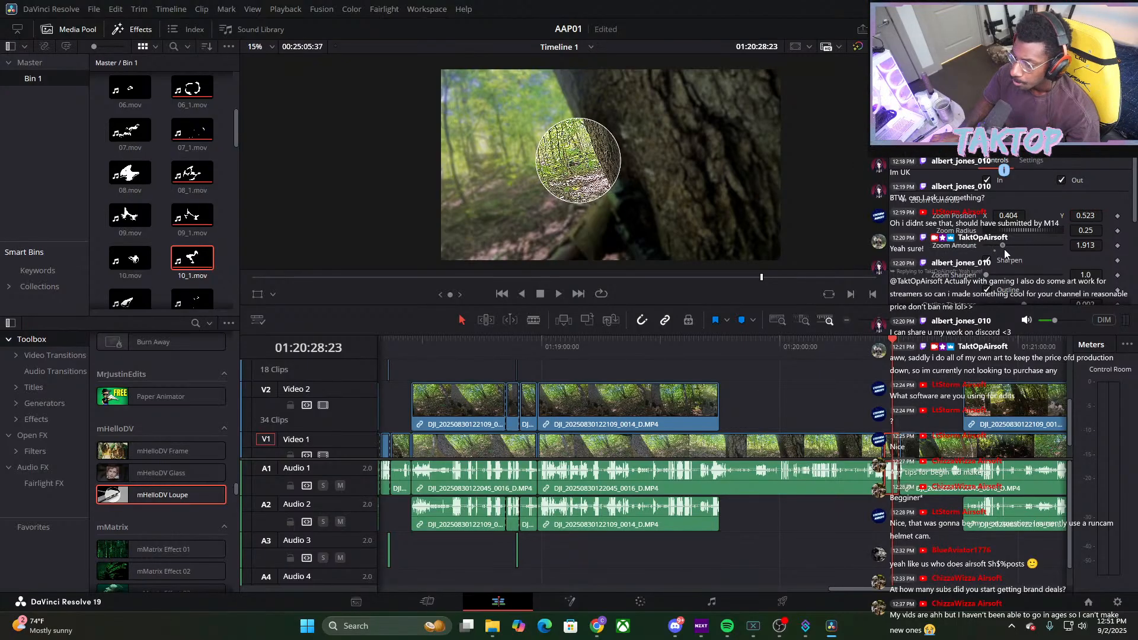
drag(1027, 257, 1027, 254)
drag(1083, 215, 1093, 216)
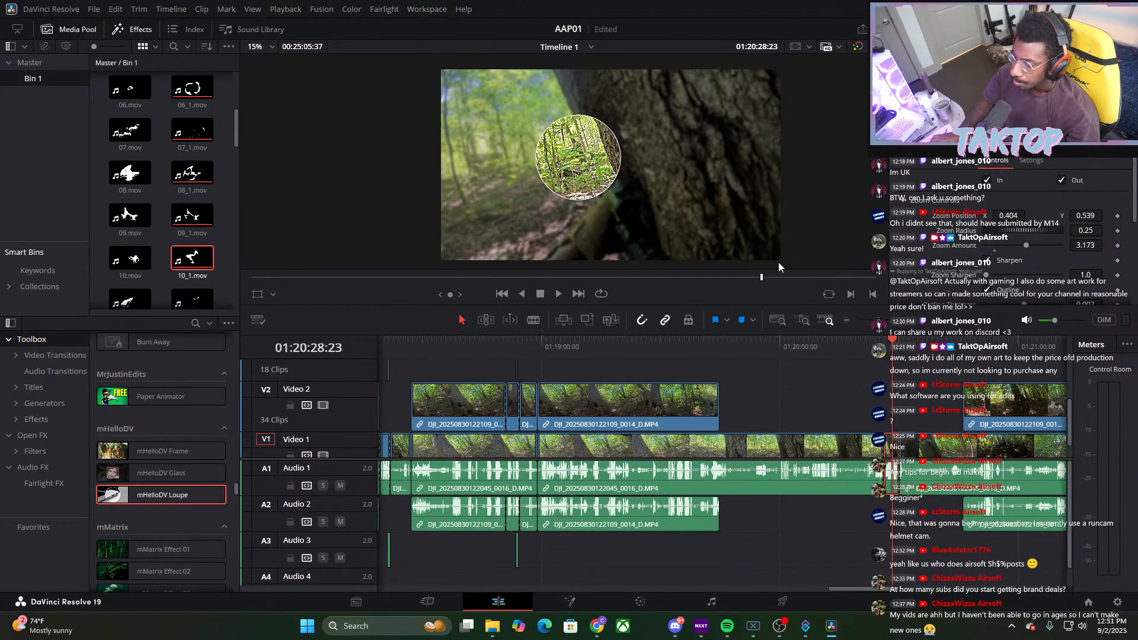
Play the loupe clip on Video 1 and move the playhead back to 01:20:28:07
click(556, 294)
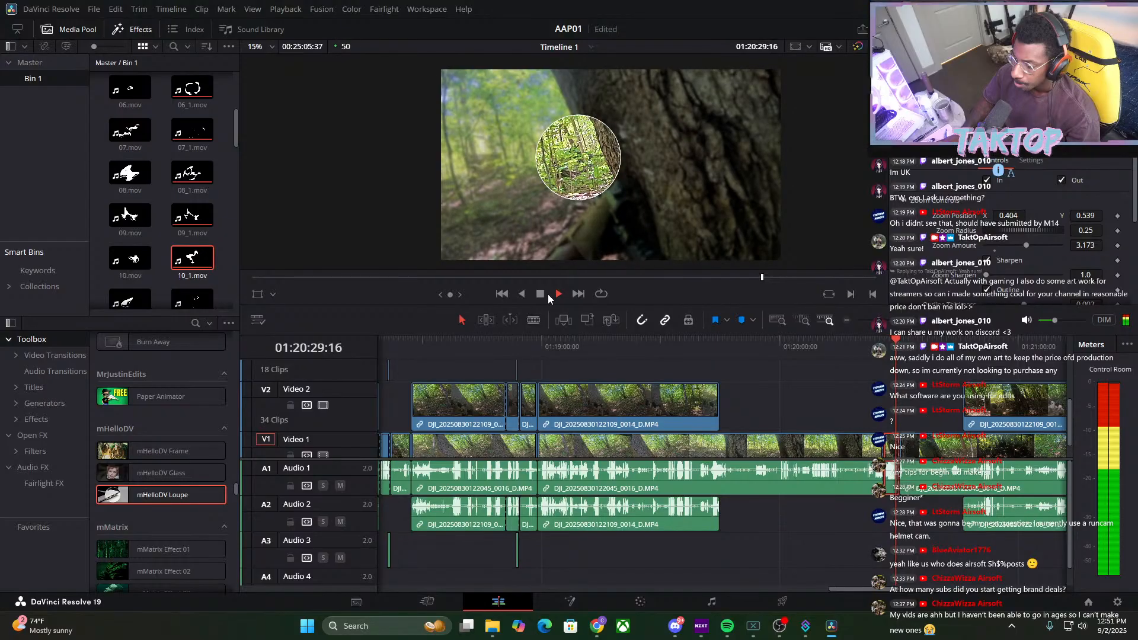
click(877, 343)
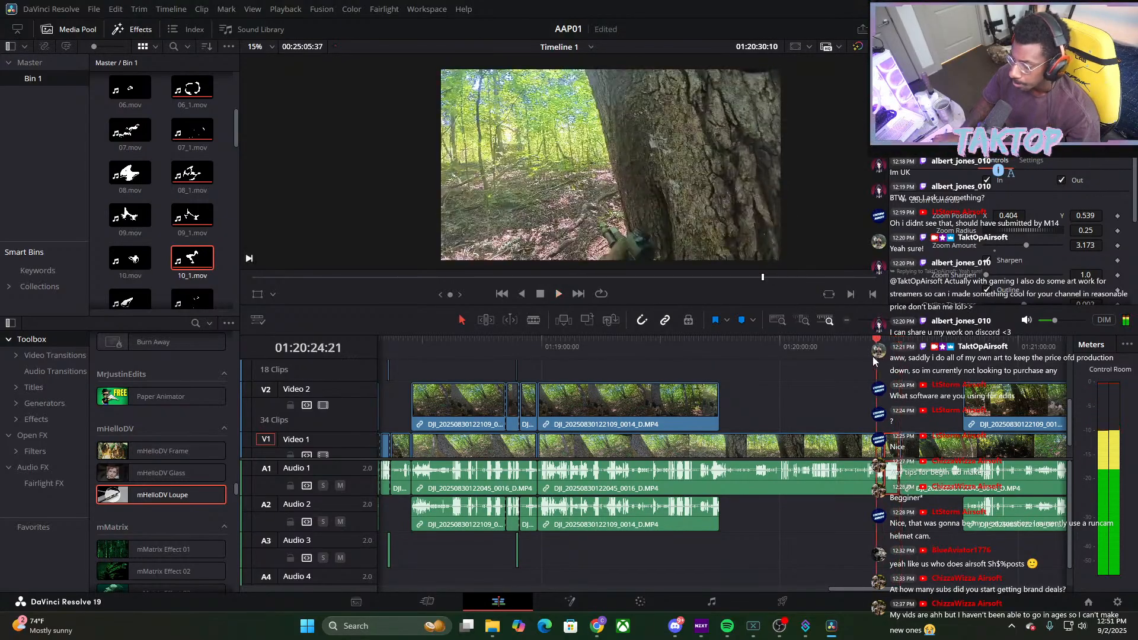
drag(899, 320, 909, 321)
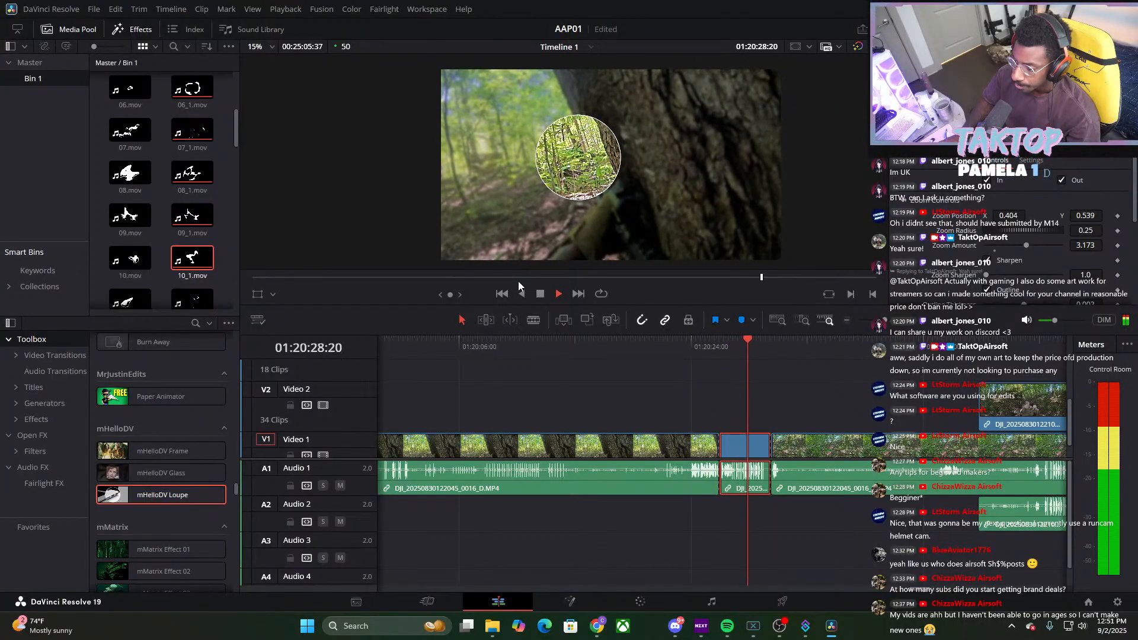
click(540, 294)
click(744, 352)
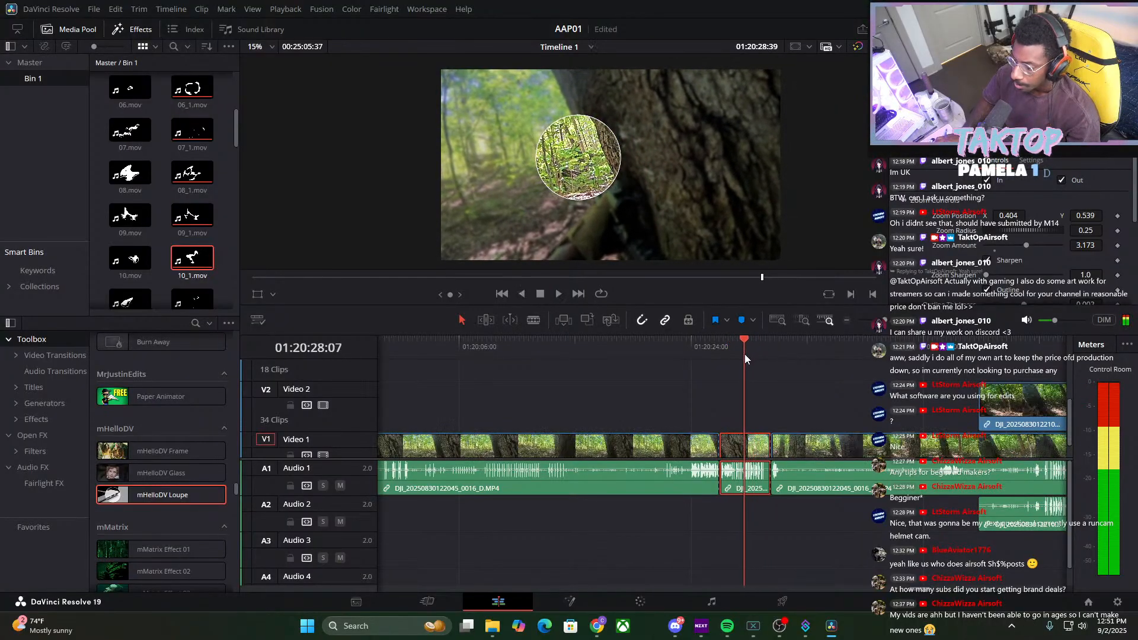
Set the loupe's Zoom Radius to 0.322 and its X position to 0.4, playing the clip to check the framing
drag(1008, 216, 1032, 215)
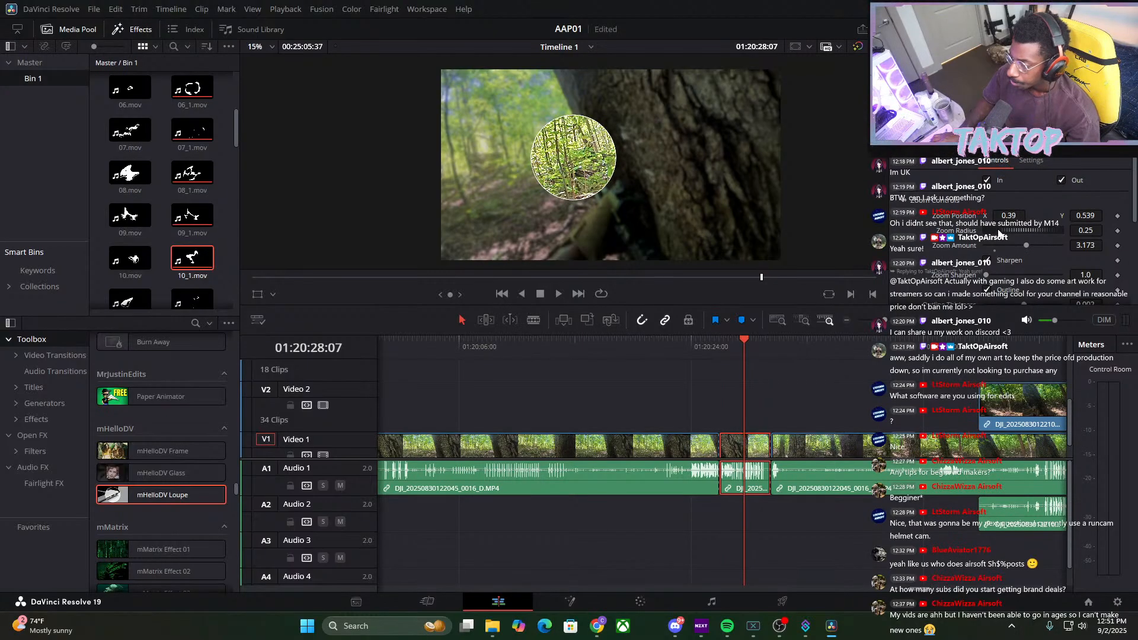
drag(997, 230, 1002, 237)
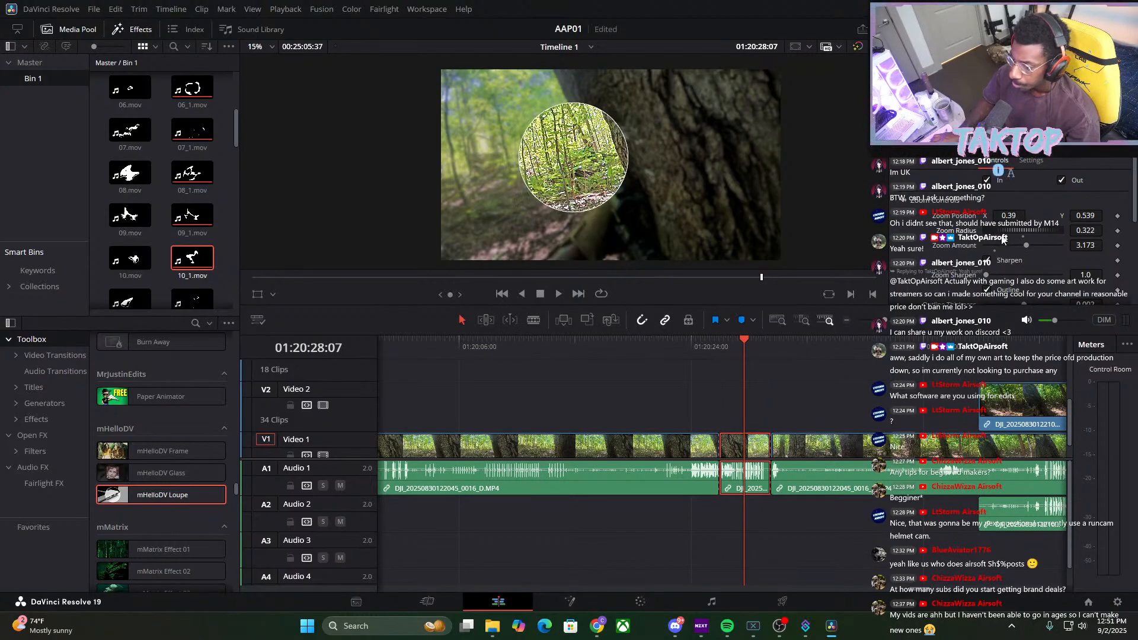
click(721, 368)
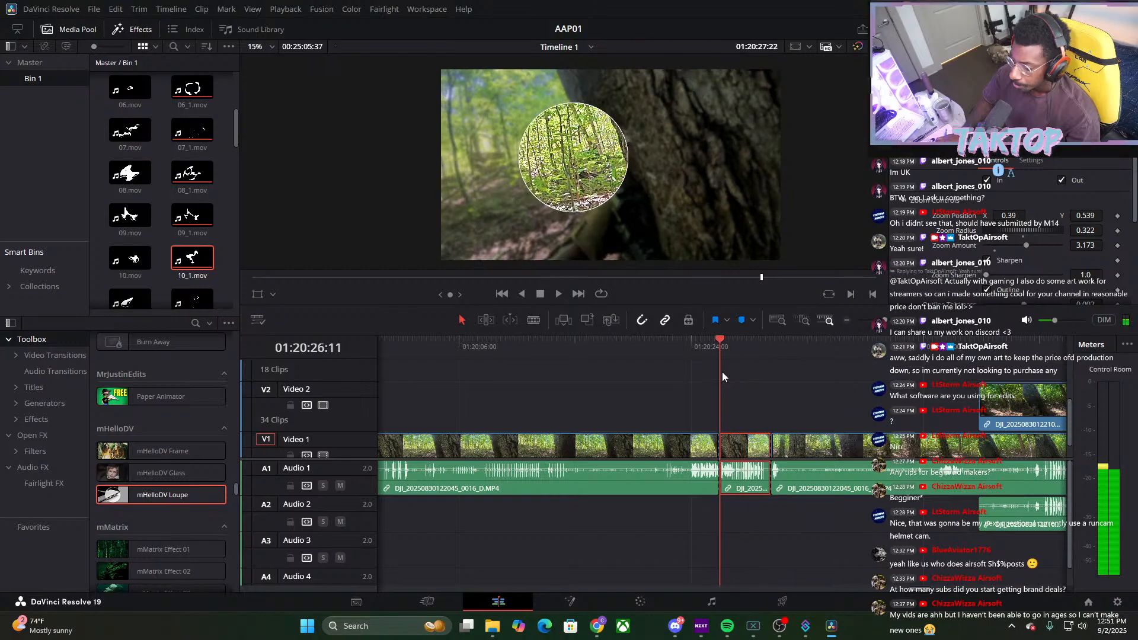
click(559, 294)
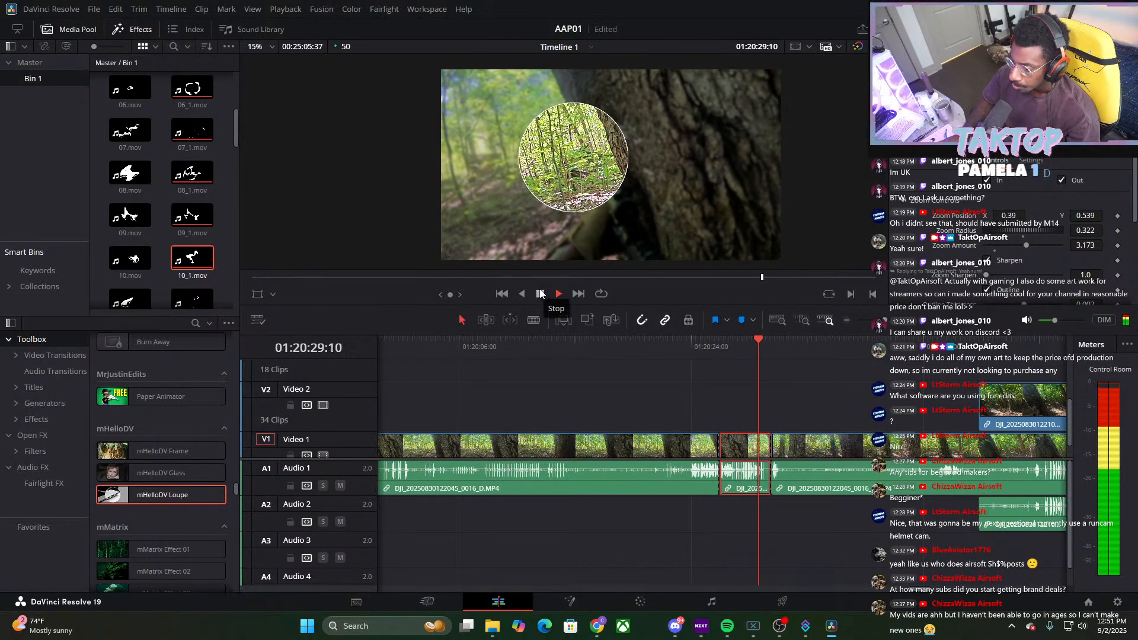
click(540, 294)
click(742, 365)
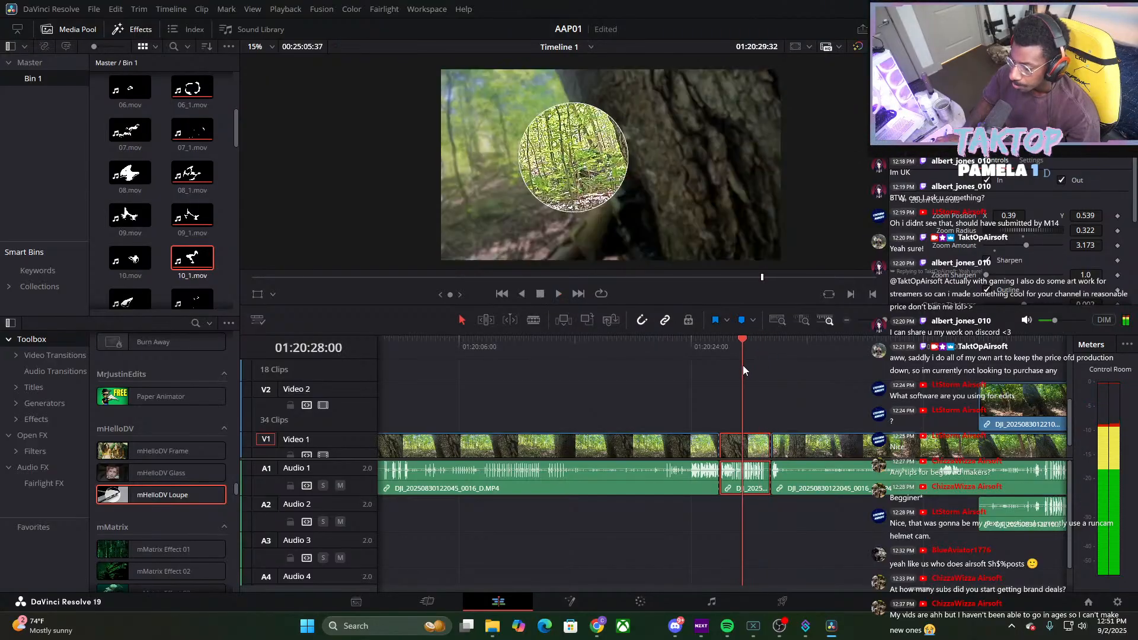
drag(1005, 217, 1012, 216)
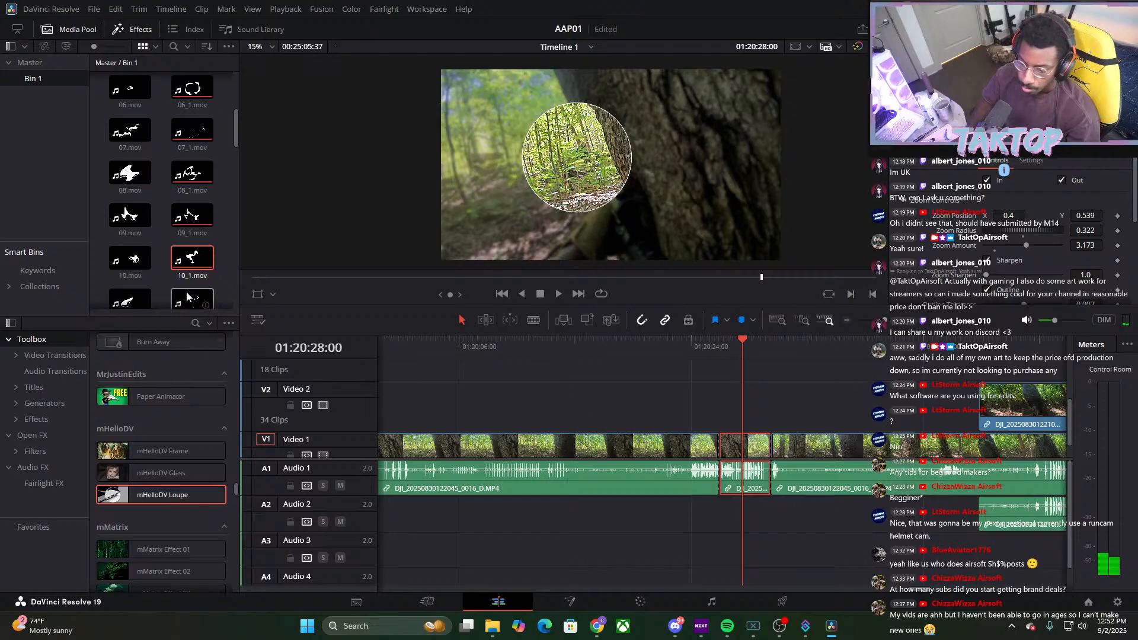
Place 10_1.mov on Video 3 at 01:20:28:00, shrink it onto the target inside the loupe, and unlink and delete its audio
drag(192, 257, 748, 377)
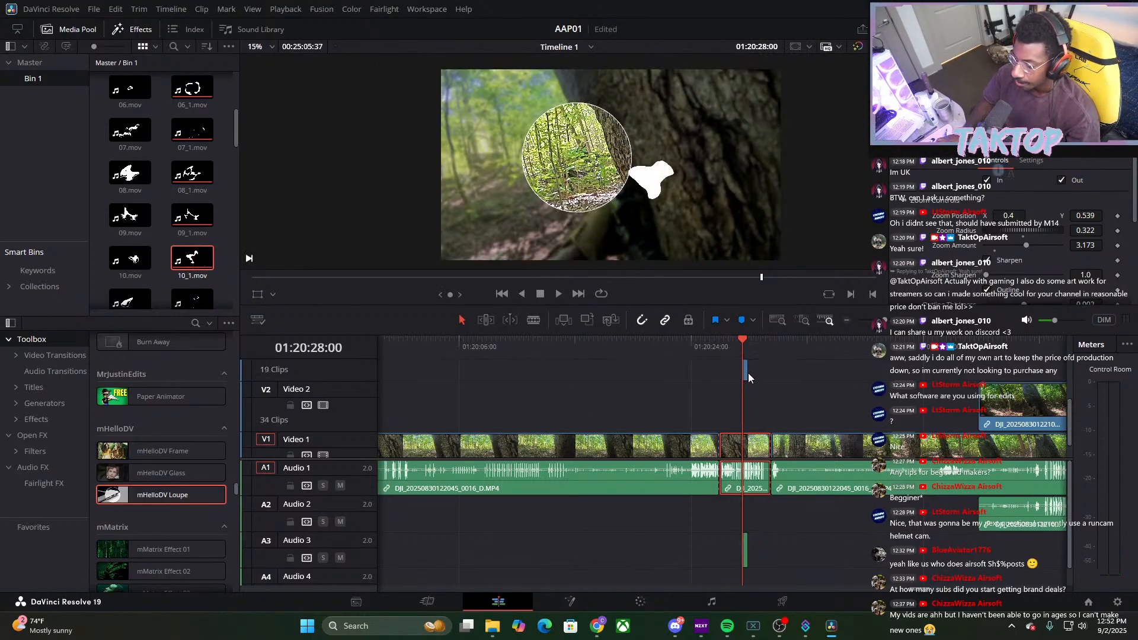
click(748, 372)
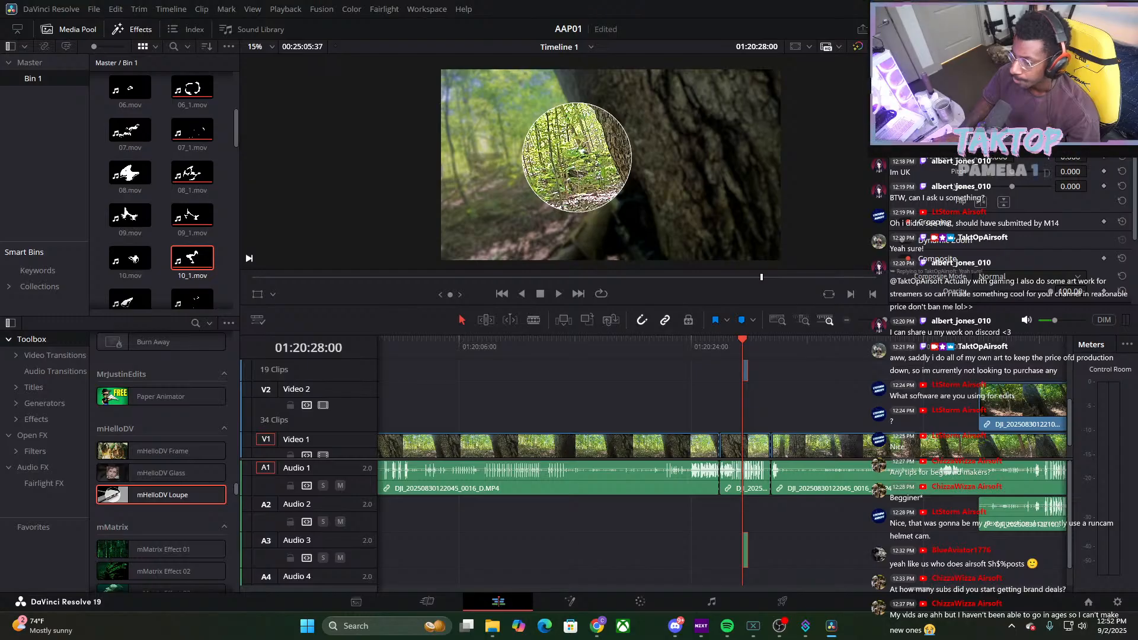
right_click(744, 546)
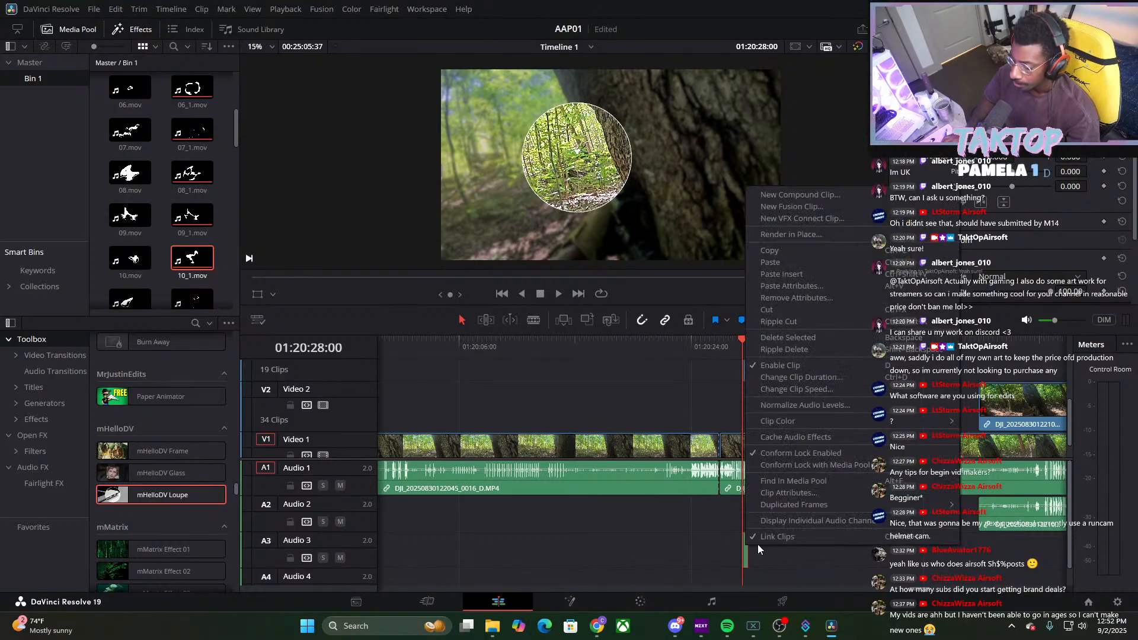
click(763, 538)
click(744, 549)
key(Delete)
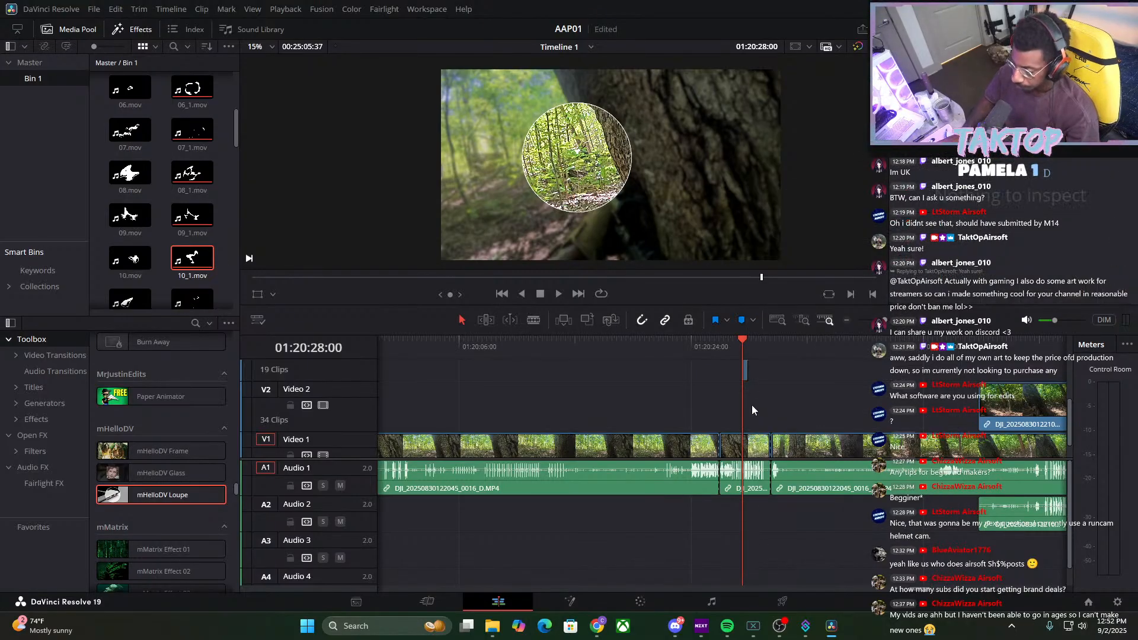
Color the new hit graphic red in the RGB Mixer with Green Output 0.00, -2.76, -2.00 and Blue Output -2.00, -2.00, -2.51
click(744, 373)
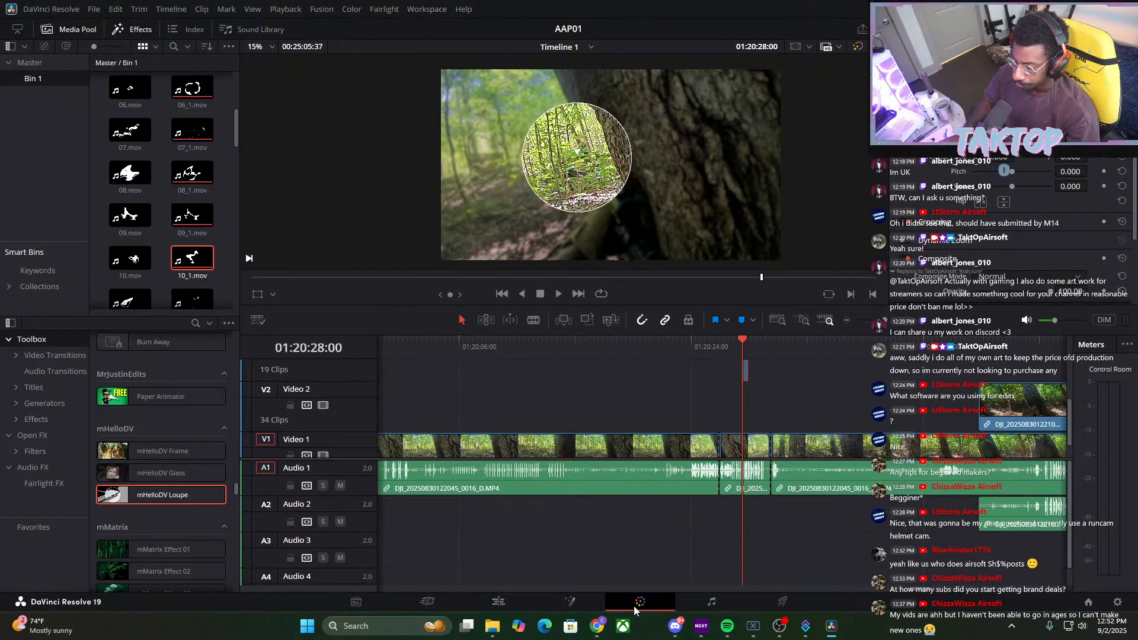
click(634, 605)
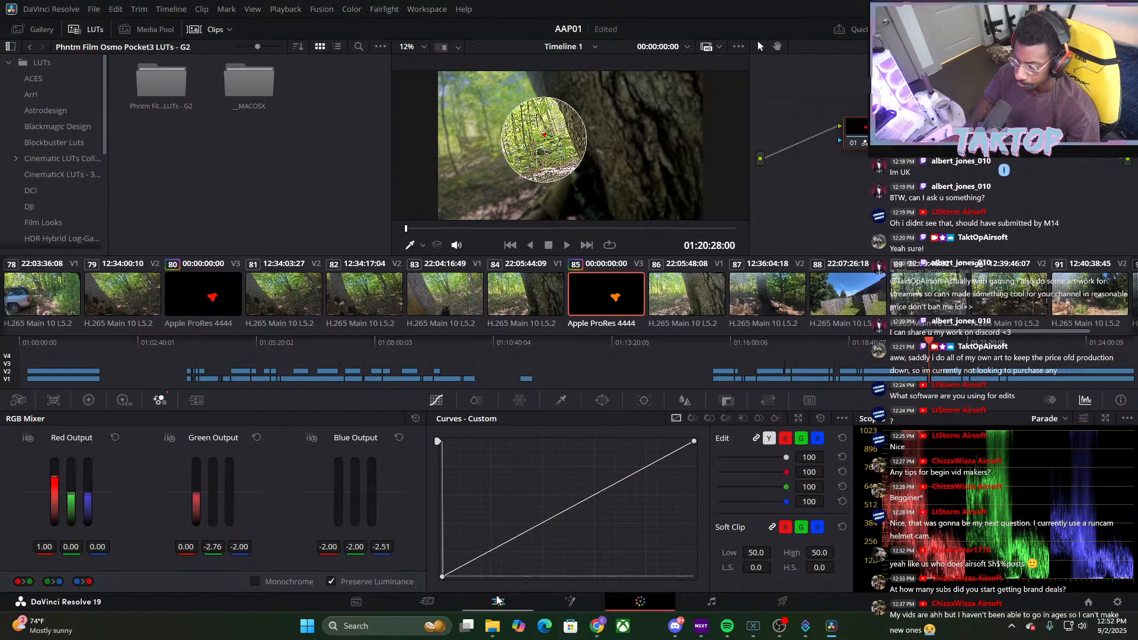
key(shift+4)
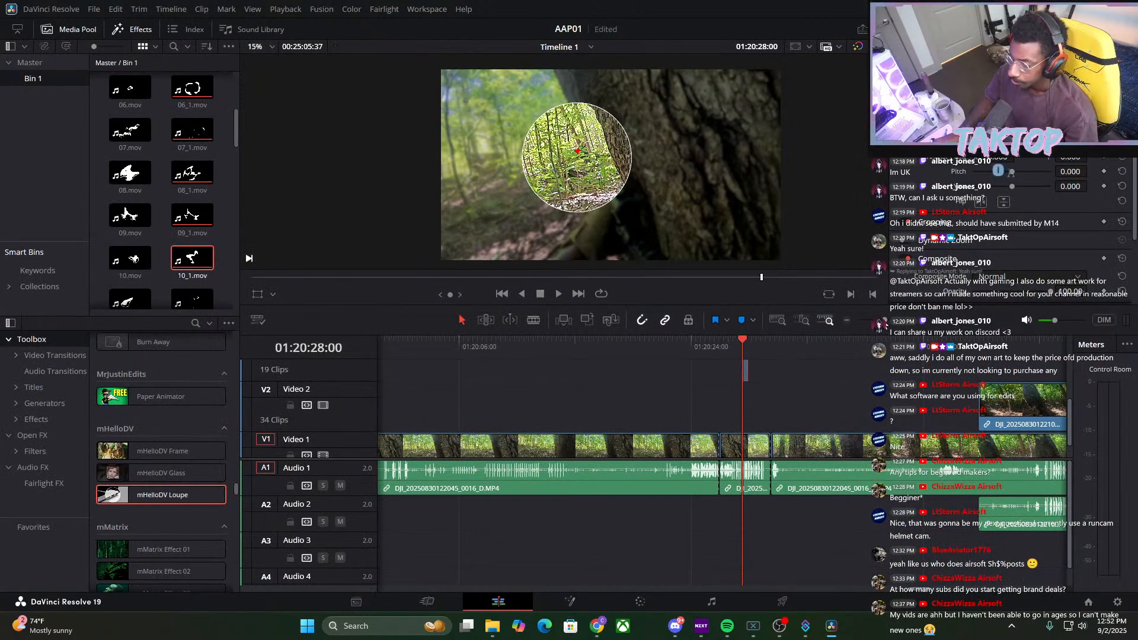
Copy the earlier hit sound effect on Audio 3 to 01:20:28:00 under the new graphic and play the result
drag(884, 321, 879, 321)
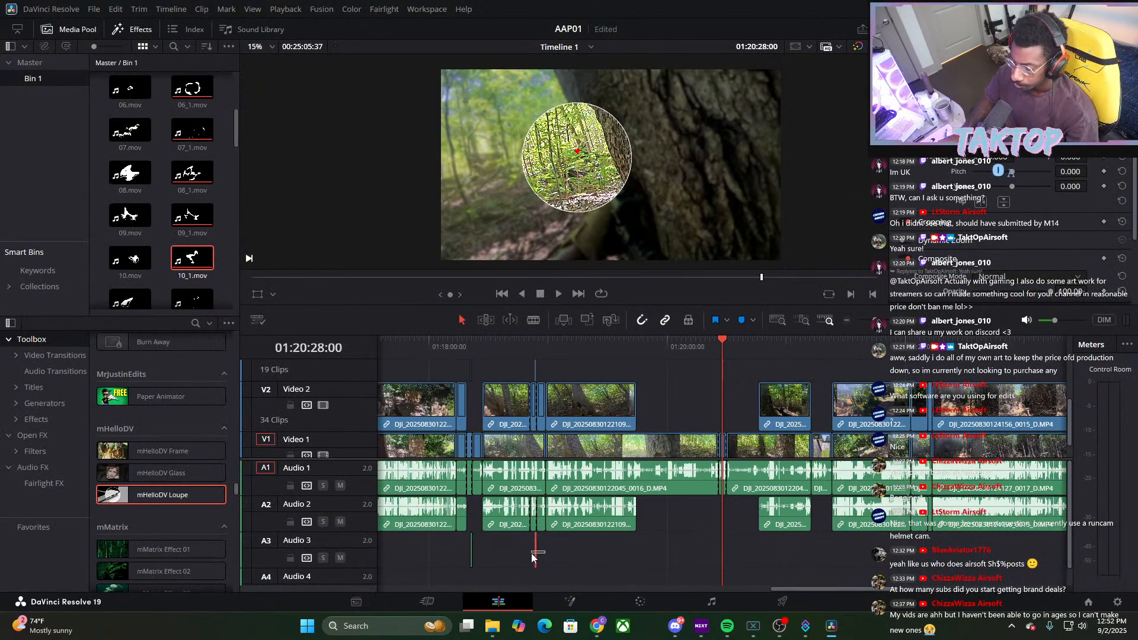
drag(531, 553, 528, 555)
key(ctrl+v)
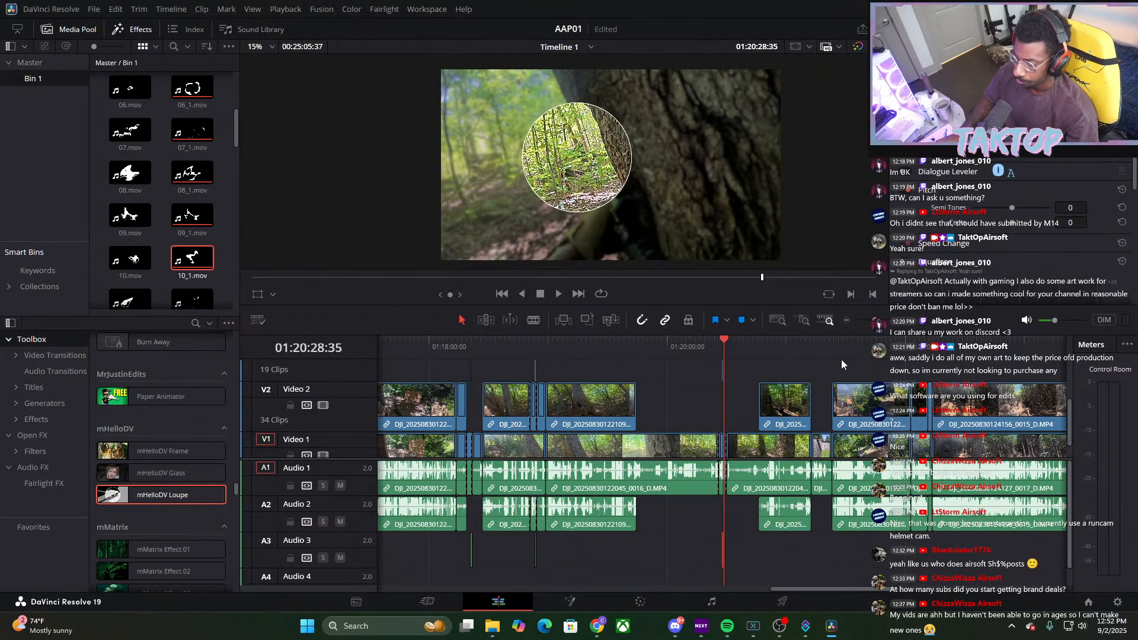
drag(878, 321, 883, 321)
click(714, 354)
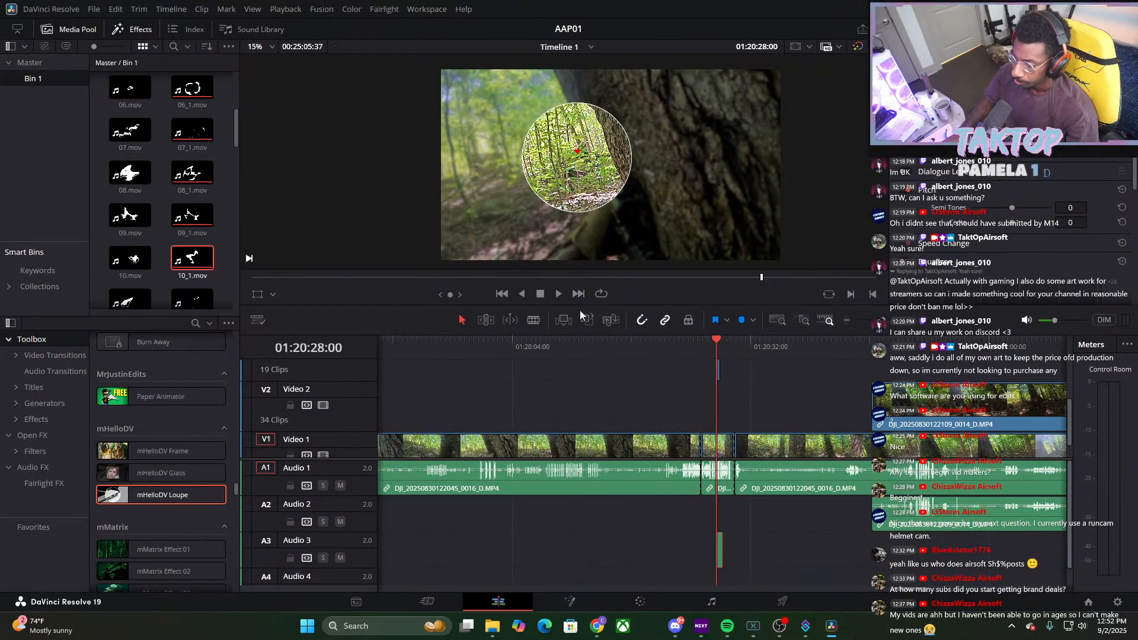
click(558, 295)
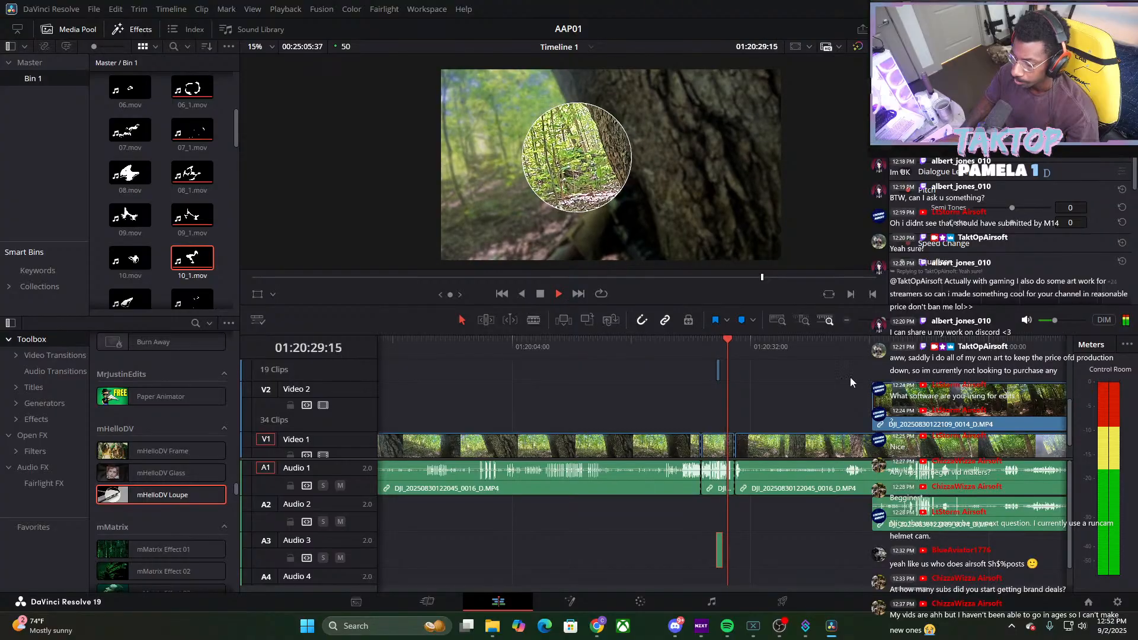
Locate the next hit and split the Video 2 clip at 01:20:51:21 and again about two seconds further on
click(864, 396)
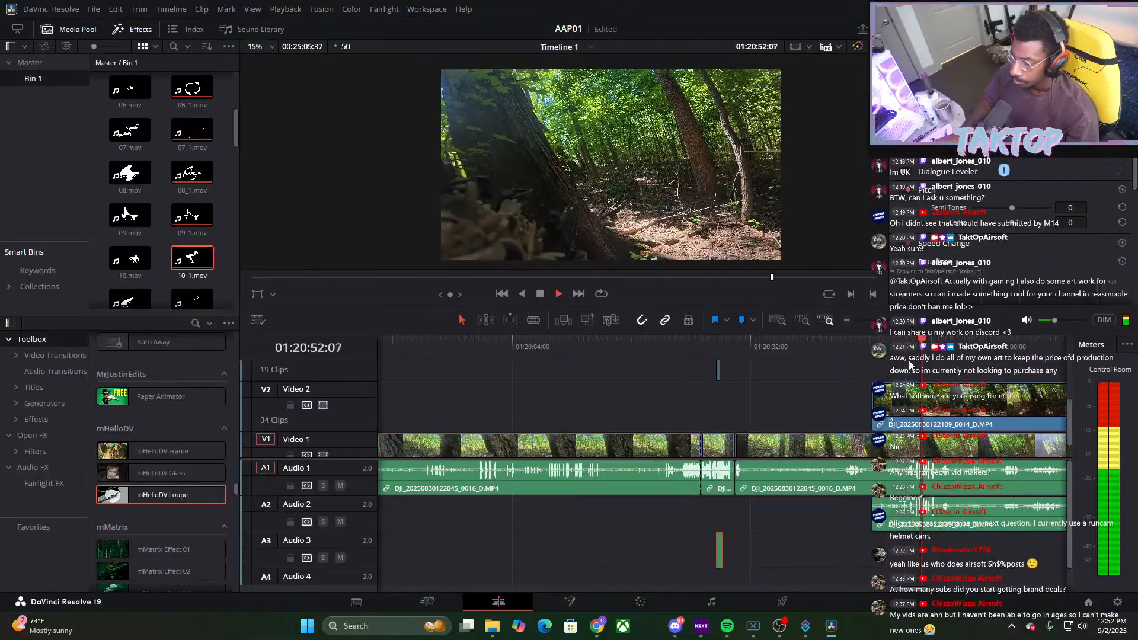
key(space)
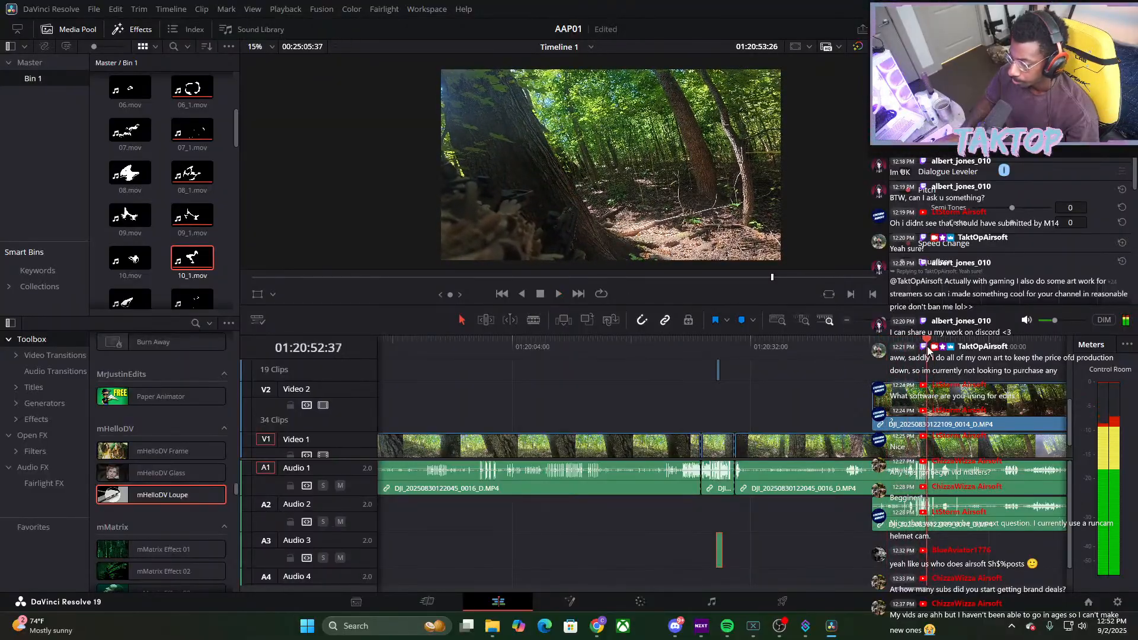
drag(928, 350, 917, 354)
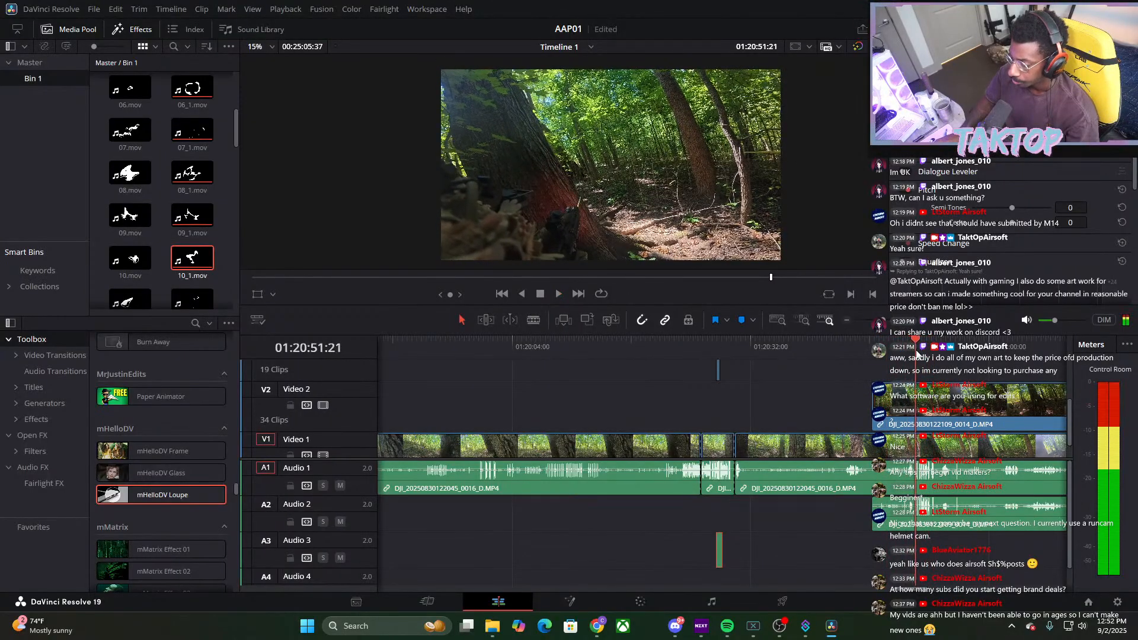
click(532, 321)
click(916, 396)
click(934, 396)
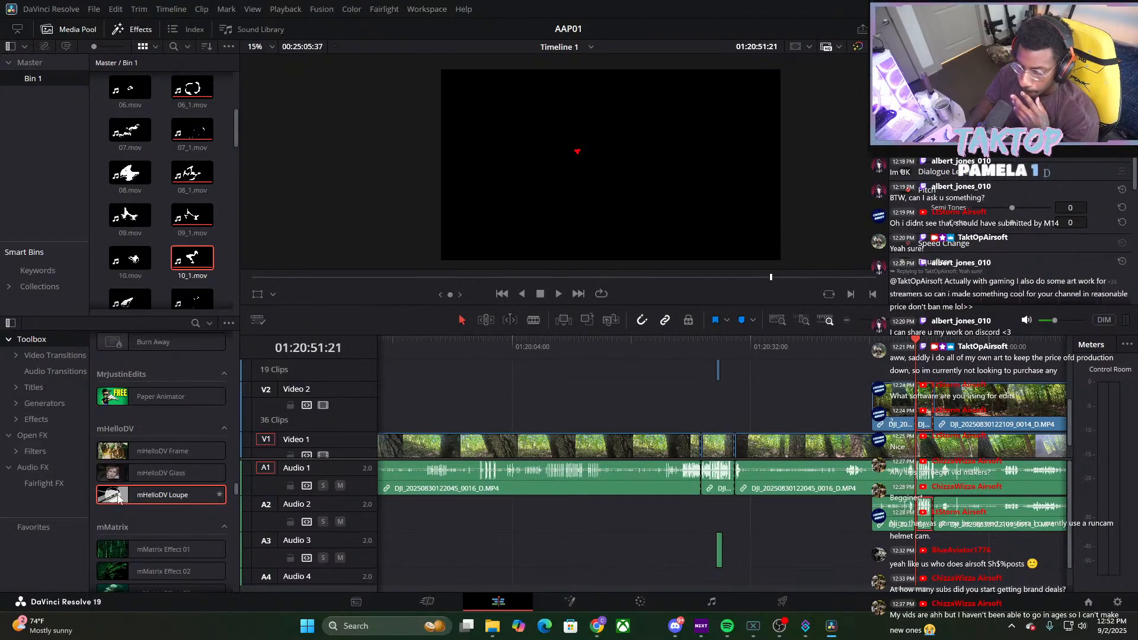
Apply the mHelloDV Loupe to the new short Video 2 clip at X 0.426, Y 0.453 with a Zoom Amount of 2.417, and play it
drag(118, 497, 925, 416)
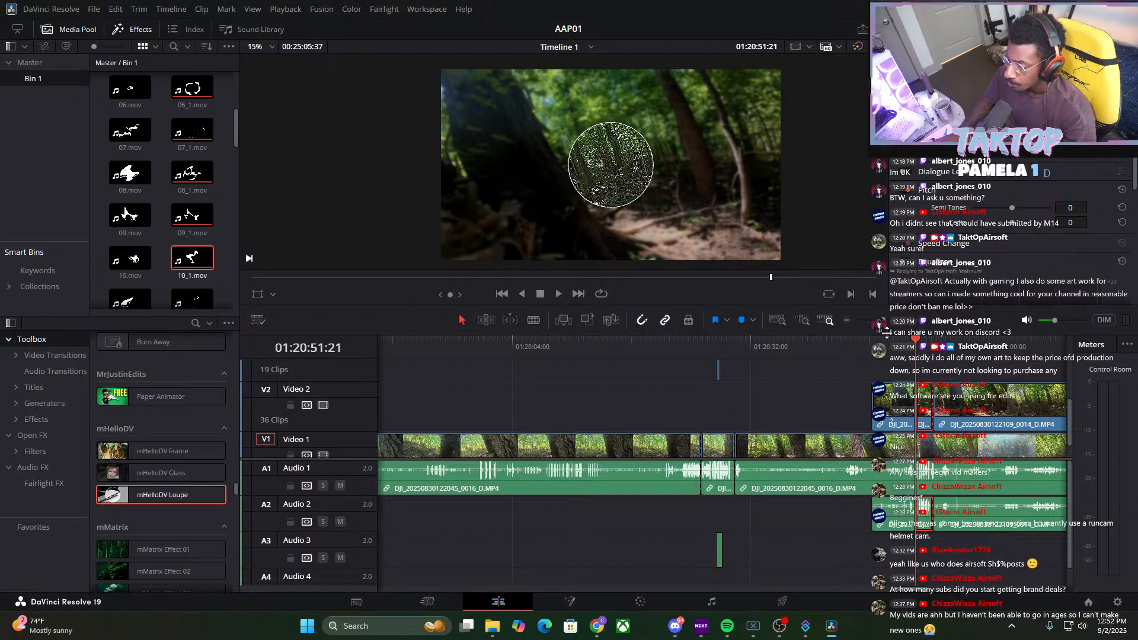
click(988, 66)
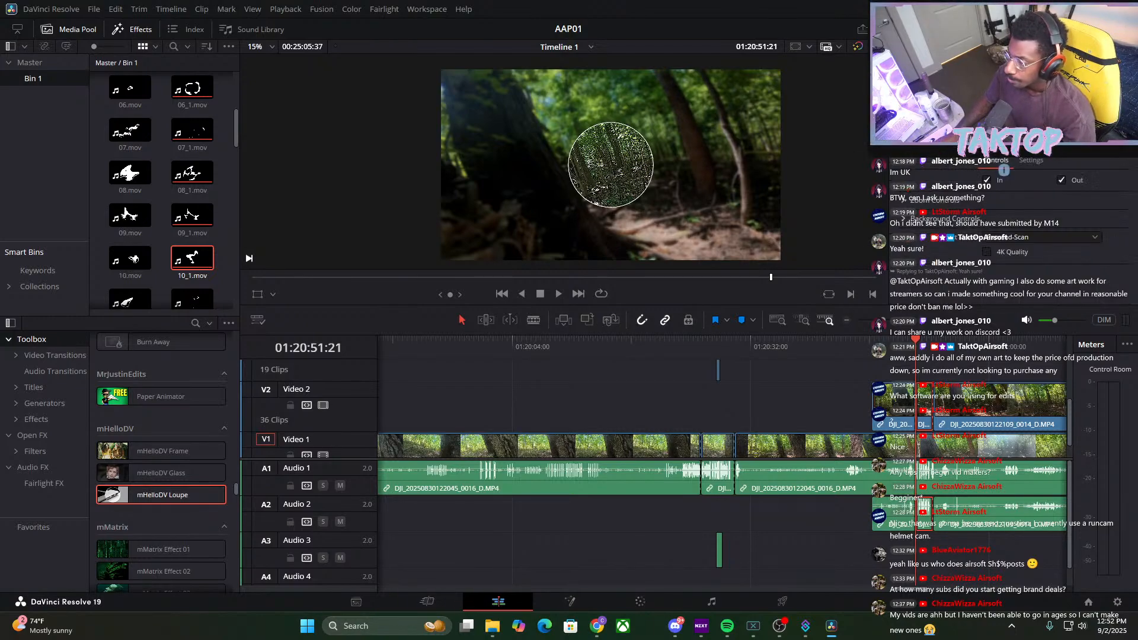
click(900, 200)
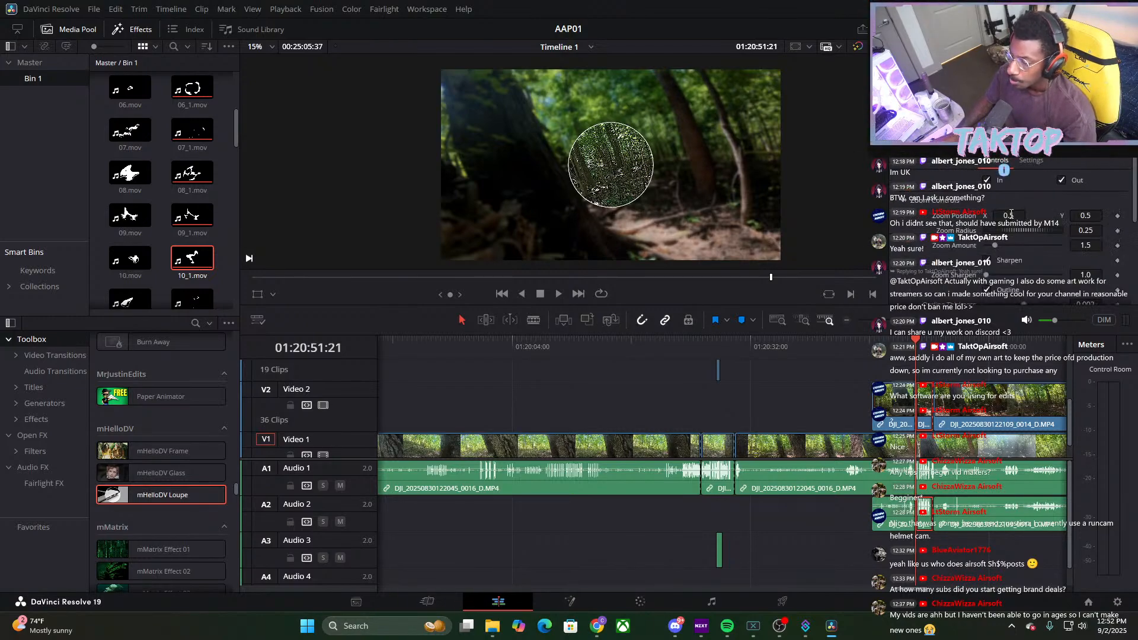
drag(1011, 214, 967, 214)
drag(1085, 215, 1060, 230)
mouse_move(995, 246)
mouse_down()
mouse_move(1026, 250)
mouse_move(1012, 249)
mouse_up()
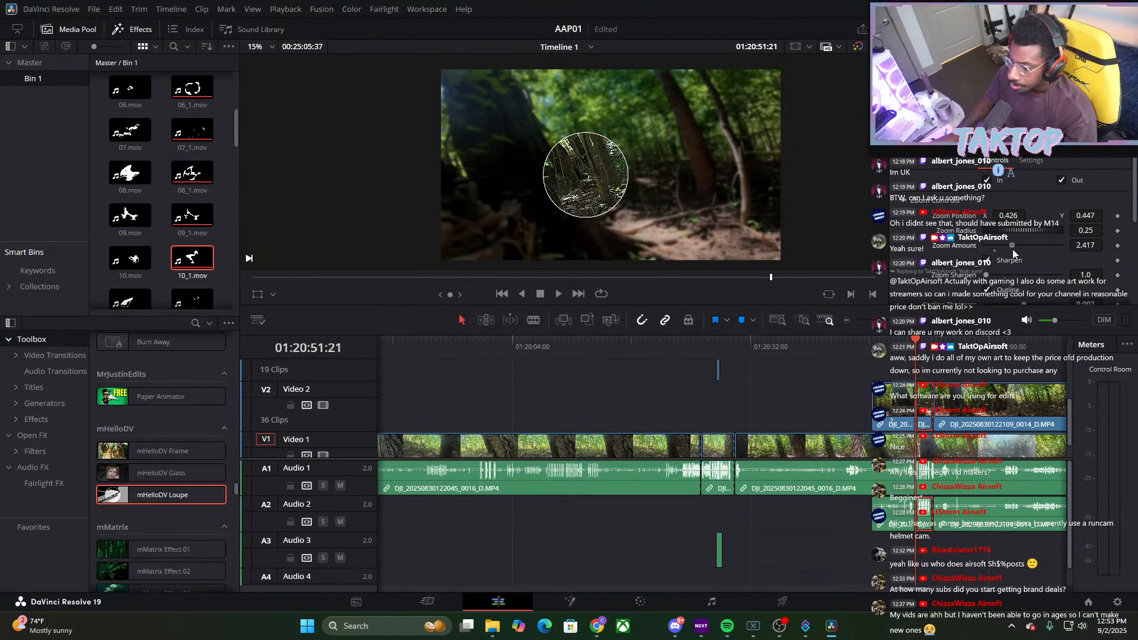
click(558, 294)
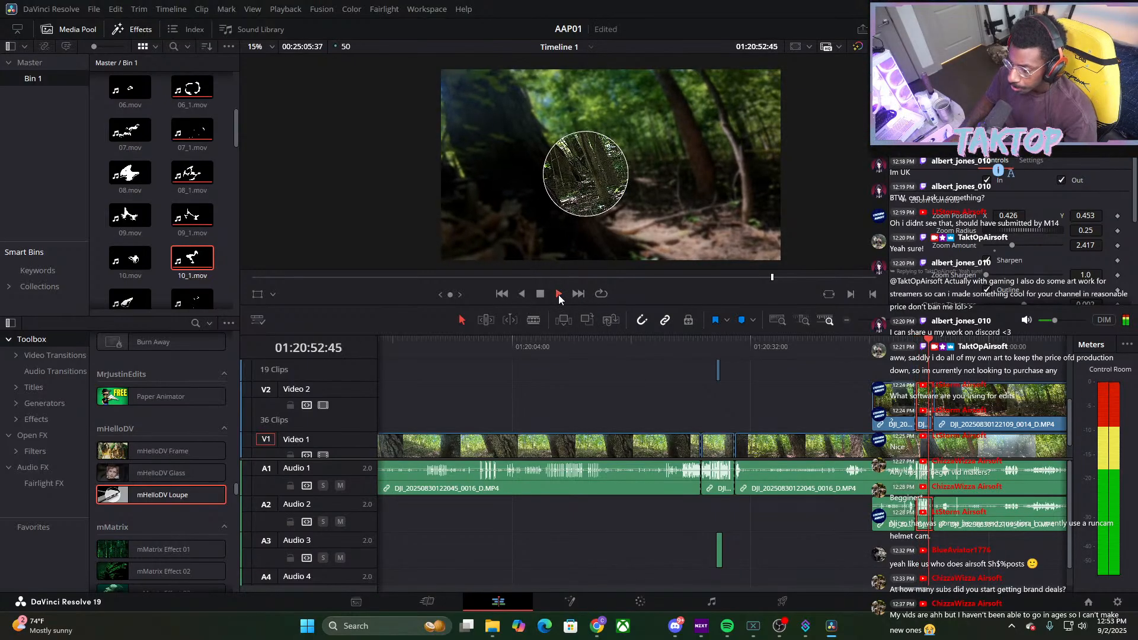
Replay the loupe clip and refine its Loupe settings to Zoom Position Y 0.468, Zoom Radius 0.308 and Zoom Amount 3.425
click(540, 295)
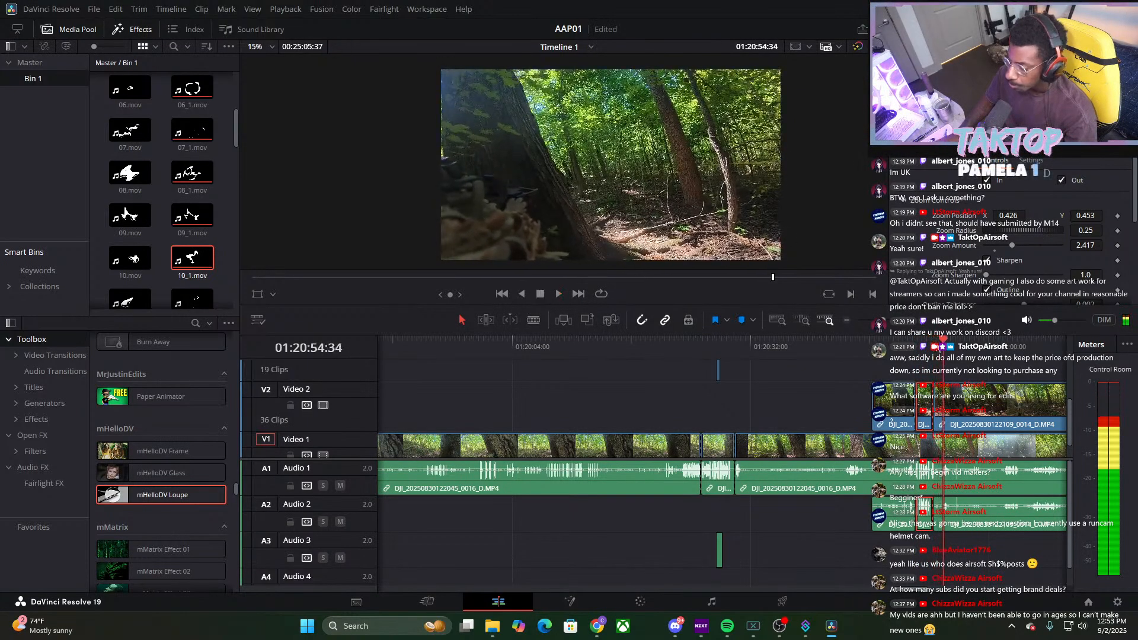
drag(939, 349, 916, 354)
click(558, 295)
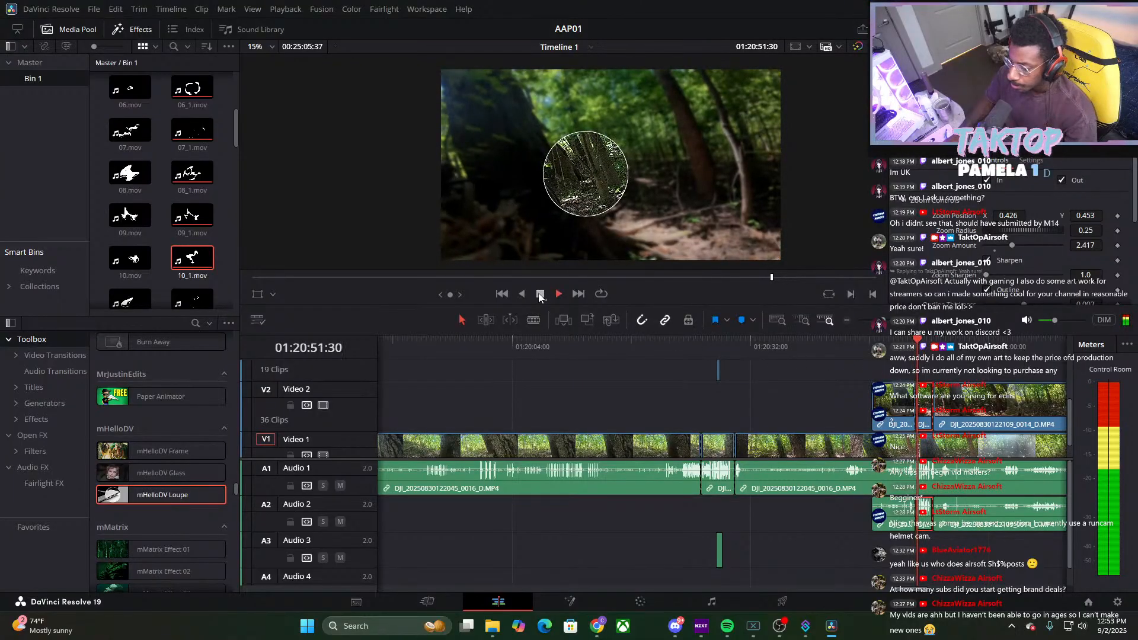
drag(1085, 216, 1094, 215)
drag(1006, 243, 1030, 258)
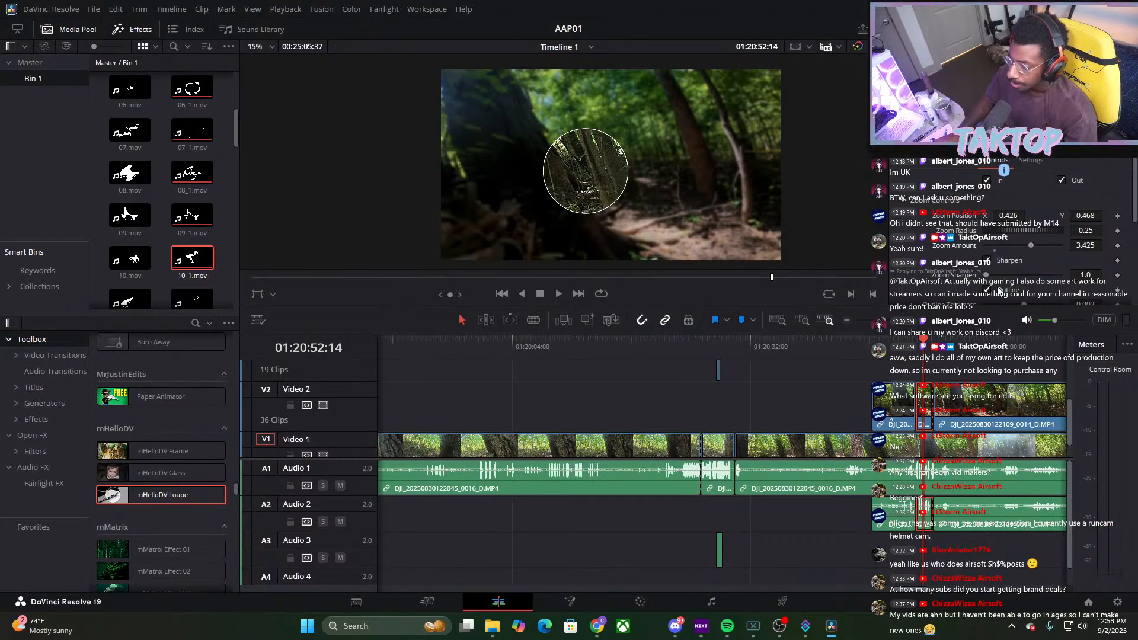
drag(1009, 235, 1011, 234)
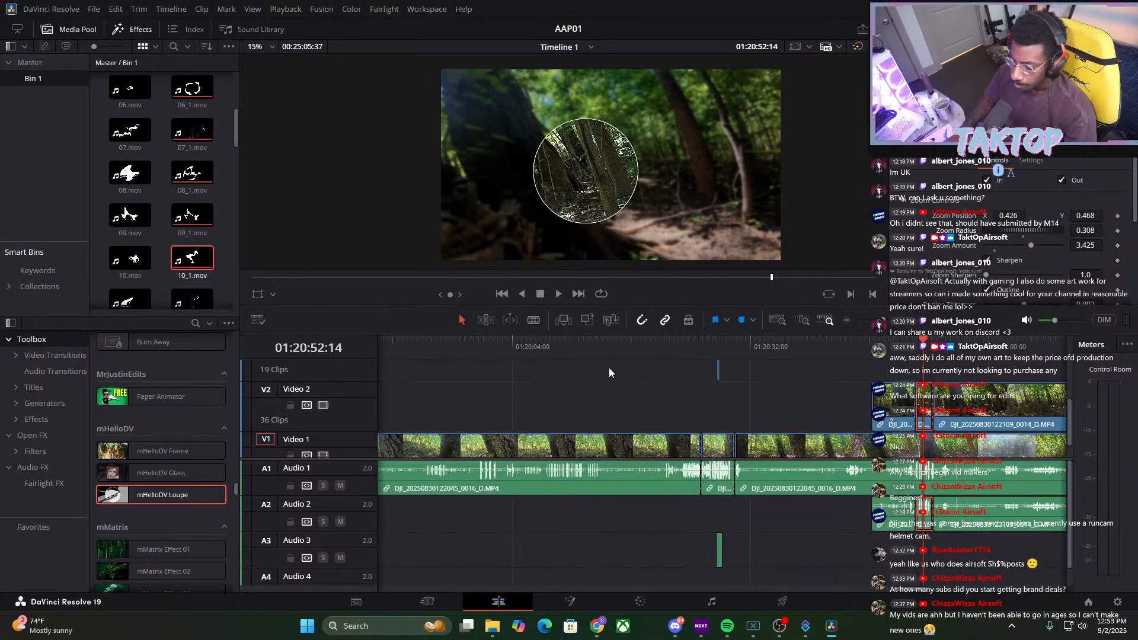
Place the 11_1.mov hit graphic above the loupe clip at 01:20:52:14, unlink its audio and delete that audio from Audio 3
scroll(209, 290, down, 3)
drag(196, 210, 924, 376)
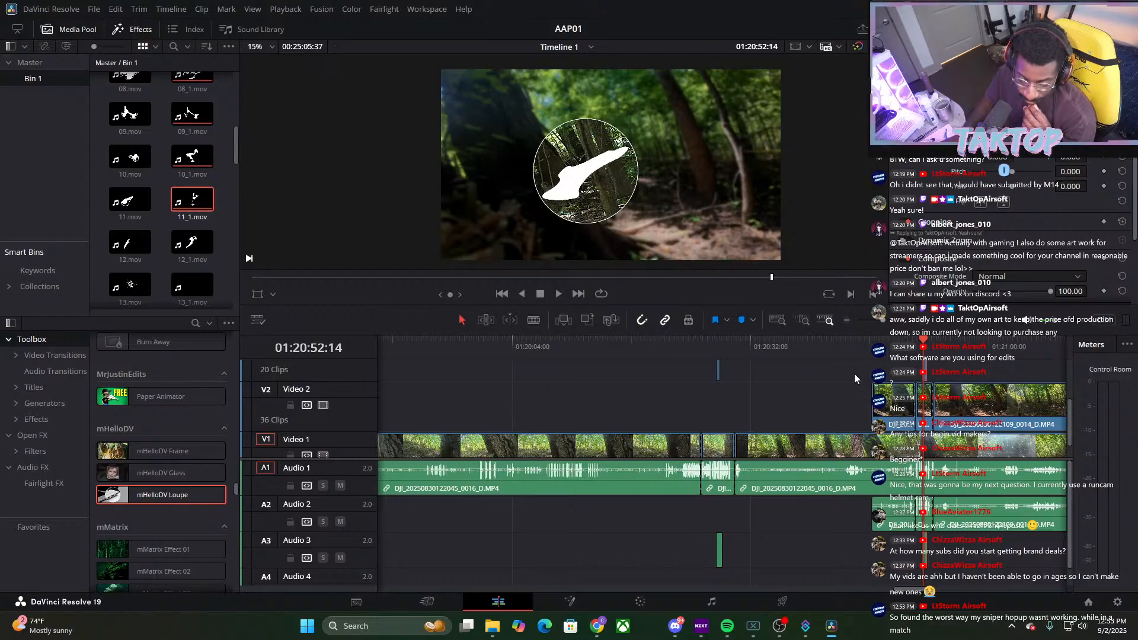
drag(884, 321, 899, 330)
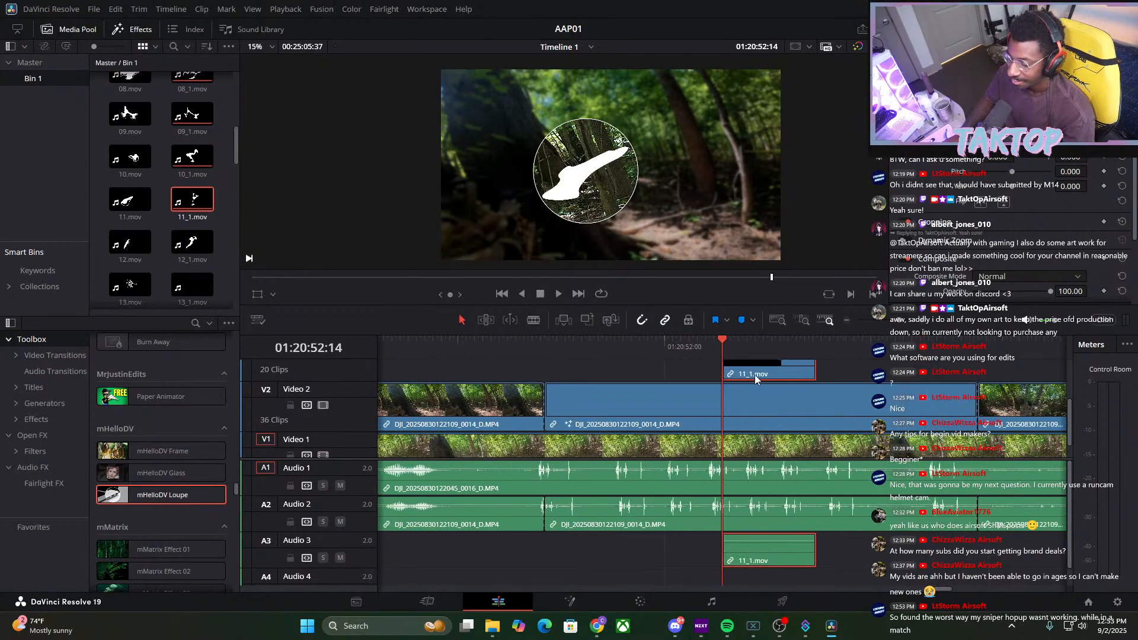
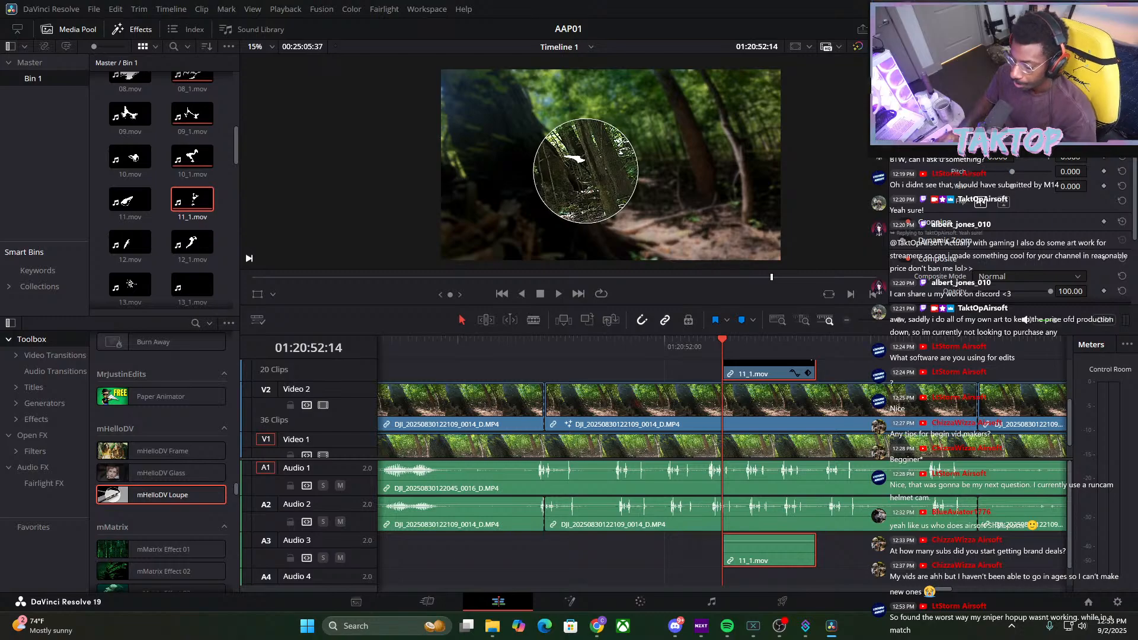
right_click(776, 546)
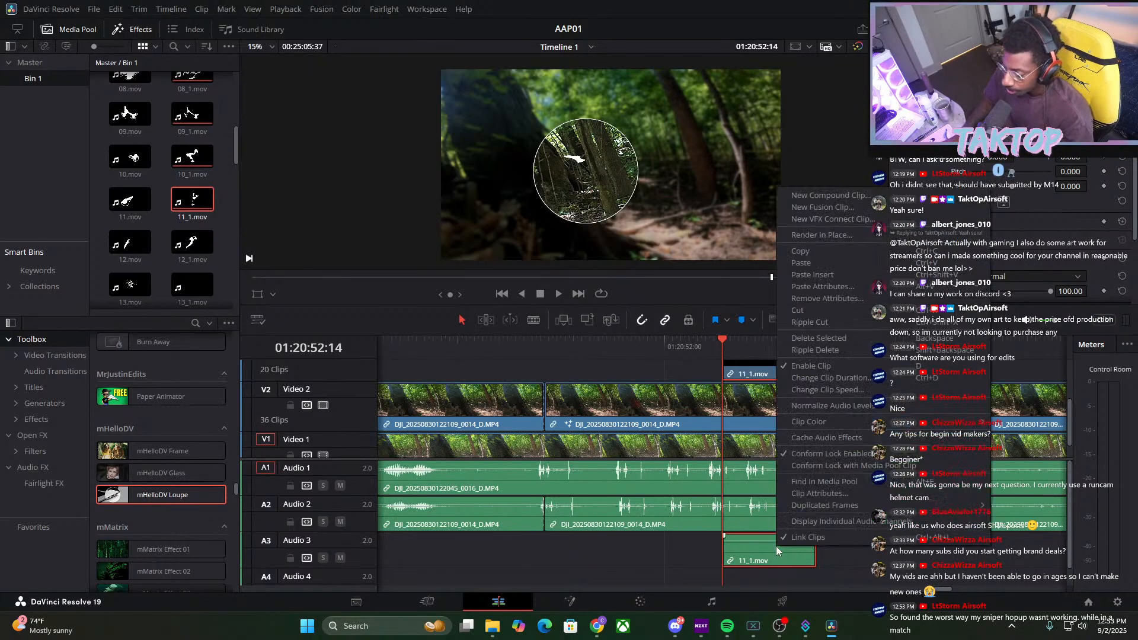
click(788, 537)
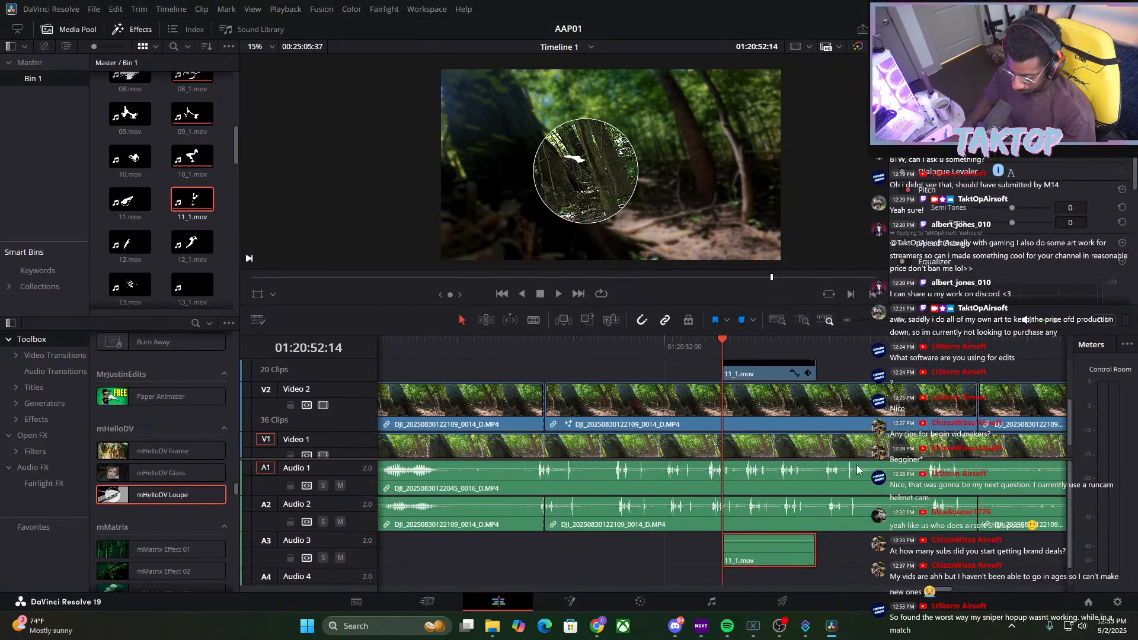
key(Delete)
Copy the earlier hit sound effect on Audio 3 to 01:20:52:14 under the 11_1.mov graphic
drag(896, 320, 882, 320)
click(503, 552)
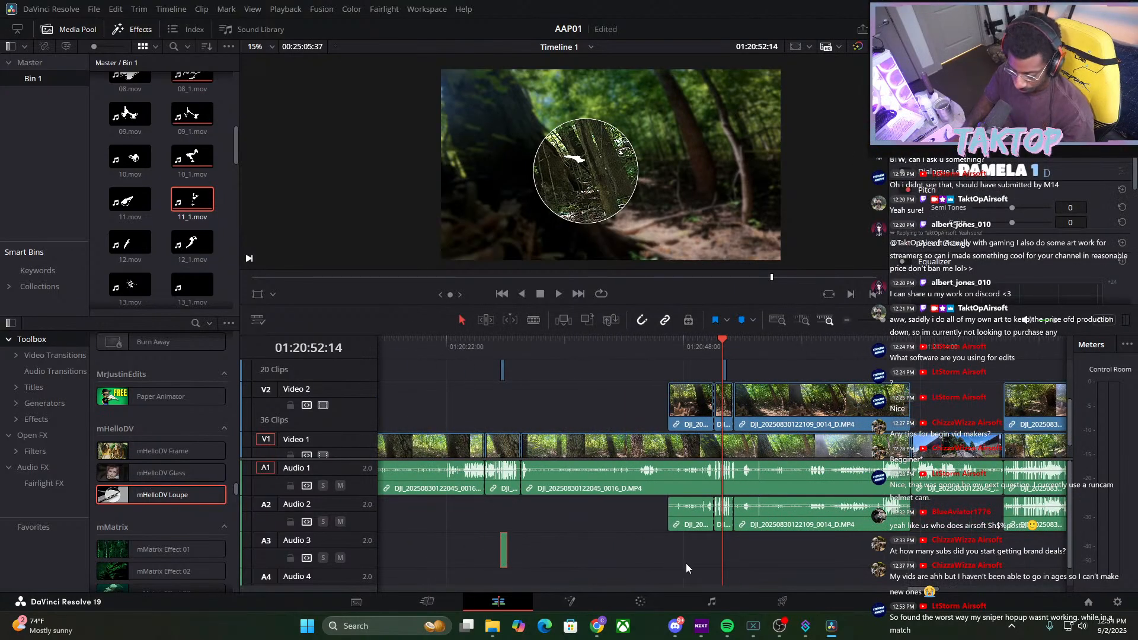
key(ctrl+v)
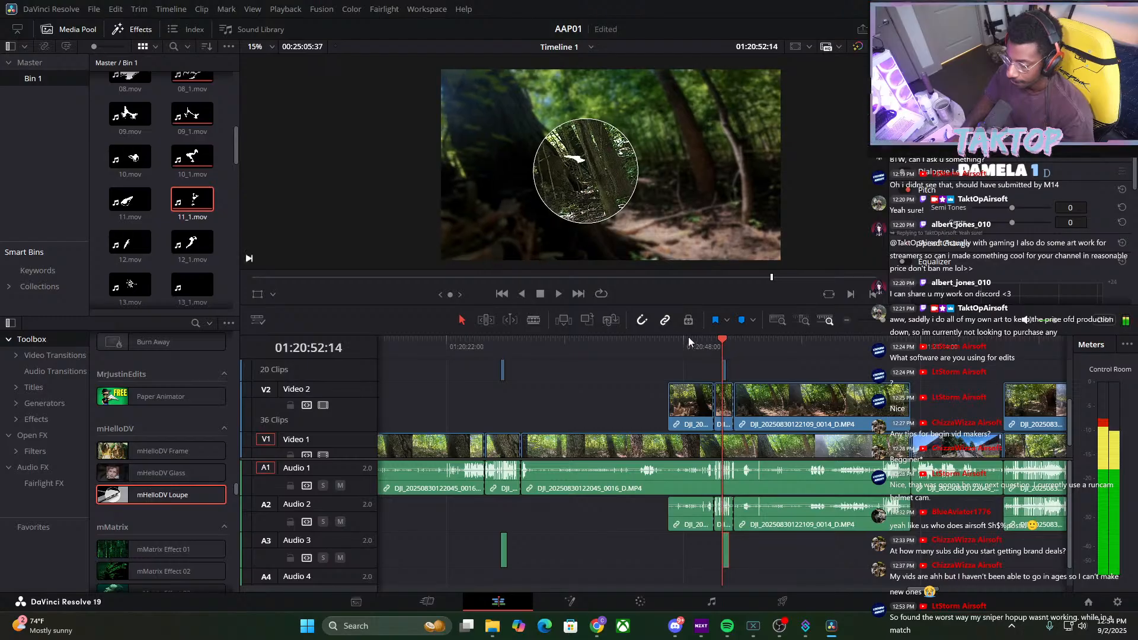
Color the 11_1.mov graphic red with Green Output 0.00, -2.36, -2.00 and Blue Output -2.00, -2.00, -2.76, and play the hit
click(725, 376)
click(643, 605)
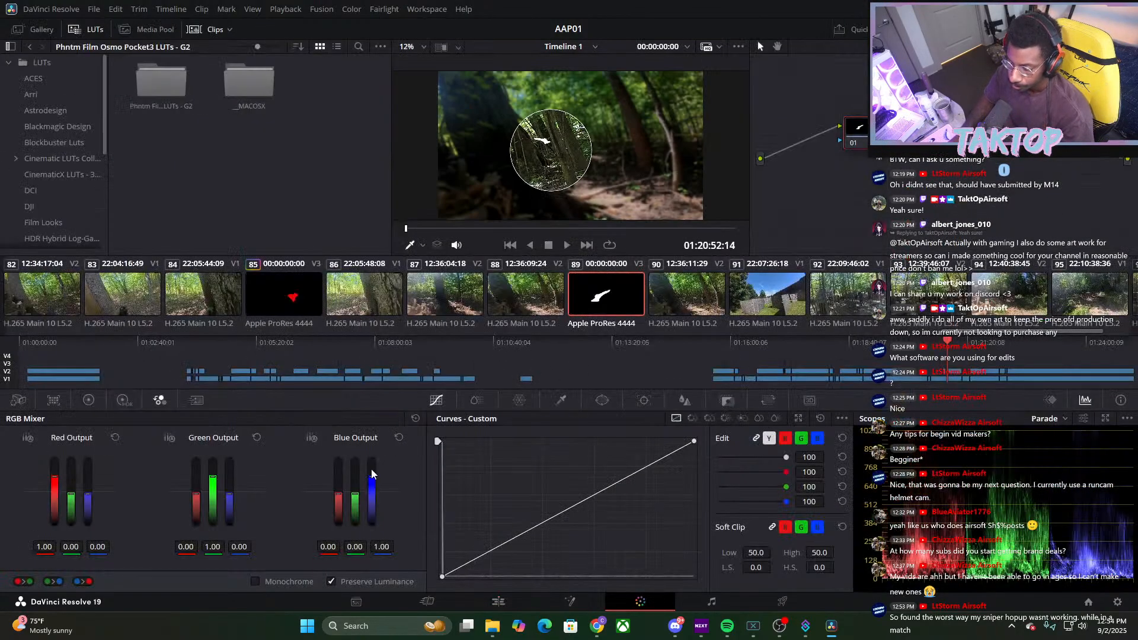
drag(372, 476, 370, 535)
drag(355, 494, 341, 527)
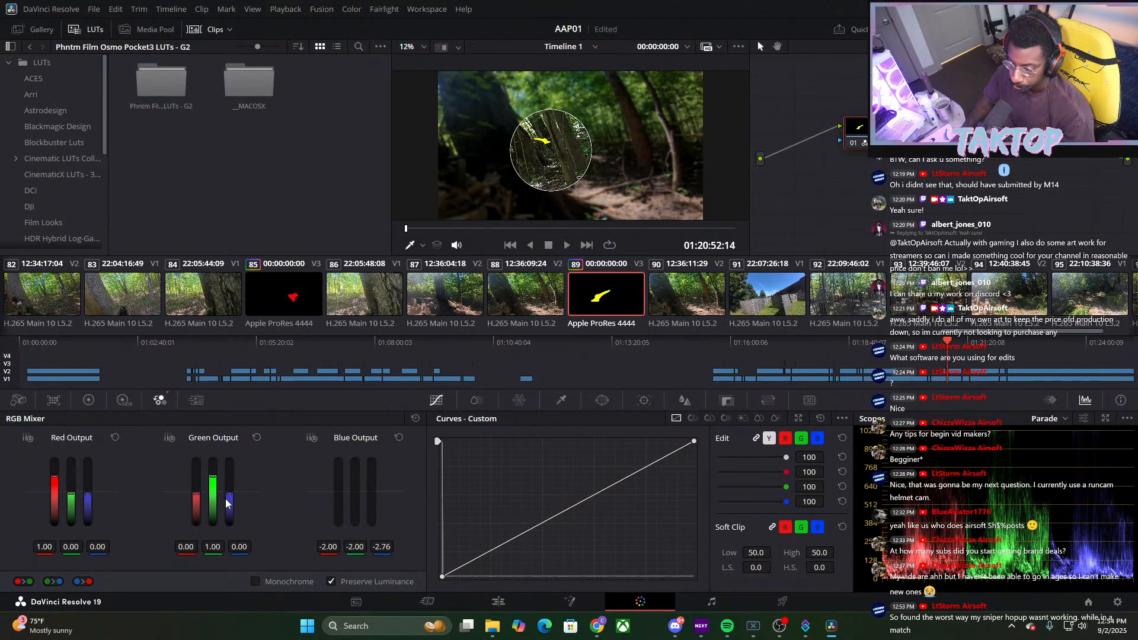
drag(219, 476, 215, 529)
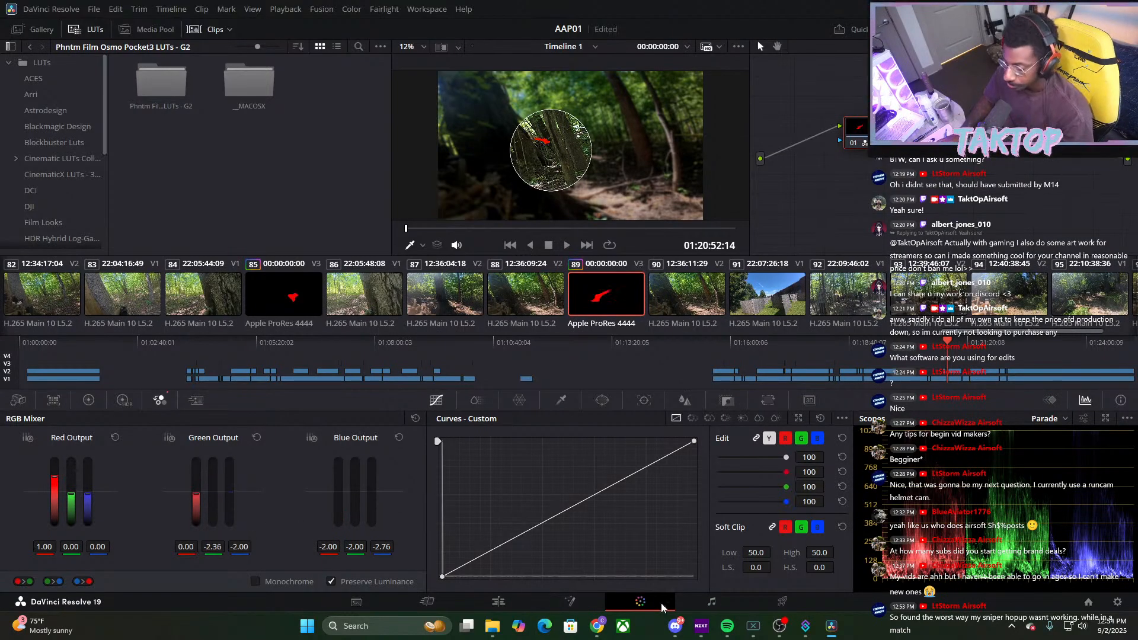
click(497, 603)
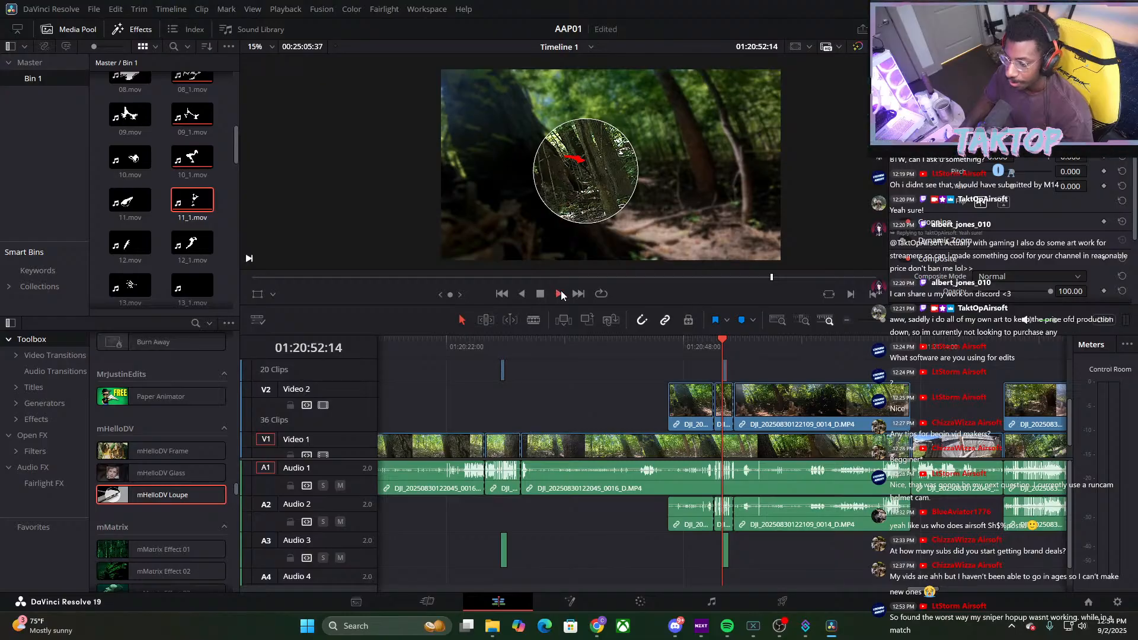
click(560, 293)
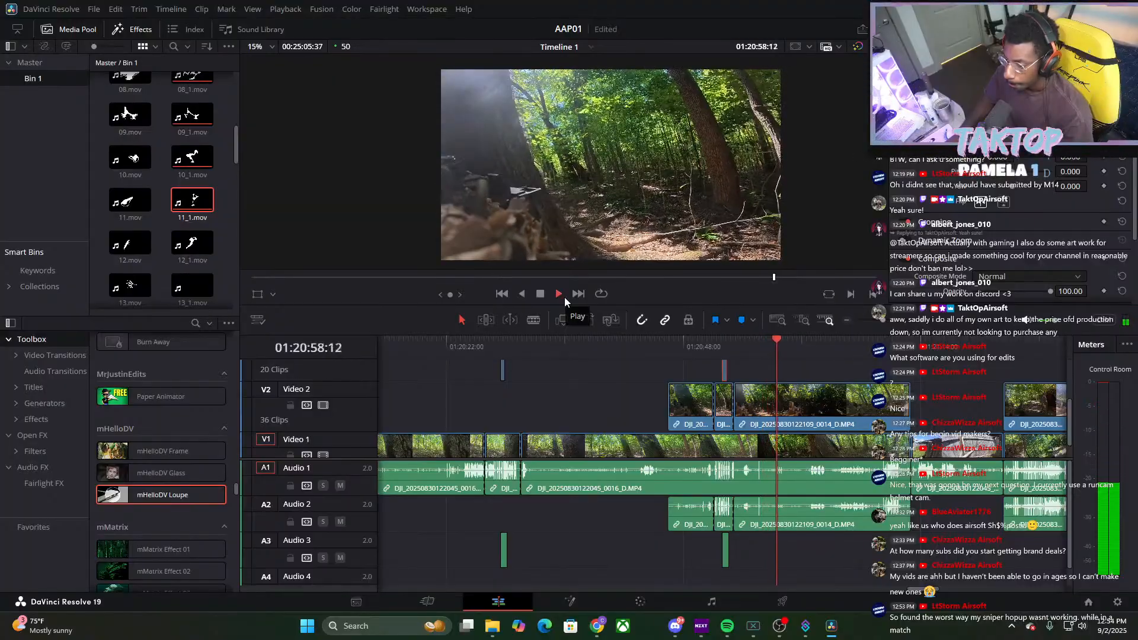
drag(776, 347, 716, 363)
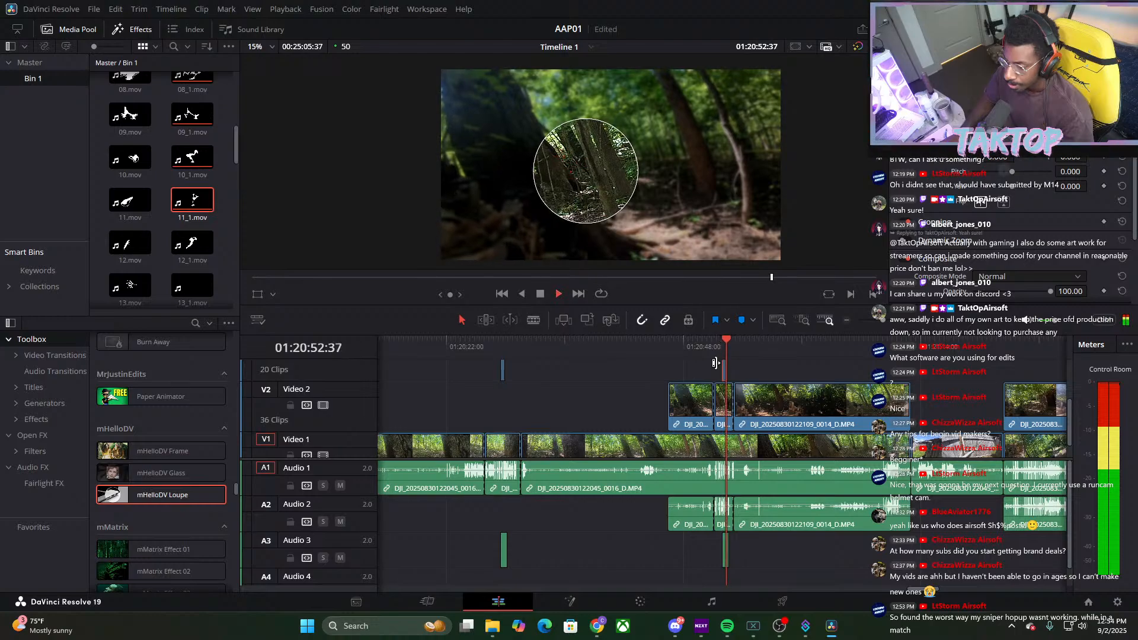
Skim the footage after the last hit for further hits, and return to the opening clips of the timeline
drag(750, 352, 883, 388)
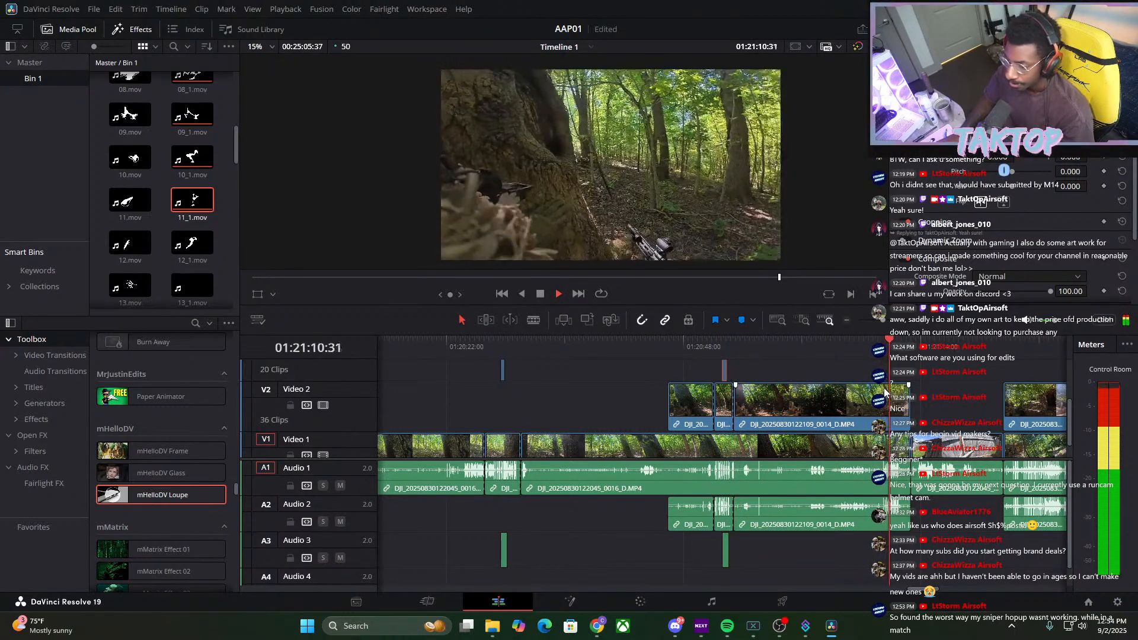
click(944, 376)
drag(944, 376, 1045, 396)
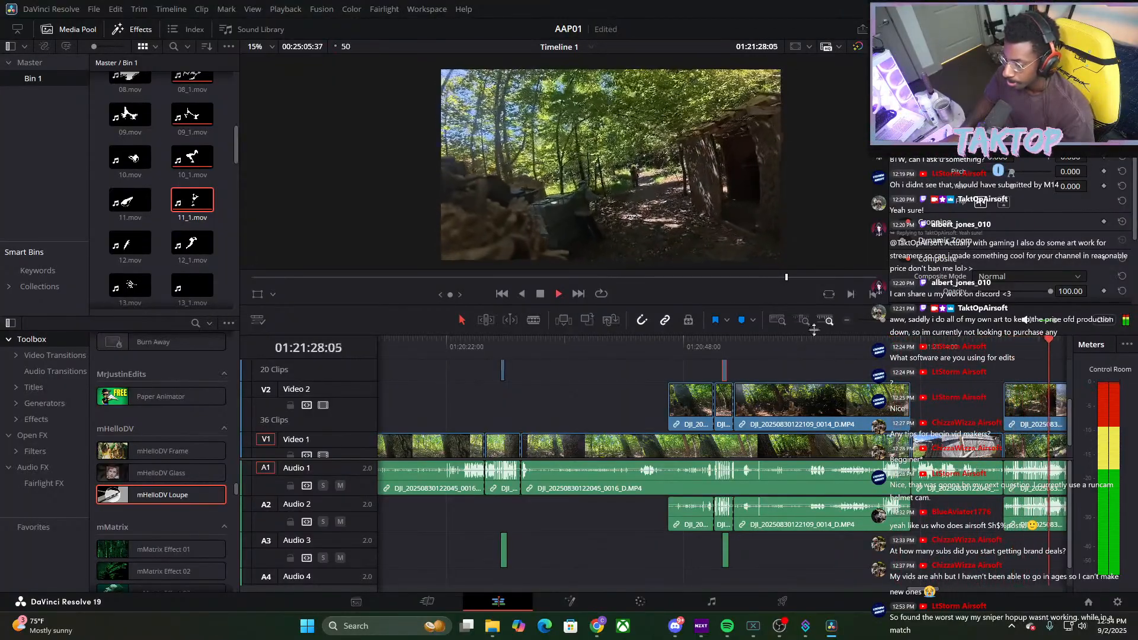
drag(882, 320, 875, 323)
drag(733, 349, 973, 360)
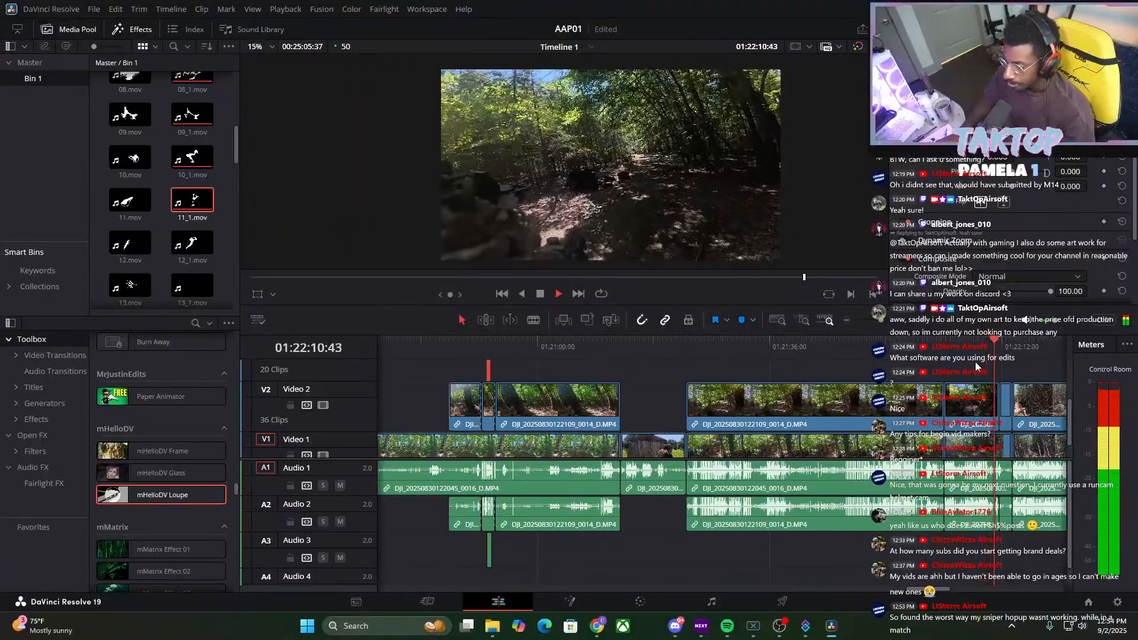
click(1013, 359)
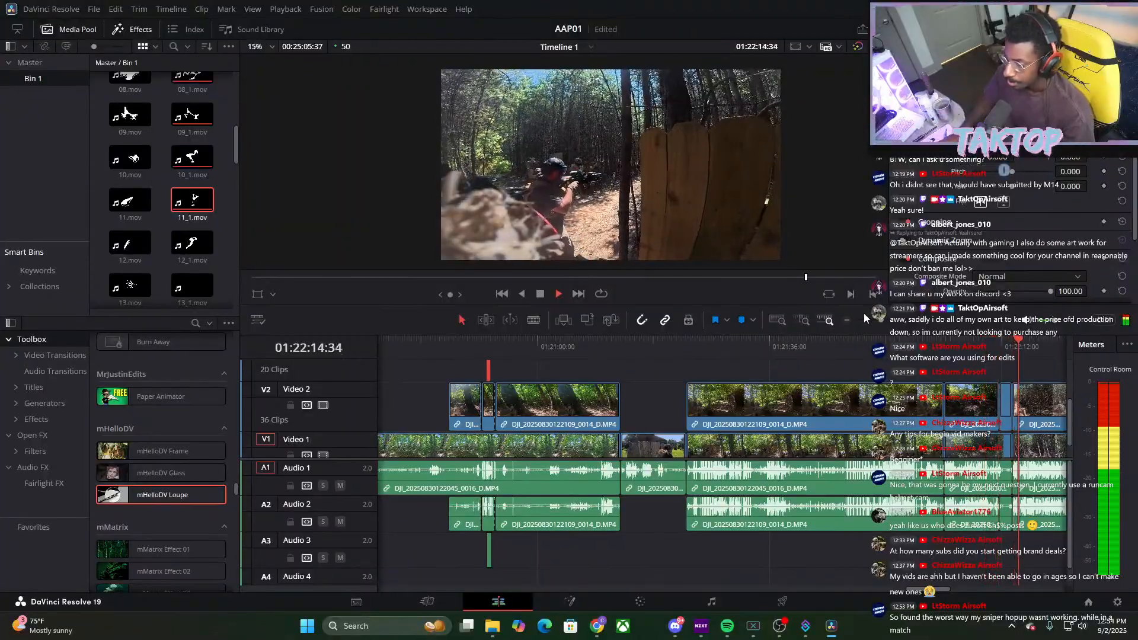
drag(883, 320, 862, 320)
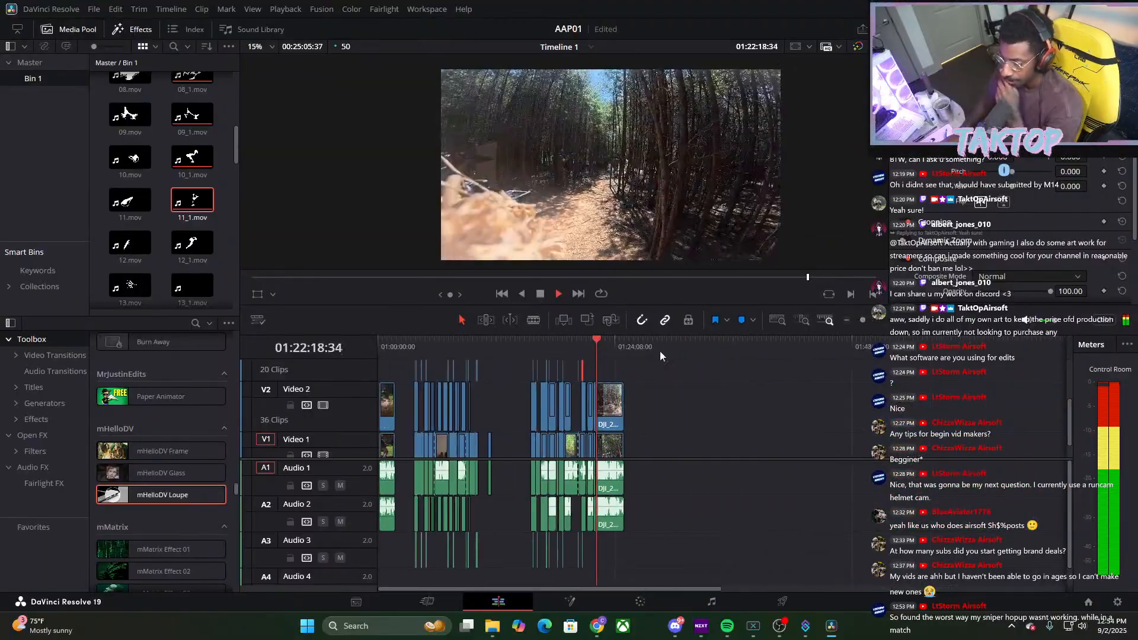
drag(659, 351, 407, 413)
key(space)
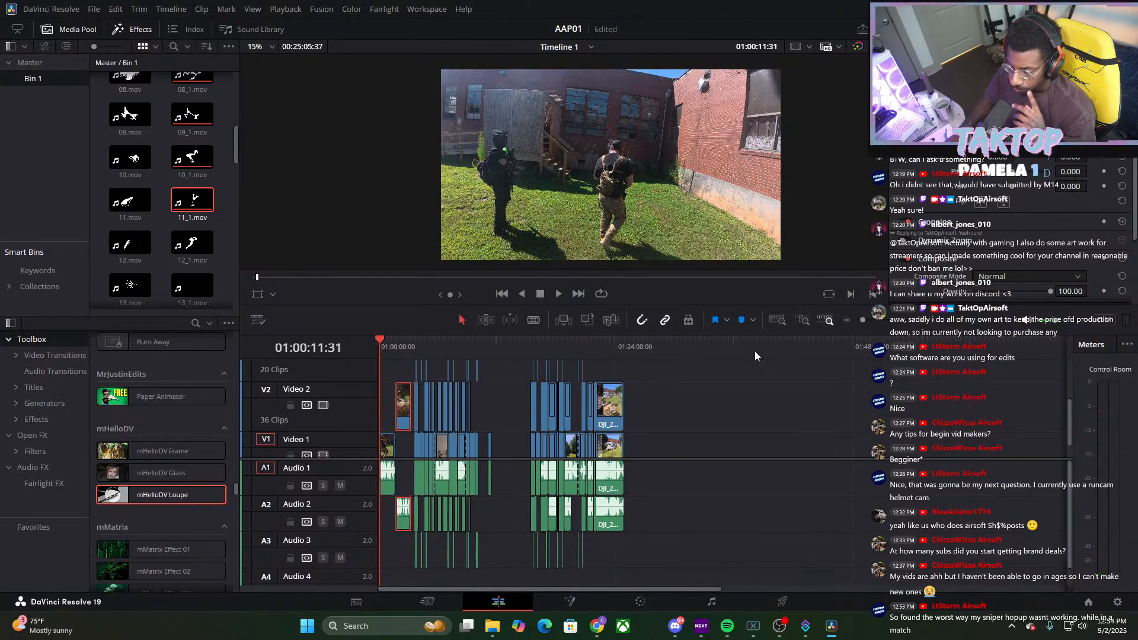
Shift the opening Video 2 and Video 1 clips slightly later and try deleting the Video 1 clip
drag(862, 320, 869, 322)
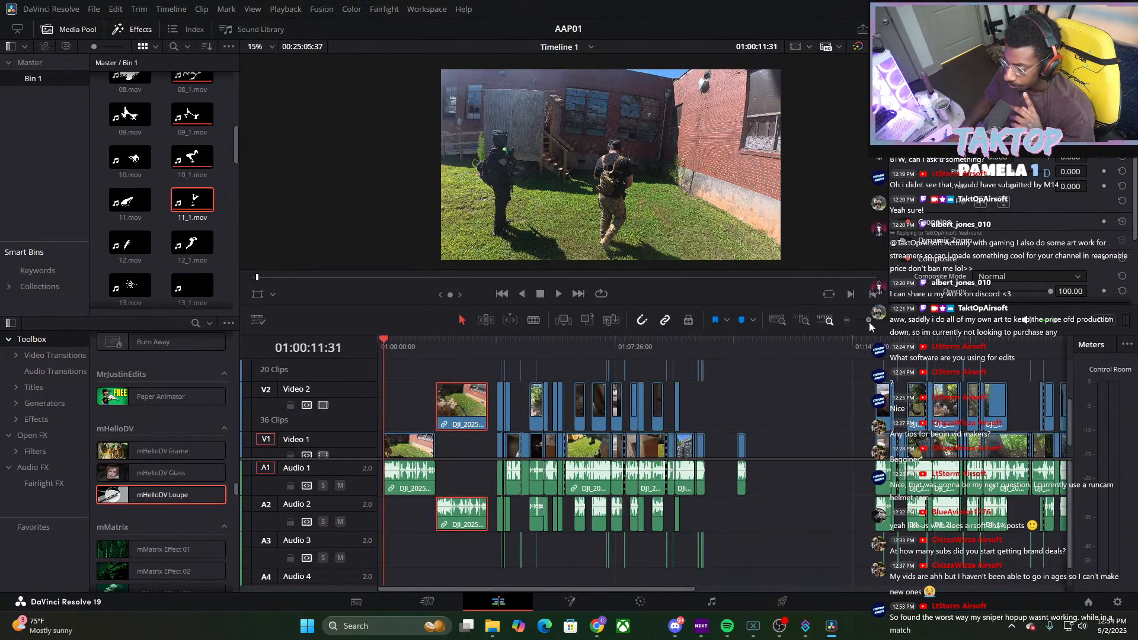
drag(468, 408, 477, 408)
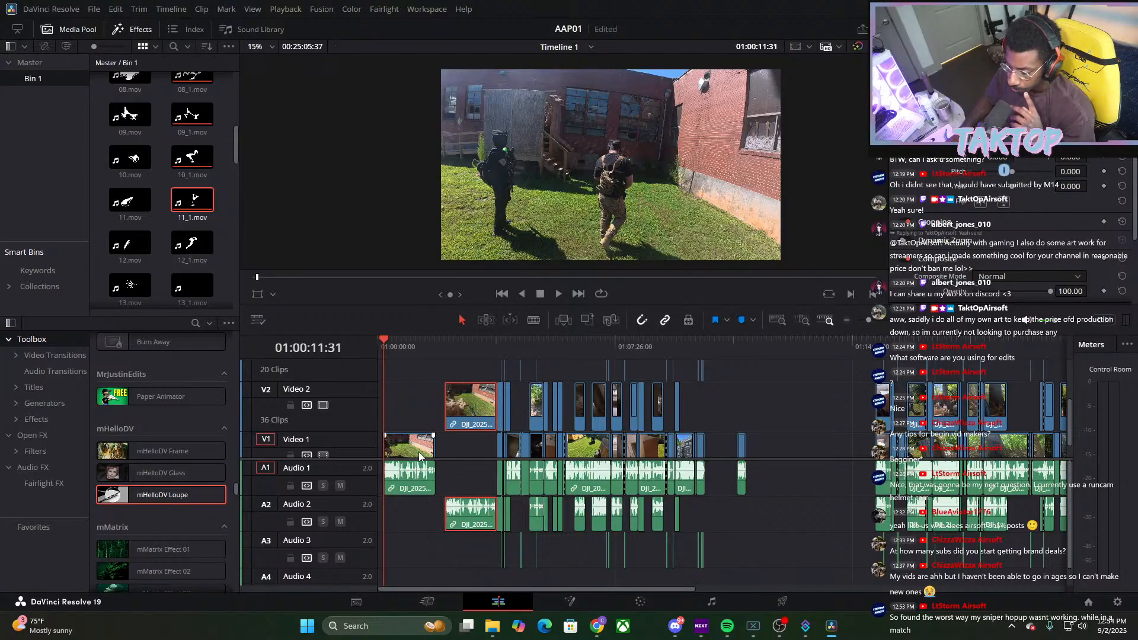
drag(419, 455, 424, 439)
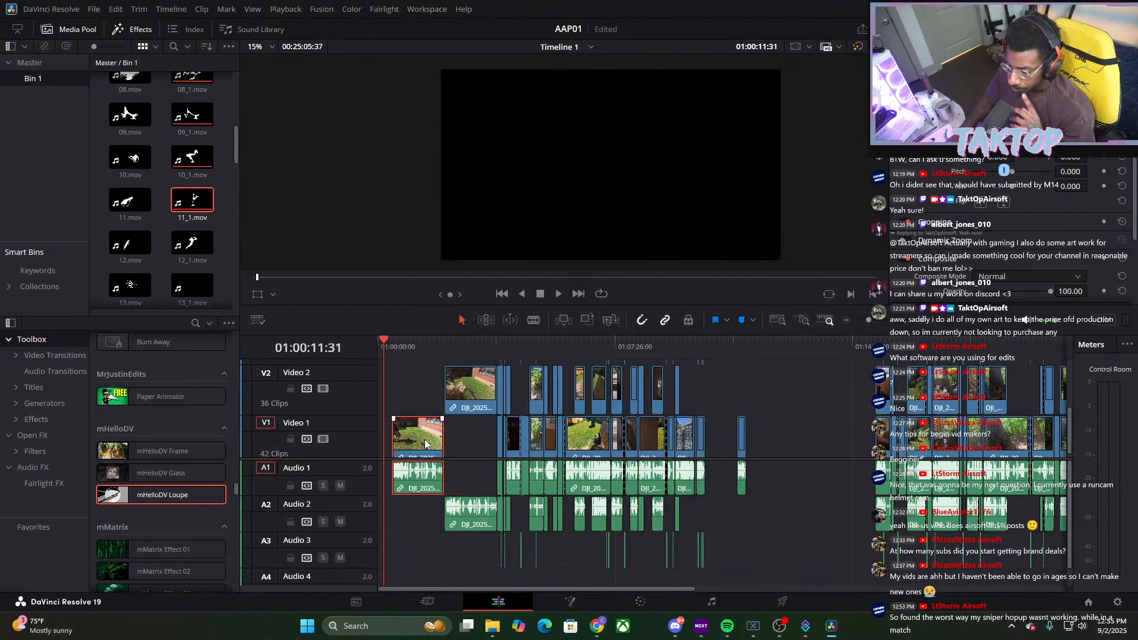
key(Delete)
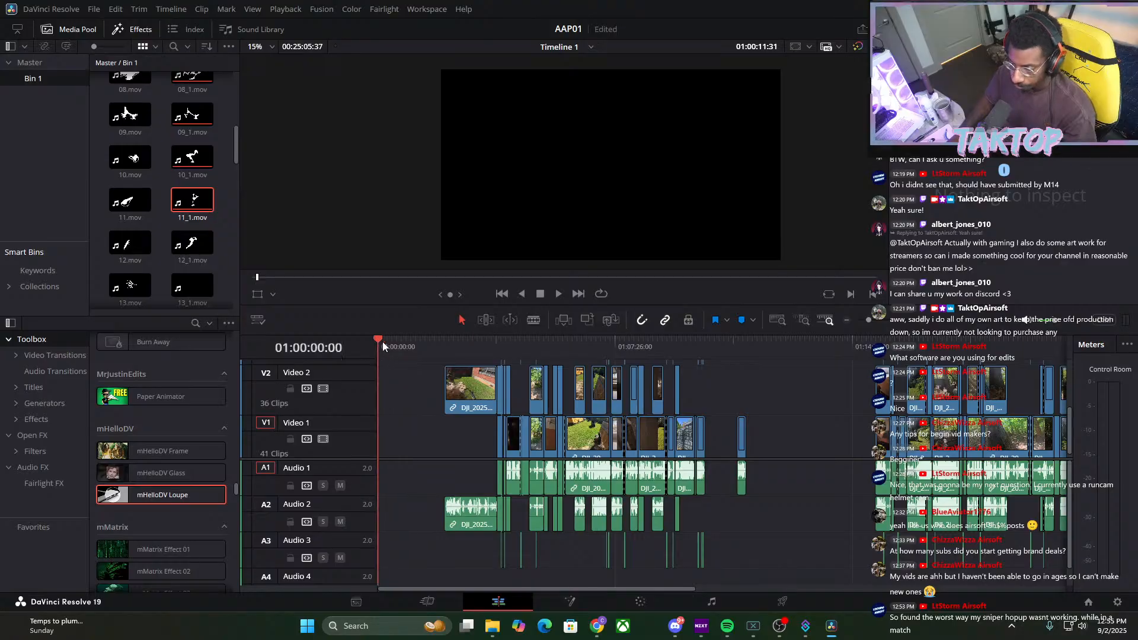
Play the opening Video 2 clip from 01:02:06:14 and undo the deletion of the Video 1 clip
drag(382, 341, 452, 391)
click(451, 391)
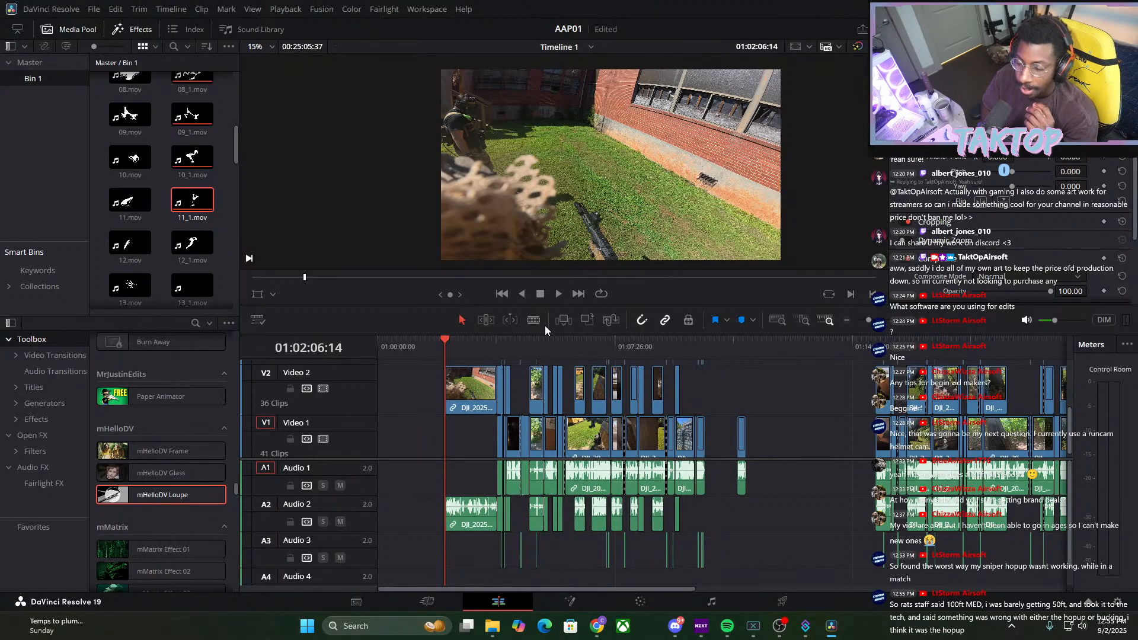
click(561, 294)
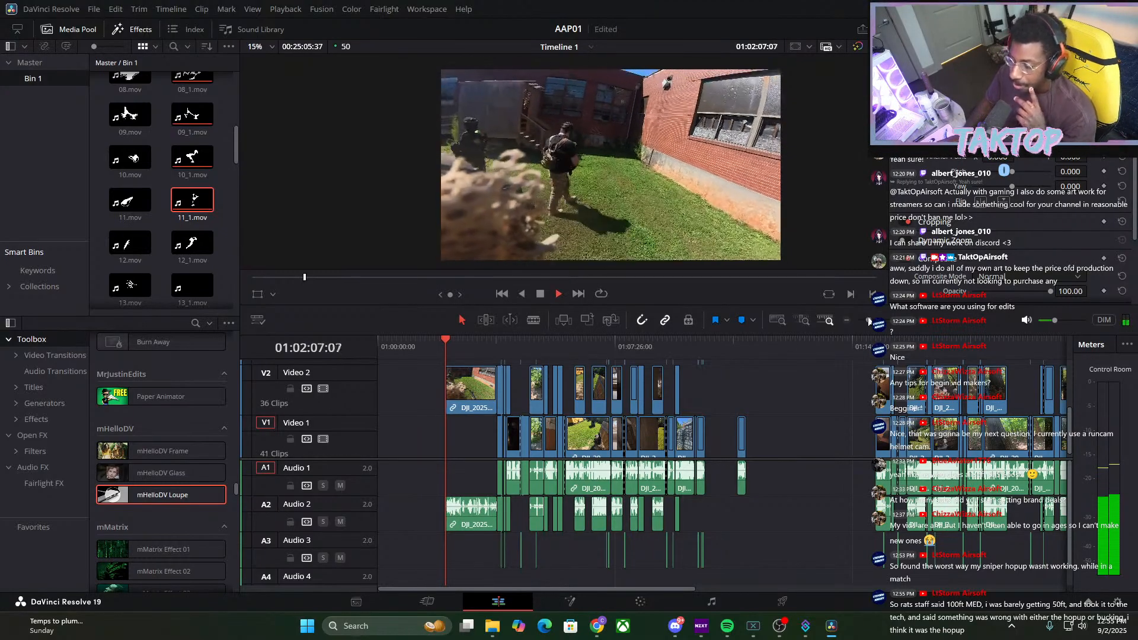
key(ctrl+equal)
key(ctrl+equal)
key(ctrl+equal)
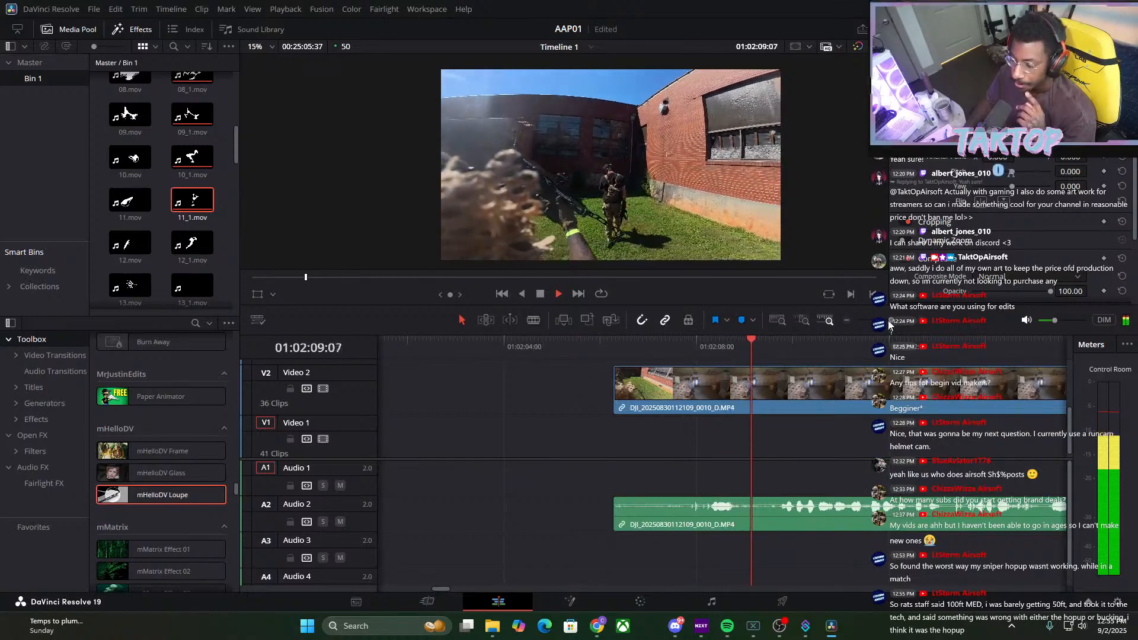
key(ctrl+minus)
key(ctrl+minus)
click(542, 294)
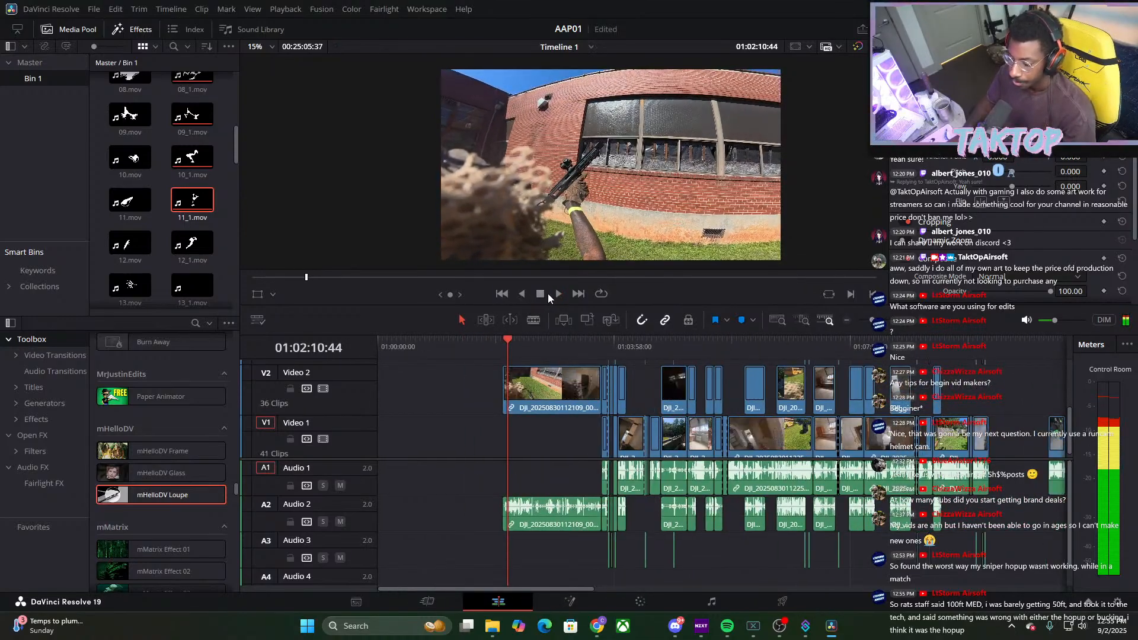
key(ctrl+z)
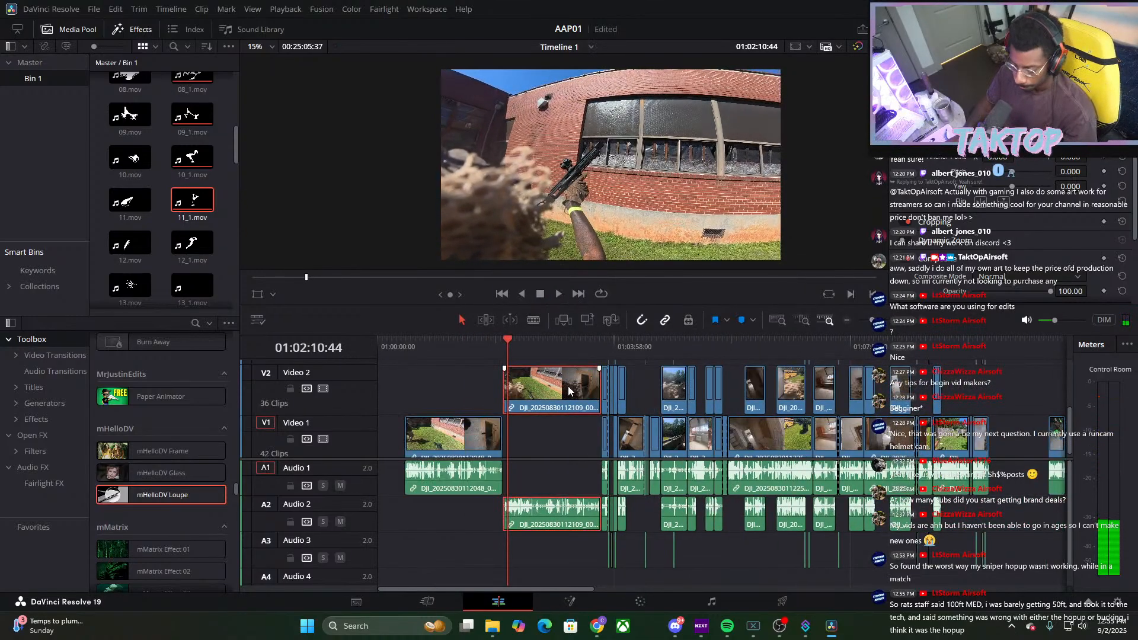
Delete the opening Video 2 clip, move the opening Video 1 clip into its time slot before the following footage, and play it
key(Delete)
drag(433, 432, 547, 441)
key(space)
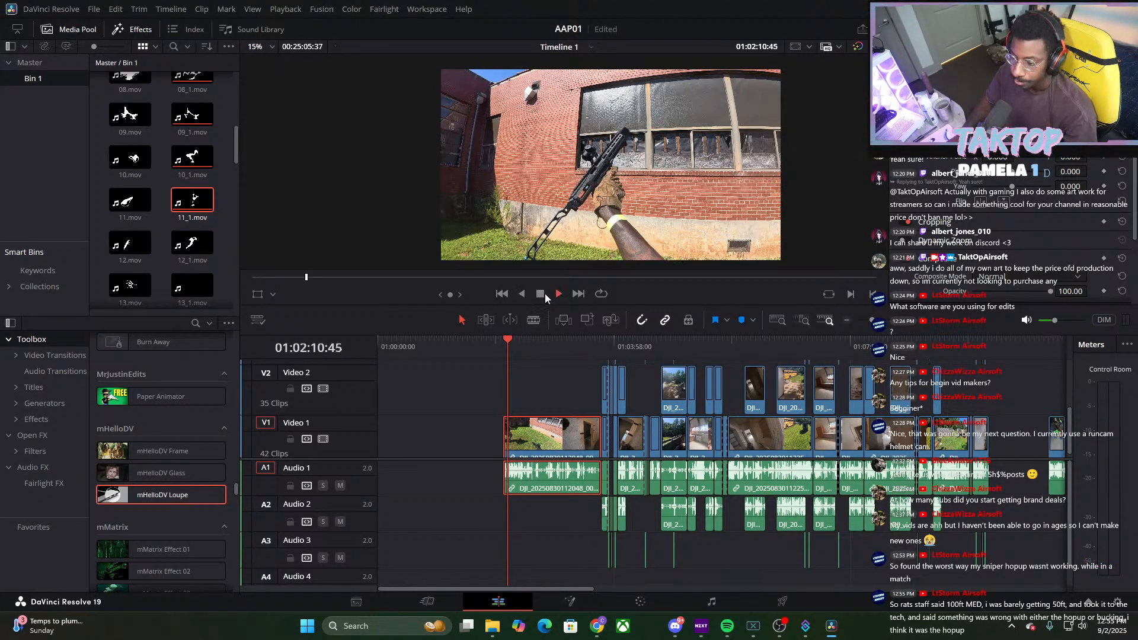
mouse_move(515, 351)
mouse_down()
mouse_move(548, 353)
mouse_move(515, 349)
mouse_up()
key(space)
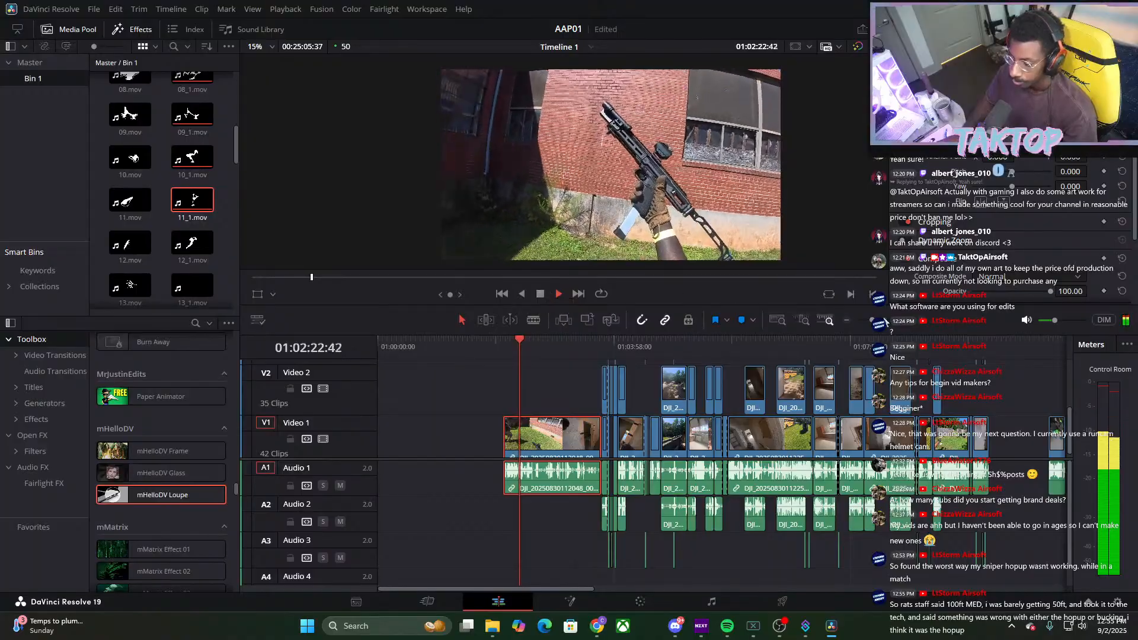
drag(872, 321, 903, 325)
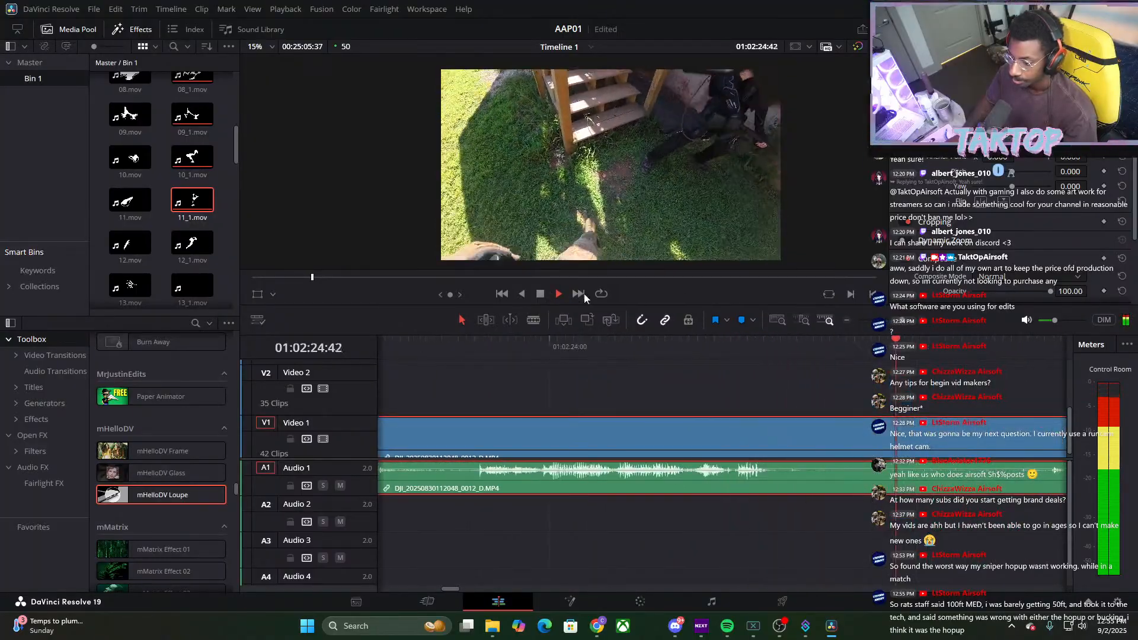
Split the opening Video 1 clip at 01:02:25:34 and delete the part after the cut
key(space)
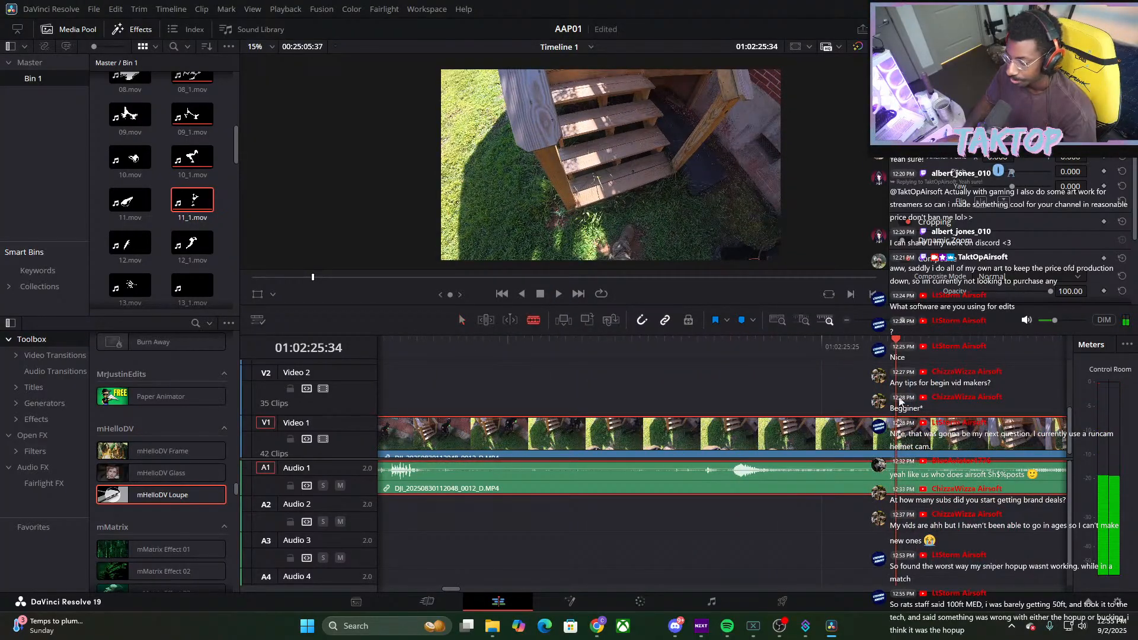
click(896, 434)
drag(902, 321, 861, 331)
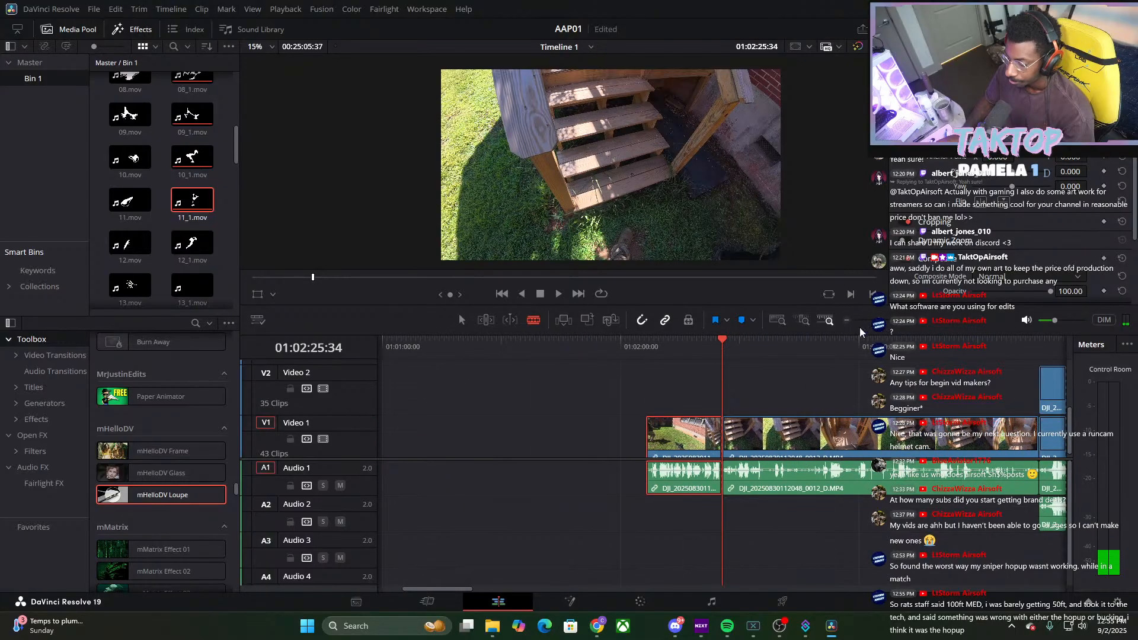
click(813, 431)
key(Delete)
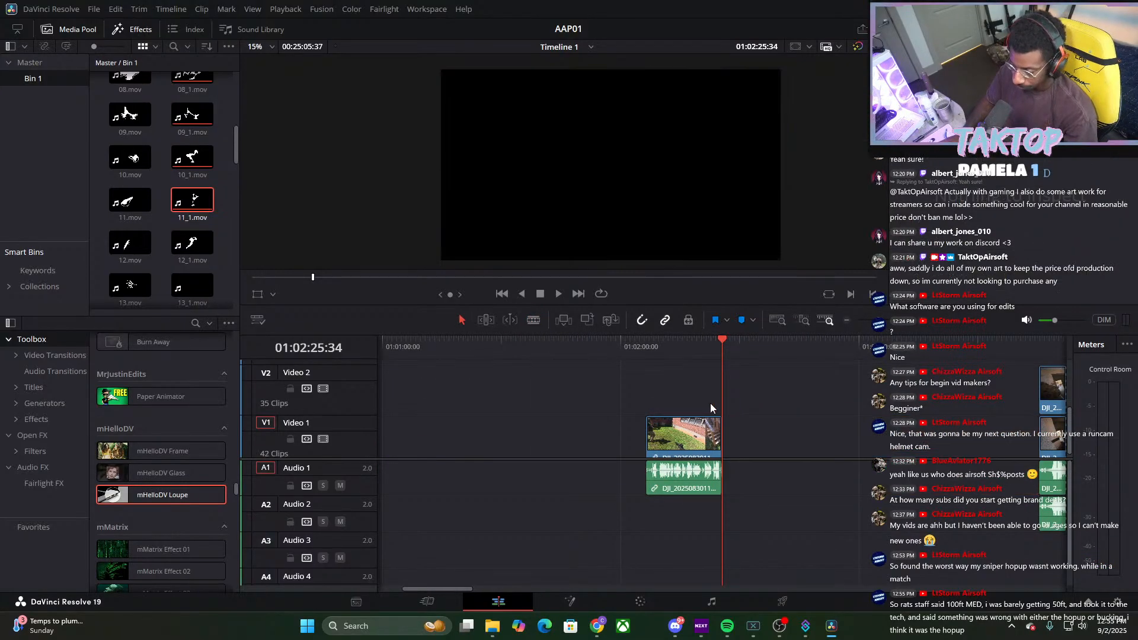
Move the remaining opening clip up against the following footage and put the playhead at their junction at 01:03:45:24
drag(715, 437, 994, 453)
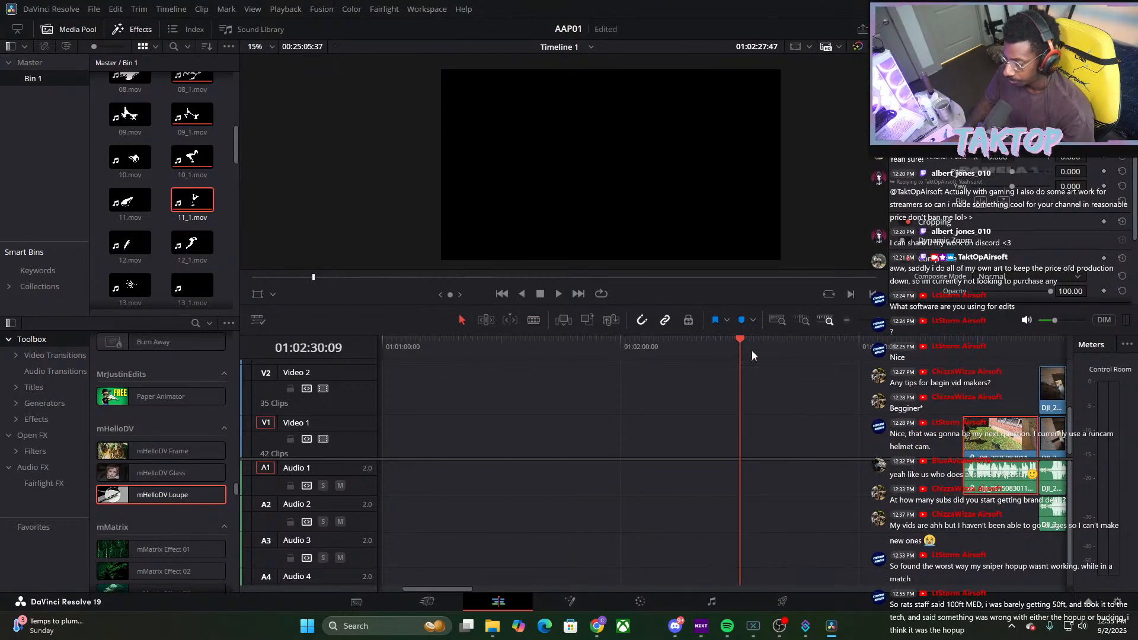
drag(752, 351, 1033, 419)
drag(879, 320, 892, 328)
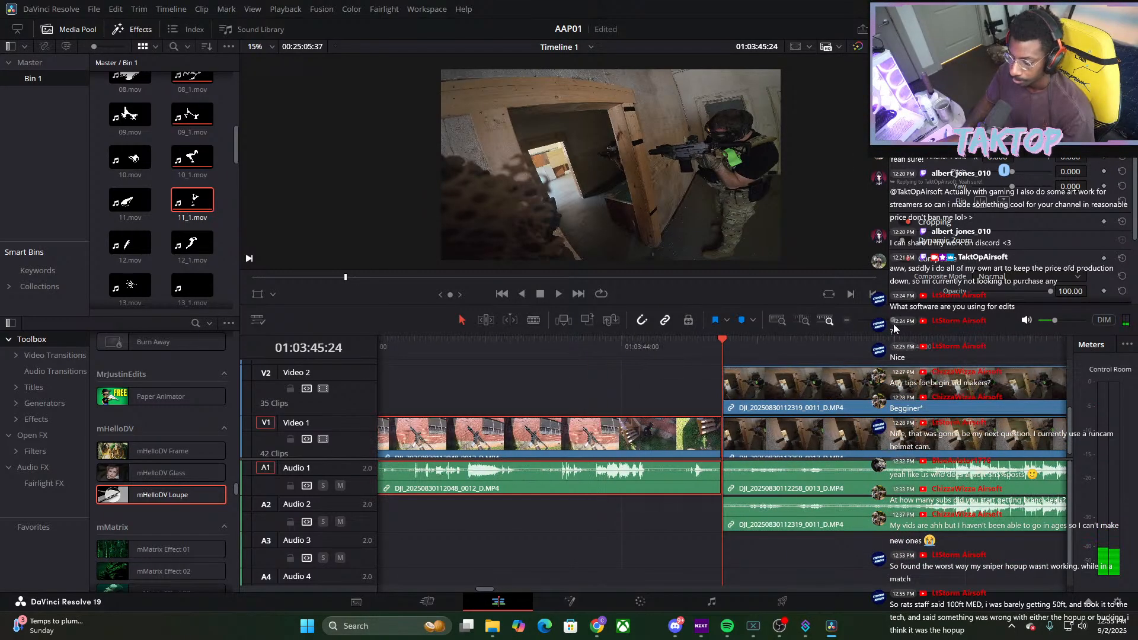
Create a new empty bin inside Bin 1 of the media pool
scroll(754, 405, up, 2)
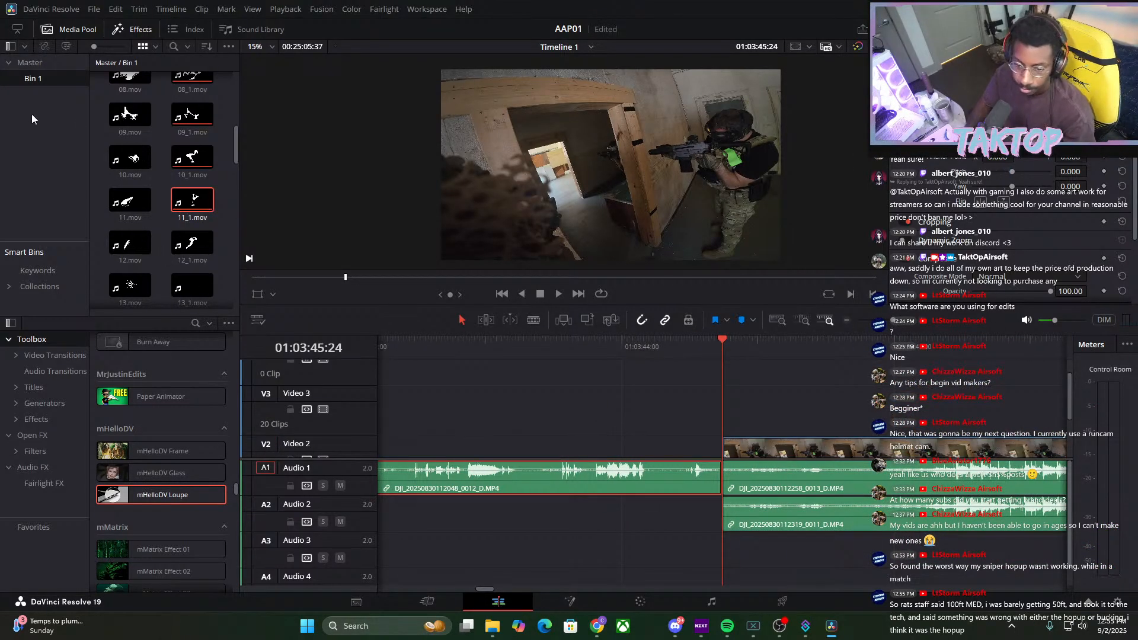
click(82, 96)
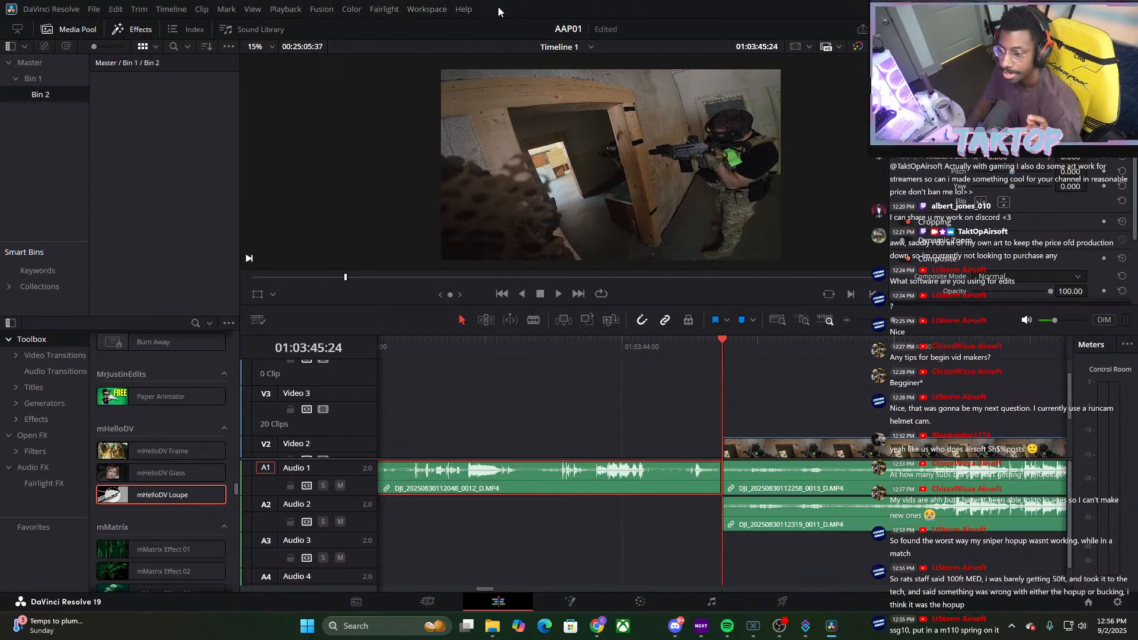
Import the Anime_Expl… folder of explosion clips from the desktop into Bin 2 of the media pool
drag(538, 11, 723, 23)
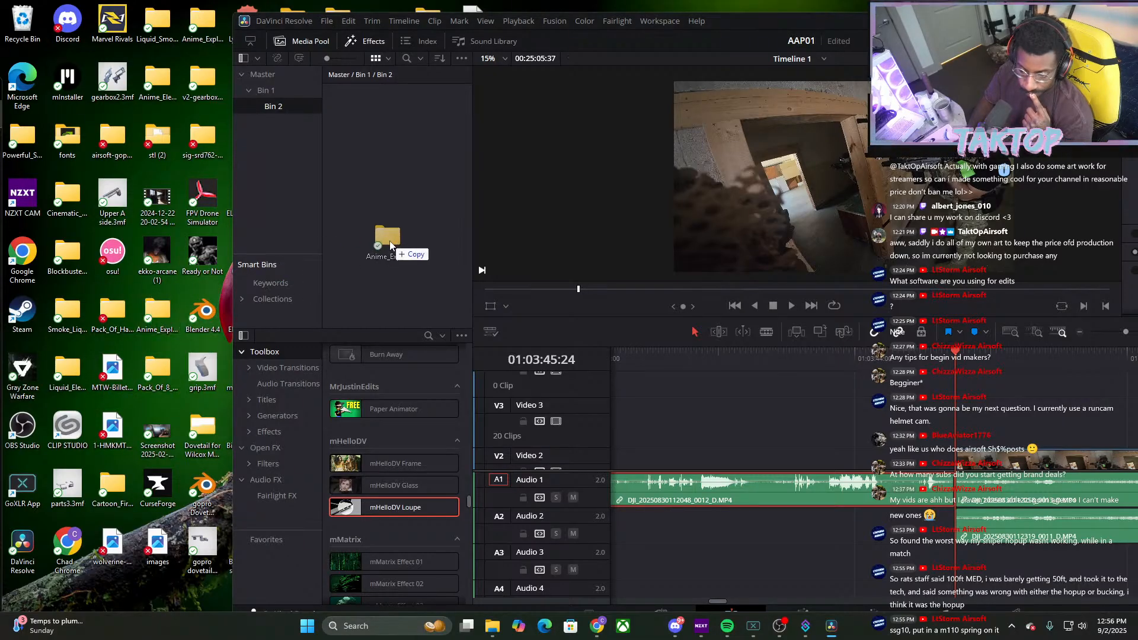
drag(390, 244, 391, 245)
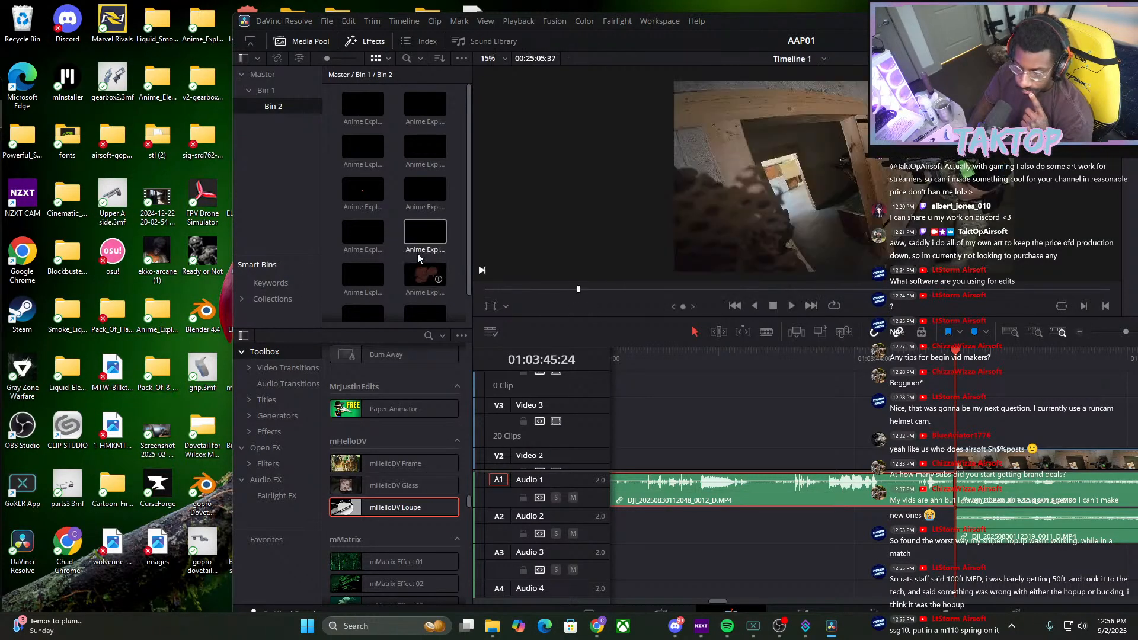
scroll(436, 279, down, 1)
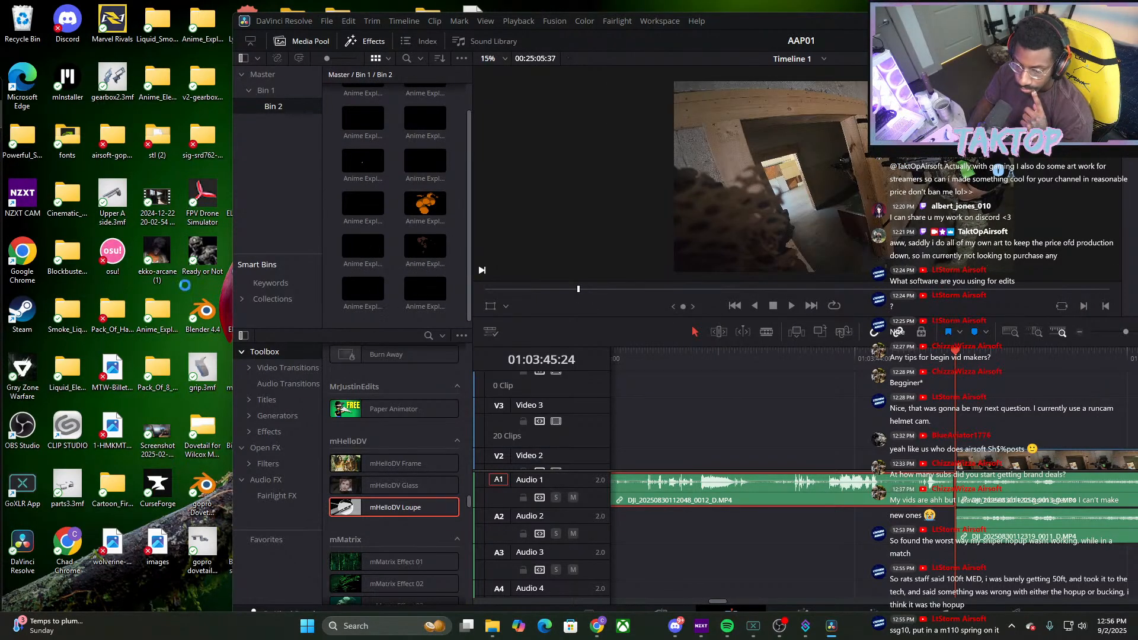
double_click(734, 24)
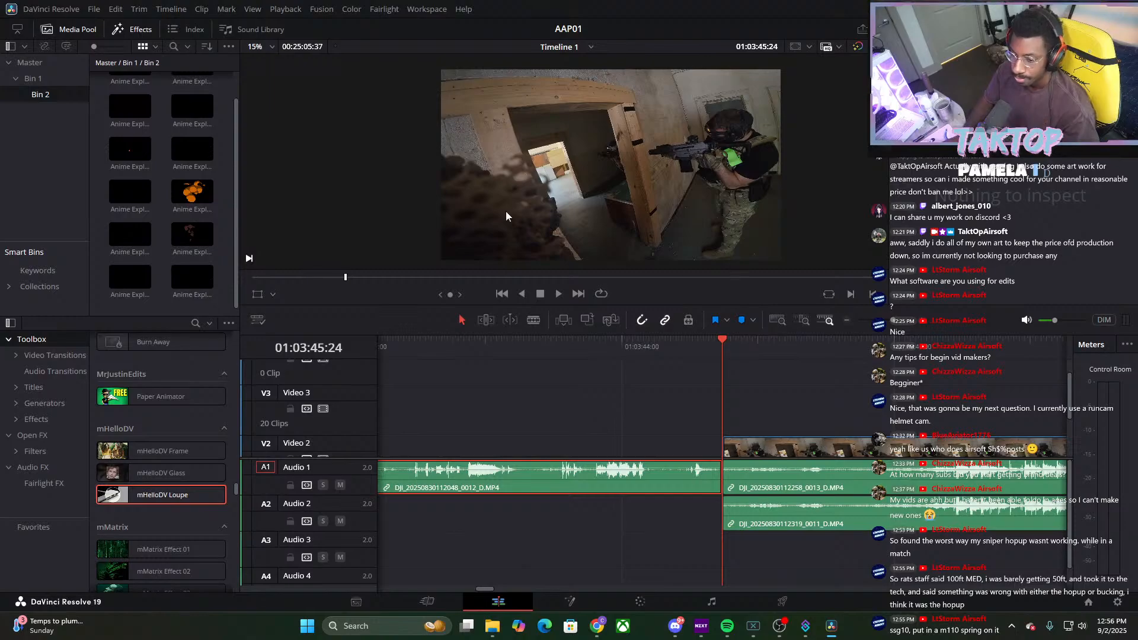
Add an mTransition Distortion video transition to the start of the Video 2 clip at 01:03:45:24
click(52, 78)
drag(893, 321, 873, 320)
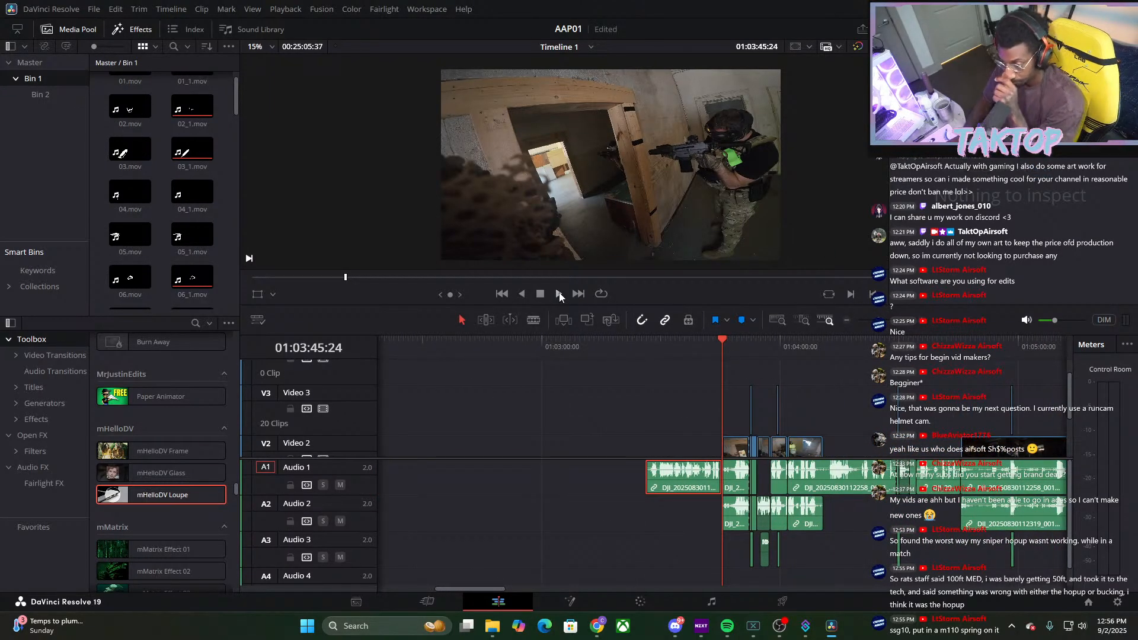
drag(874, 321, 890, 320)
click(31, 355)
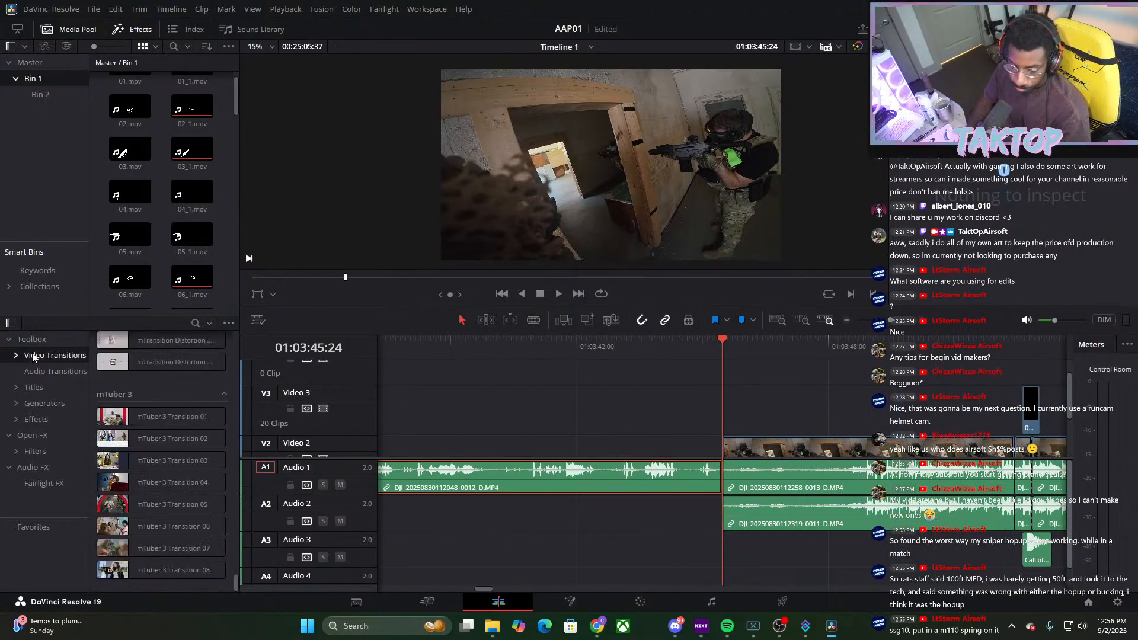
scroll(149, 421, down, 5)
scroll(148, 421, up, 3)
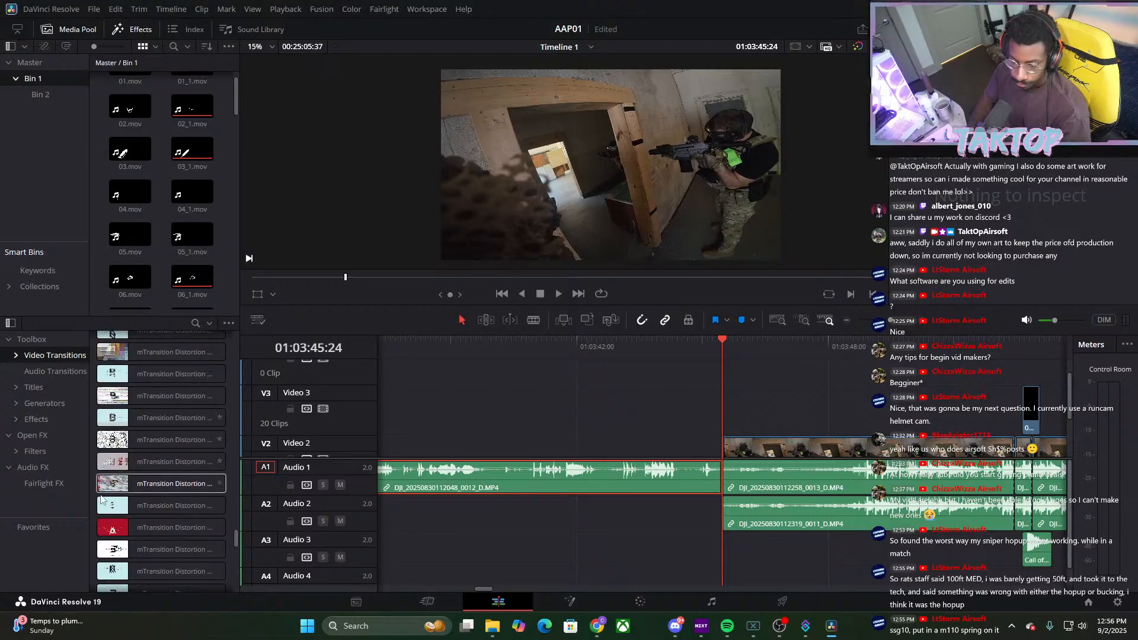
drag(127, 483, 725, 439)
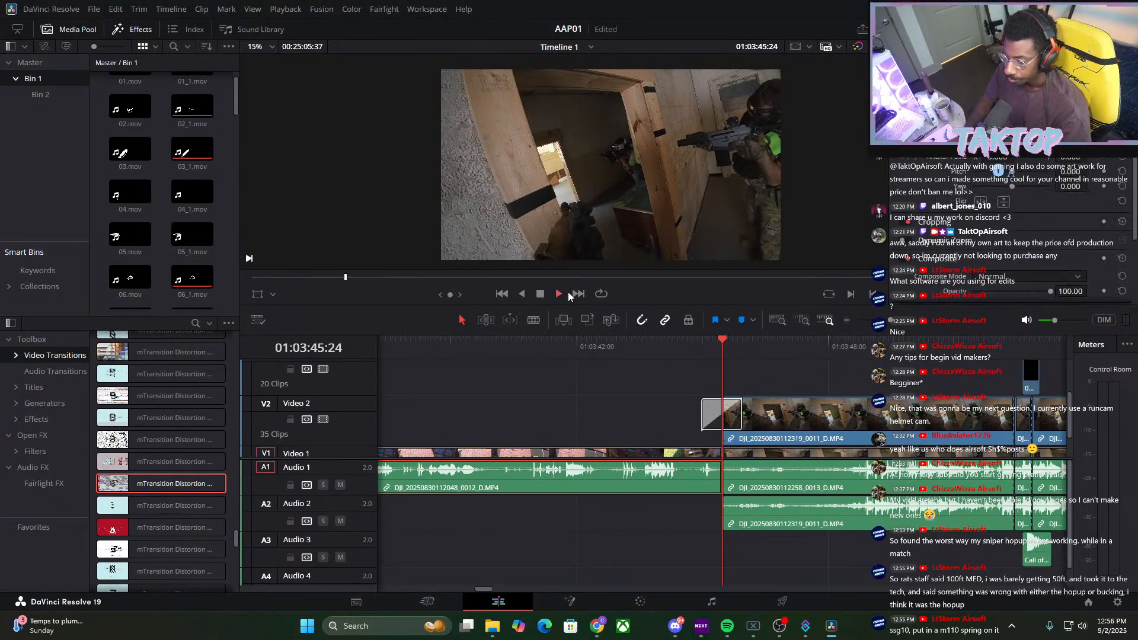
Play and scrub through the timeline from the new transition to the cut at 01:05:12:29, checking where Video 2 clips overlap Video 1
click(566, 293)
drag(734, 340, 1011, 378)
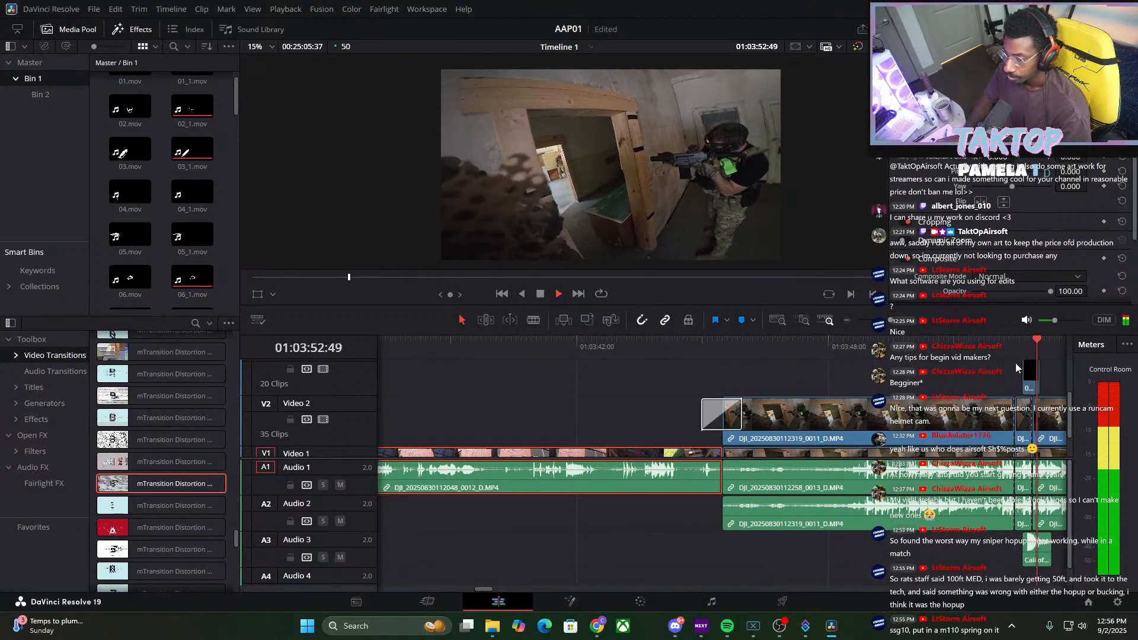
drag(892, 320, 890, 320)
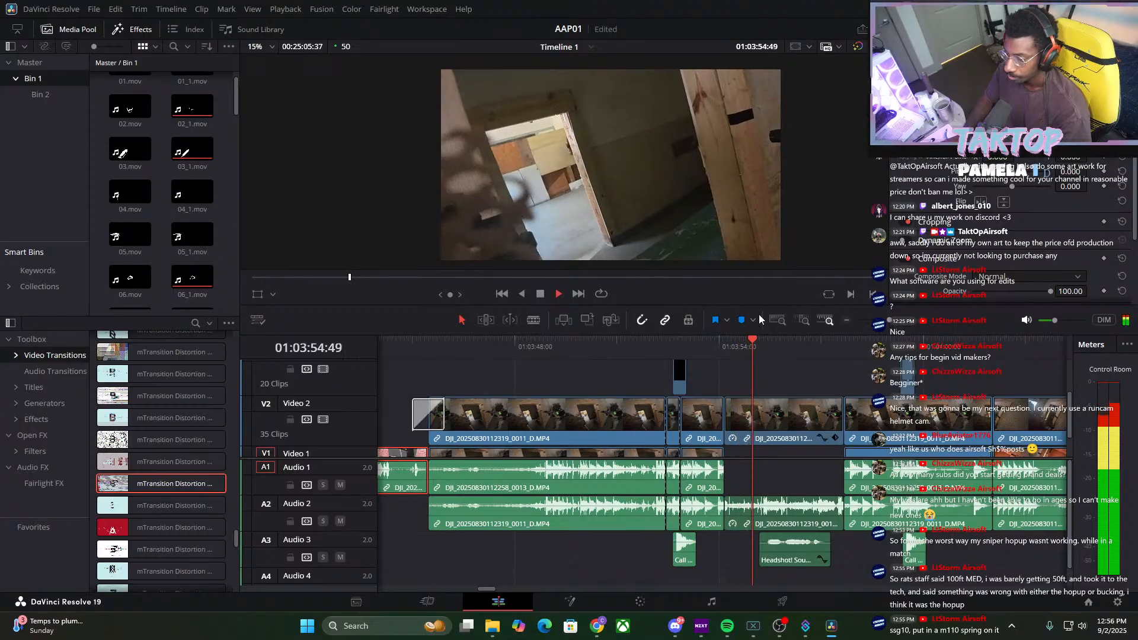
drag(763, 343, 864, 372)
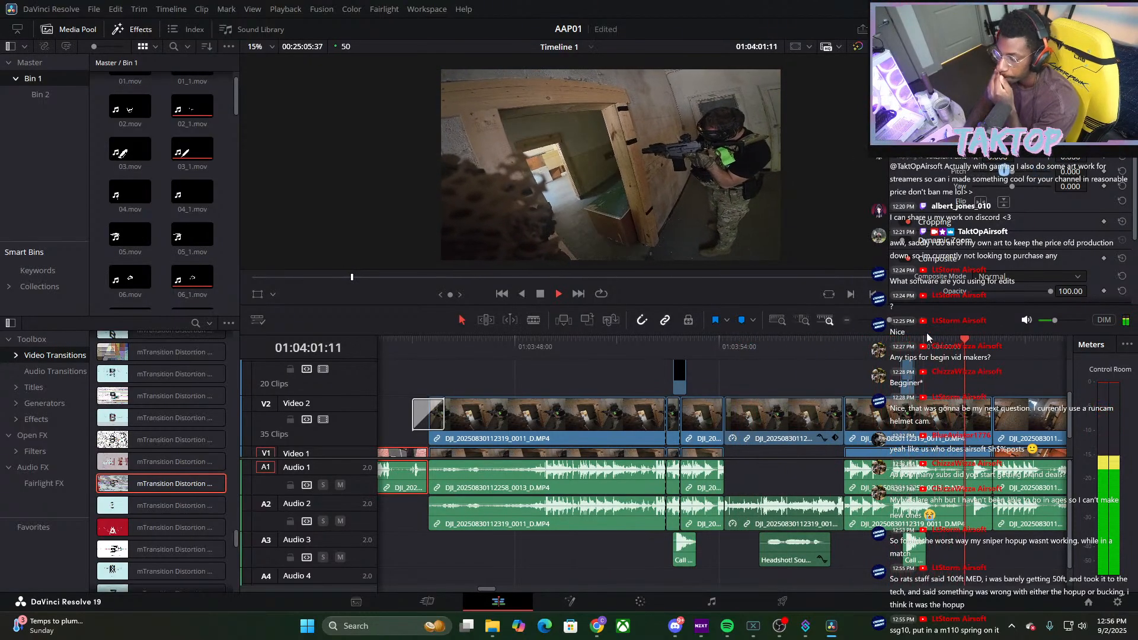
drag(889, 320, 888, 321)
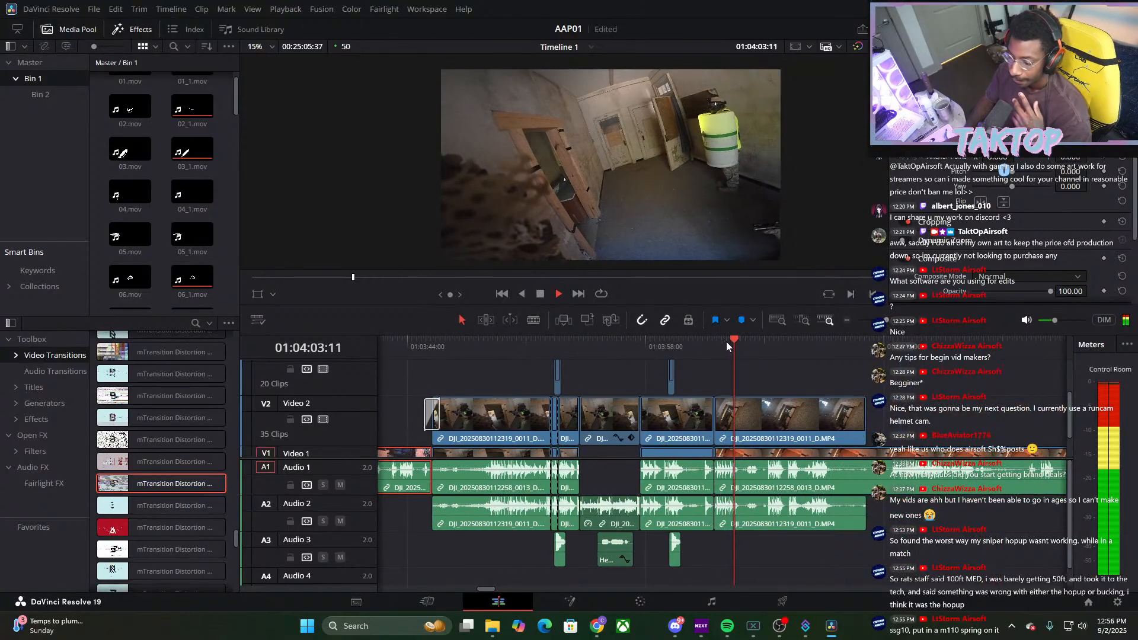
drag(727, 342, 870, 358)
key(space)
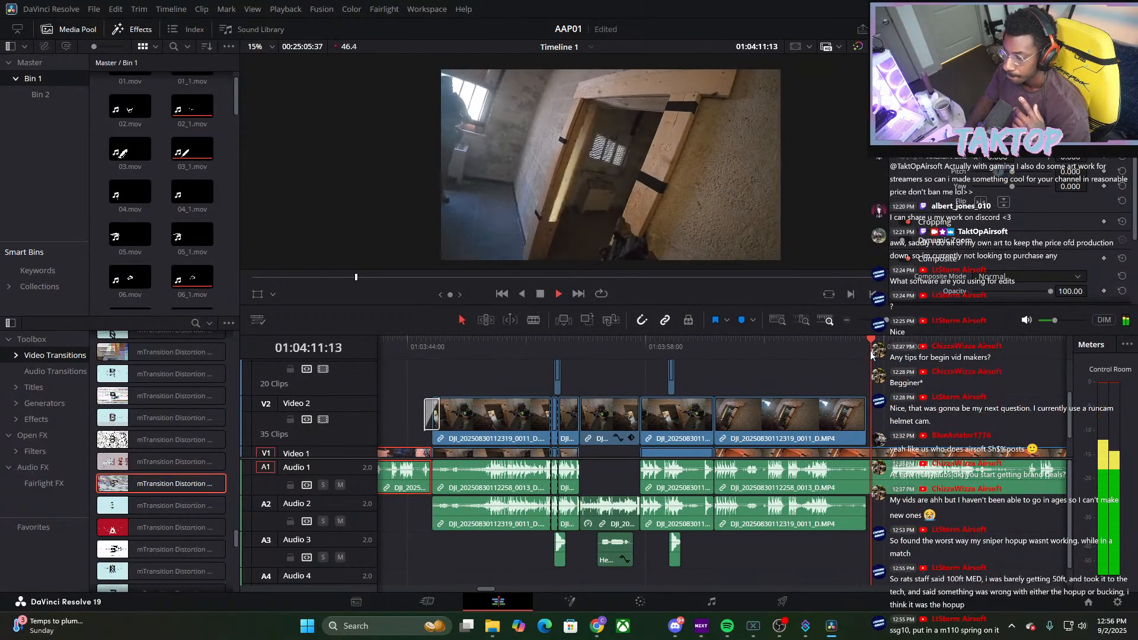
drag(887, 321, 889, 325)
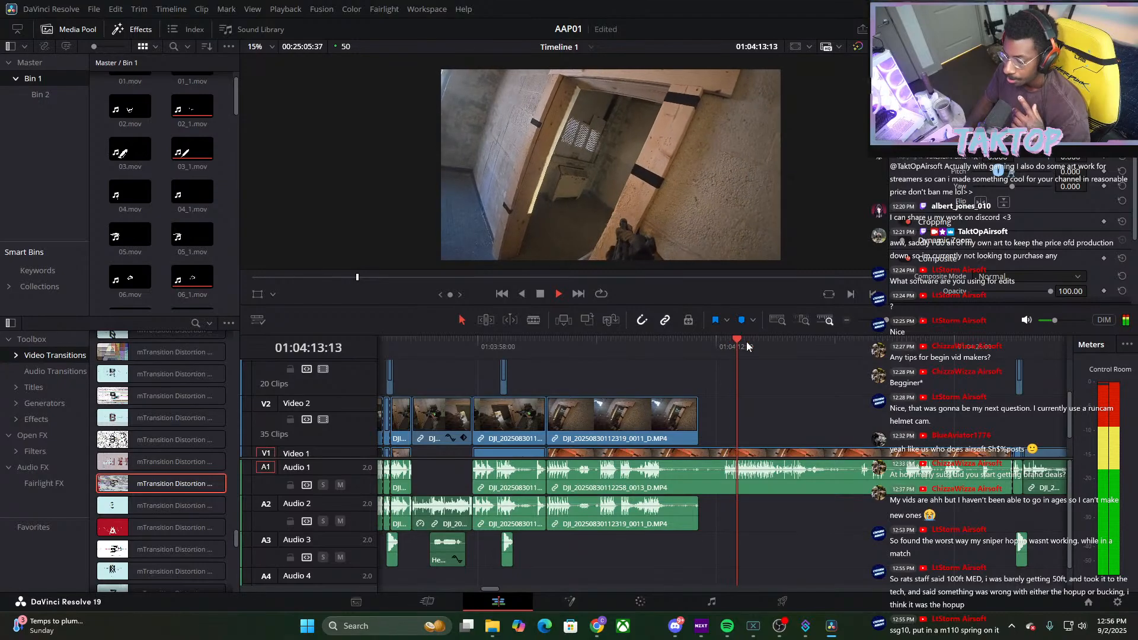
drag(740, 379, 1007, 383)
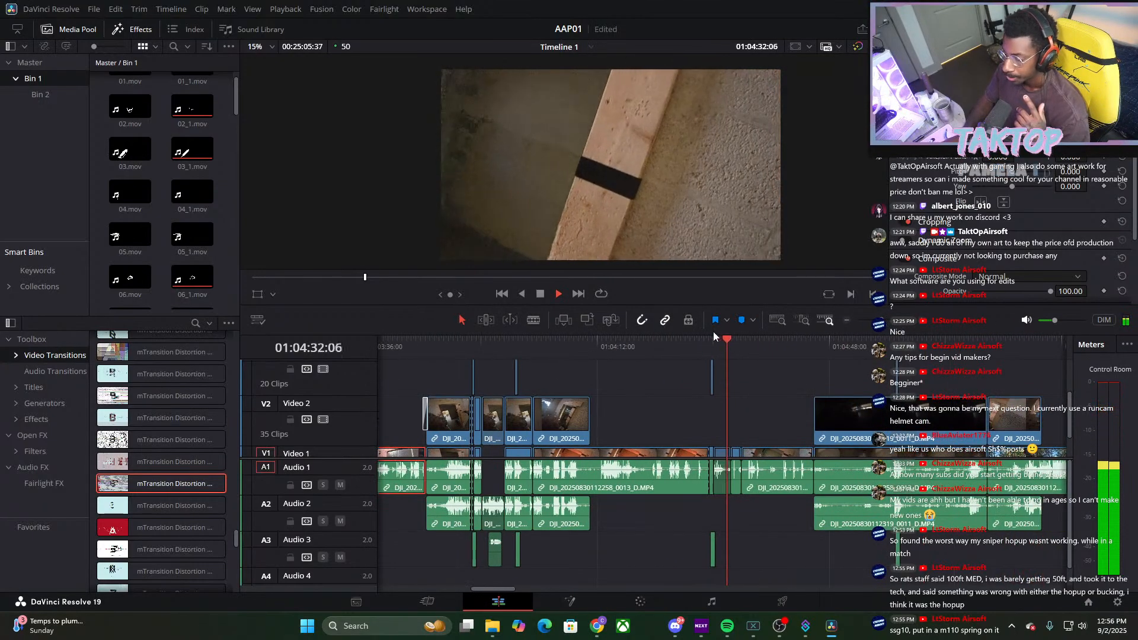
drag(713, 332, 837, 366)
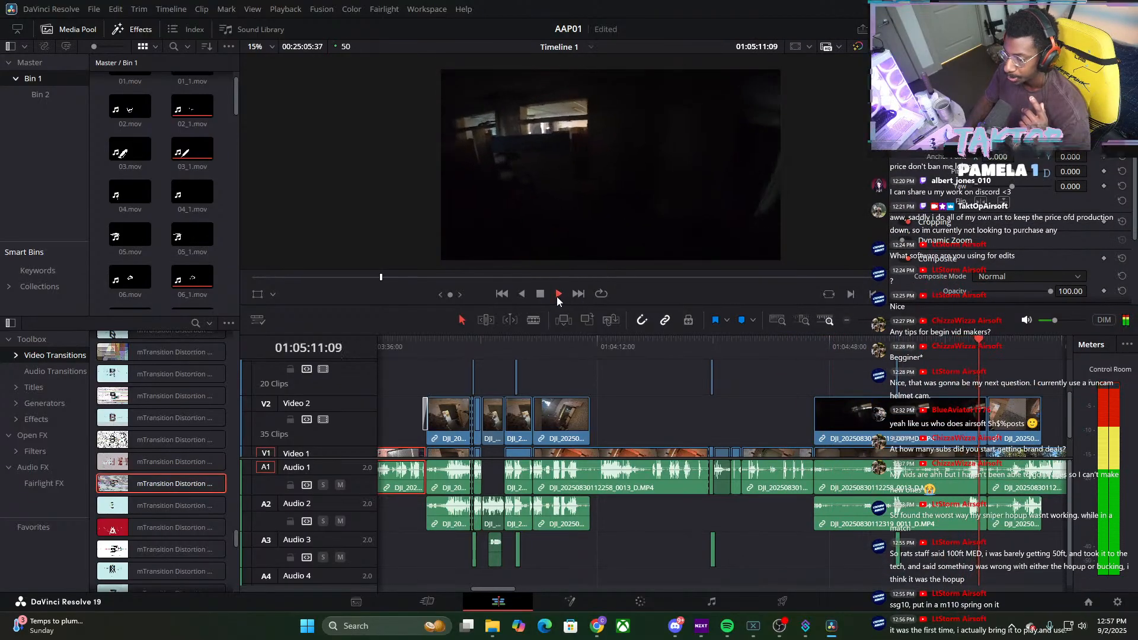
click(557, 297)
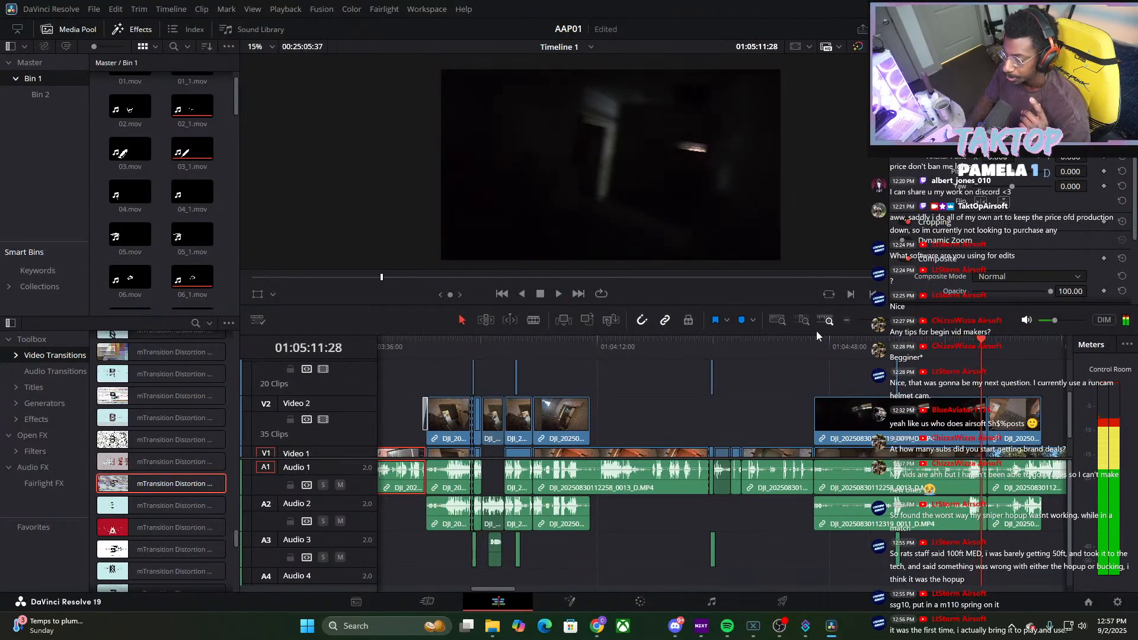
drag(981, 350, 988, 353)
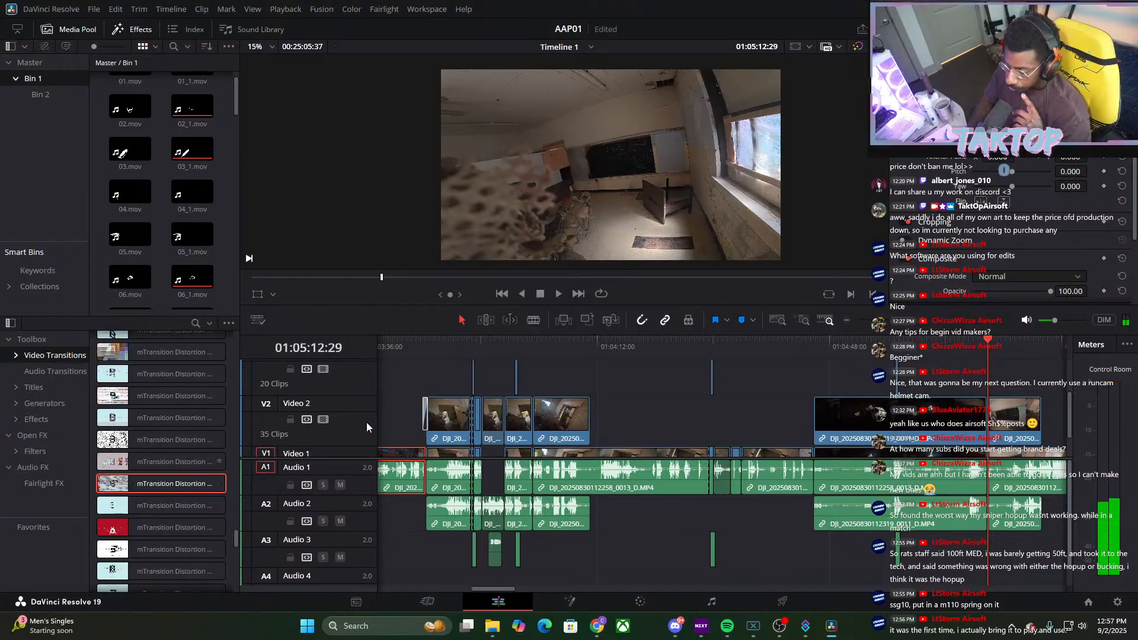
Delete the Video 1 footage and linked audio under the dark Video 2 clip and under the clip before it, splitting the longer one where the overlap ends
click(900, 460)
key(BackSpace)
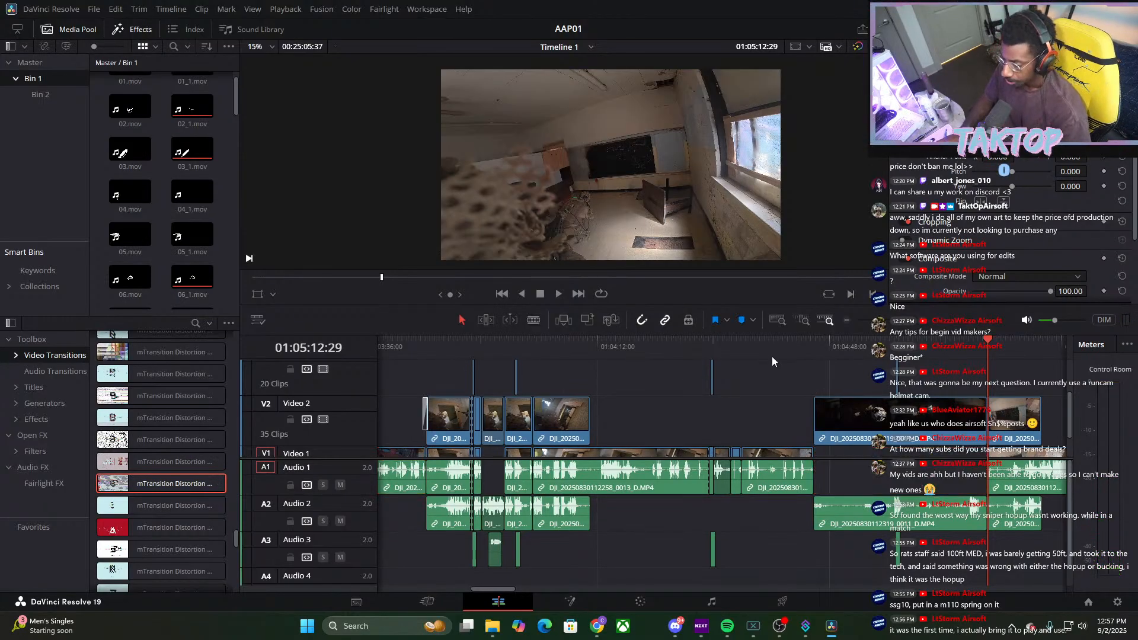
key(b)
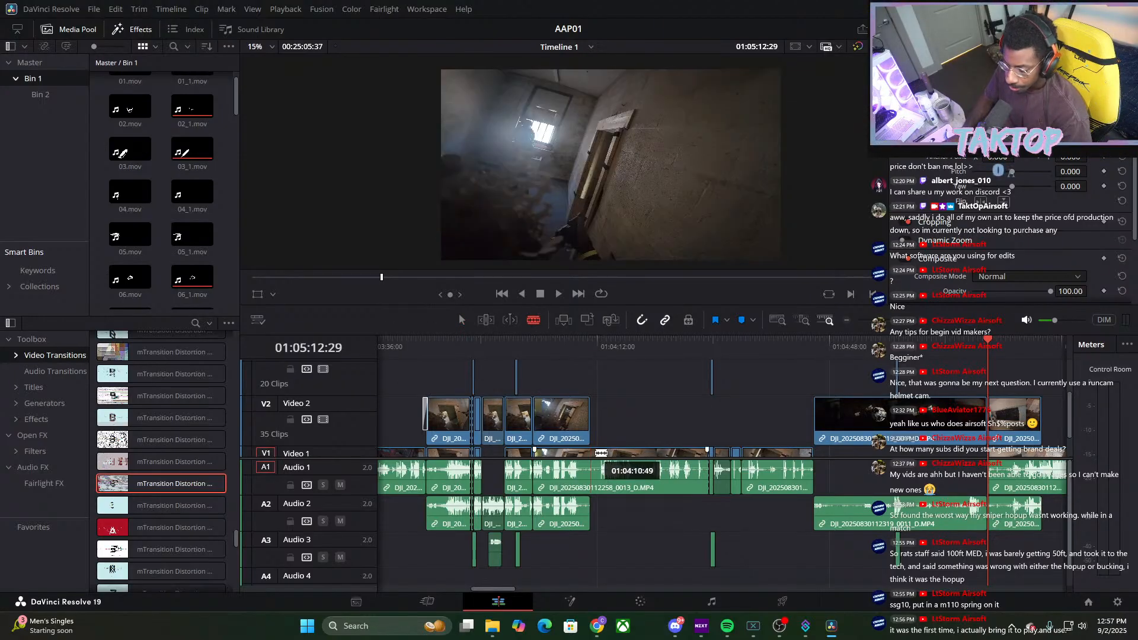
click(591, 471)
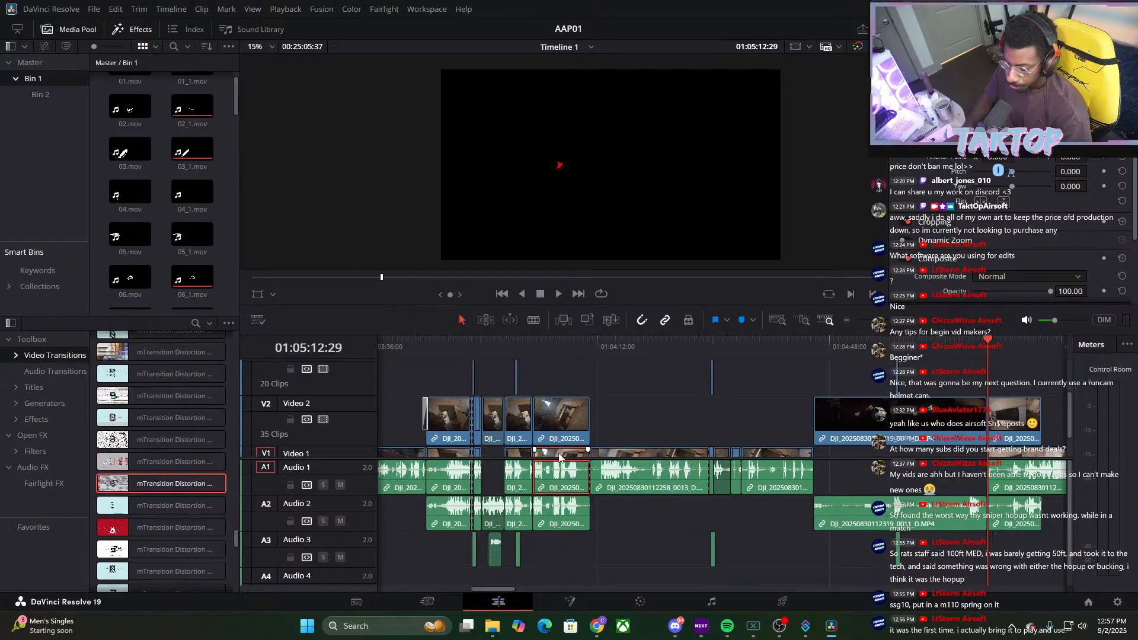
key(Delete)
Delete the remaining Video 1 clips and their linked audio under the earlier Video 2 clips, back to the first transition
click(517, 457)
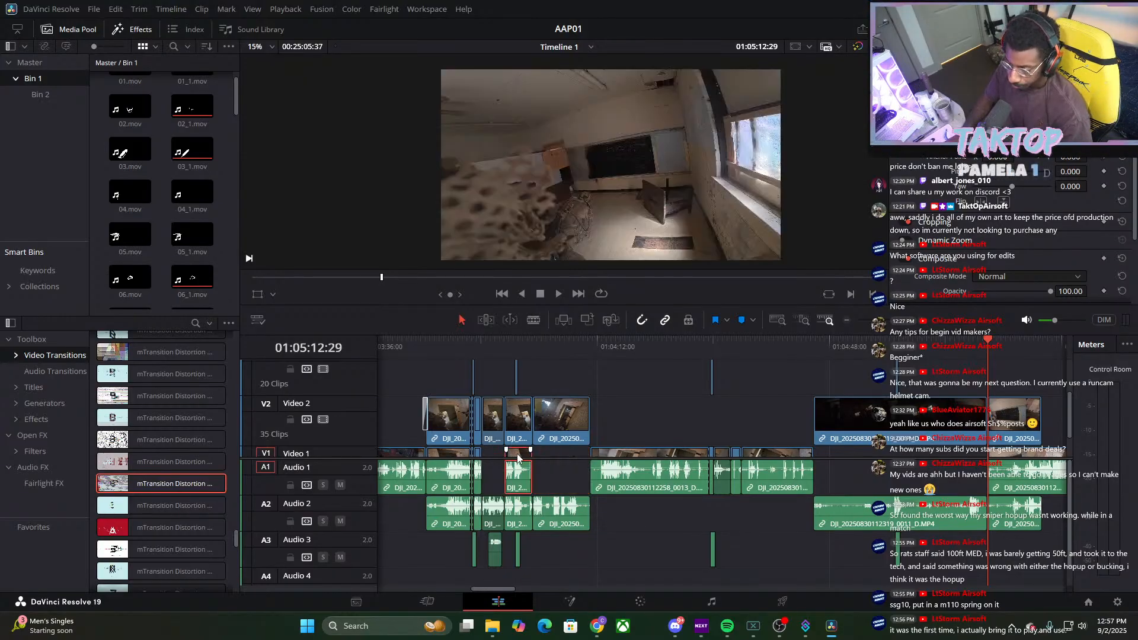
drag(988, 416, 476, 416)
scroll(477, 419, up, 6)
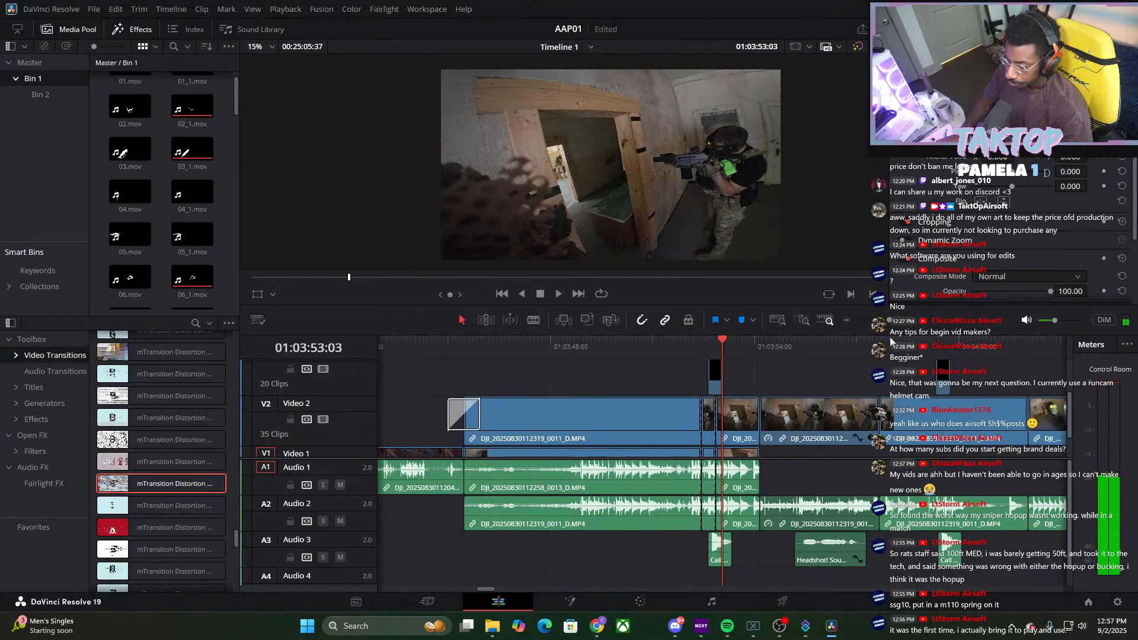
drag(777, 481, 633, 474)
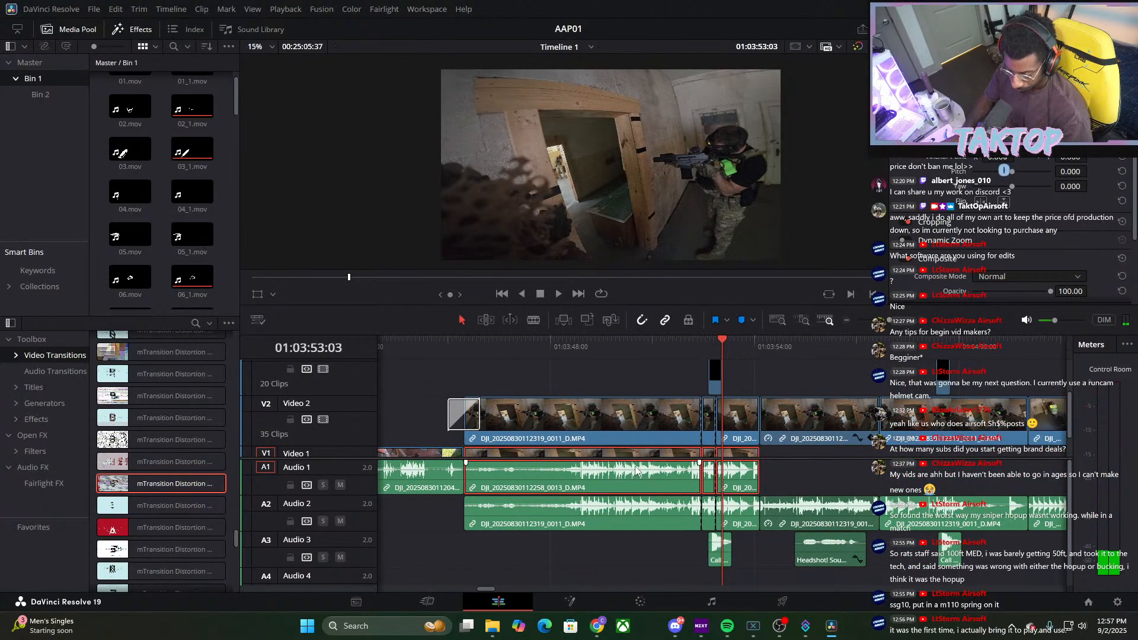
key(BackSpace)
Scrub the timeline from 01:03:53:03 to the cut at 01:05:12:29 to check the cleaned-up overlaps
drag(720, 365, 938, 369)
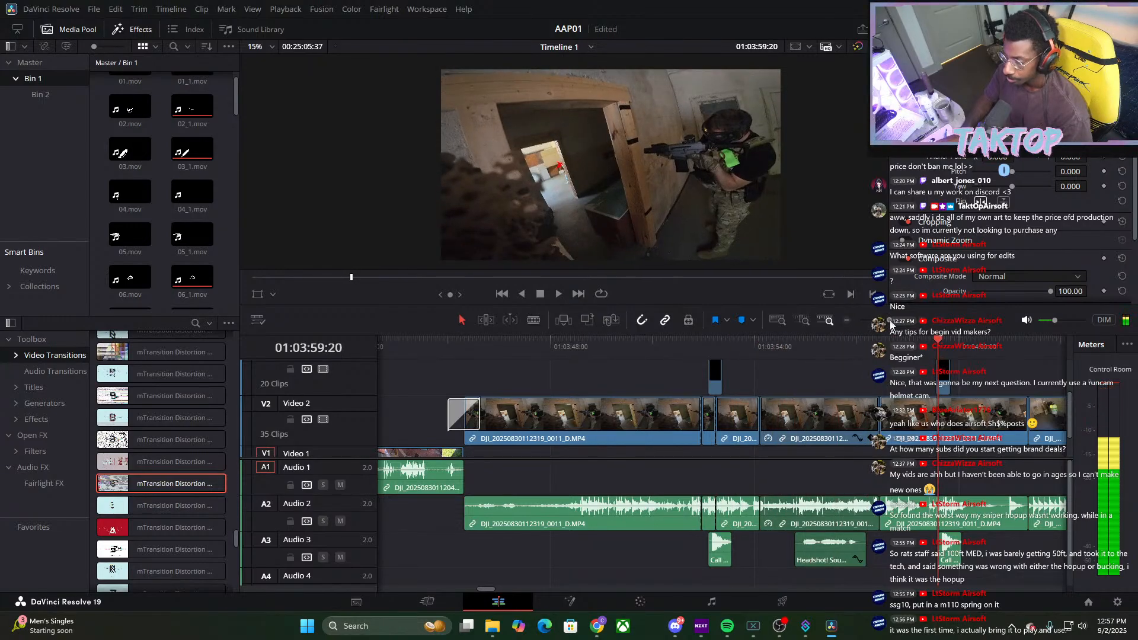
drag(890, 321, 886, 322)
drag(724, 353, 976, 354)
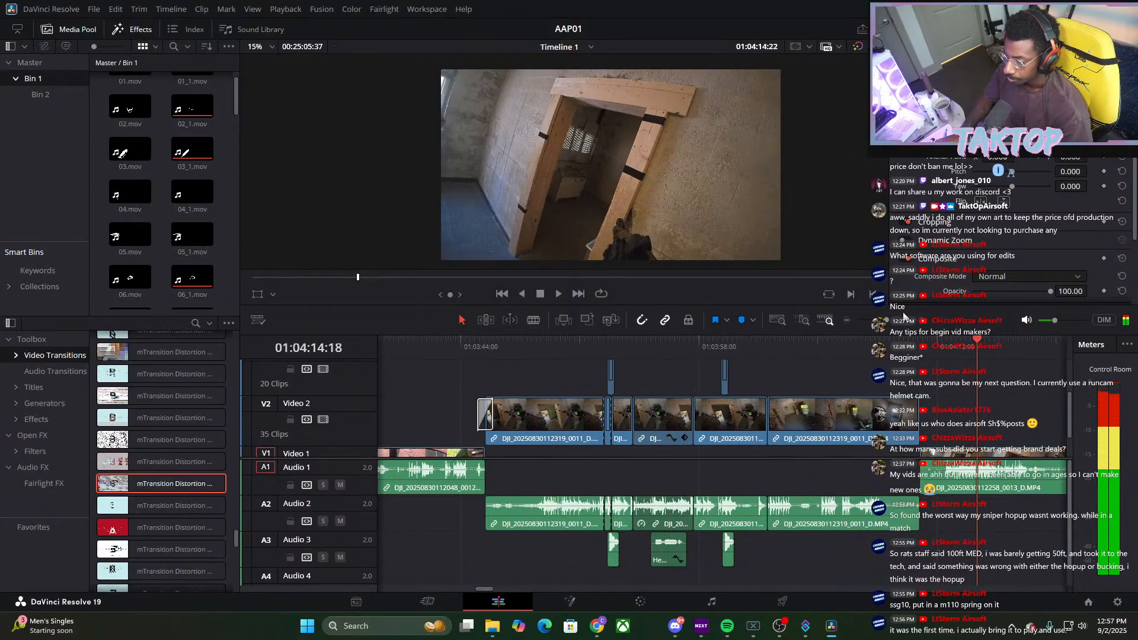
drag(887, 321, 880, 320)
drag(766, 351, 962, 362)
drag(889, 324, 870, 328)
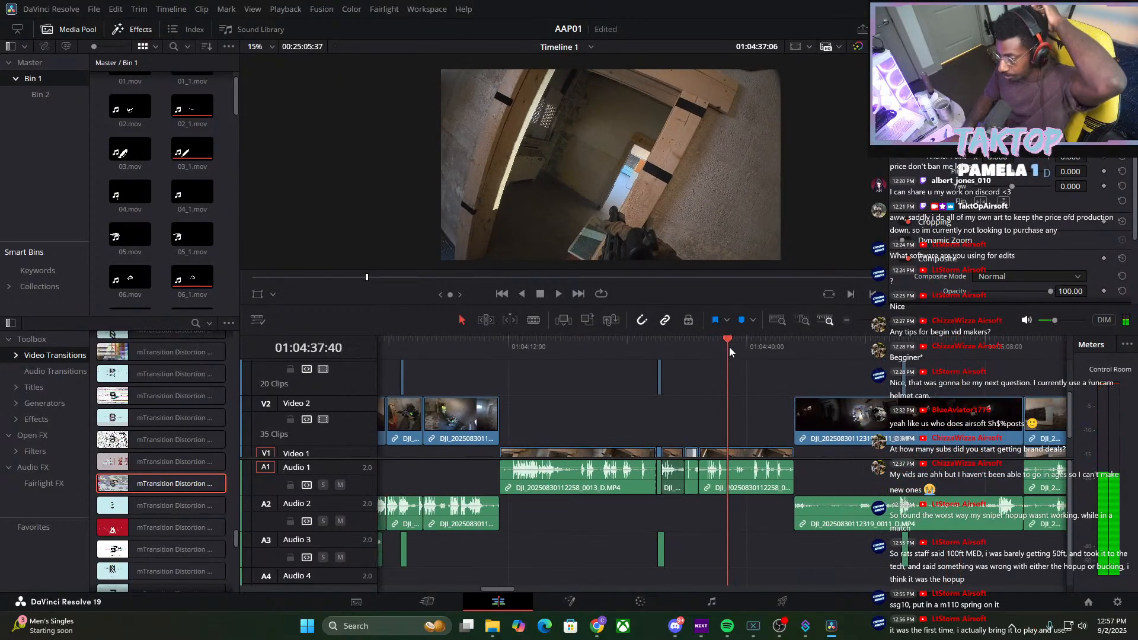
drag(729, 347, 1022, 380)
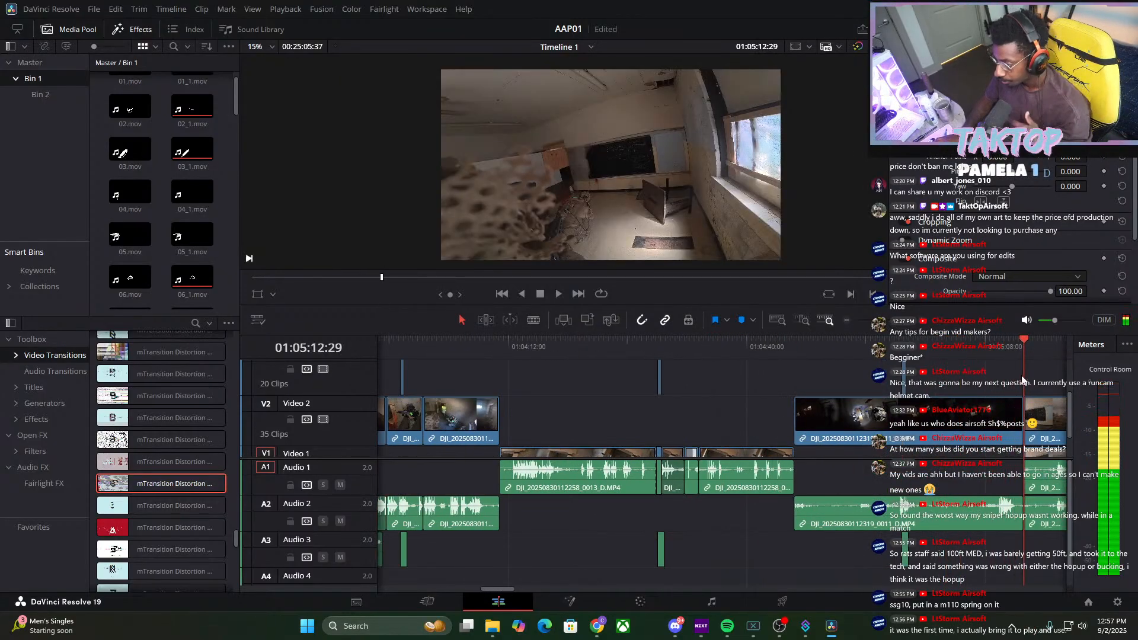
Split the Video 1 footage where the Video 2 clips after 01:05:12:29 end, and delete the overlapped sections with their audio
drag(879, 322, 886, 325)
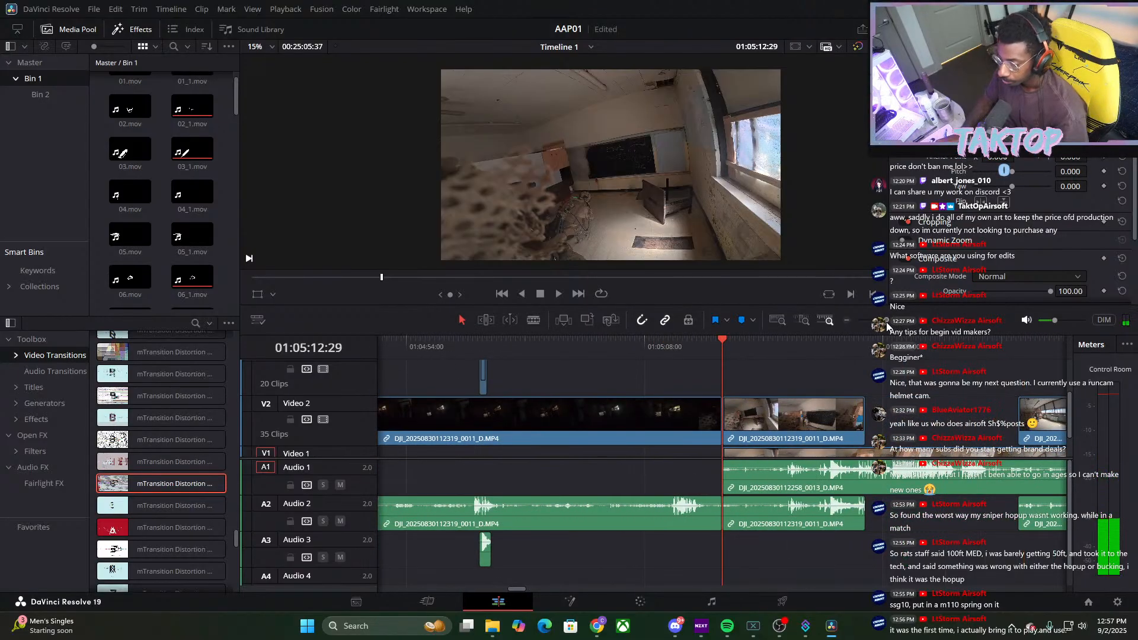
click(868, 465)
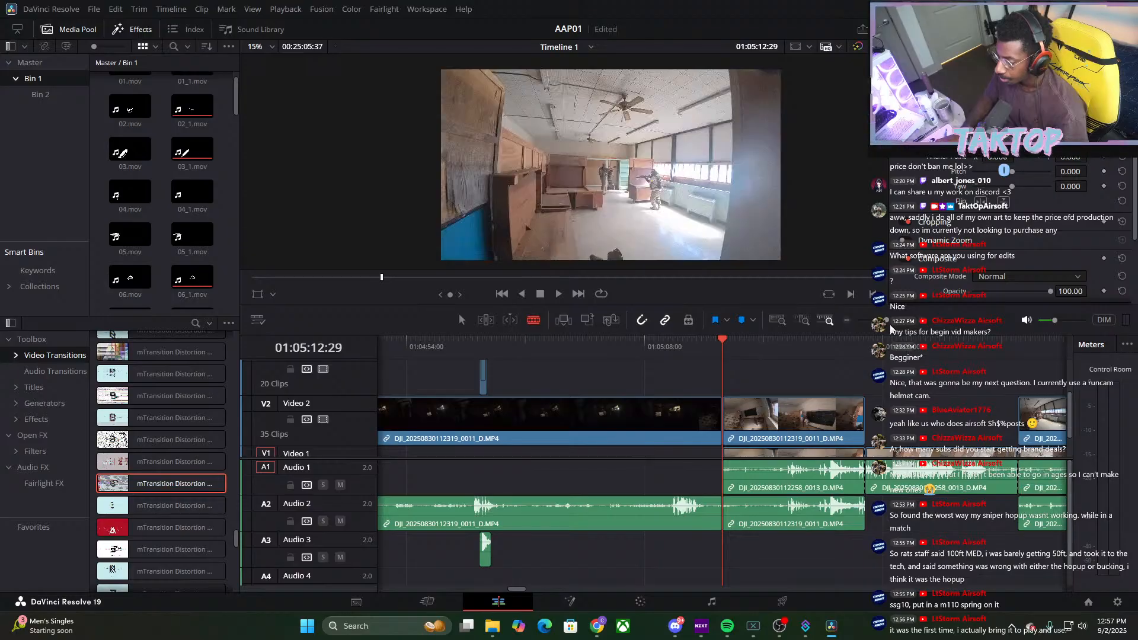
drag(886, 320, 882, 330)
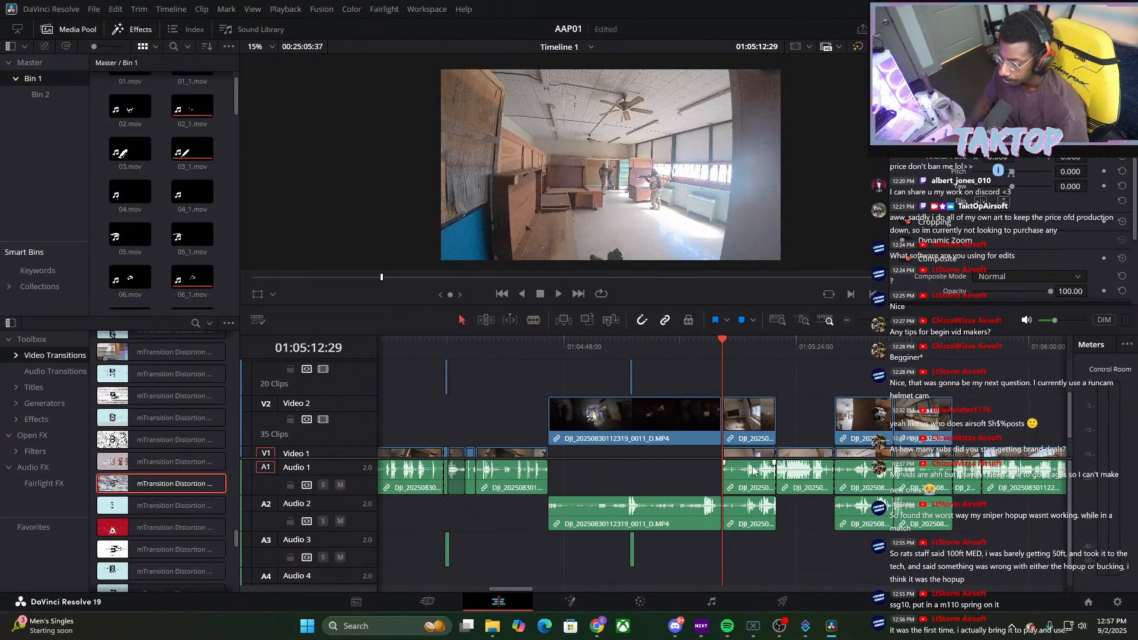
key(Delete)
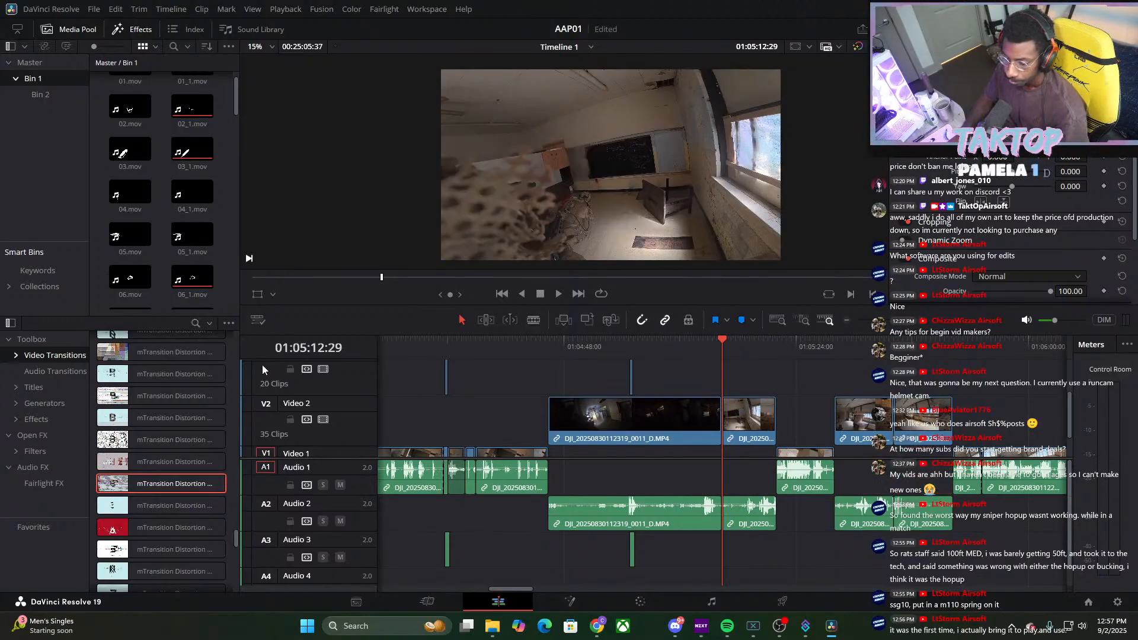
Add a different mTransition Distortion transition at the Video 2 cut at 01:05:12:29
scroll(147, 384, up, 7)
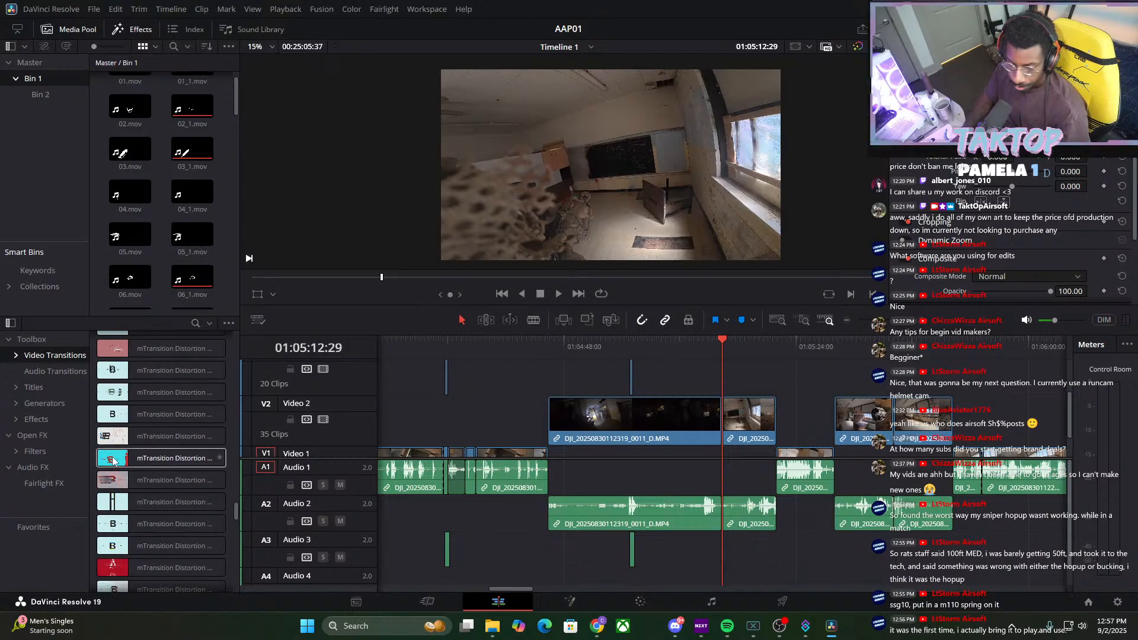
drag(131, 457, 723, 423)
Split the Video 1 footage at the edges of the three Video 2 clips from 01:06:09:30 onward, and delete the overlapped sections with their audio
drag(724, 352, 983, 379)
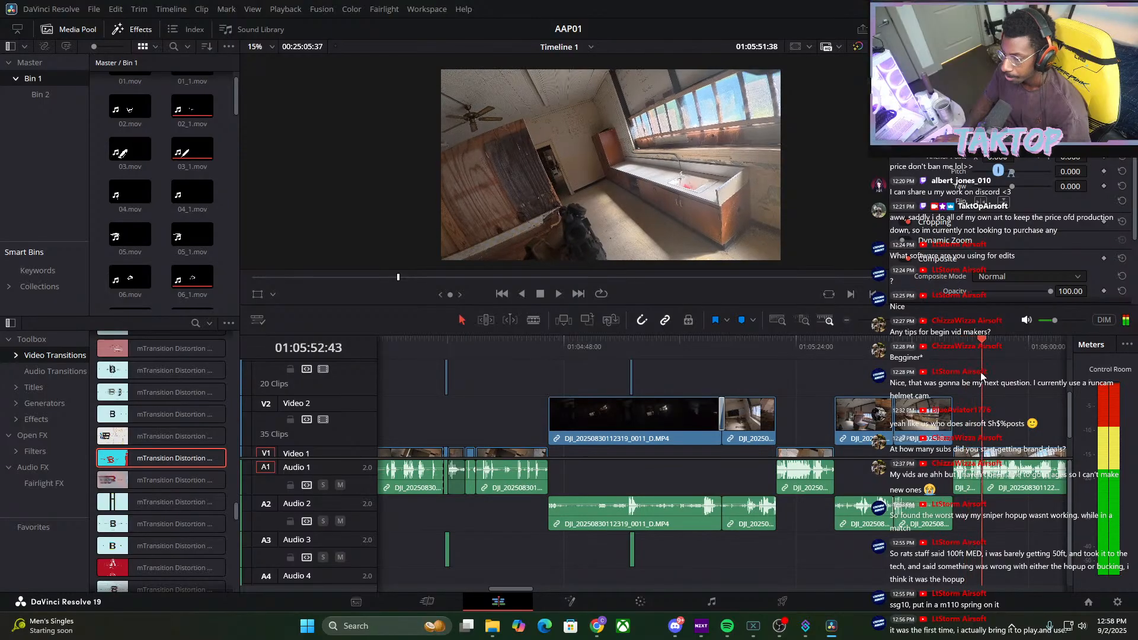
drag(892, 320, 889, 321)
drag(720, 362, 816, 364)
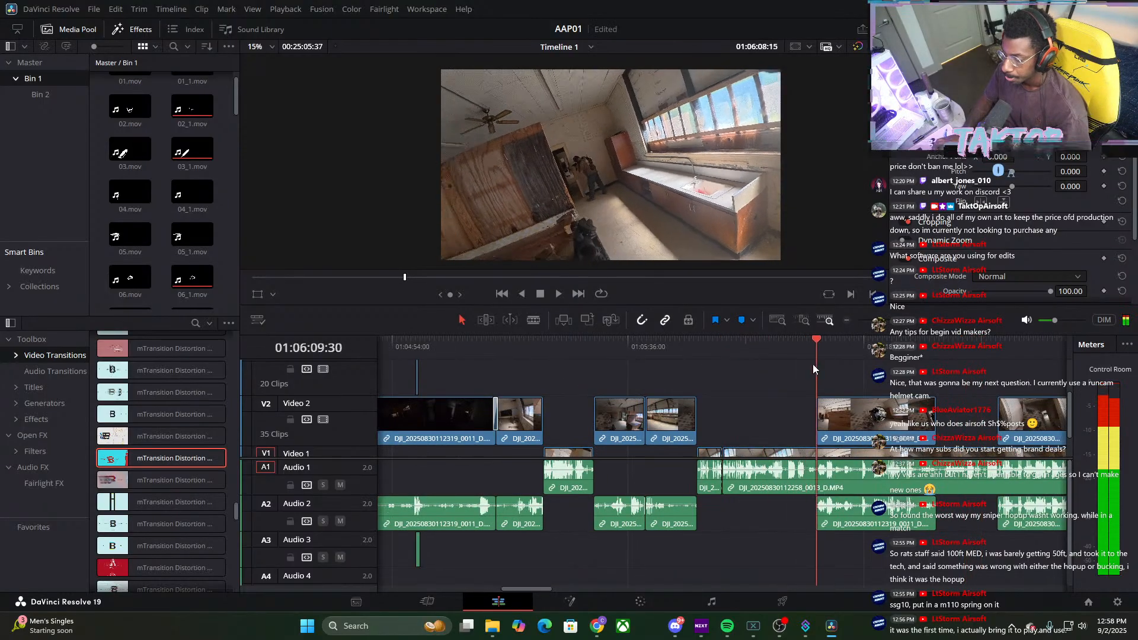
click(817, 453)
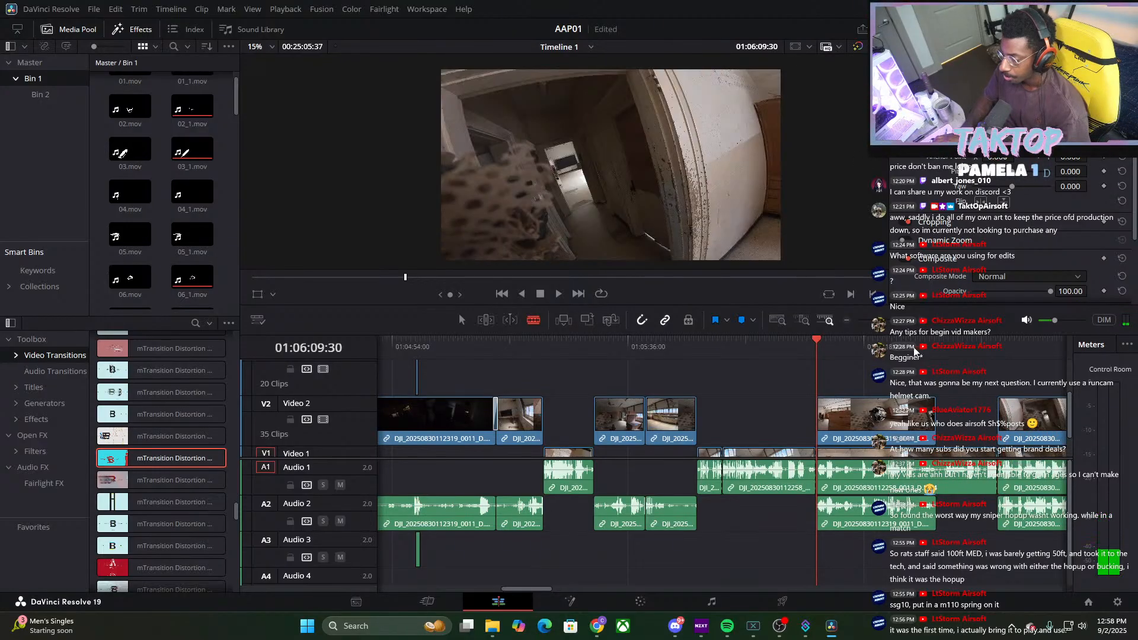
drag(889, 320, 885, 320)
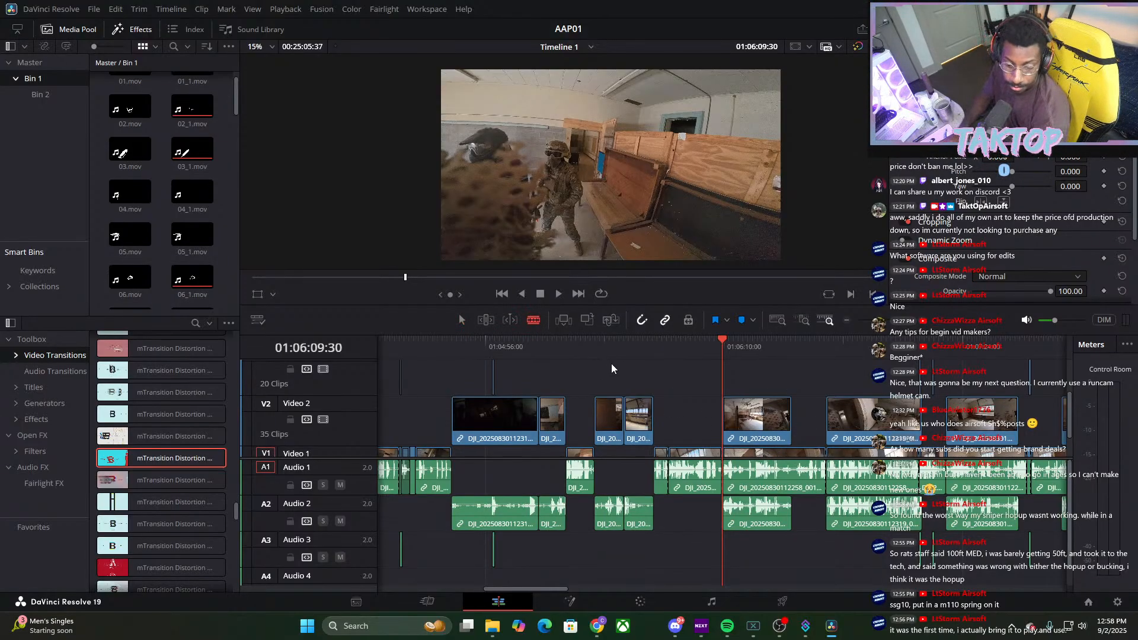
click(792, 460)
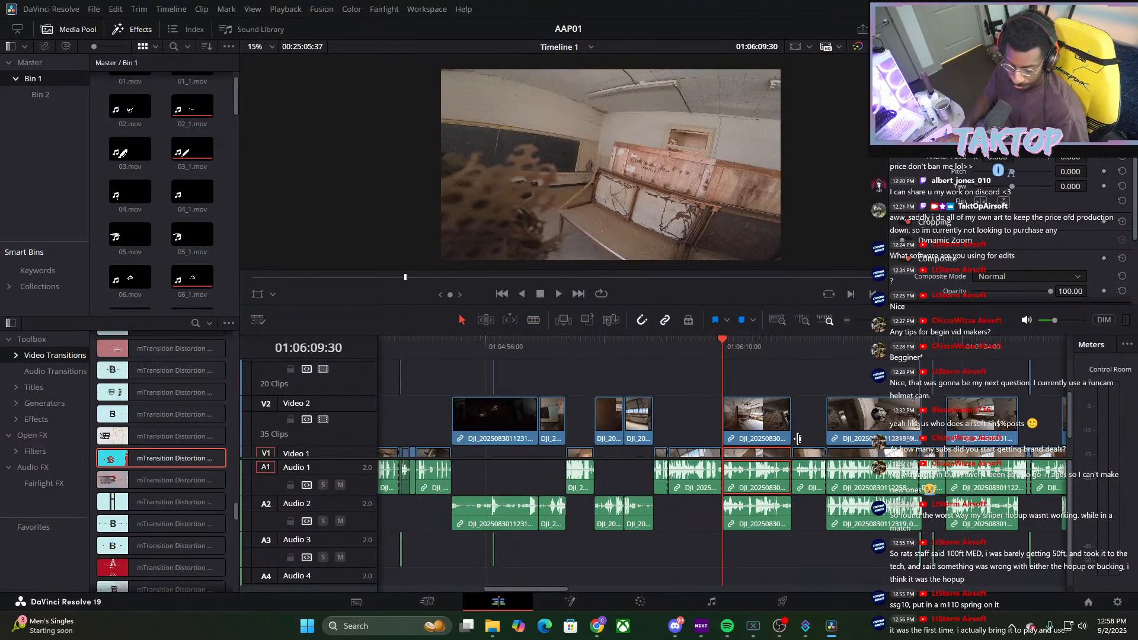
key(BackSpace)
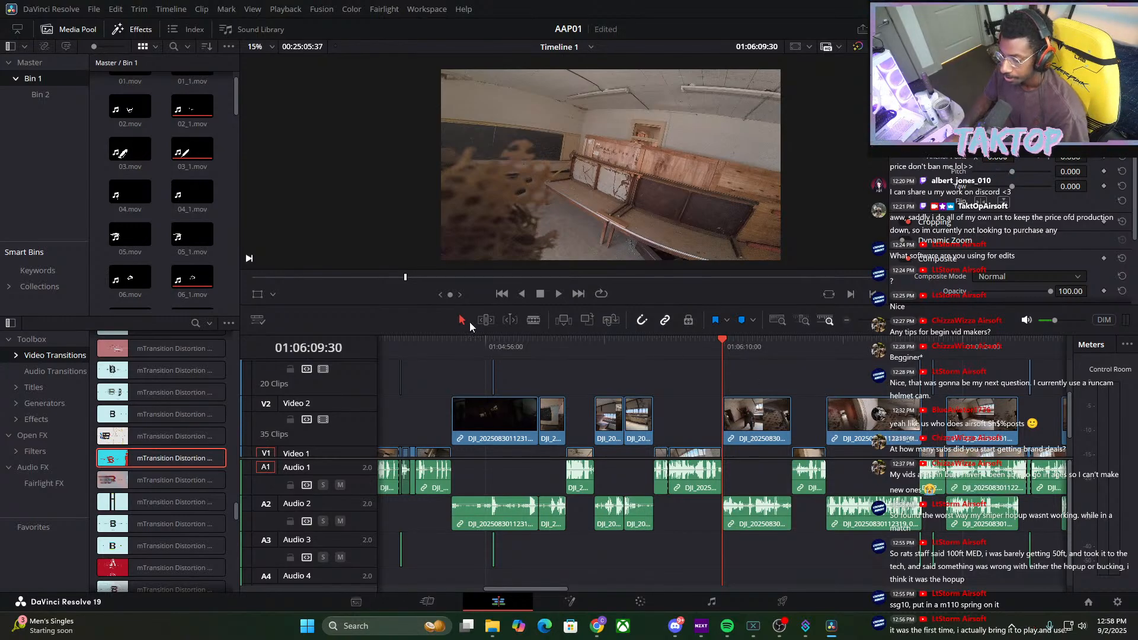
click(1018, 468)
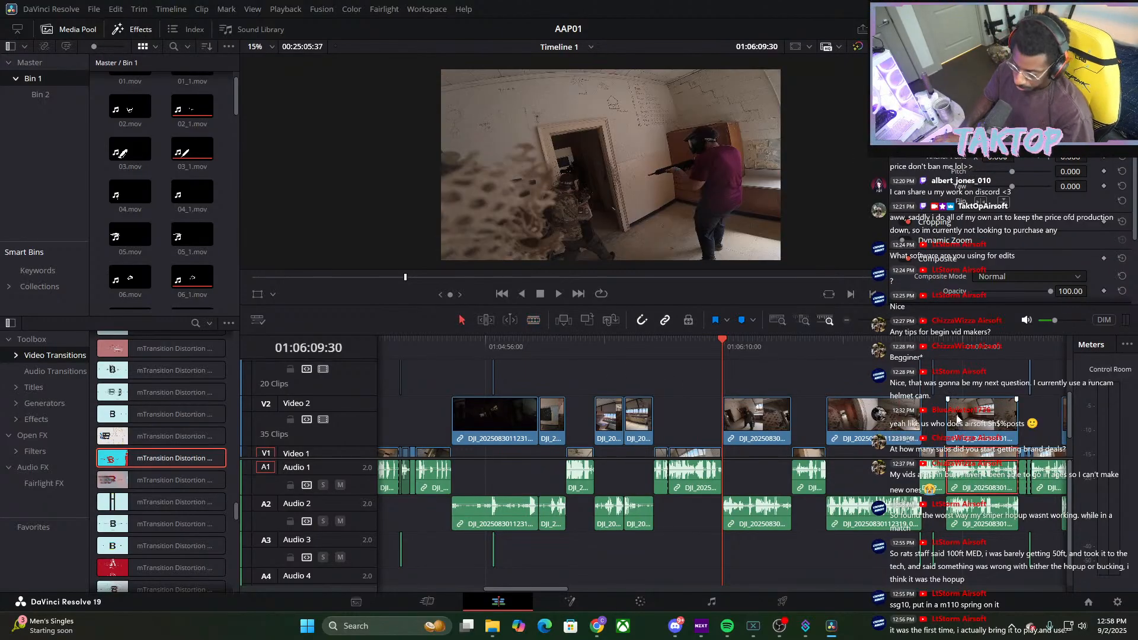
key(BackSpace)
Add an mTransition Distortion transition to the start of the Video 2 clip at 01:07:18:43 and scrub through it
drag(717, 346, 947, 360)
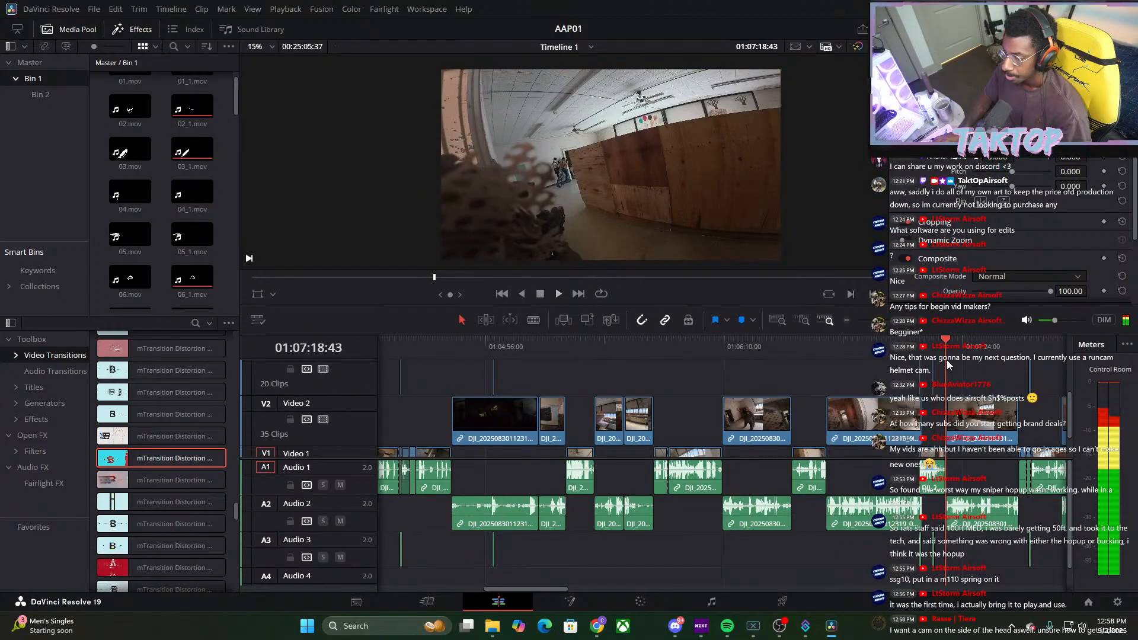
key(space)
click(539, 294)
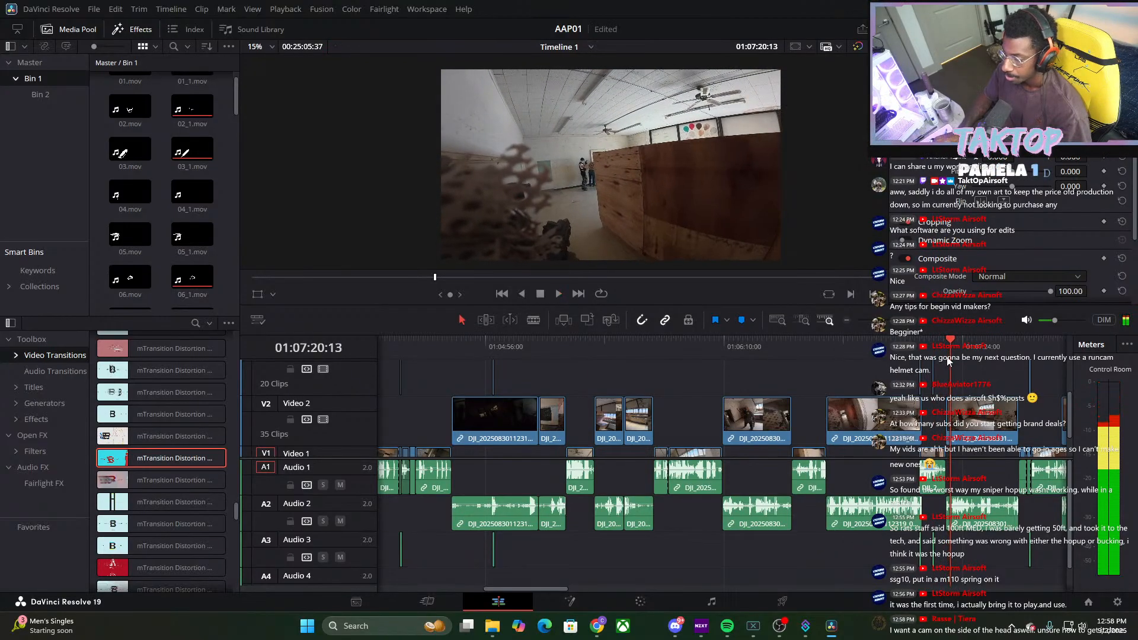
drag(359, 423, 950, 431)
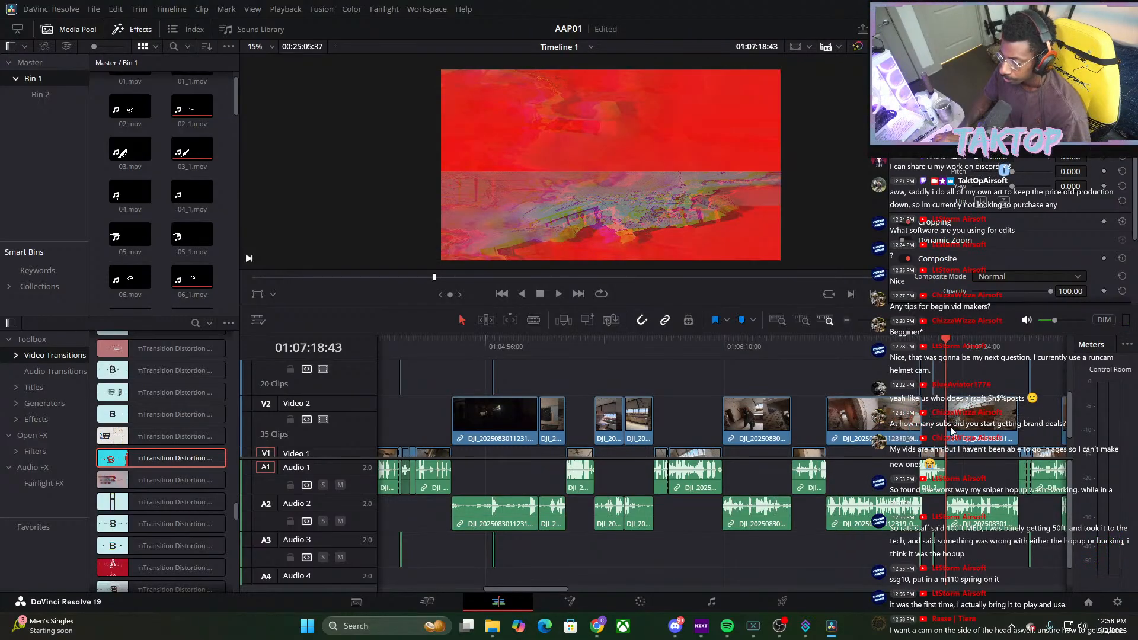
drag(877, 321, 892, 326)
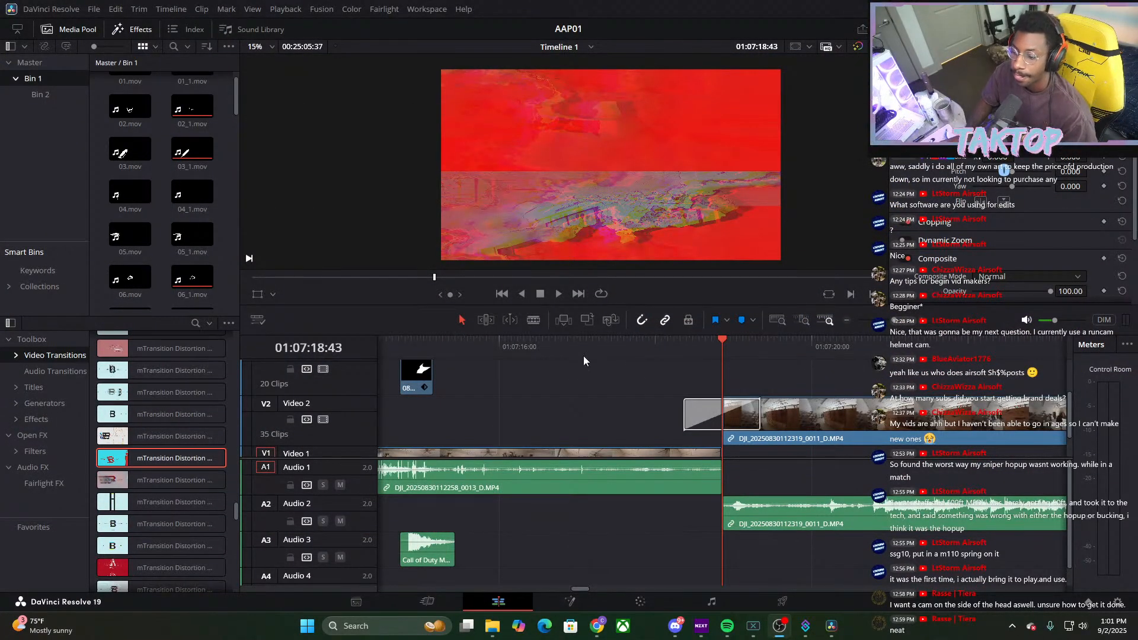
drag(724, 343, 784, 373)
Split Video 1 at 01:07:54:36 and delete the sections with audio under the two adjoining Video 2 clips there
drag(890, 320, 877, 322)
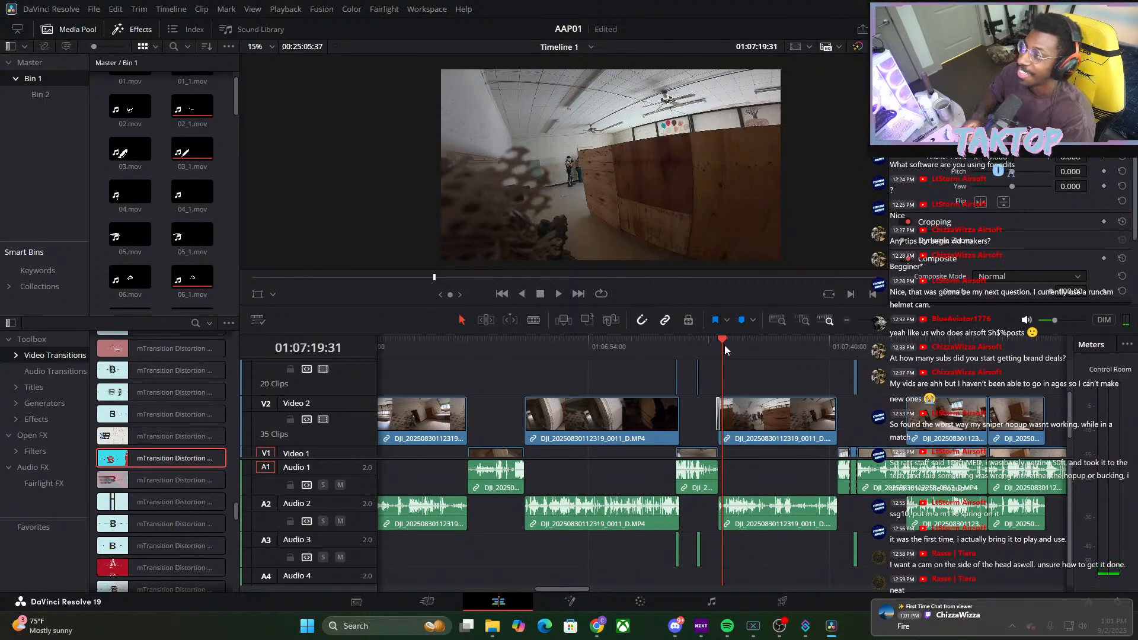
drag(728, 349, 784, 371)
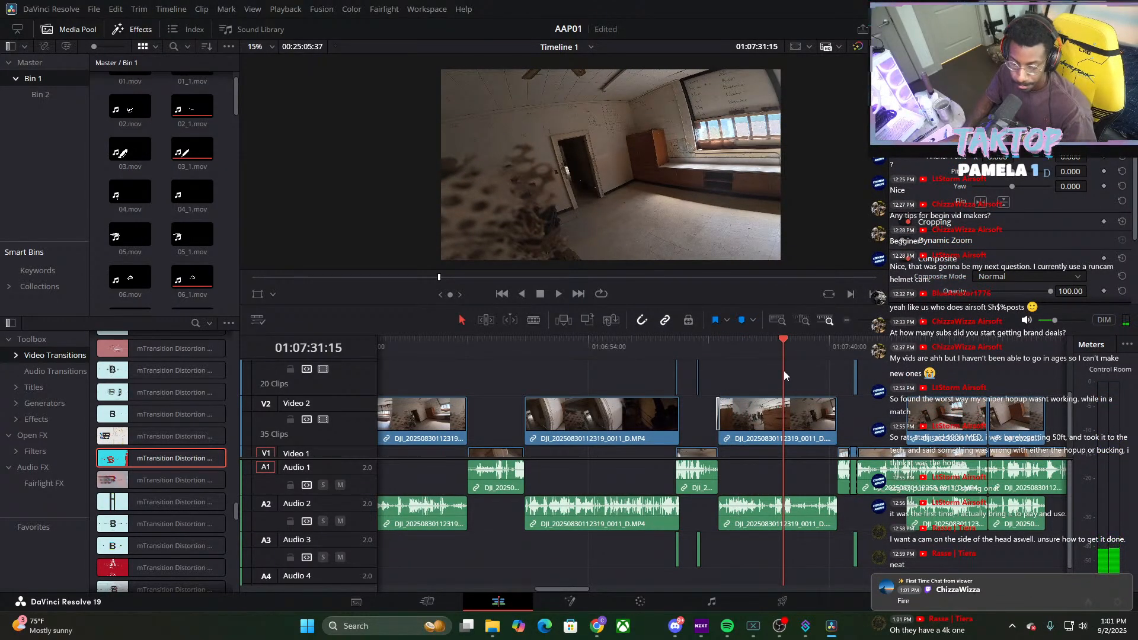
drag(784, 372, 804, 379)
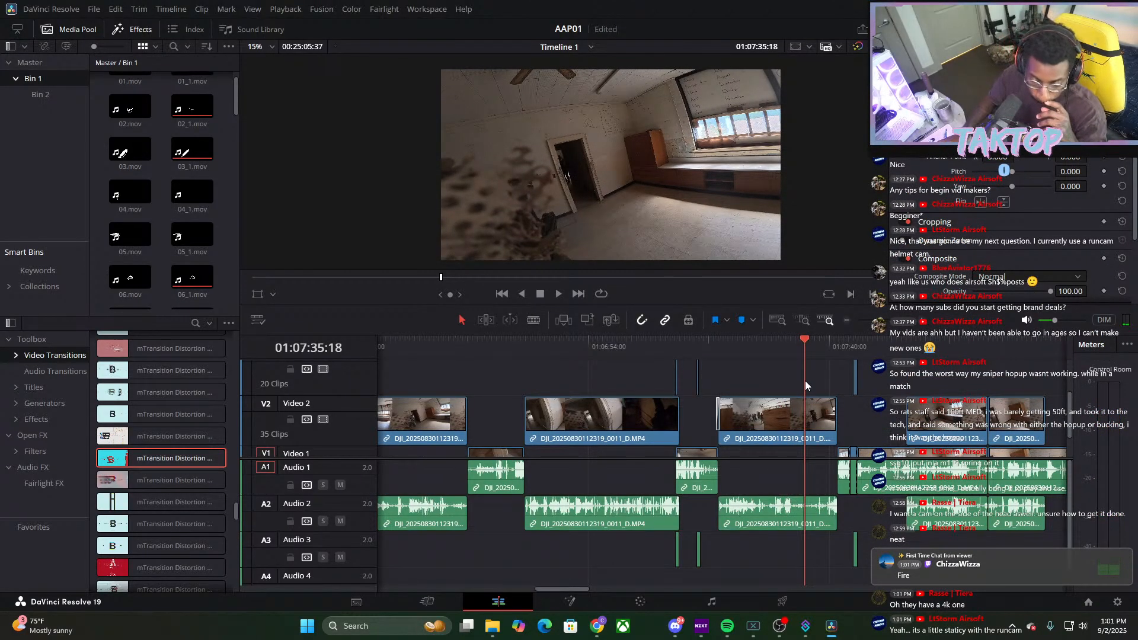
drag(805, 381, 906, 465)
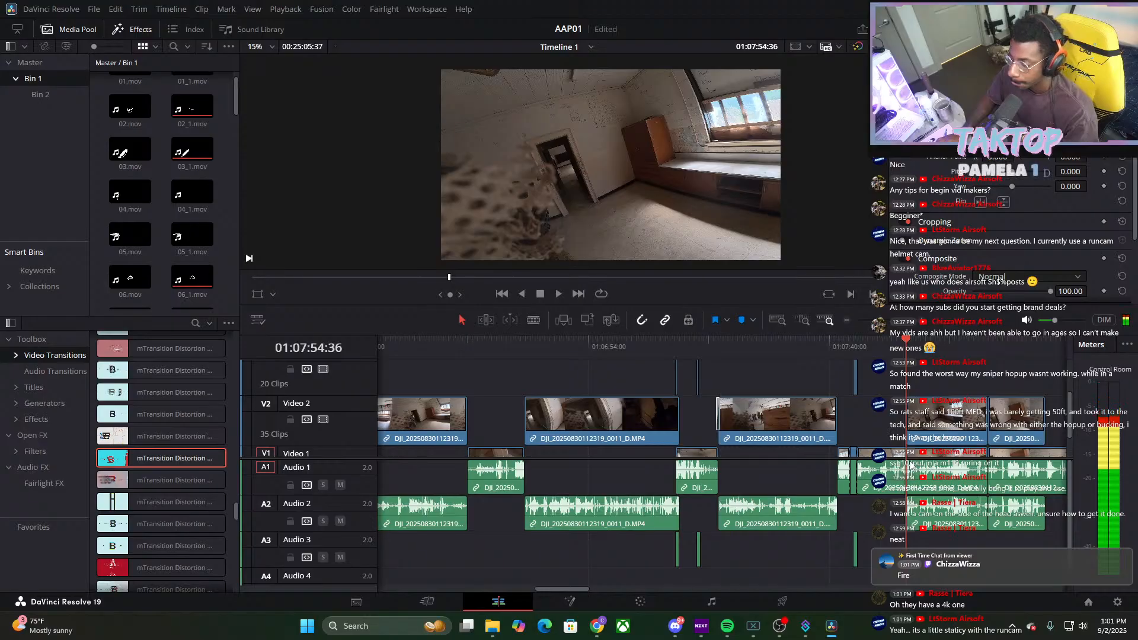
click(532, 321)
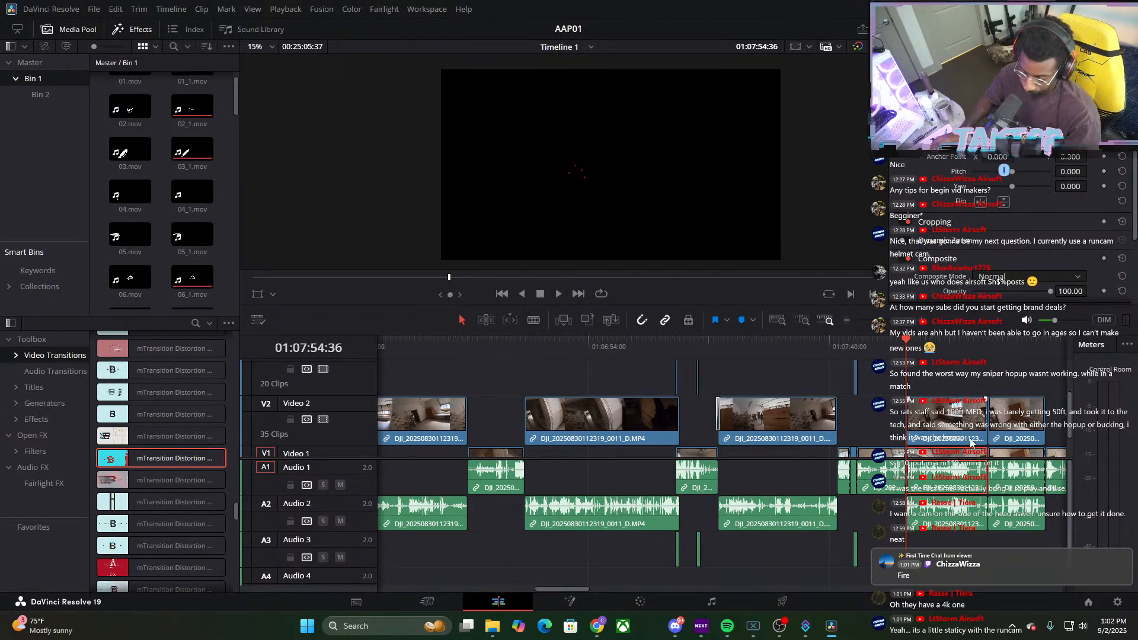
key(BackSpace)
click(1007, 453)
key(BackSpace)
Split Video 1 at 01:08:35:45 and 01:08:58:16, and delete the section between with its audio
scroll(722, 463, down, 3)
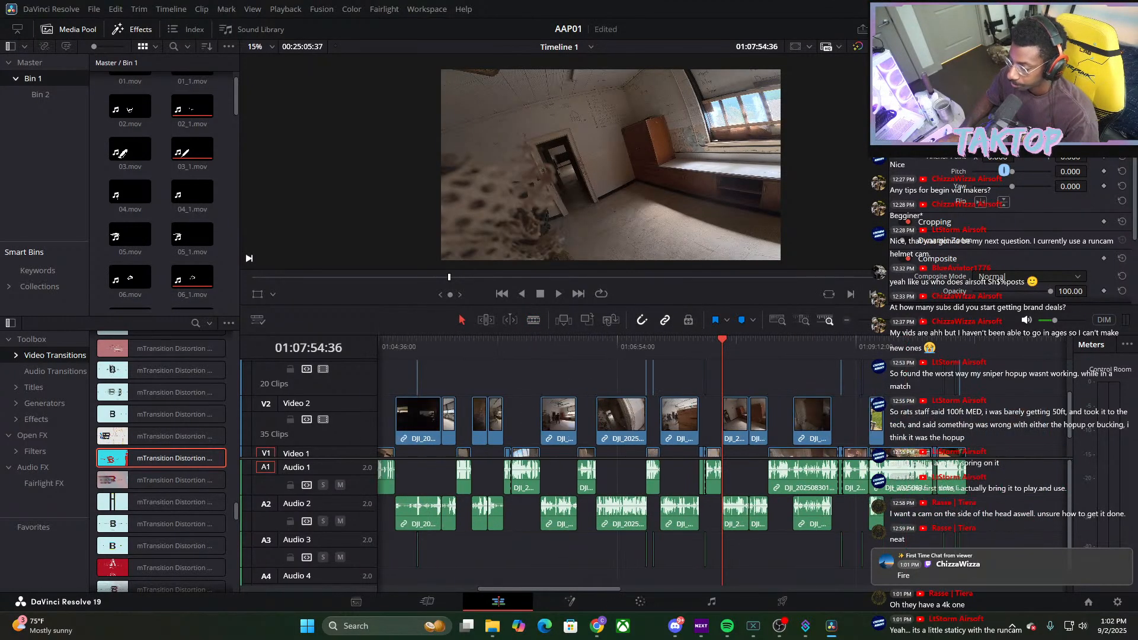
scroll(722, 463, up, 2)
drag(723, 353, 871, 475)
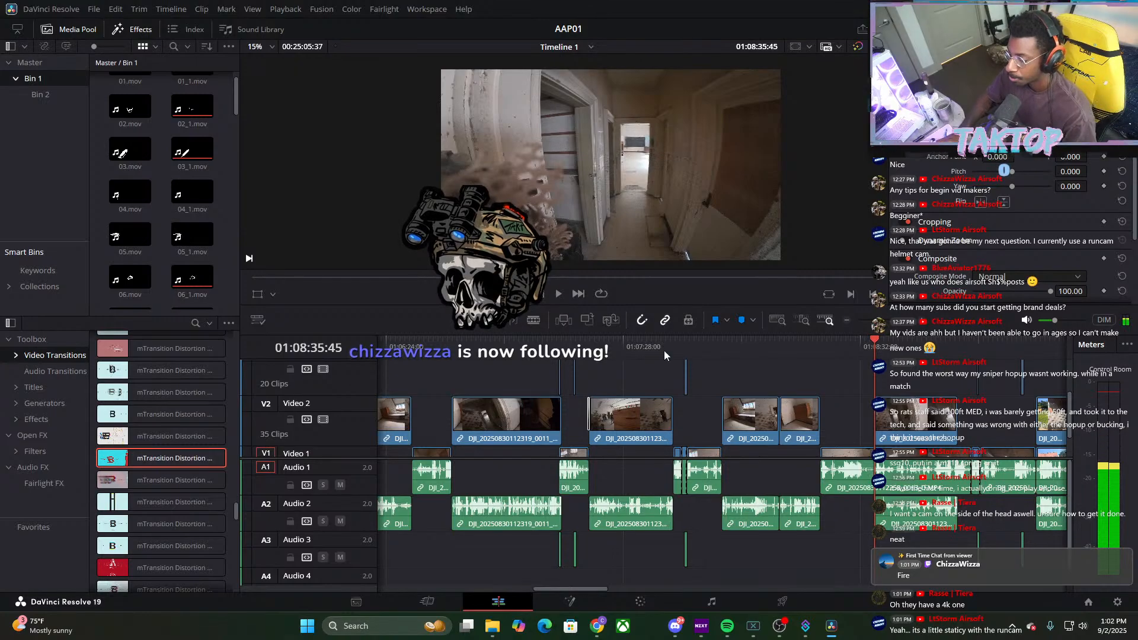
click(533, 321)
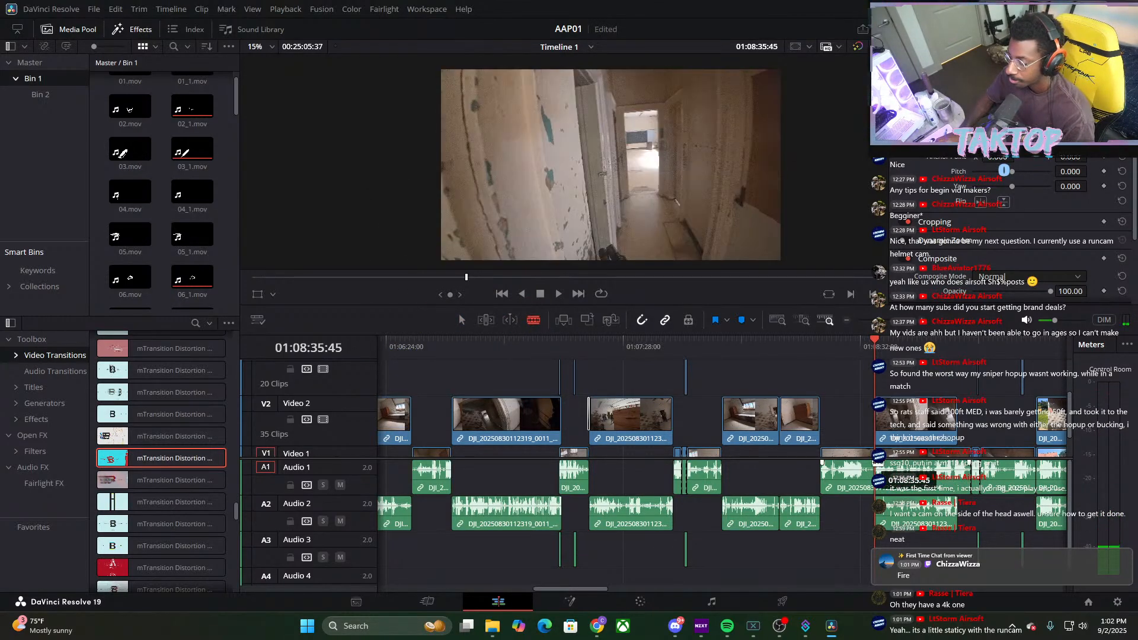
drag(858, 347, 958, 417)
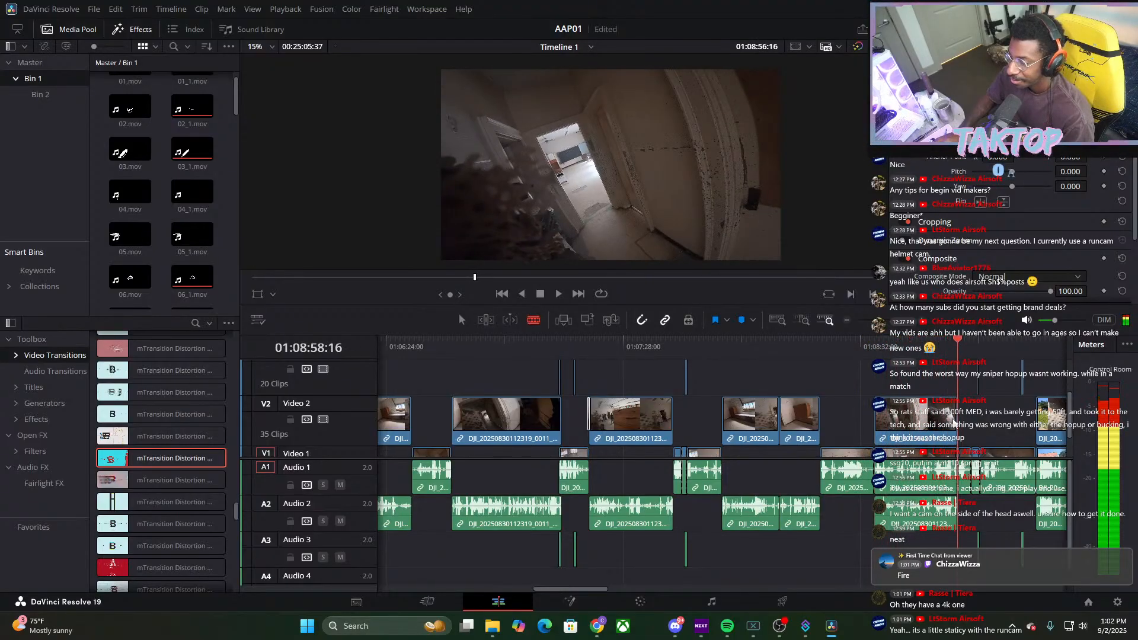
key(a)
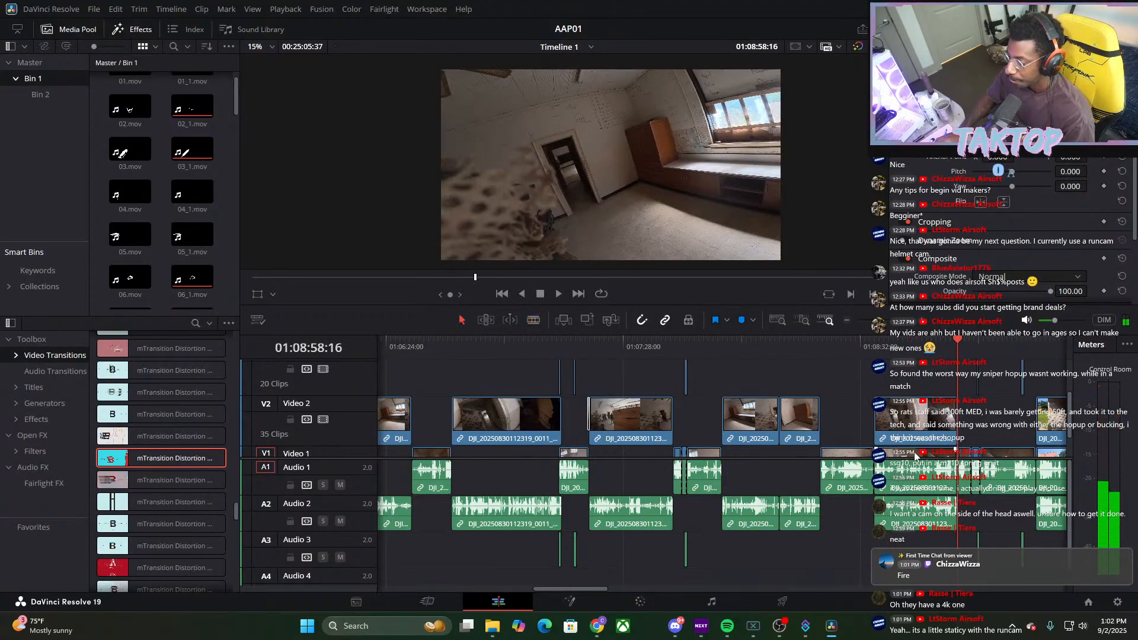
key(BackSpace)
Split Video 1 around the outdoor Video 2 clip starting at 01:09:19:29 and delete the overlapped section with its audio
drag(961, 347, 1042, 410)
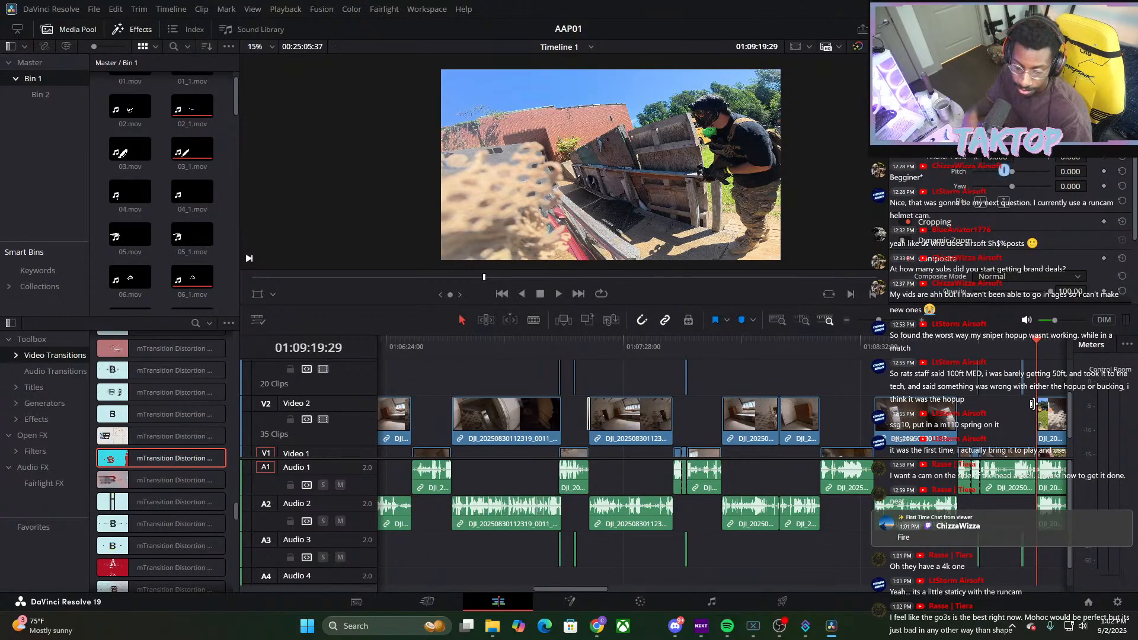
drag(877, 319, 880, 320)
click(533, 321)
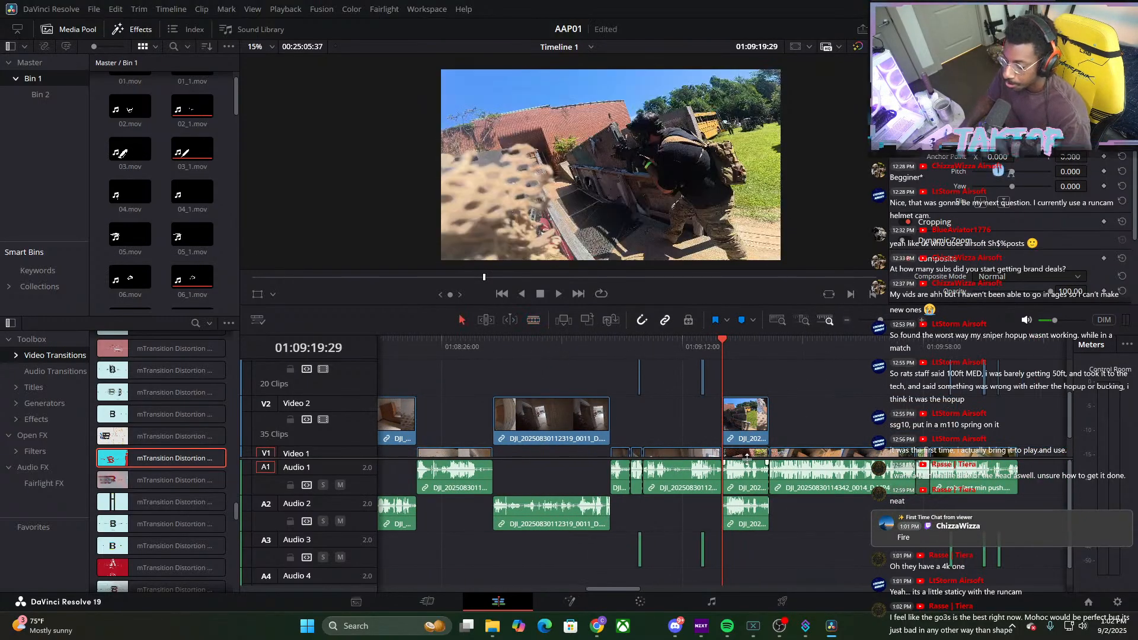
key(BackSpace)
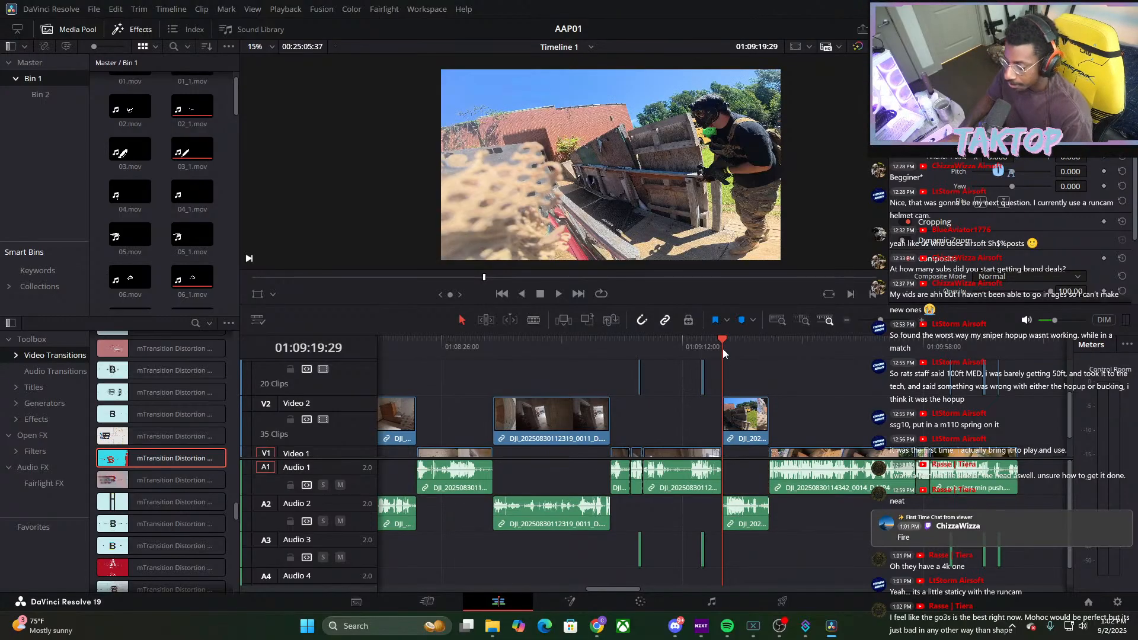
Review the footage after 01:09:19:29 and add an mTransition Distortion transition to the start of the Video 2 clip there
drag(723, 349, 759, 383)
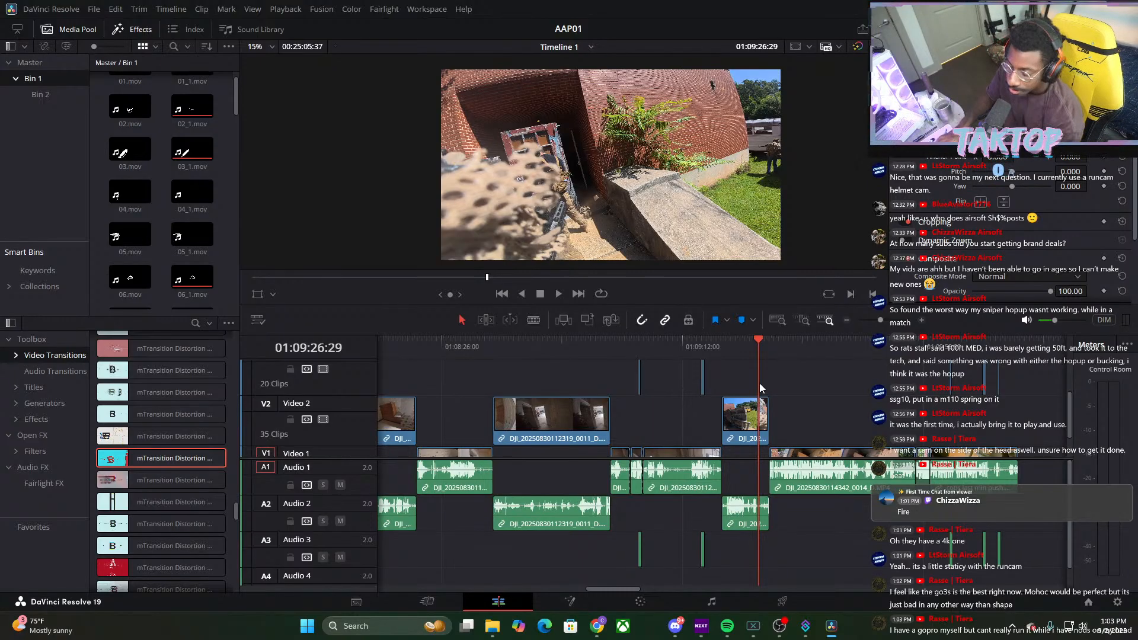
drag(755, 343, 921, 402)
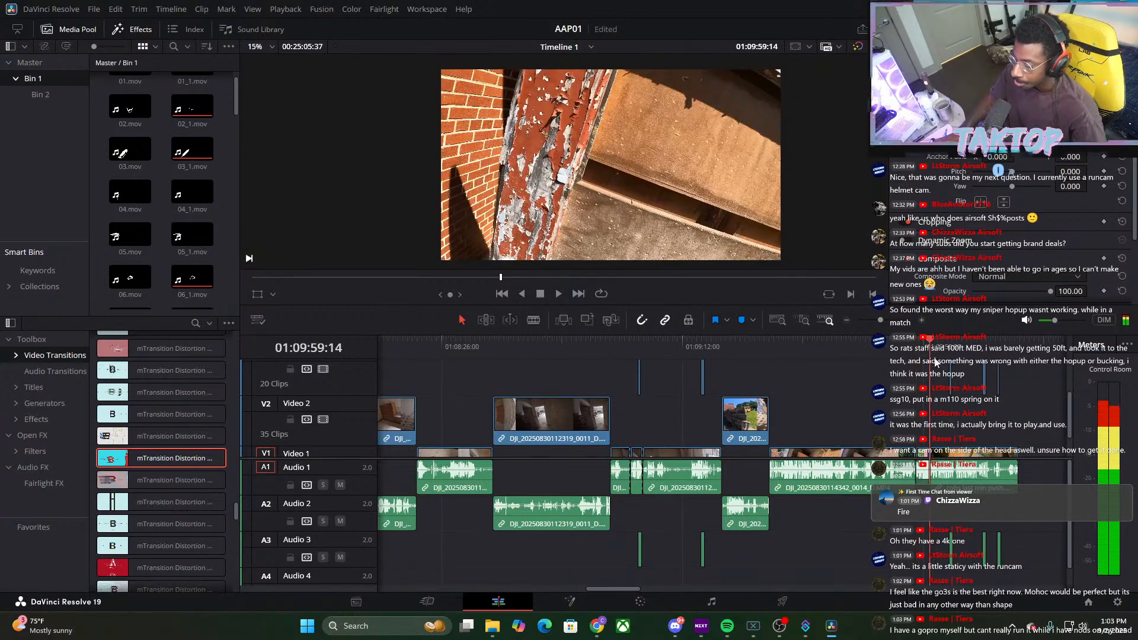
click(776, 396)
drag(779, 397, 723, 494)
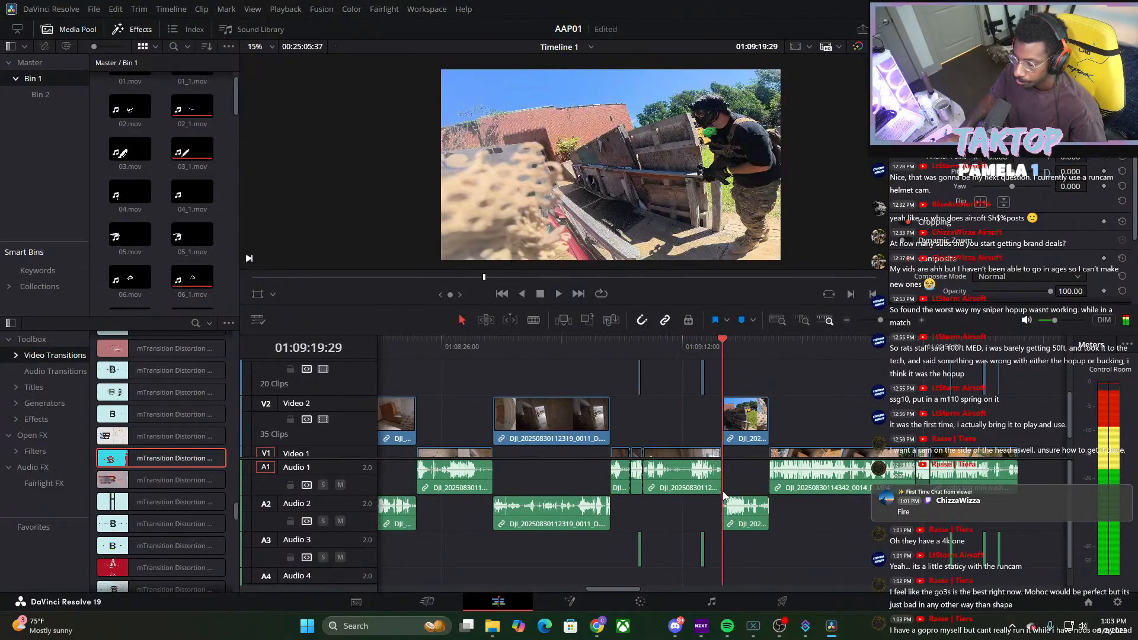
drag(720, 454, 724, 418)
drag(721, 354, 916, 379)
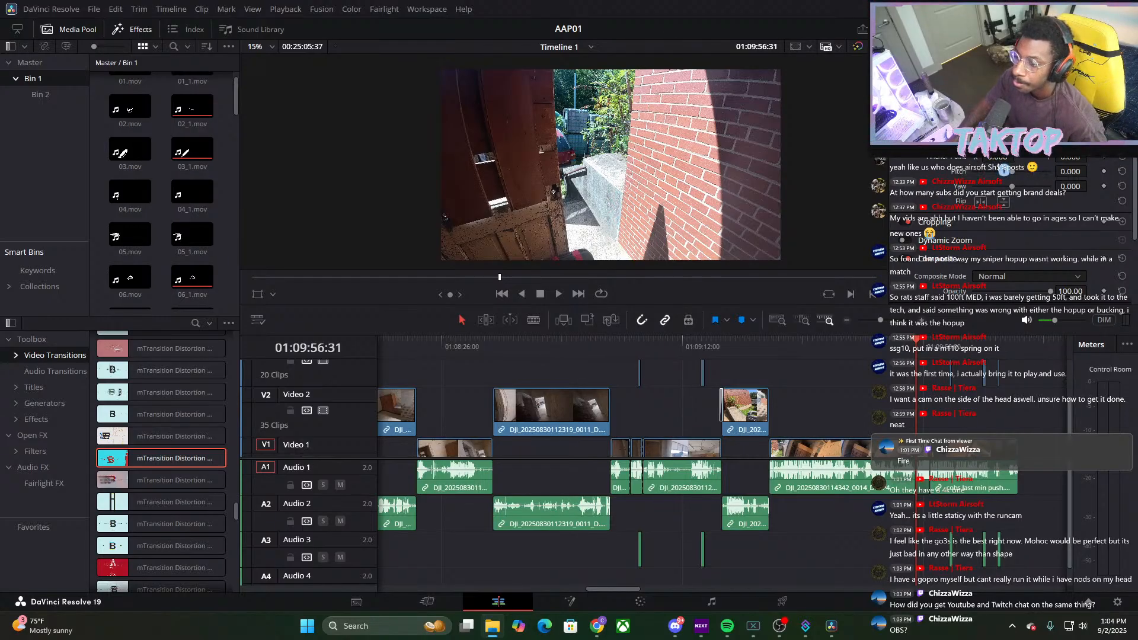
key(super+d)
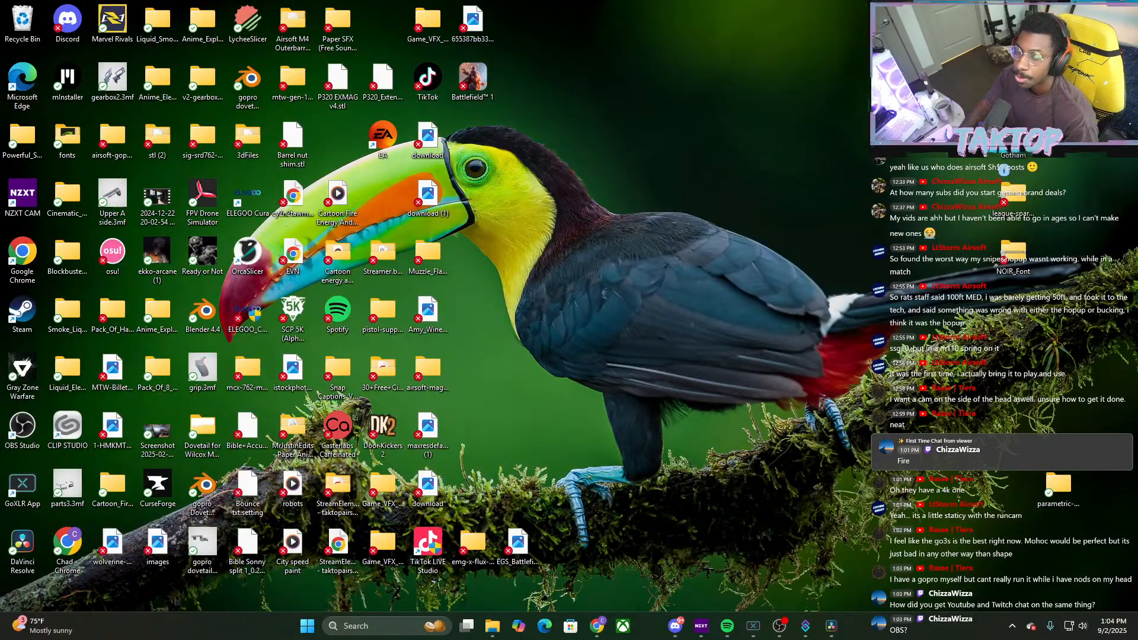
key(super+d)
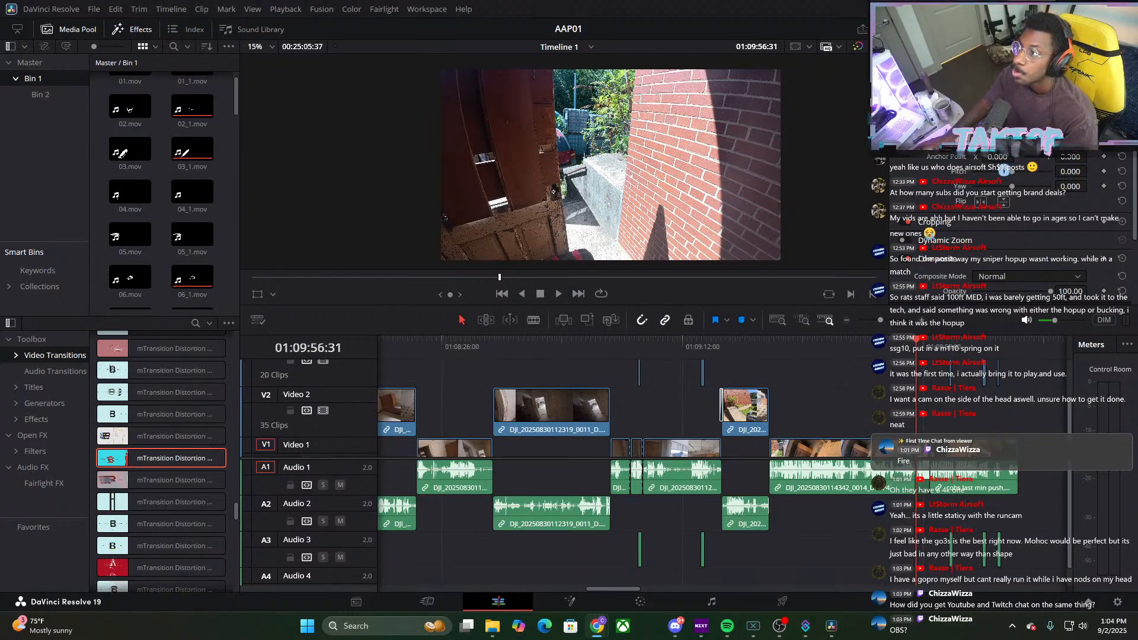
drag(815, 0, 818, 405)
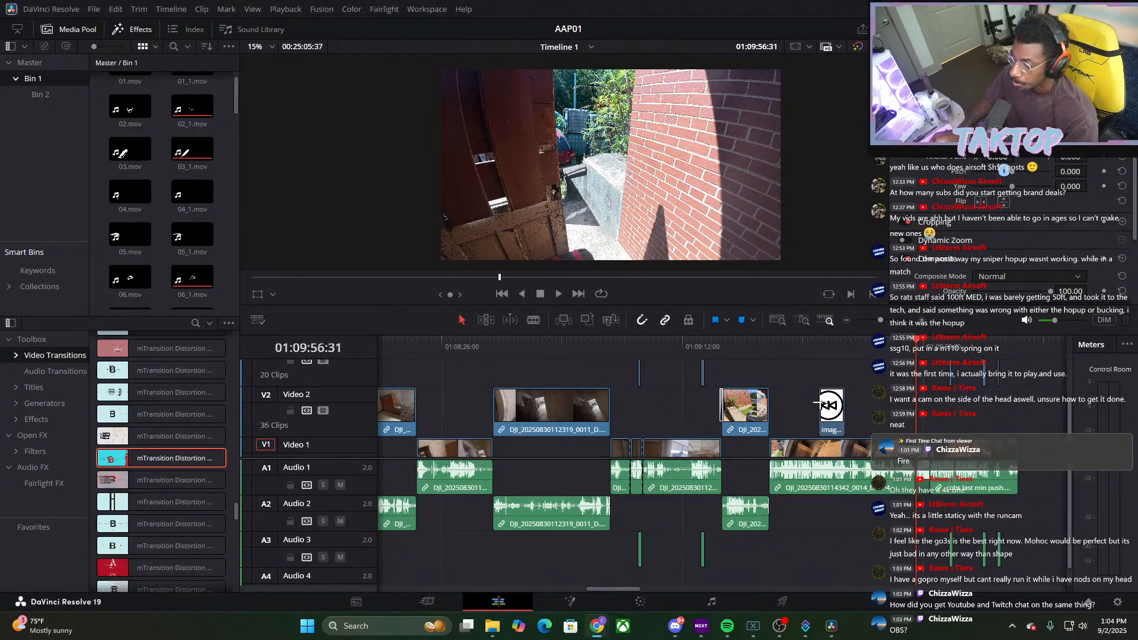
click(829, 407)
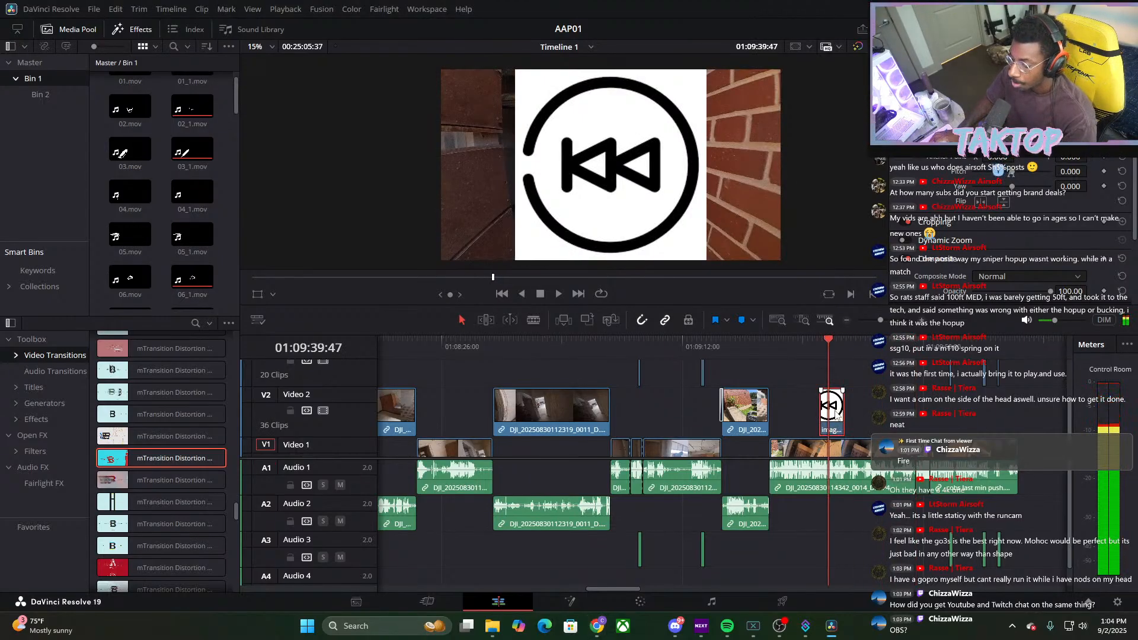
key(Delete)
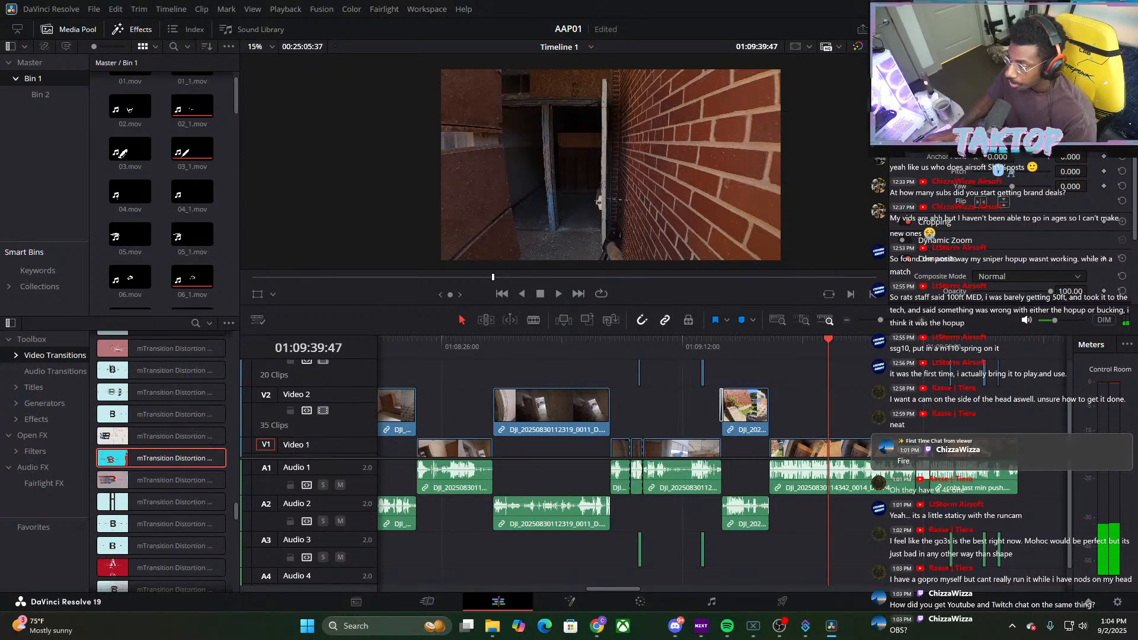
Switch to the desktop and launch CLIP STUDIO
key(super+d)
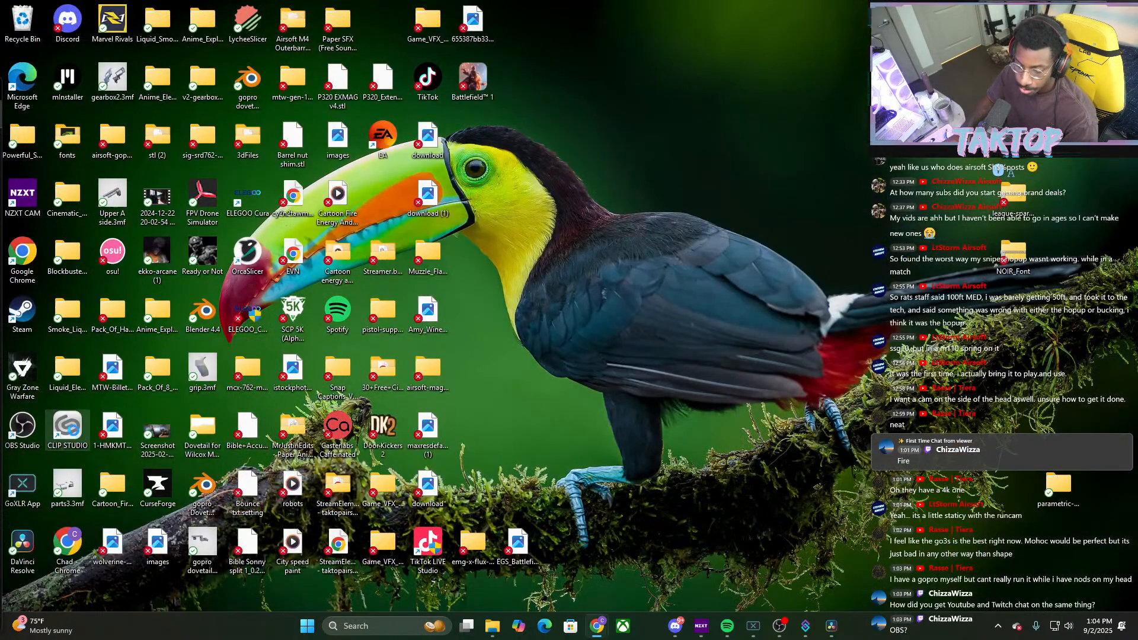
double_click(67, 430)
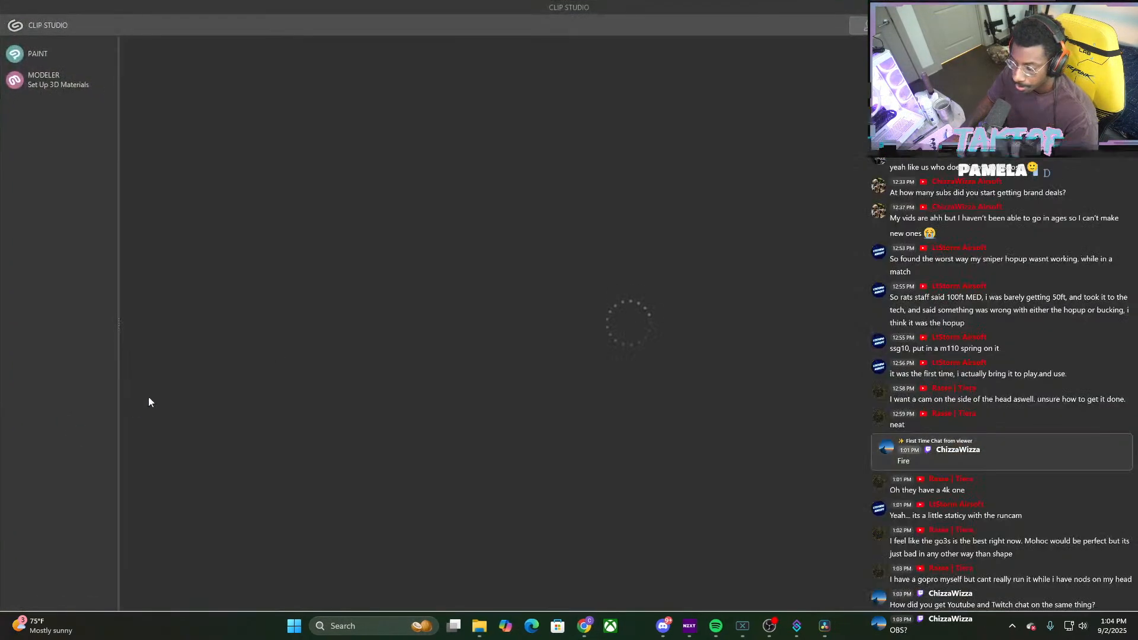
Open images.png in Clip Studio Paint and auto-select the white background around the rewind icon
click(38, 56)
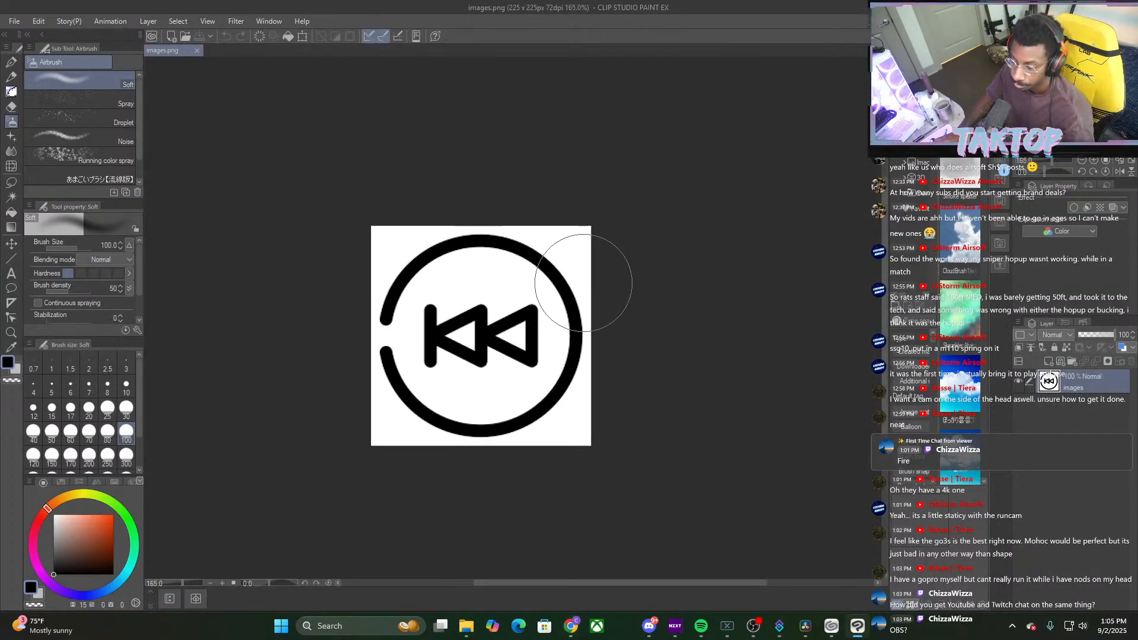
scroll(583, 282, up, 2)
key(w)
click(573, 258)
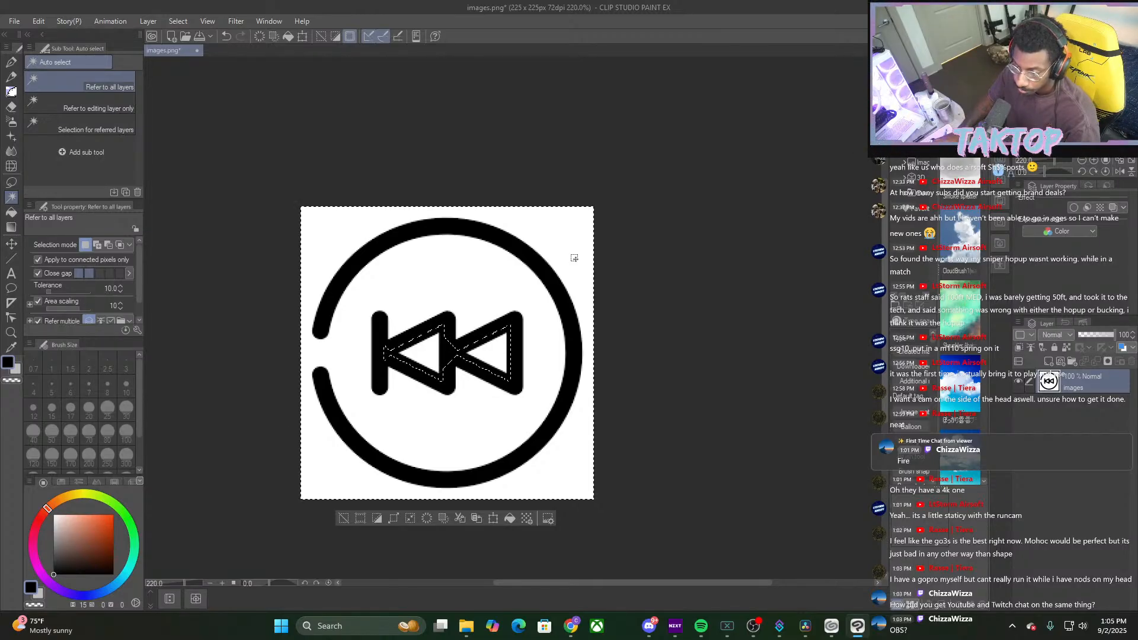
Invert the background selection, shrink it, and delete the area inside the two rewind arrows
key(ctrl+shift+i)
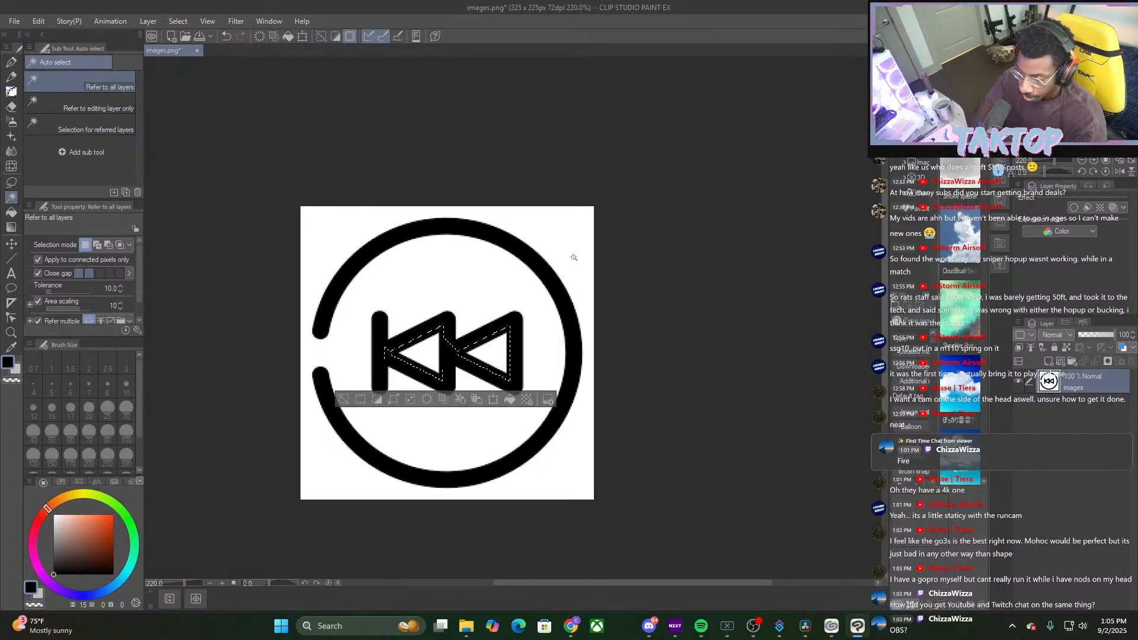
click(410, 399)
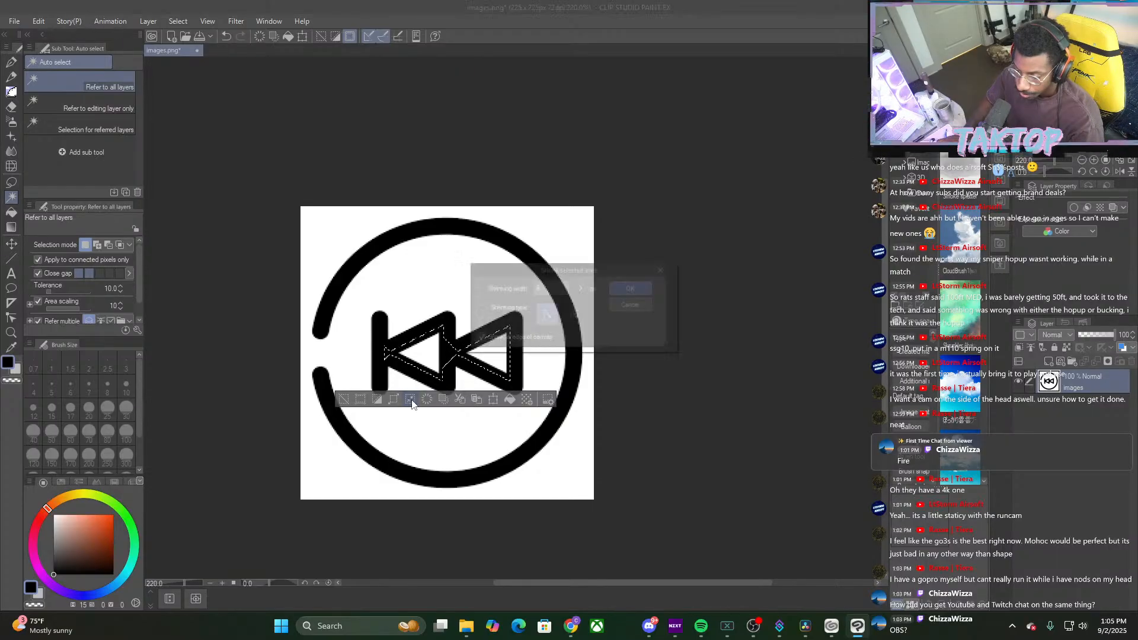
click(630, 289)
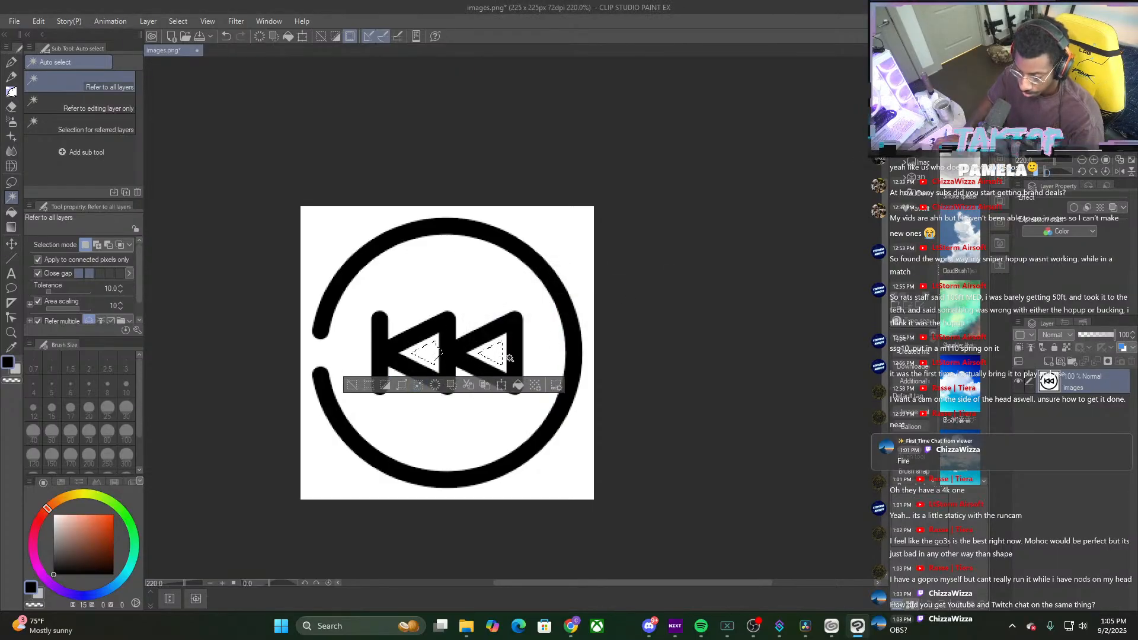
key(Delete)
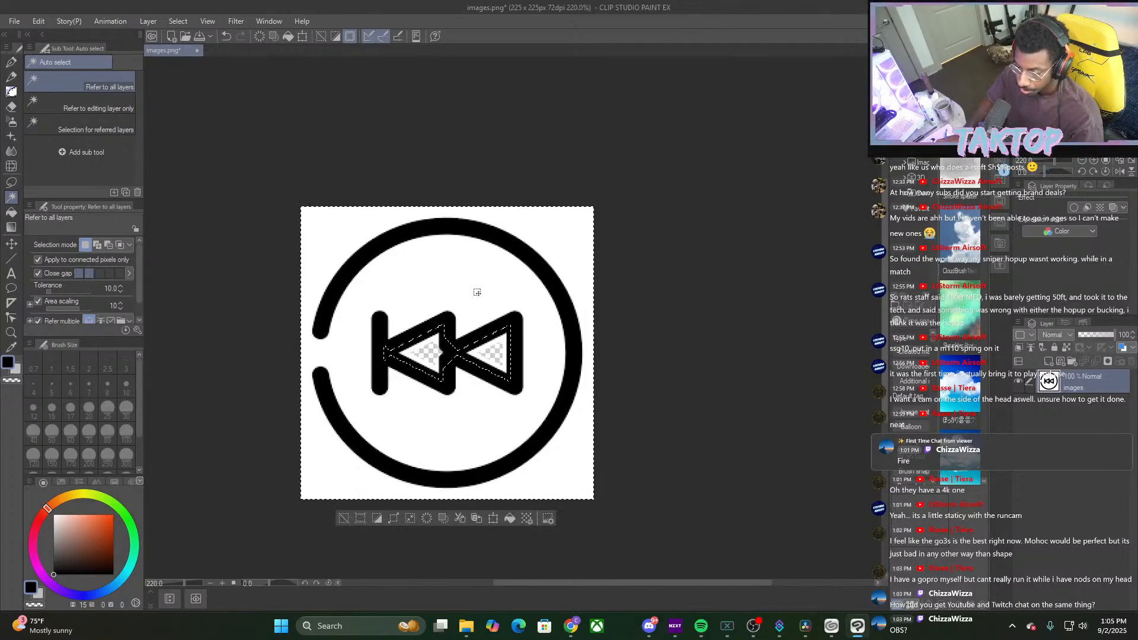
Try to delete the white background around the rewind icon, undoing each deletion and clearing the selection
key(Delete)
key(ctrl+z)
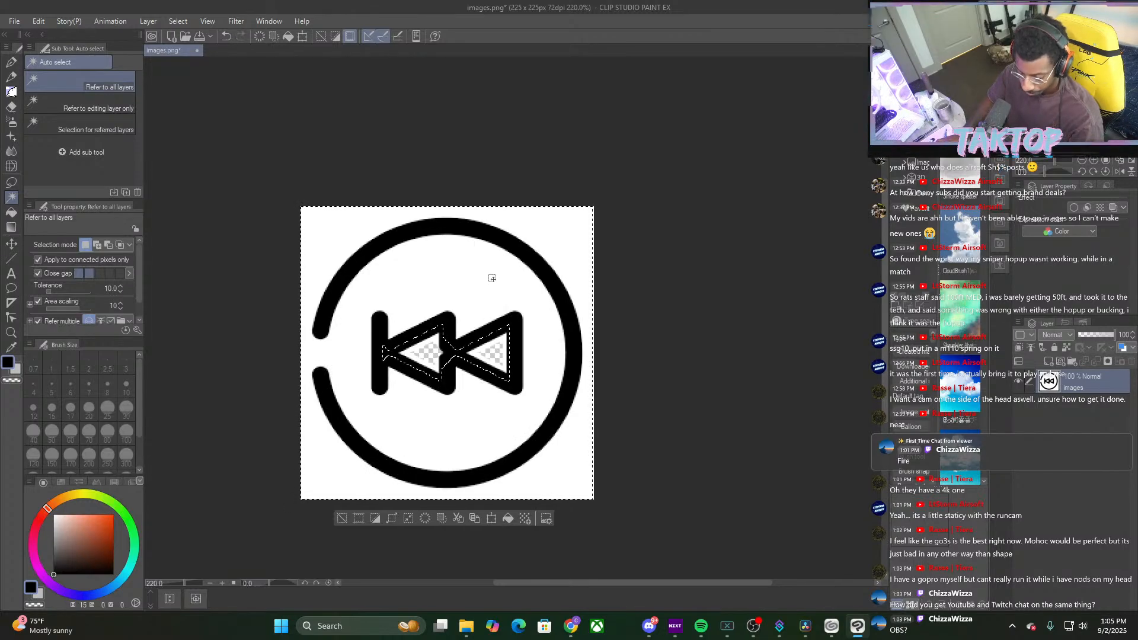
key(ctrl+d)
click(478, 281)
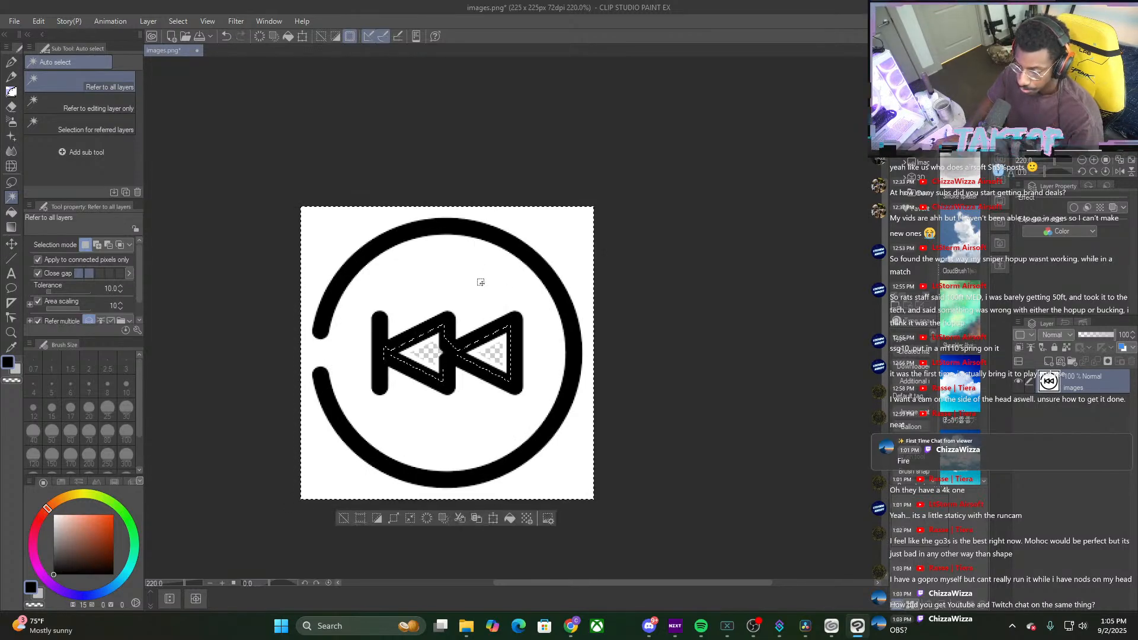
key(ctrl+shift+i)
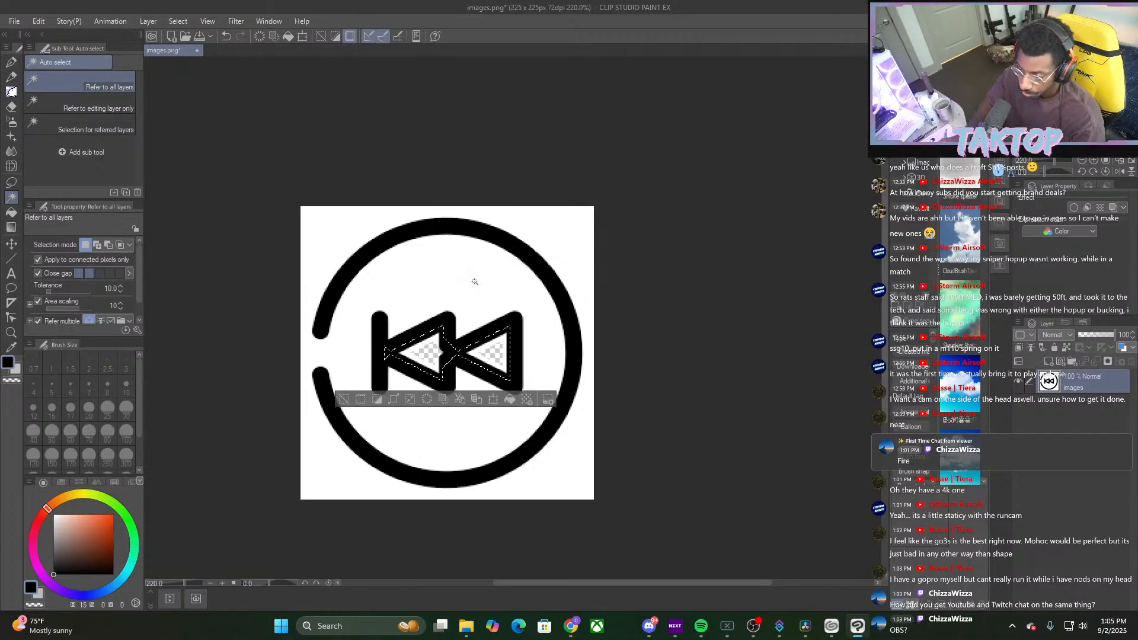
shift+click(560, 249)
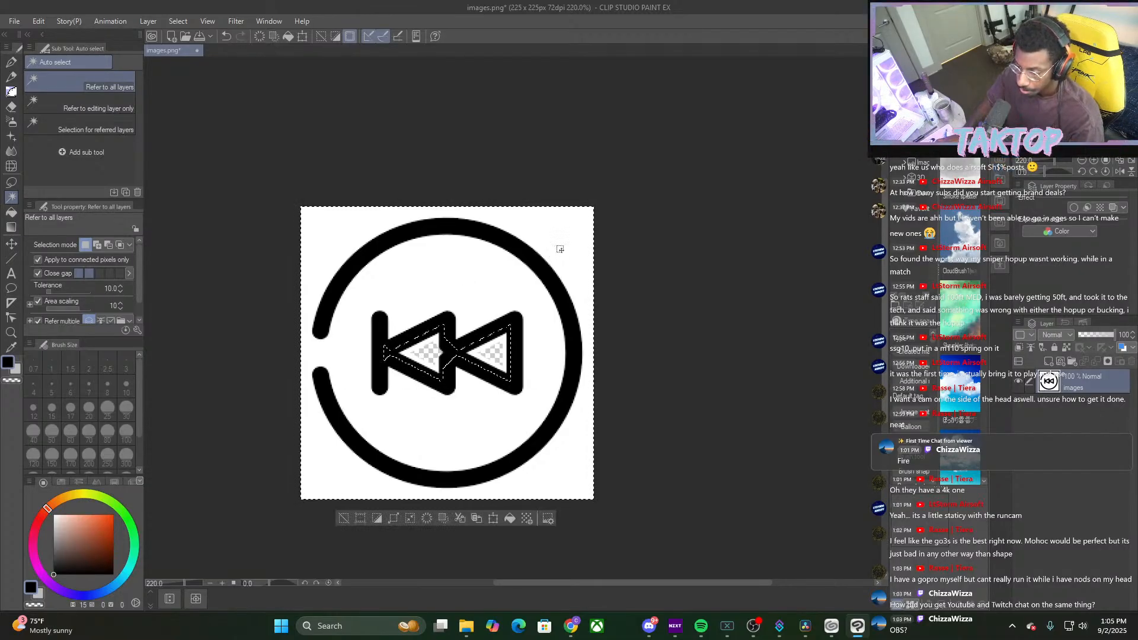
key(Delete)
key(ctrl+z)
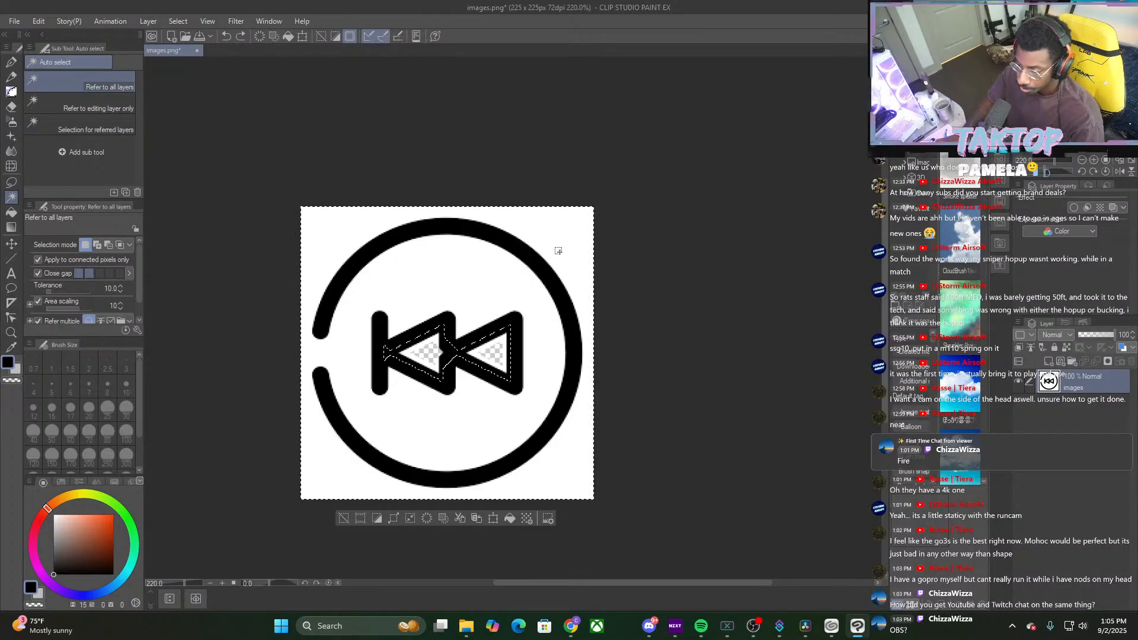
key(ctrl+d)
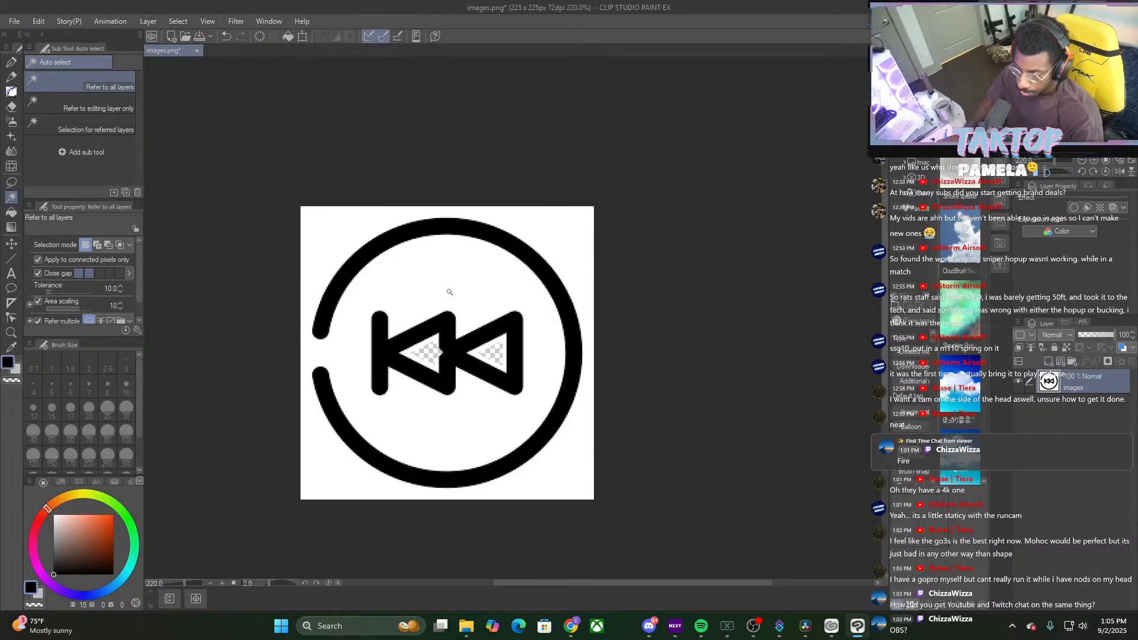
Undo the deletions on the rewind icon and auto-select the white background inside the circle again
scroll(440, 283, up, 2)
key(Delete)
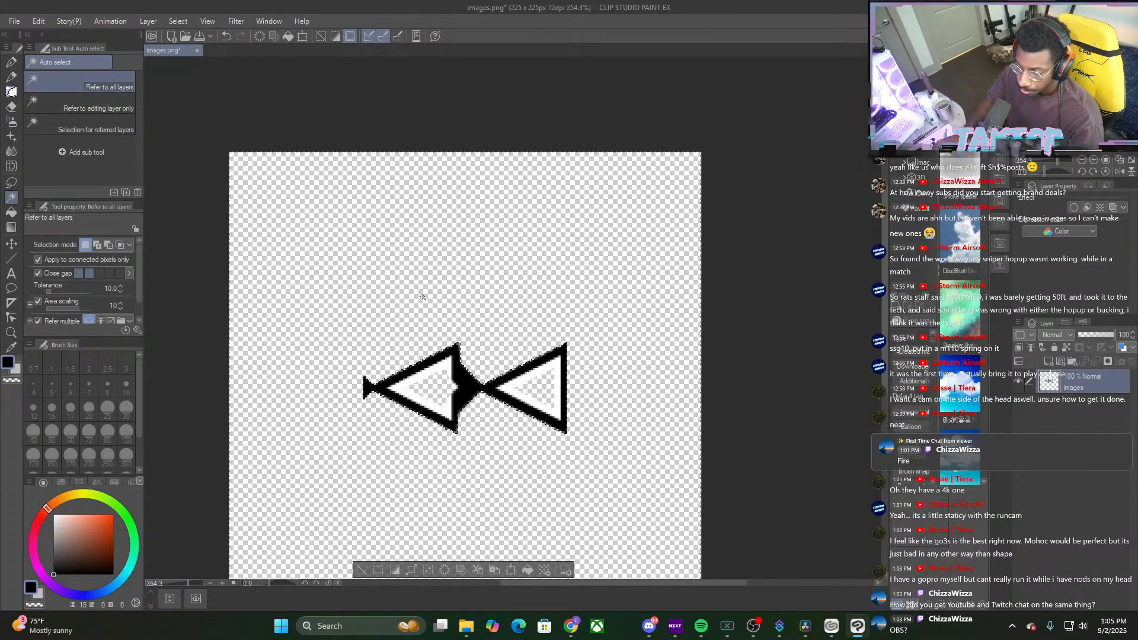
key(ctrl+z)
click(424, 297)
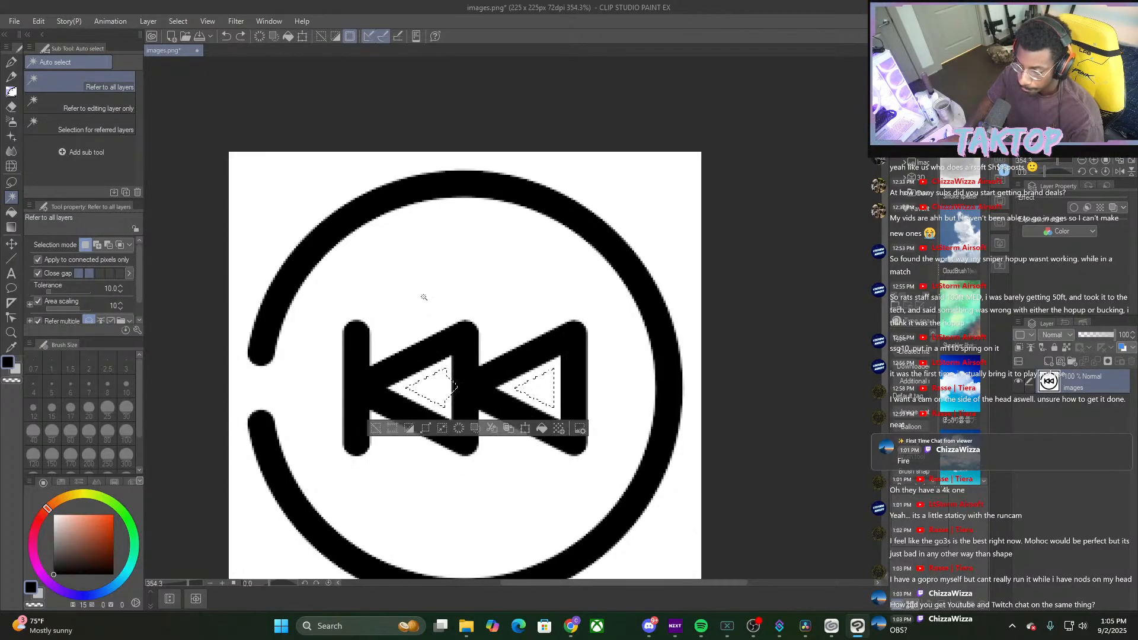
key(ctrl+z)
click(433, 292)
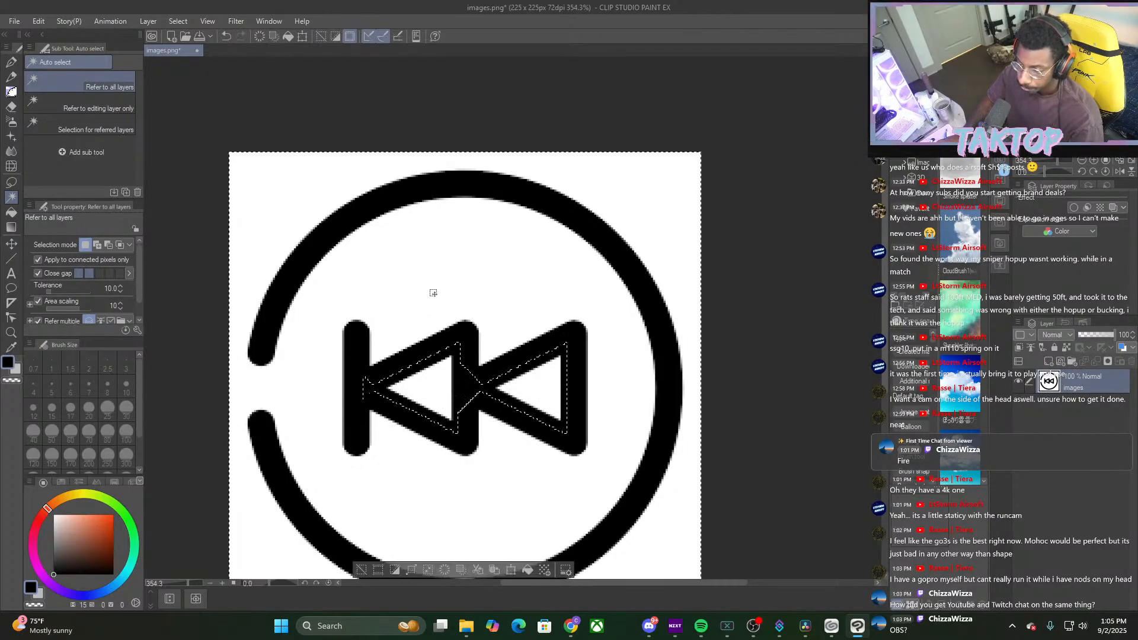
scroll(446, 264, down, 4)
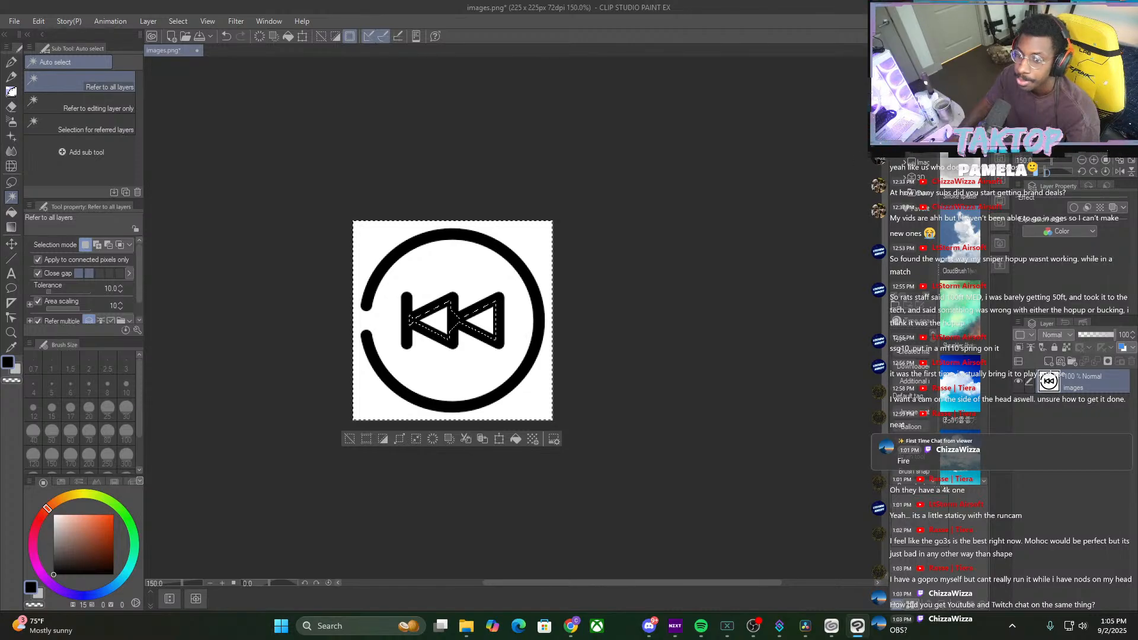
Open images (1).png in Clip Studio Paint and inspect the outlined rewind icon and its background
key(alt+Tab)
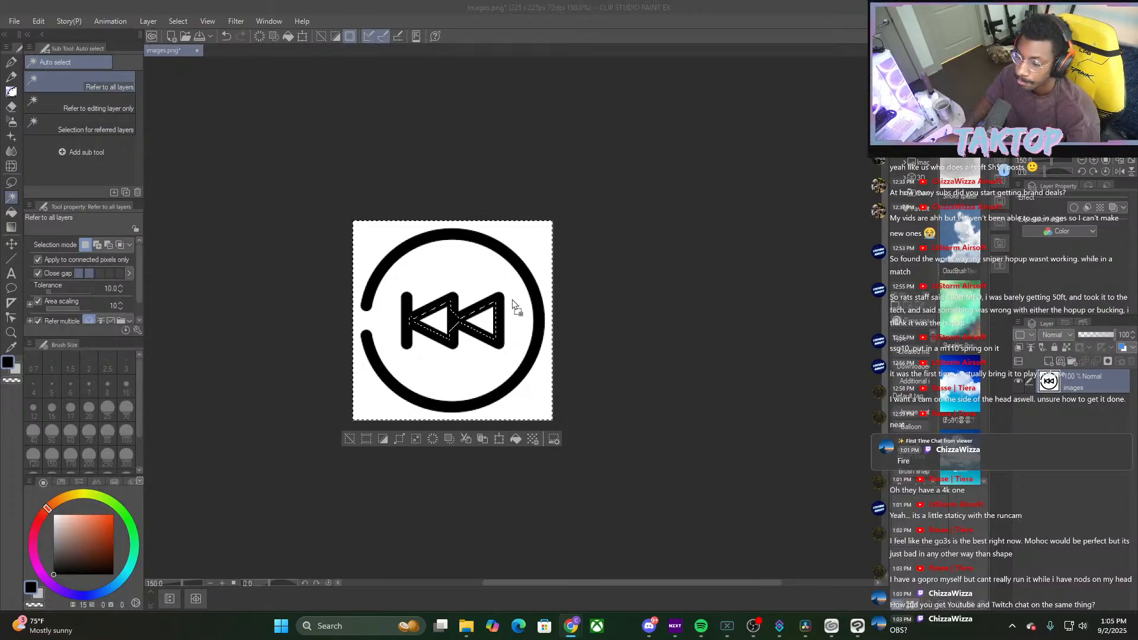
drag(512, 301, 514, 302)
scroll(532, 319, up, 11)
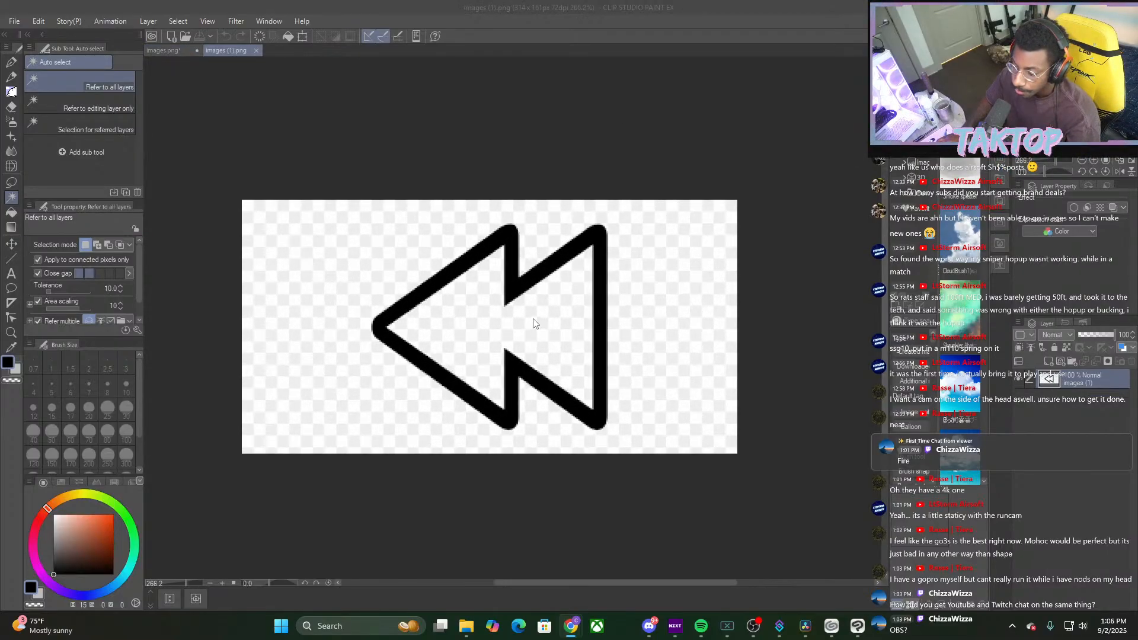
scroll(534, 323, down, 8)
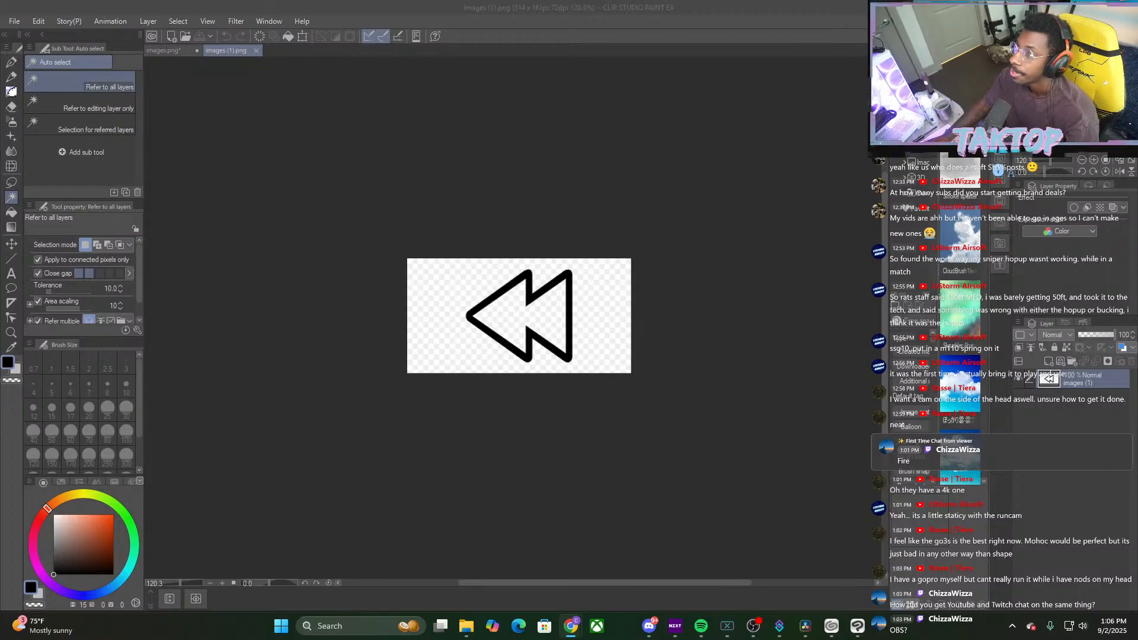
Close Clip Studio Paint, discarding the unsaved canvas changes, and switch to DaVinci Resolve
click(1124, 7)
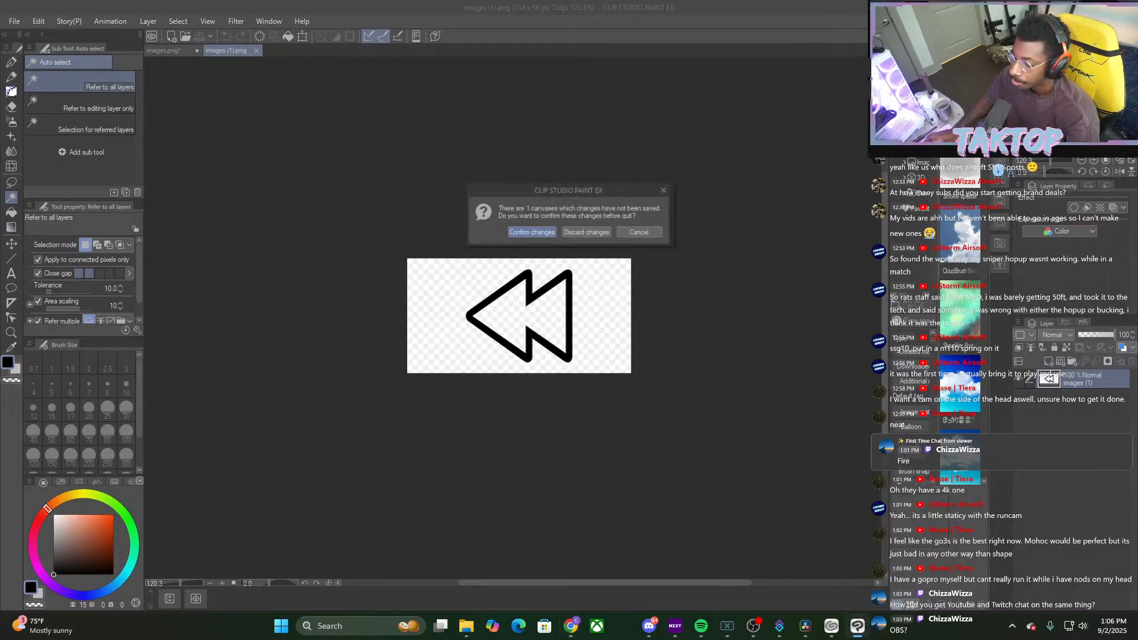
click(589, 232)
click(818, 626)
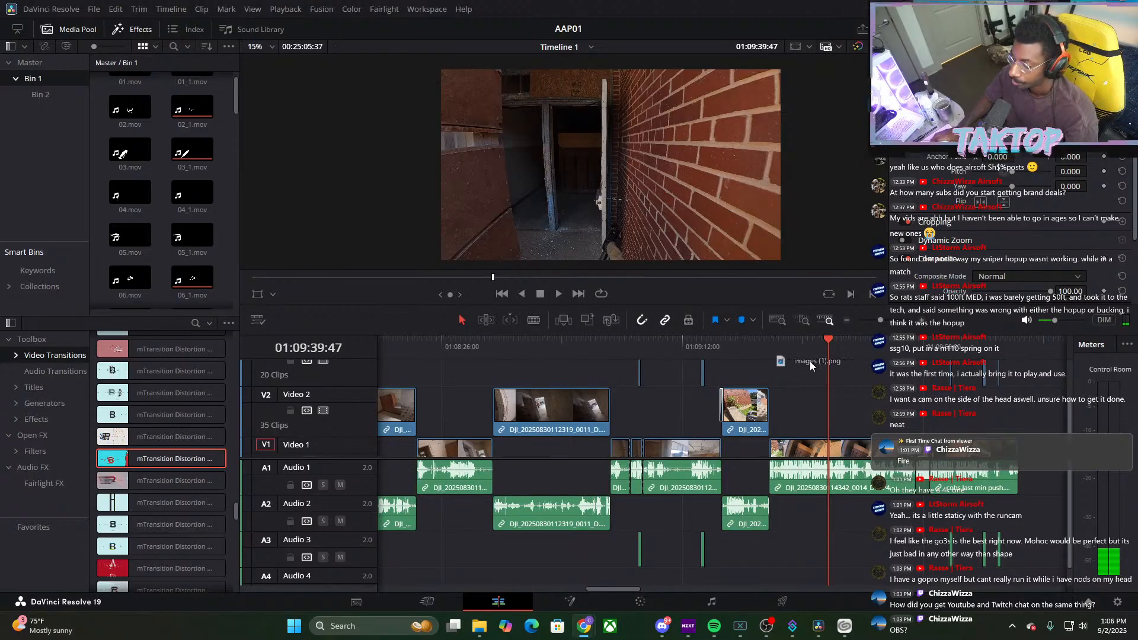
Try images (1).png and download (2).png as overlays on Video 2 at 01:09:54:14, removing each from the timeline
drag(810, 360, 899, 390)
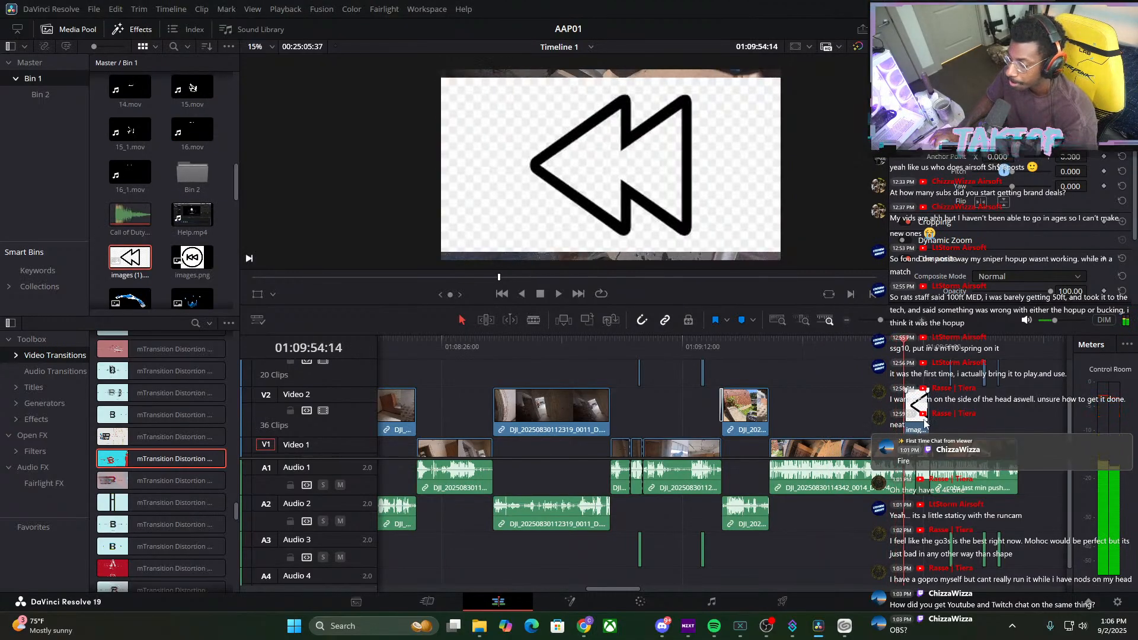
key(ctrl+z)
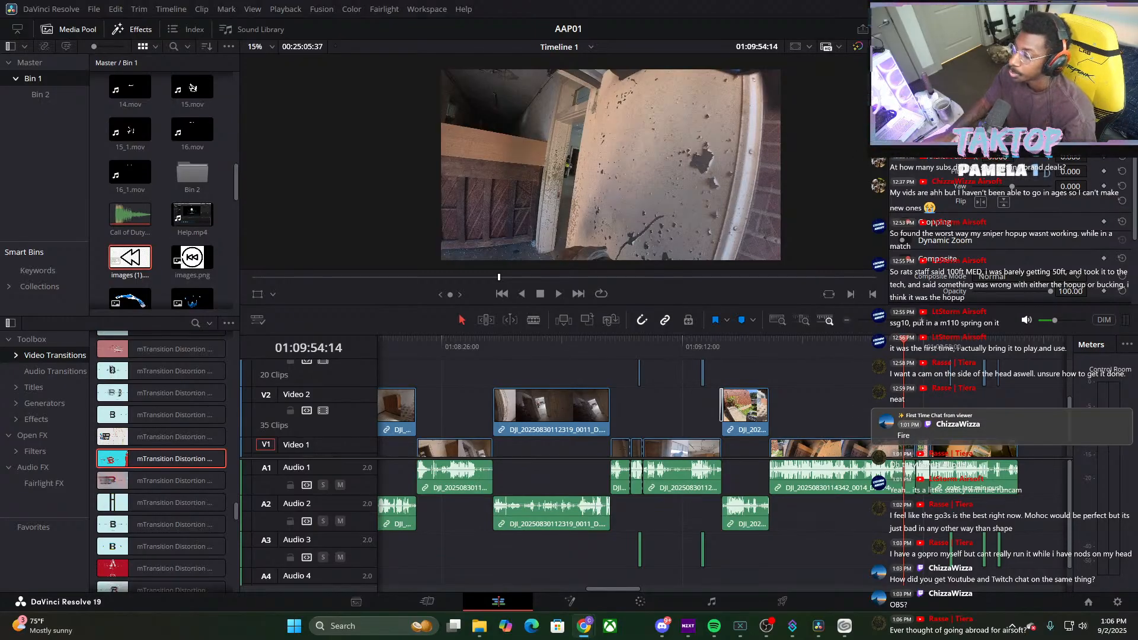
drag(1137, 403, 900, 406)
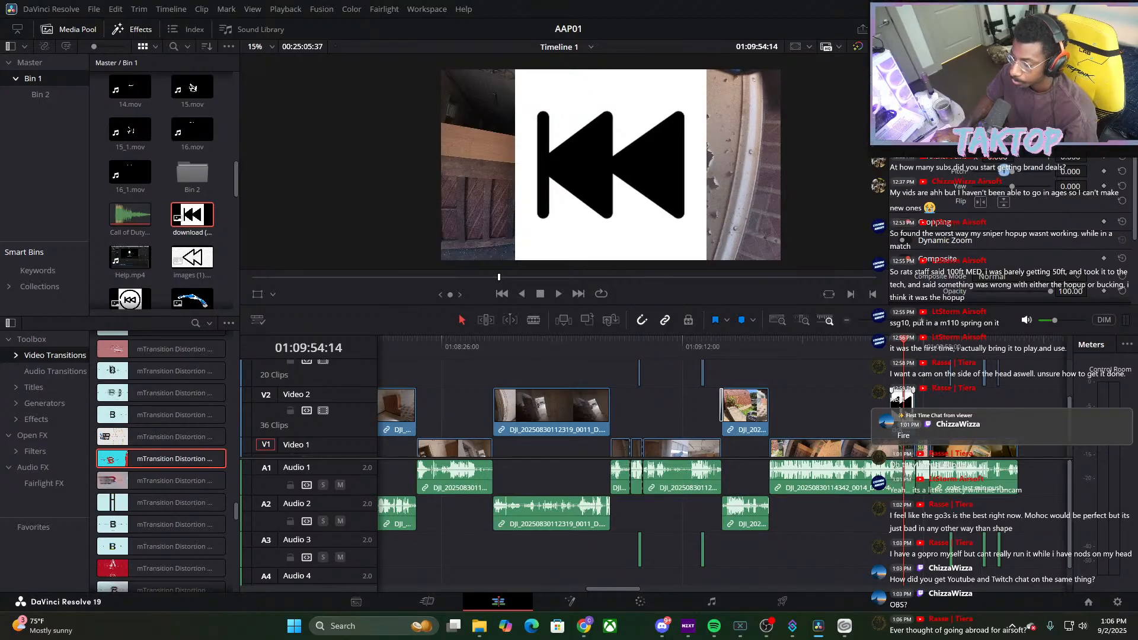
key(Delete)
Switch back to Clip Studio Paint with download (2).png open and auto-select the white background around the arrows
click(845, 626)
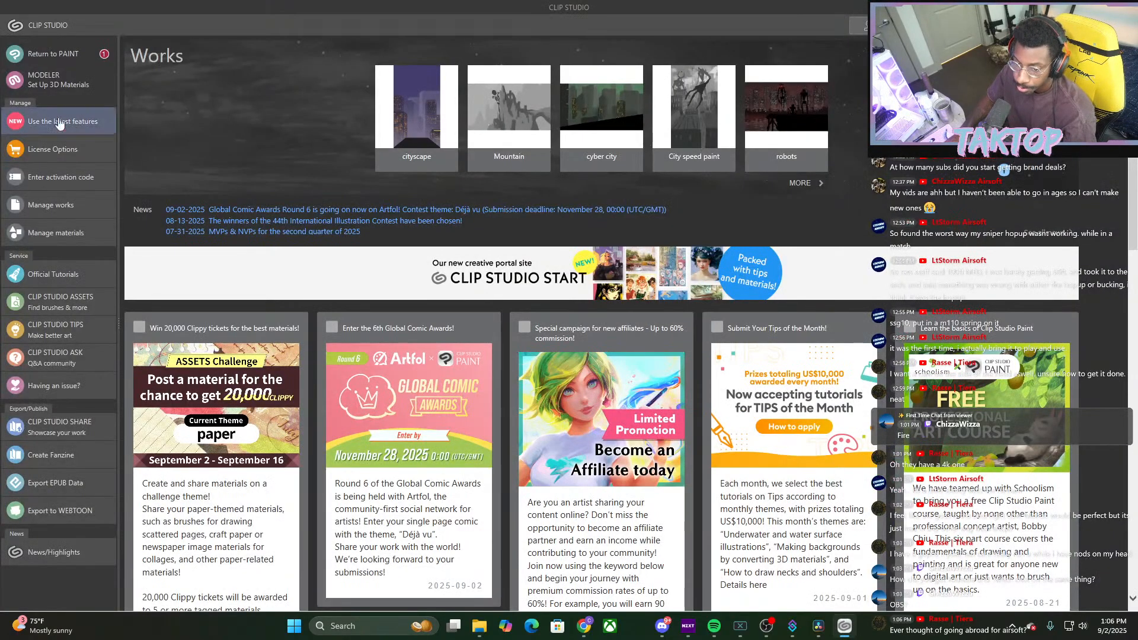
click(41, 54)
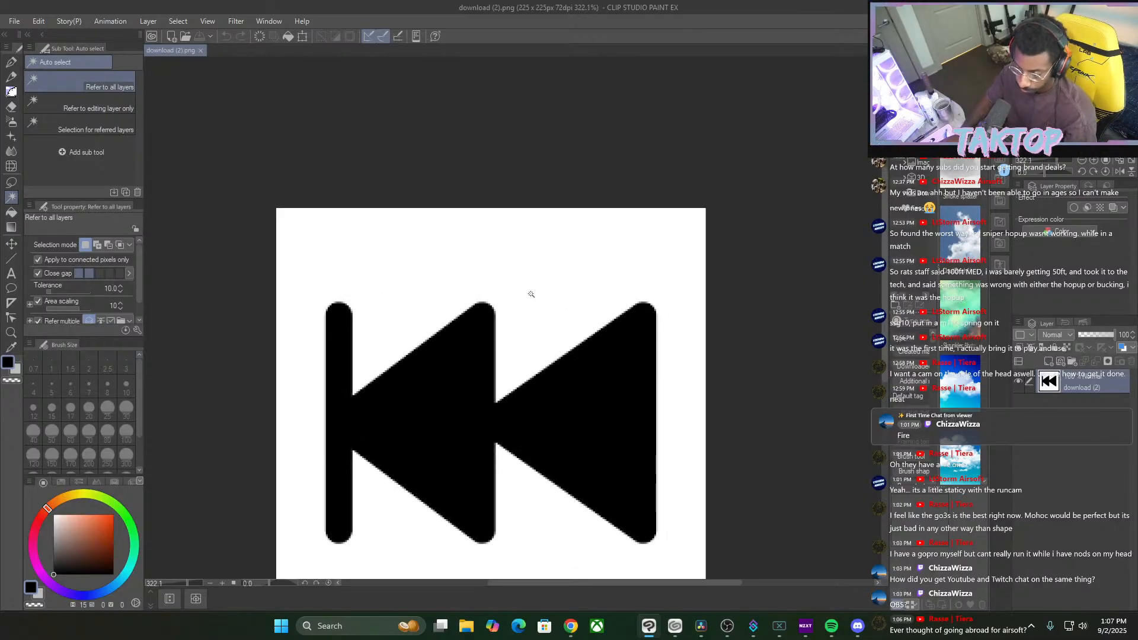
click(533, 303)
scroll(543, 292, down, 2)
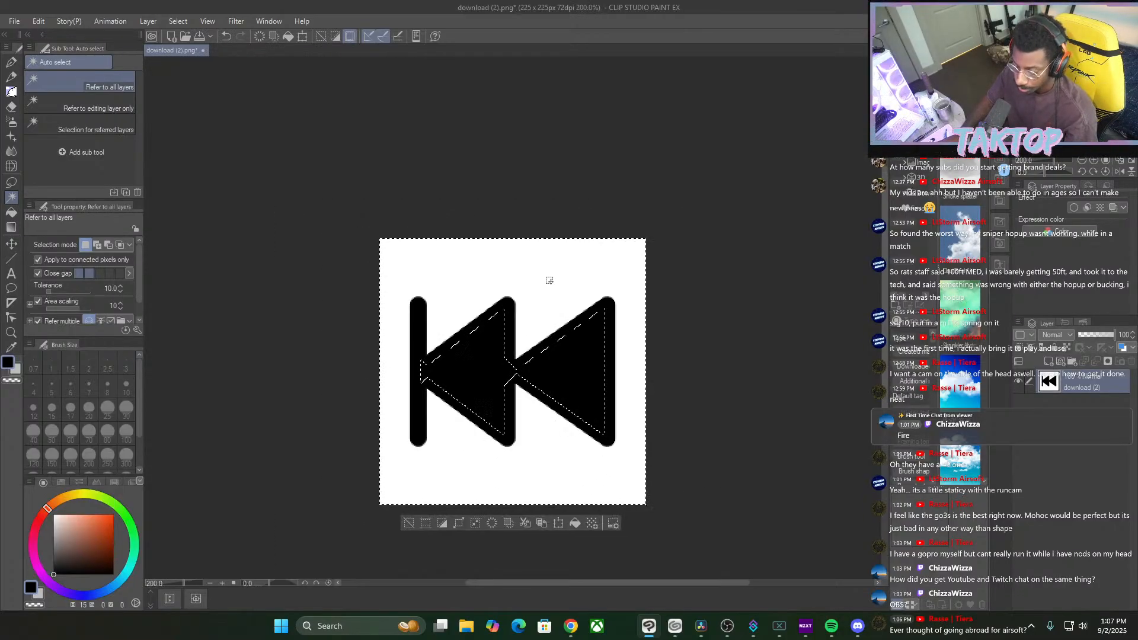
Try deleting the selected background and the inverted selection inside the solid arrows, undoing each deletion
key(ctrl+shift+i)
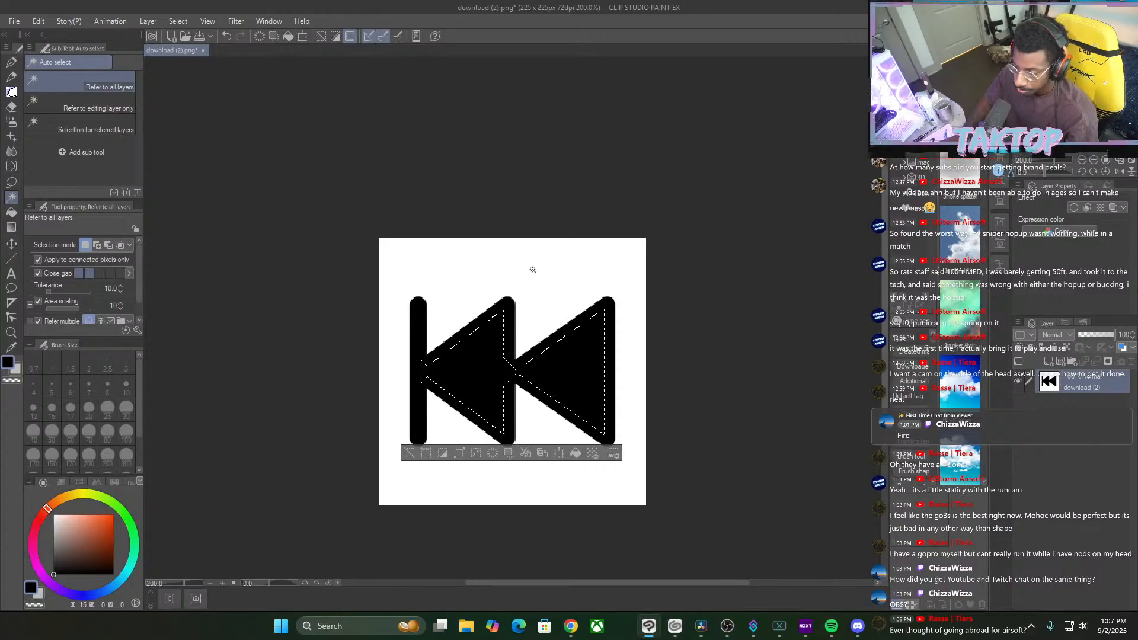
click(529, 288)
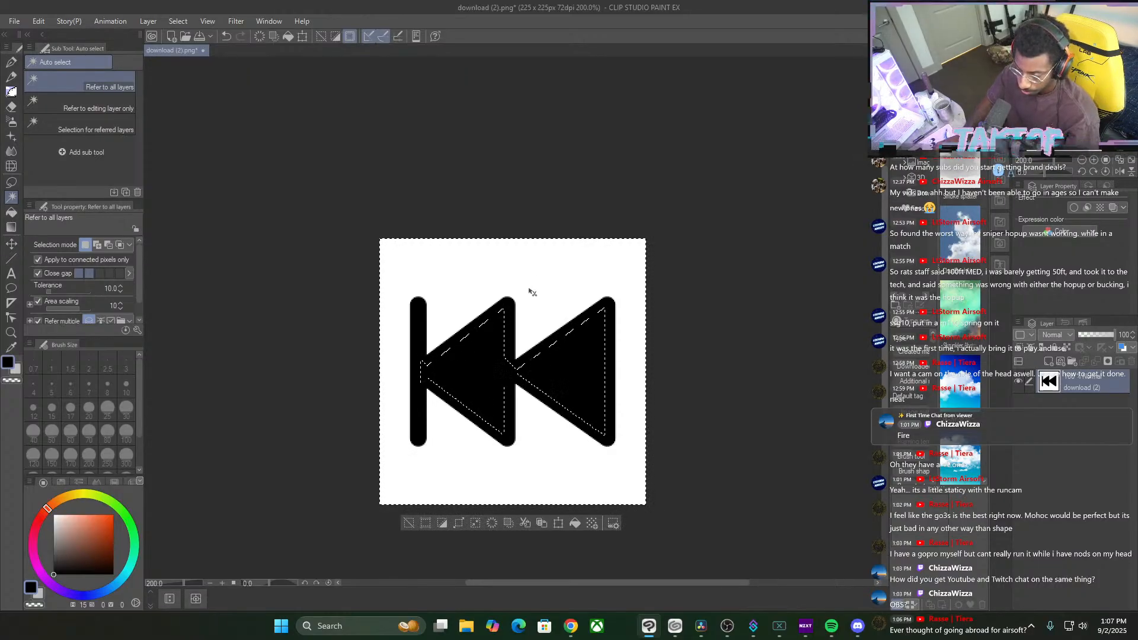
key(Delete)
key(ctrl+z)
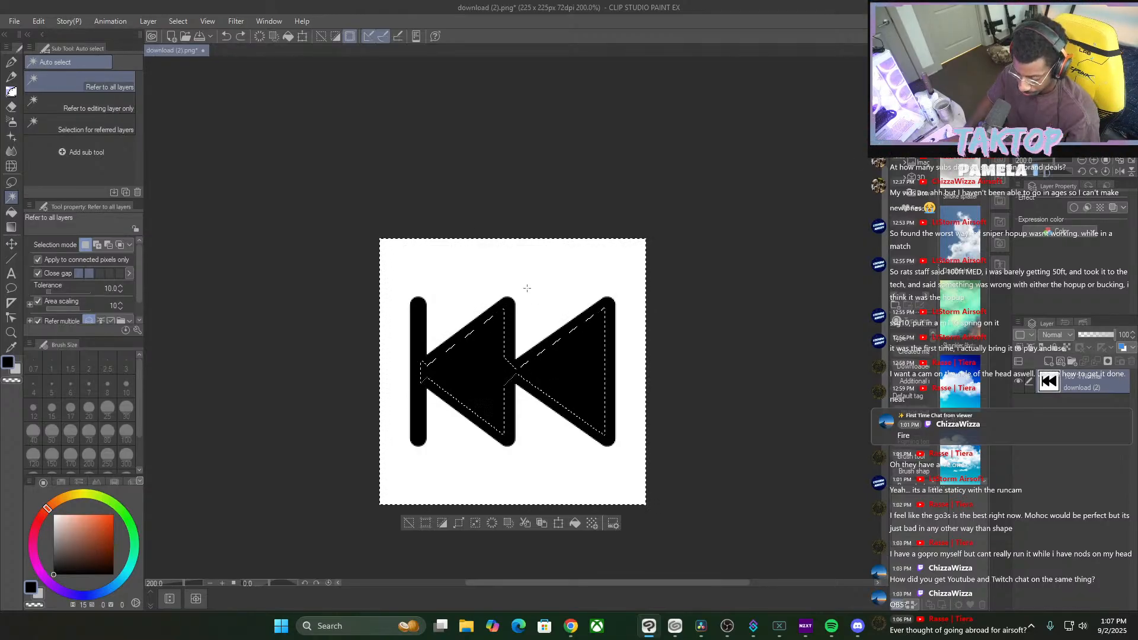
key(ctrl+shift+i)
key(Delete)
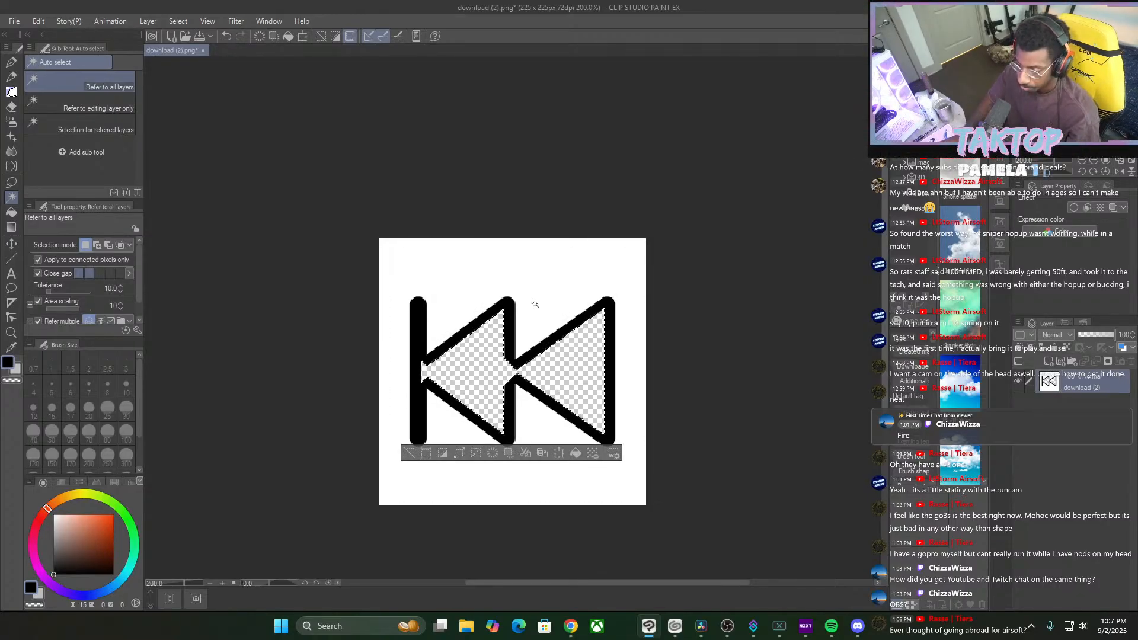
key(ctrl+z)
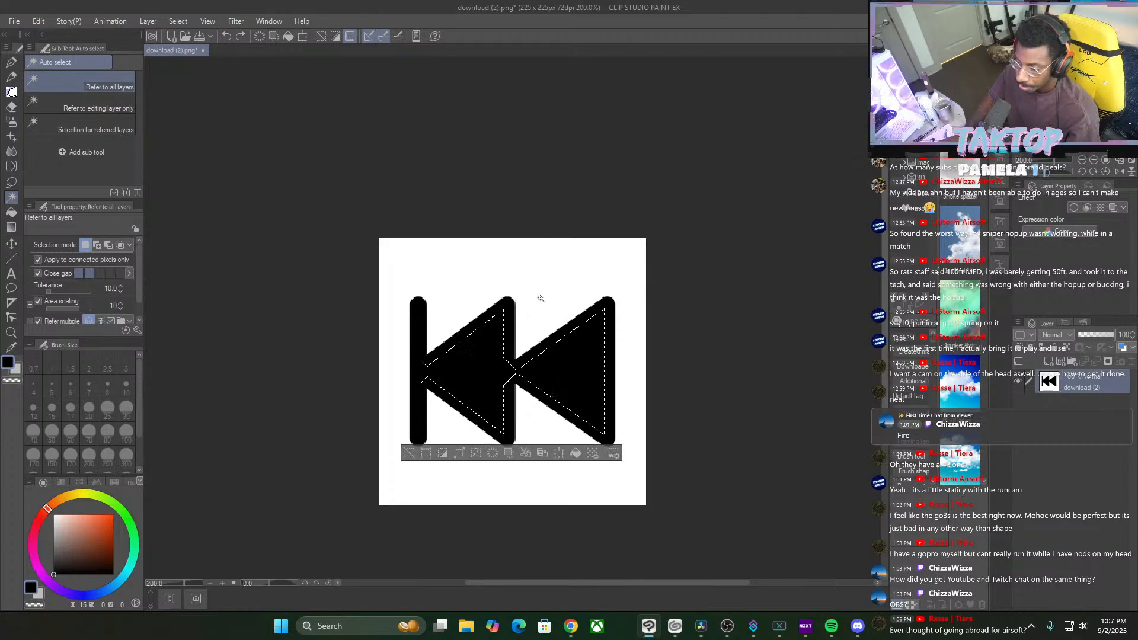
Clear the selection and try erasing white along the upper edge of the right arrow with the Hard eraser at size 2.5, undoing the stroke
scroll(540, 299, up, 1)
key(ctrl+d)
scroll(545, 290, up, 2)
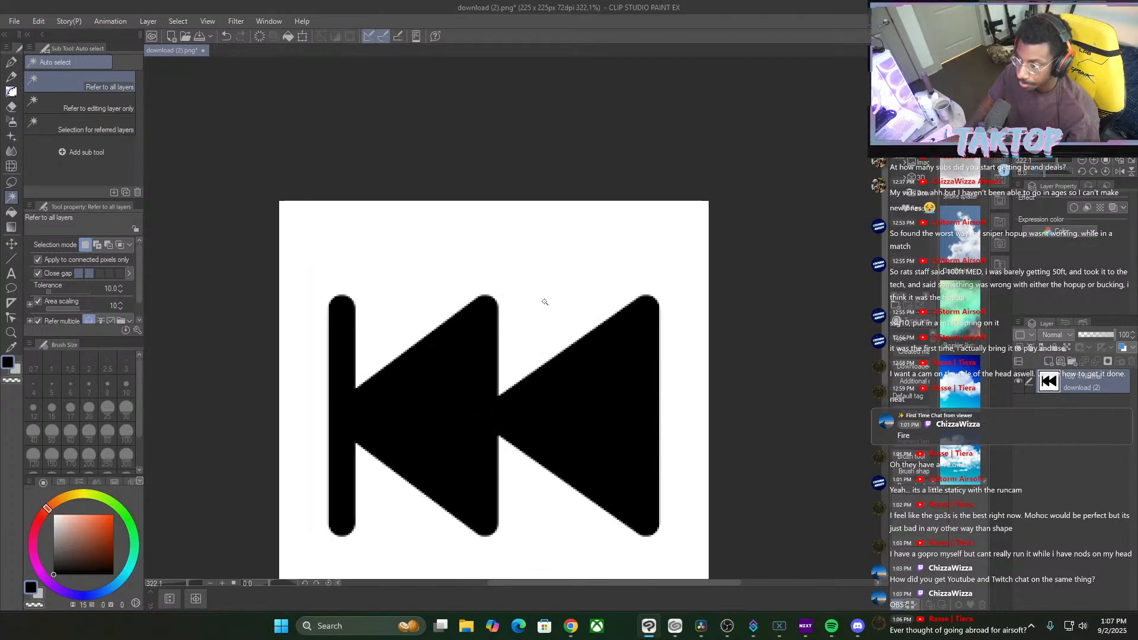
scroll(543, 281, down, 1)
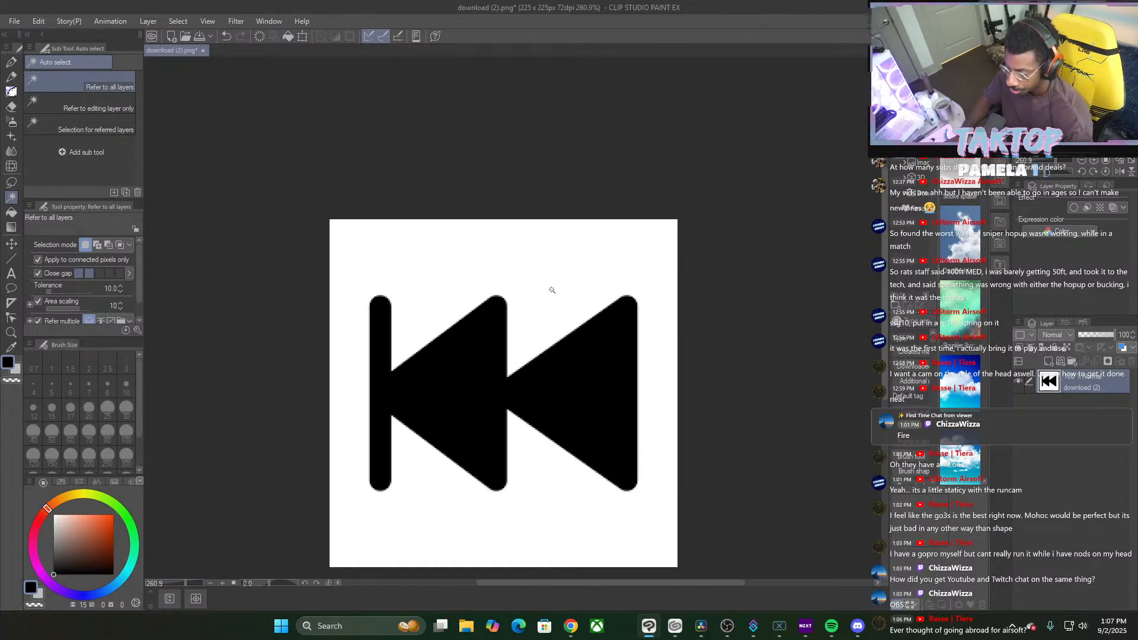
key(p)
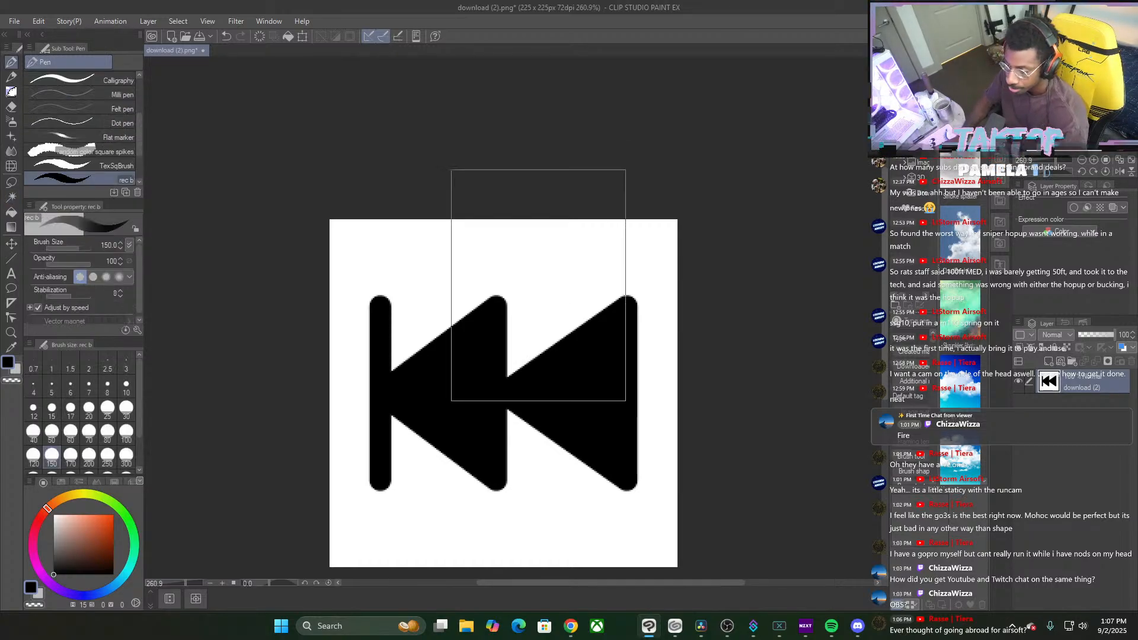
key(e)
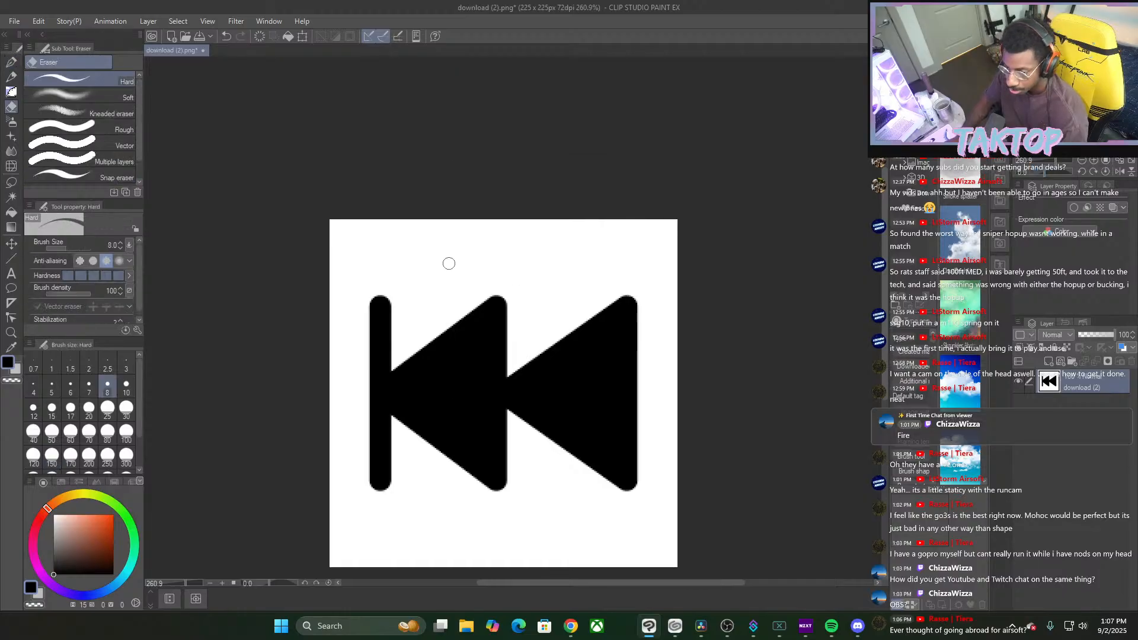
scroll(513, 360, up, 2)
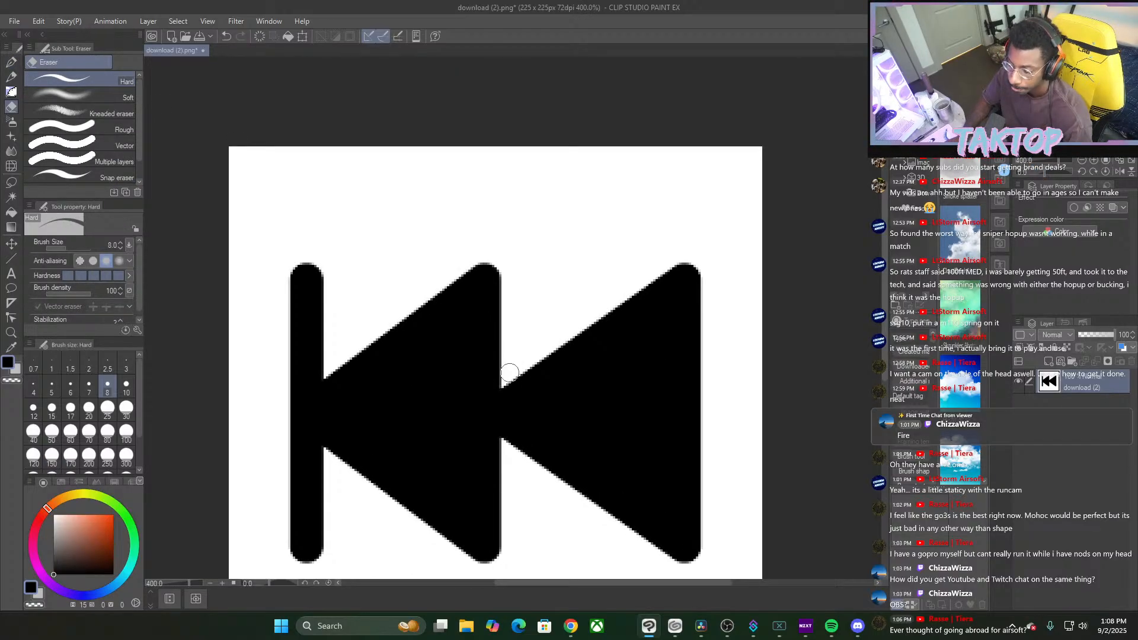
key(bracketleft)
key(bracketleft)
key(bracketleft)
key(bracketleft)
key(bracketleft)
key(bracketleft)
key(bracketleft)
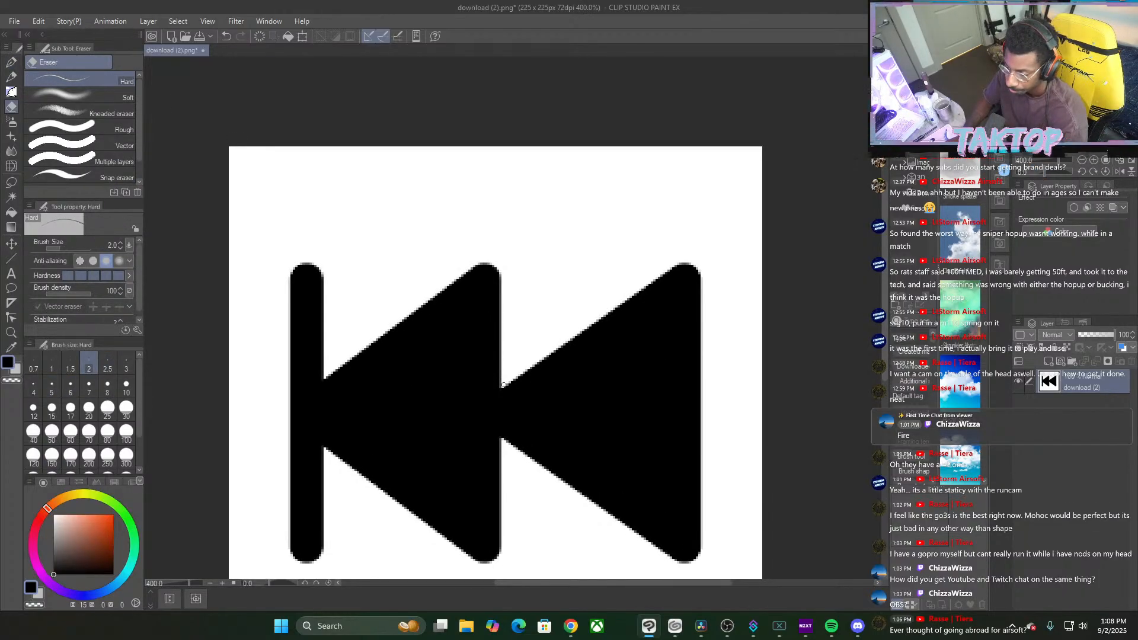
key(bracketright)
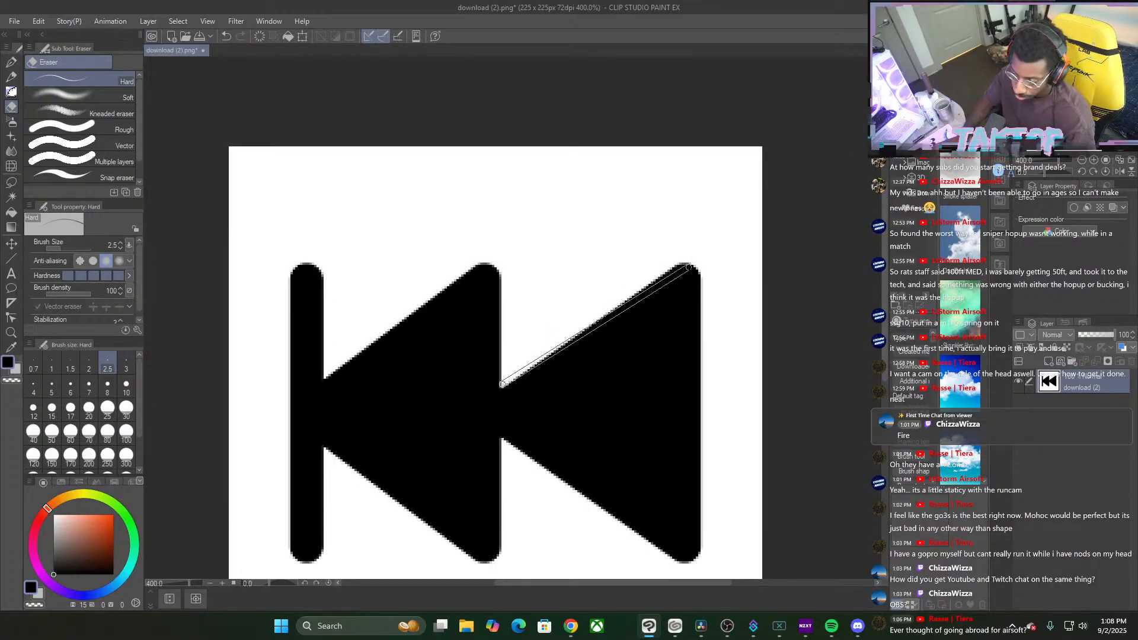
shift+click(686, 255)
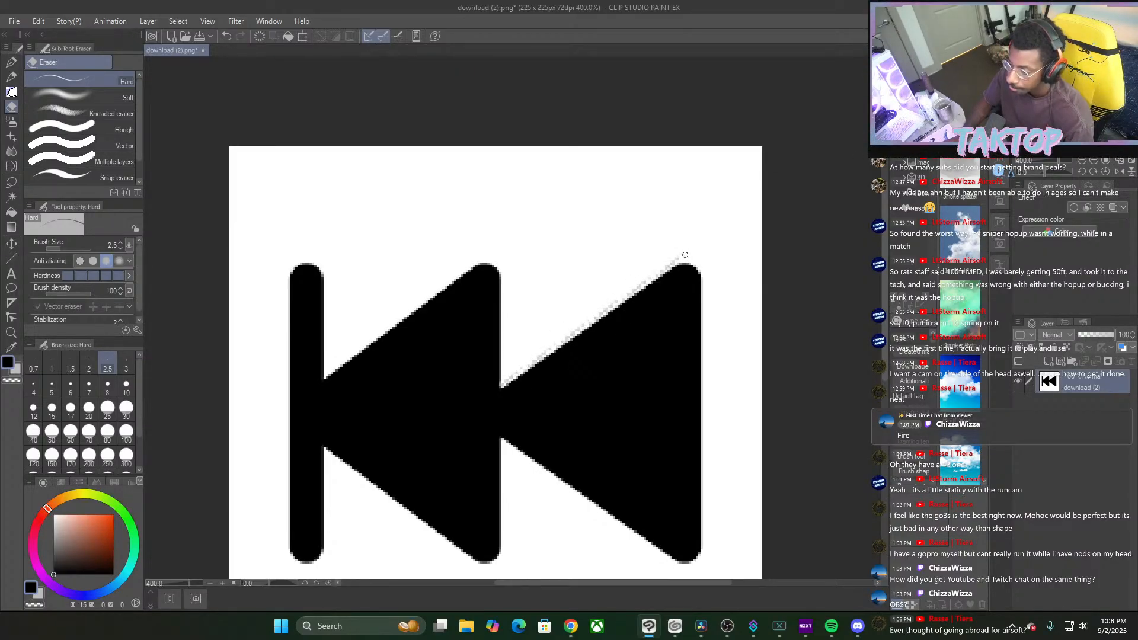
key(ctrl+z)
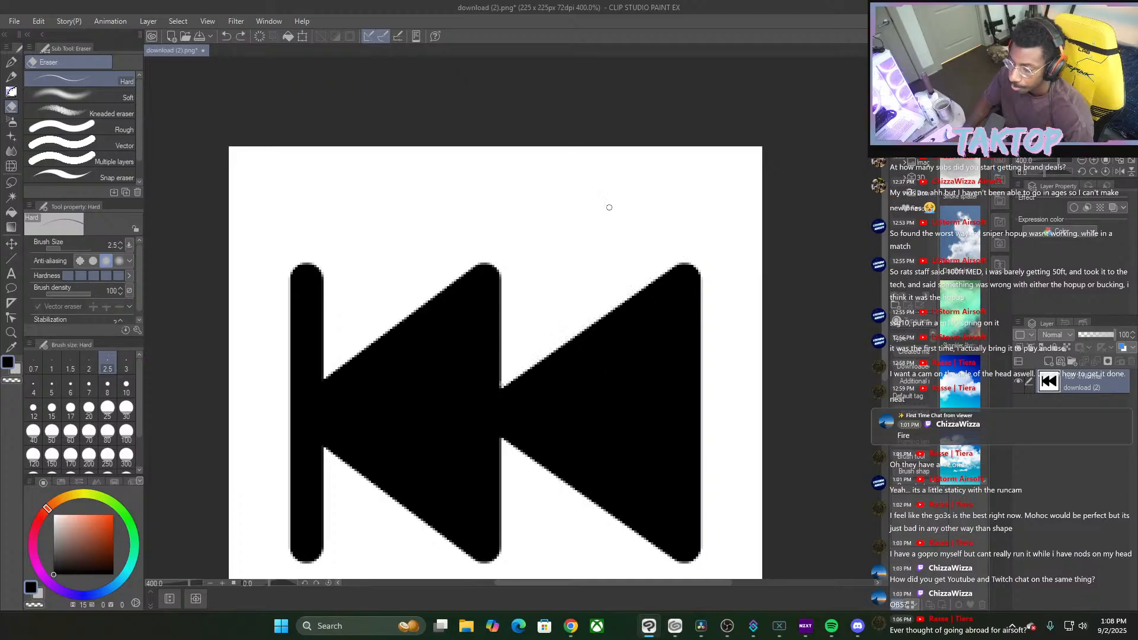
Bring the REWIND arrows image from Chrome into Clip Studio Paint and auto-select the white background around the artwork
key(alt+Tab)
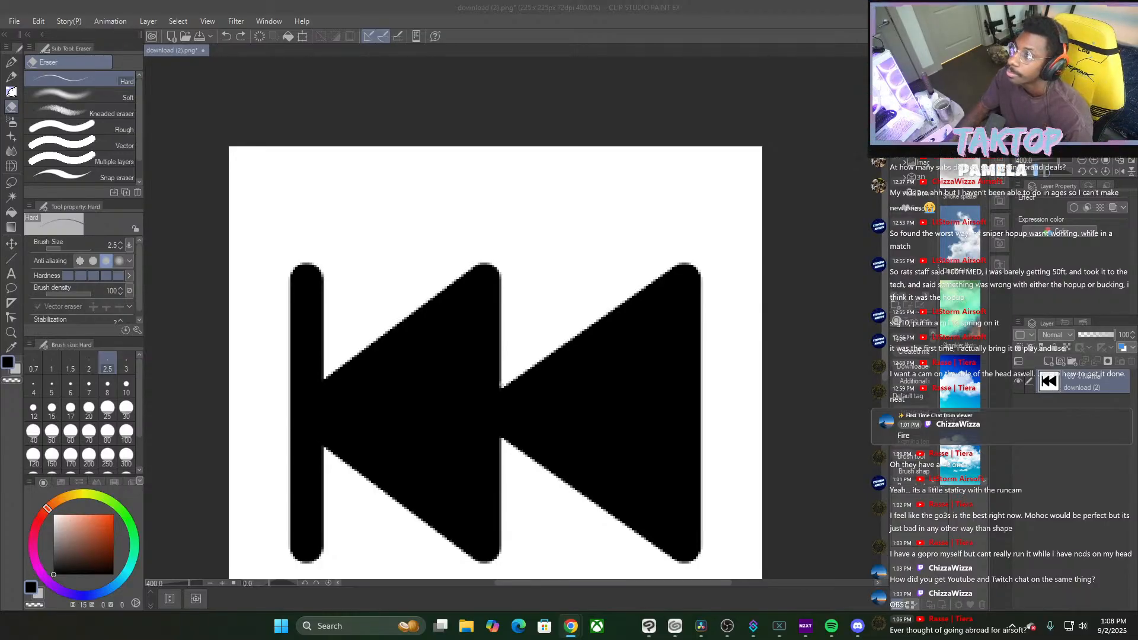
drag(556, 272, 561, 251)
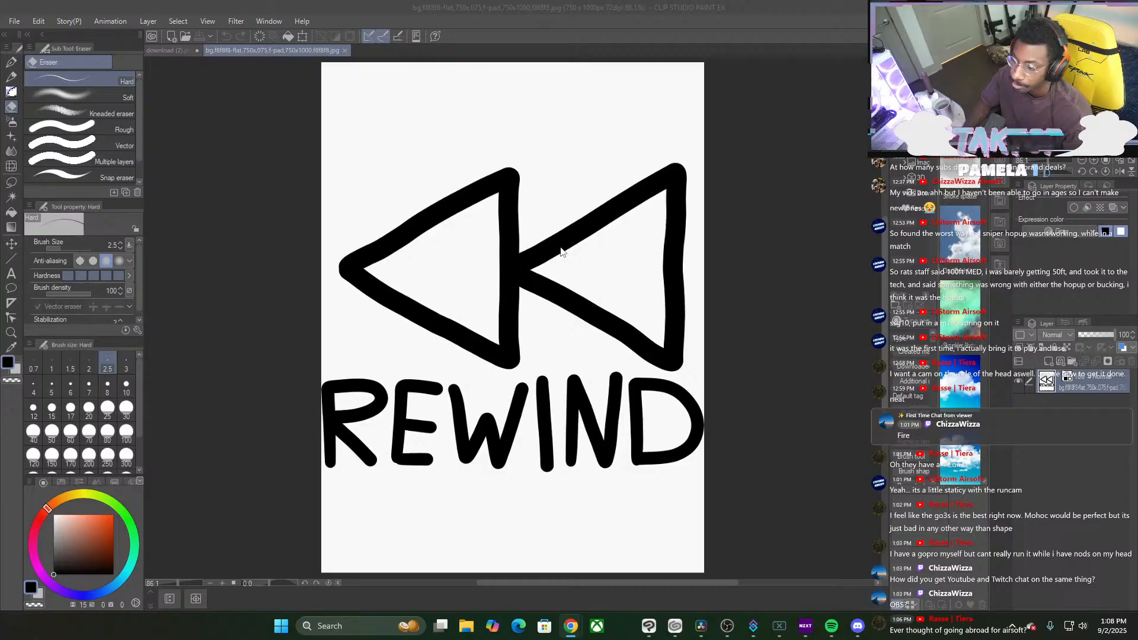
click(547, 197)
key(w)
click(548, 197)
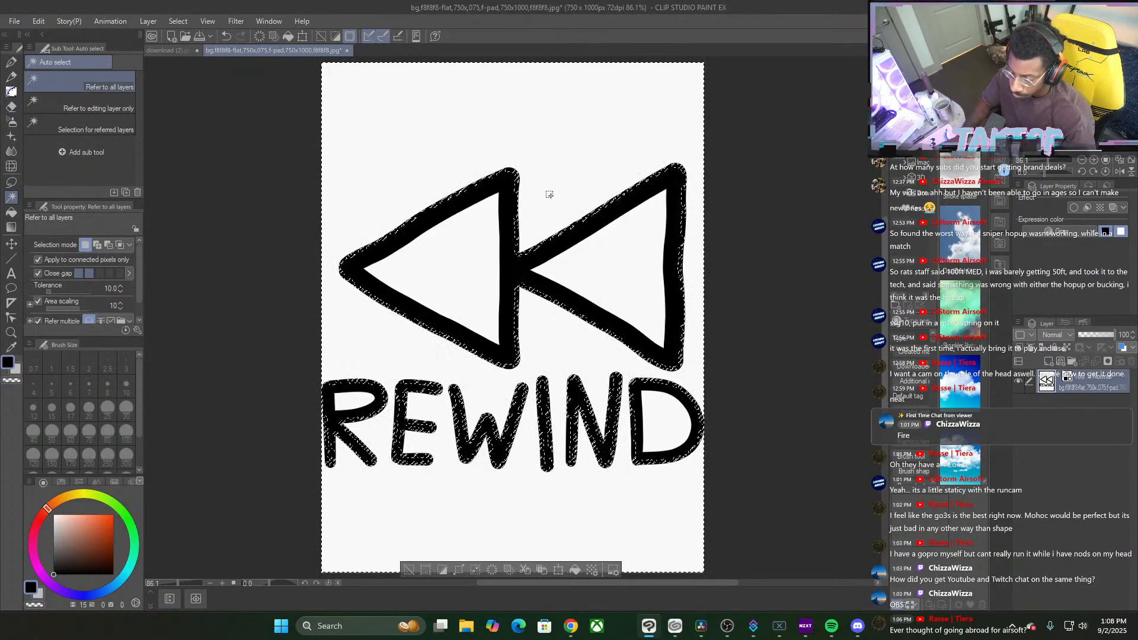
Try deleting the selected background around the REWIND artwork, undoing the deletion
key(Delete)
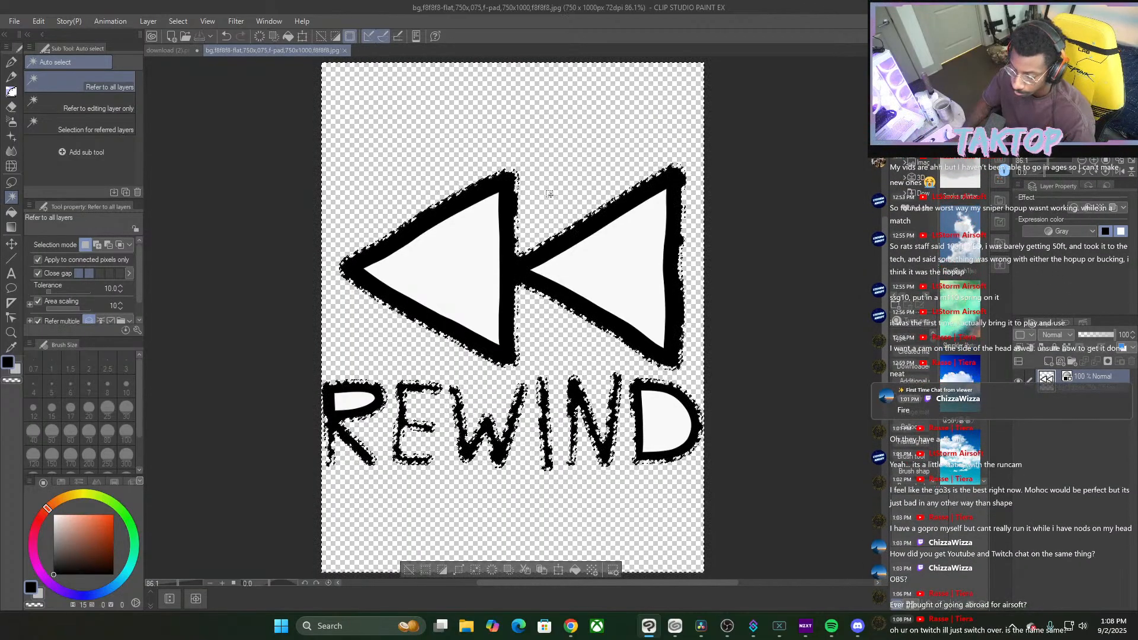
key(ctrl+d)
key(ctrl+z)
key(ctrl+z)
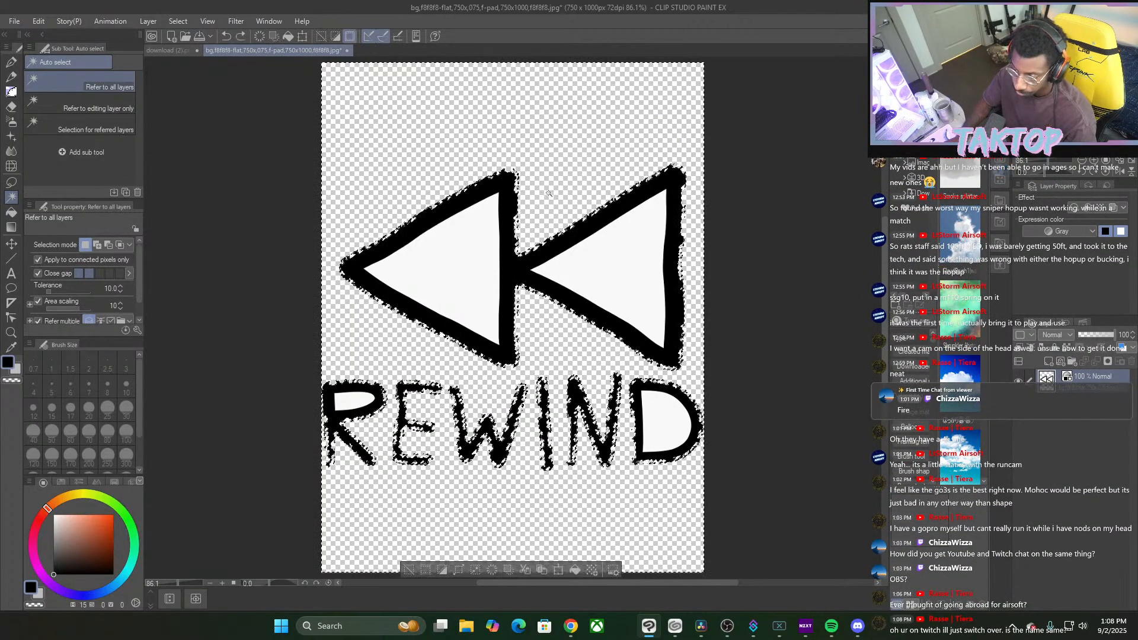
Shrink the background selection around the REWIND artwork, delete the selected background and clear the selection
click(474, 570)
click(639, 286)
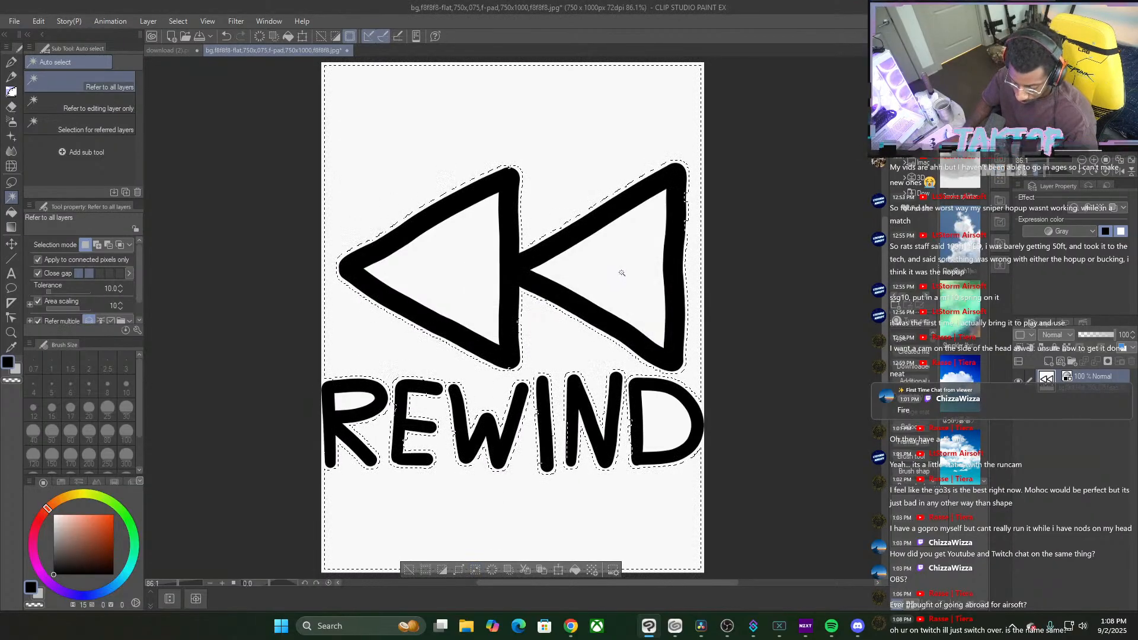
key(Delete)
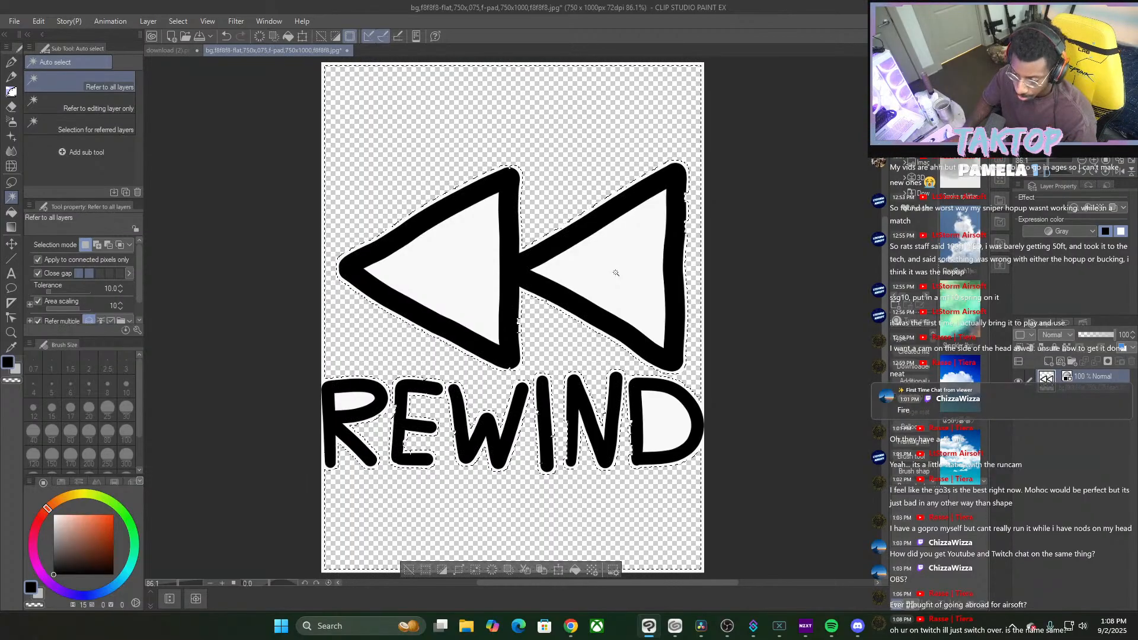
key(ctrl+d)
scroll(524, 210, down, 1)
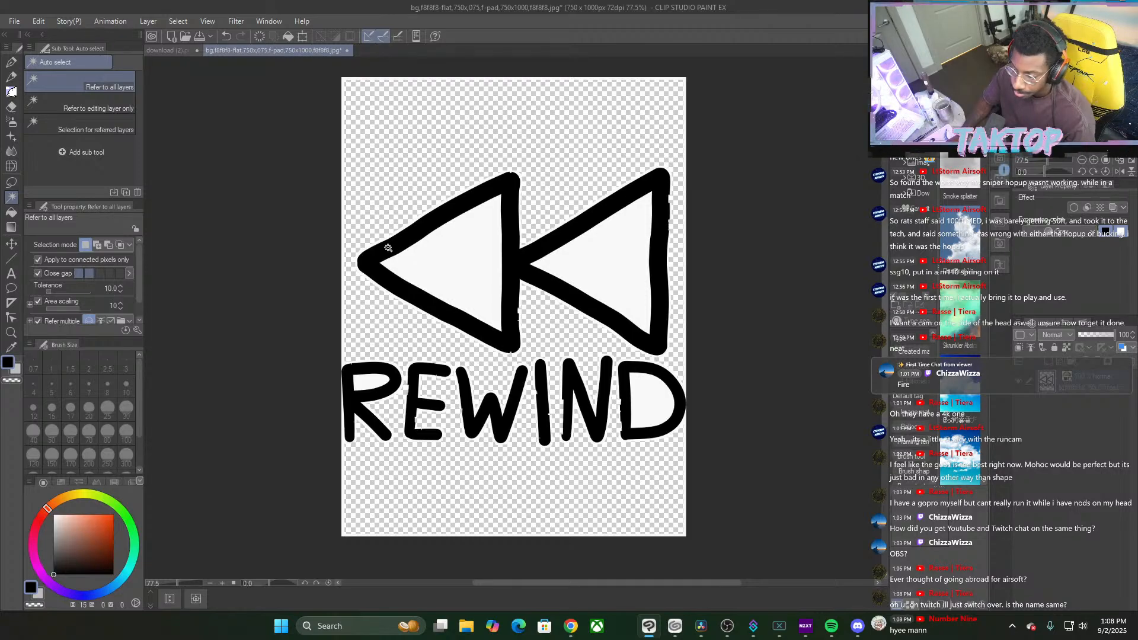
Set the Hard eraser's brush size to 30
key(i)
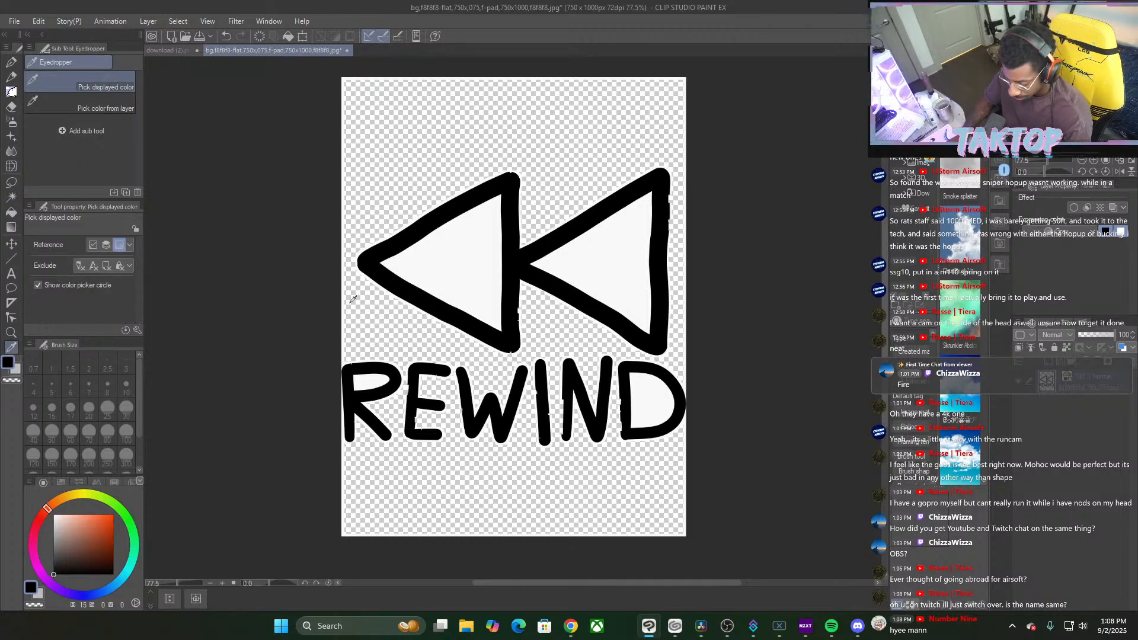
key(e)
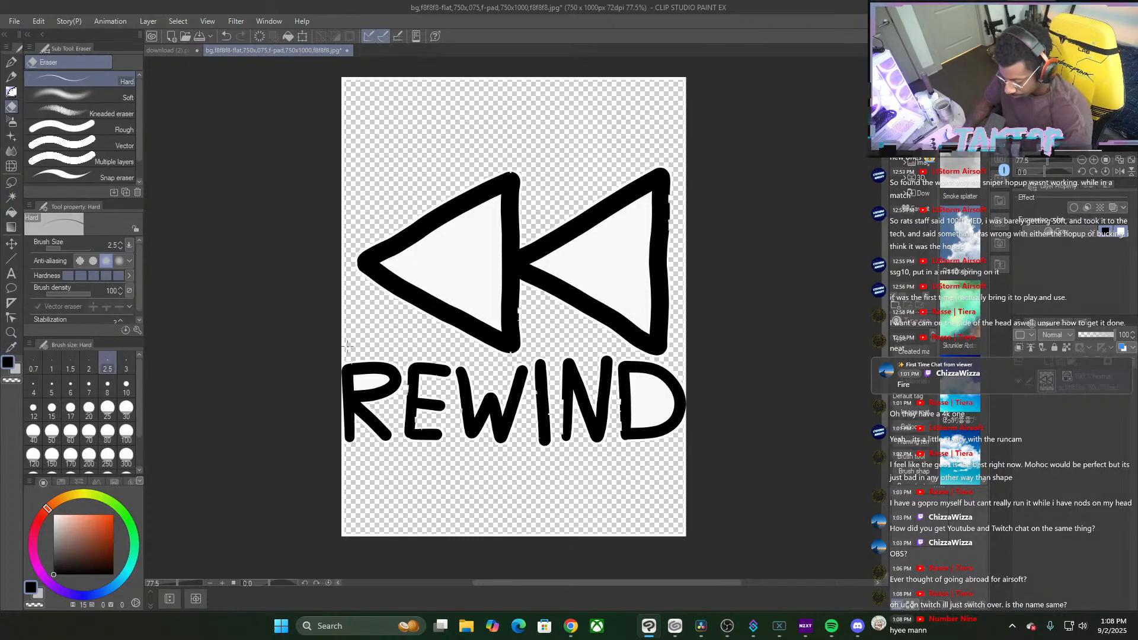
key(bracketright)
key(bracketright)
key(bracketright)
key(bracketright)
key(bracketright)
key(bracketright)
key(bracketright)
key(bracketright)
key(bracketright)
key(bracketright)
key(bracketright)
key(bracketright)
key(bracketright)
key(bracketright)
key(bracketright)
key(bracketright)
key(bracketleft)
key(bracketleft)
key(bracketleft)
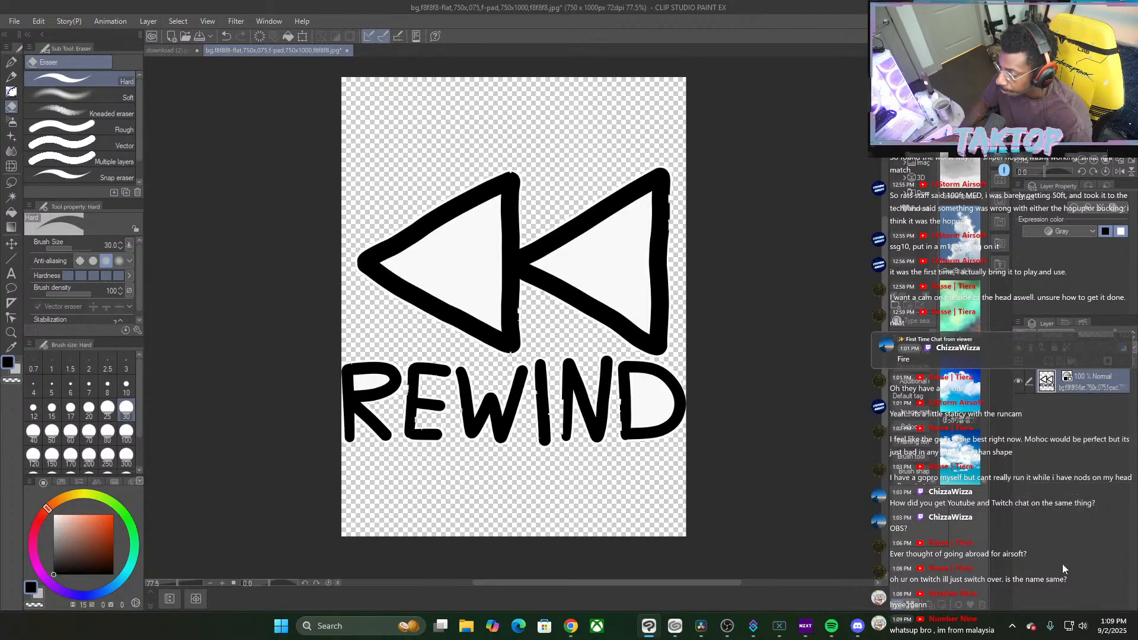
Add a new layer beneath the REWIND image layer and hide the image layer
right_click(1060, 380)
click(1047, 64)
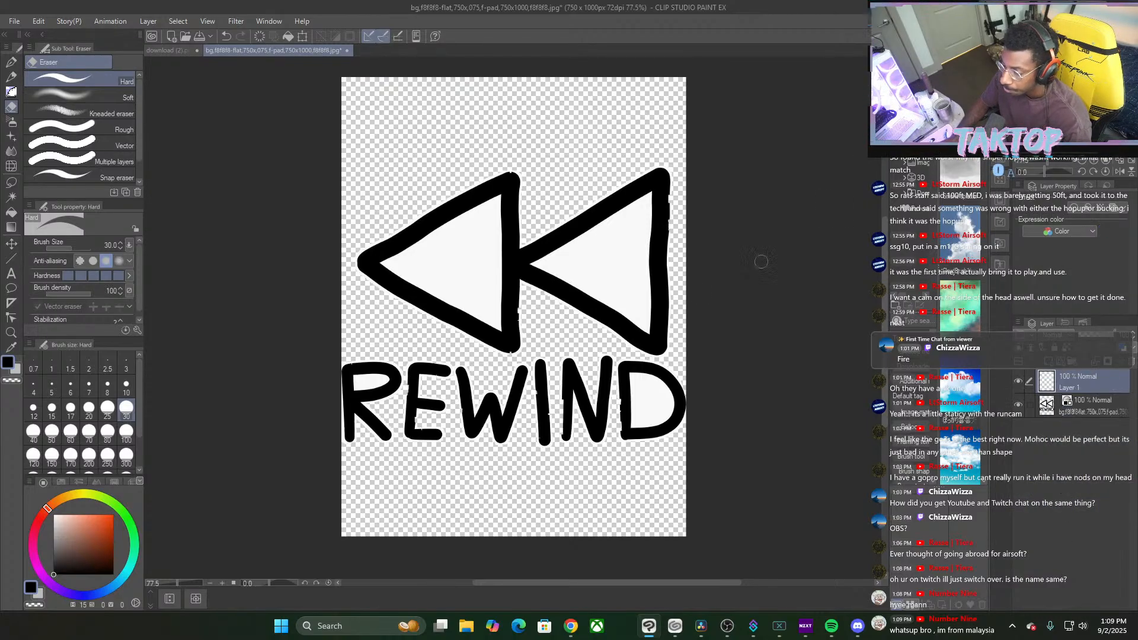
drag(1021, 413, 1021, 384)
click(1019, 382)
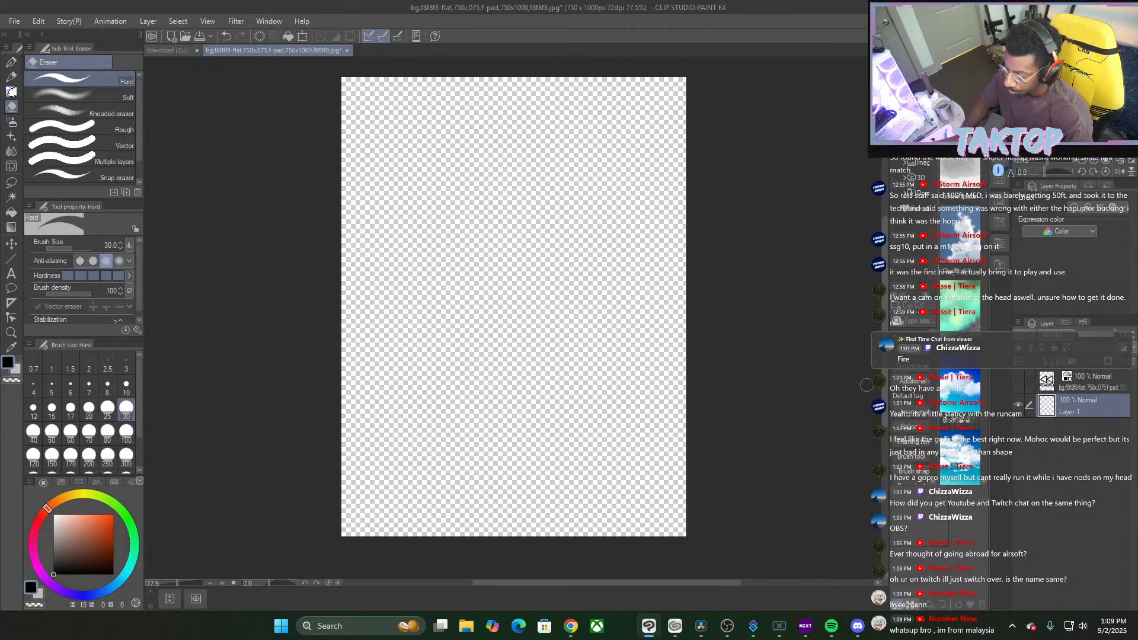
Fill Layer 1 with orange as a contrasting backdrop and show the REWIND image layer again
key(g)
click(102, 522)
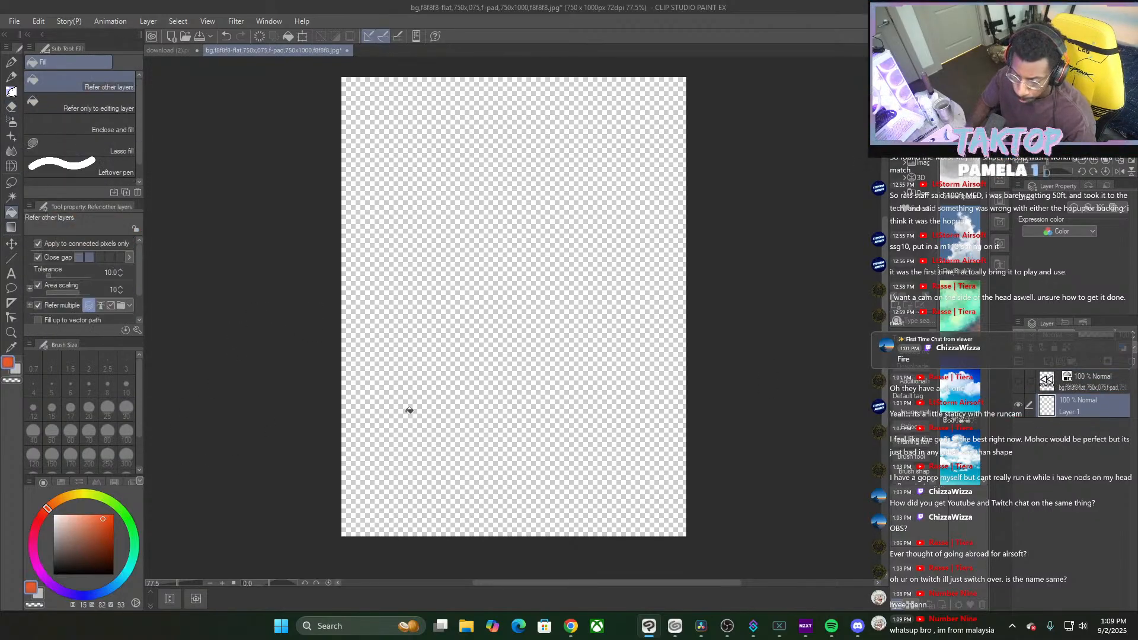
click(409, 410)
click(1019, 381)
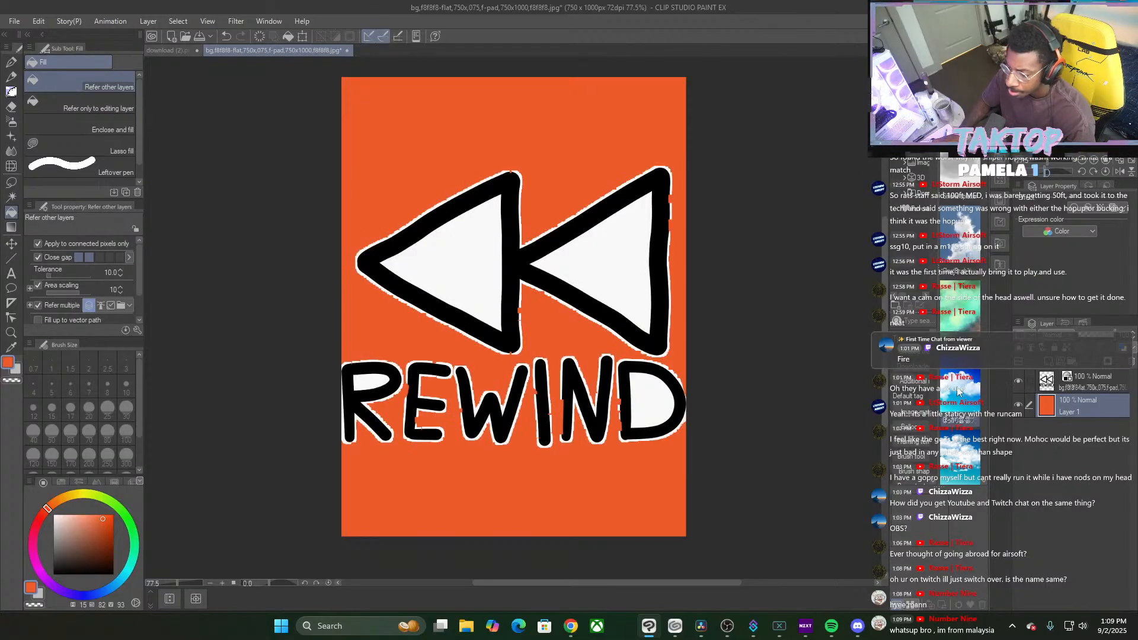
Auto-select the white inside the letter D, shrink the selection and delete it from the REWIND image layer
scroll(570, 376, up, 2)
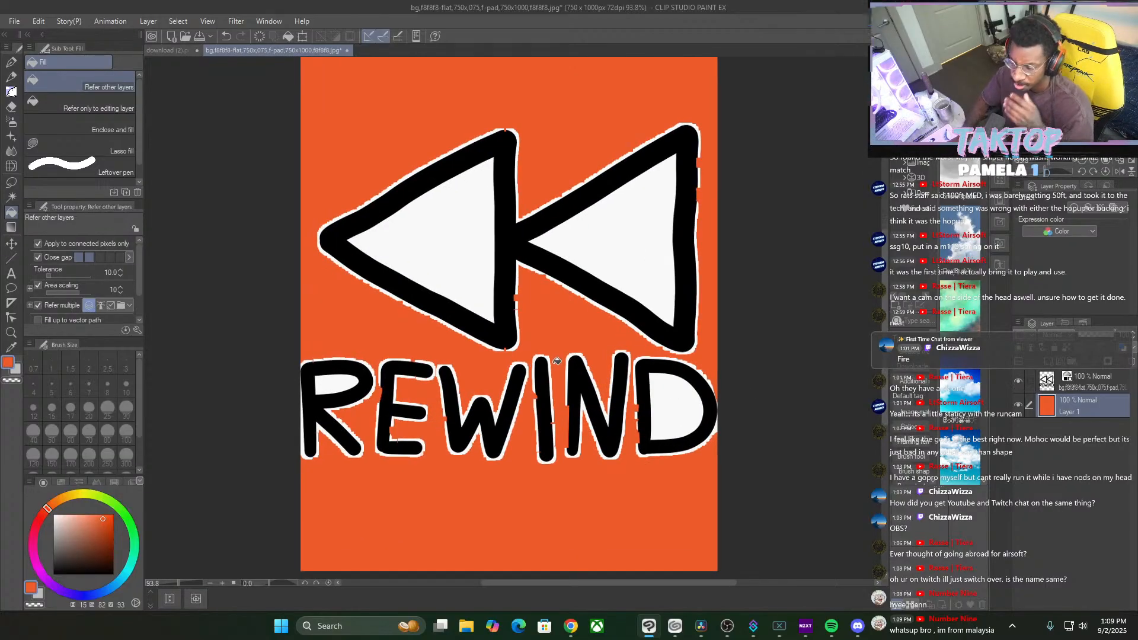
scroll(569, 396, up, 1)
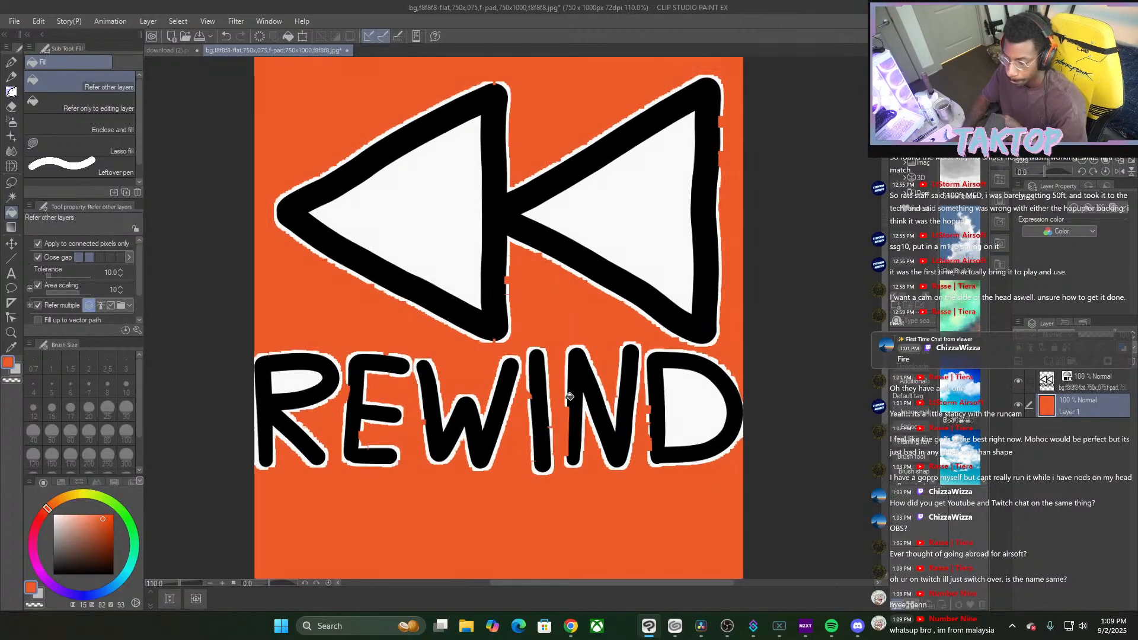
key(w)
click(697, 408)
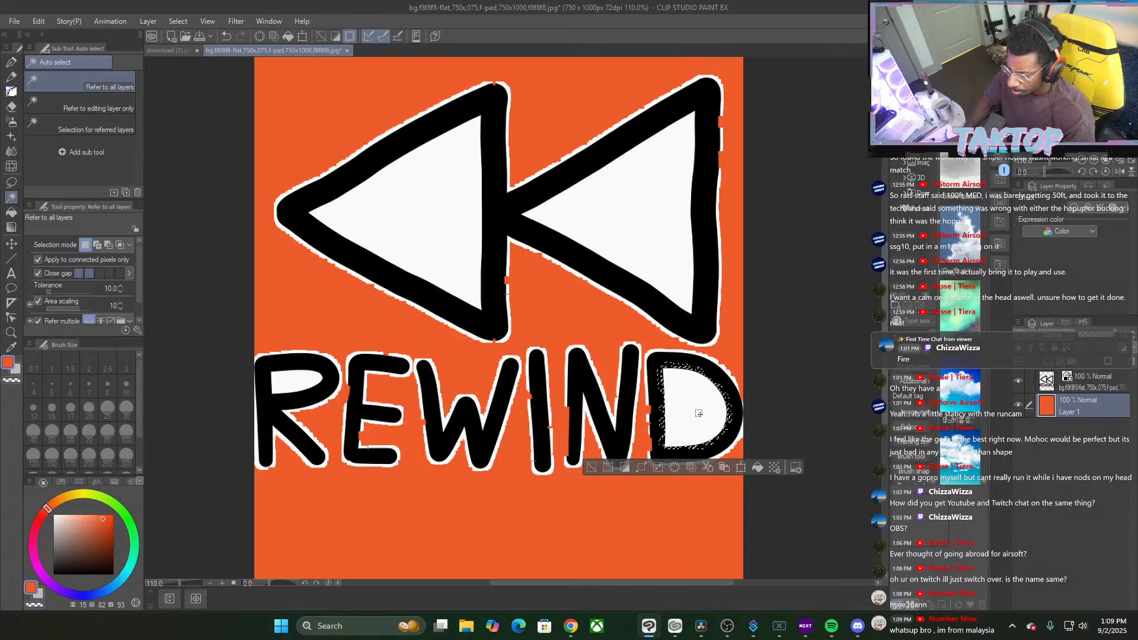
click(659, 467)
click(634, 287)
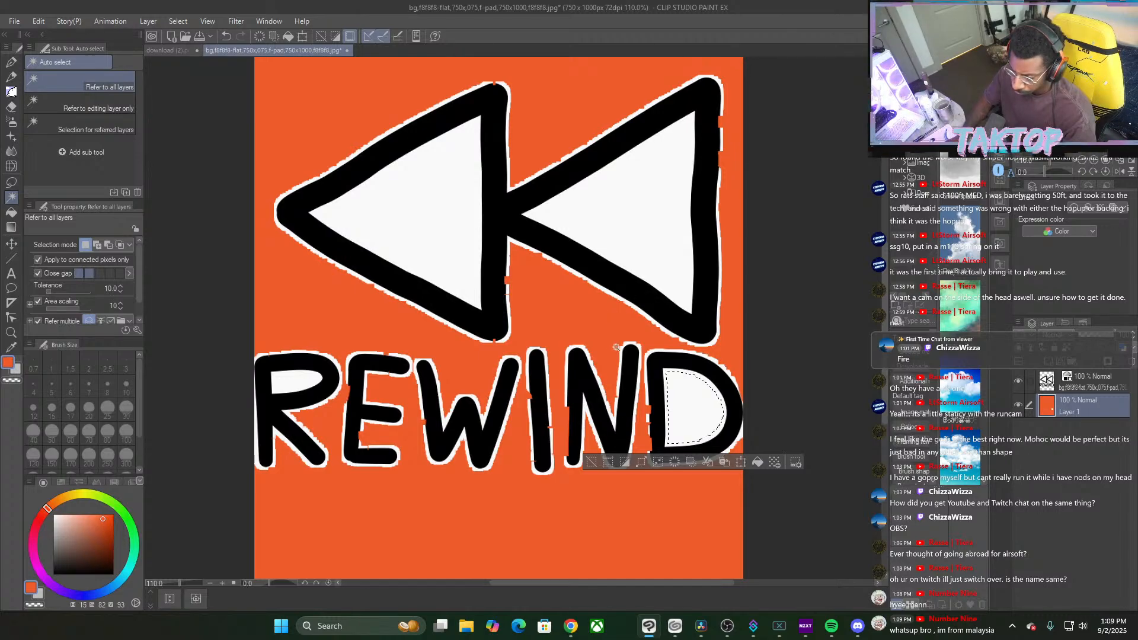
click(1069, 386)
key(Delete)
key(ctrl+d)
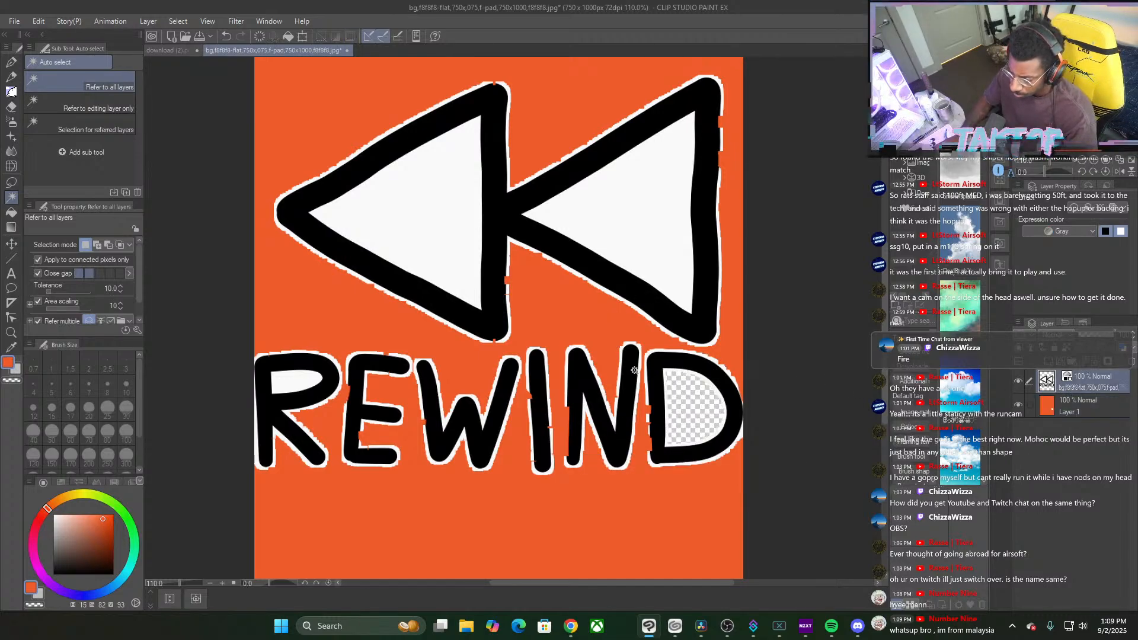
Auto-select the white inside the letter R, shrink the selection by 6 px, delete it and clear the selection
click(290, 380)
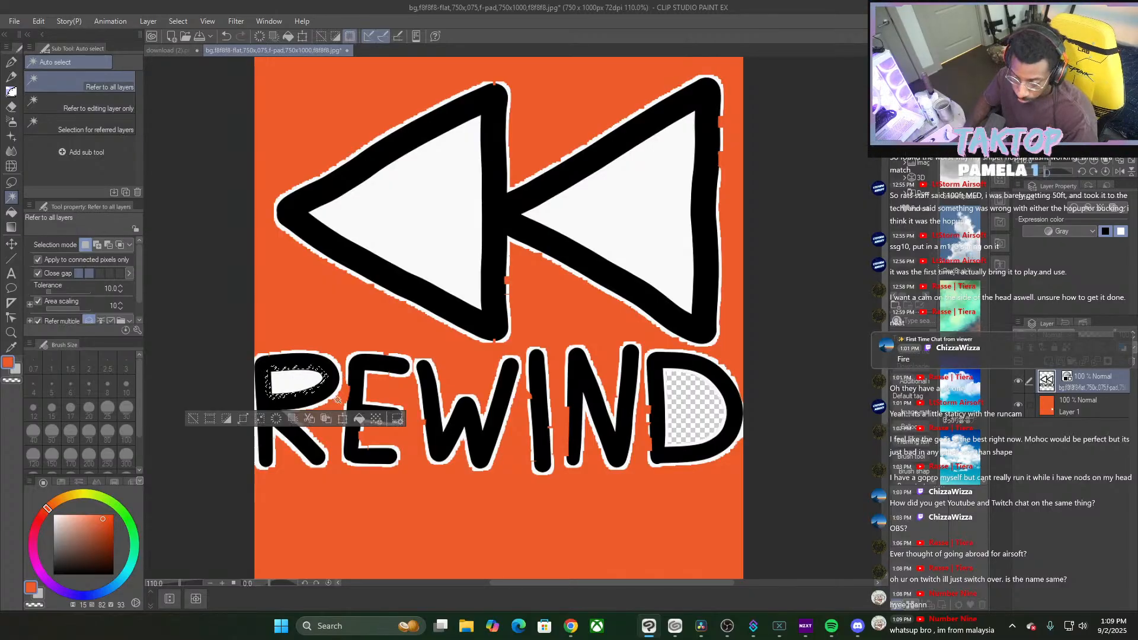
click(259, 419)
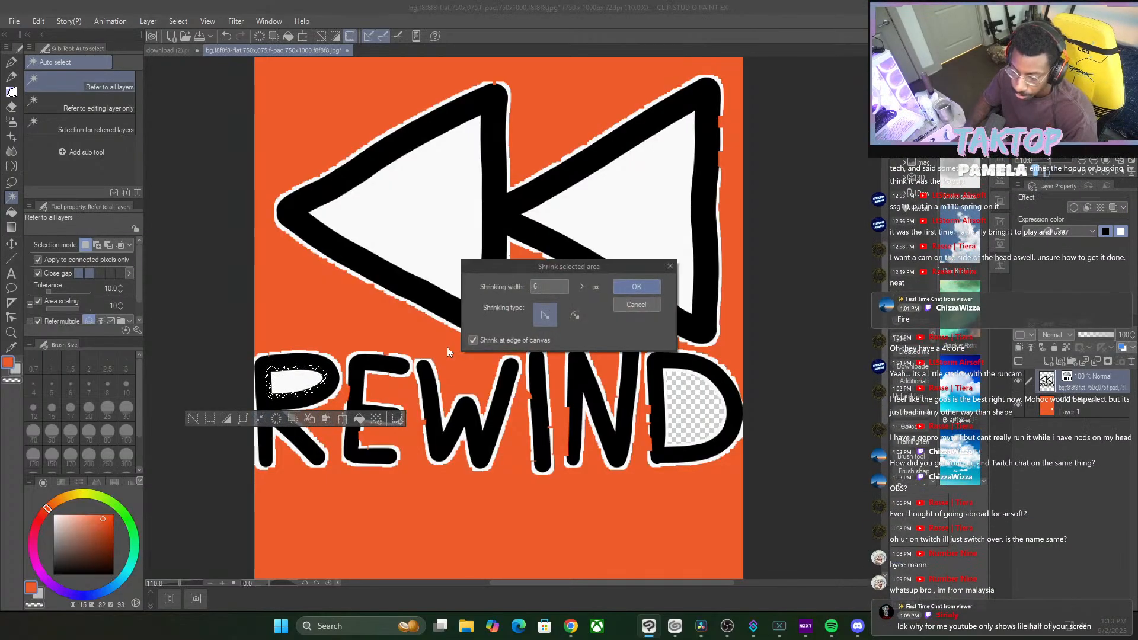
click(645, 288)
key(alt+BackSpace)
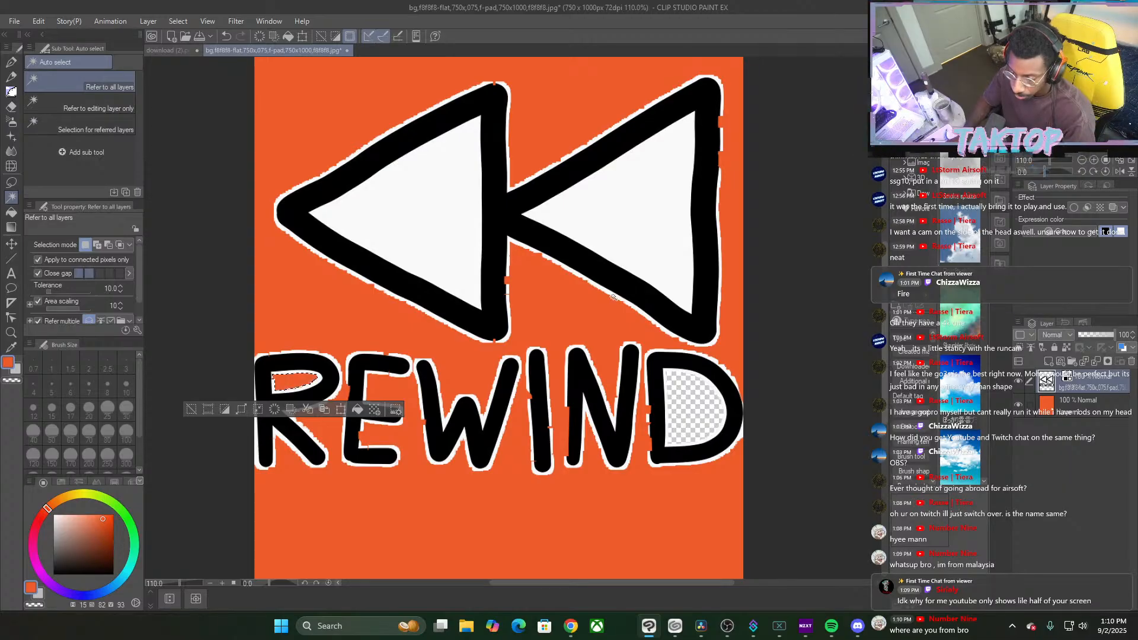
key(ctrl+d)
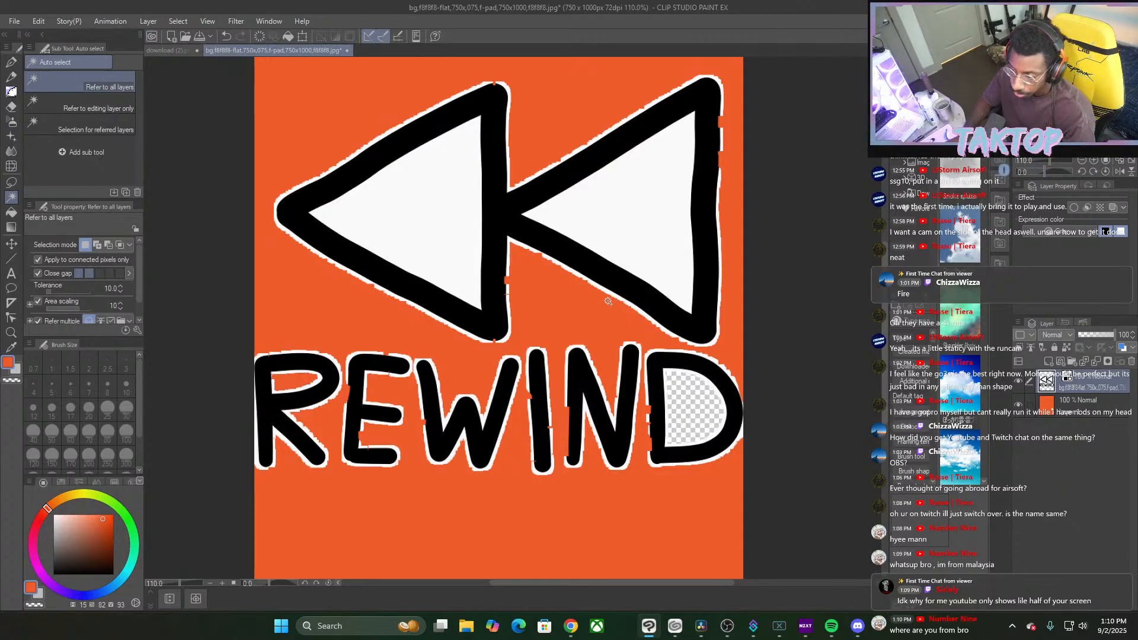
Hide the orange backdrop layer, then auto-select the white inside the first arrow, shrink the selection and delete it
click(1019, 406)
scroll(765, 334, down, 3)
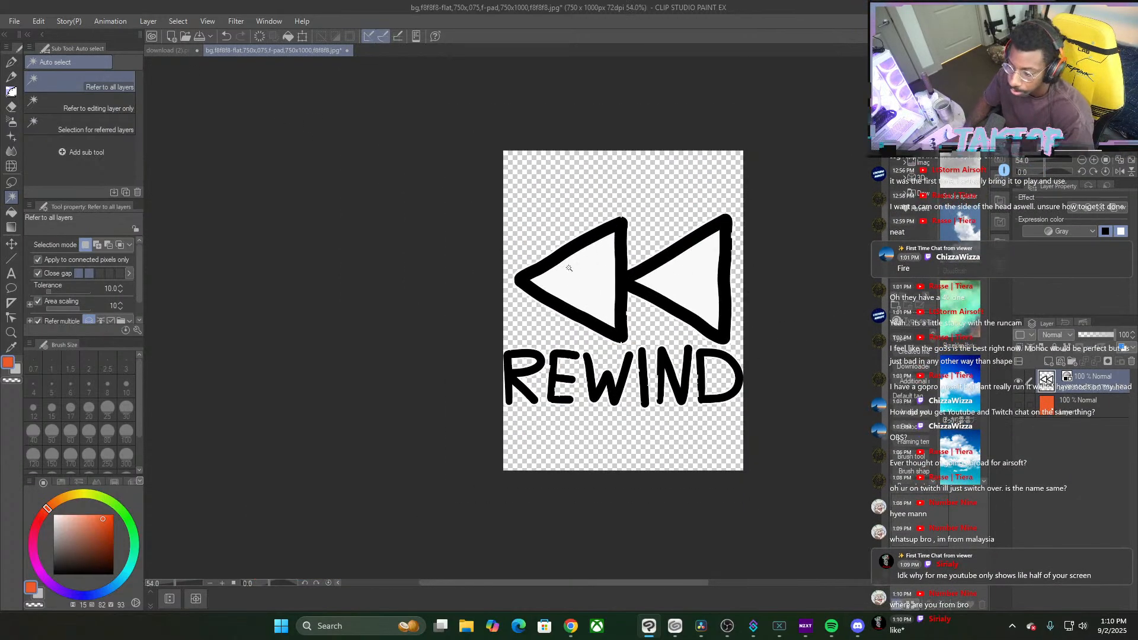
click(590, 254)
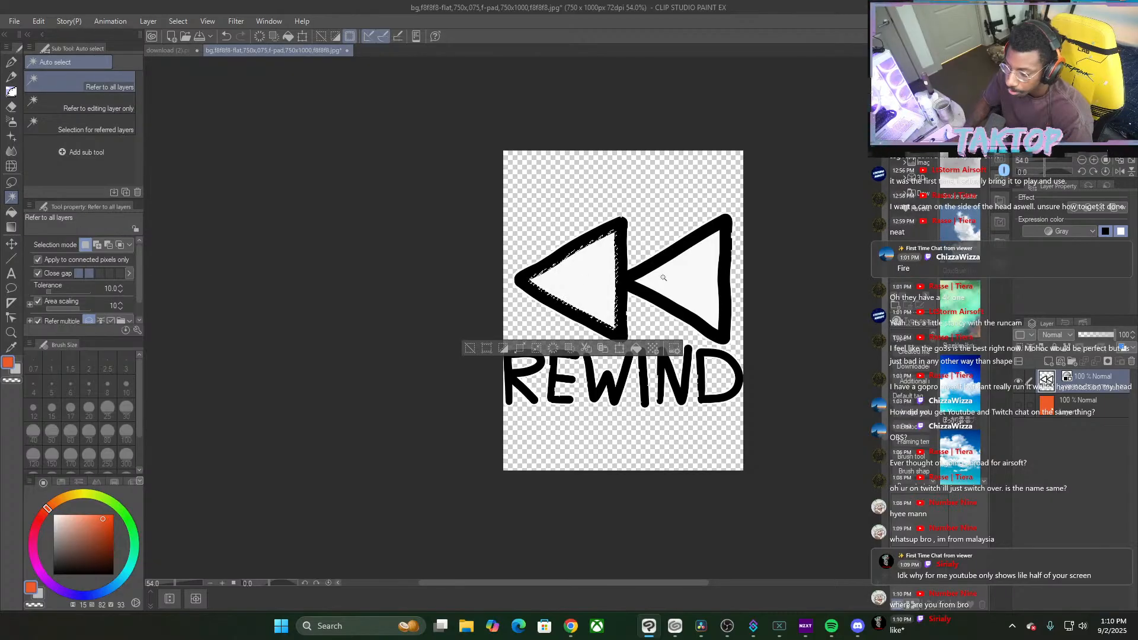
click(536, 348)
click(639, 287)
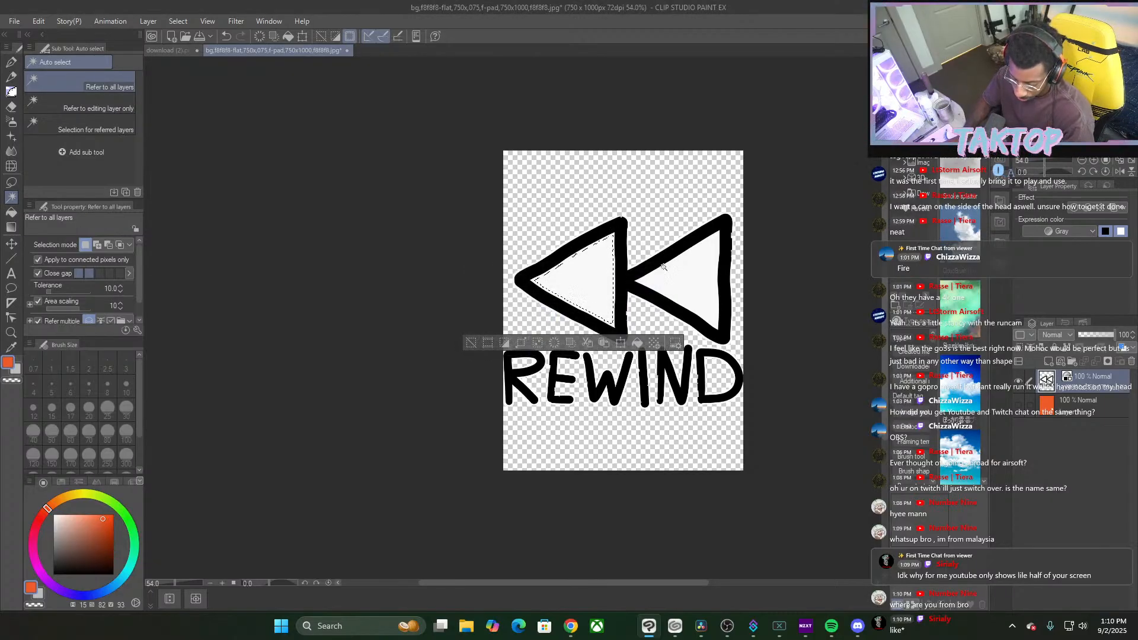
Auto-select the white inside the second arrow, shrink the selection and delete it from the REWIND image layer
click(664, 268)
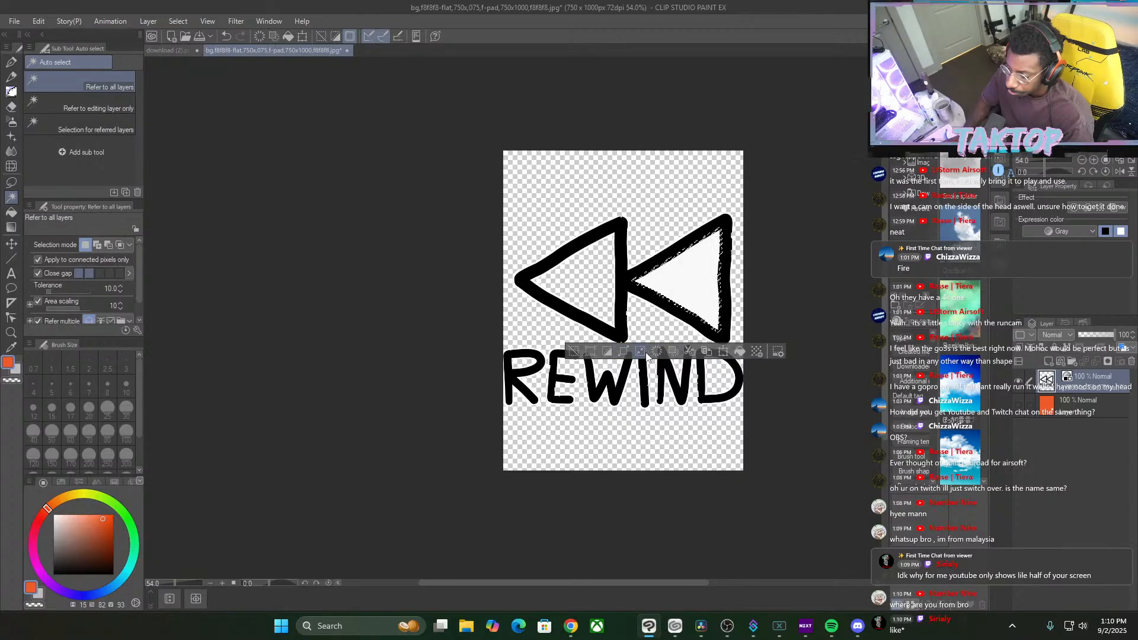
click(643, 352)
click(636, 288)
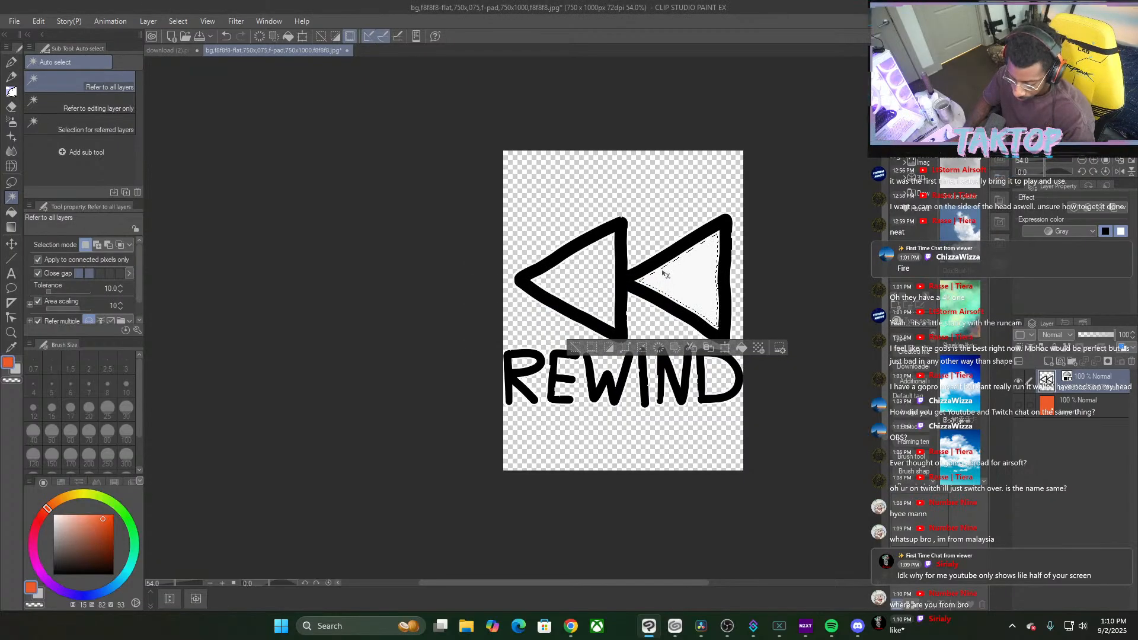
Export the image as a single-layer PNG named Rewind into the You tube stuff folder, keeping the default export settings
click(47, 22)
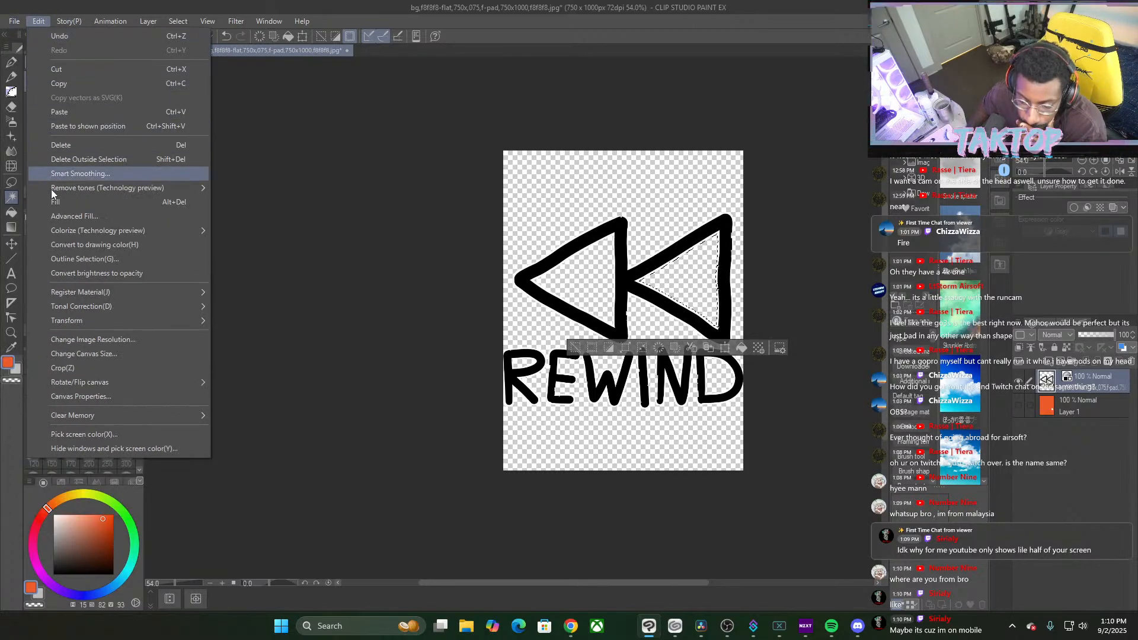
mouse_move(16, 23)
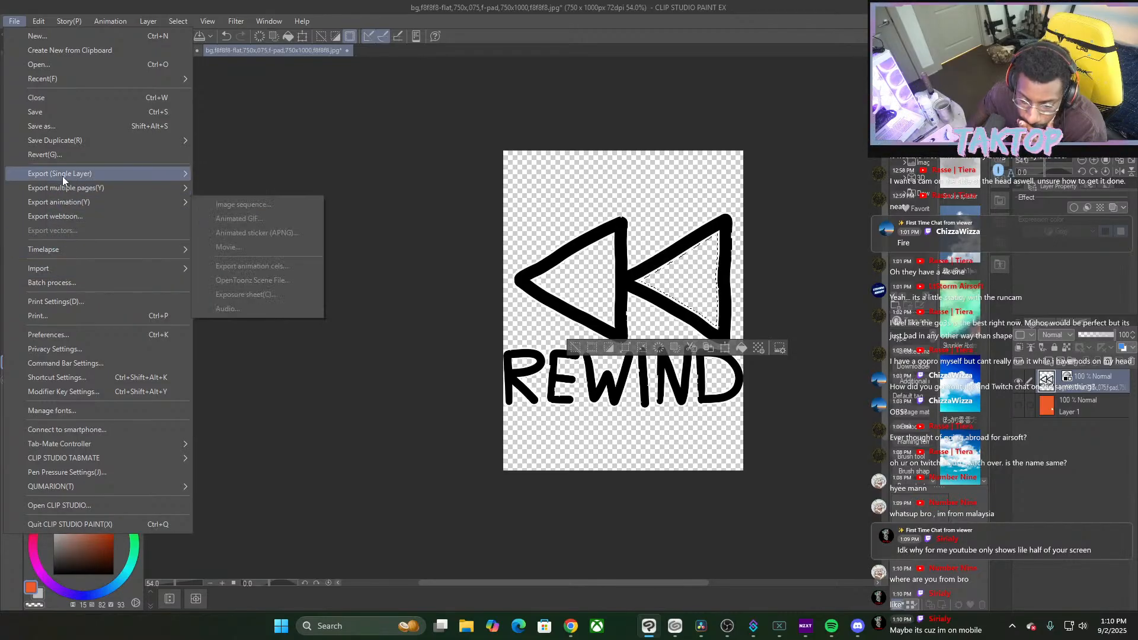
mouse_move(63, 174)
click(238, 204)
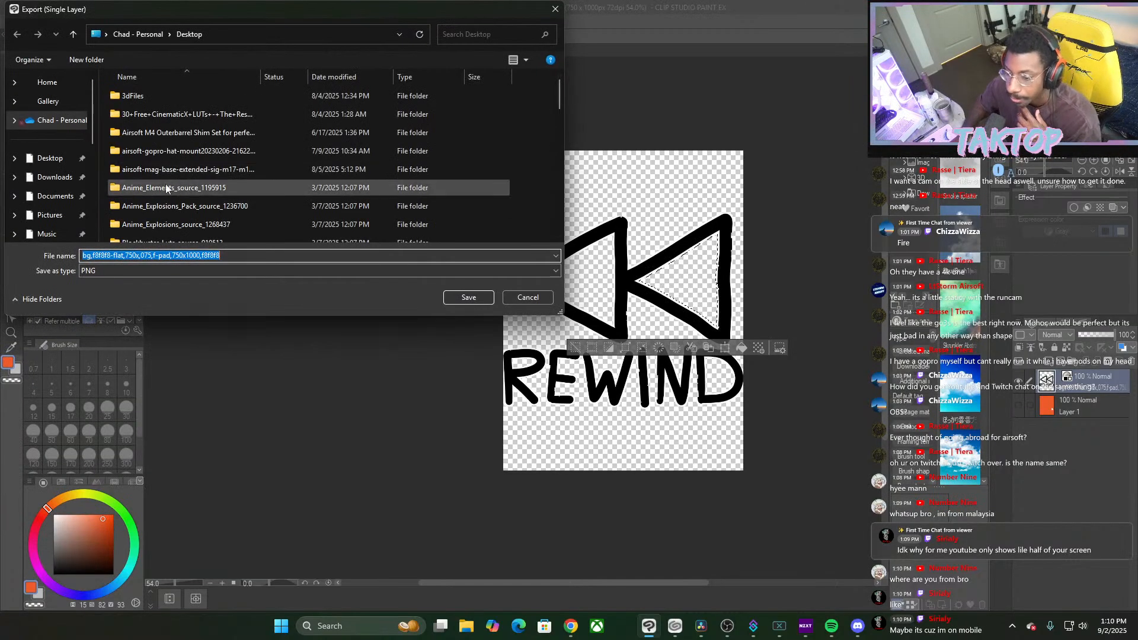
scroll(67, 180, up, 3)
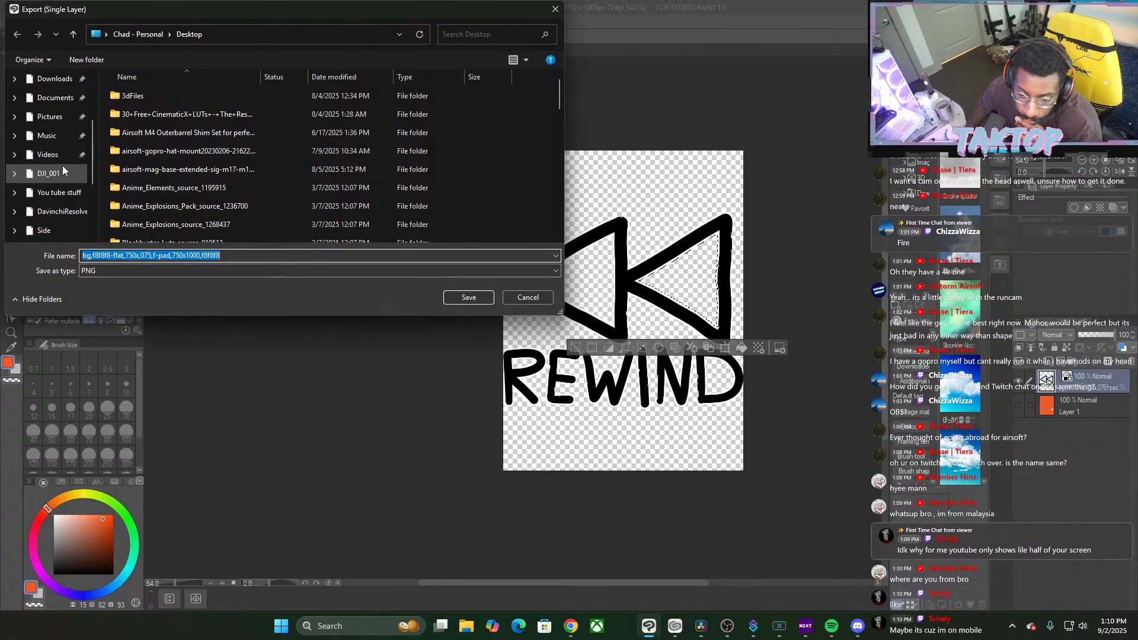
click(66, 190)
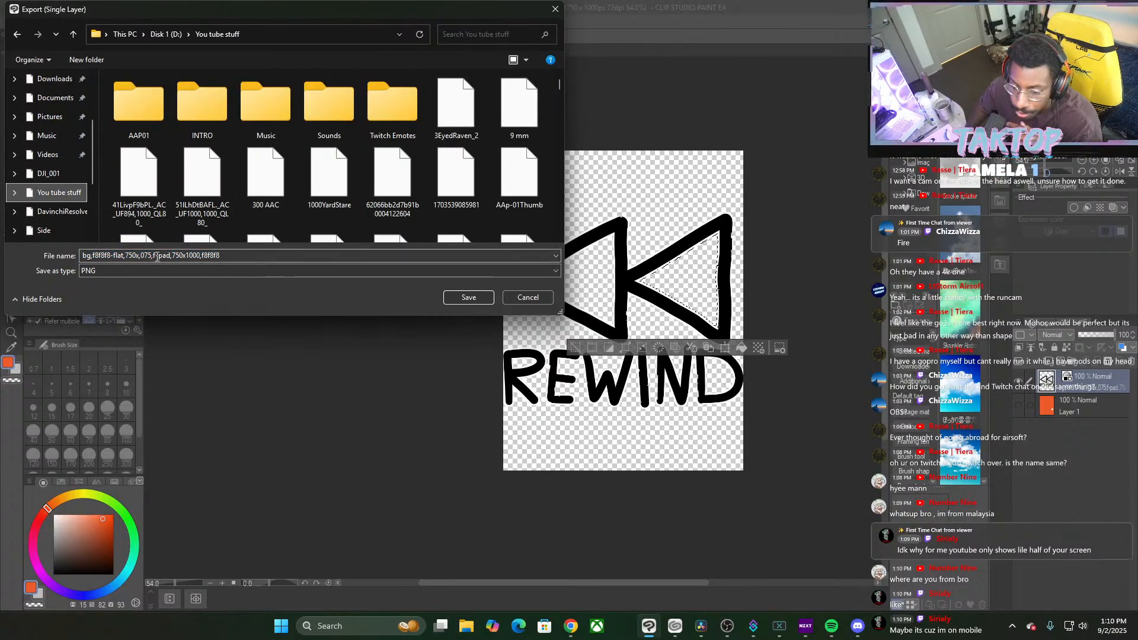
click(333, 254)
text(Rewu)
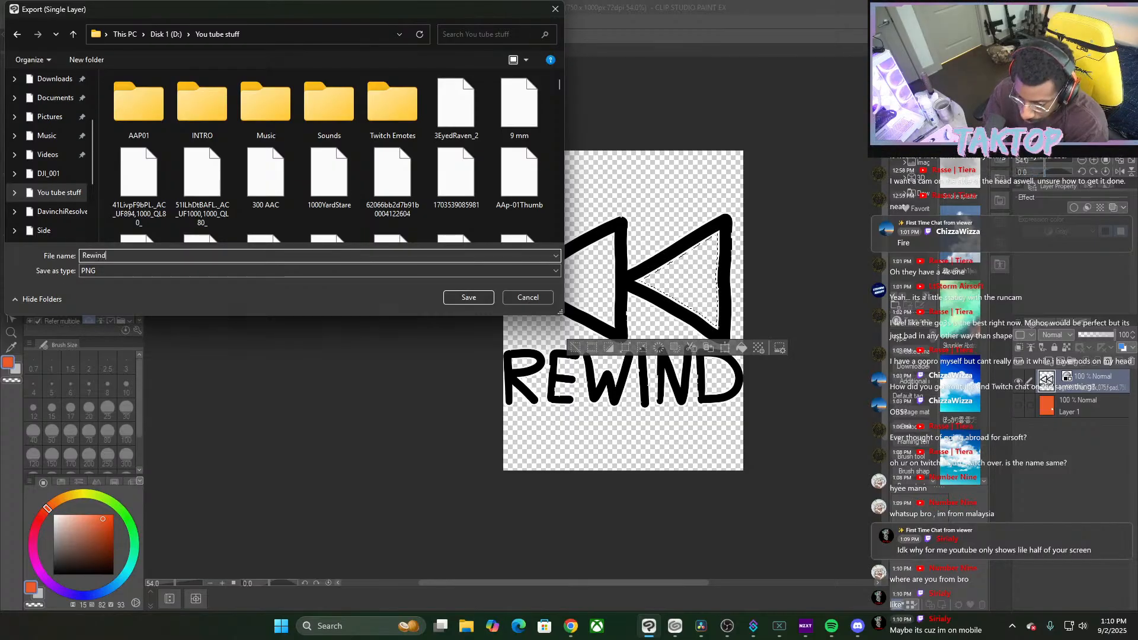
key(Return)
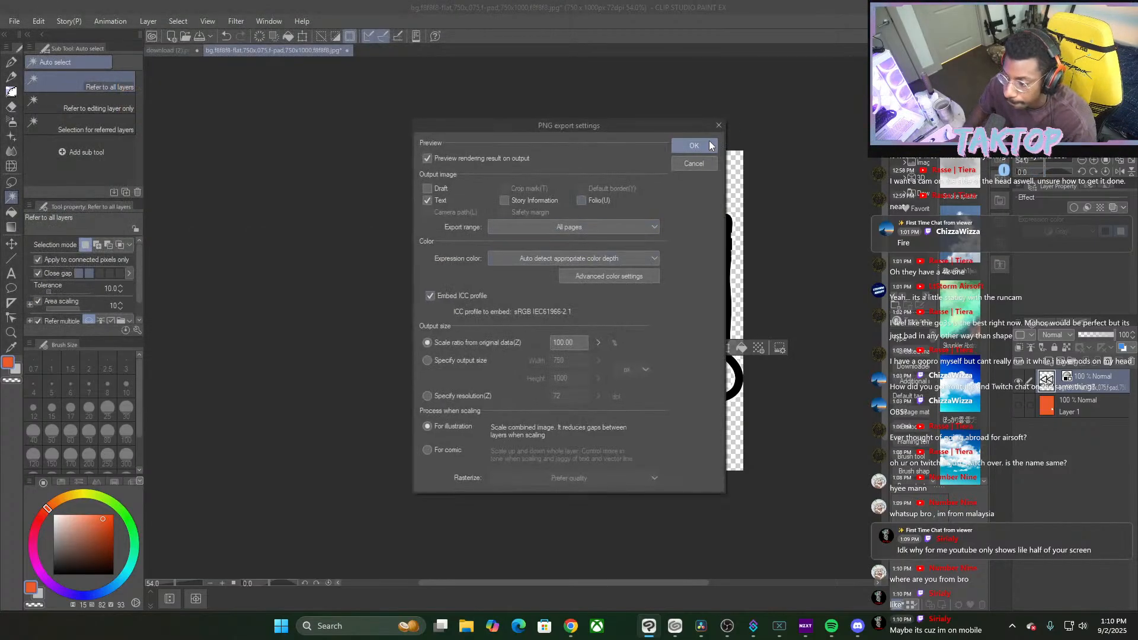
click(710, 145)
click(712, 204)
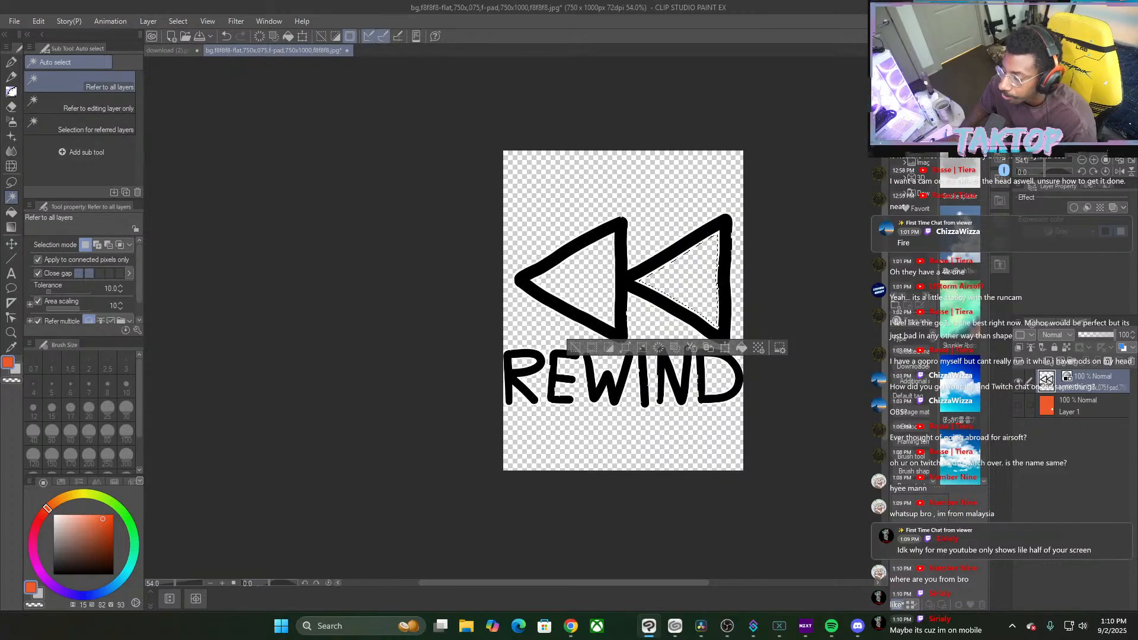
Switch to DaVinci Resolve, place Rewind.png on Video 2 and trim its end to match the short clip beneath it
click(702, 626)
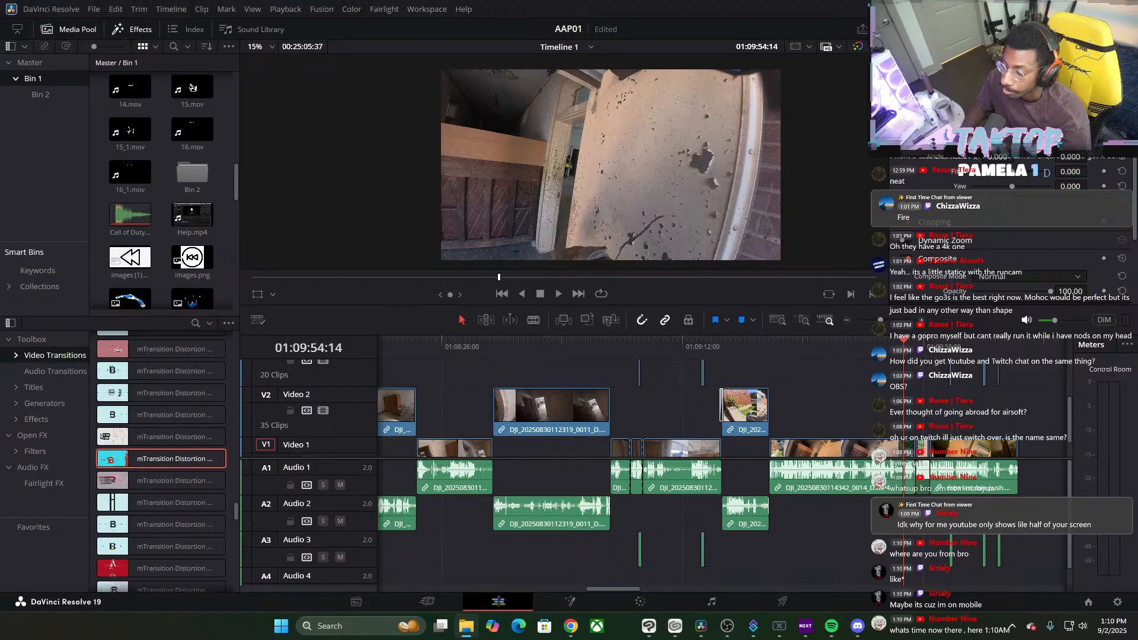
drag(874, 296, 917, 409)
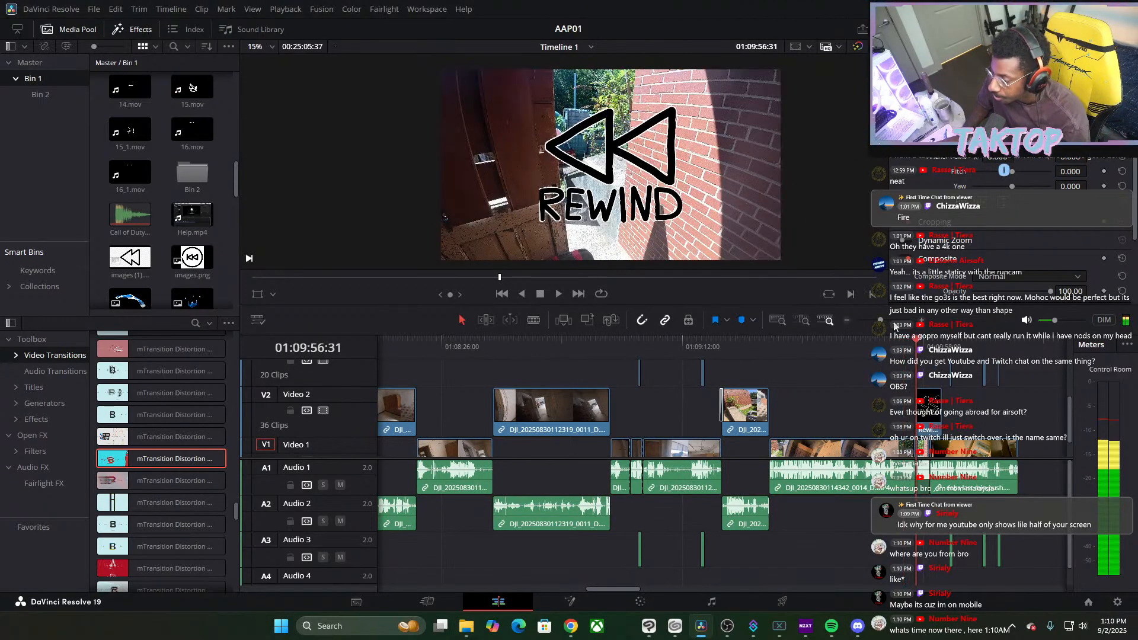
drag(894, 323, 888, 328)
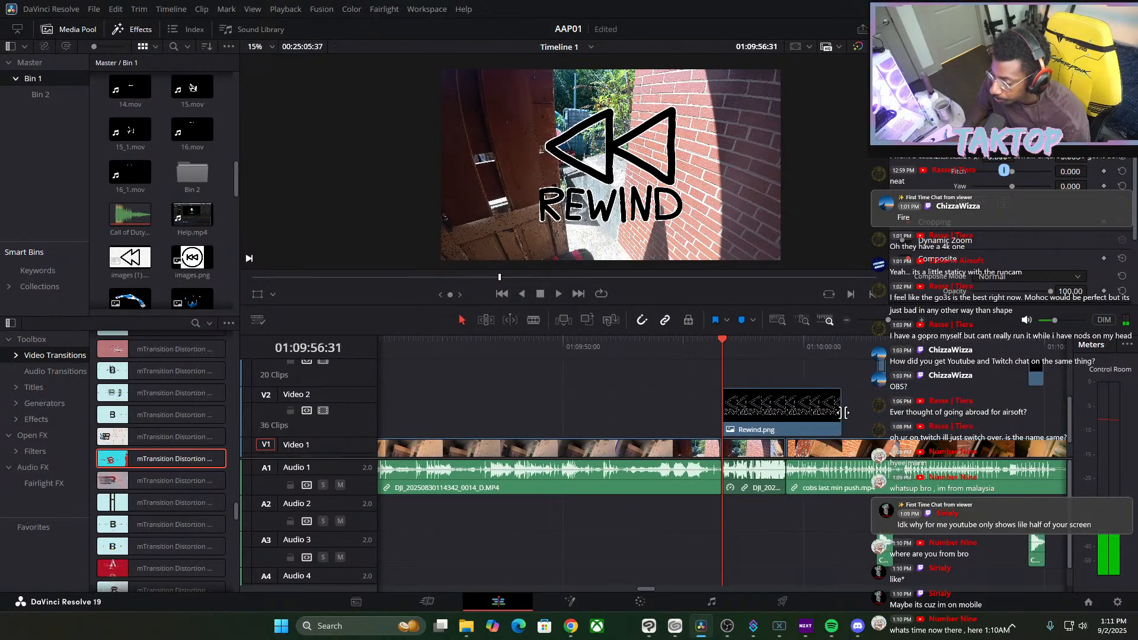
drag(845, 412, 785, 412)
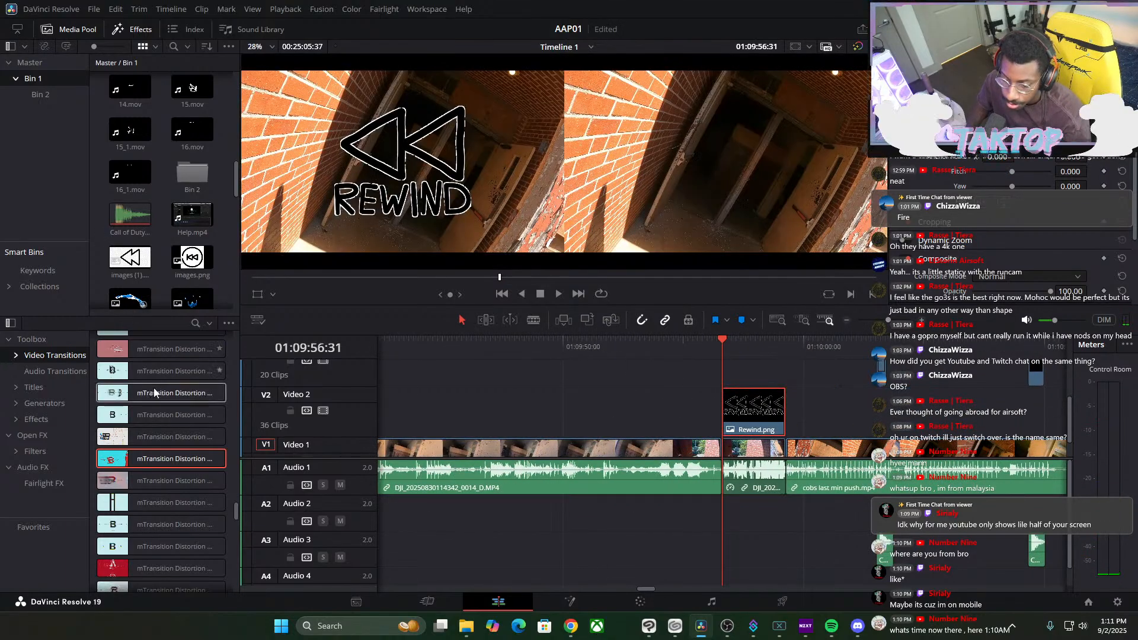
Try the mTransition Distortion 27 transition on both ends of the Rewind.png clip and play it back
scroll(131, 505, down, 5)
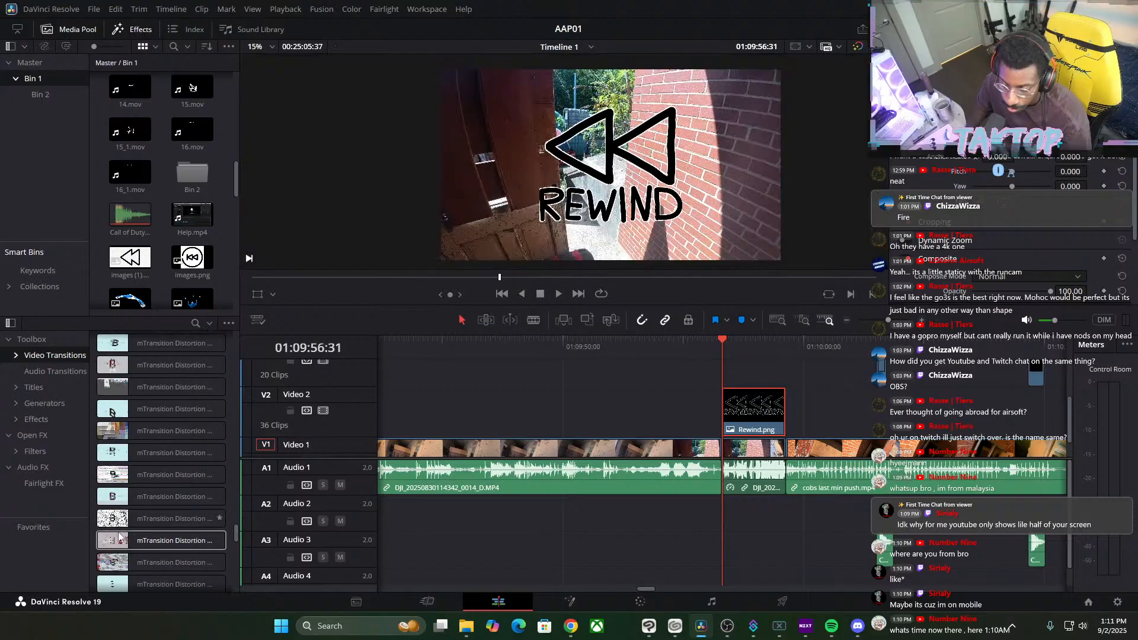
drag(254, 521, 734, 407)
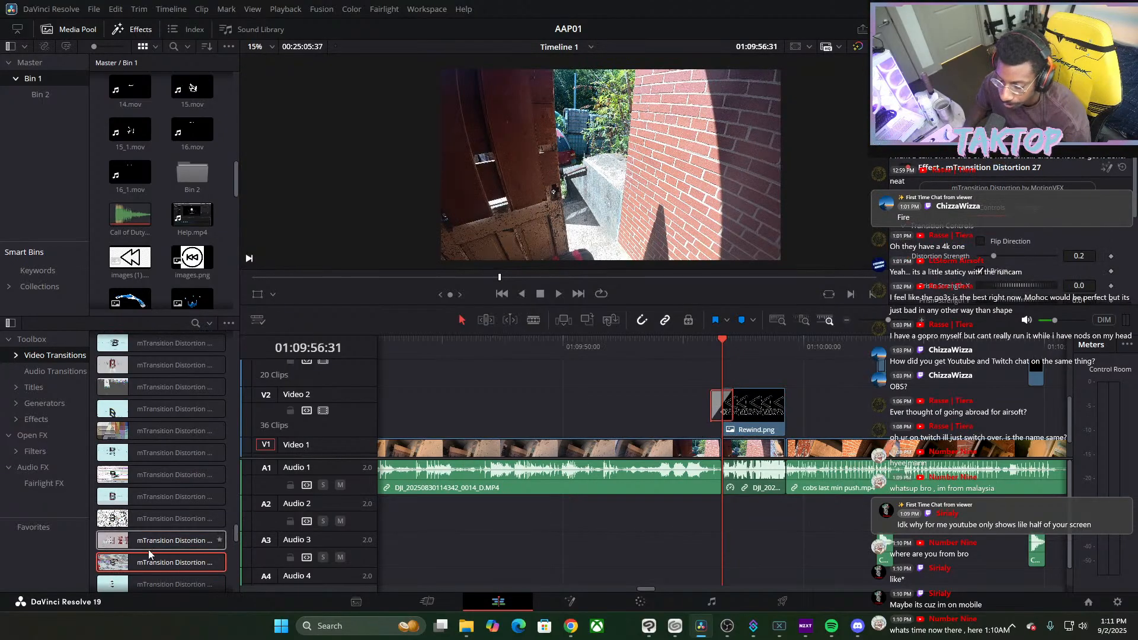
drag(239, 541, 784, 420)
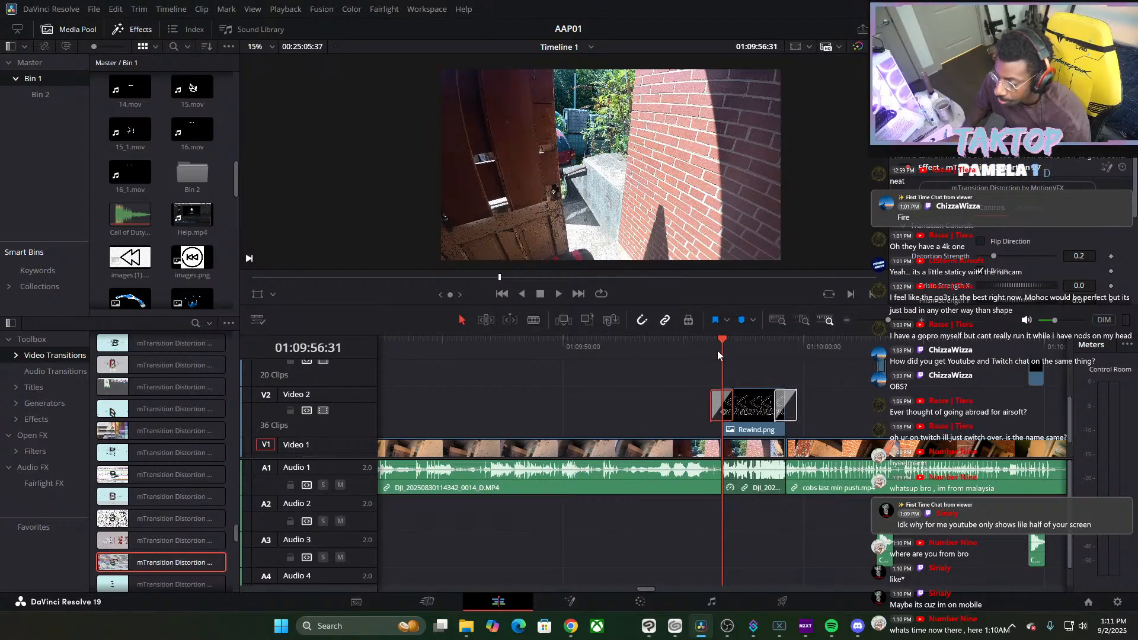
click(693, 348)
key(space)
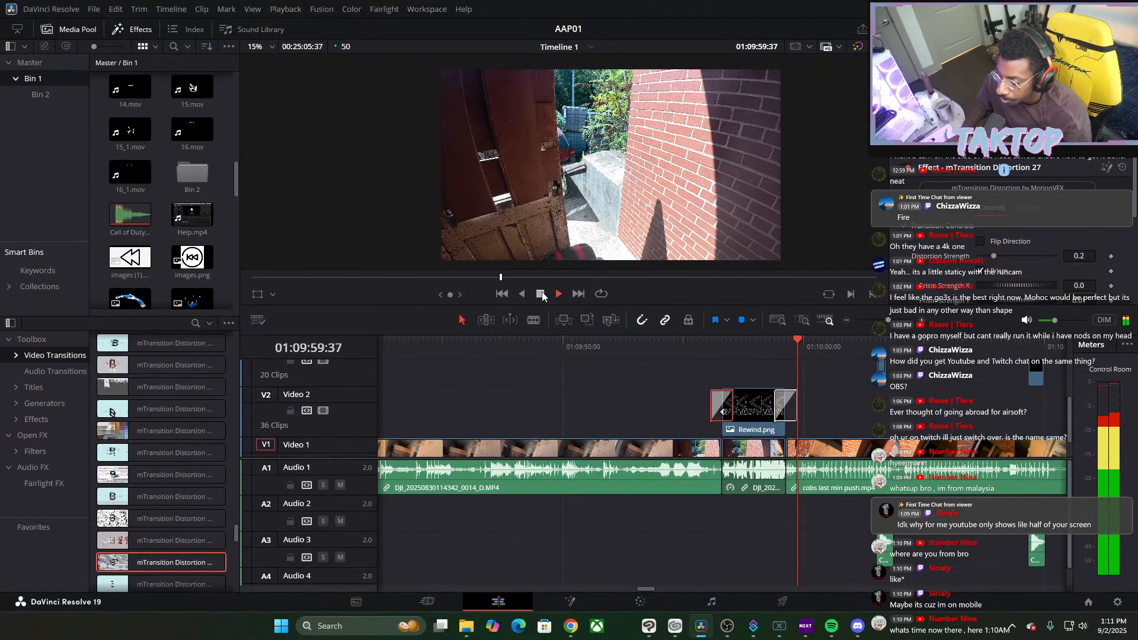
key(space)
Delete the transitions from both ends of the Rewind.png clip and play the section from the clip's start
key(Delete)
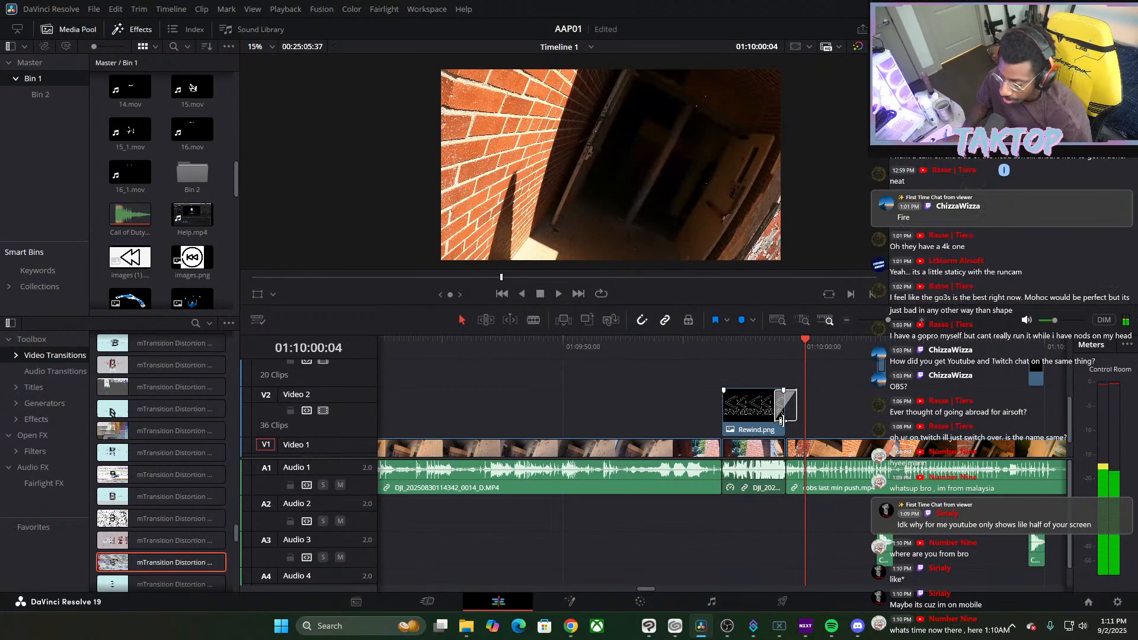
click(793, 407)
key(Delete)
drag(801, 354, 724, 353)
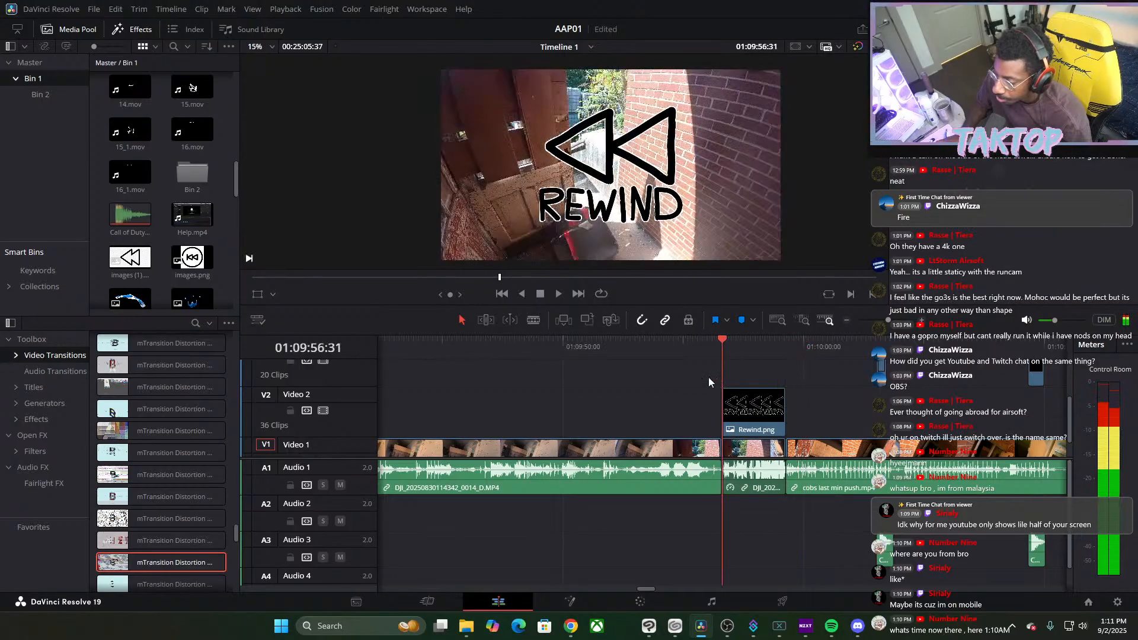
click(557, 293)
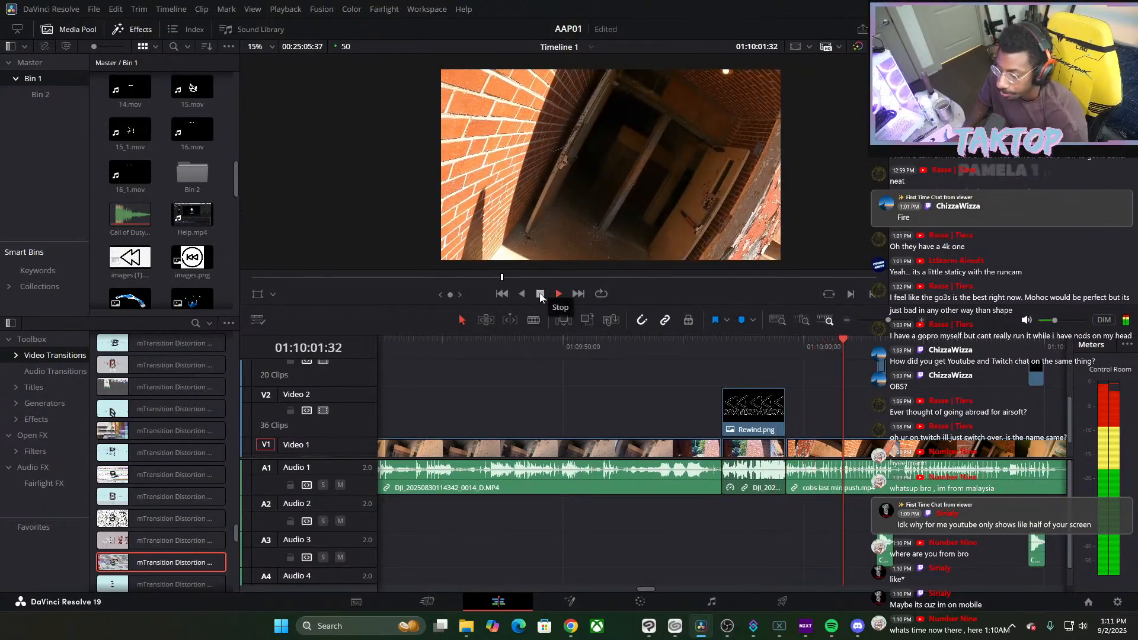
Try a Text+ title on Video 2 directly after the Rewind.png clip, then remove it
click(786, 343)
scroll(148, 378, down, 15)
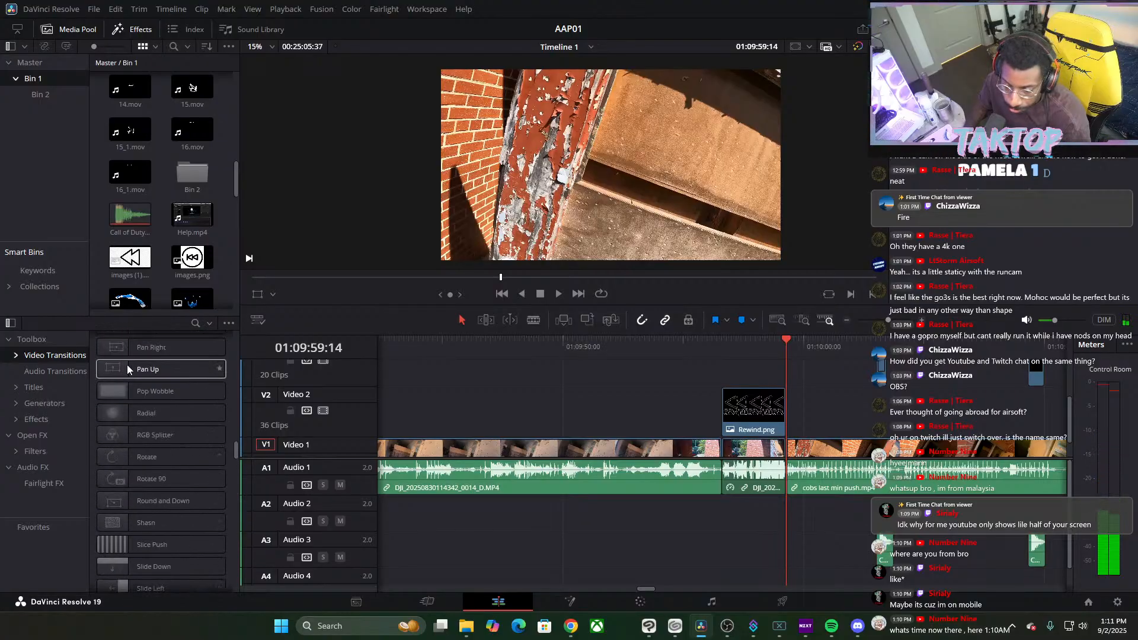
scroll(126, 369, up, 3)
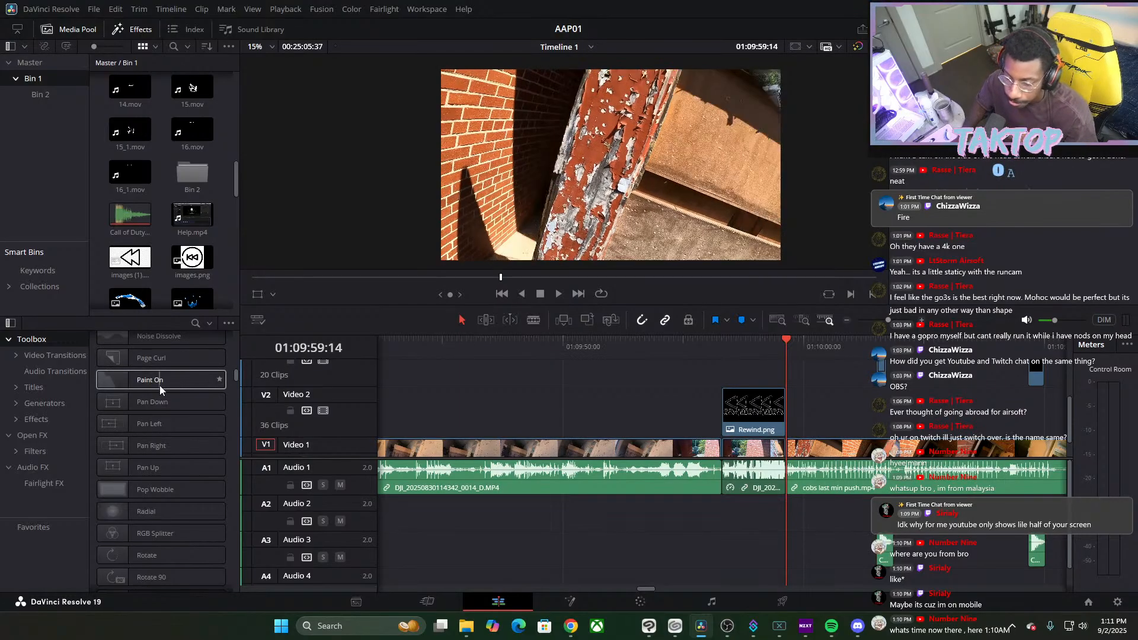
scroll(154, 383, down, 5)
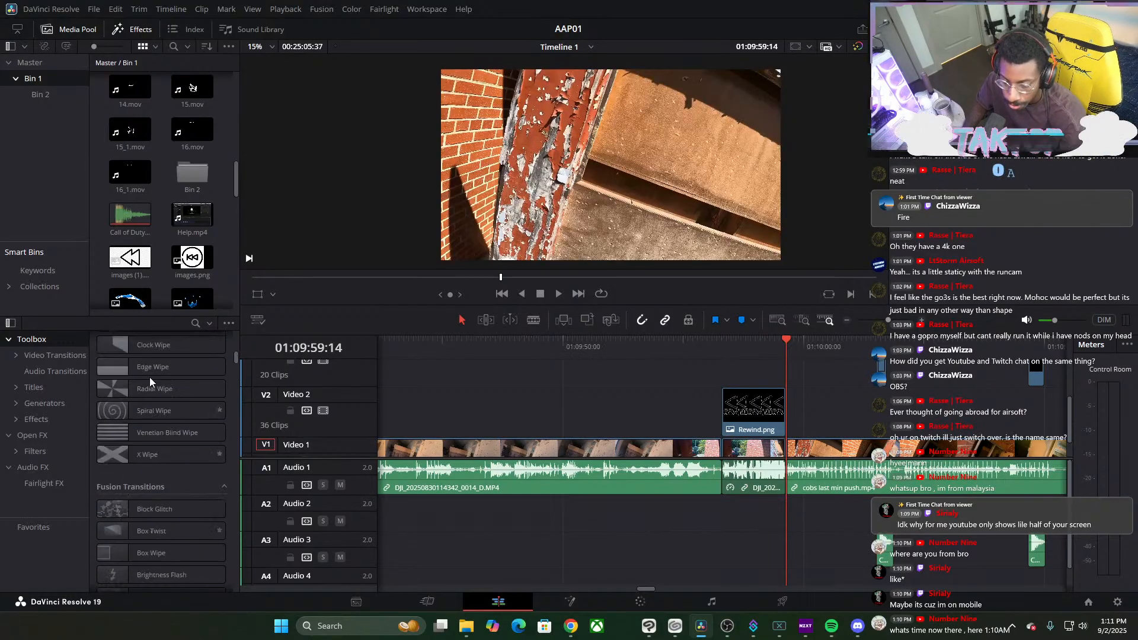
scroll(151, 377, down, 6)
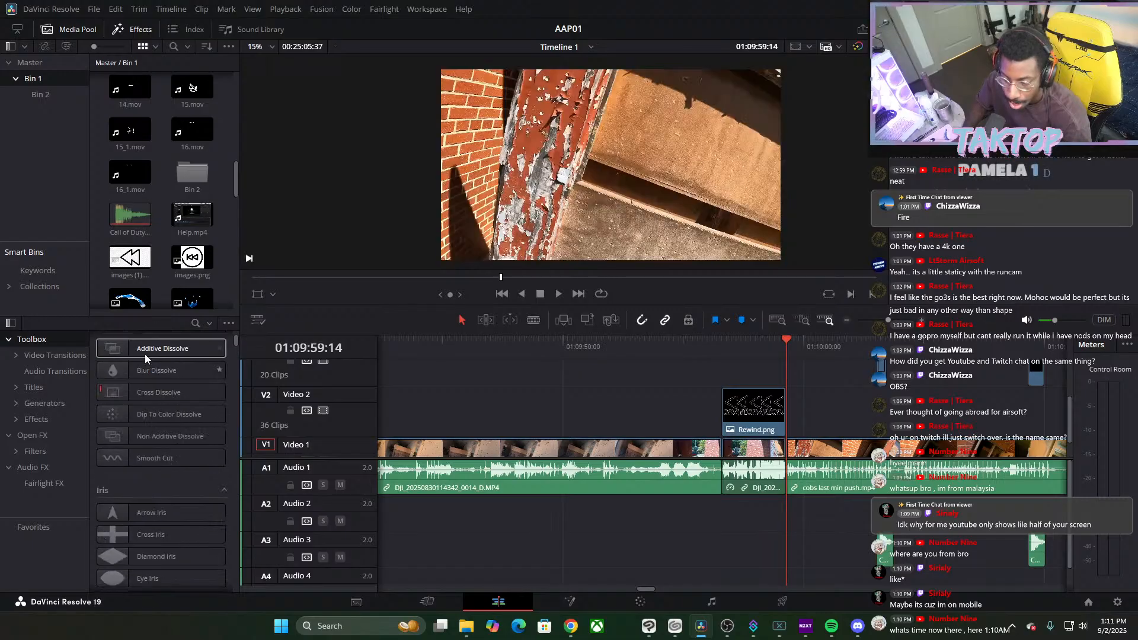
click(33, 387)
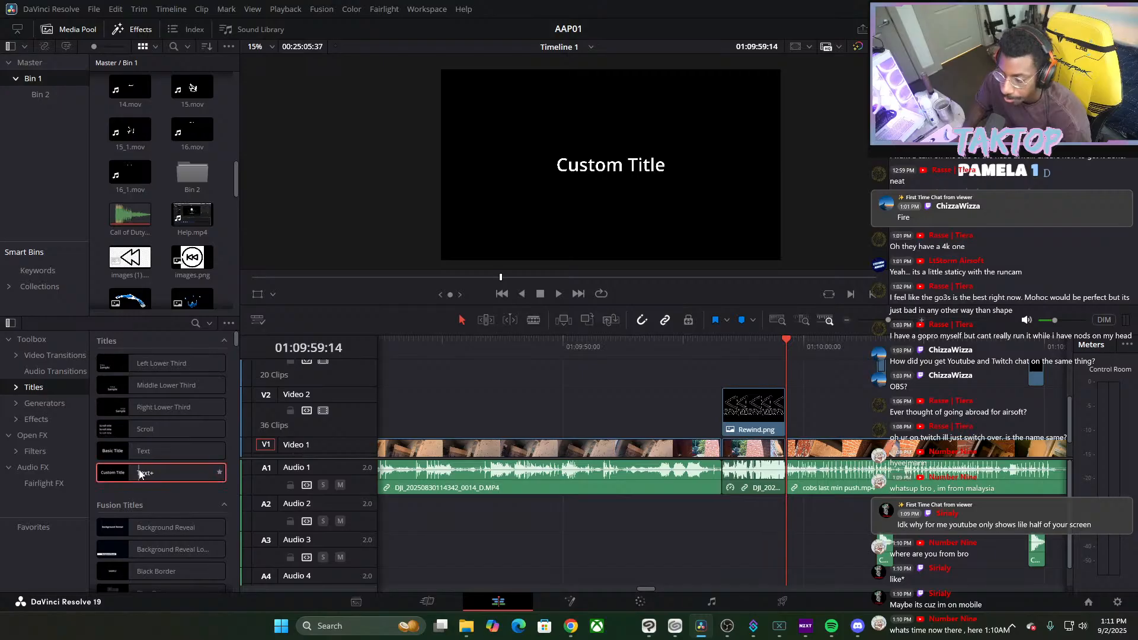
drag(139, 474, 809, 412)
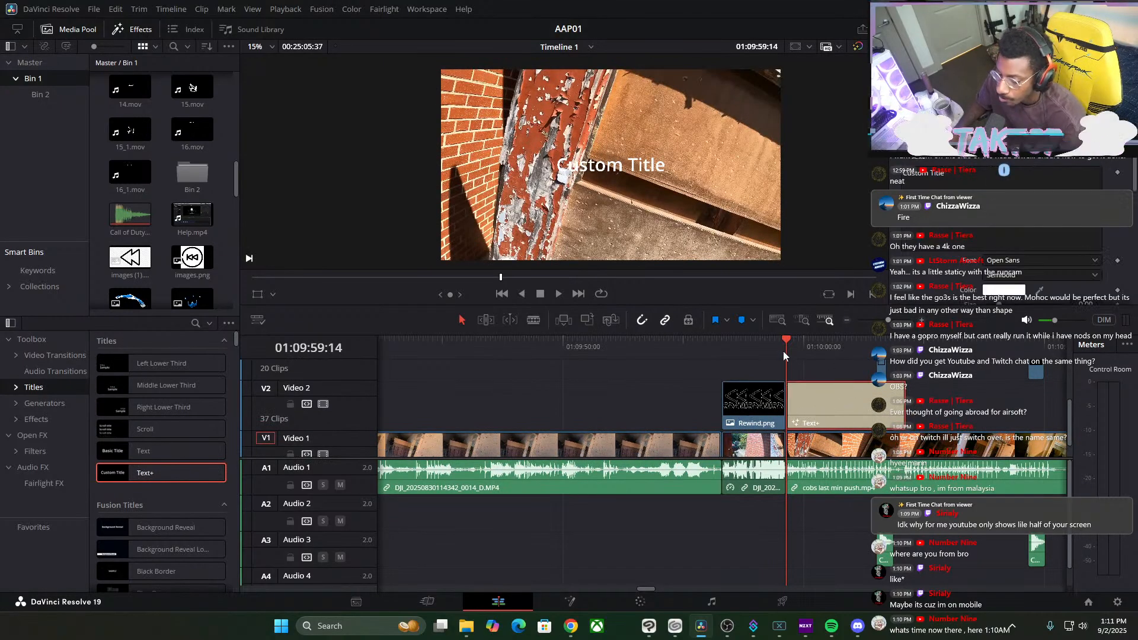
key(Delete)
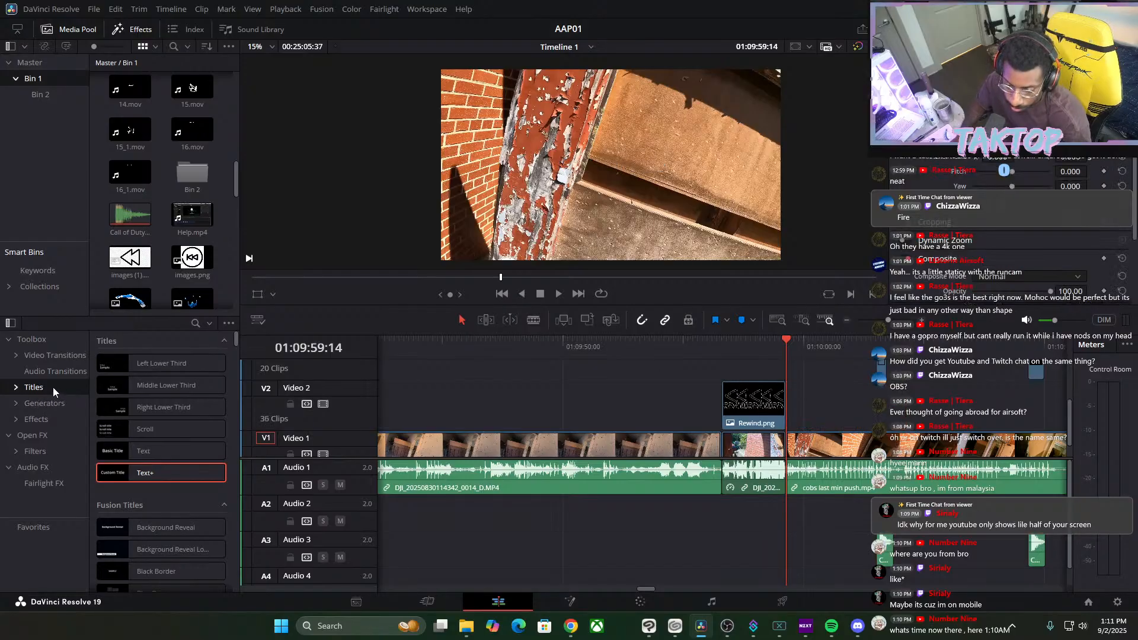
Place the mMatrix Lower3rd 01 title on Video 2 directly after the Rewind.png clip and preview its text
scroll(162, 411, down, 15)
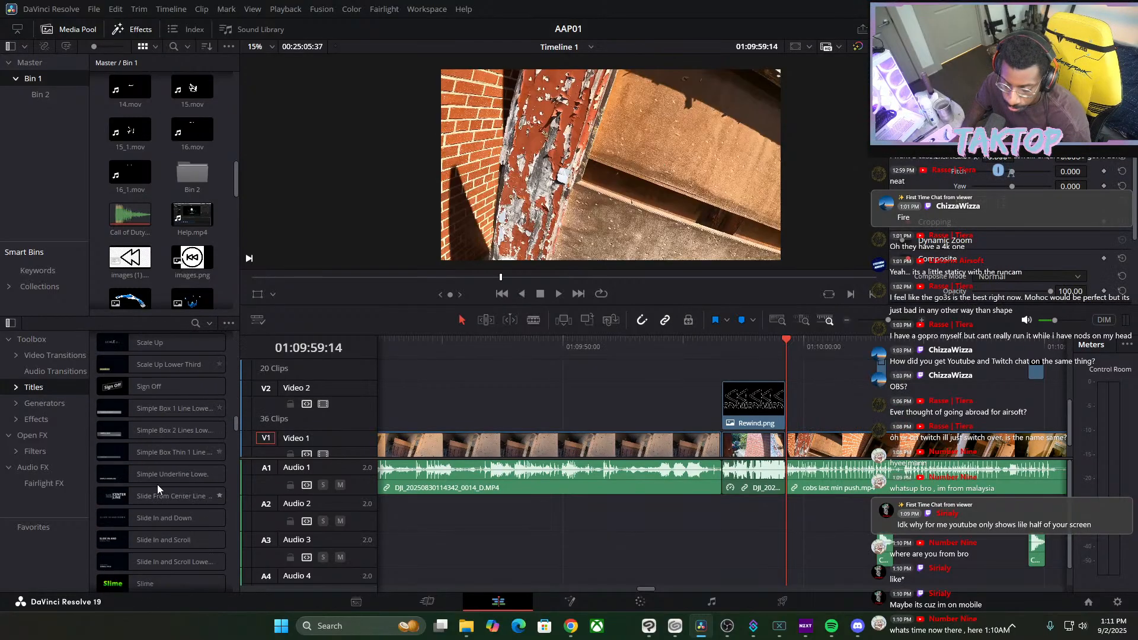
scroll(158, 485, down, 12)
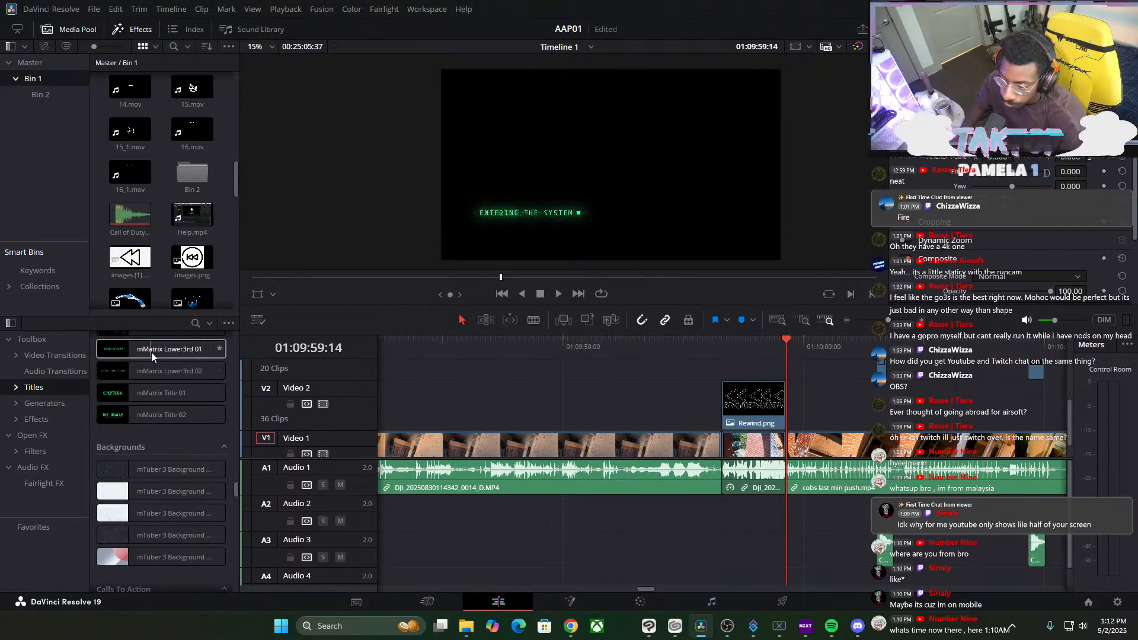
drag(126, 350, 822, 410)
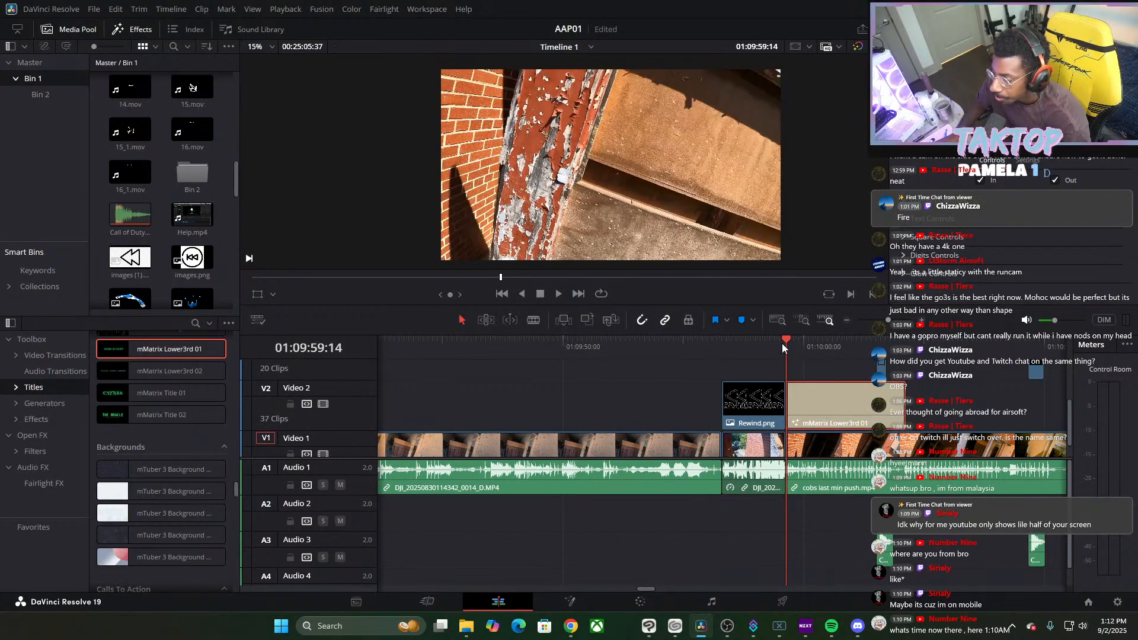
drag(781, 344, 818, 348)
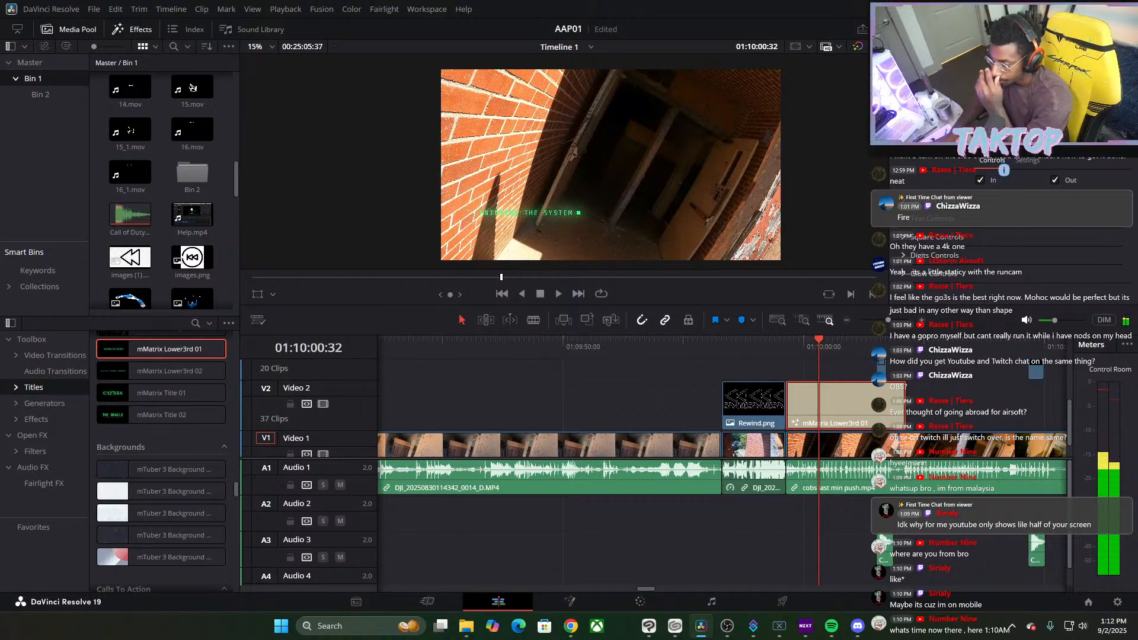
Change the mMatrix Lower3rd 01 title's content color to bright red and enlarge its content scale to 1.592
click(925, 201)
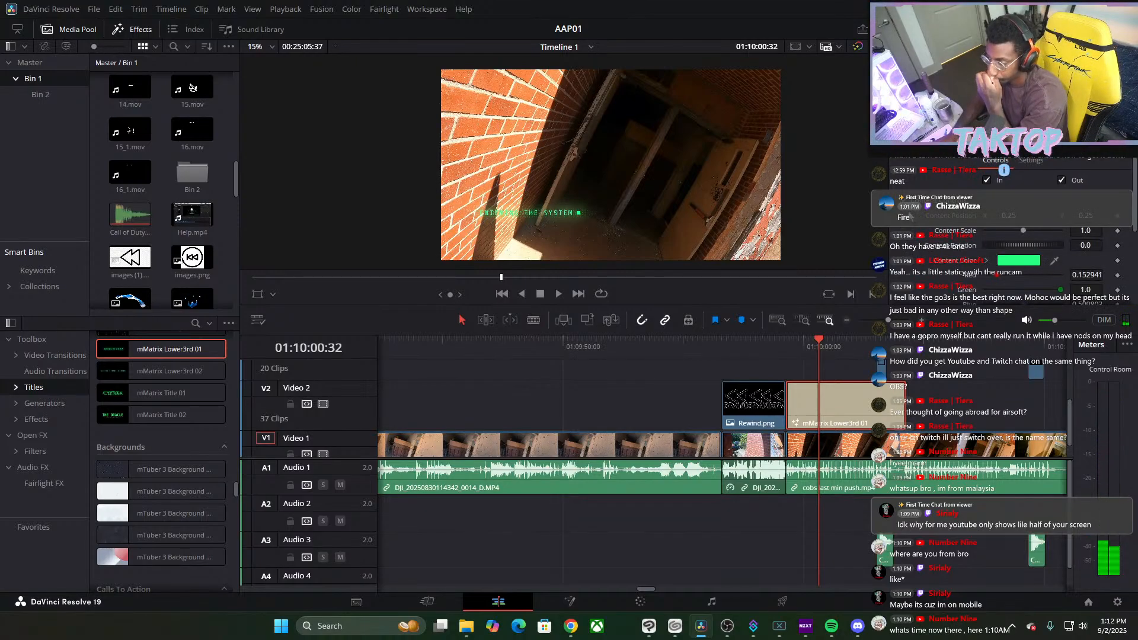
click(1053, 261)
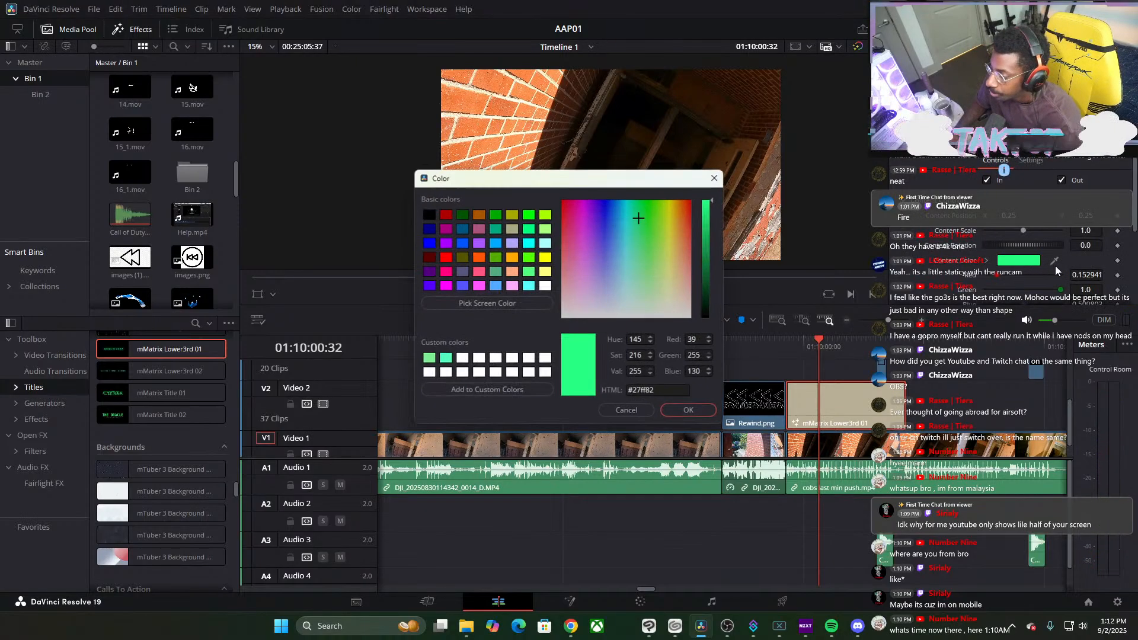
click(584, 211)
drag(584, 212, 563, 205)
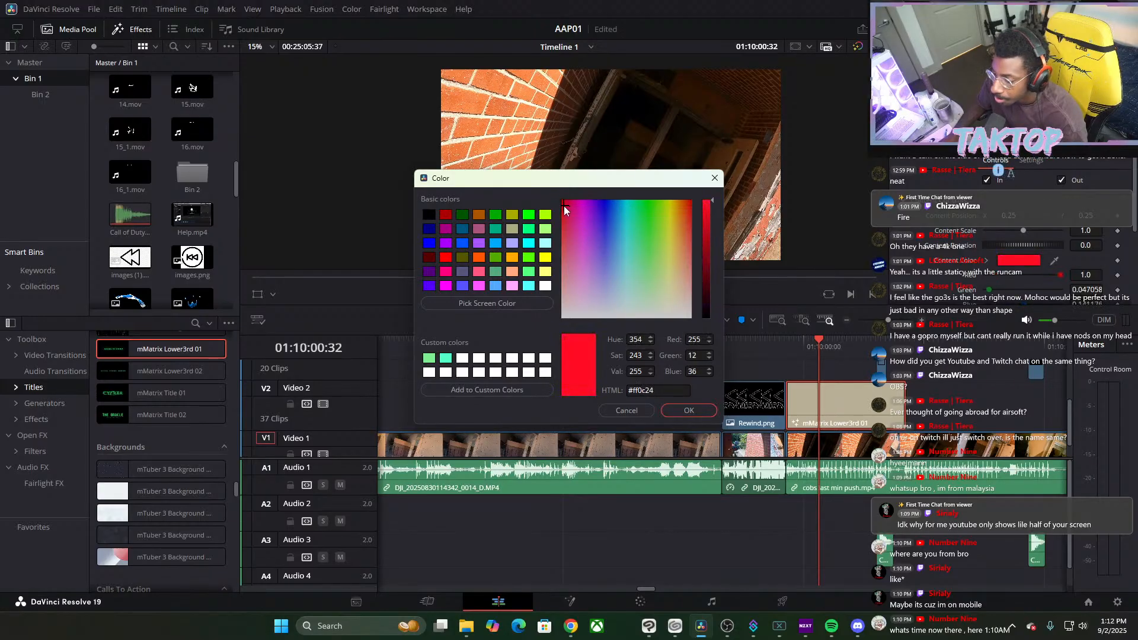
click(688, 408)
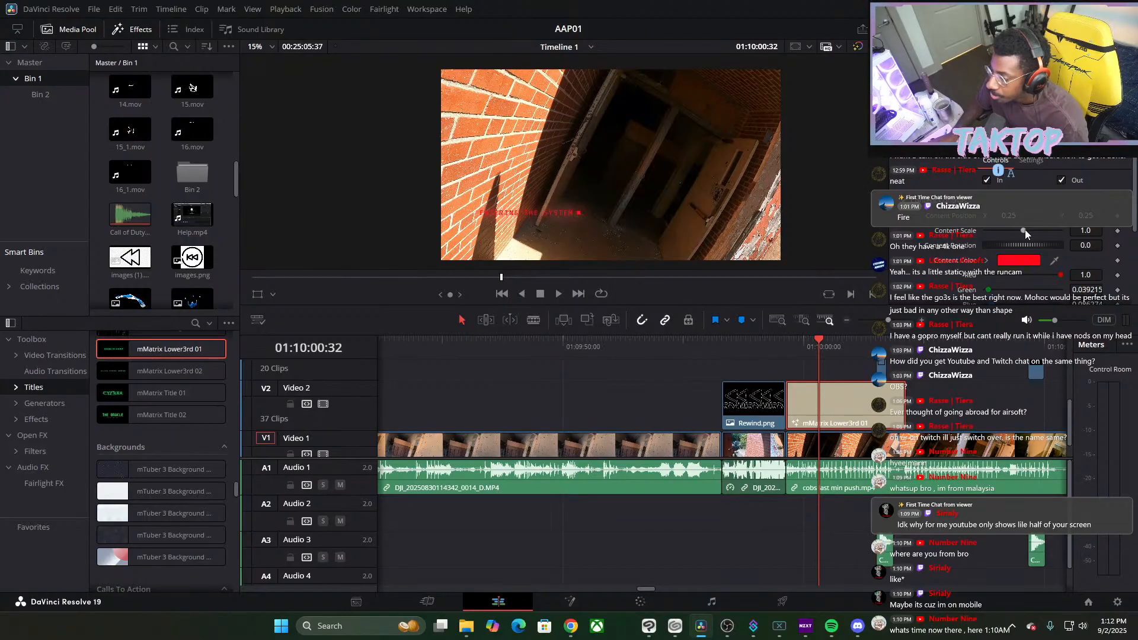
drag(1025, 229, 1030, 229)
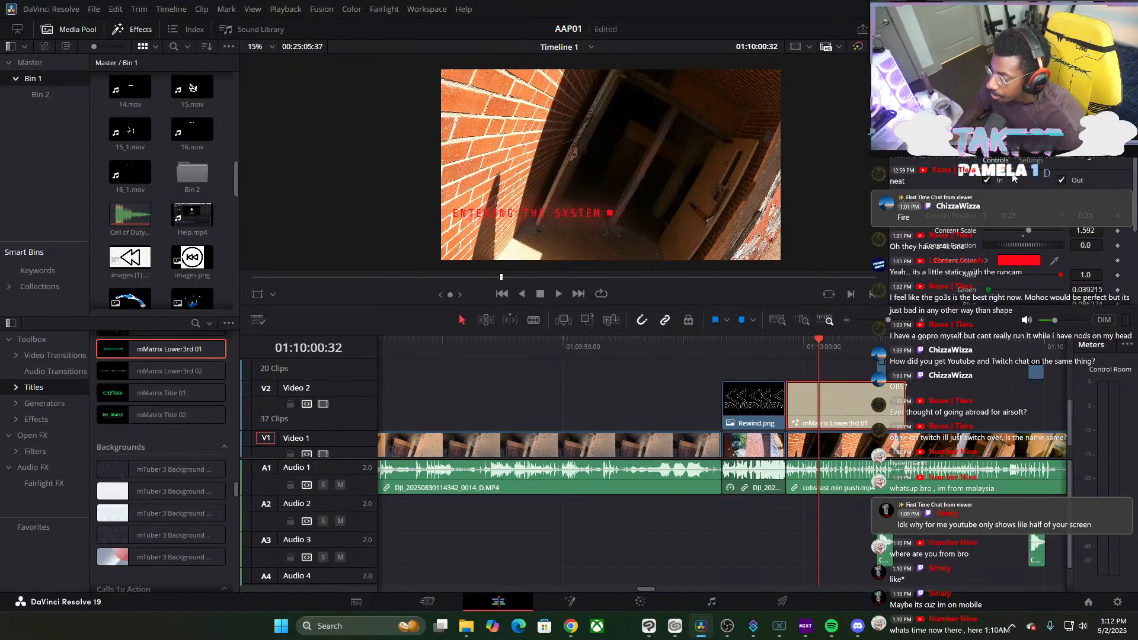
Replace the lower-third title's text with "Cobs POV"
scroll(977, 255, down, 4)
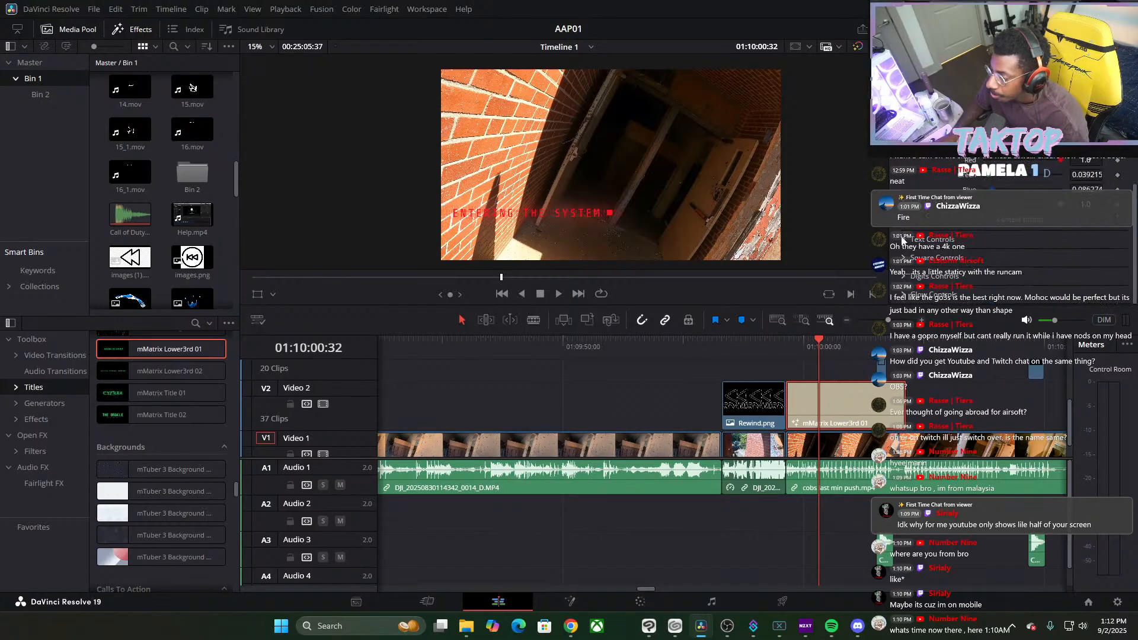
click(903, 240)
scroll(961, 241, down, 3)
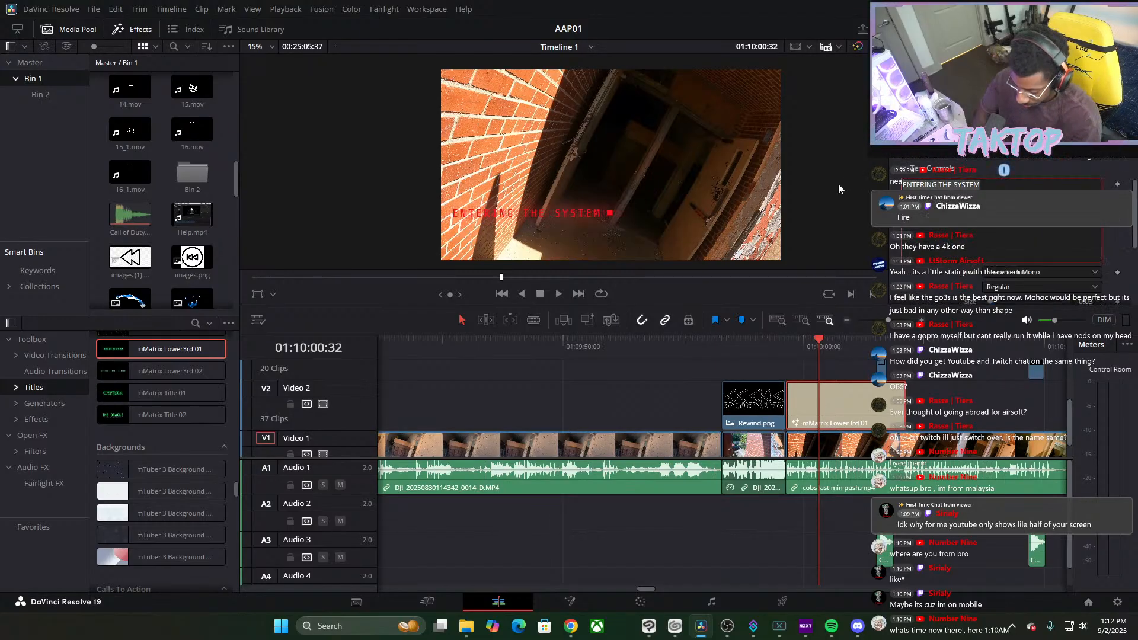
key(ctrl+a)
key(BackSpace)
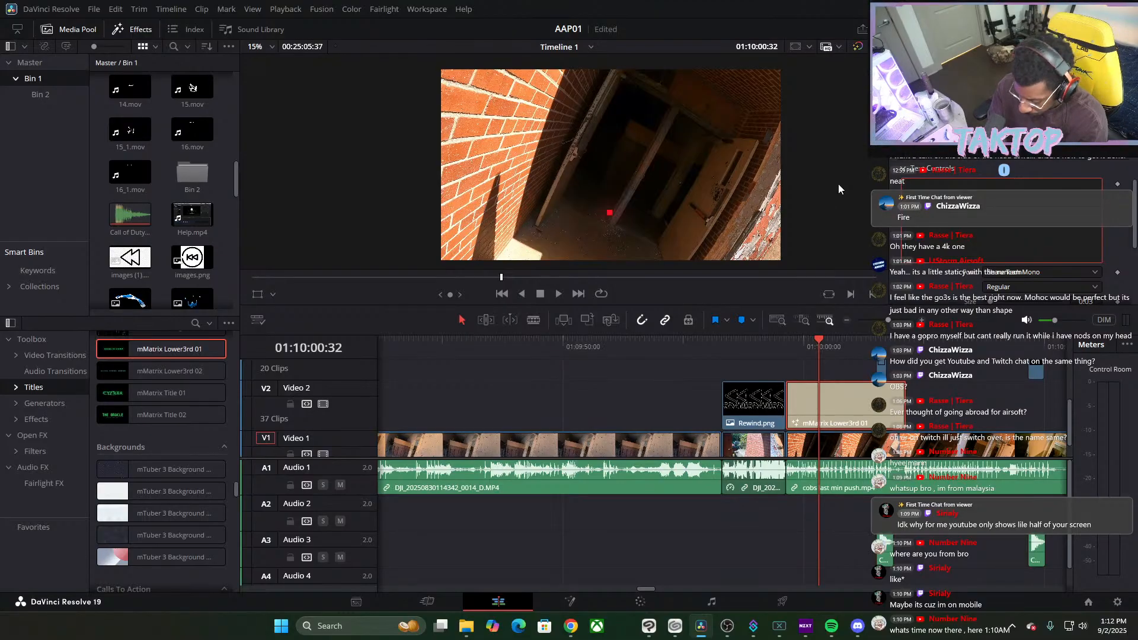
text(Cob)
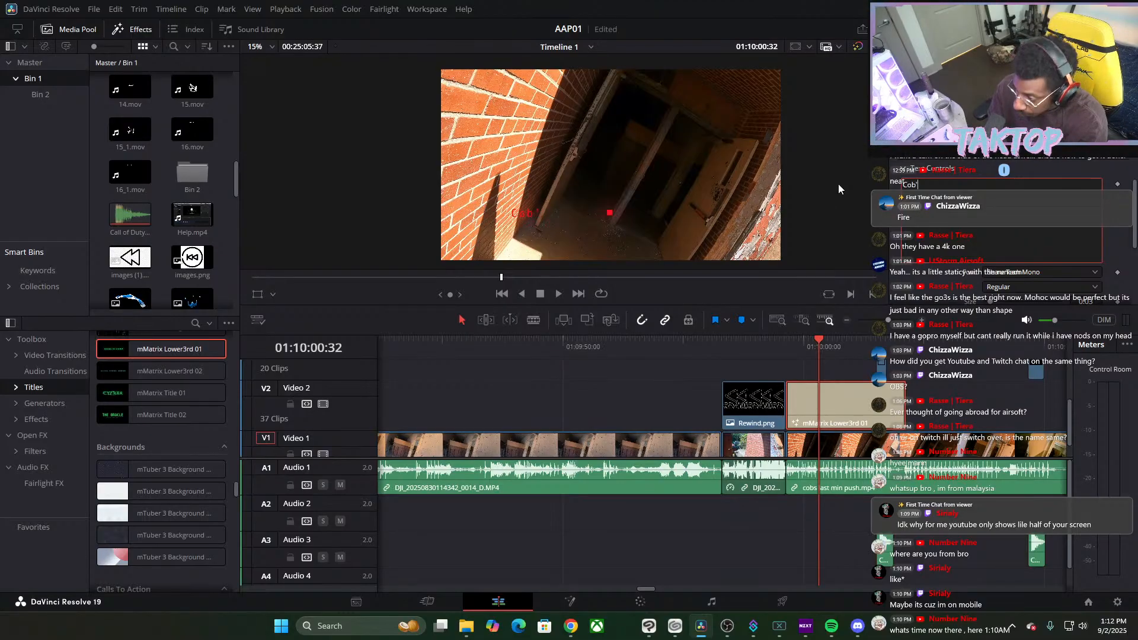
text(s)
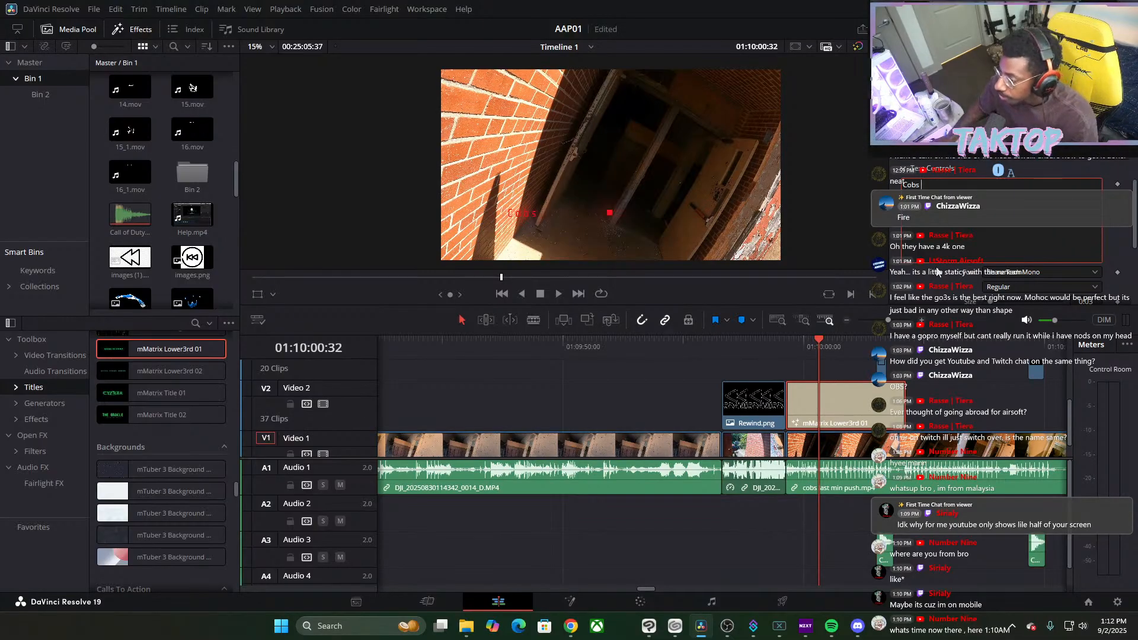
scroll(992, 227, down, 3)
scroll(942, 224, down, 3)
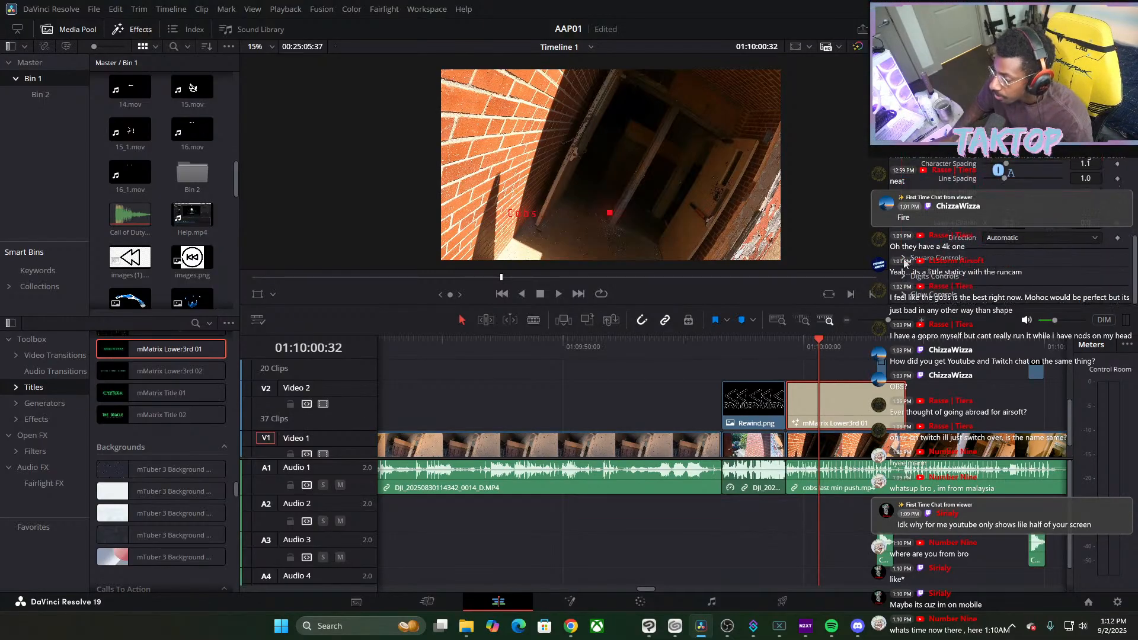
scroll(907, 266, up, 4)
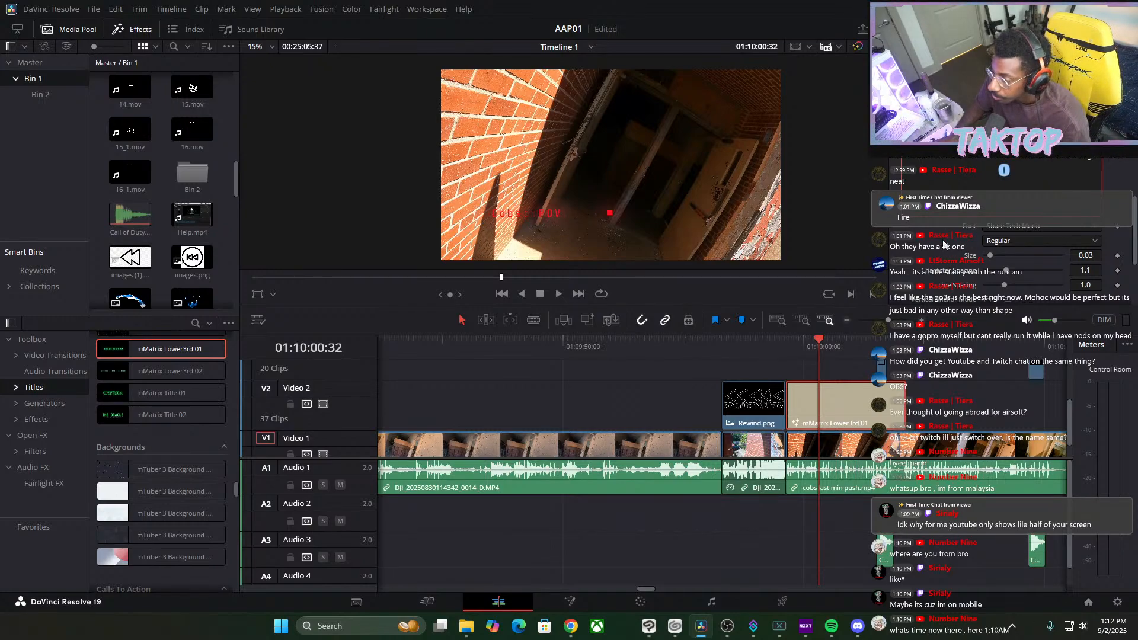
Set the title's square position X to 0.588 and play the title from its start
scroll(966, 258, down, 4)
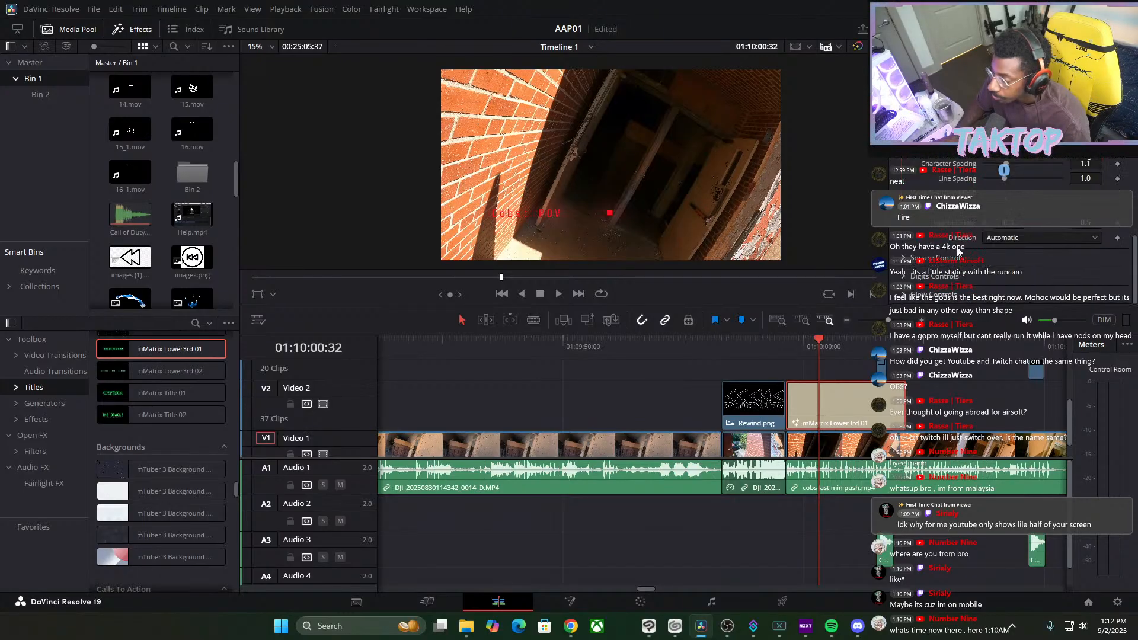
click(916, 259)
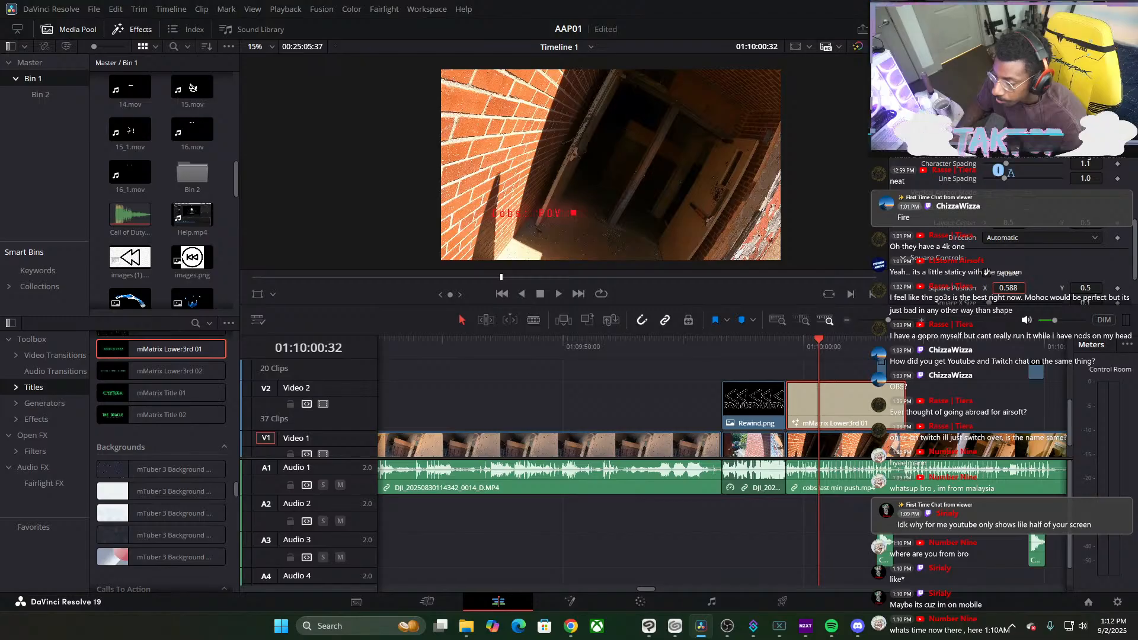
drag(820, 354, 716, 340)
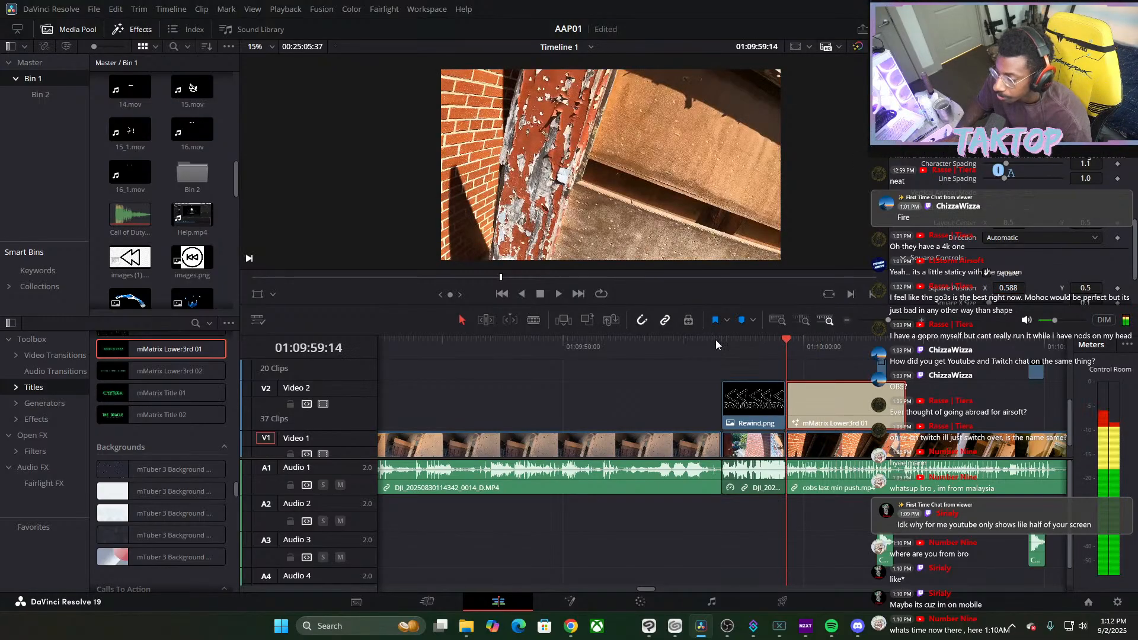
click(560, 294)
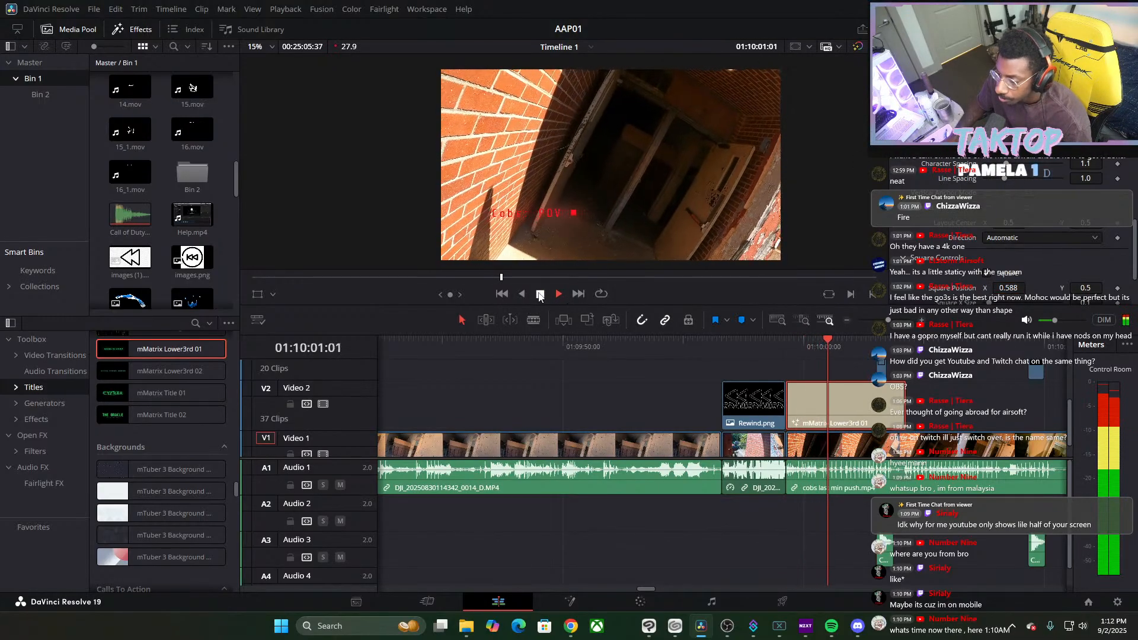
click(540, 295)
Reposition the title toward the lower-left corner of the frame and play the section from just before the Rewind.png clip
scroll(944, 215, up, 10)
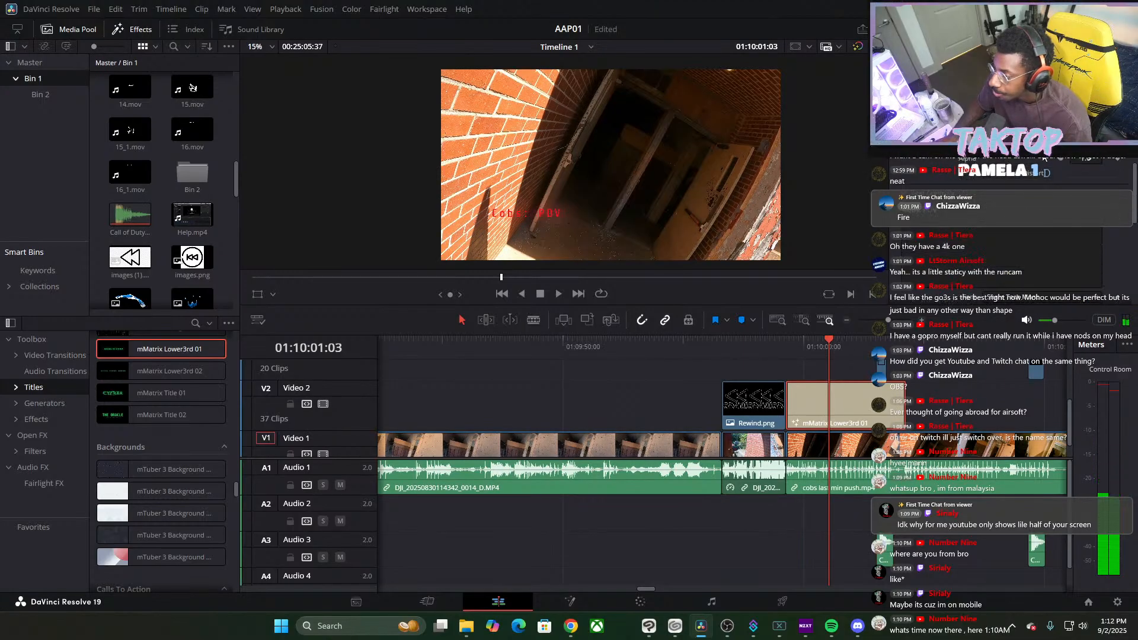
click(1069, 95)
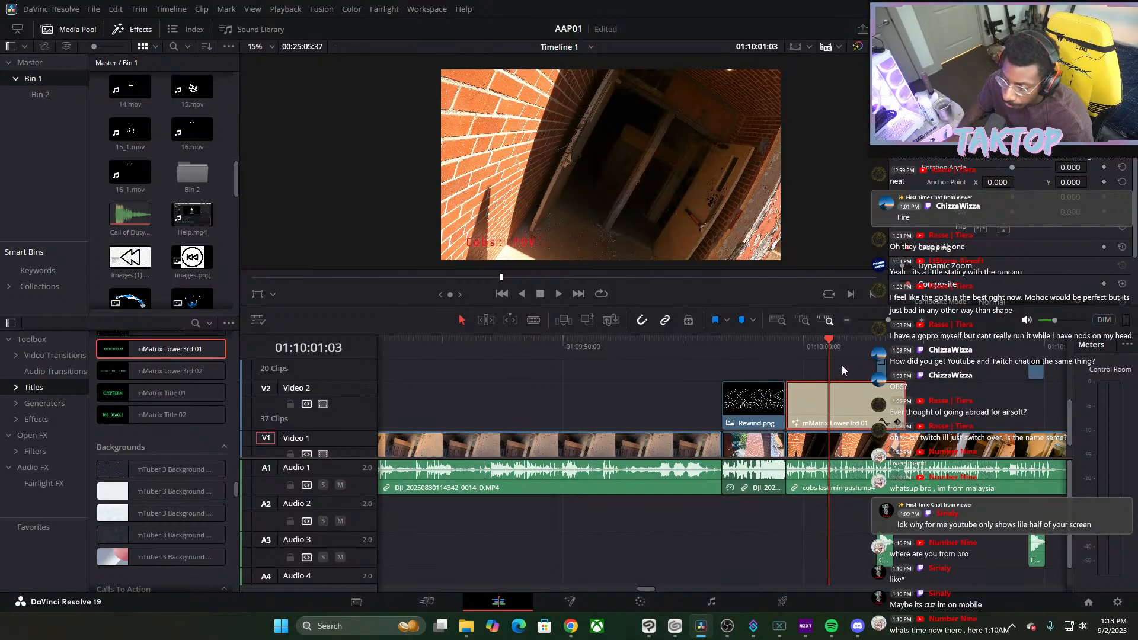
drag(830, 358, 692, 347)
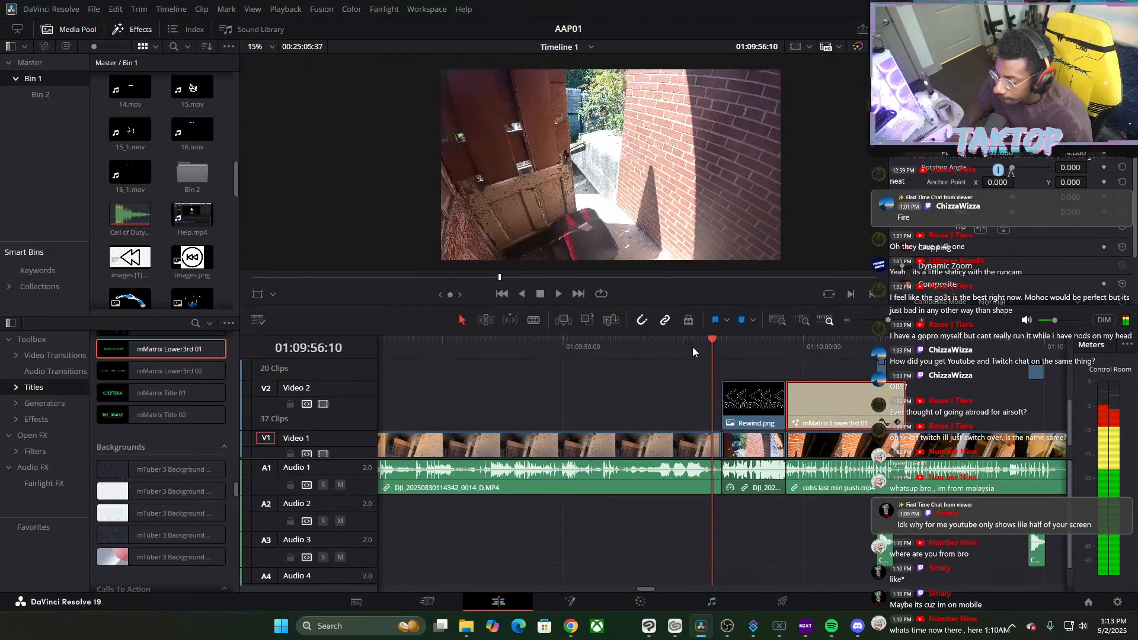
click(558, 293)
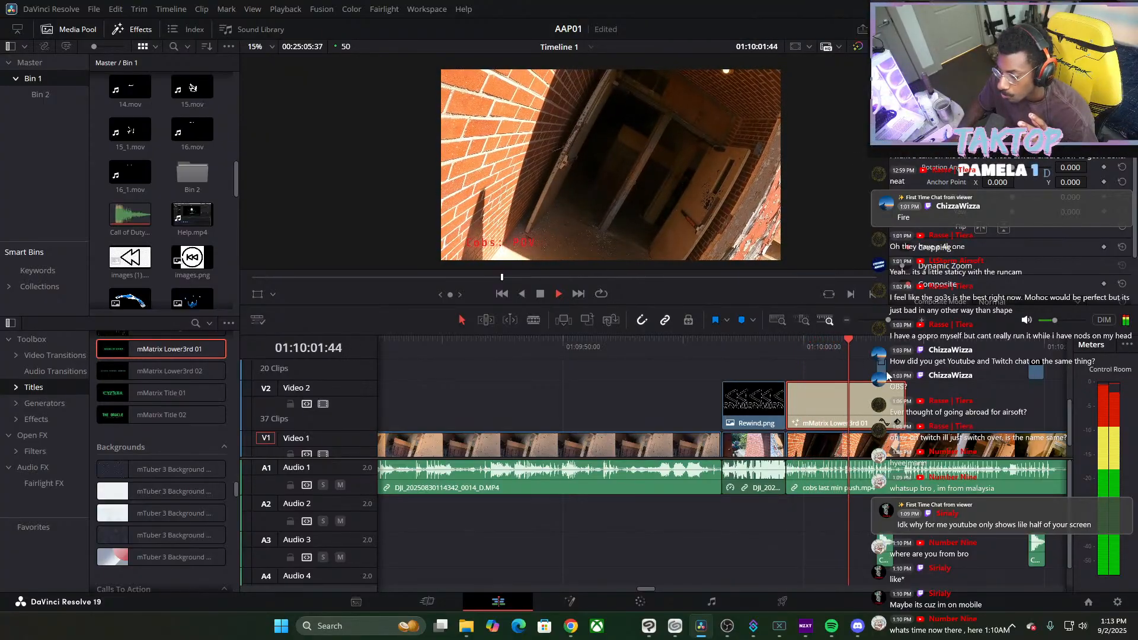
key(space)
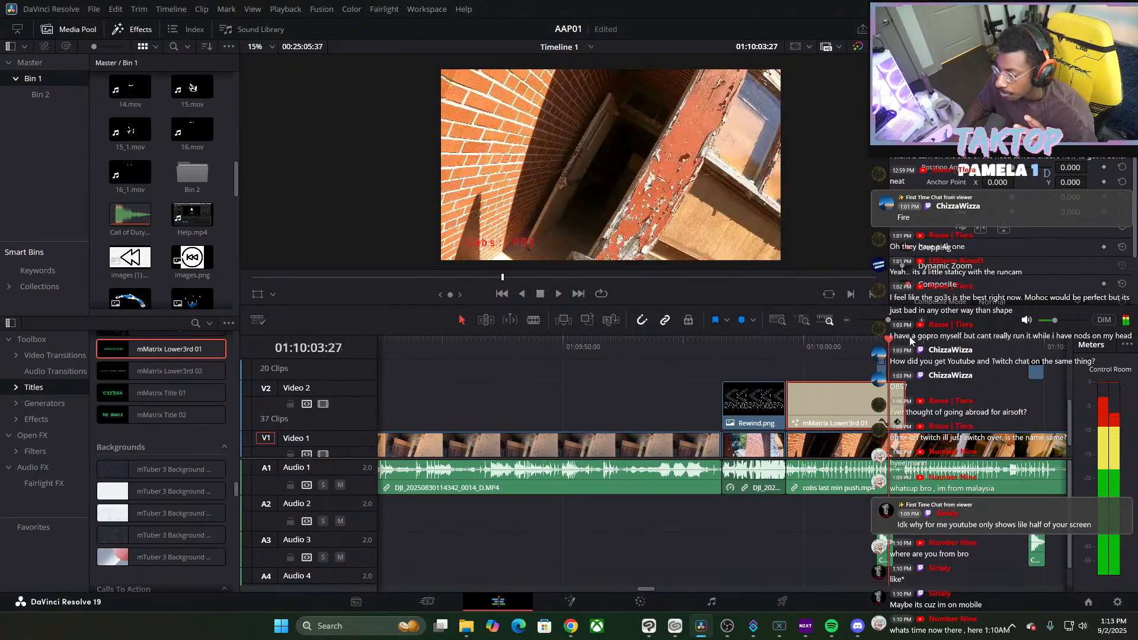
Scrub through the timeline around the Rewind.png clip, the earlier clips and the isolated clip following the title
scroll(911, 341, down, 6)
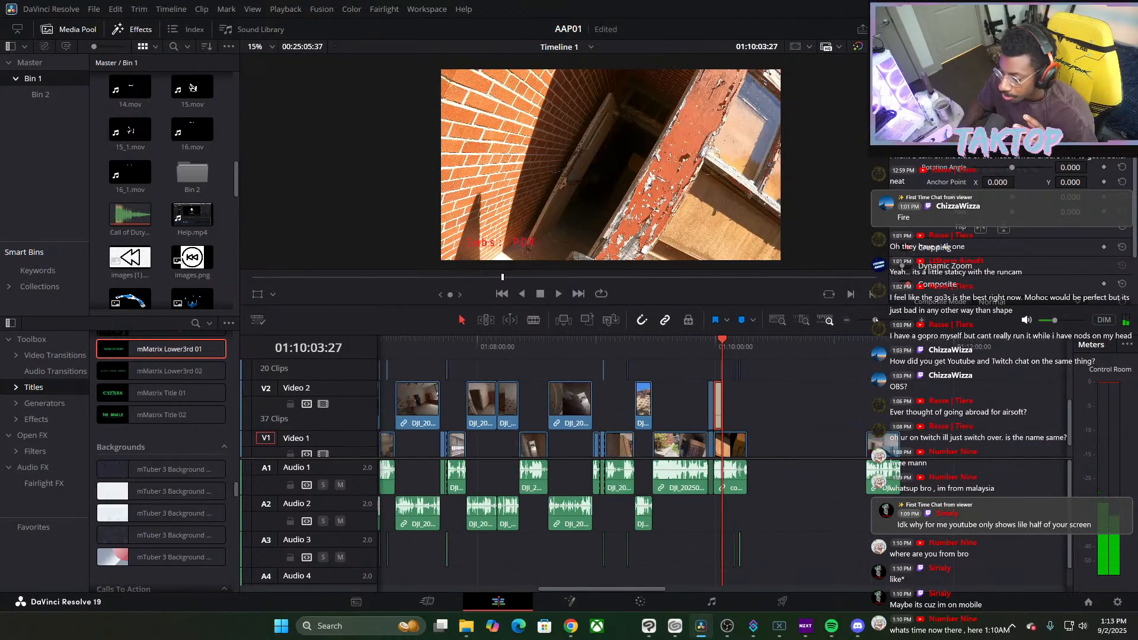
drag(723, 345, 708, 349)
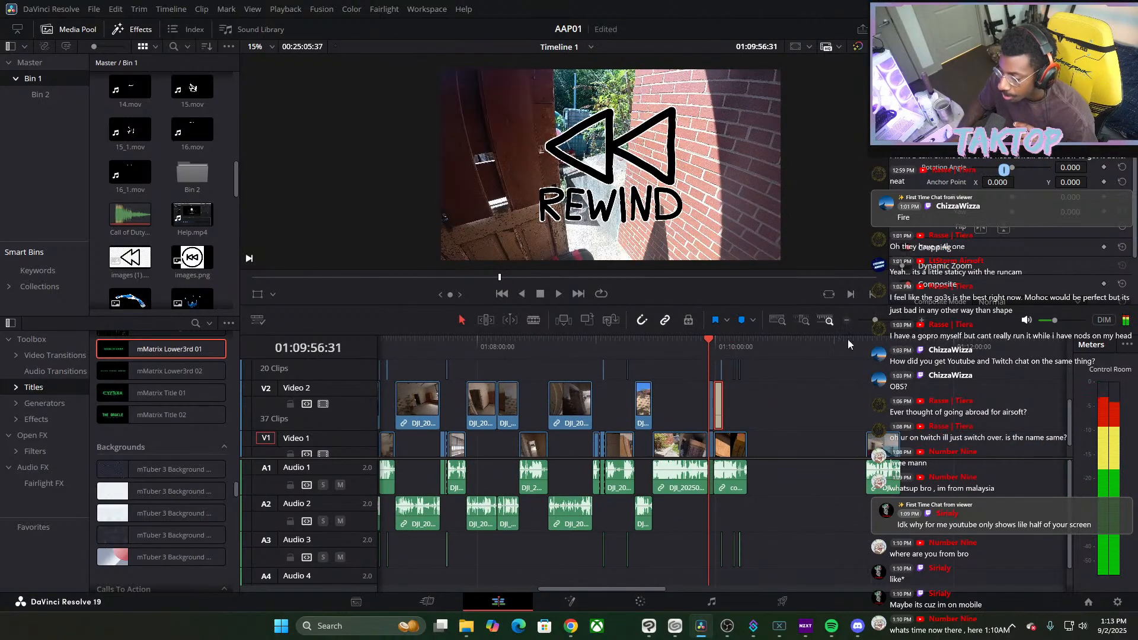
drag(875, 320, 890, 321)
click(776, 448)
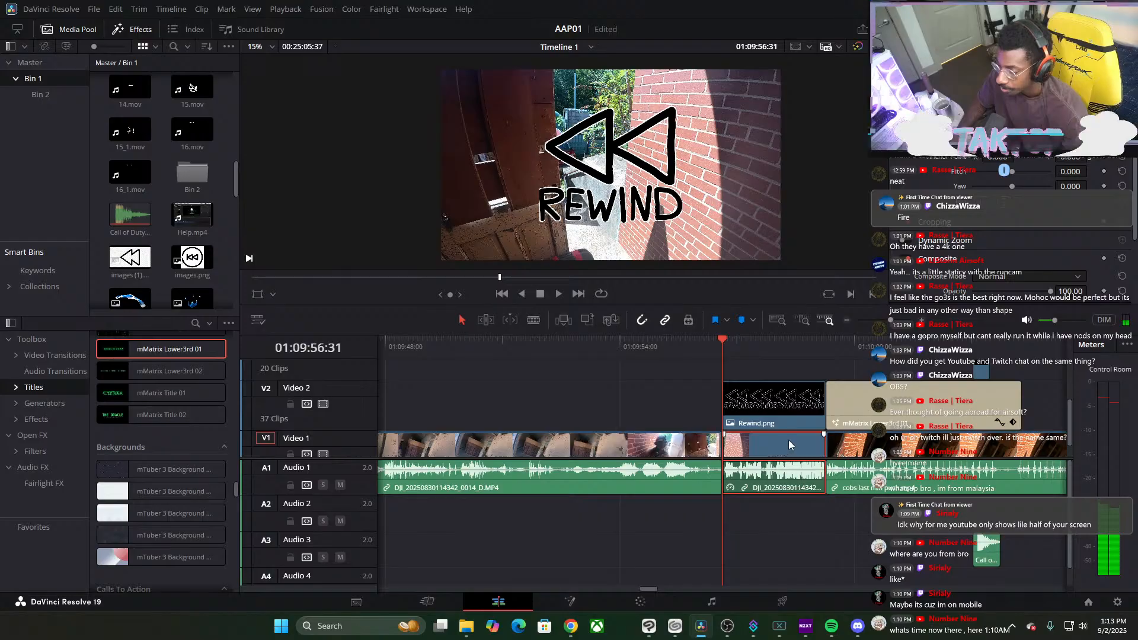
scroll(954, 323, down, 5)
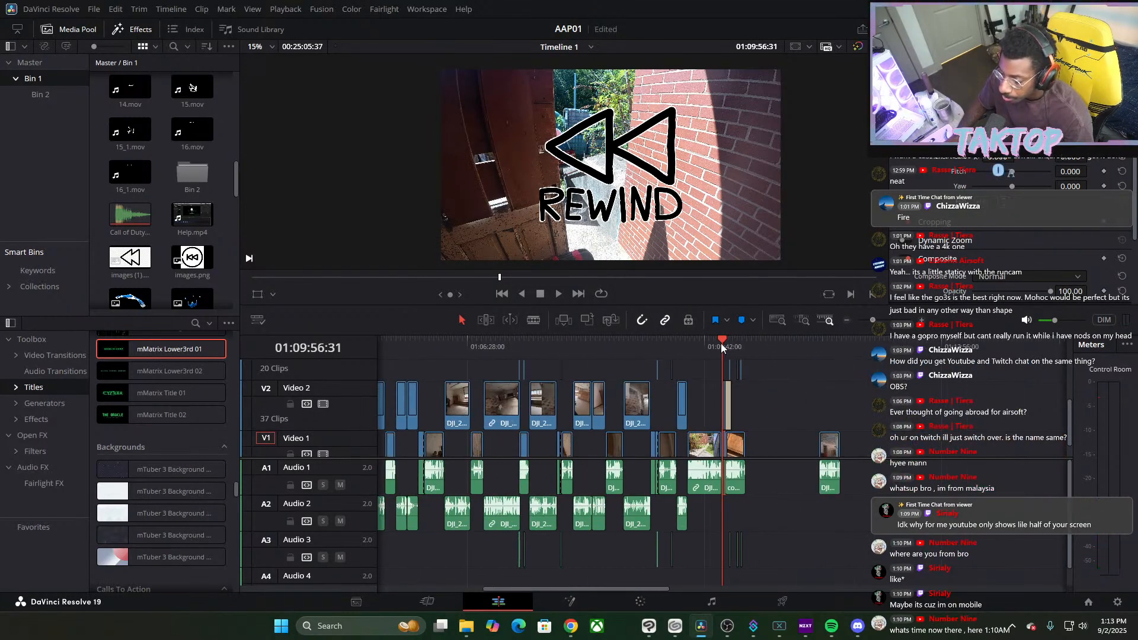
drag(721, 343, 853, 460)
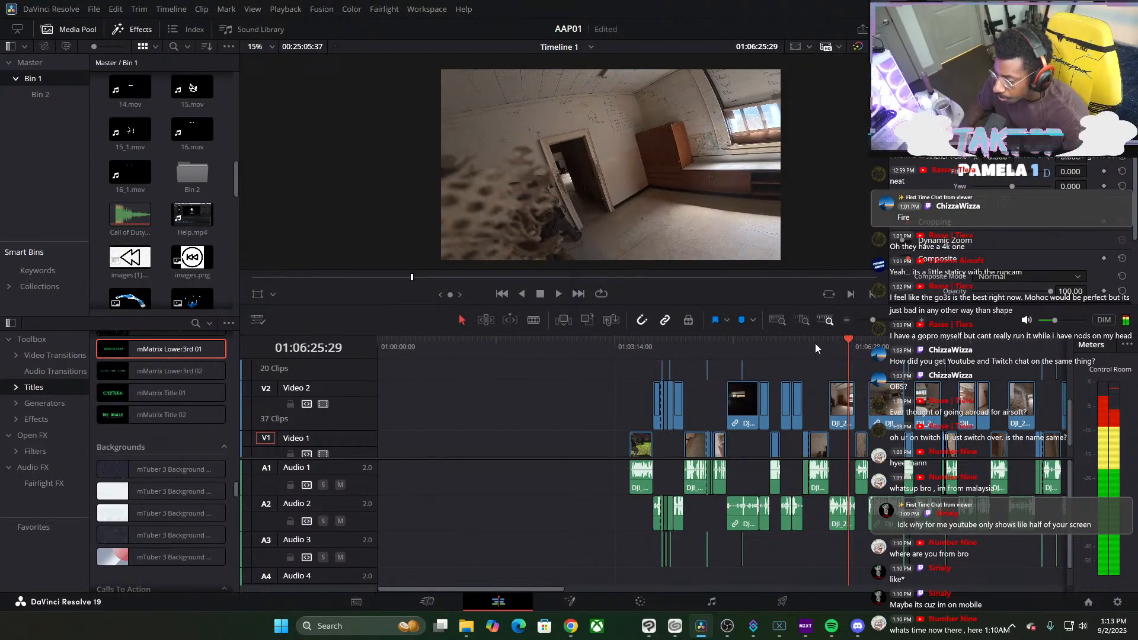
drag(872, 320, 871, 320)
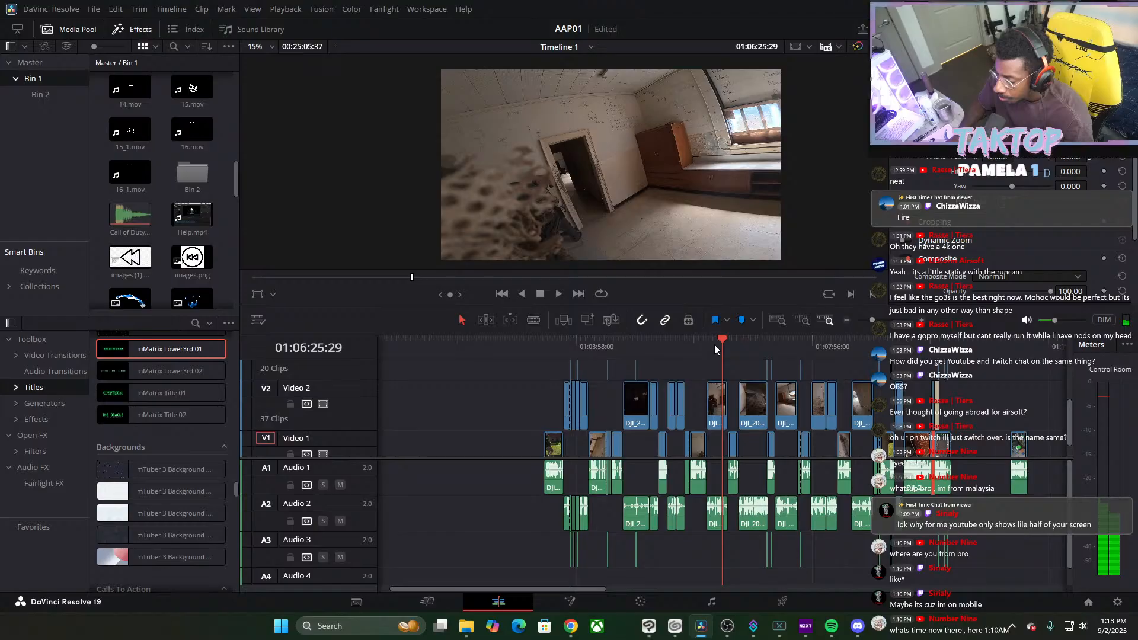
drag(716, 350, 1001, 403)
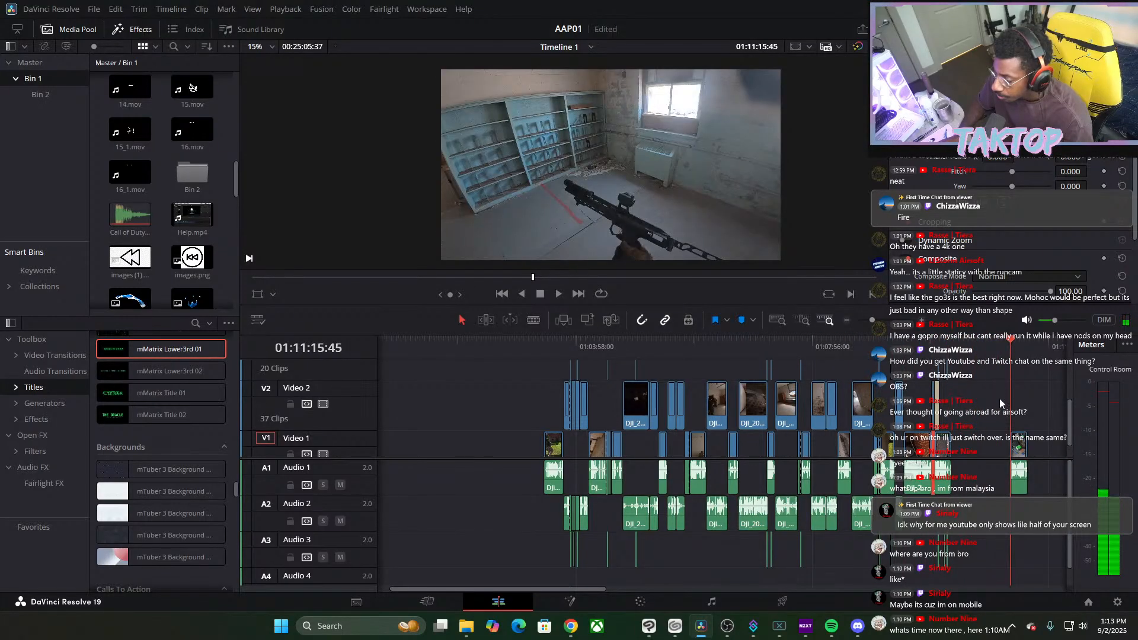
Delete the Video 1 clip and its audio beneath the Video 2 clip that starts at 01:15:36:07
key(ctrl+minus)
drag(711, 349, 841, 389)
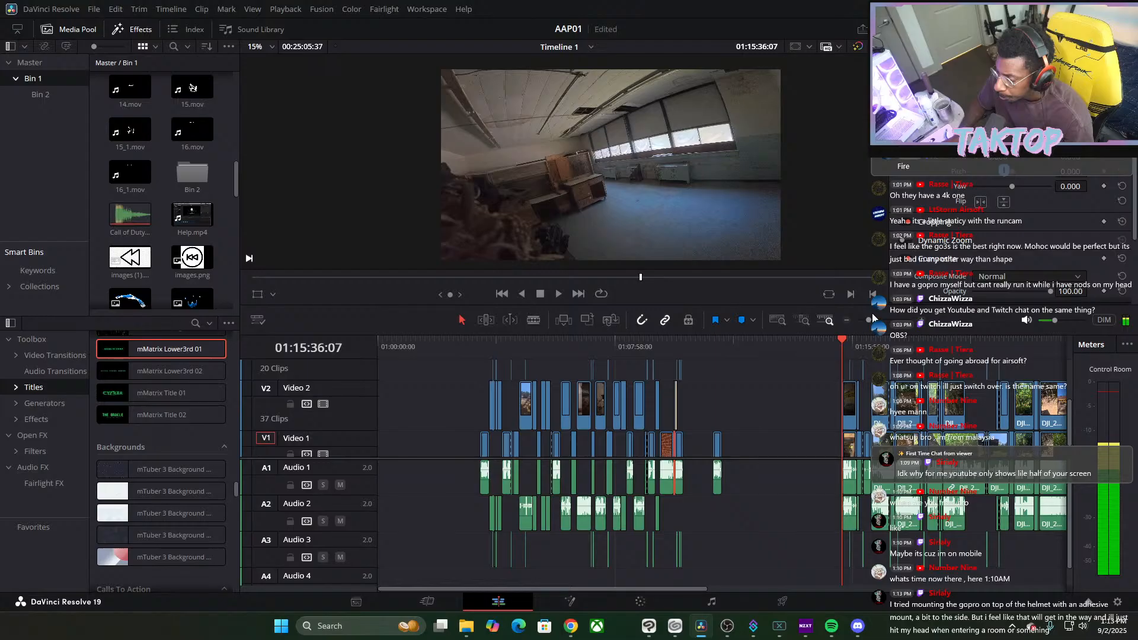
drag(868, 320, 882, 330)
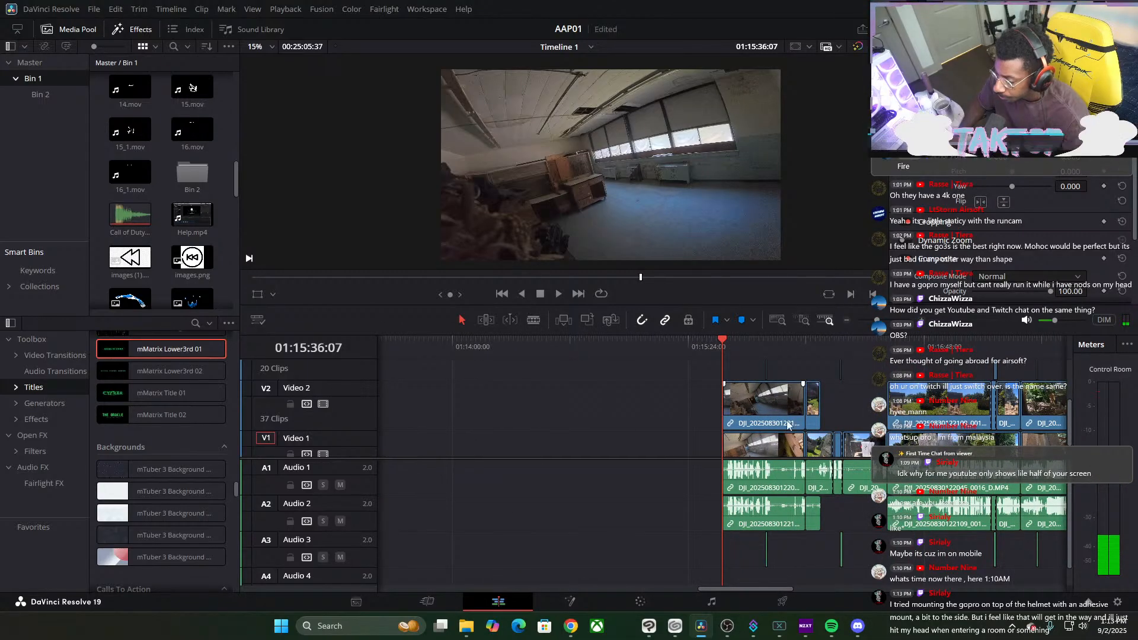
key(BackSpace)
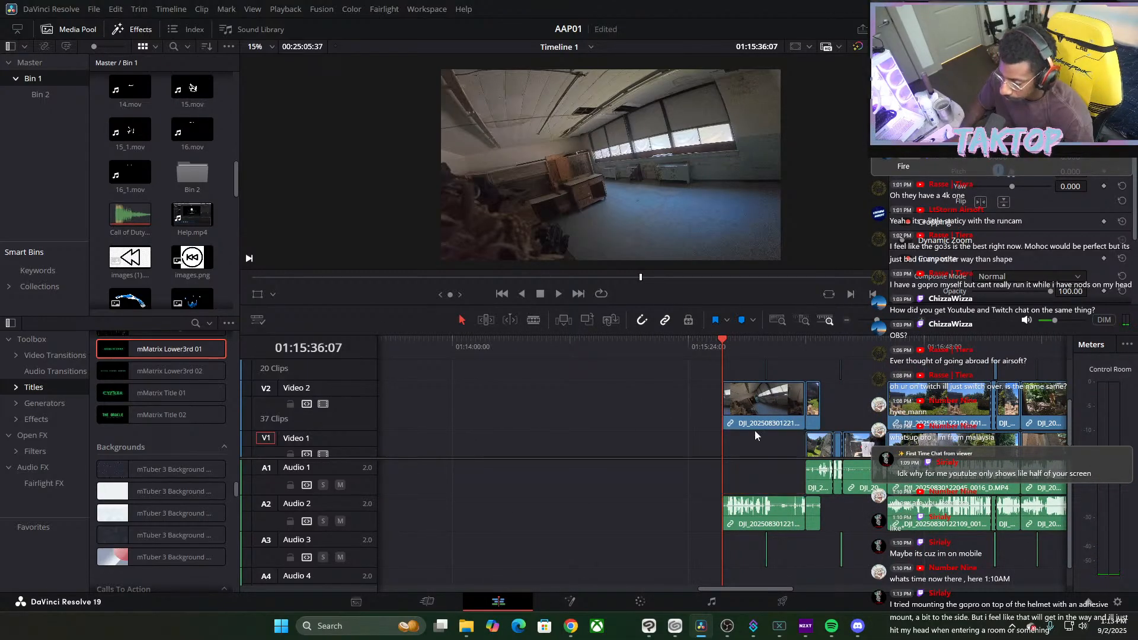
Split the next Video 1 clip where the short Video 2 clip above it ends, and delete the piece beneath that clip
click(531, 320)
click(820, 446)
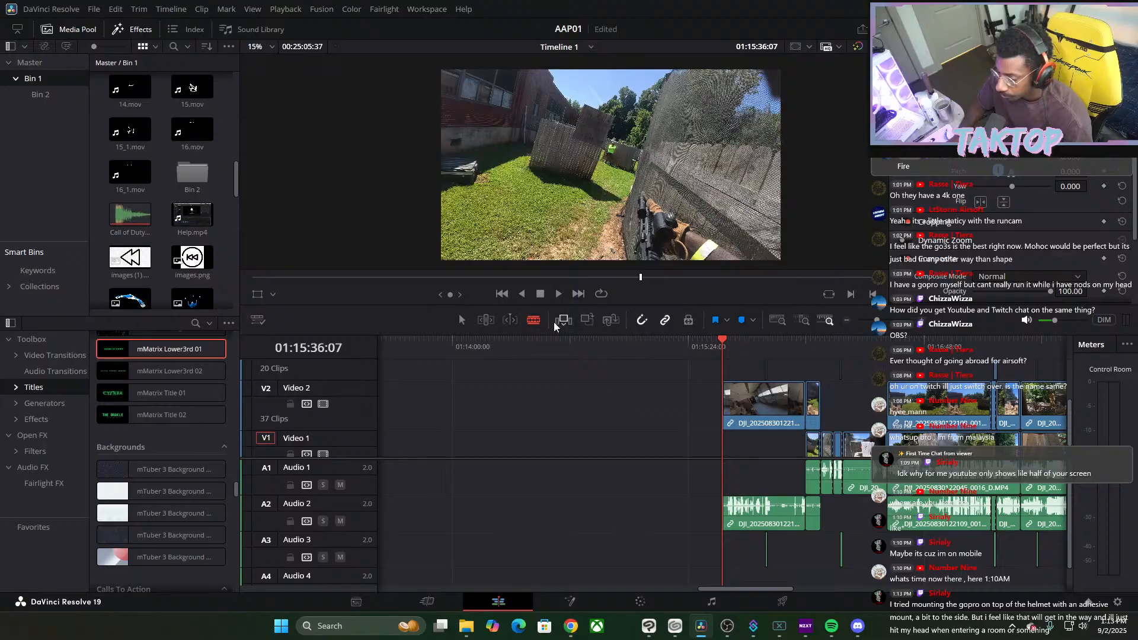
click(463, 321)
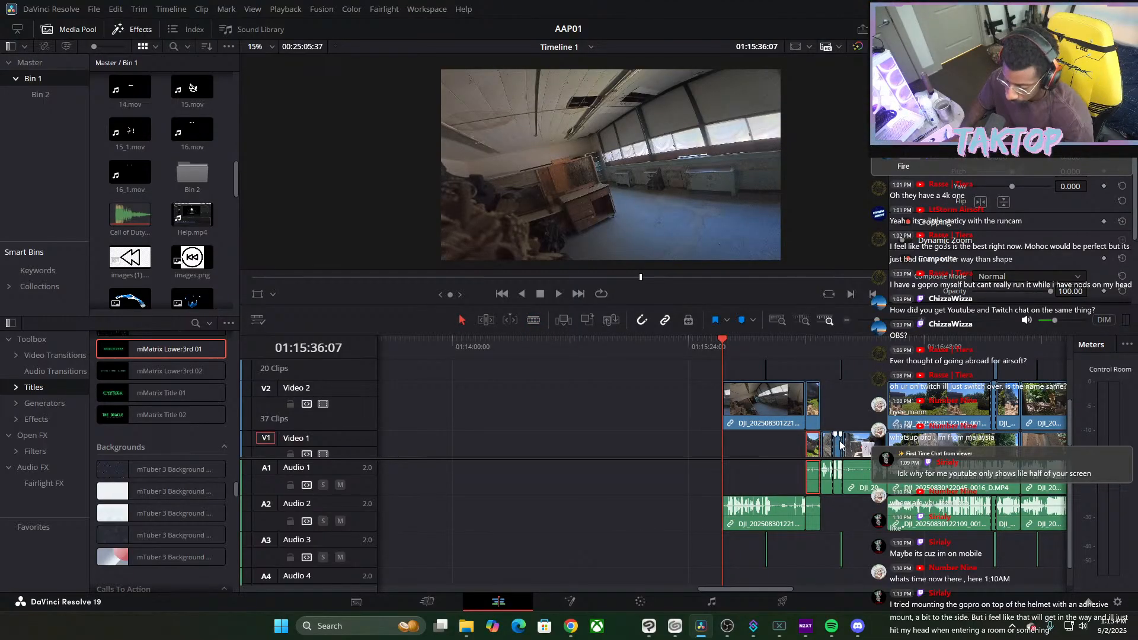
key(BackSpace)
Delete the Video 1 clip and its audio beneath the Video 2 clip at 01:16:35:06
key(Down)
key(Down)
key(Down)
key(Down)
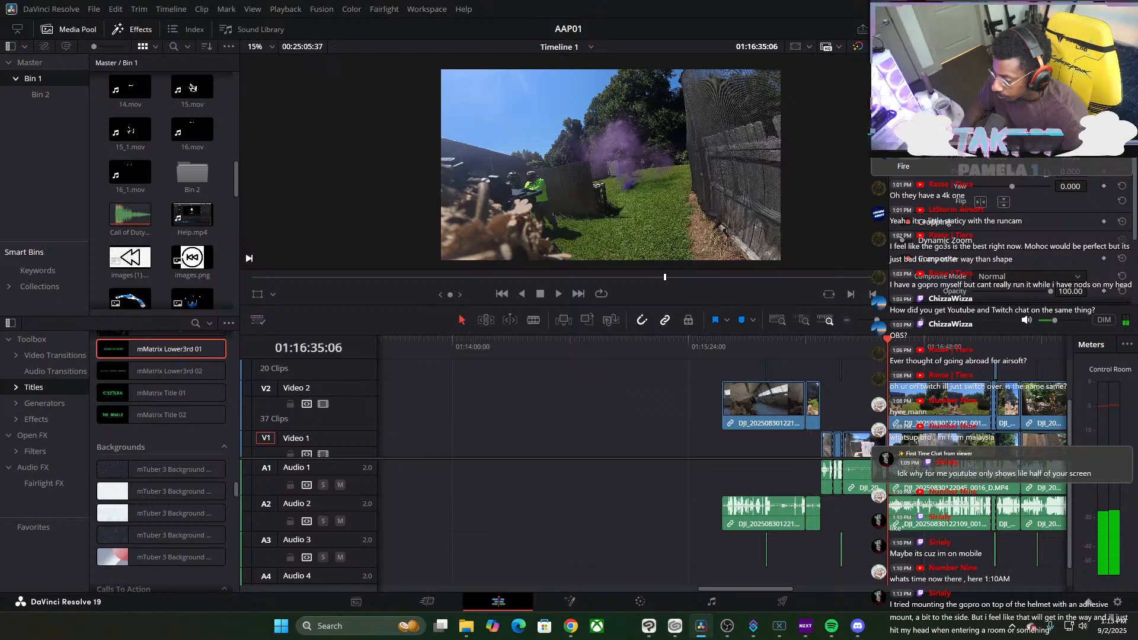
key(BackSpace)
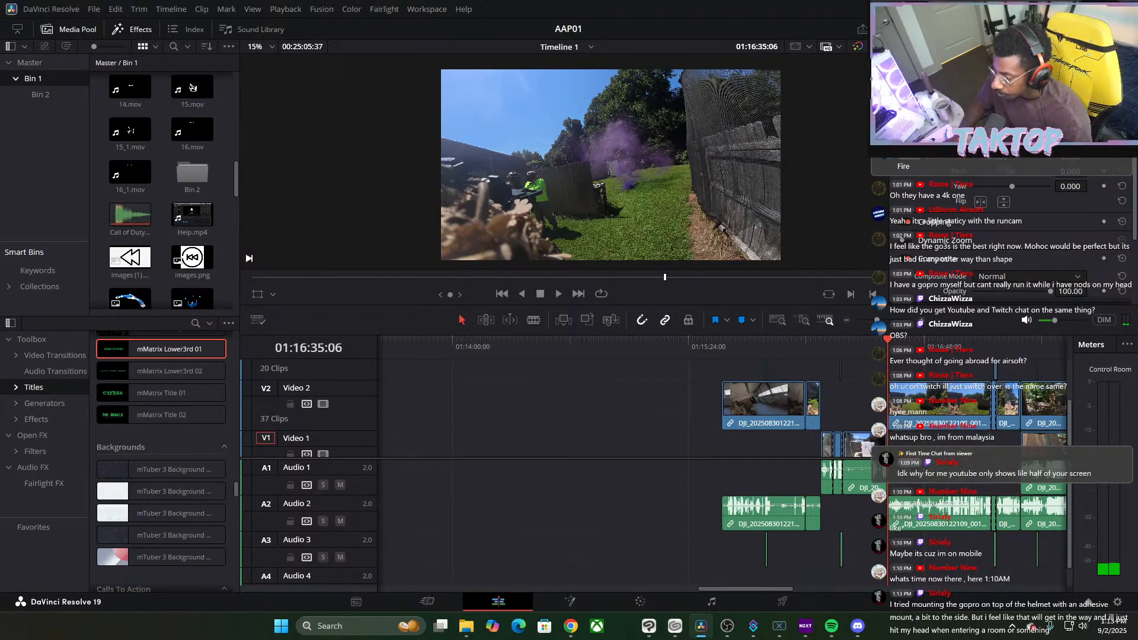
Delete the Video 1 clips and their audio beneath the Video 2 clips up to 01:18:19:10, including the short overlapping piece there
key(ctrl+minus)
drag(721, 352, 850, 379)
key(BackSpace)
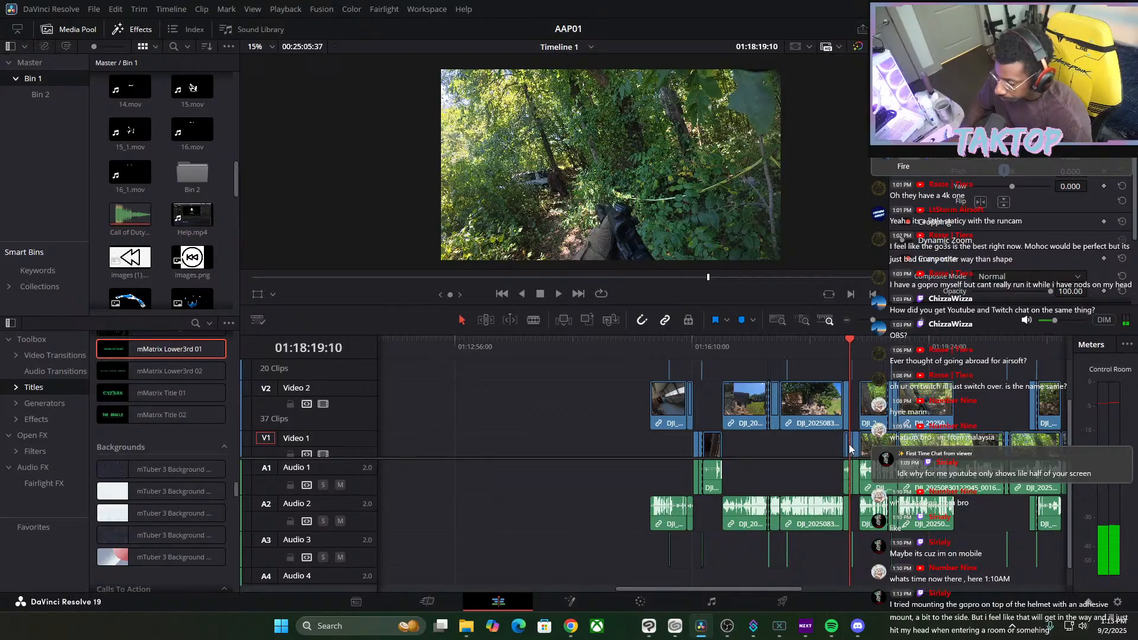
key(BackSpace)
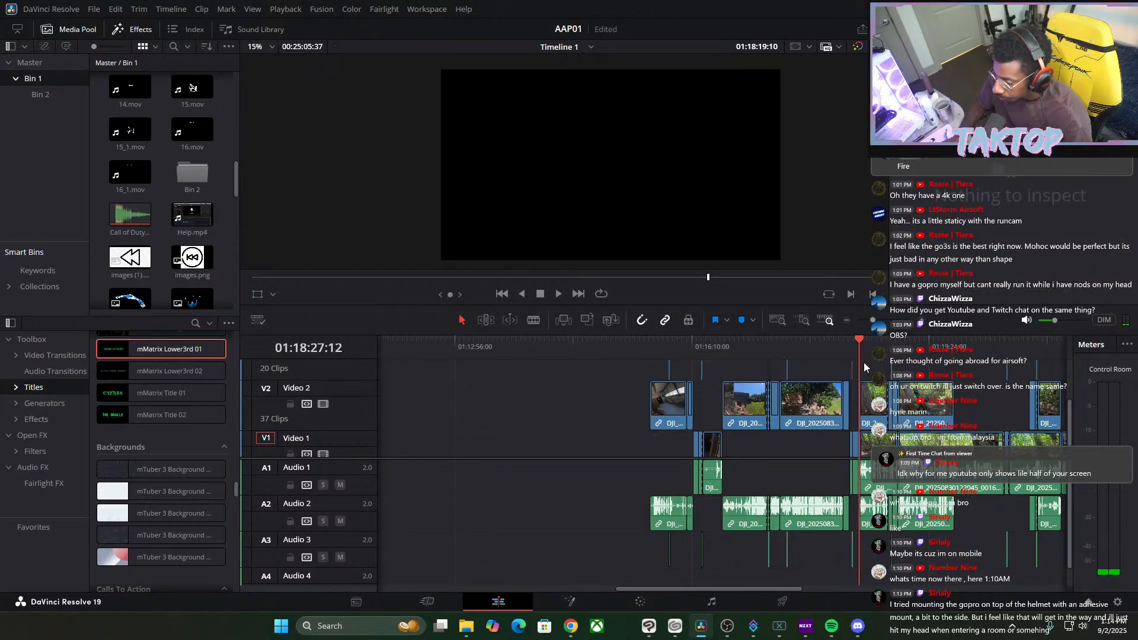
Remove the Video 1 footage beneath the next Video 2 clips, splitting the long Video 1 clip where the Video 2 footage above it ends
drag(864, 363, 872, 365)
key(BackSpace)
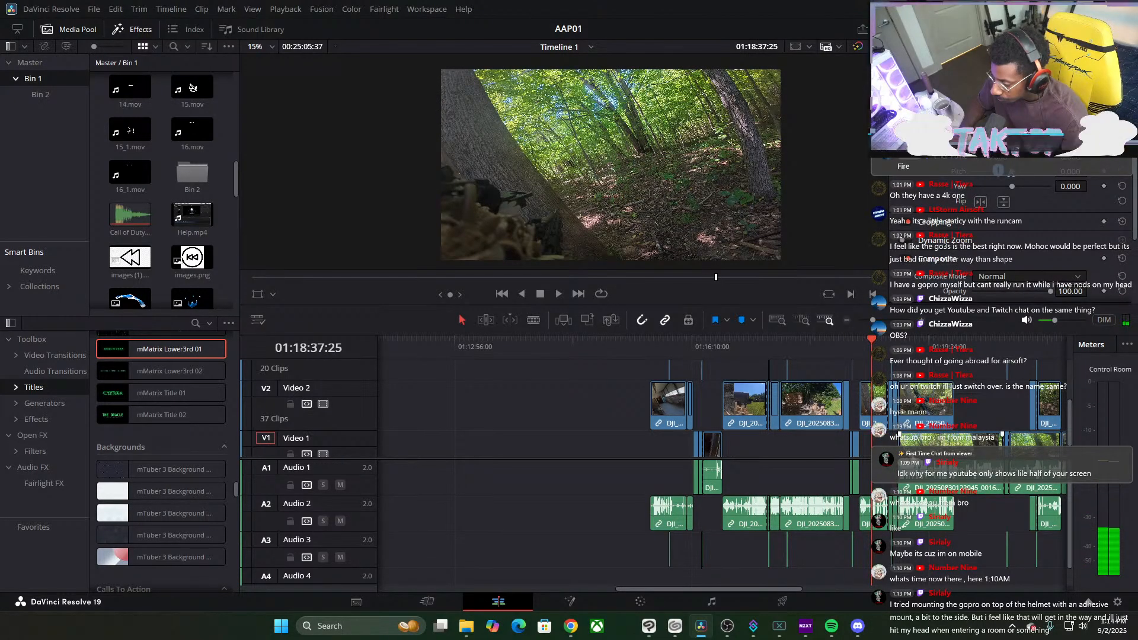
click(535, 321)
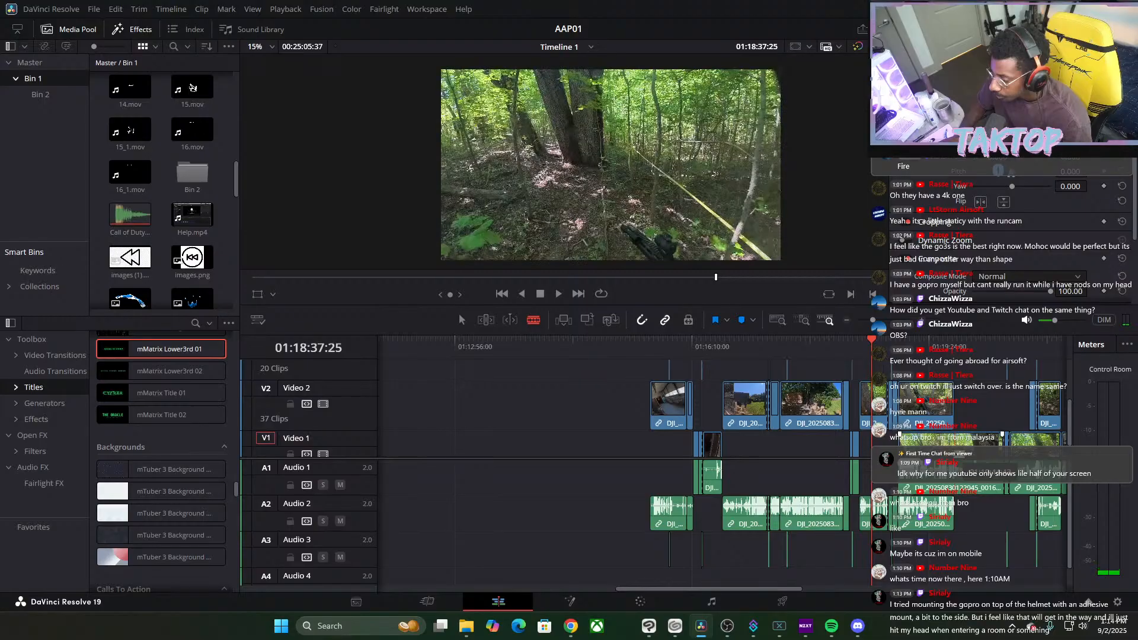
click(461, 320)
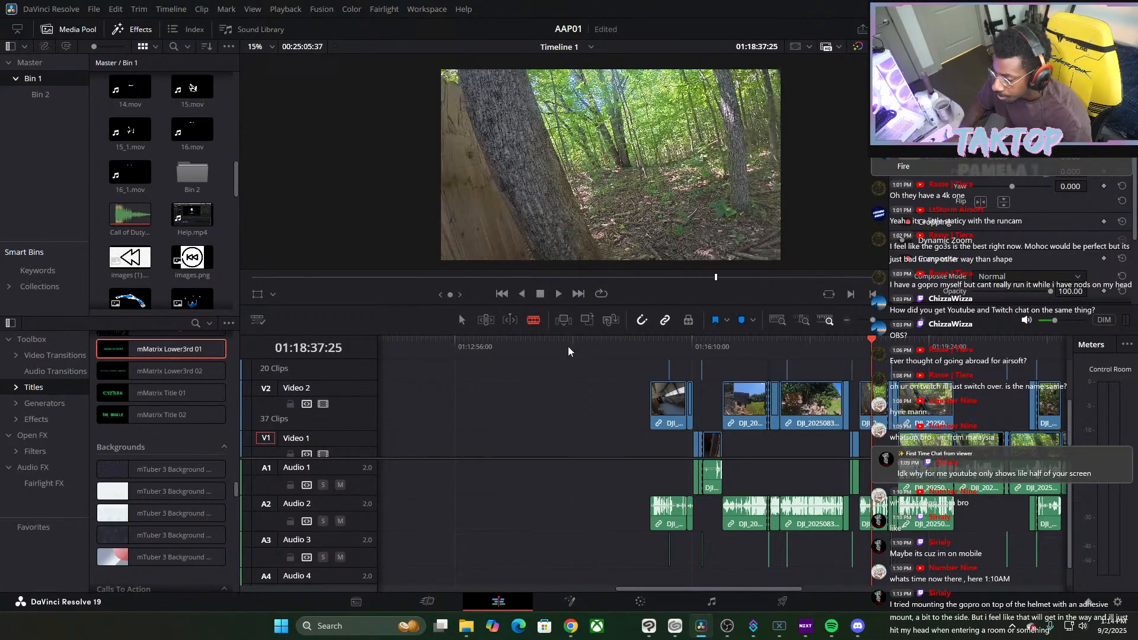
key(BackSpace)
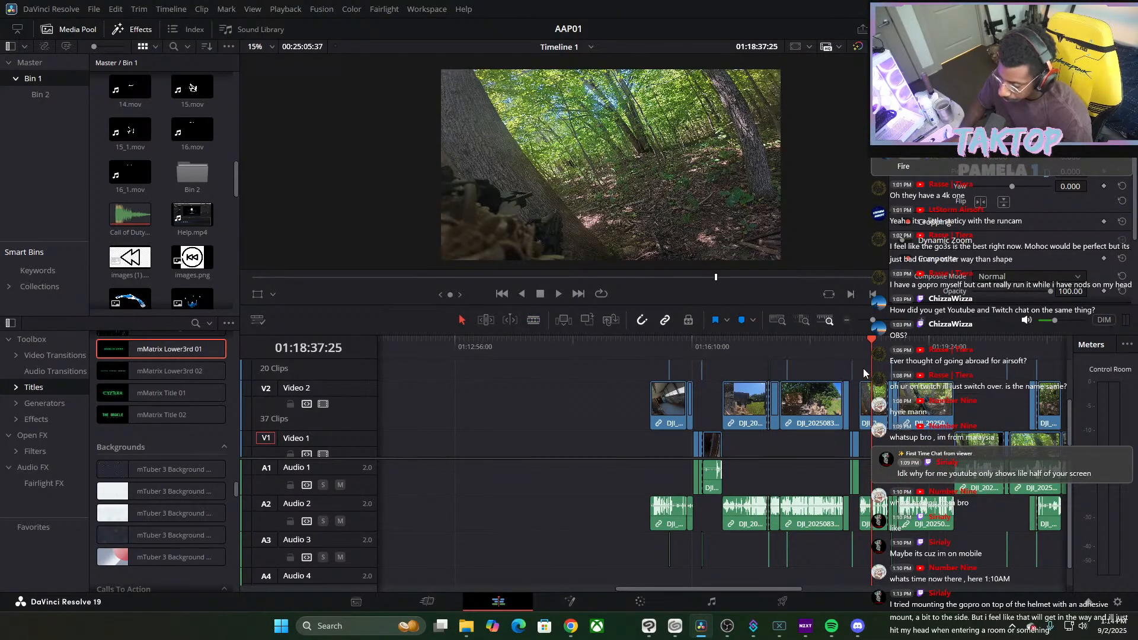
Find mTransition Distortion 08 among the video transitions and apply it to the start of the Video 2 clip at 01:16:35:06
drag(870, 352, 719, 378)
key(space)
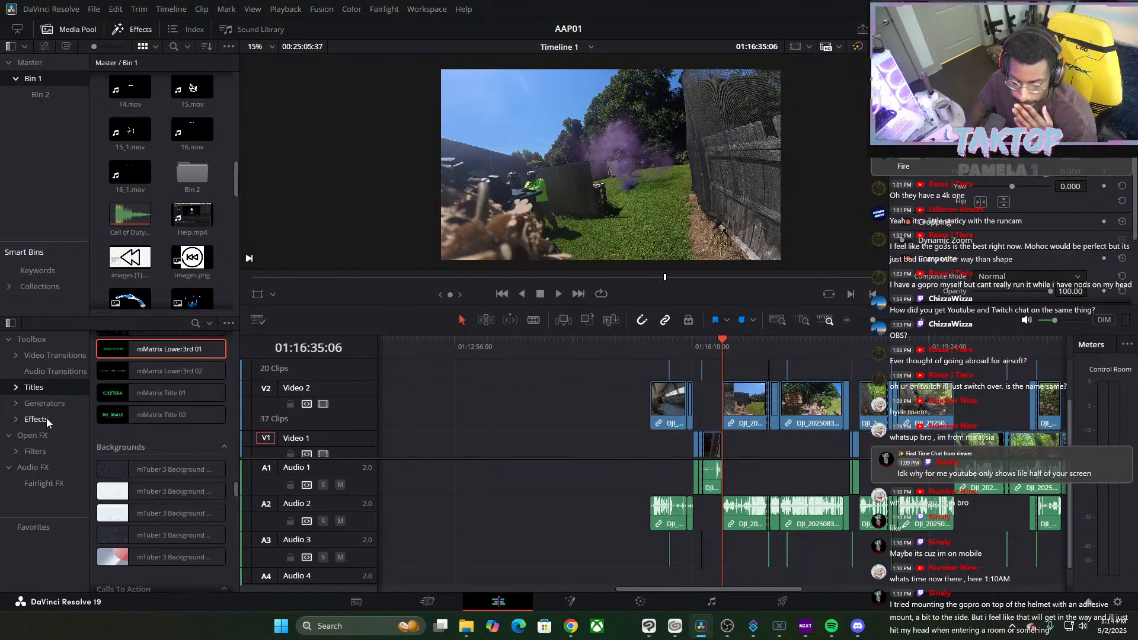
click(27, 340)
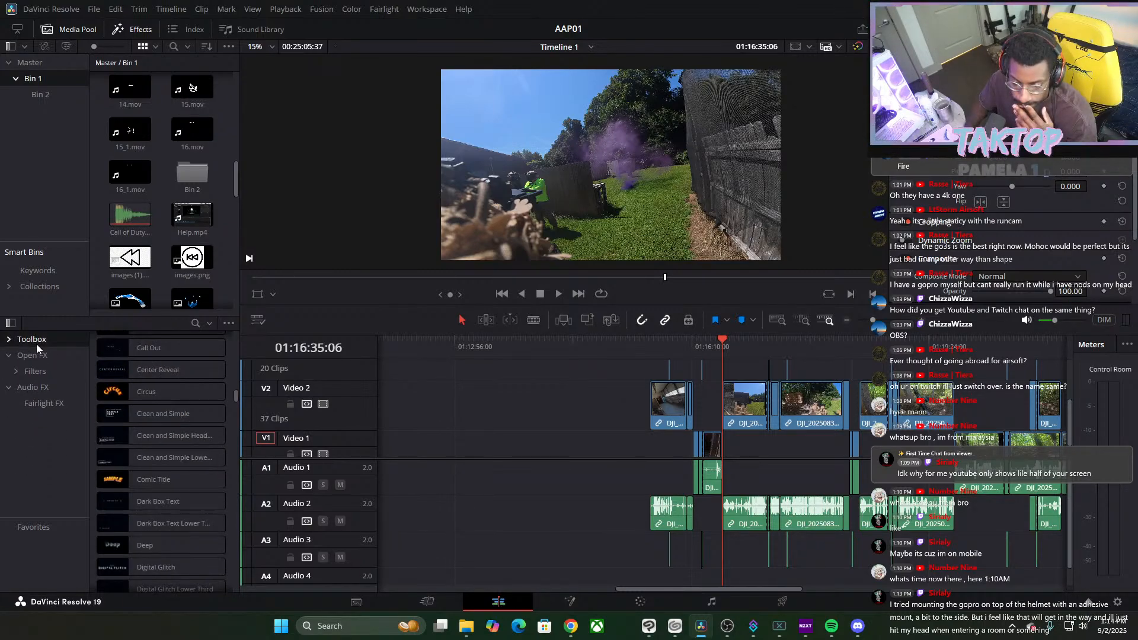
scroll(173, 389, down, 5)
scroll(169, 399, down, 12)
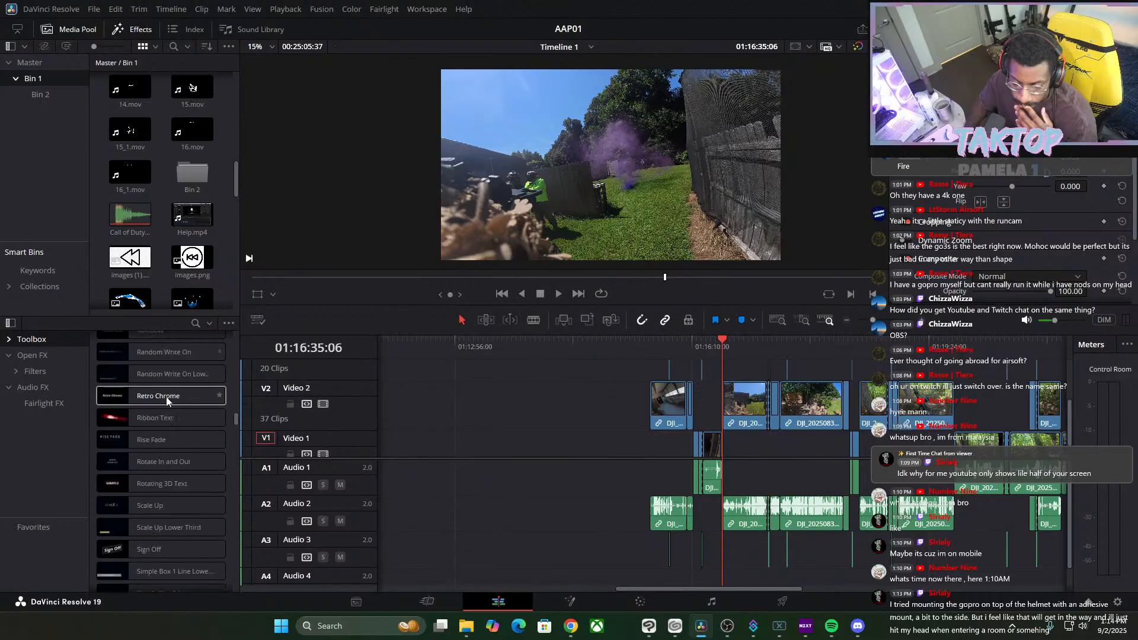
scroll(202, 436, down, 10)
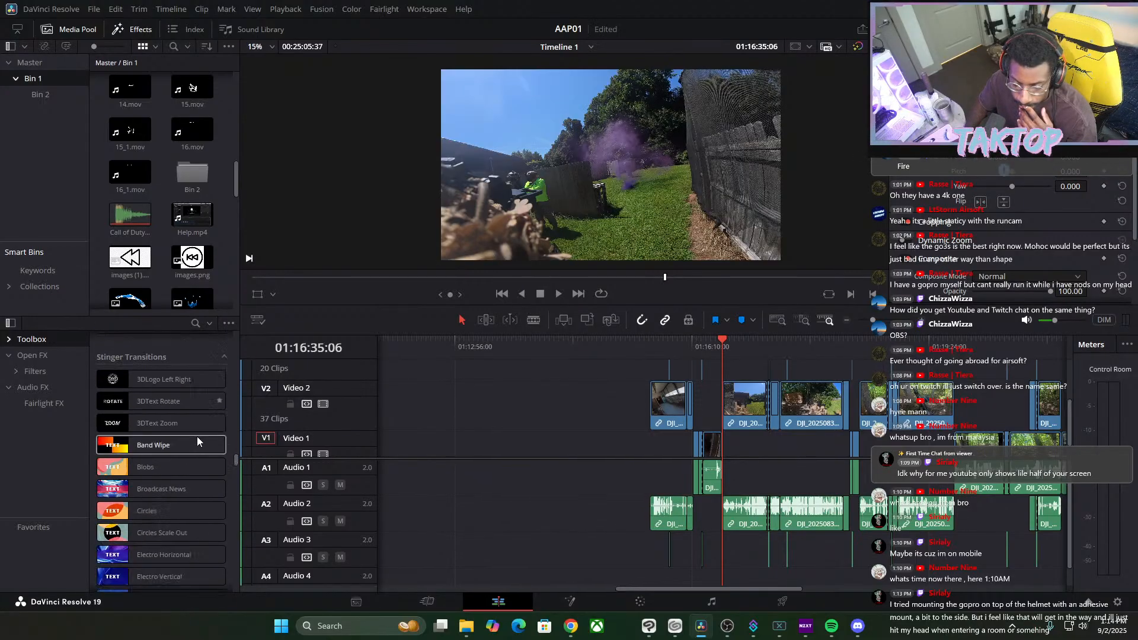
click(9, 340)
click(42, 356)
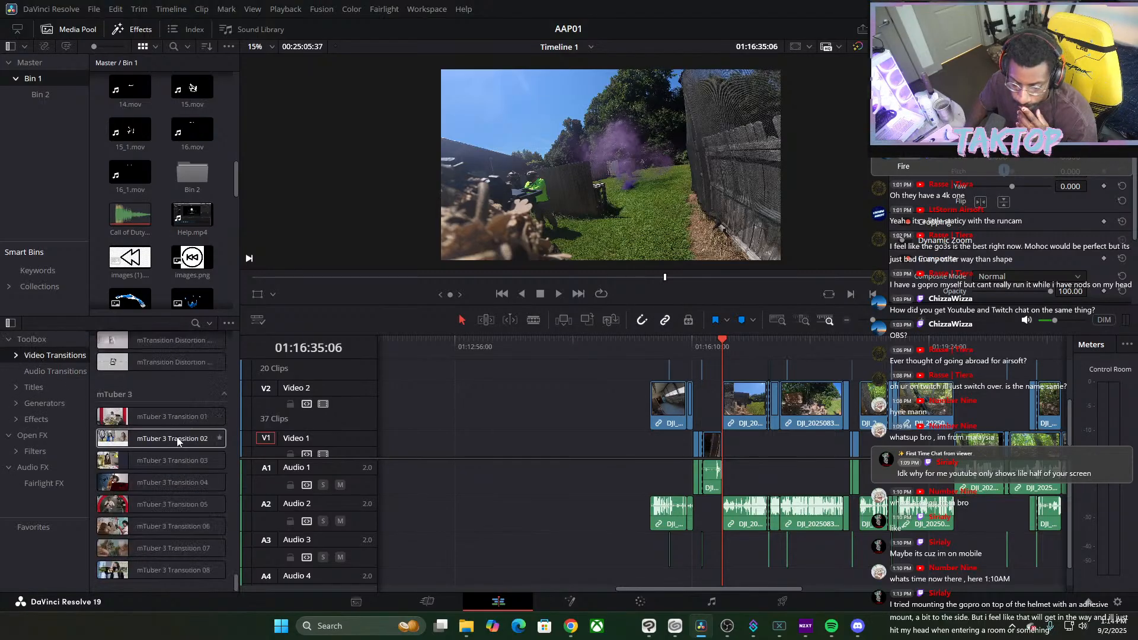
scroll(180, 465, up, 6)
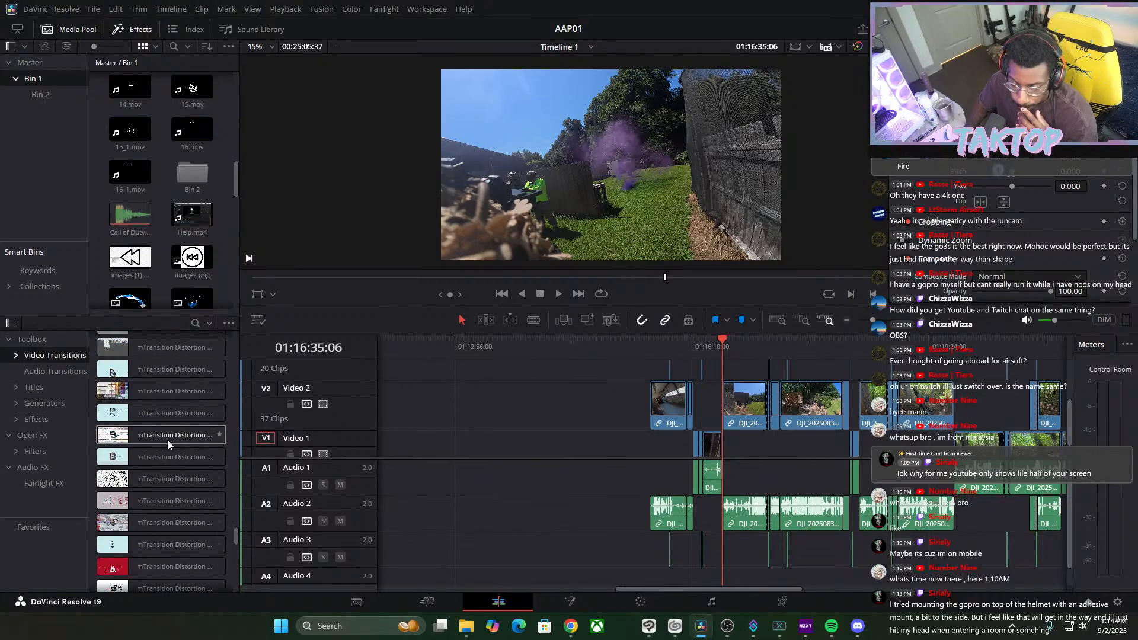
scroll(145, 432, up, 4)
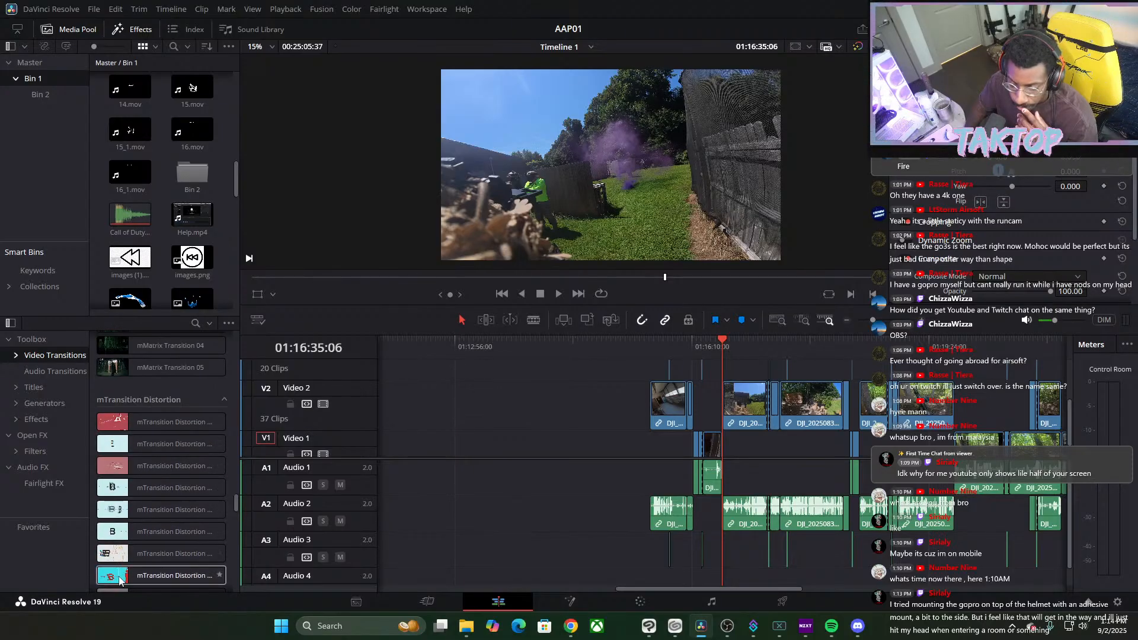
drag(645, 409, 725, 417)
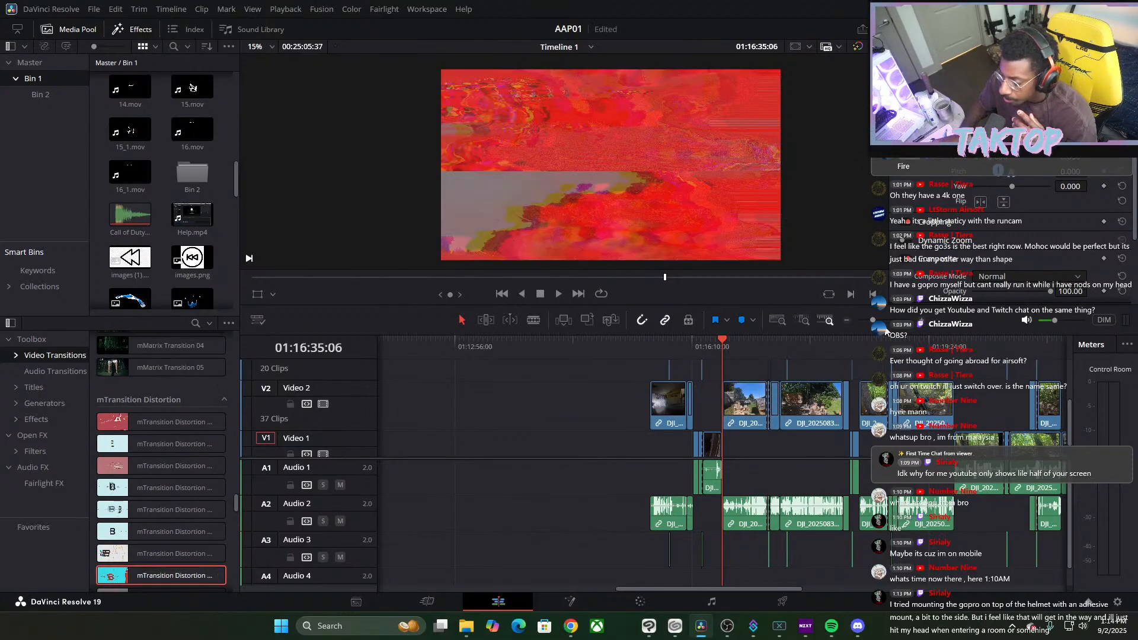
Apply mTransition Distortion 08 to the Video 2 cut at 01:17:22:28
mouse_move(874, 321)
mouse_down()
mouse_move(885, 320)
mouse_move(876, 320)
mouse_up()
drag(826, 356, 841, 390)
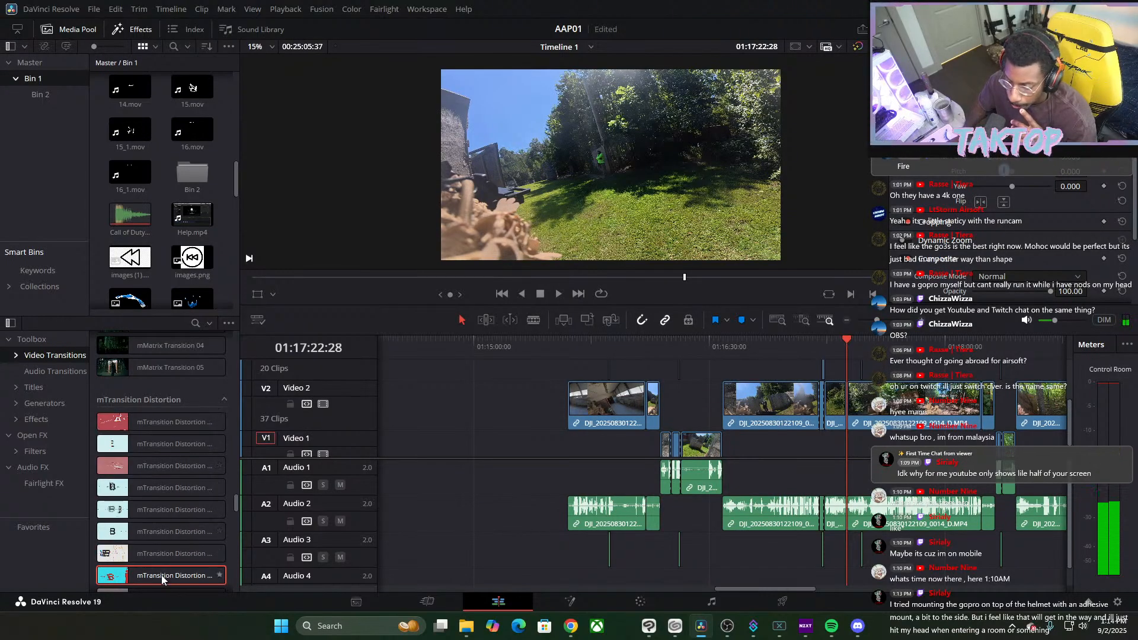
drag(161, 575, 848, 400)
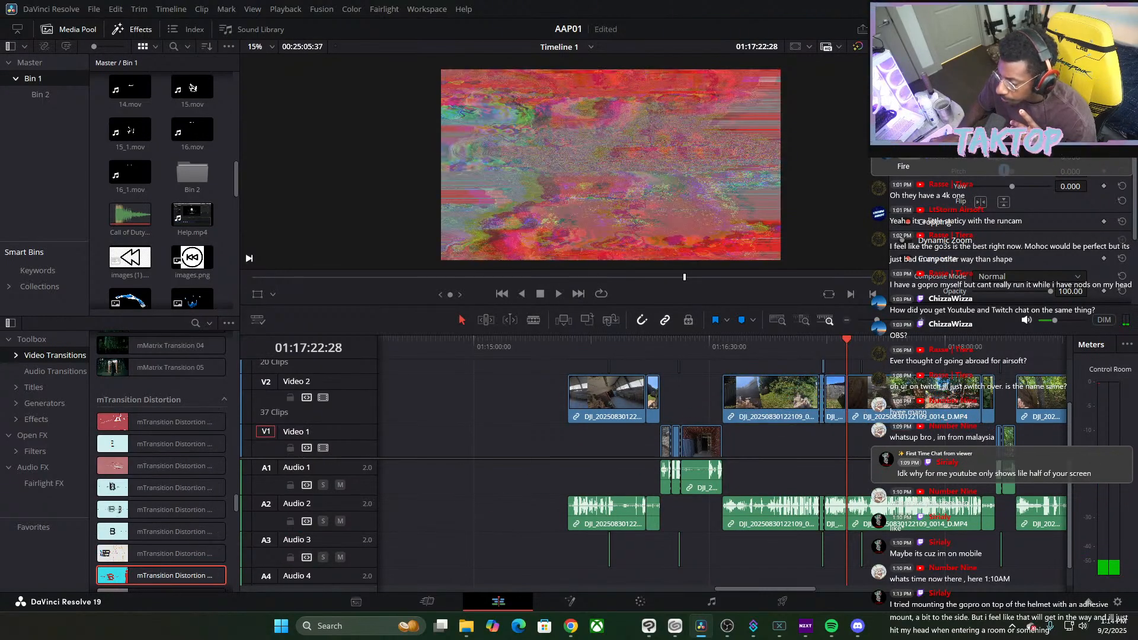
Extend the start of the Video 1 clip back to 01:18:19:10 so it meets the end of the Video 2 clip
mouse_move(877, 320)
mouse_down()
mouse_move(891, 328)
mouse_move(882, 335)
mouse_up()
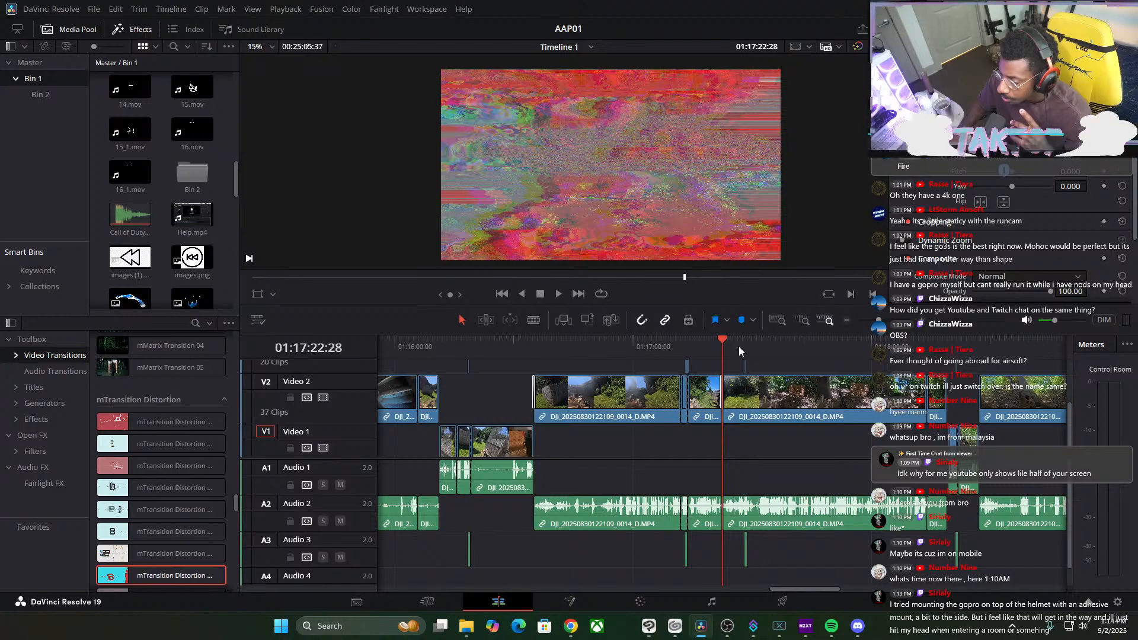
drag(738, 346, 952, 353)
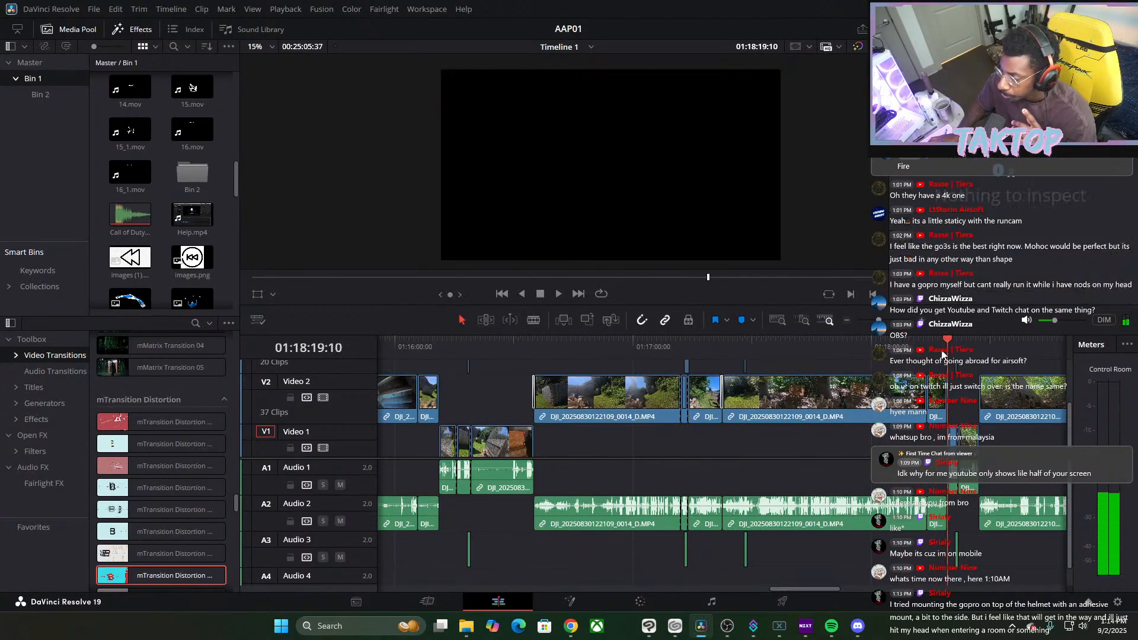
drag(880, 321, 896, 328)
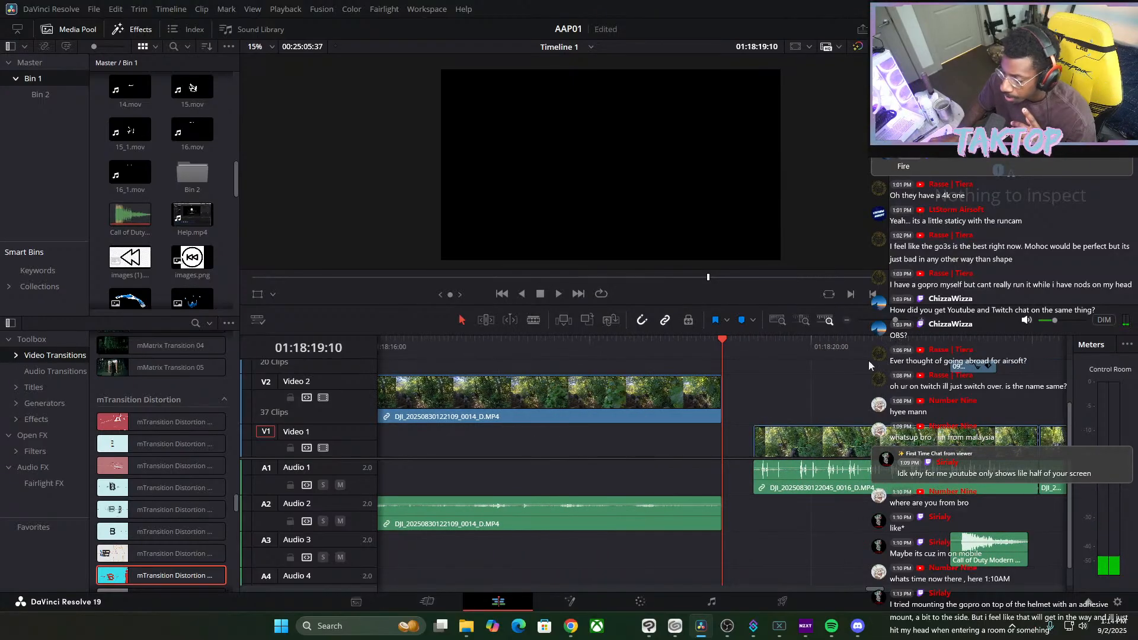
drag(755, 445, 723, 444)
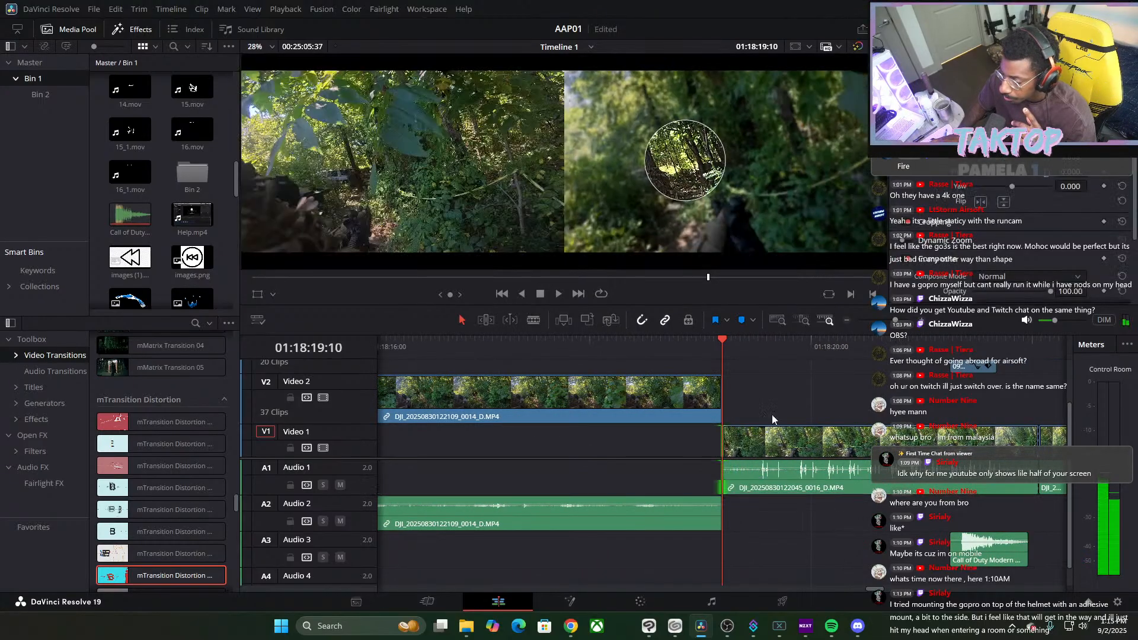
Split the Video 1 clip at 01:20:46:15 and delete the piece and its audio beneath the Video 2 clips that start there
drag(896, 320, 875, 321)
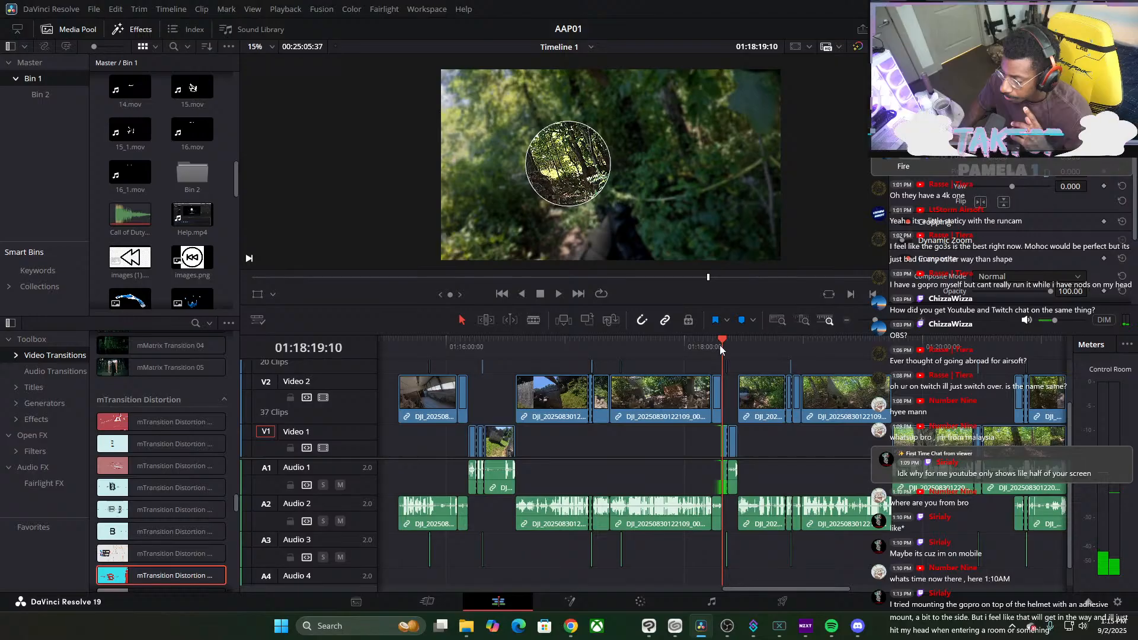
drag(719, 345, 1014, 400)
click(533, 320)
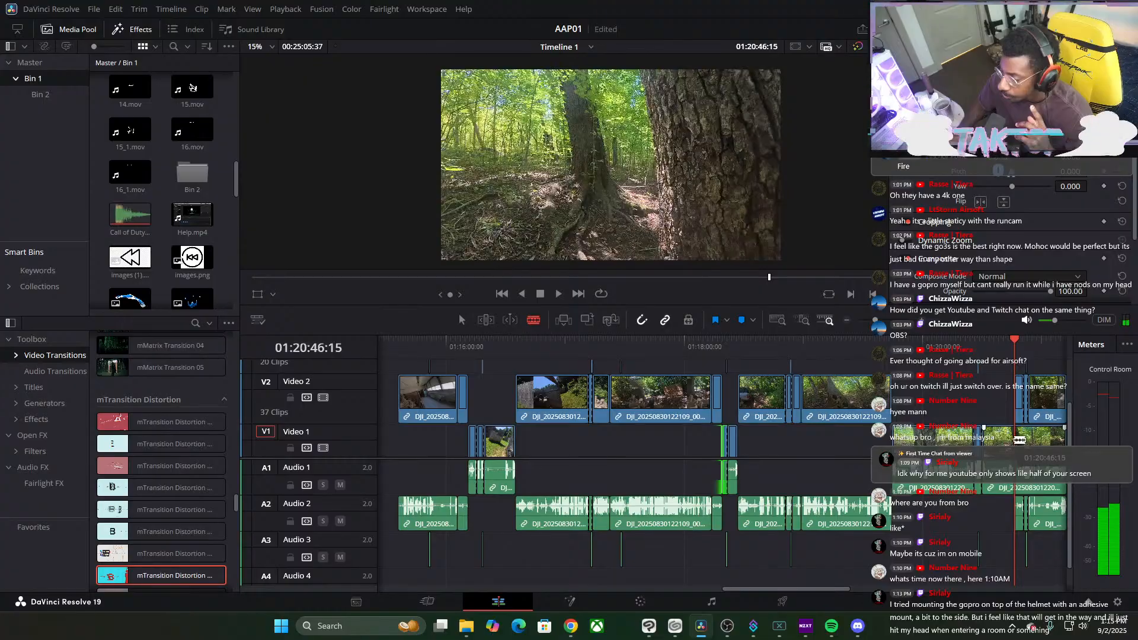
drag(875, 320, 880, 328)
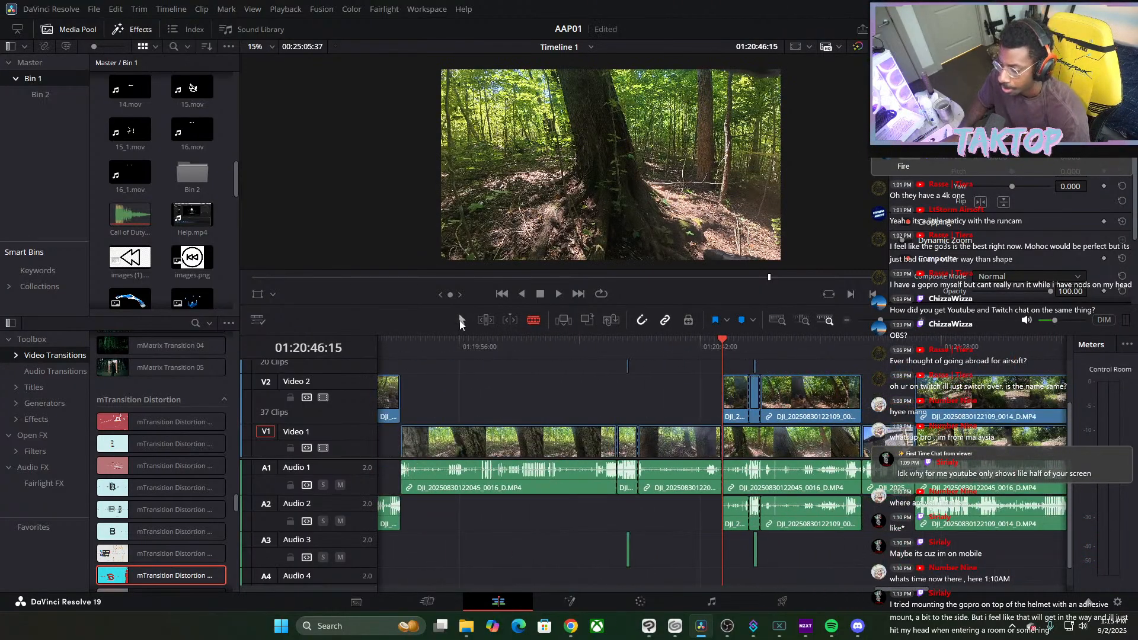
click(461, 321)
key(BackSpace)
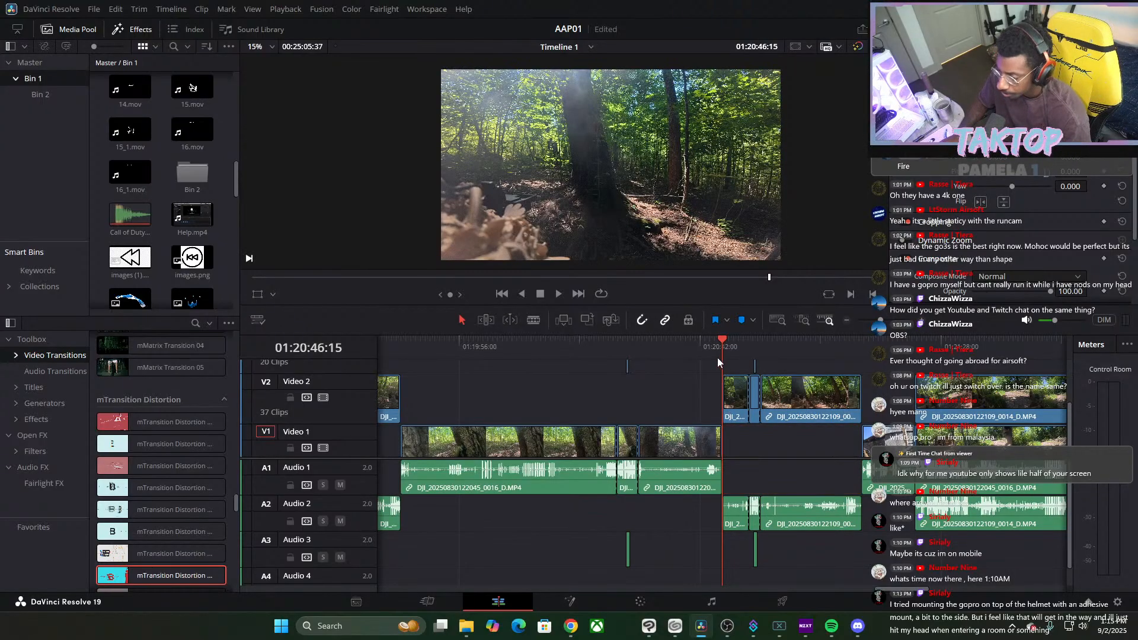
Apply mTransition Distortion 08 to the end of the Video 2 clip at 01:21:12:47
drag(734, 351, 859, 380)
click(896, 323)
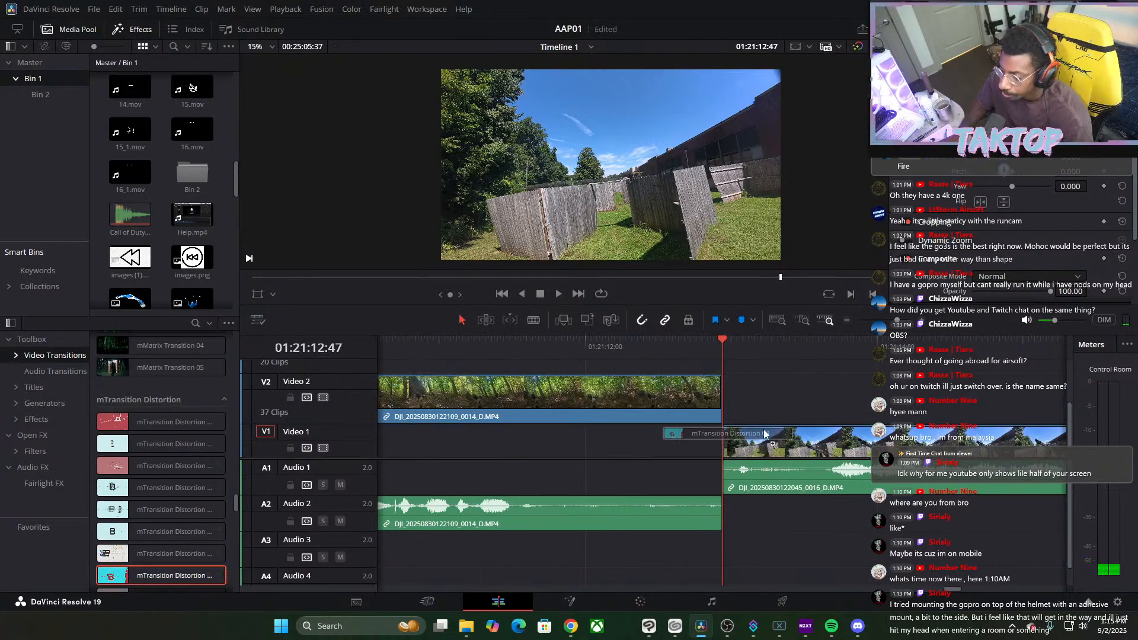
drag(764, 434, 722, 392)
Play through the overlapping Video 1 and Video 2 clips that start at 01:21:23:06 to compare the two camera angles
click(887, 323)
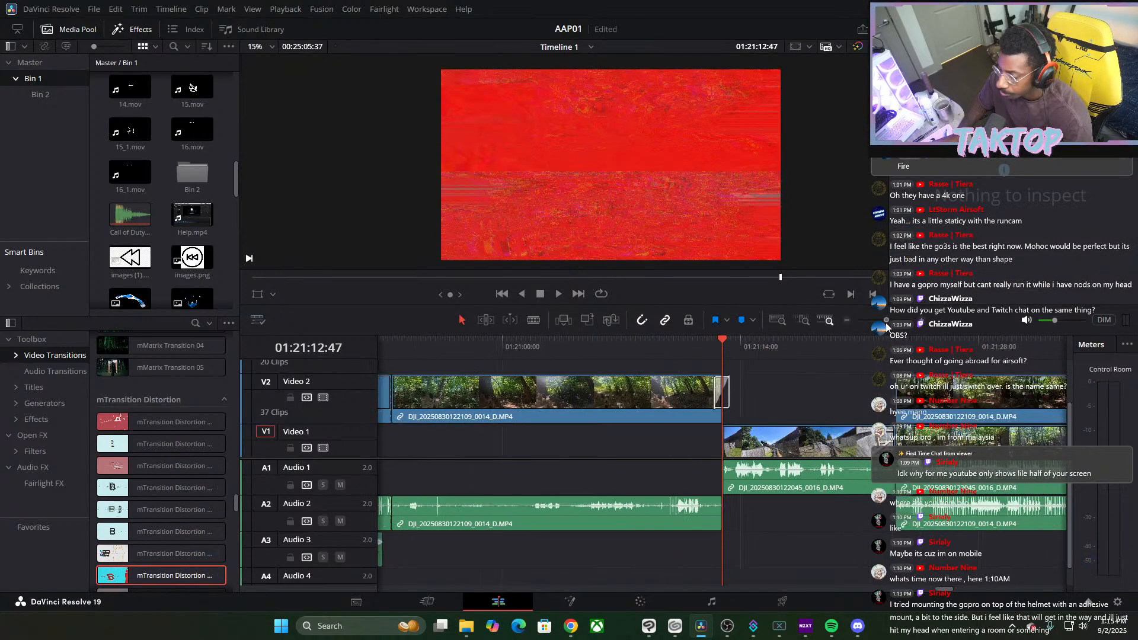
drag(886, 323, 882, 324)
drag(727, 355, 816, 355)
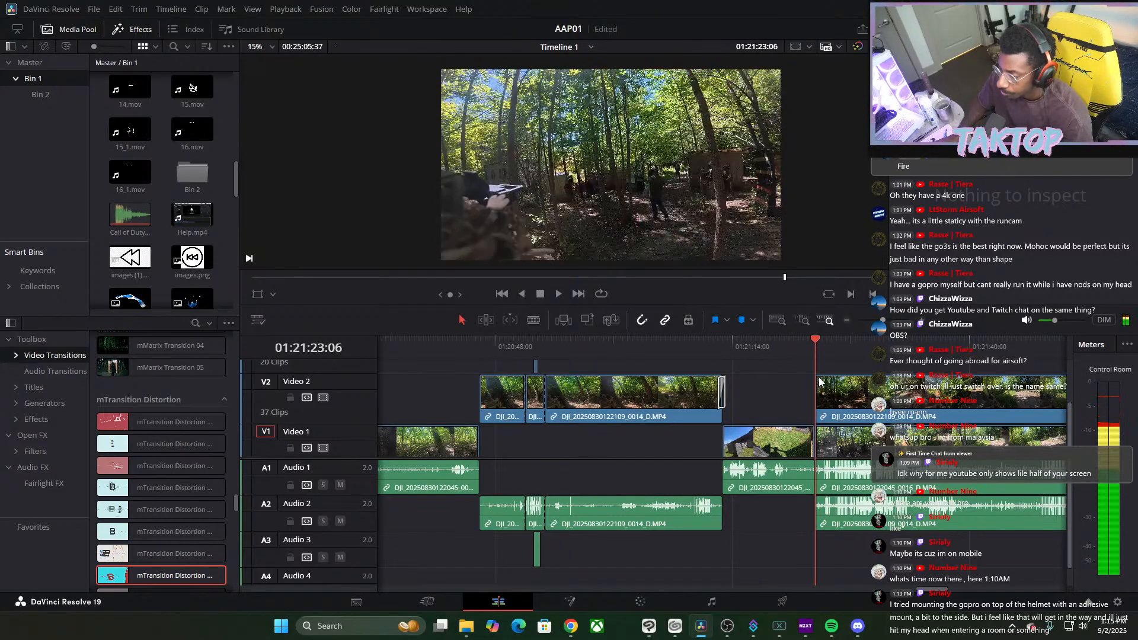
click(885, 321)
drag(886, 326, 877, 323)
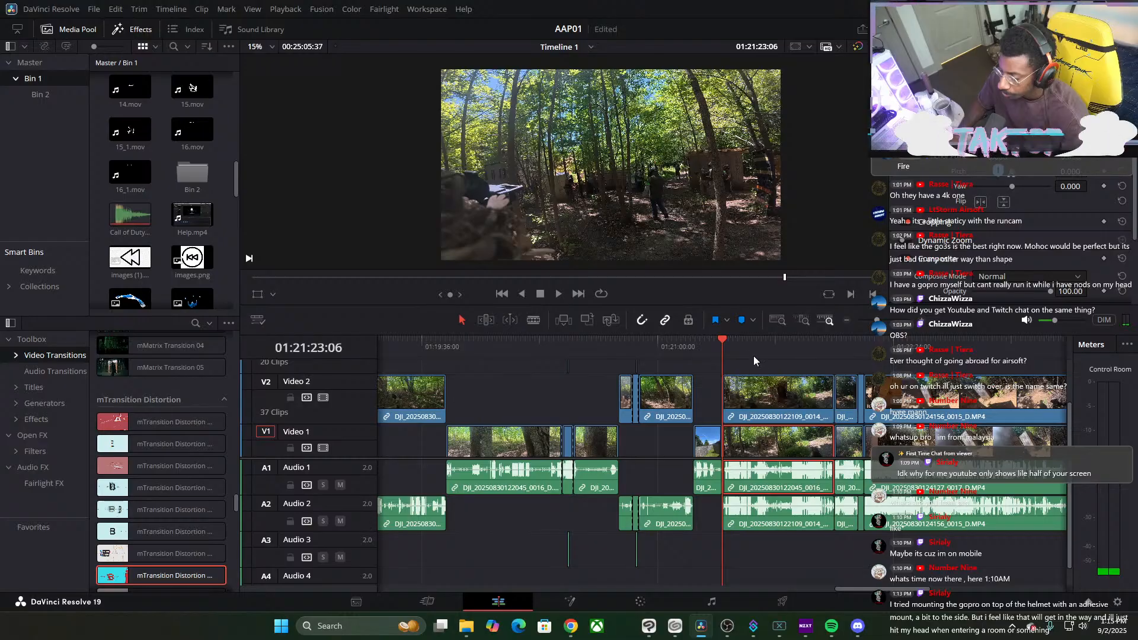
click(558, 293)
drag(877, 321, 883, 321)
drag(723, 340, 852, 382)
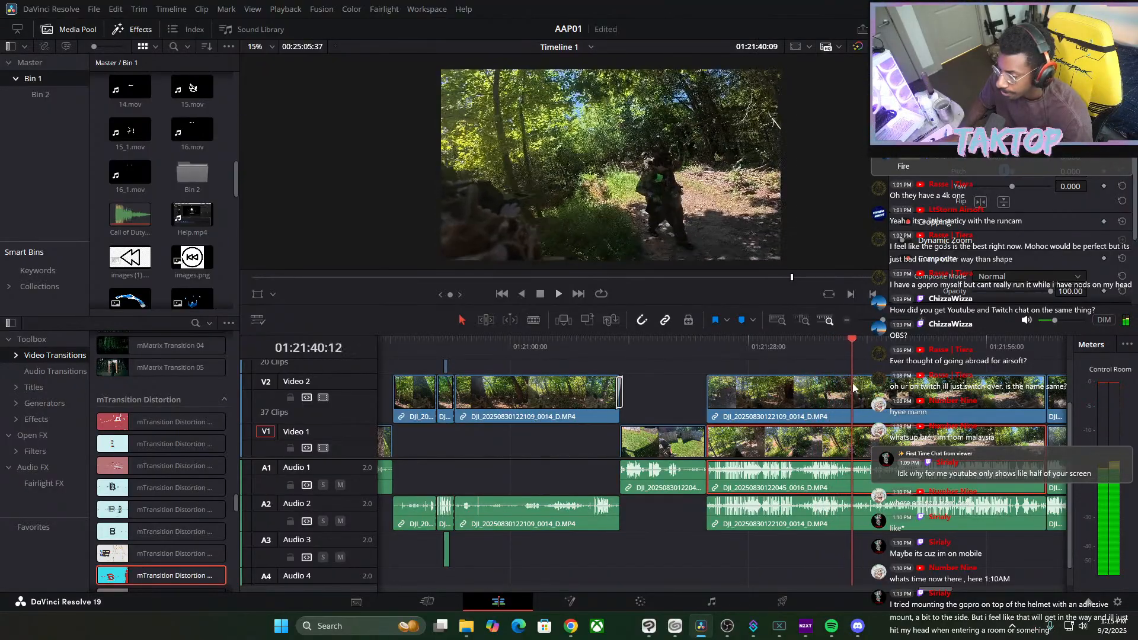
key(space)
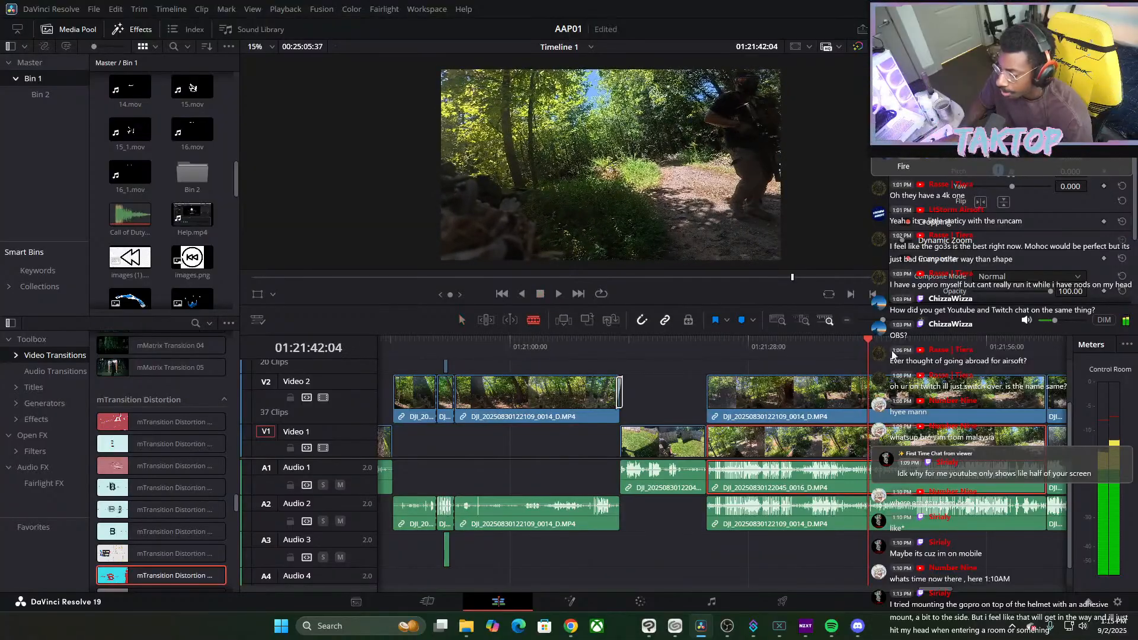
Split both overlapping clips around 01:21:42 and delete the second piece on Video 2 and the first piece on Video 1
drag(861, 346, 760, 378)
click(861, 392)
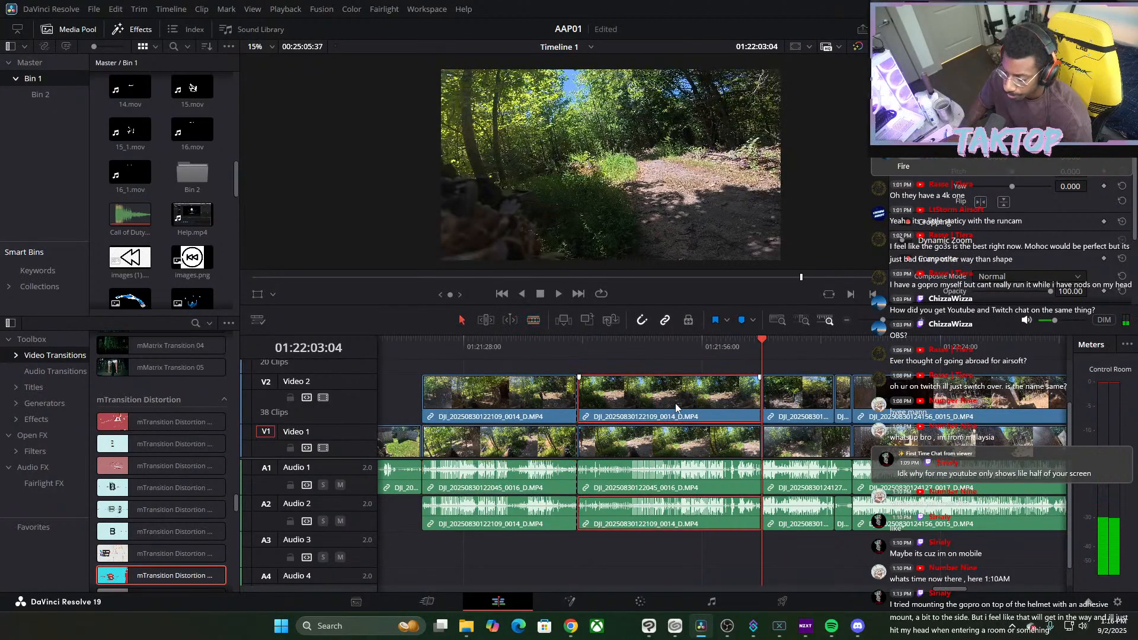
key(BackSpace)
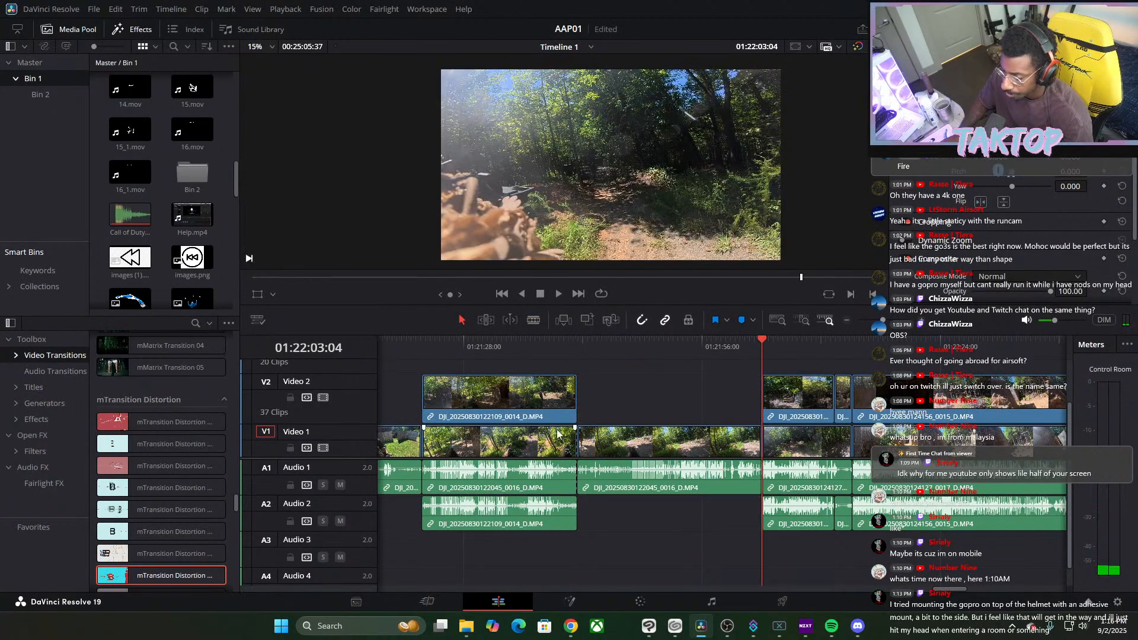
key(BackSpace)
Delete the Video 1 footage and its audio beneath the Video 2 clips between 01:22:03:04 and 01:22:13:35
drag(782, 350, 848, 357)
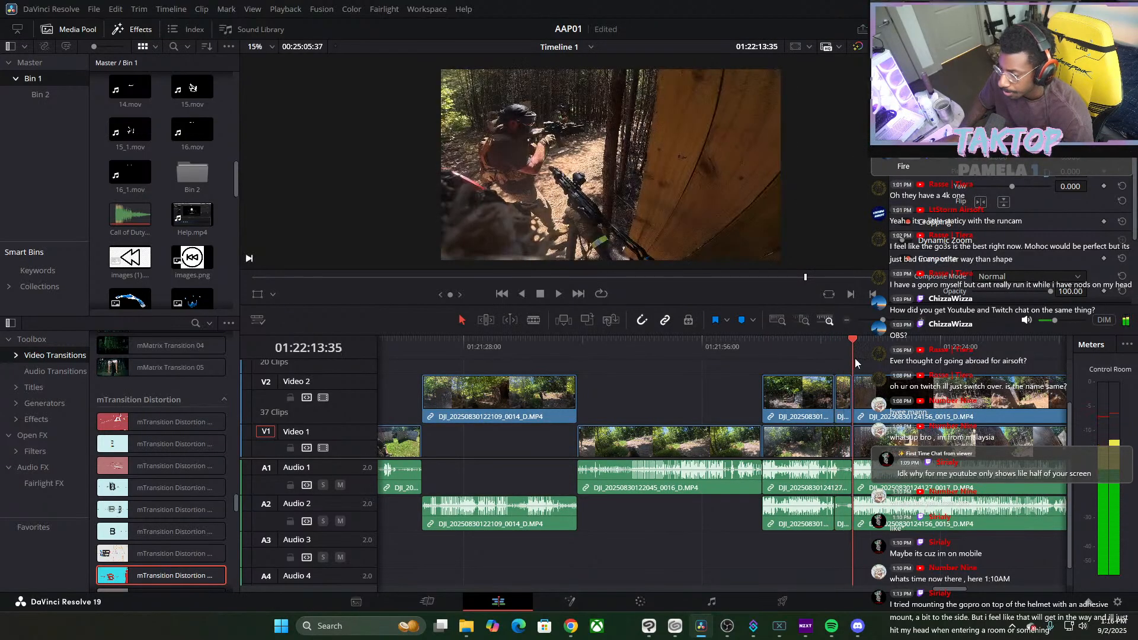
click(824, 444)
key(BackSpace)
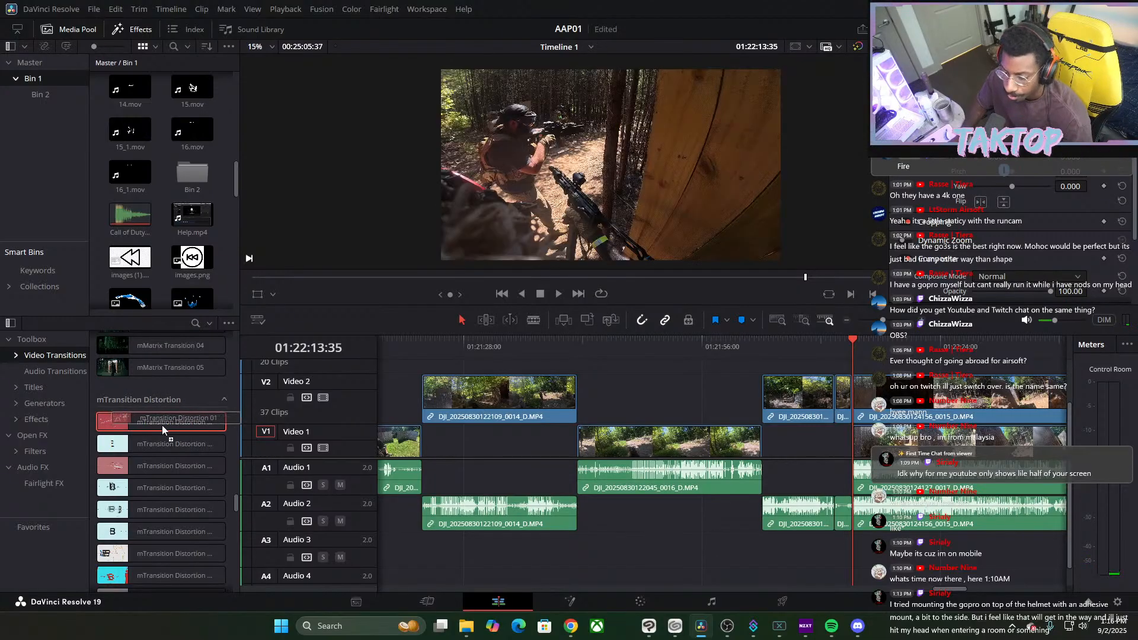
Apply mTransition Distortion 08 to the Video 2 cut at 01:22:13:35 and review the footage that follows
scroll(118, 520, down, 2)
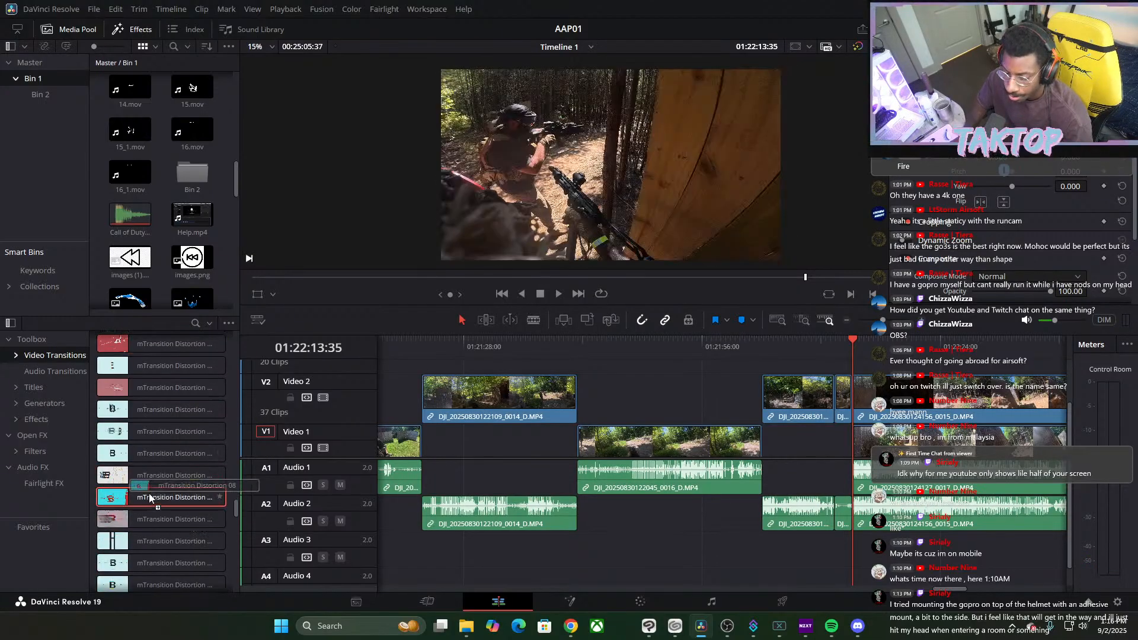
drag(150, 498, 857, 415)
drag(856, 336, 782, 385)
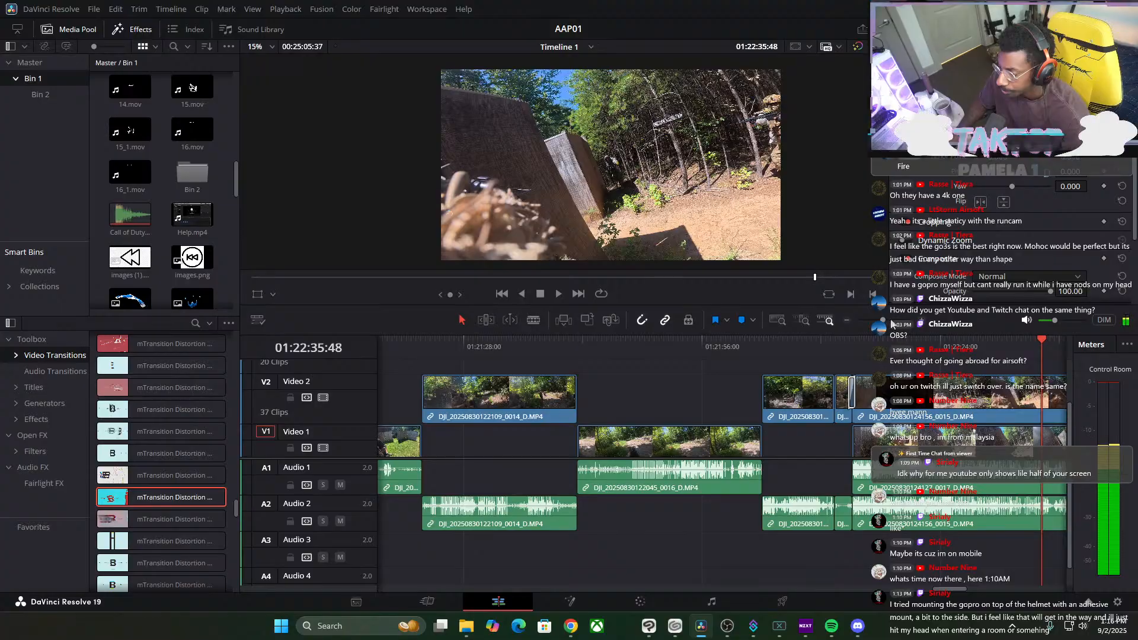
Split the Video 2 clip at 01:22:39:46 and disable the Video 2 track to reveal the Video 1 angle
scroll(1038, 430, up, 4)
click(719, 340)
drag(719, 340, 914, 388)
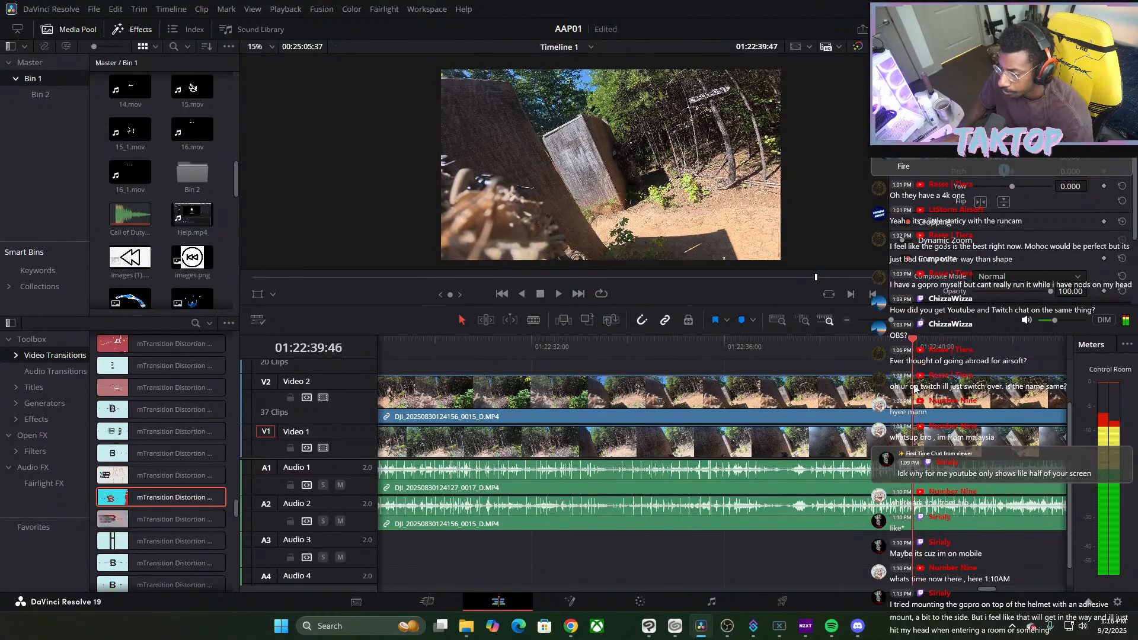
key(b)
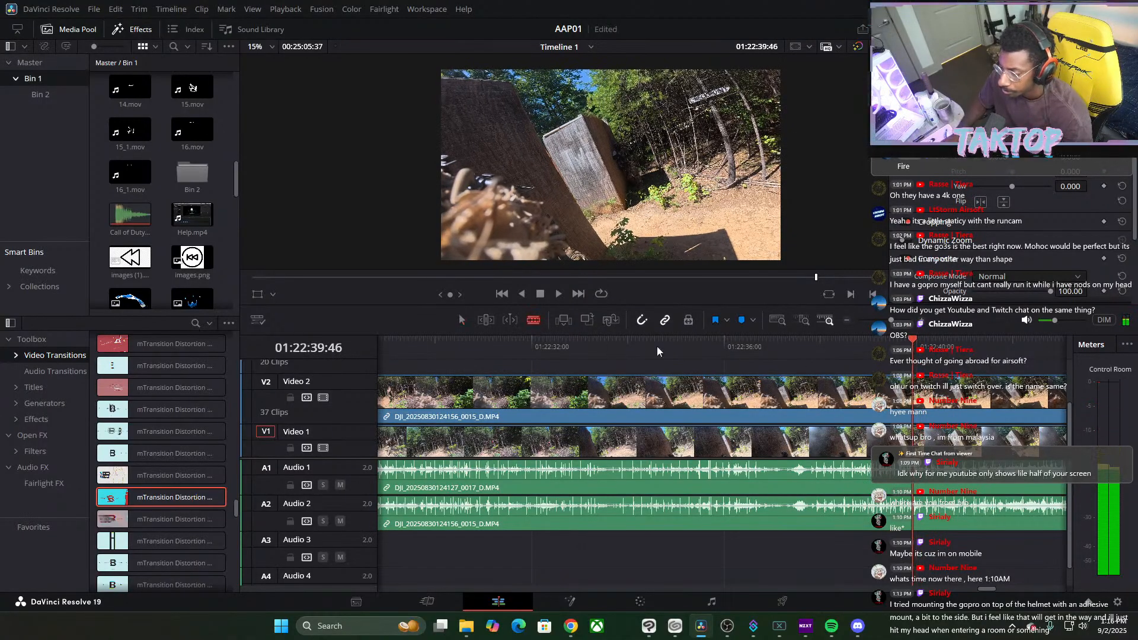
click(919, 386)
click(323, 397)
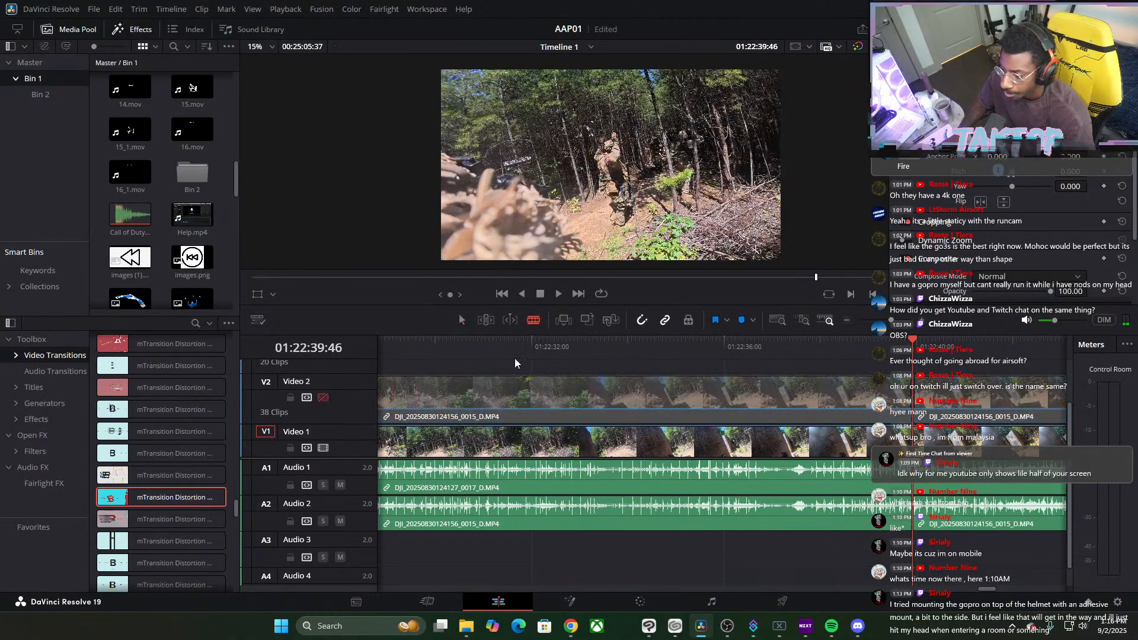
Play the Video 1 angle from 01:22:39:46 and split the Video 2 clip at 01:22:54:06
click(558, 295)
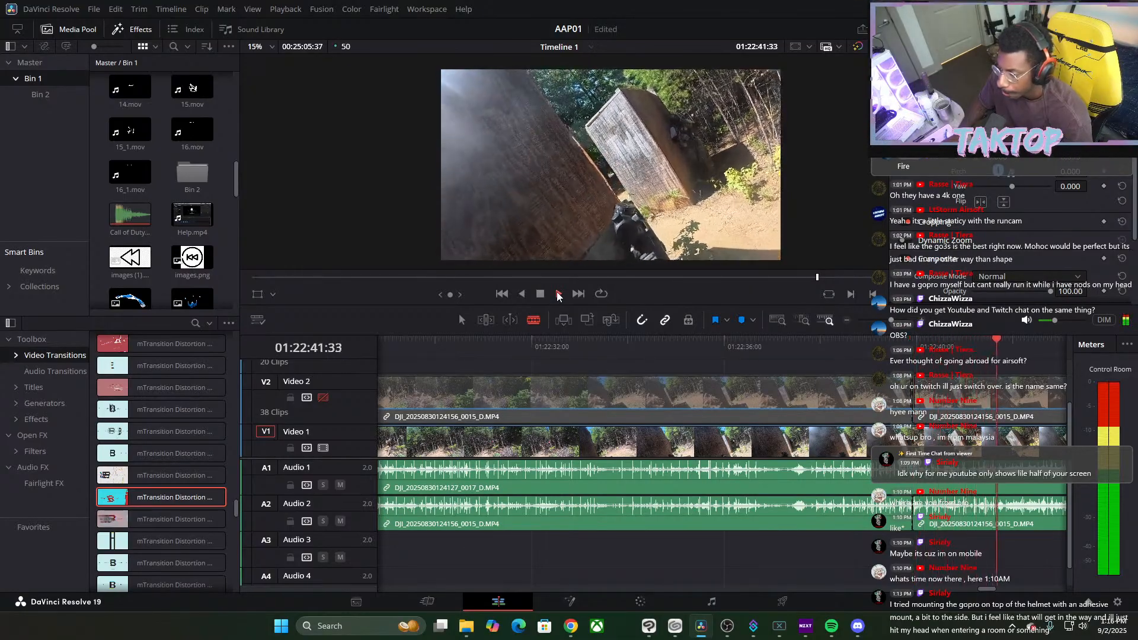
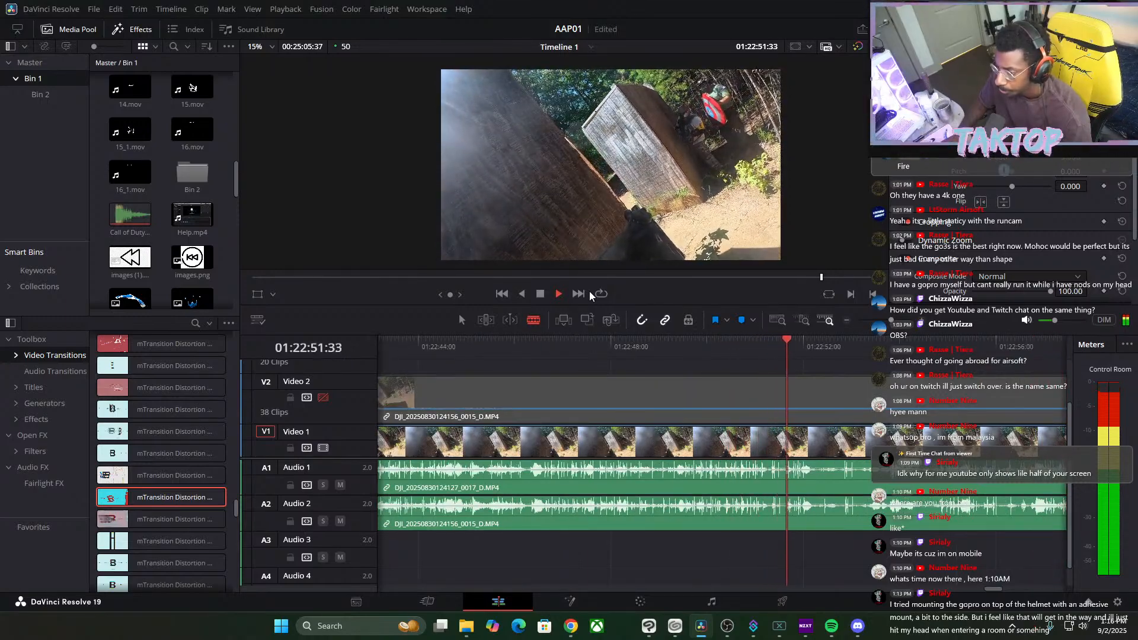
click(560, 295)
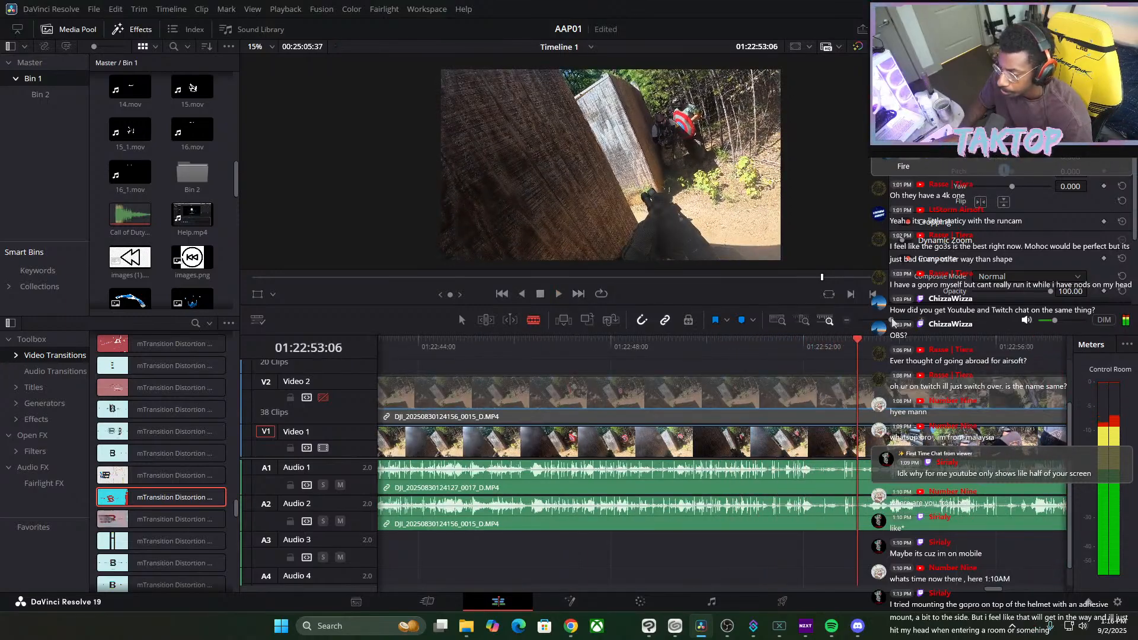
key(ctrl+minus)
key(ctrl+minus)
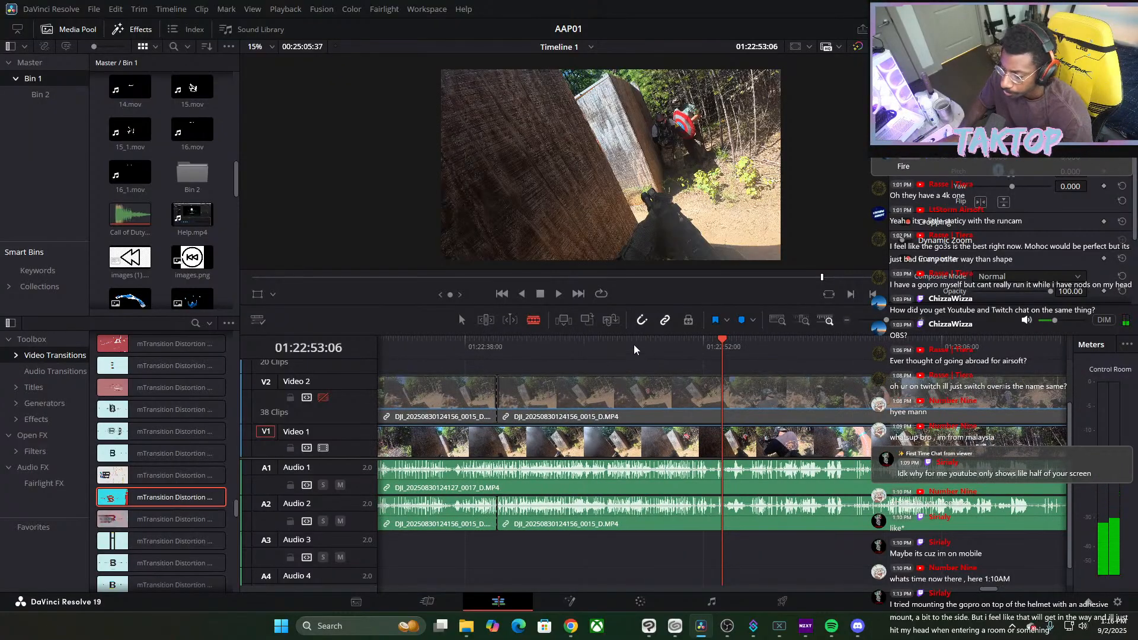
click(557, 294)
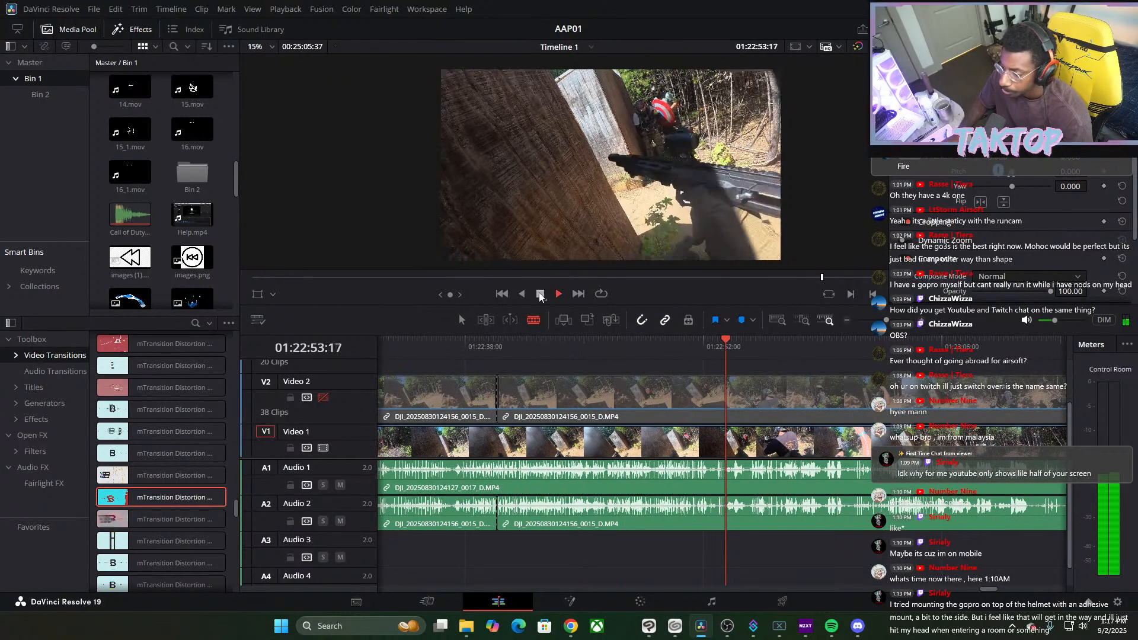
click(558, 294)
click(739, 394)
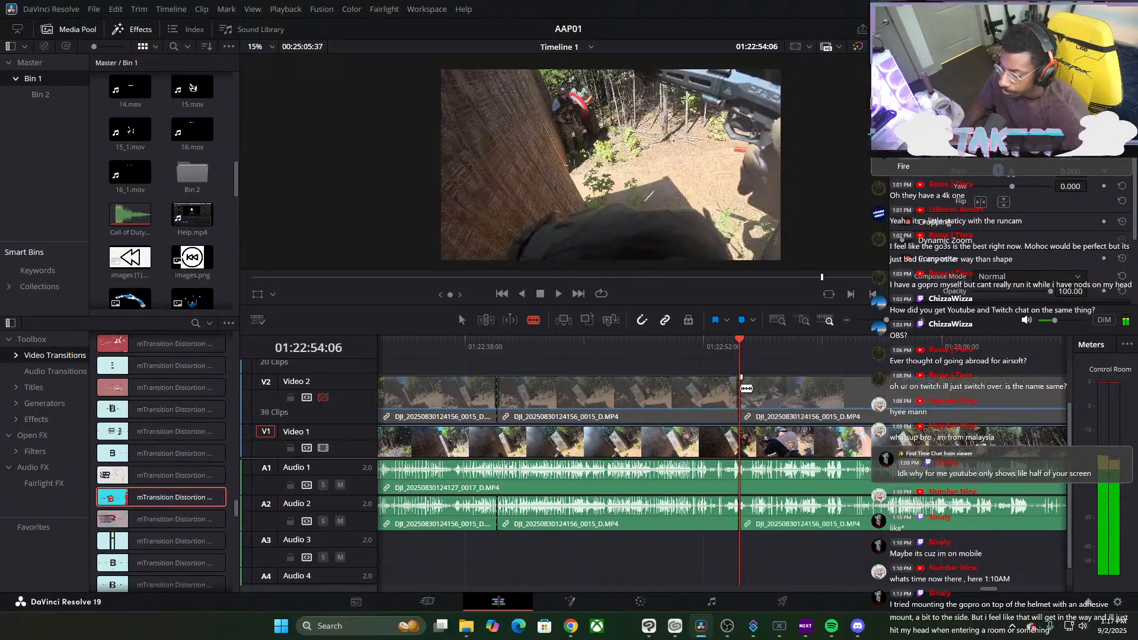
Try removing the Video 2 piece and its audio between 01:22:39:46 and 01:22:54:06, and undo the deletion
key(a)
click(570, 396)
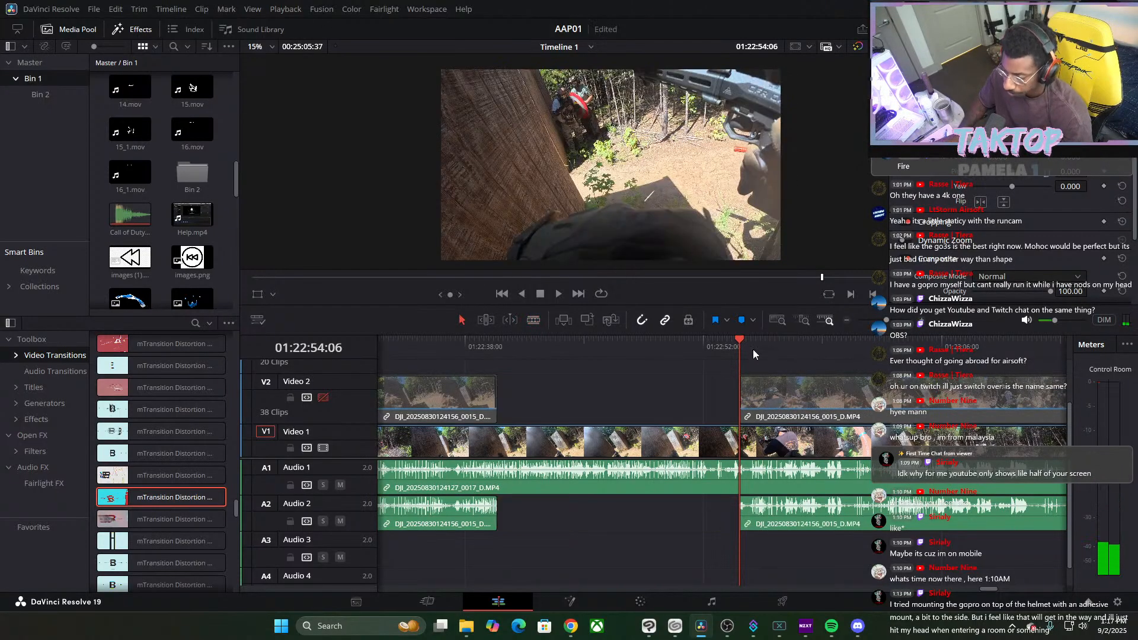
key(BackSpace)
drag(716, 350, 474, 396)
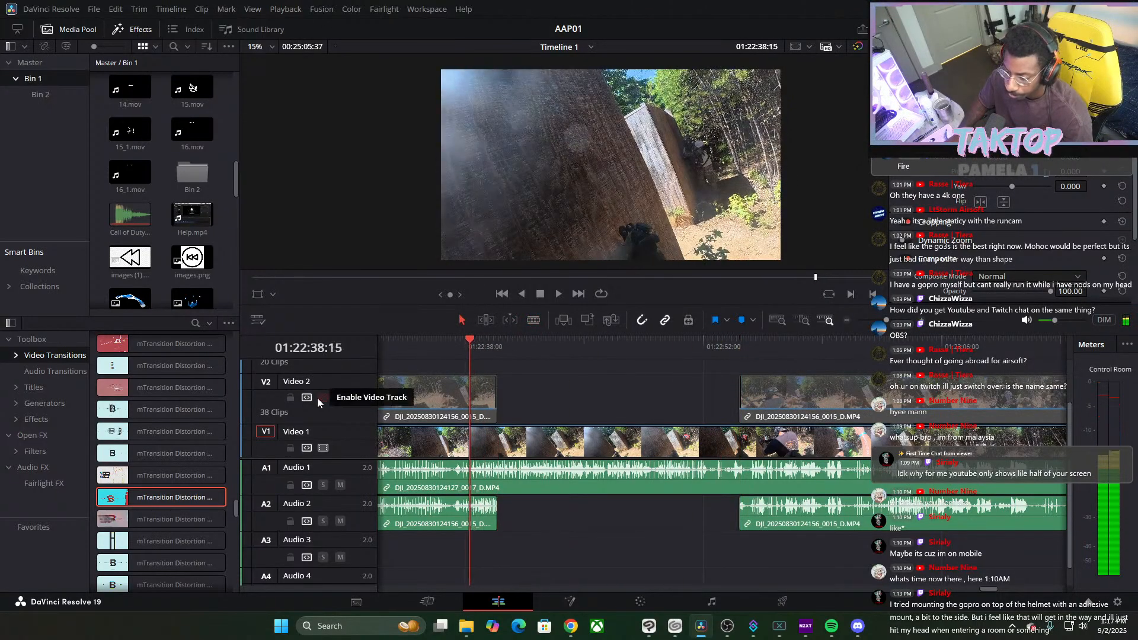
click(306, 397)
click(306, 397)
key(ctrl+z)
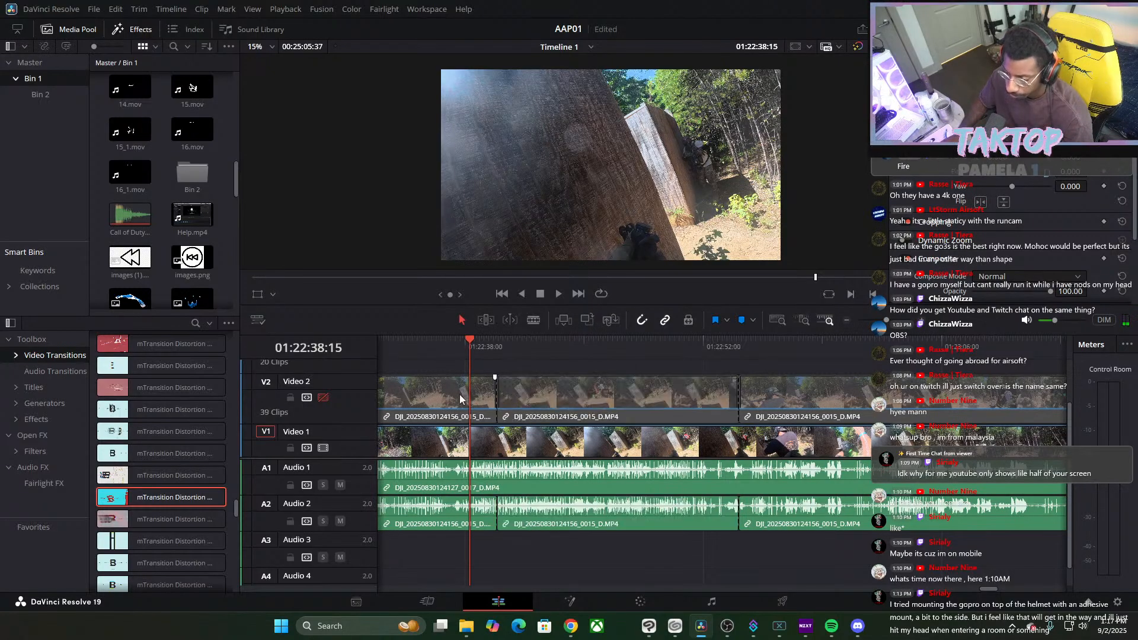
Re-enable the Video 2 track and review its footage from 01:22:39:46, then again from about 01:22:14
click(323, 397)
key(Down)
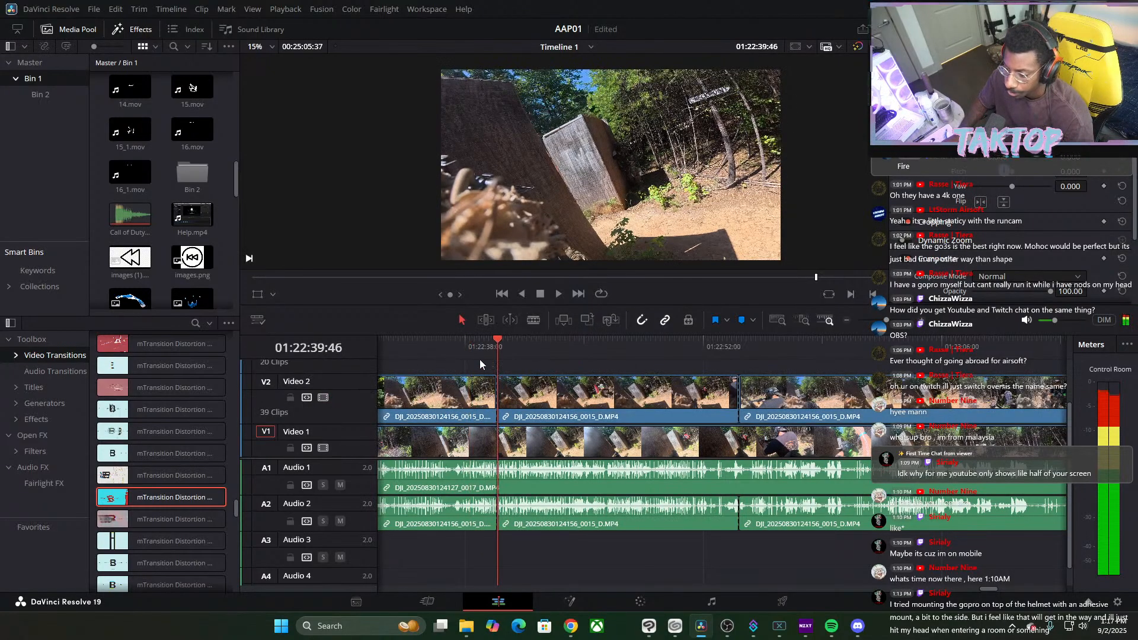
click(561, 293)
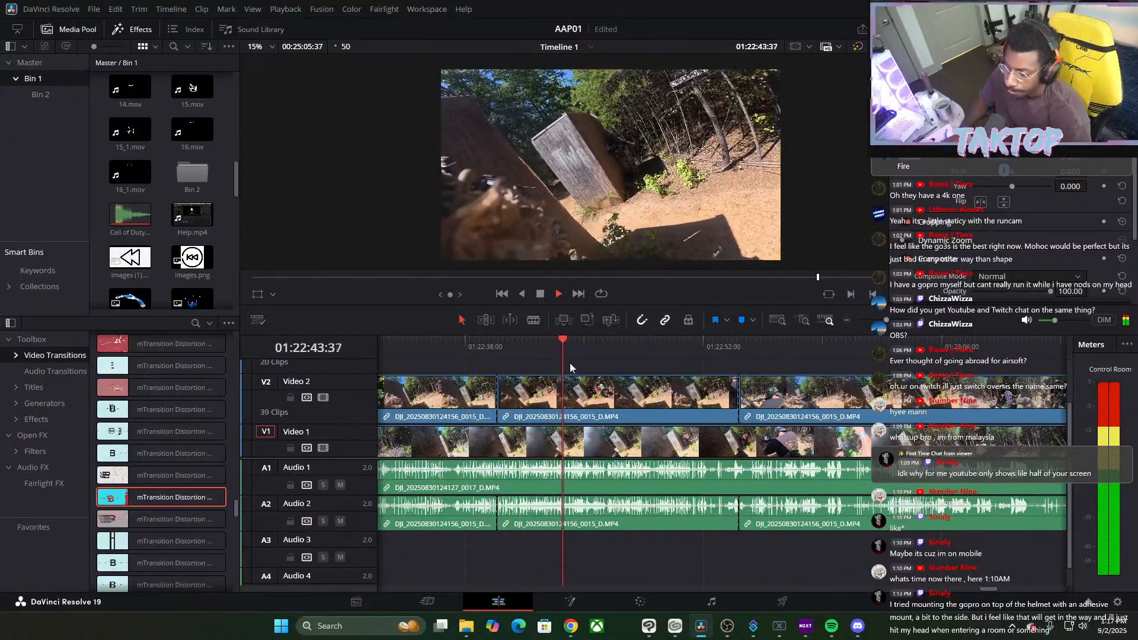
scroll(777, 340, down, 4)
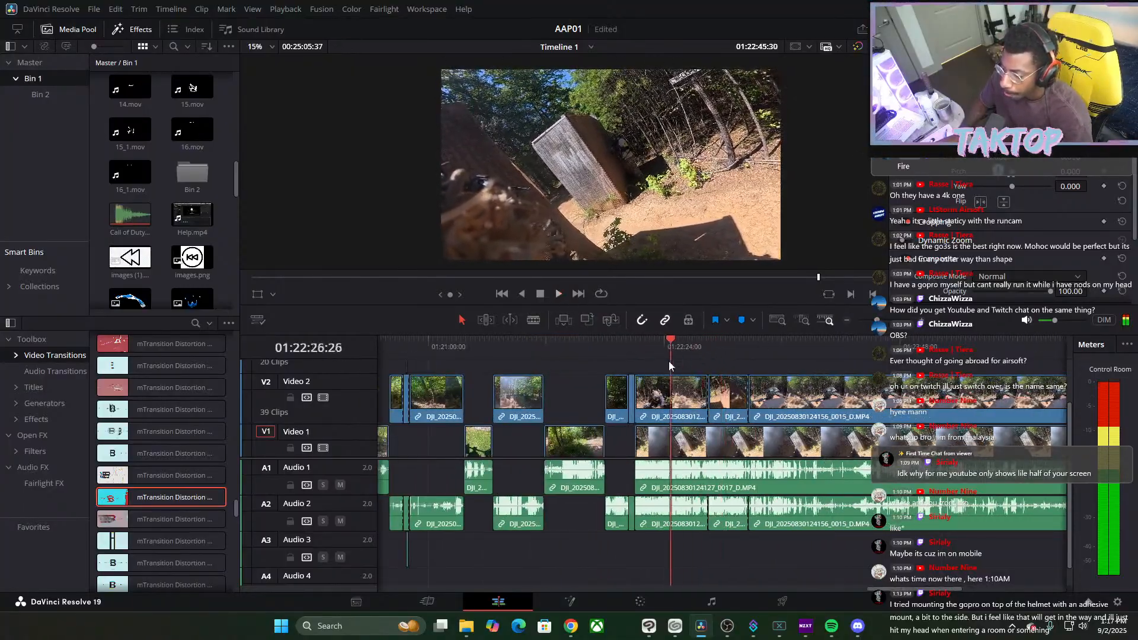
drag(668, 362, 640, 376)
key(space)
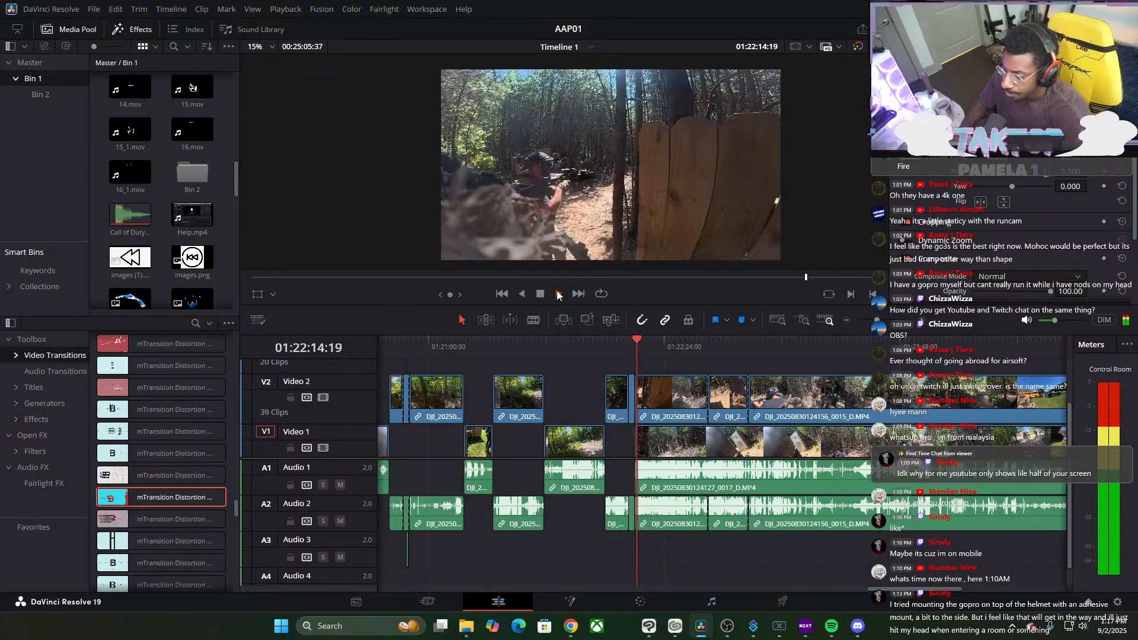
Split the Video 2 clip at 01:22:19:16 and delete the piece that follows, including its audio
scroll(794, 346, up, 6)
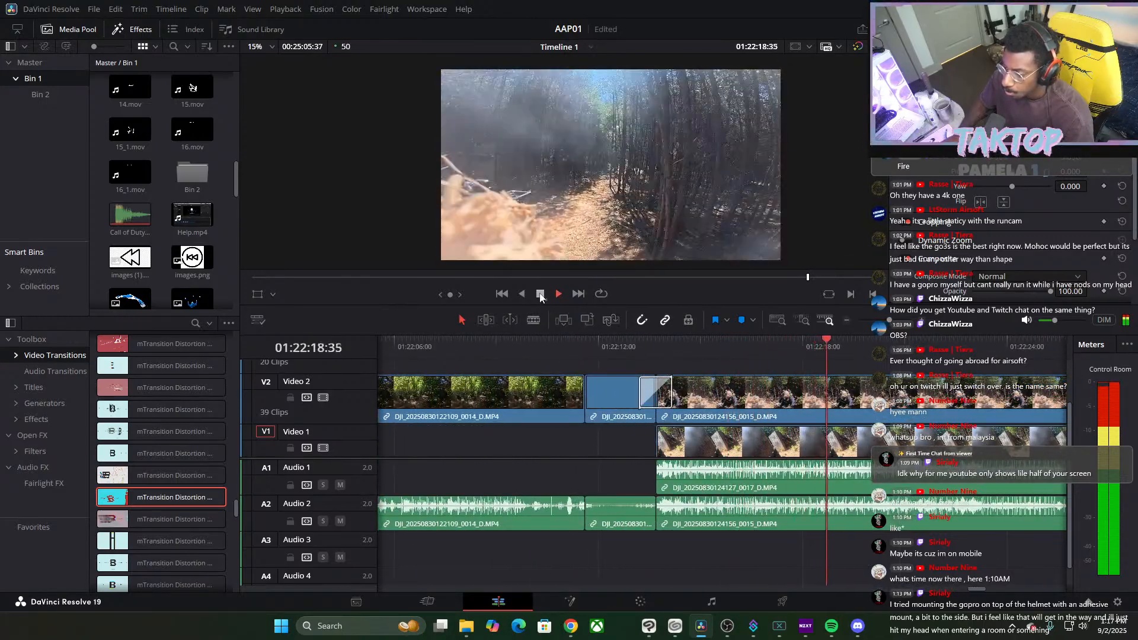
key(space)
key(b)
click(848, 395)
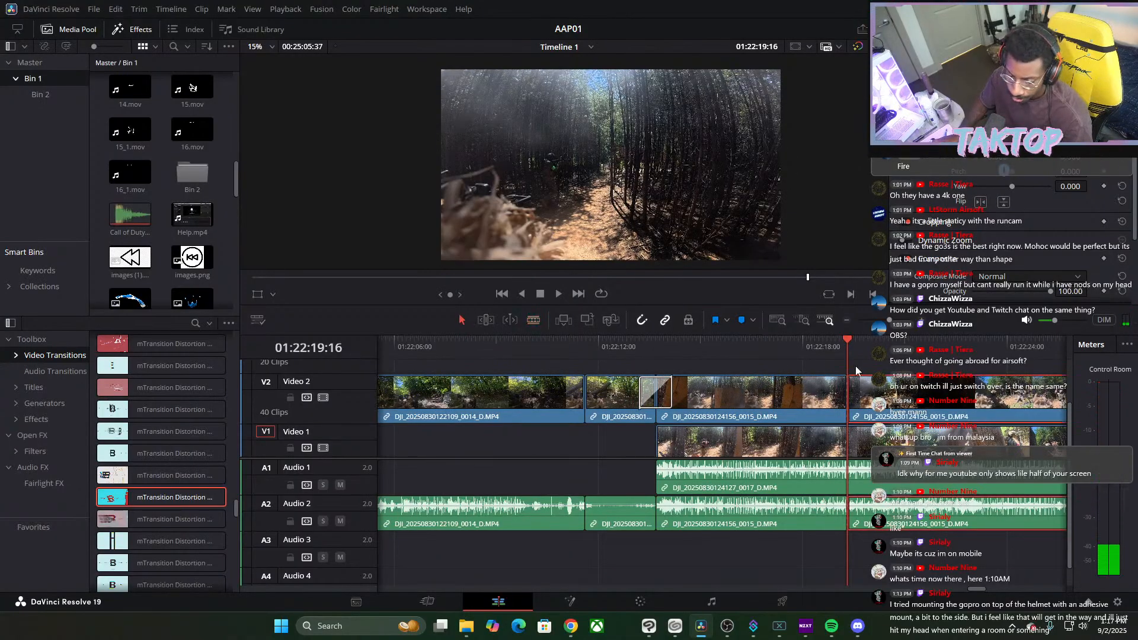
key(Delete)
key(ctrl+minus)
key(ctrl+minus)
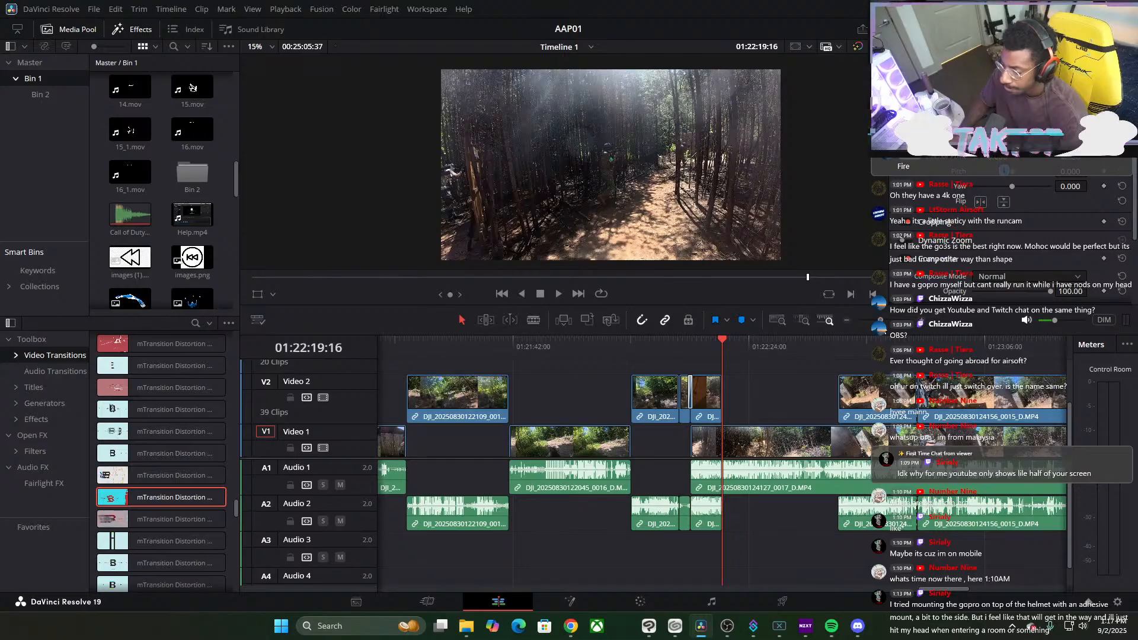
Try splitting the Video 1 clip at both ends of the Video 2 gap, and undo both cuts
click(723, 441)
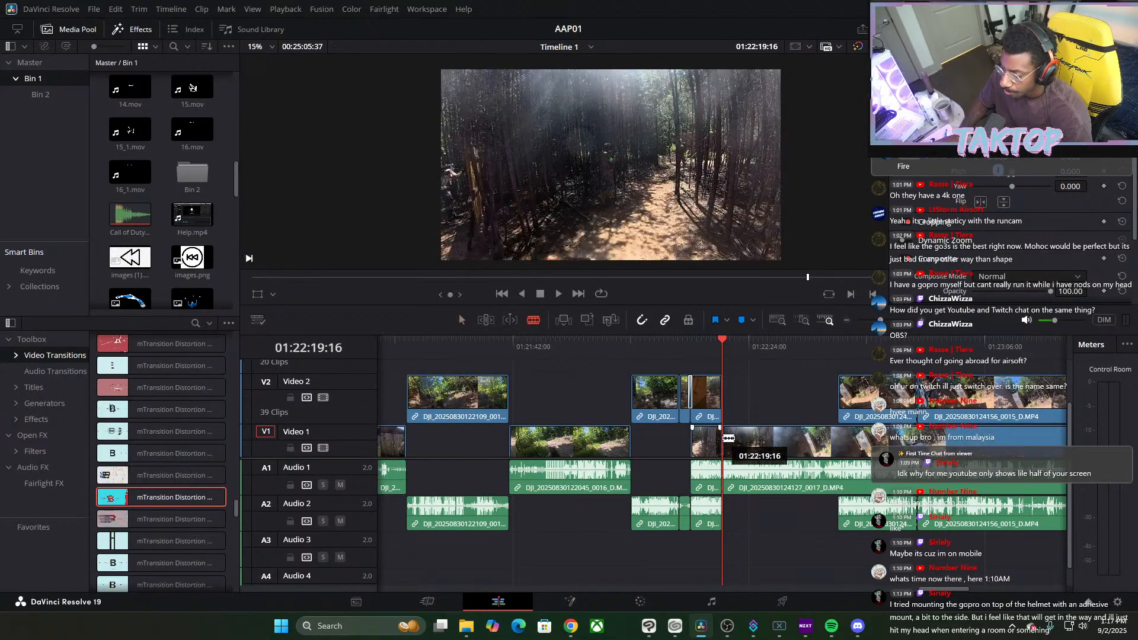
click(837, 441)
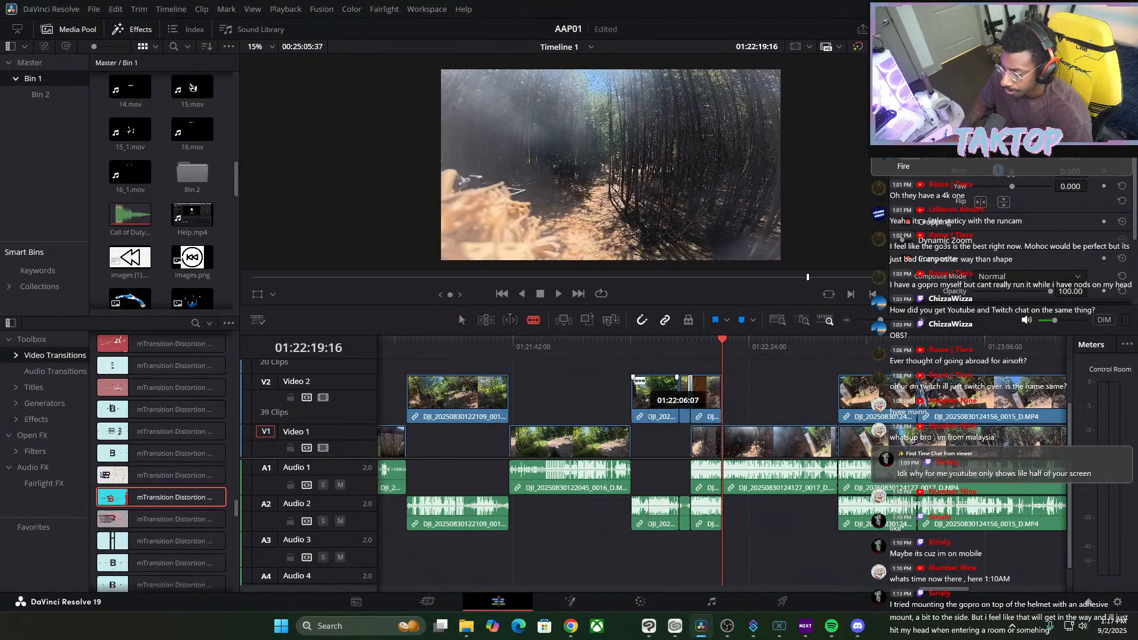
key(ctrl+z)
key(ctrl+z)
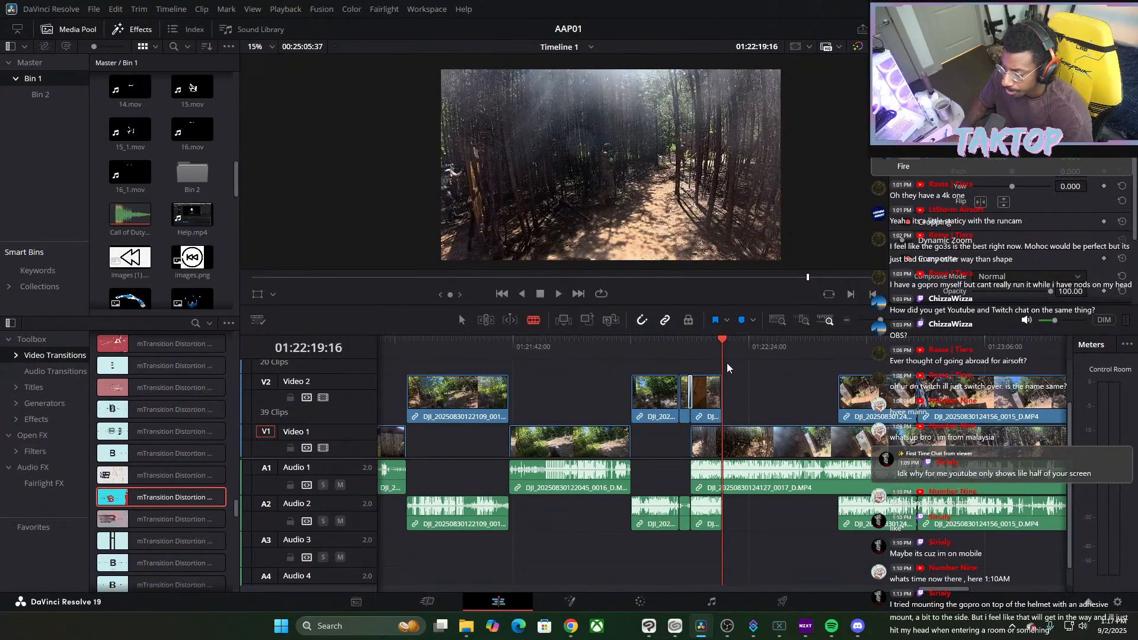
Try cutting Video 1 at 01:22:19:16 and deleting its piece beneath Video 2, review the switch, and undo the edits
click(733, 428)
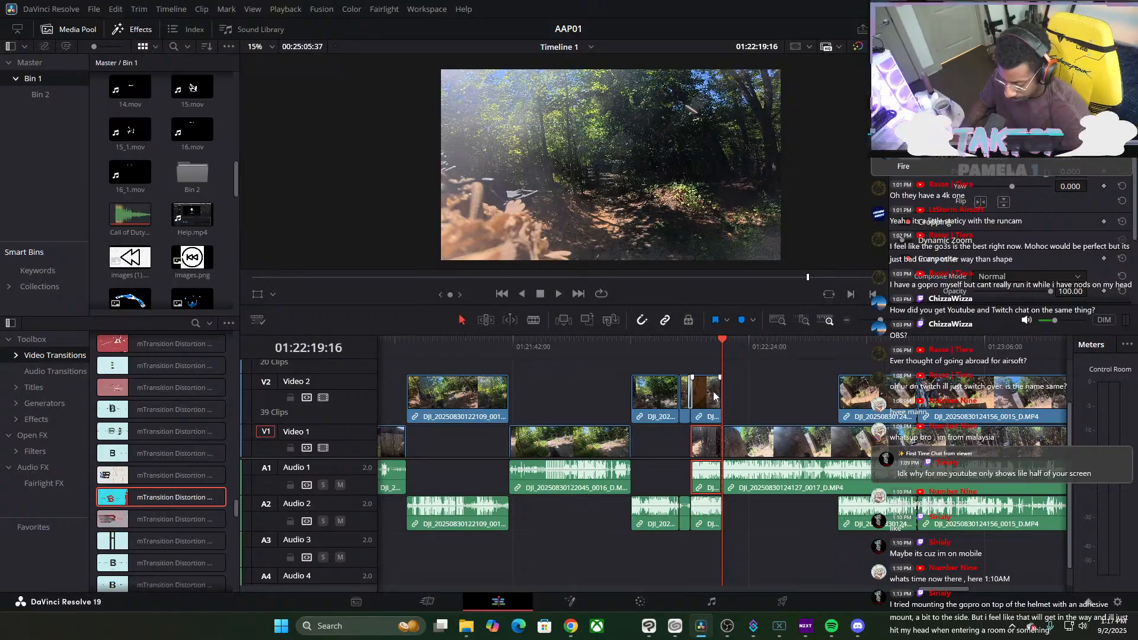
key(Delete)
click(709, 343)
click(559, 293)
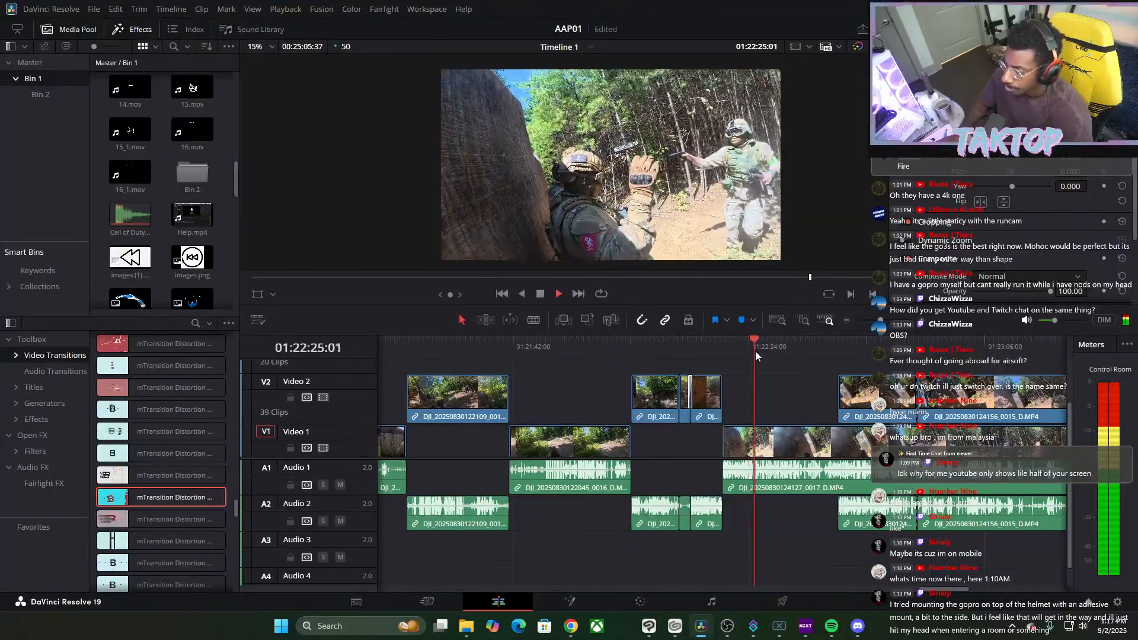
click(706, 351)
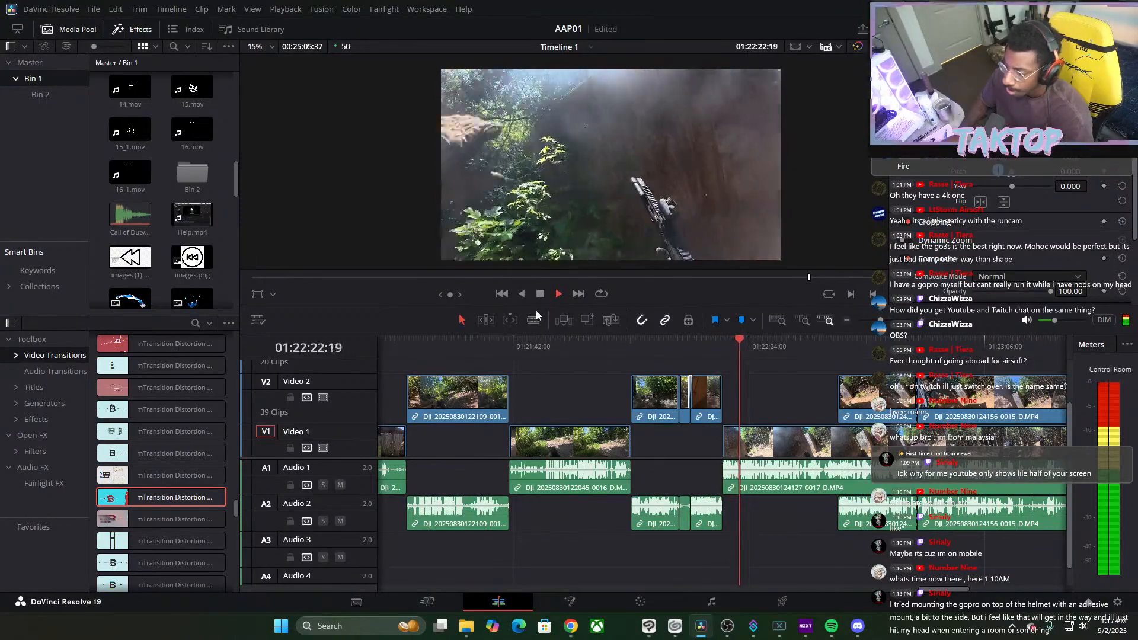
key(ctrl+z)
key(ctrl+z)
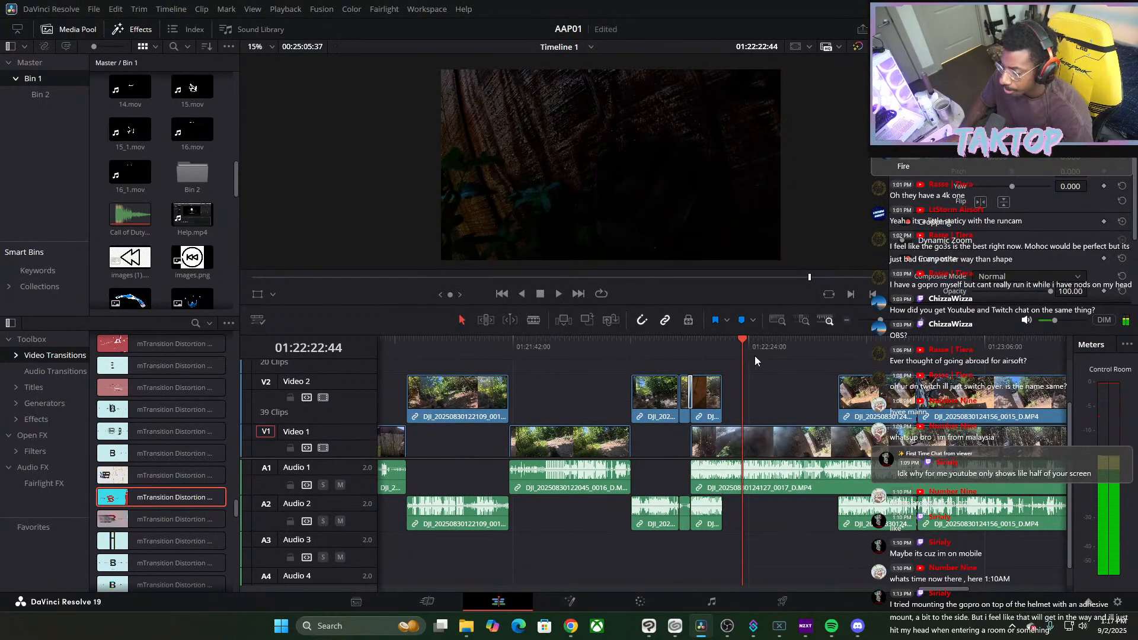
Split the Video 2 clip at 01:22:25:13 and delete the piece between there and 01:22:39:46 with its audio
mouse_move(746, 354)
mouse_down()
mouse_move(812, 367)
mouse_move(728, 355)
mouse_move(755, 355)
mouse_up()
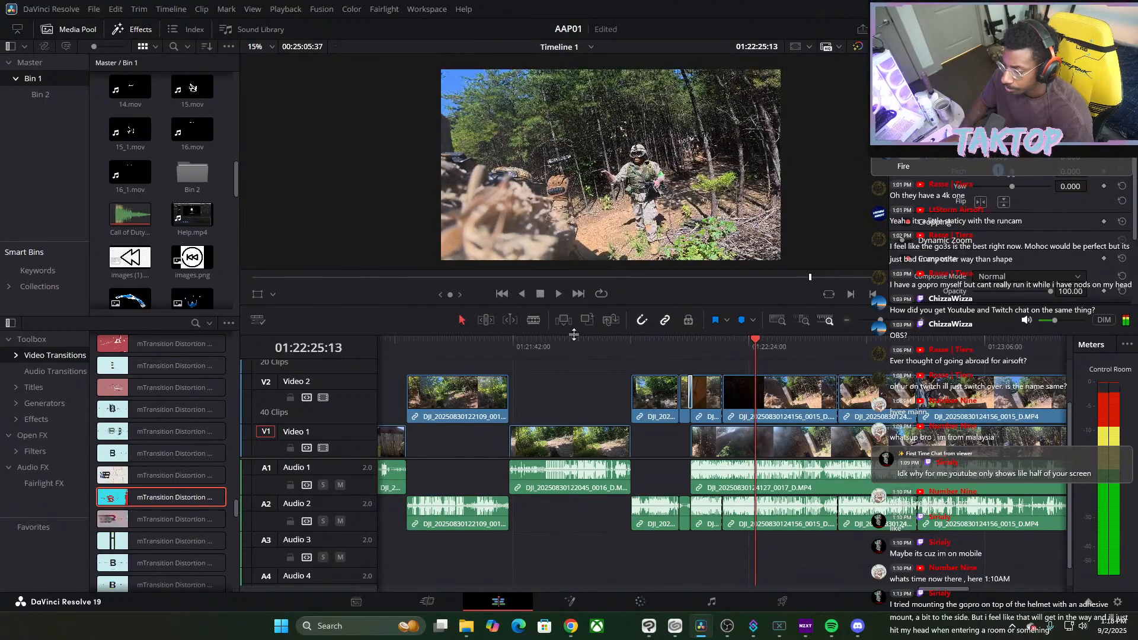
key(b)
click(462, 320)
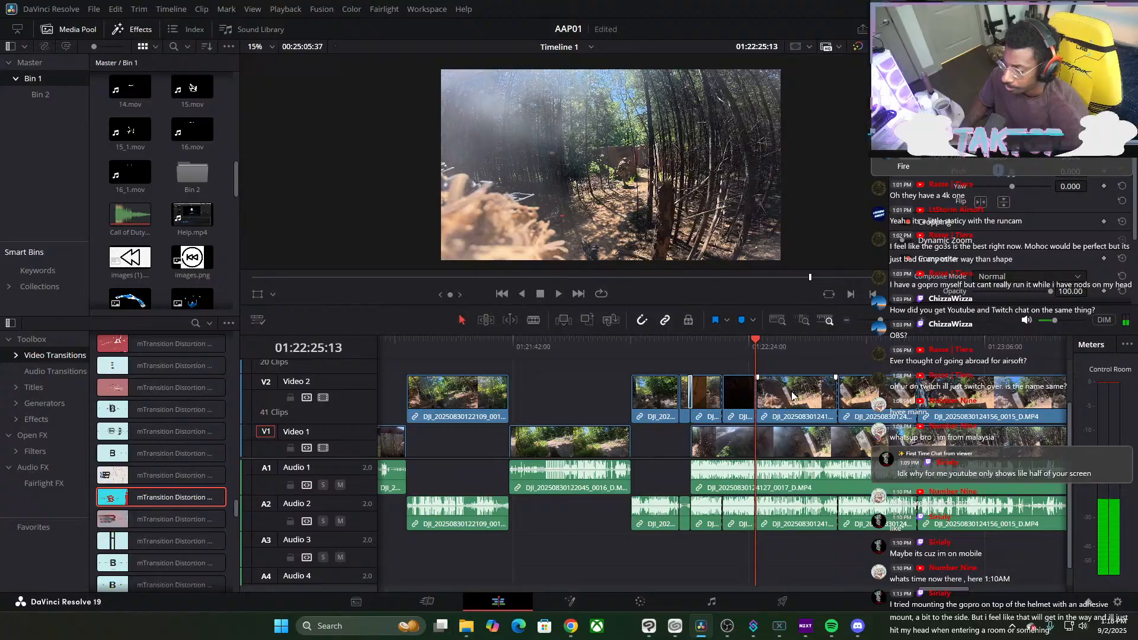
click(786, 395)
key(BackSpace)
Play and skim the footage from 01:22:25:13 to about 01:23:05 to check the camera angles
click(559, 294)
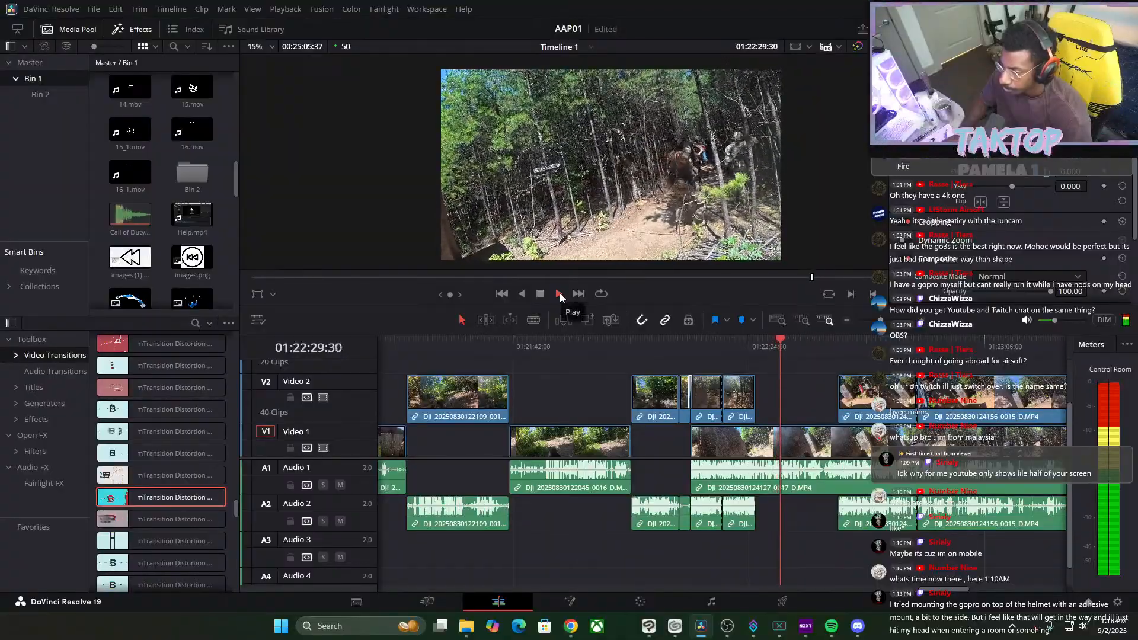
drag(785, 350, 834, 364)
key(space)
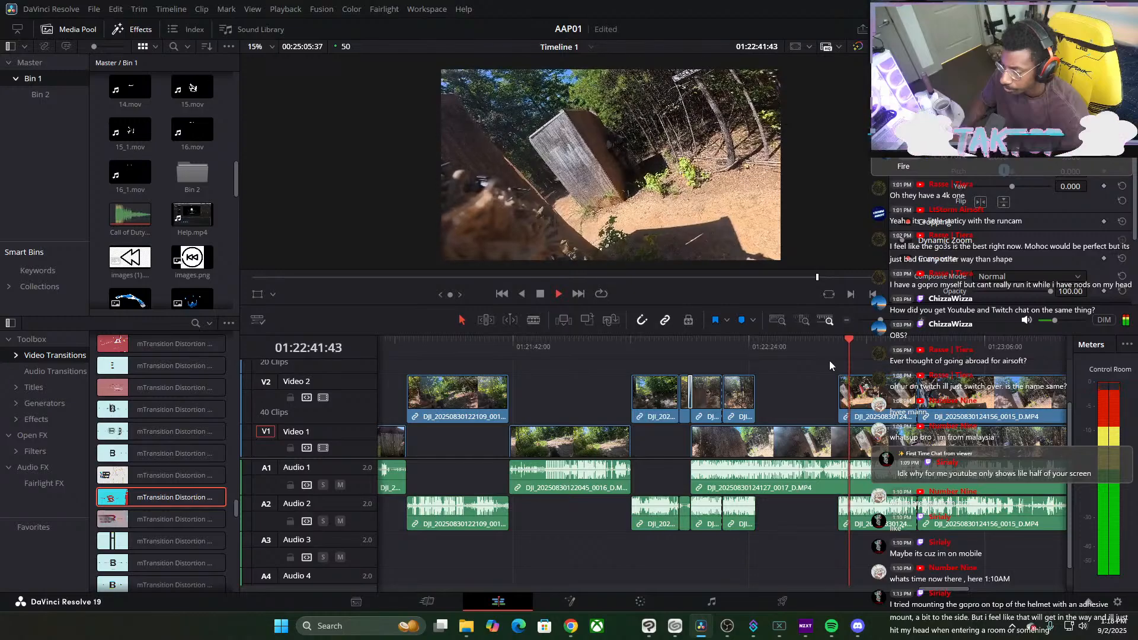
drag(859, 355, 896, 363)
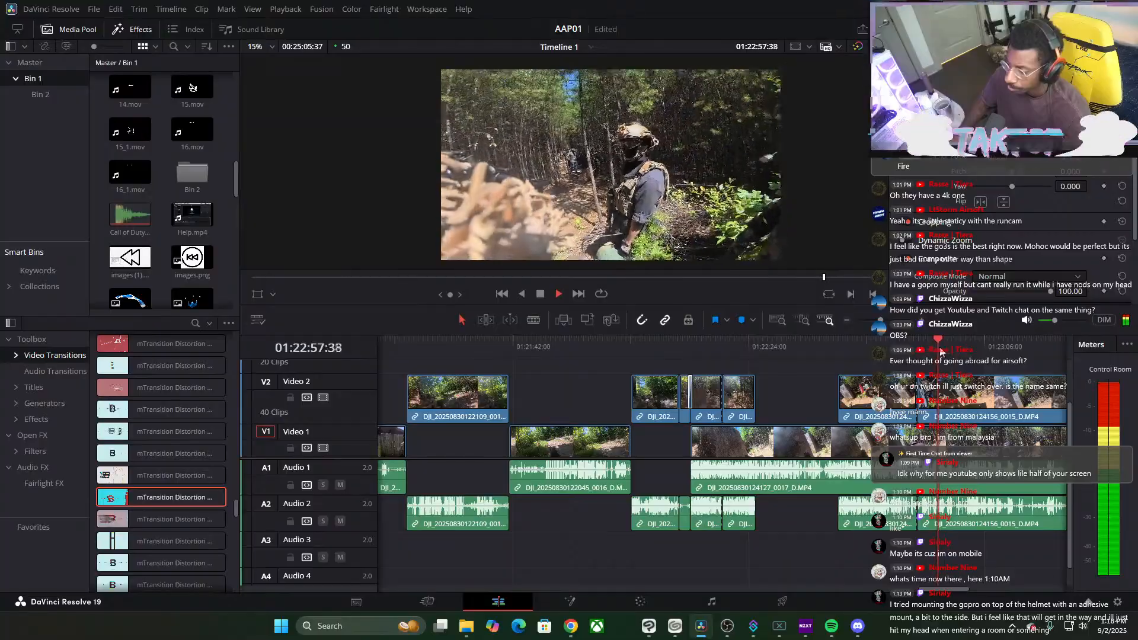
drag(941, 346, 963, 354)
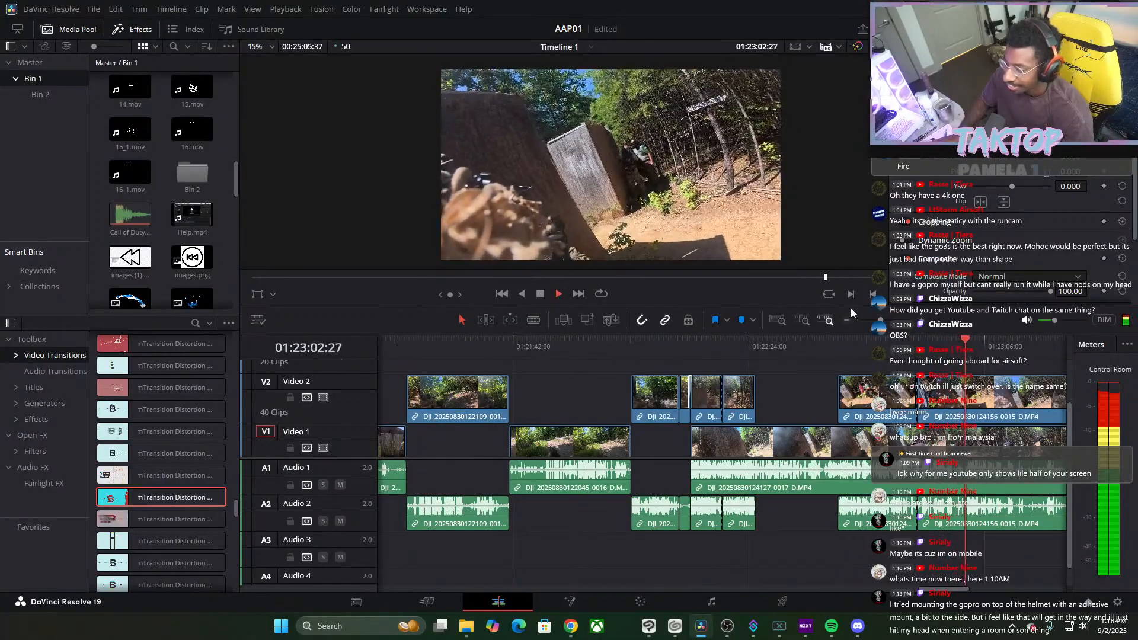
mouse_move(880, 320)
mouse_down()
mouse_move(862, 324)
mouse_move(873, 330)
mouse_up()
click(541, 295)
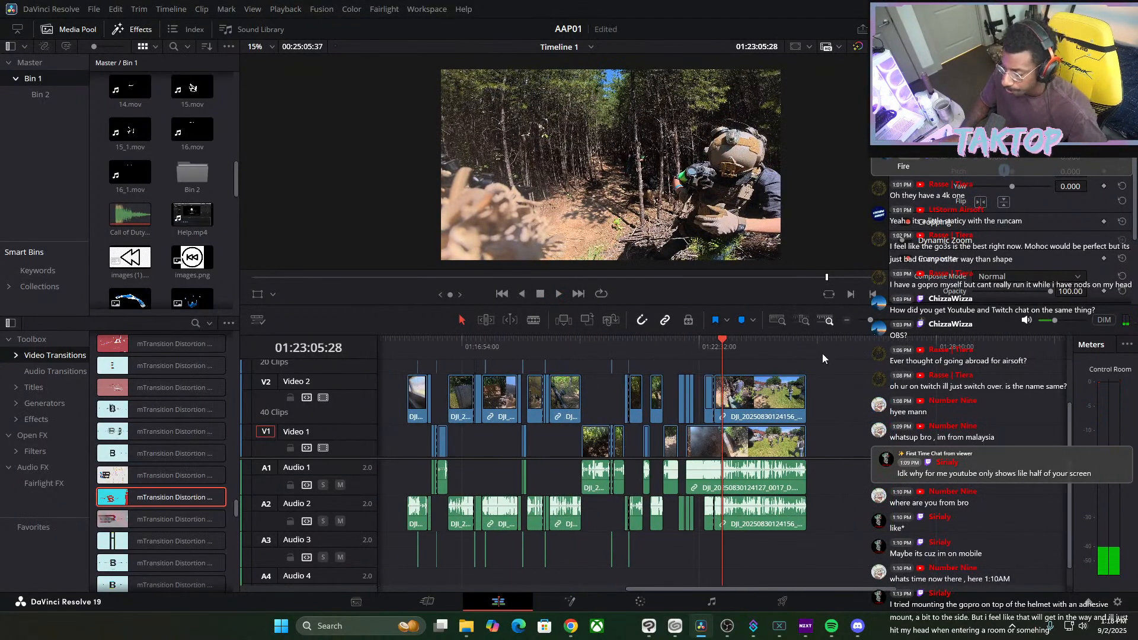
Split the Video 1 clip where the Video 2 clip starts after the gap, and delete the later piece with its audio
click(534, 321)
click(704, 442)
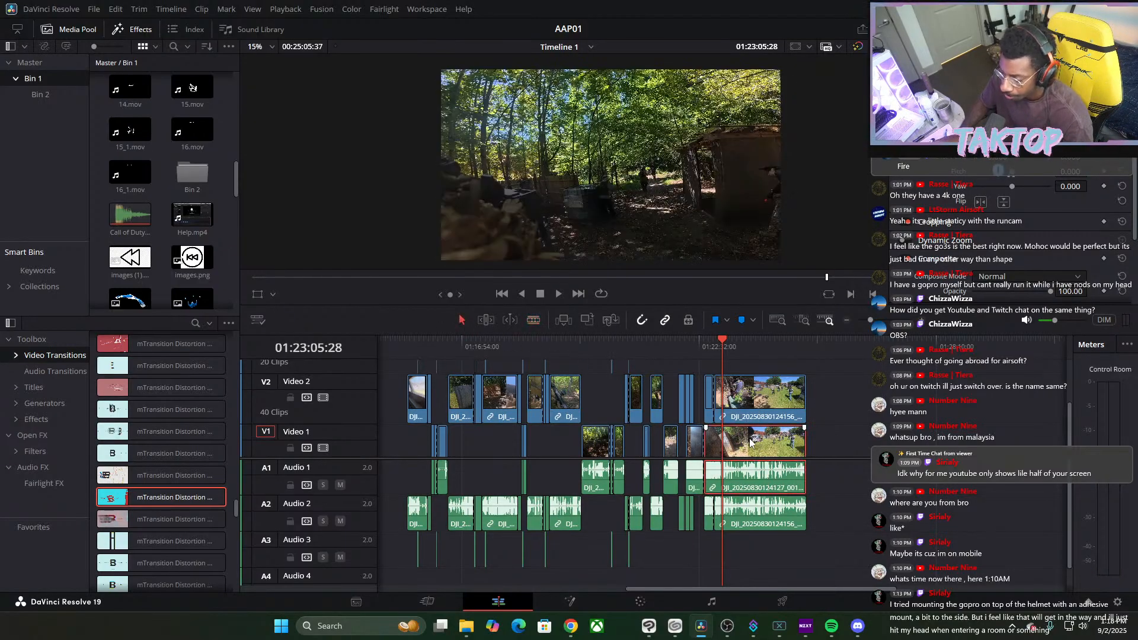
key(Delete)
Split the Video 1 clip at 01:22:25:13 and delete the piece before it, beneath Video 2, with its audio
drag(720, 359, 691, 361)
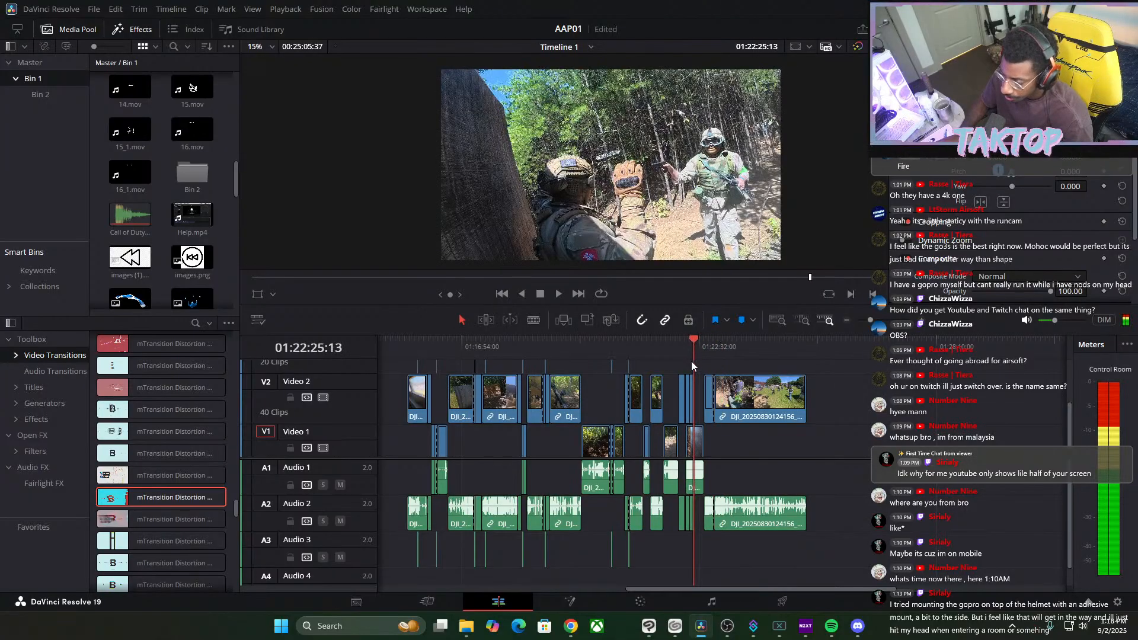
click(536, 320)
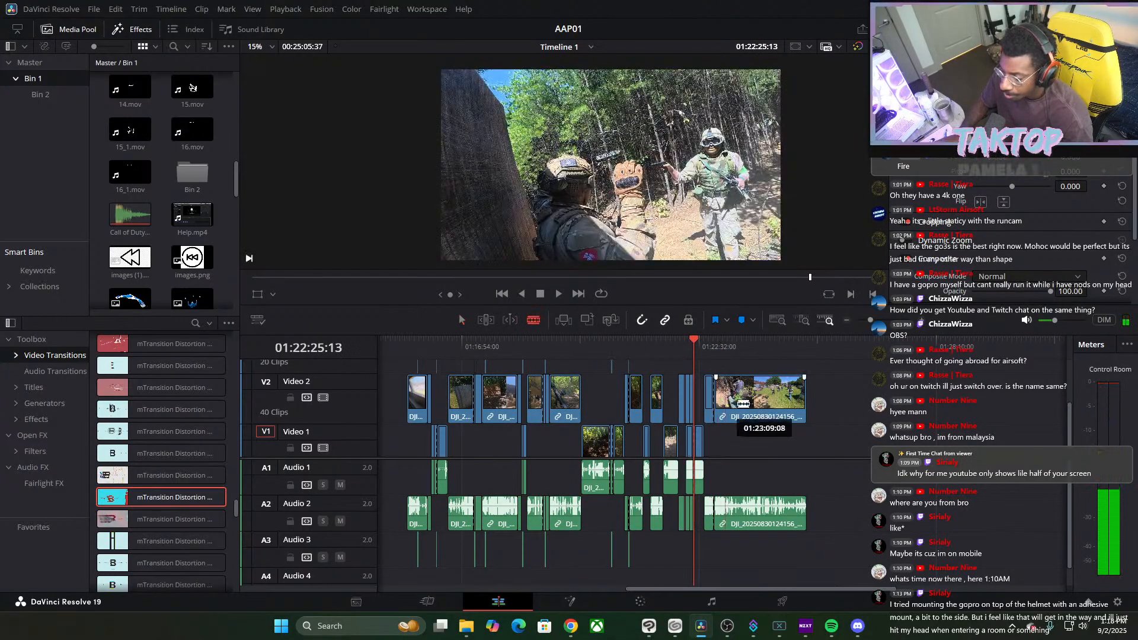
scroll(699, 409, up, 5)
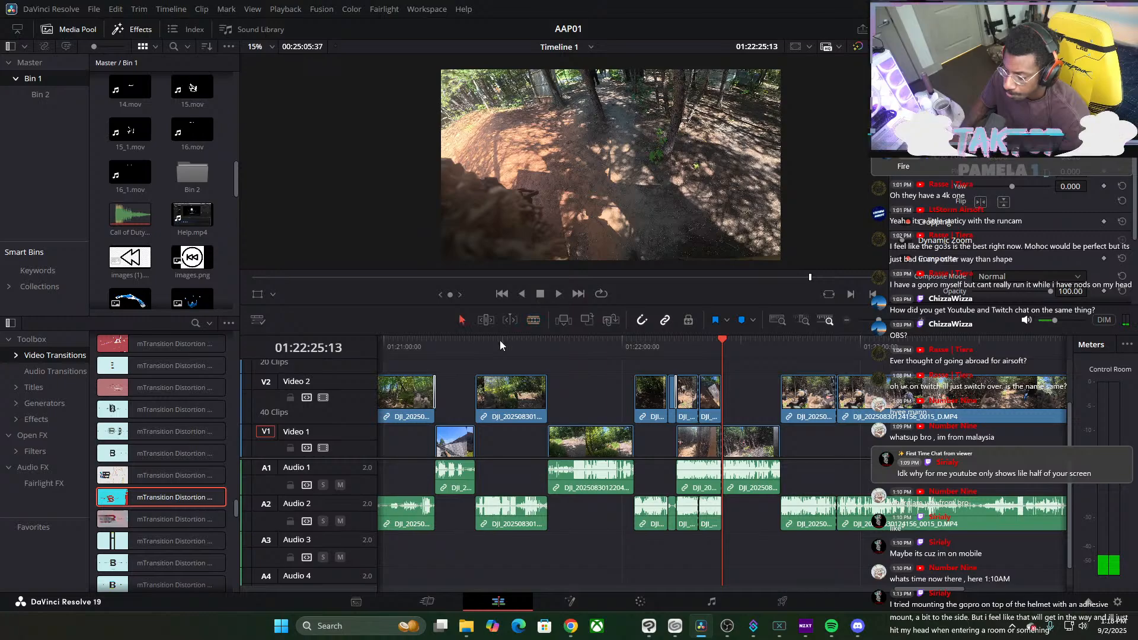
key(Delete)
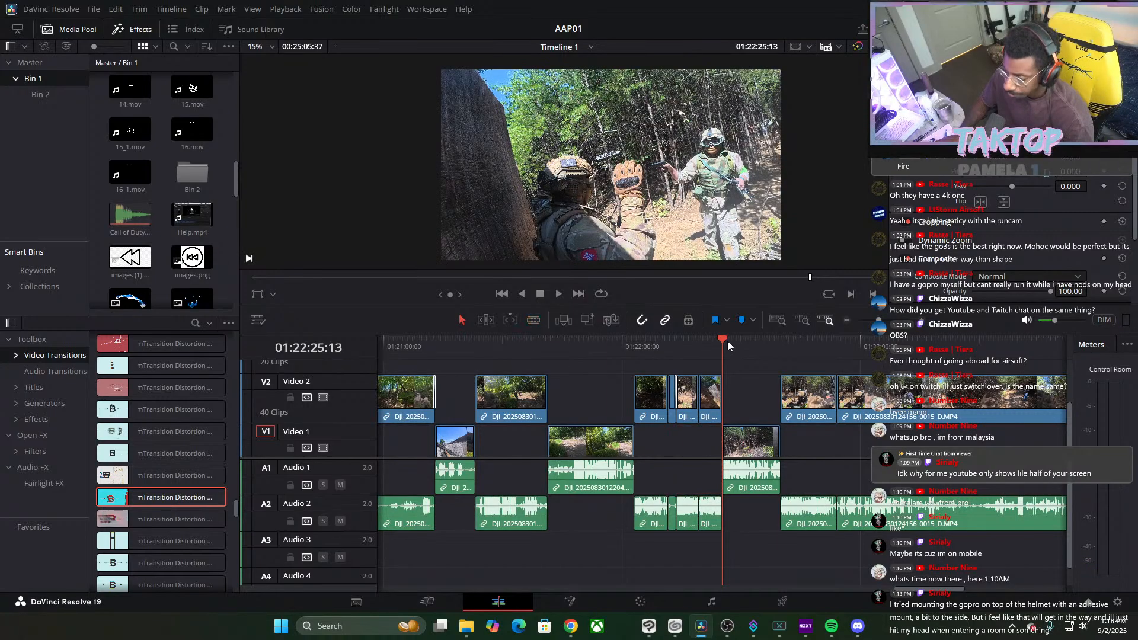
Select all clips on Audio 1 and Audio 2 and normalize them with Sample Peak Program at -9.0 dBFS, relative level
drag(878, 321, 866, 319)
drag(710, 339, 451, 380)
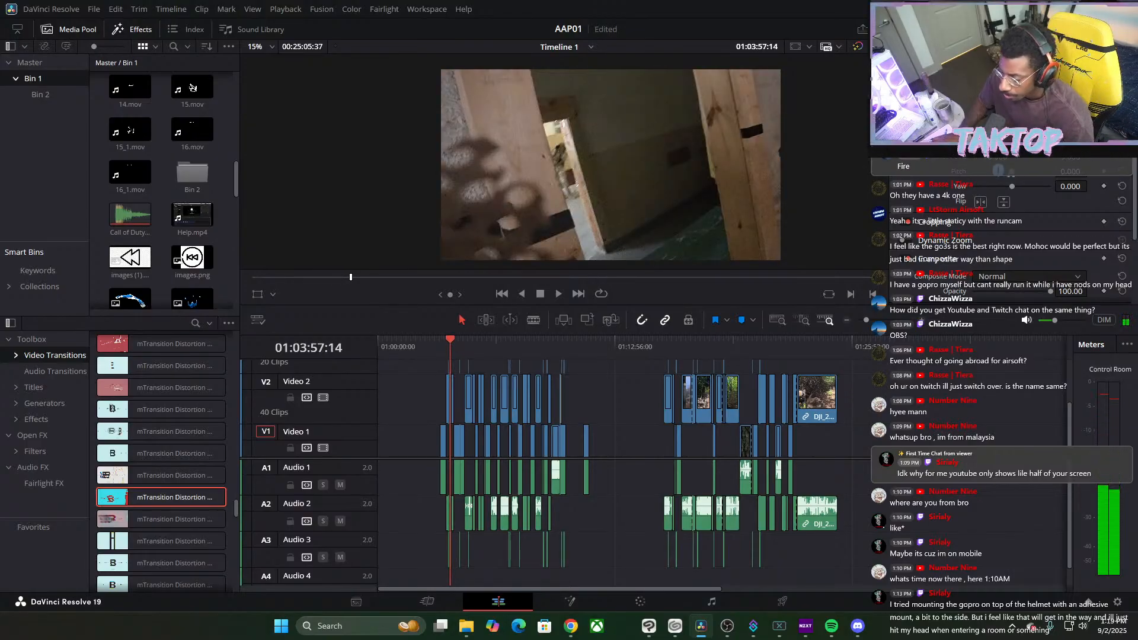
drag(878, 516, 685, 475)
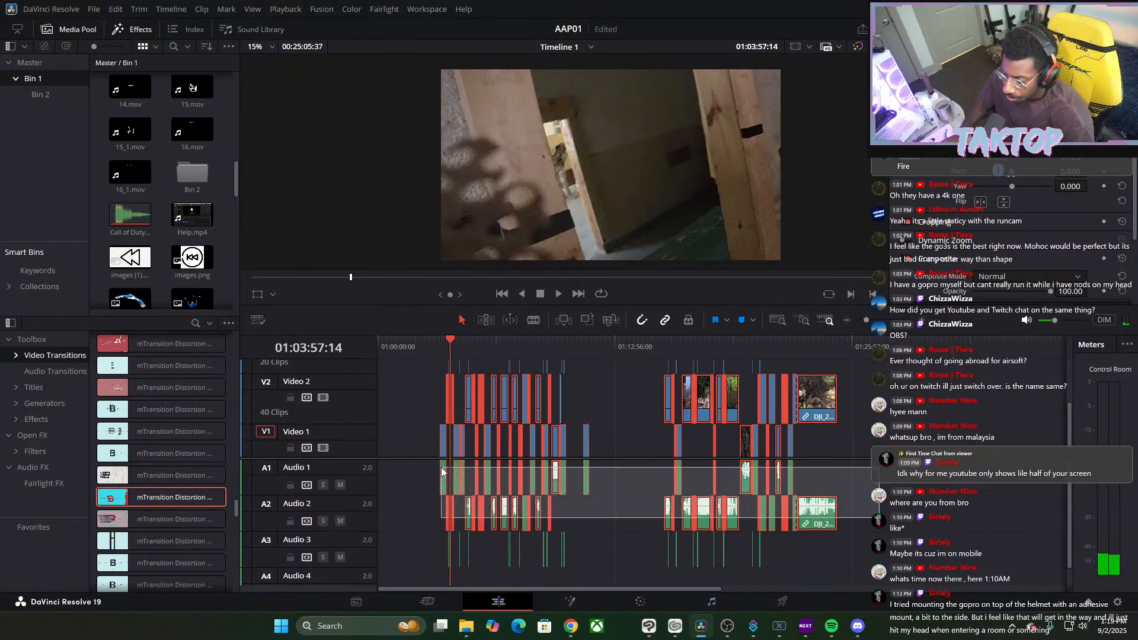
drag(442, 473, 441, 472)
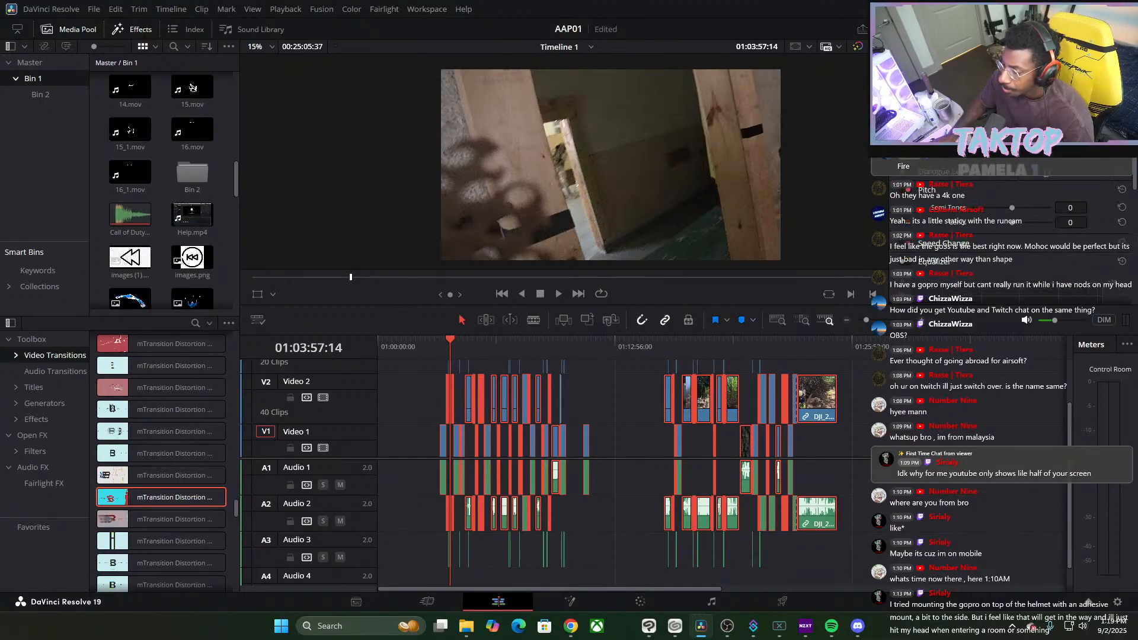
right_click(808, 519)
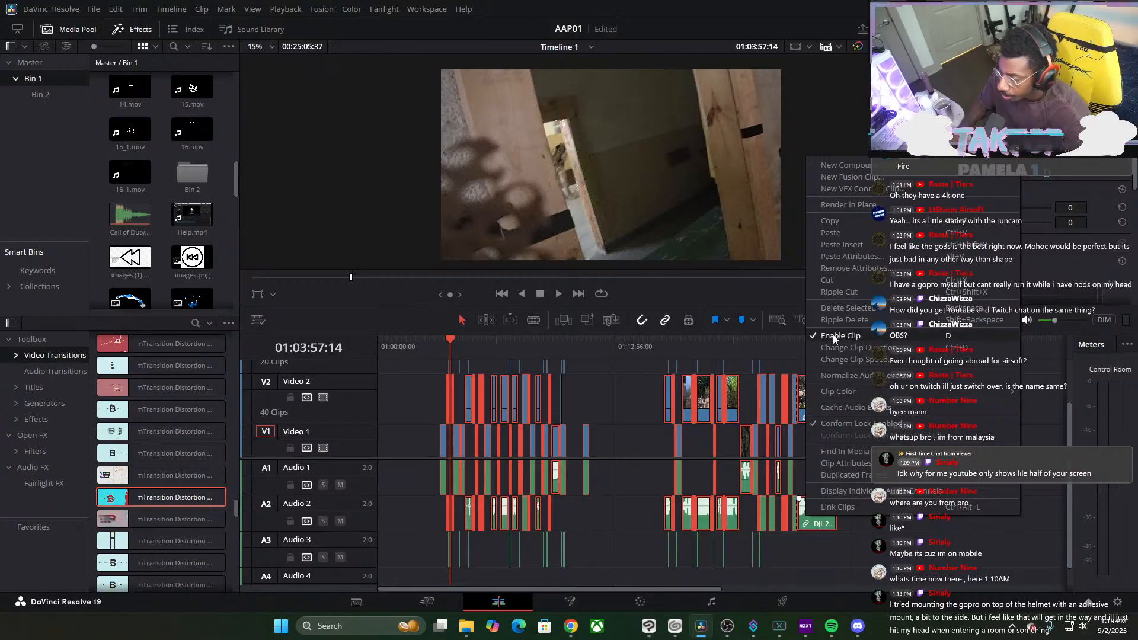
click(838, 376)
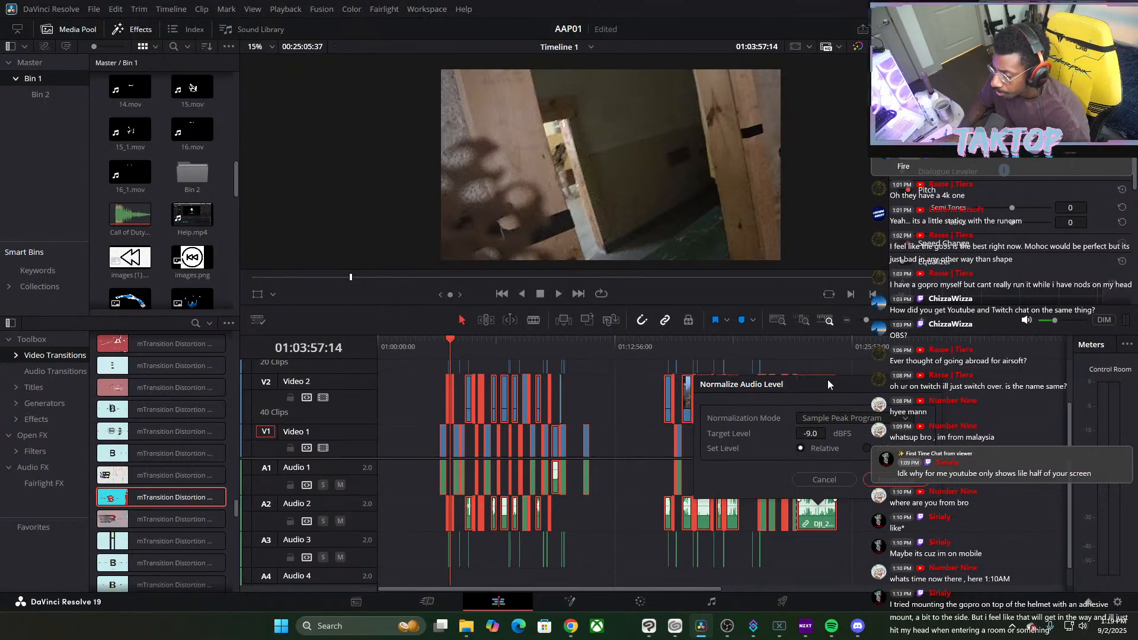
click(889, 481)
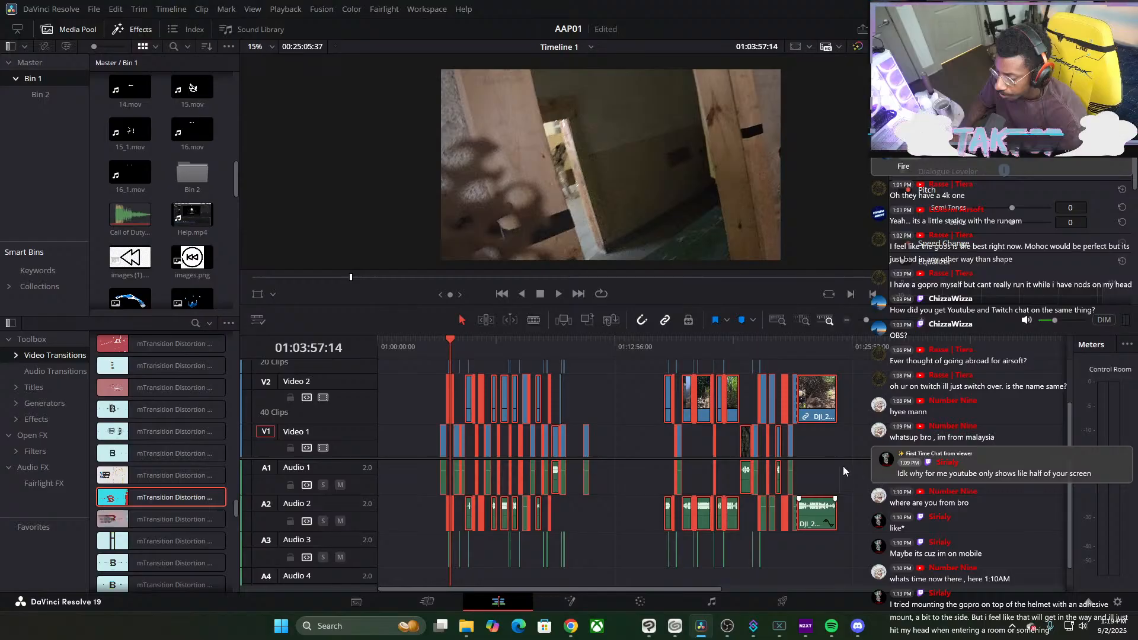
Play and skim the footage from 01:03:57:14 to about 01:04:38 to check the normalized camera audio
click(559, 293)
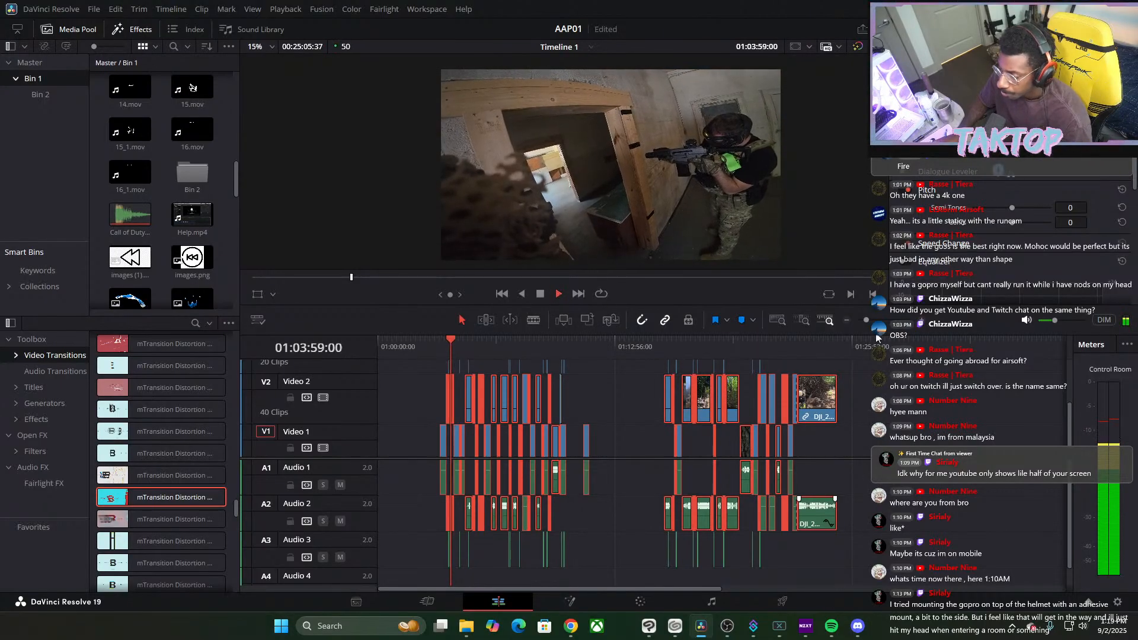
drag(865, 320, 871, 320)
drag(624, 348, 627, 350)
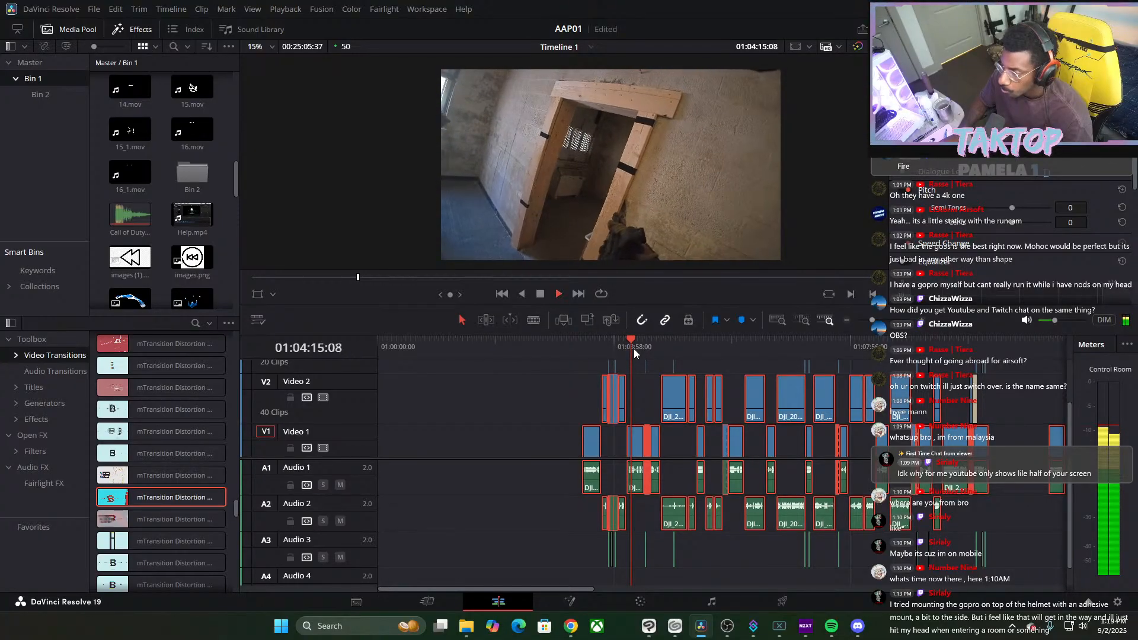
mouse_move(634, 348)
mouse_down()
mouse_move(661, 361)
mouse_move(645, 357)
mouse_up()
key(space)
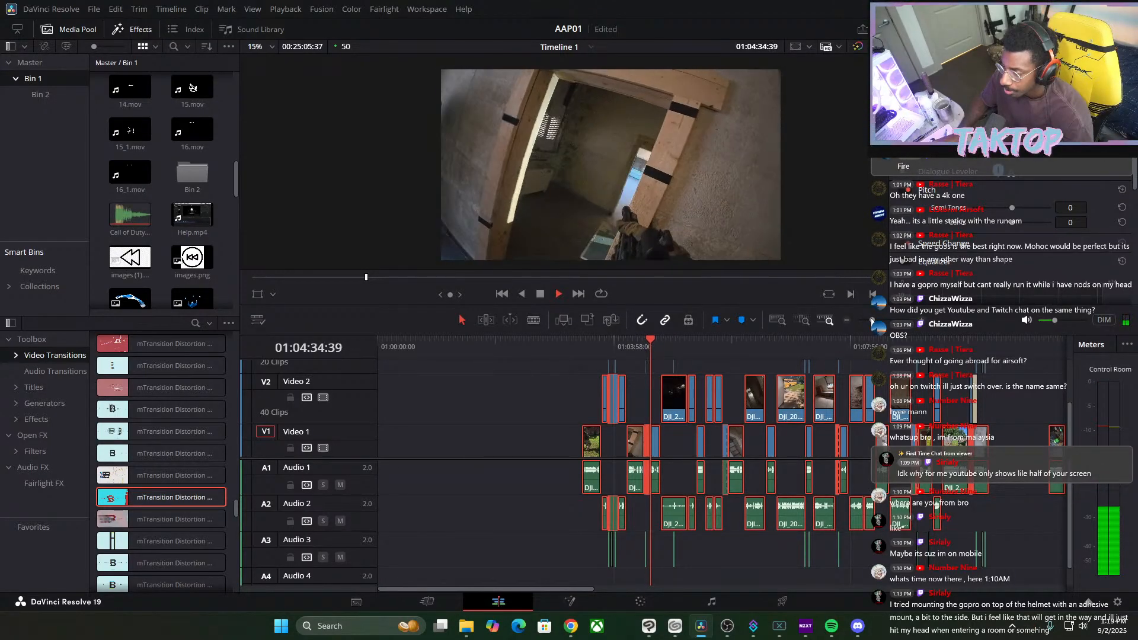
drag(871, 321, 880, 321)
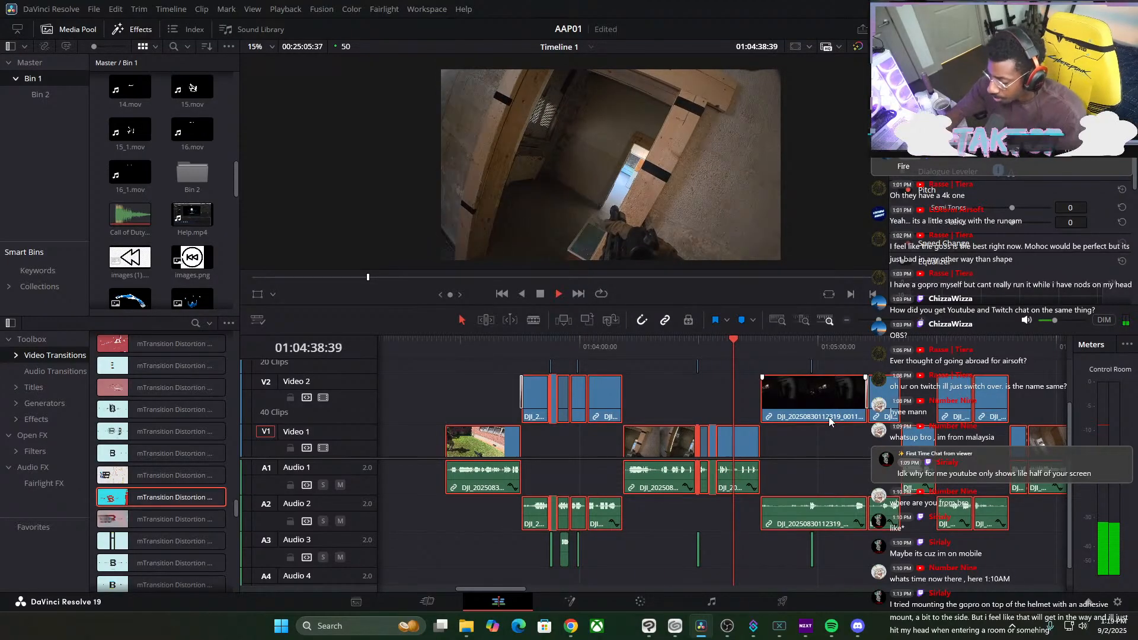
Switch to Spotify, pause the background music, and return to DaVinci Resolve
click(831, 627)
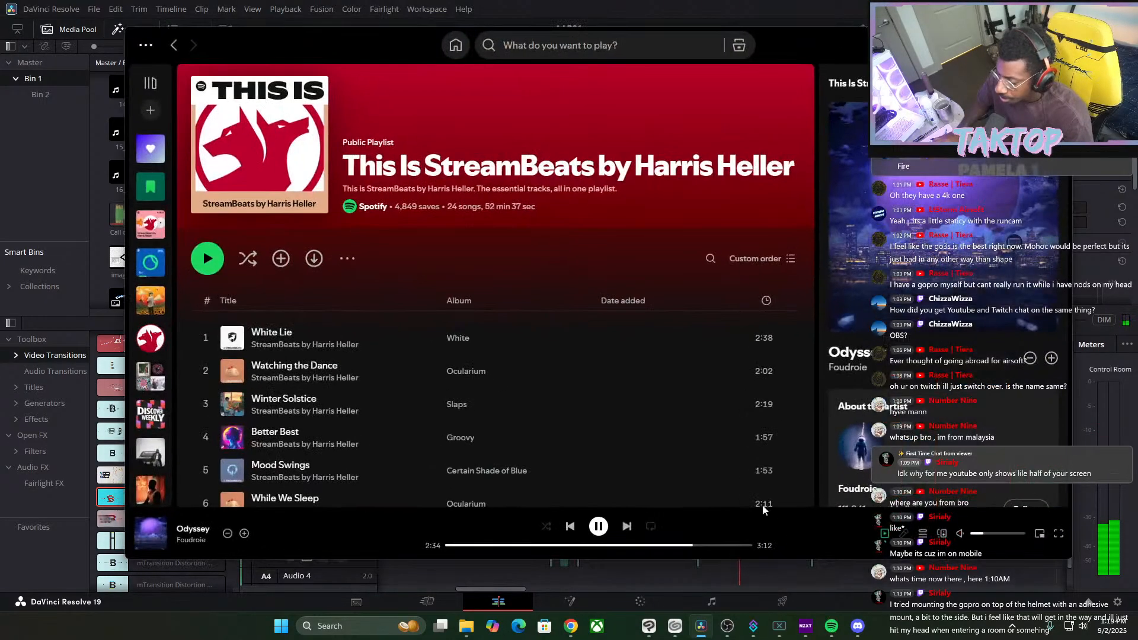
click(605, 528)
click(1082, 410)
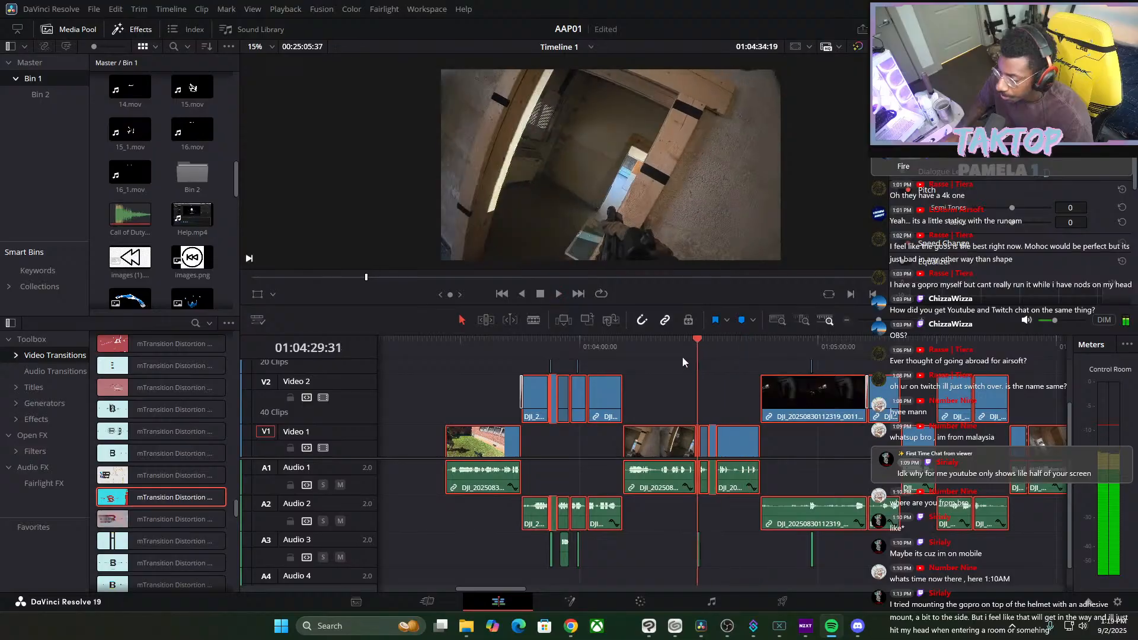
Raise the monitoring volume and replay the footage between about 01:04:00 and 01:04:34 to compare dialogue and sound effect levels
drag(560, 378, 580, 378)
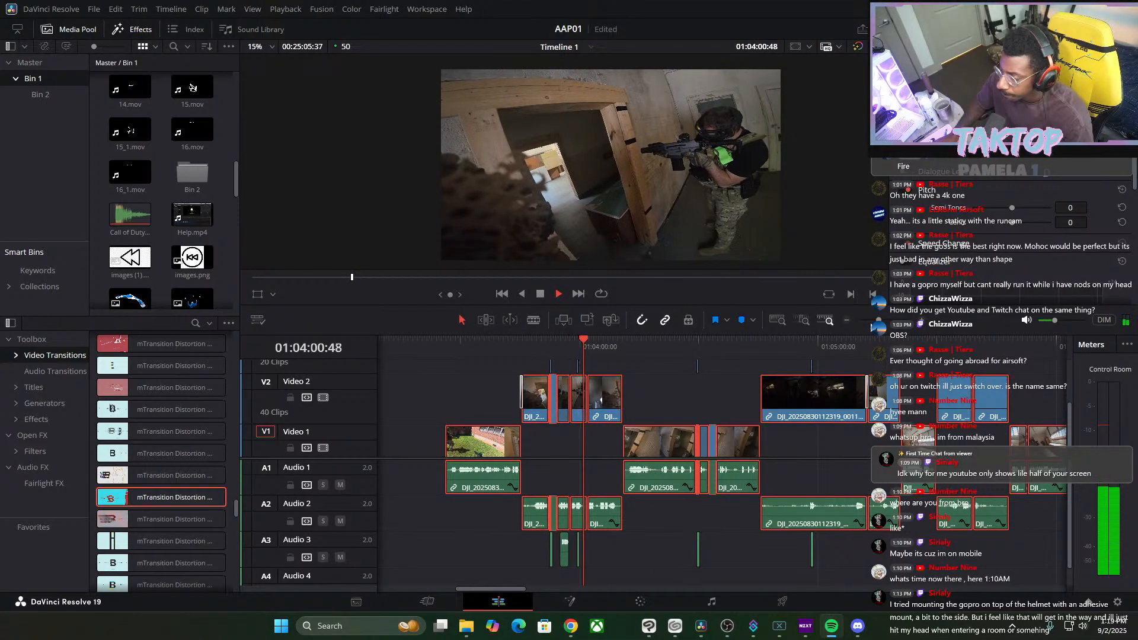
drag(877, 322, 887, 330)
drag(1061, 321, 1072, 322)
drag(887, 320, 881, 320)
click(745, 355)
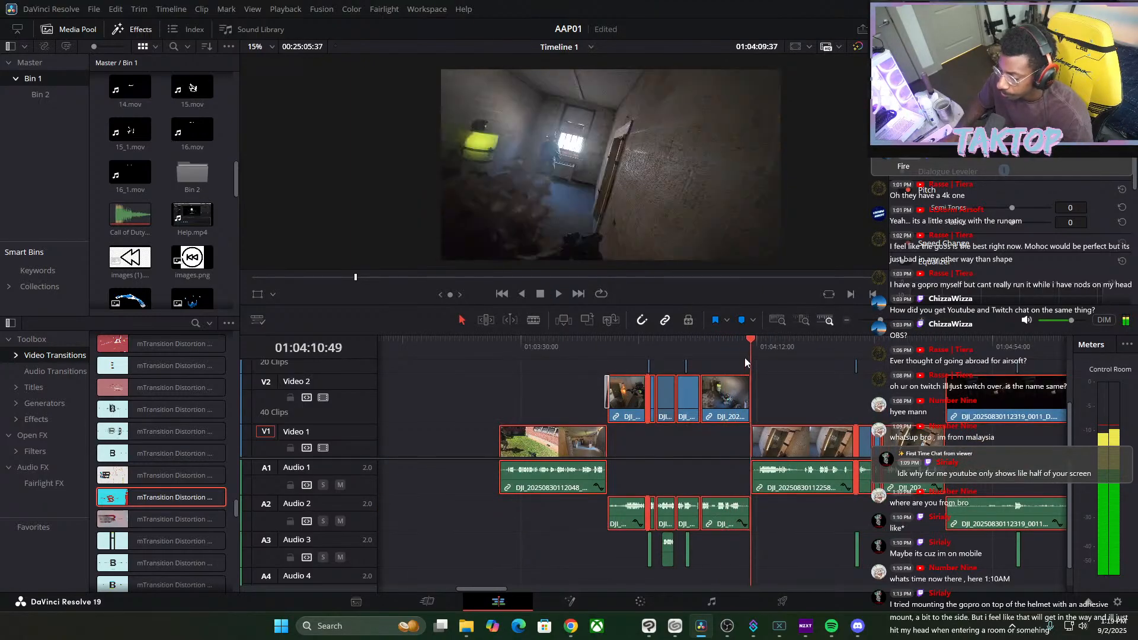
drag(832, 357, 850, 372)
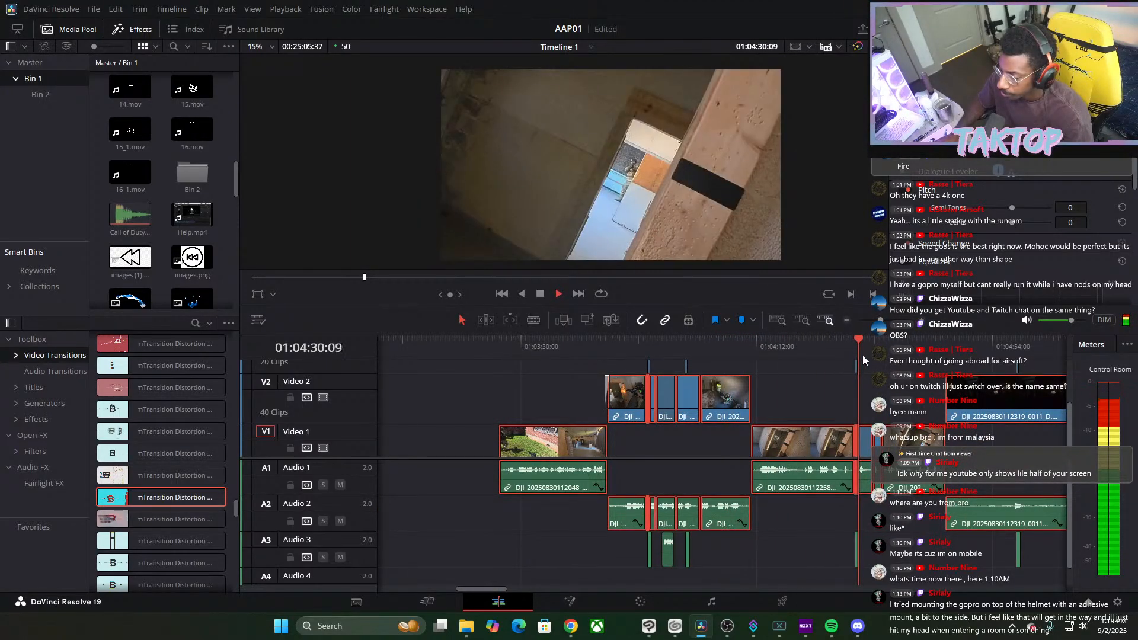
drag(881, 320, 878, 320)
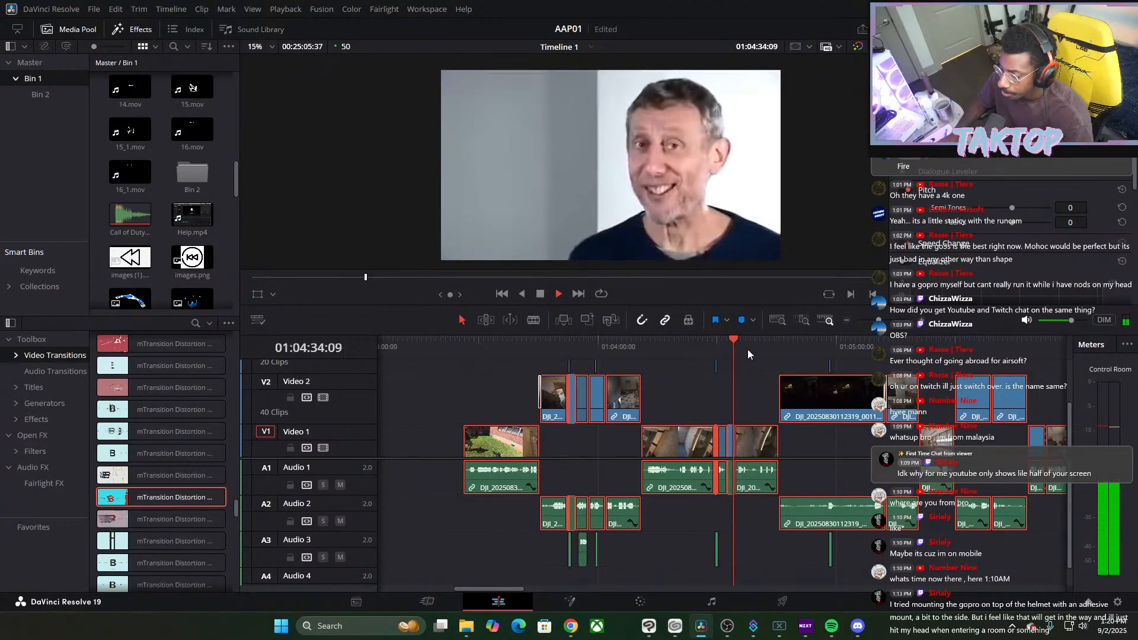
click(540, 295)
drag(879, 320, 870, 321)
drag(902, 545, 823, 553)
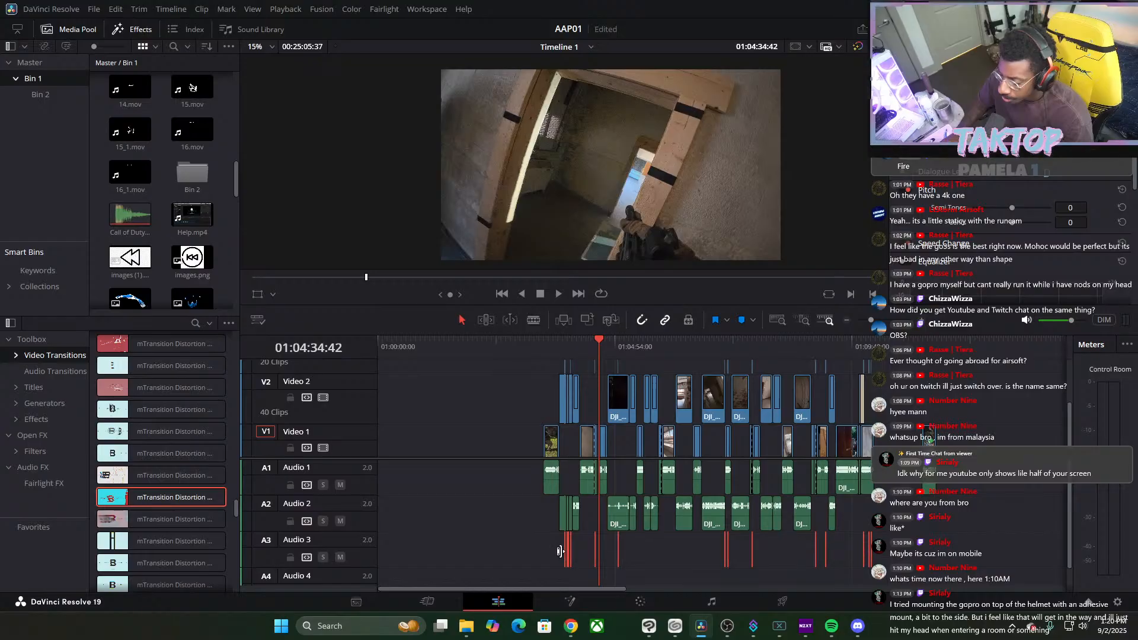
drag(871, 320, 877, 320)
drag(723, 349, 610, 394)
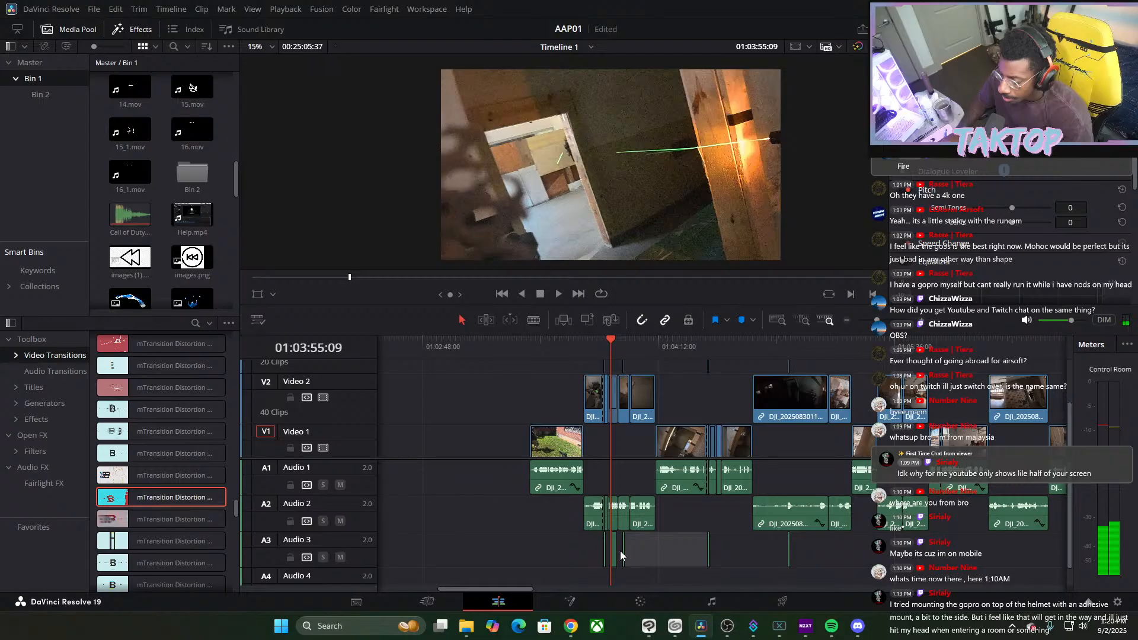
drag(620, 550, 930, 567)
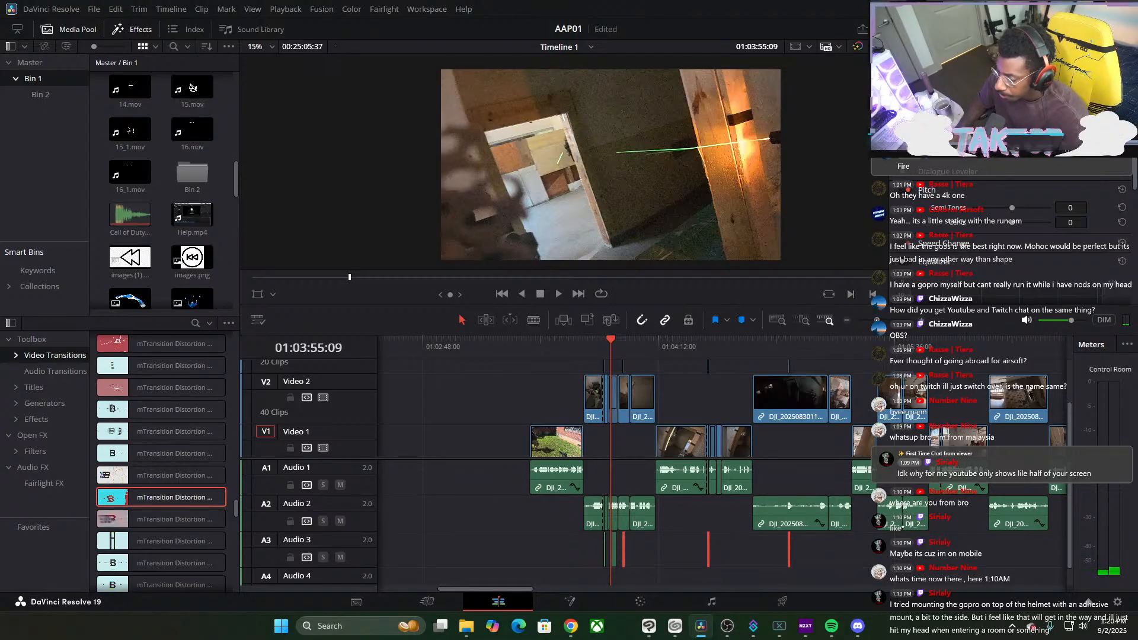
drag(877, 320, 863, 321)
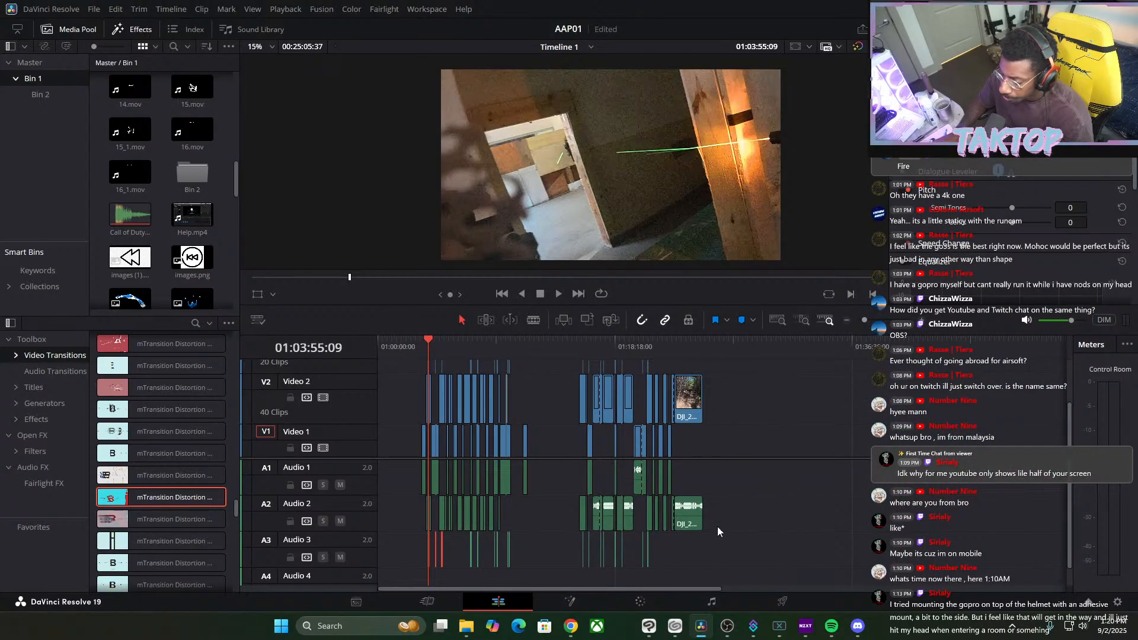
drag(665, 550, 463, 559)
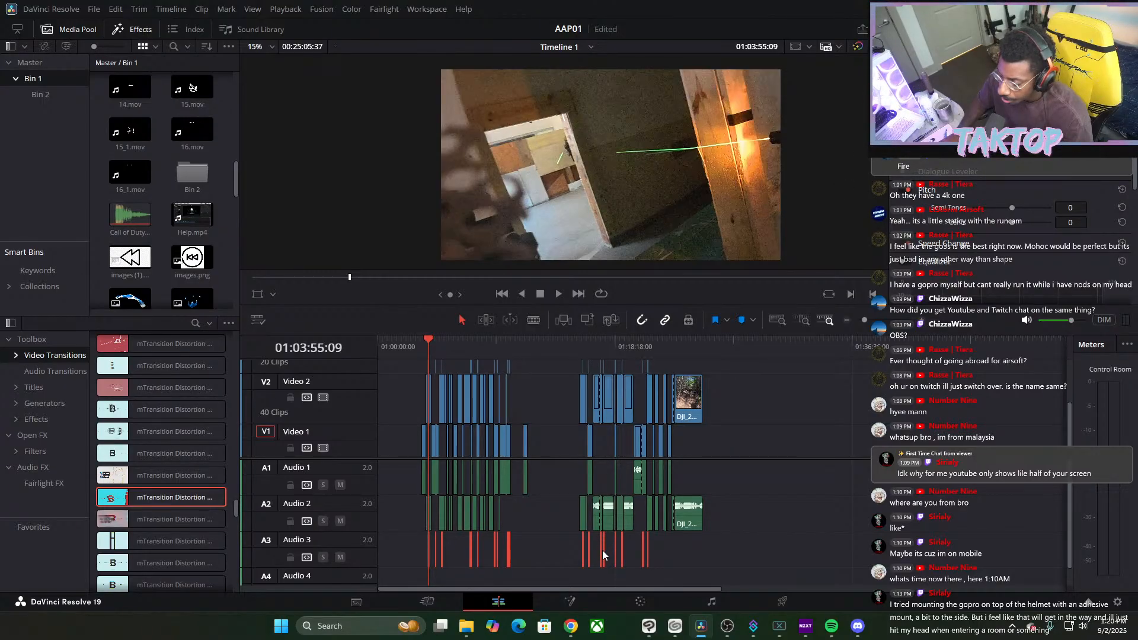
drag(692, 557, 439, 560)
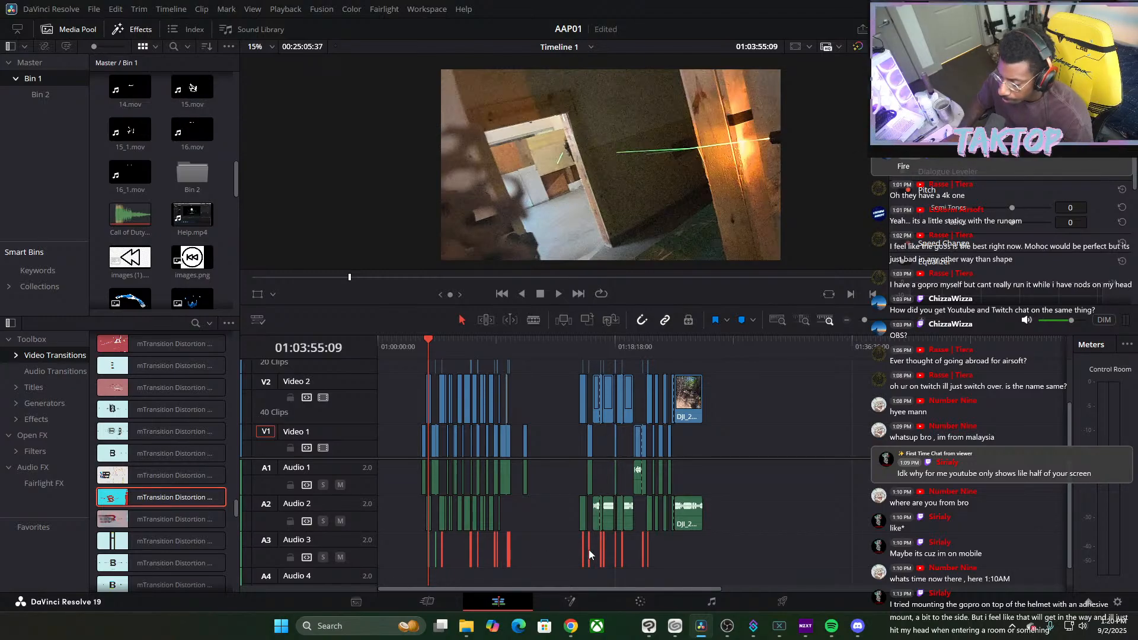
right_click(589, 550)
click(771, 541)
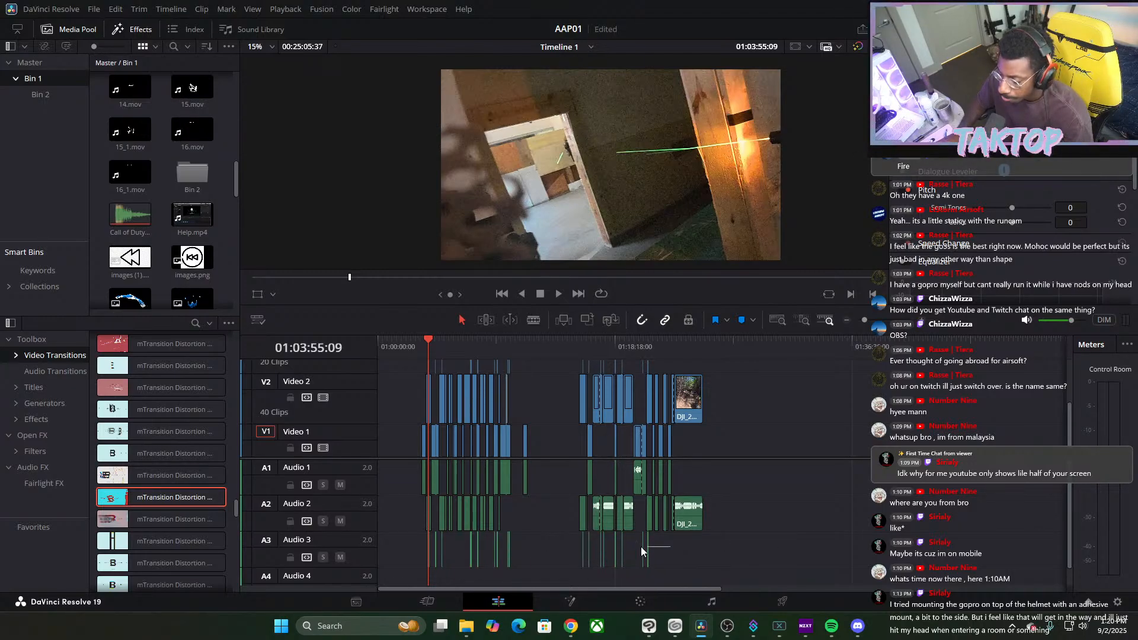
drag(641, 551, 437, 556)
right_click(694, 555)
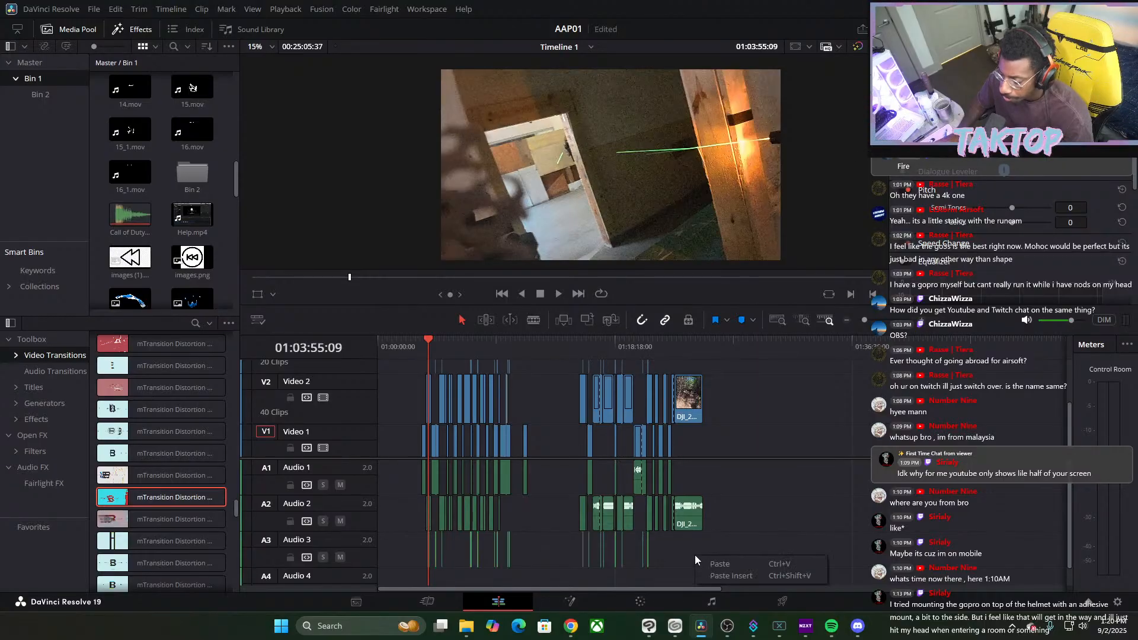
Select all Audio 3 clips after the three around 01:03:55 and normalize their audio levels
drag(671, 551, 433, 559)
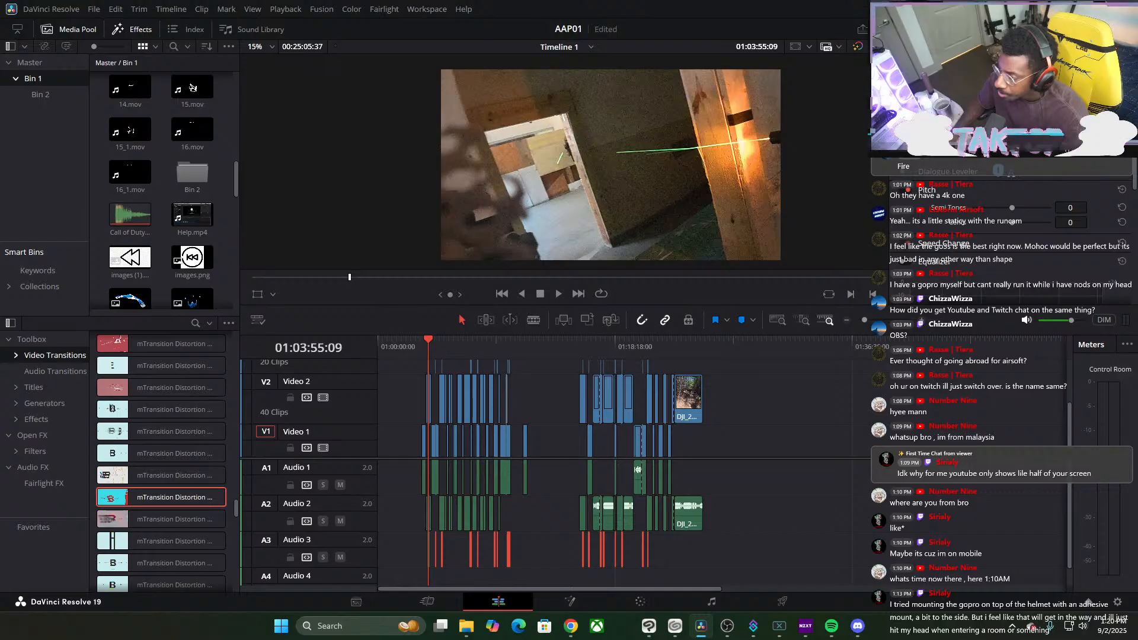
drag(865, 321, 880, 321)
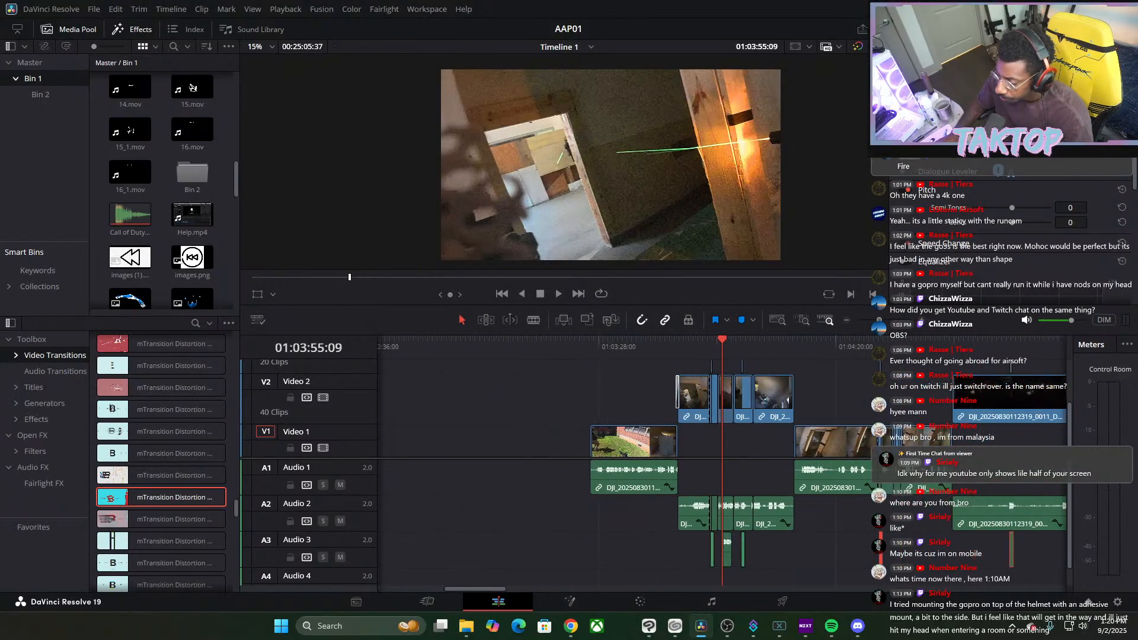
right_click(882, 553)
click(922, 413)
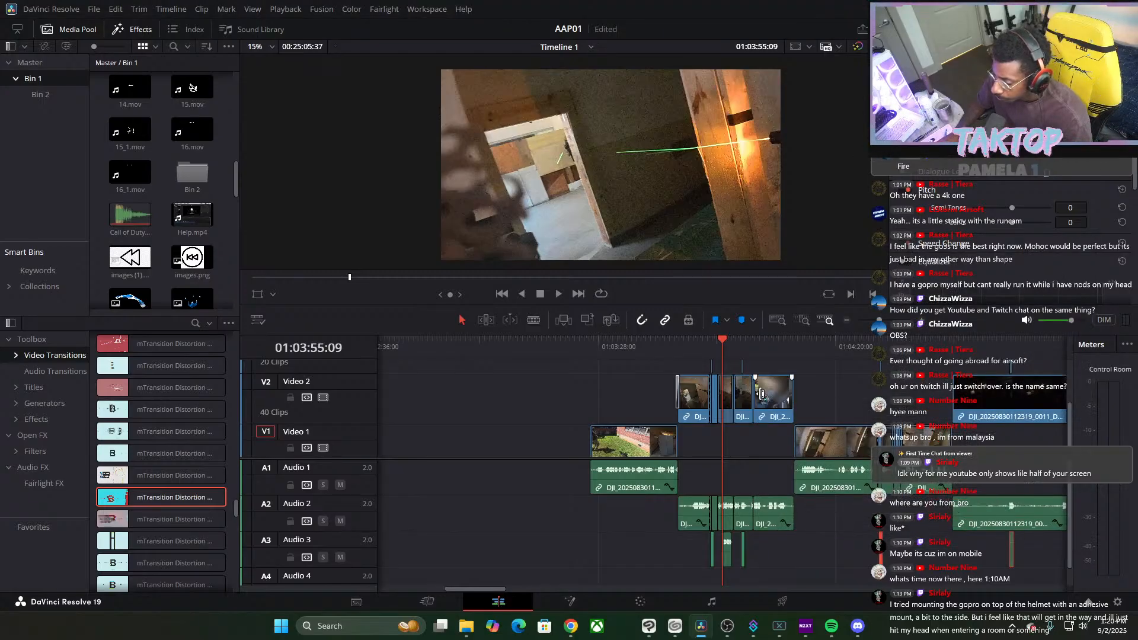
Play the footage from 01:04:29:23 to check the normalized sound effect, and skim back to 01:03:59:17
drag(724, 359, 879, 354)
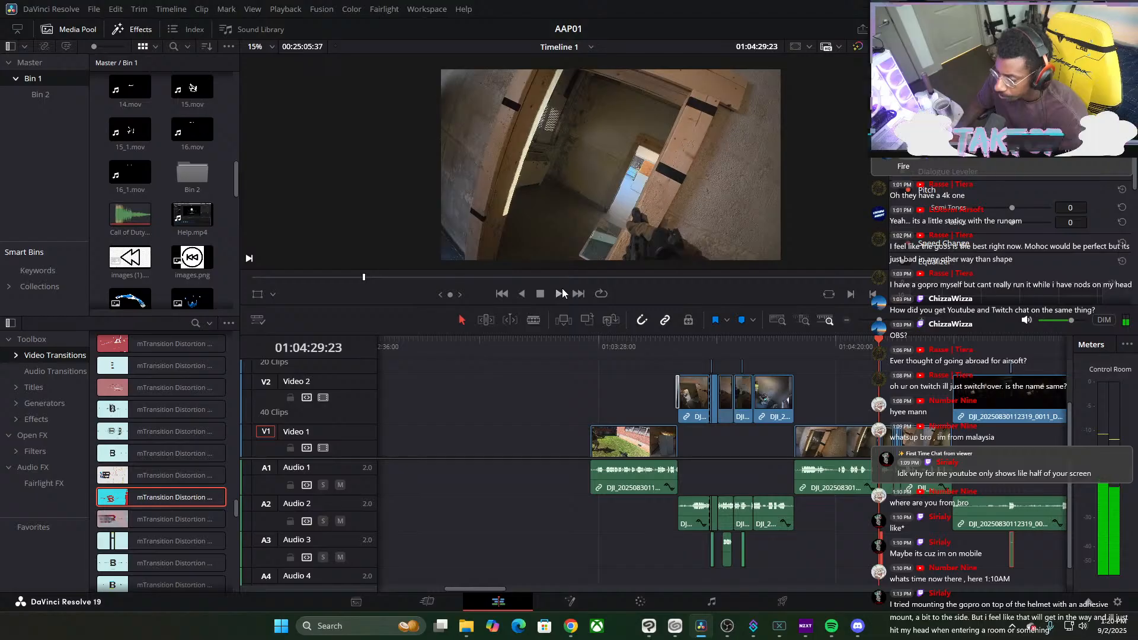
click(556, 293)
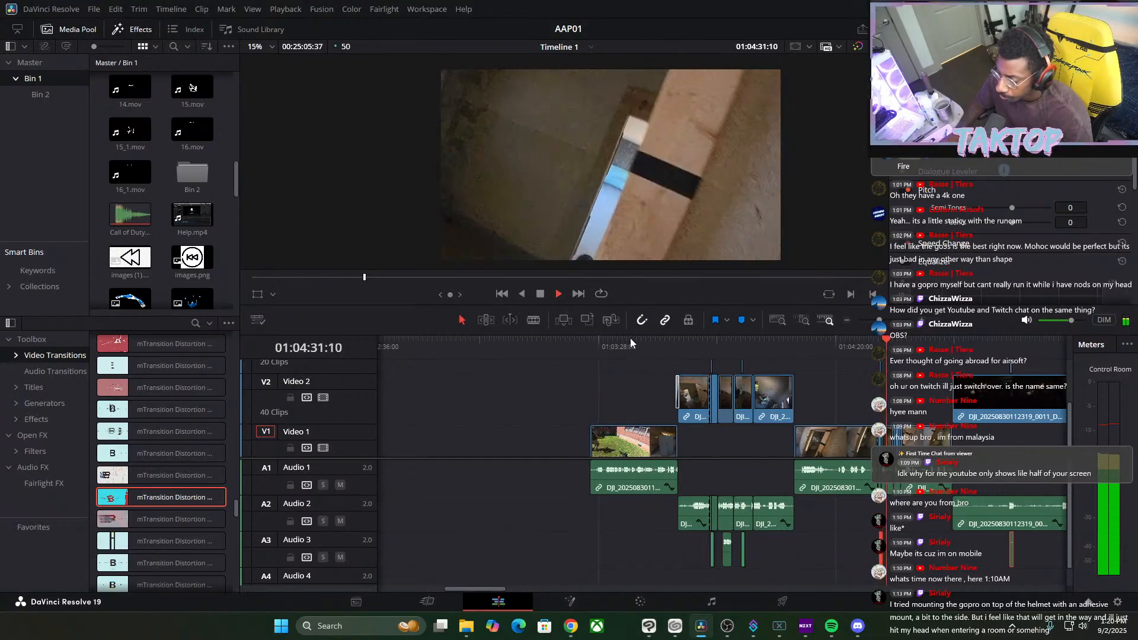
click(541, 293)
drag(880, 351, 738, 436)
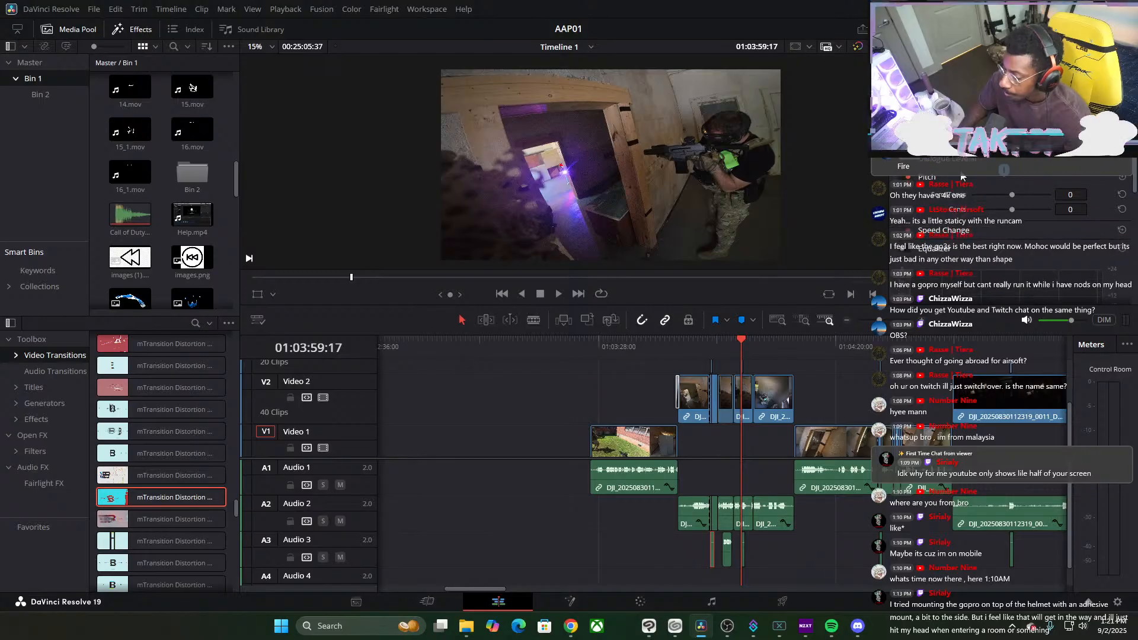
Play the footage from 01:03:54:08 to about 01:04:00 to check the normalized sound effects against the camera audio
click(733, 349)
drag(732, 351, 717, 350)
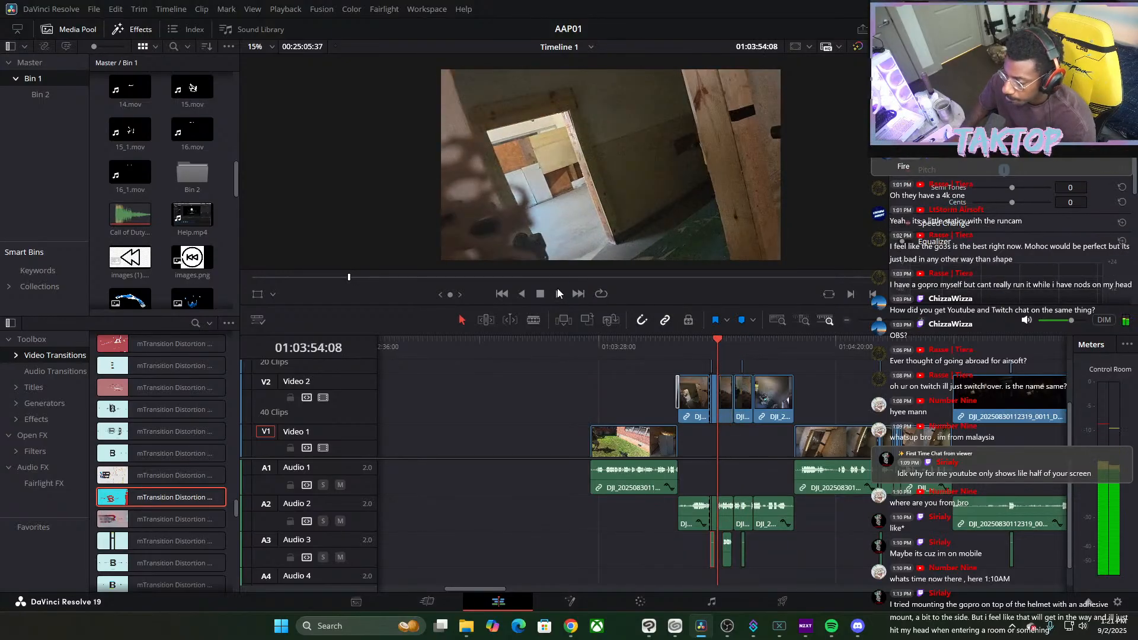
click(558, 294)
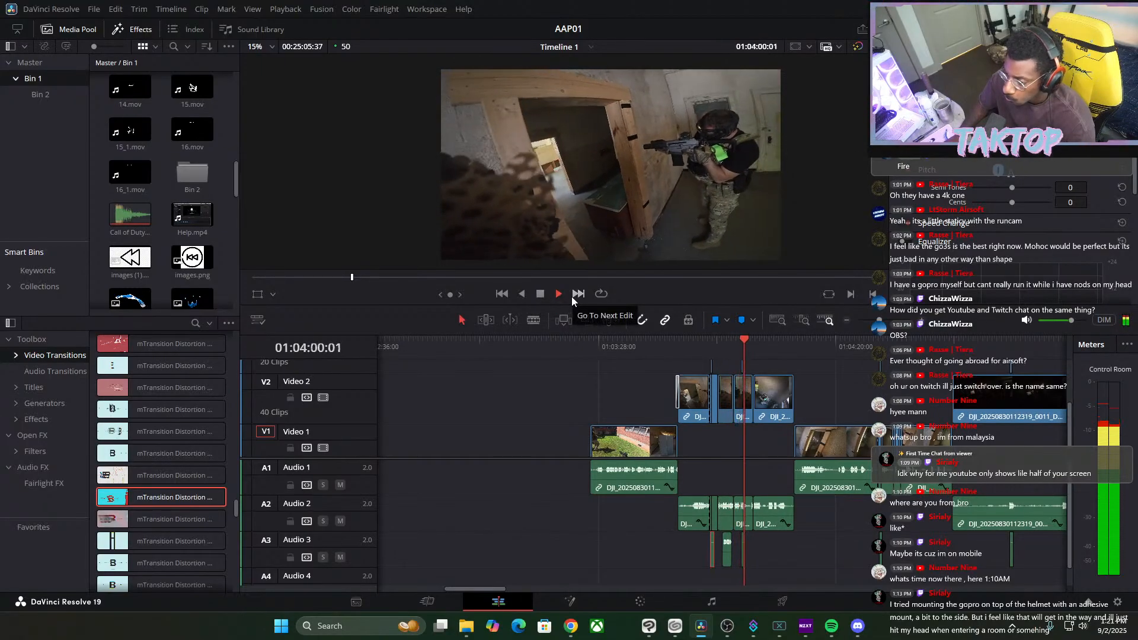
click(558, 294)
Skim the timeline out to the woodland footage around 01:21:12:22 and back to 01:03:45:49 to review the edit
drag(880, 320, 865, 317)
drag(435, 344, 696, 382)
drag(864, 320, 874, 320)
drag(719, 344, 518, 393)
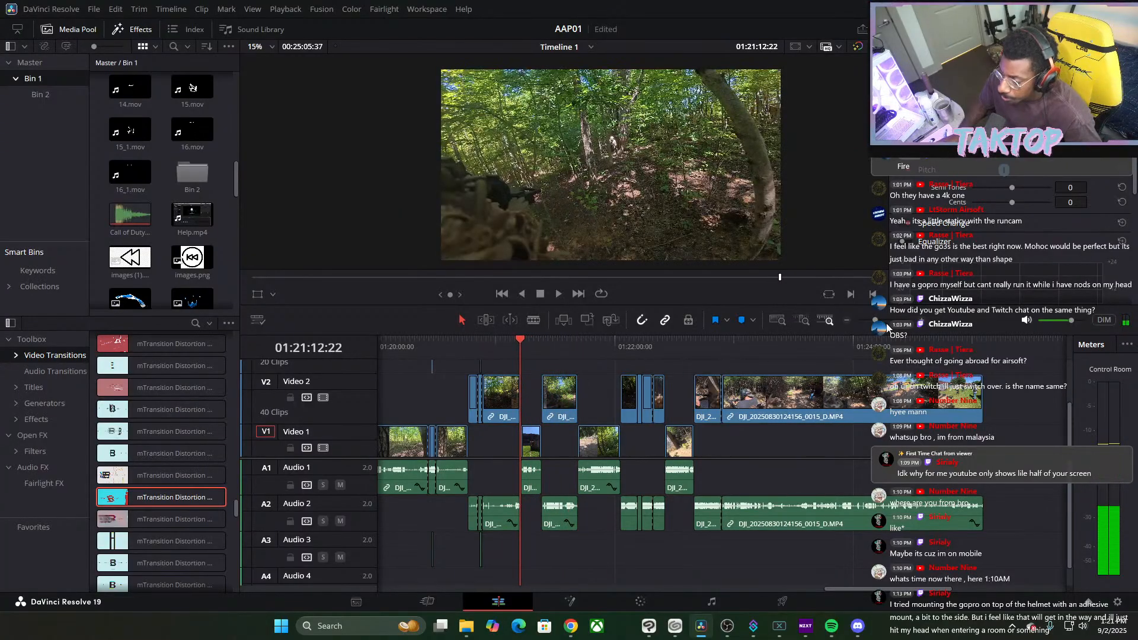
mouse_move(876, 320)
mouse_down()
mouse_move(889, 323)
mouse_move(866, 323)
mouse_up()
click(716, 340)
drag(715, 340, 543, 369)
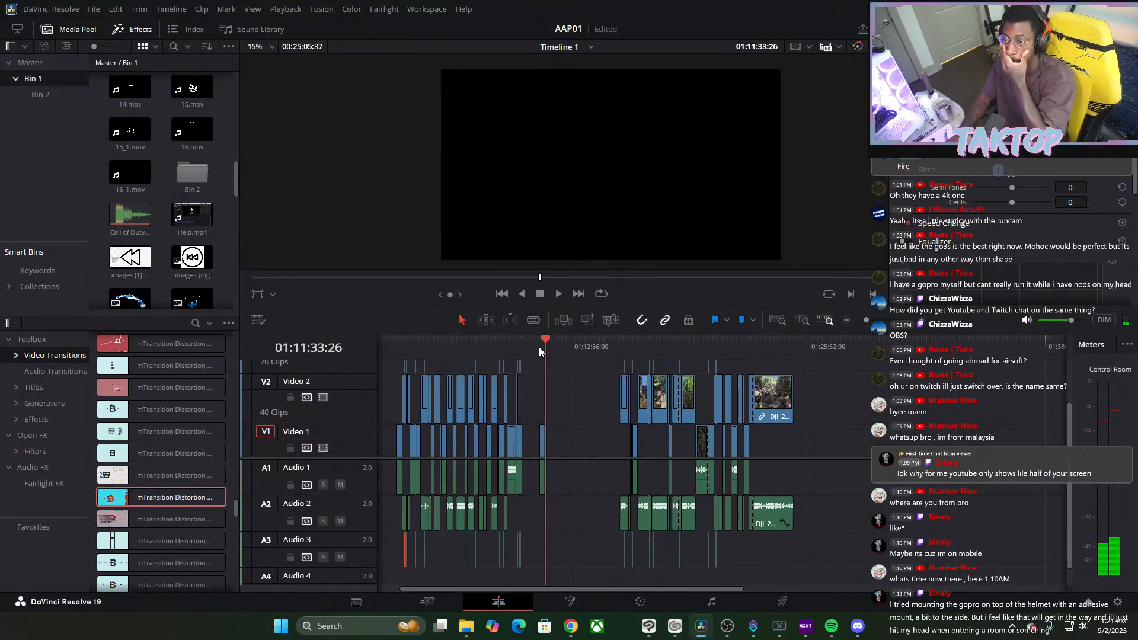
drag(543, 336, 446, 374)
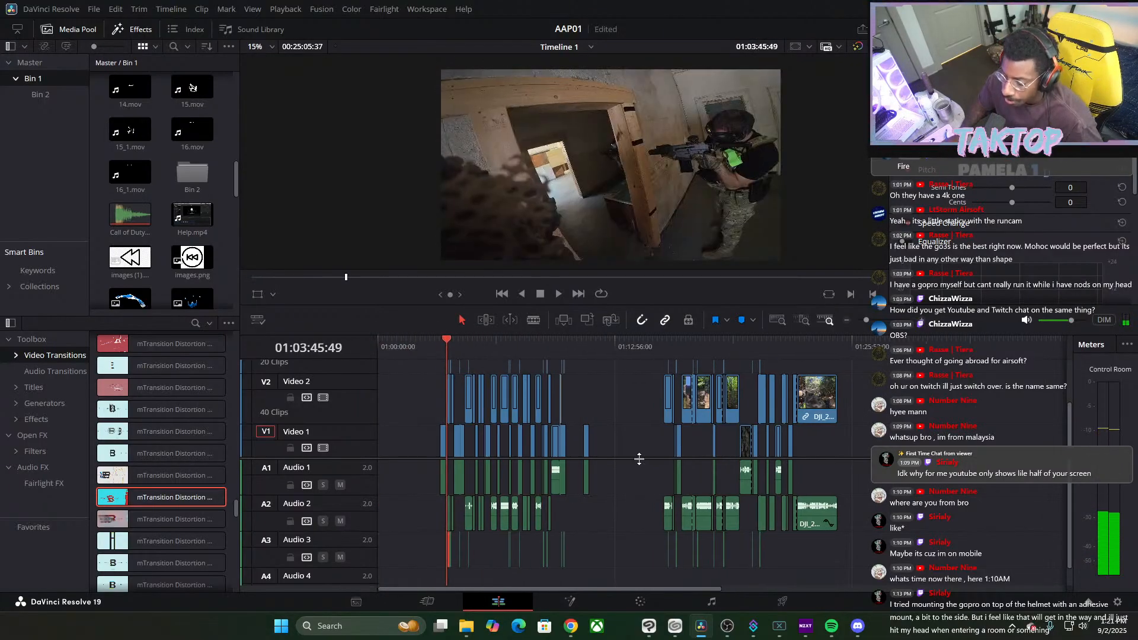
Select the long empty gap on Video 1 and skim the opening footage from 01:03:26:10 to 01:08:58:16
click(626, 444)
click(443, 341)
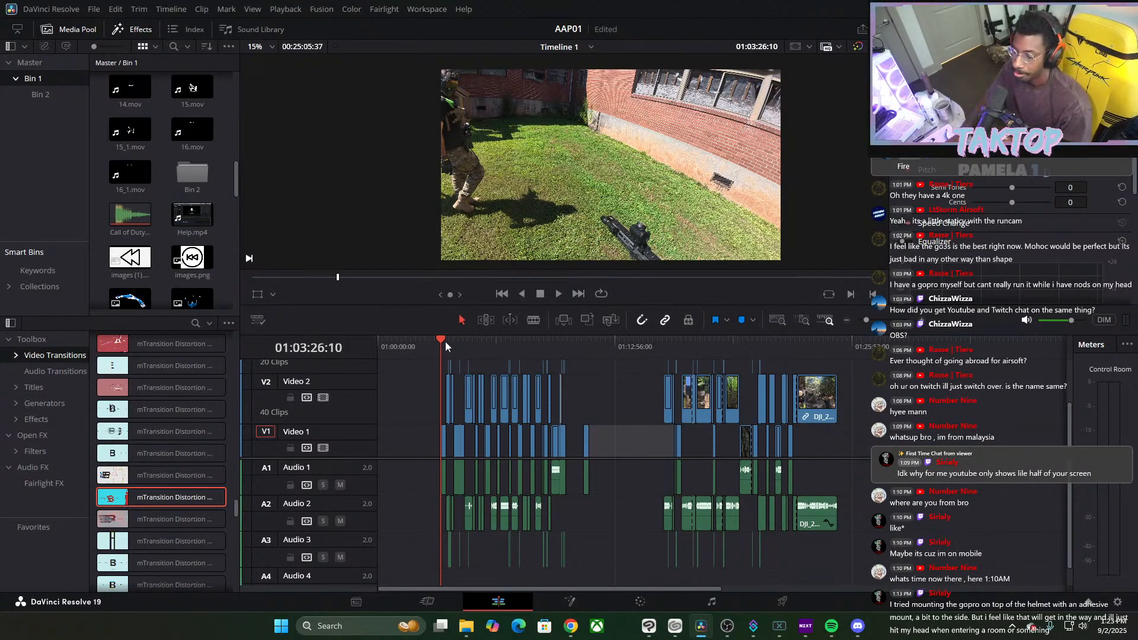
drag(442, 340, 541, 365)
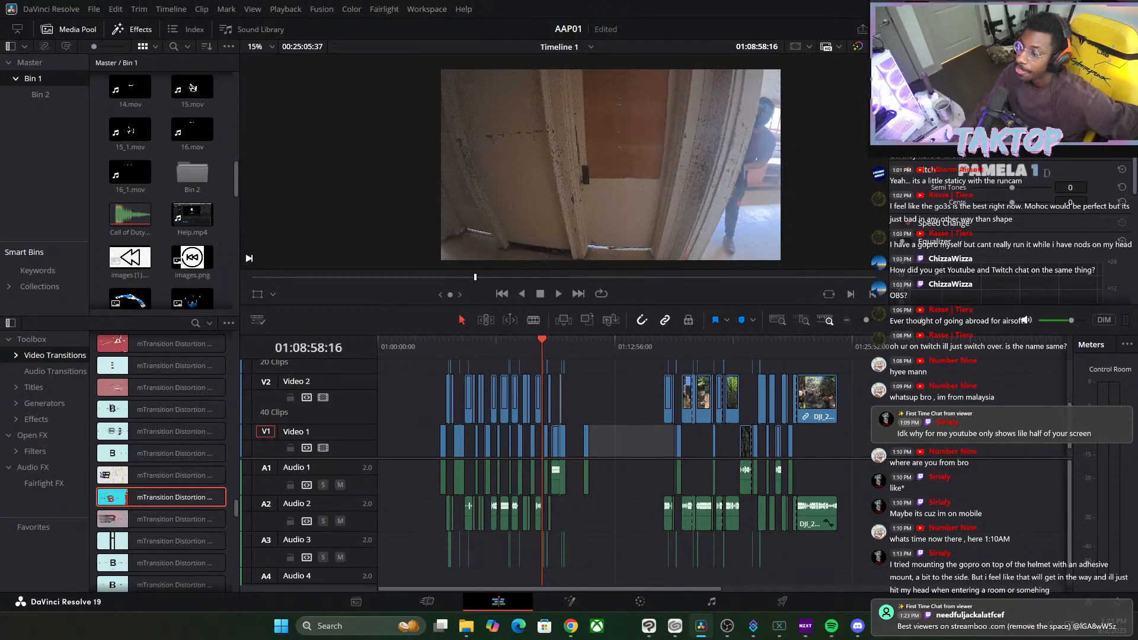
key(super+d)
key(super+d)
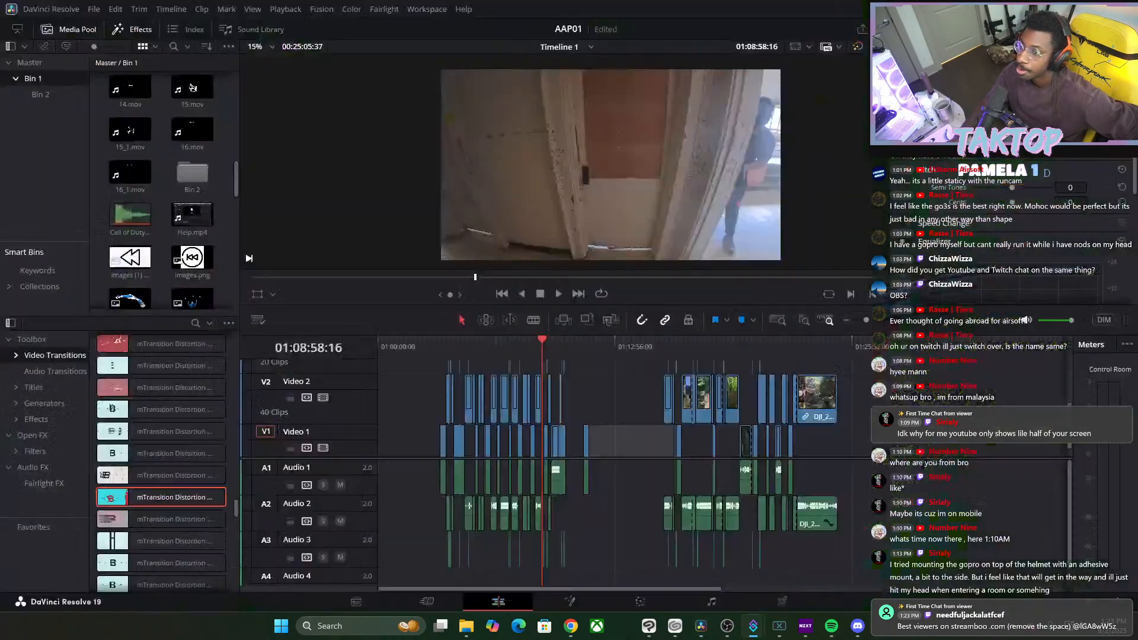